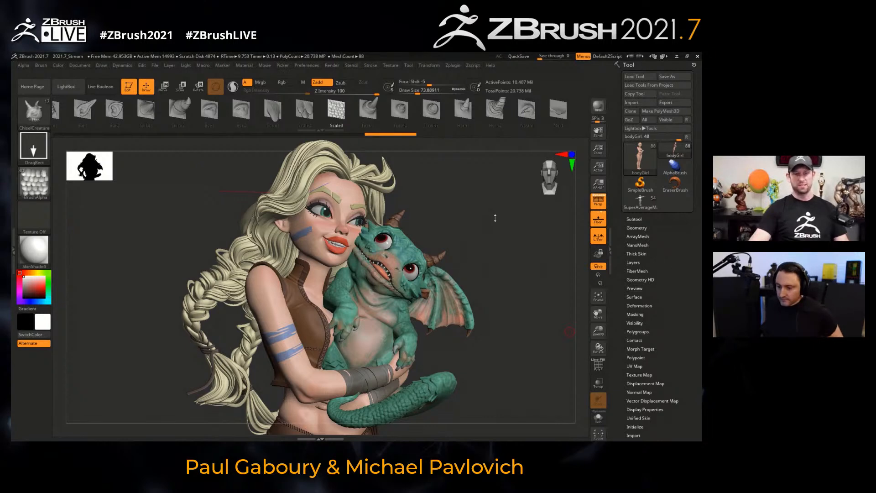
- Make the dragon body the active subtool and stamp Scale3 scales down the front of its left arm to the wrist
left_click_drag(495, 217, 499, 230)
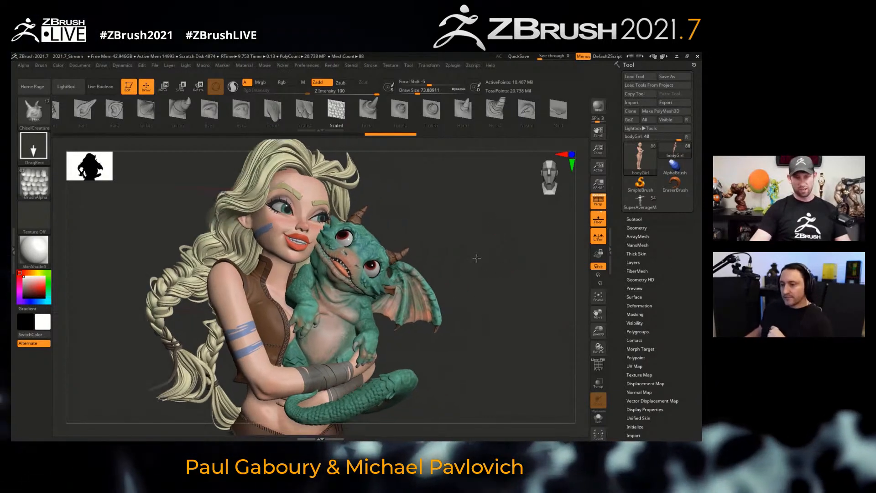
mouse_move(382, 270)
right_mouse_down("ctrl")
mouse_move(359, 304)
mouse_move(365, 288)
right_mouse_up("ctrl")
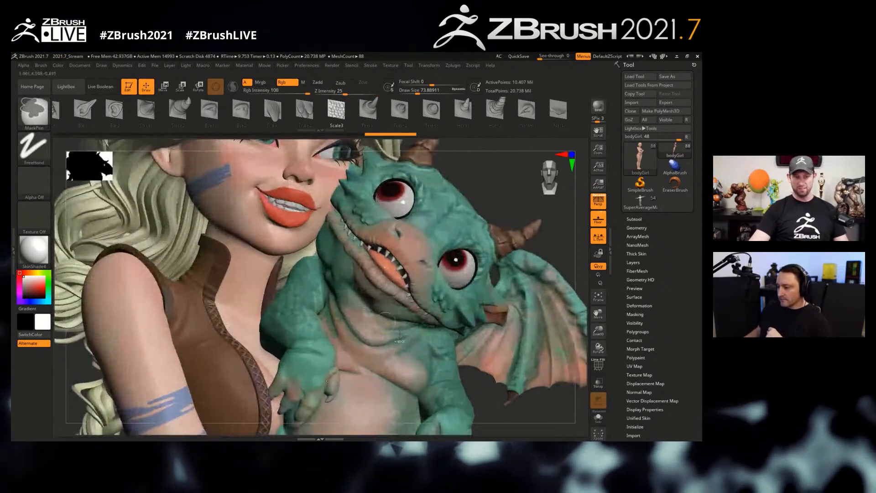
mouse_move(430, 379)
right_mouse_down("alt")
mouse_move(395, 303)
mouse_move(373, 303)
mouse_move(360, 253)
right_mouse_up("alt")
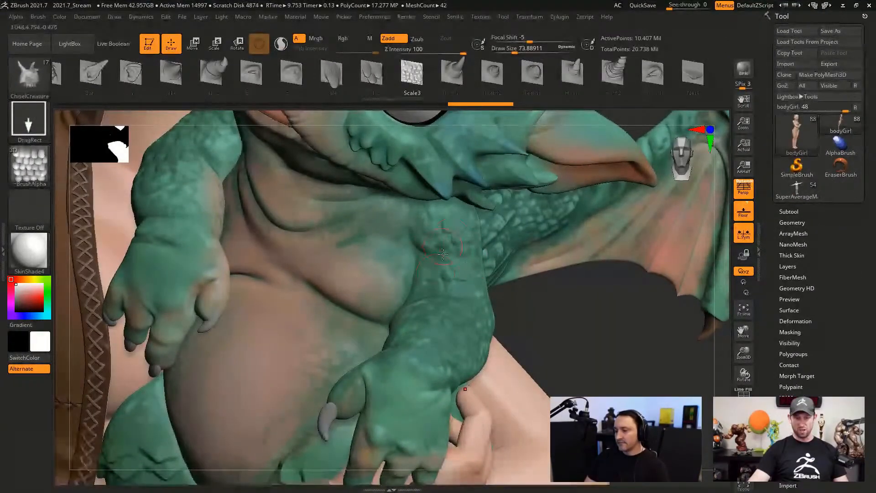
left_click(450, 266, "alt")
left_click_drag(451, 271, 453, 304)
left_click_drag(461, 348, 463, 367)
right_click_drag(475, 326, 477, 363)
left_click_drag(416, 352, 424, 278)
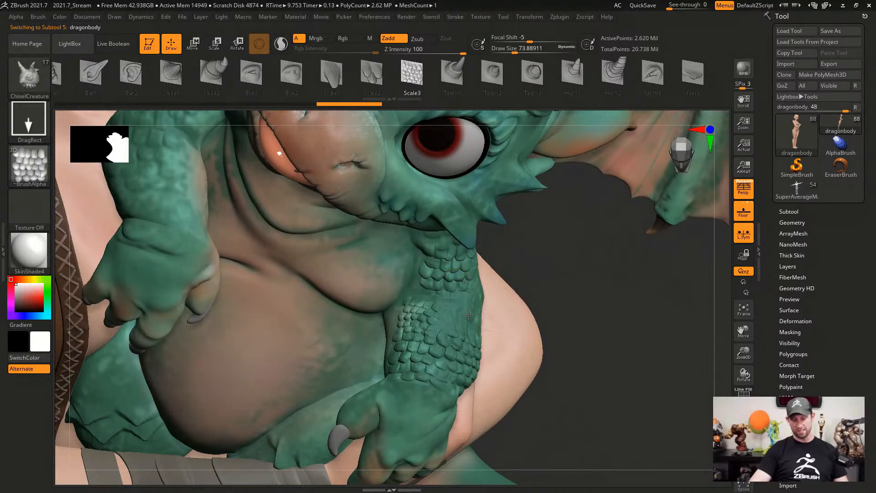
- Stamp more Scale3 scales on the outer side of the dragon's left forearm and elbow
right_click_drag(491, 305, 453, 310)
right_click_drag(538, 314, 374, 321)
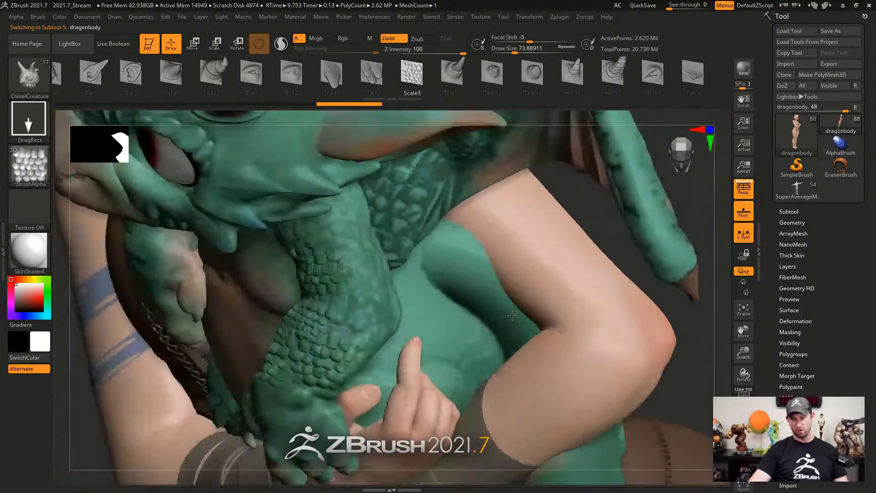
left_click_drag(344, 325, 366, 294)
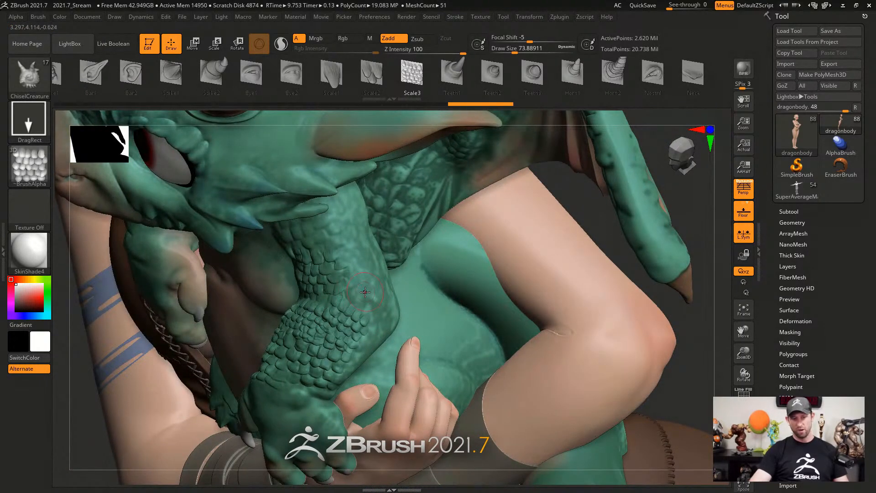
left_click_drag(352, 250, 339, 220)
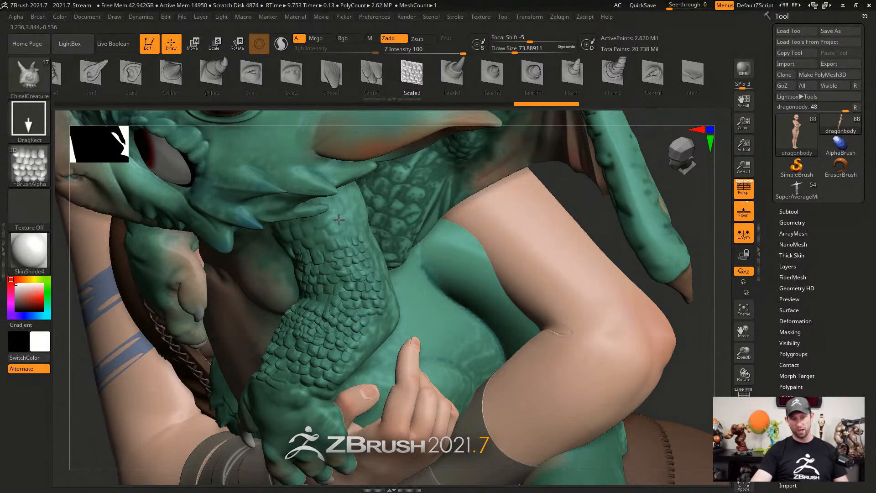
- Cover the dragon's right arm with overlapping Scale3 stamps from the wrist up past the elbow
right_click_drag(339, 219, 616, 311, "ctrl")
right_click_drag(411, 301, 470, 387, "ctrl")
left_click_drag(393, 282, 437, 265)
right_click_drag(437, 260, 410, 311, "alt")
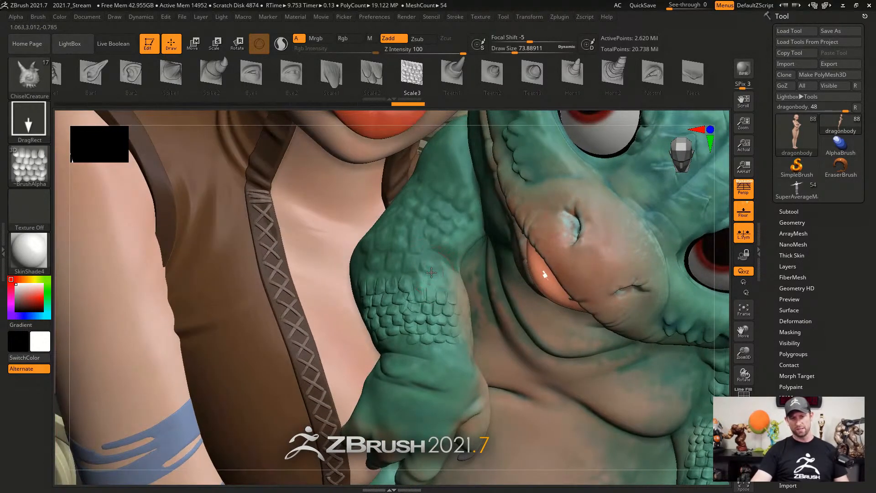
left_click_drag(430, 276, 435, 247)
right_click_drag(435, 247, 471, 270)
left_click_drag(382, 259, 386, 232)
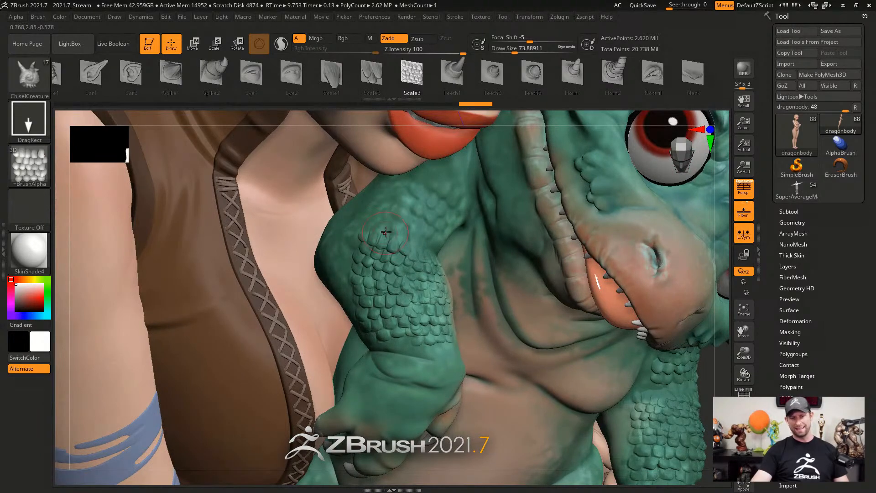
left_click_drag(333, 245, 352, 207)
right_click_drag(468, 218, 445, 214)
left_click_drag(398, 222, 425, 189)
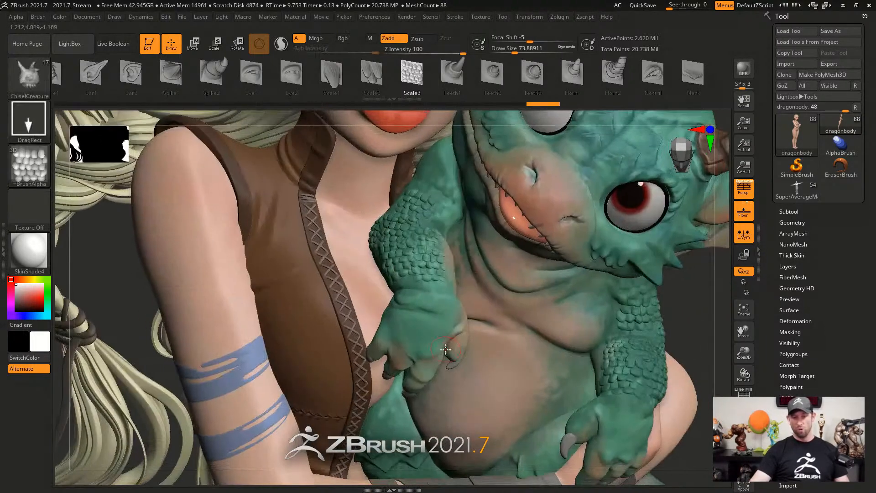
- Stamp Scale3 scales on the back of the dragon's right hand
right_click_drag(446, 350, 424, 329)
left_click_drag(416, 325, 438, 287)
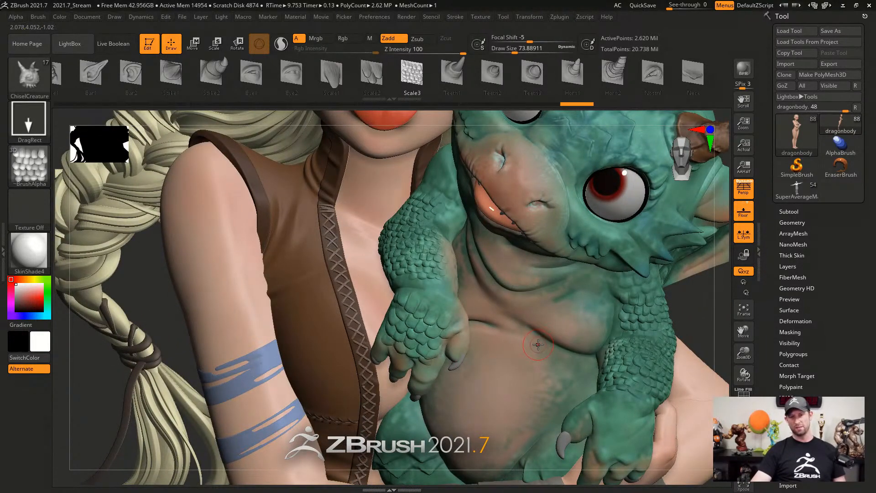
- Dock the Stroke palette above the Tool palette and collapse its Lazy Mouse section
left_click(456, 17)
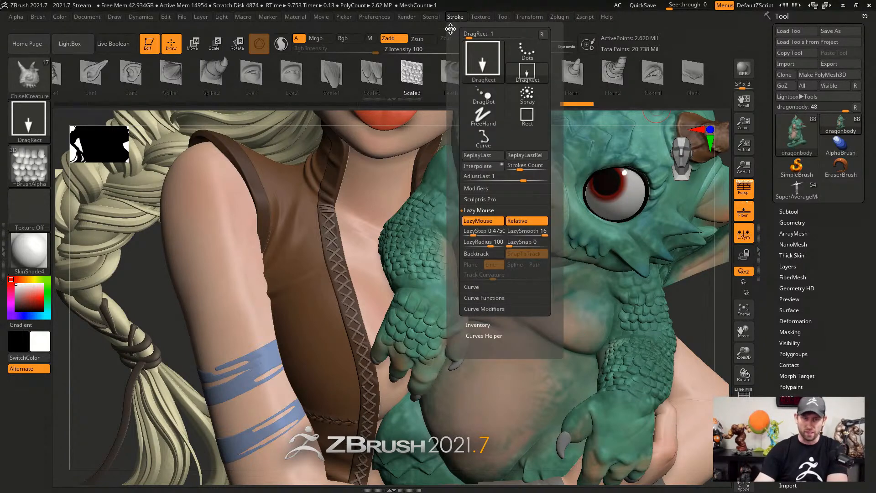
left_click_drag(451, 29, 812, 96)
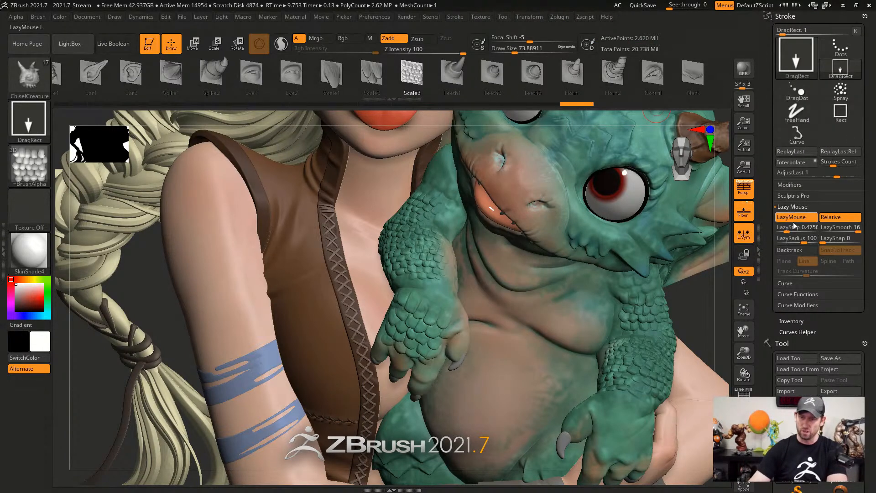
left_click(797, 209)
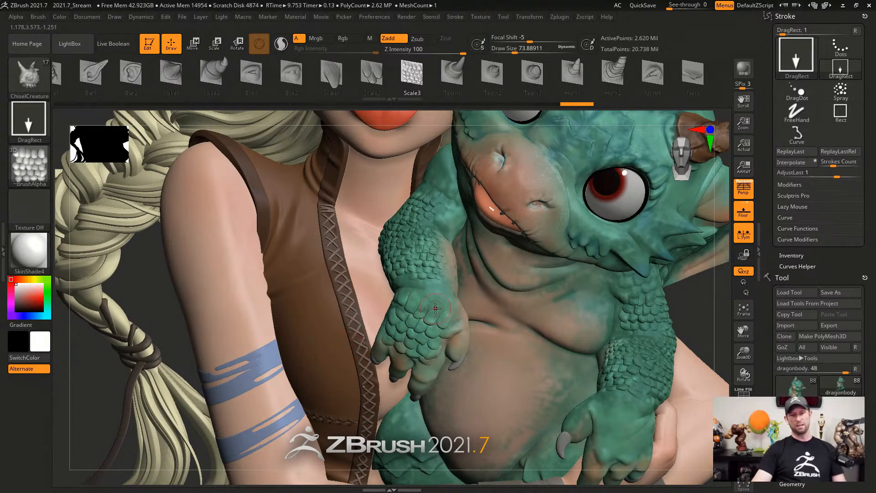
- Try varying the intensity of the scale stamp on the dragon's right hand with AdjustLast, and undo the stamp
mouse_move(436, 309)
left_mouse_down("shift")
mouse_move(415, 325)
mouse_move(434, 295)
mouse_move(441, 322)
left_mouse_up("shift")
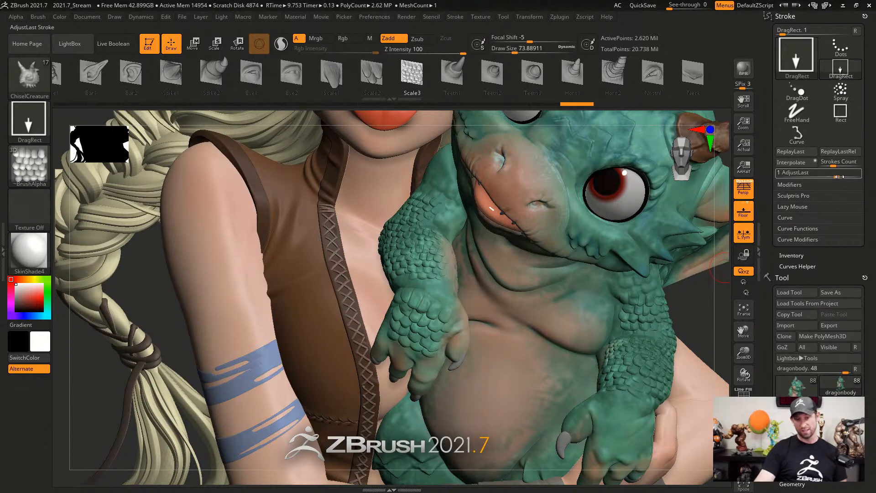
left_click_drag(841, 176, 825, 177)
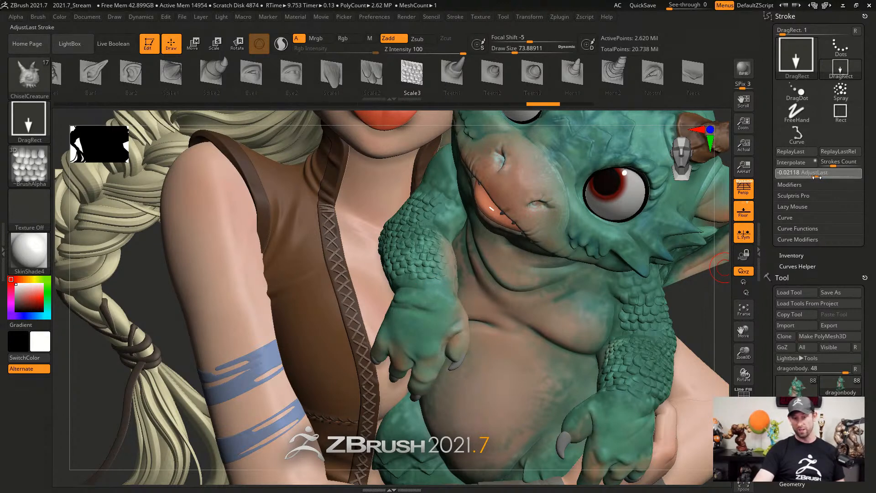
mouse_move(825, 176)
left_mouse_down()
mouse_move(852, 174)
mouse_move(788, 177)
mouse_move(837, 174)
left_mouse_up()
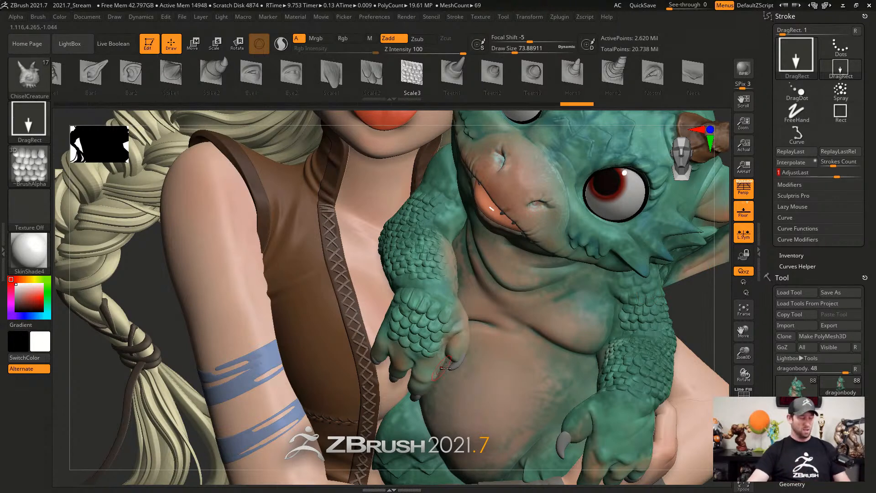
key("ctrl+z")
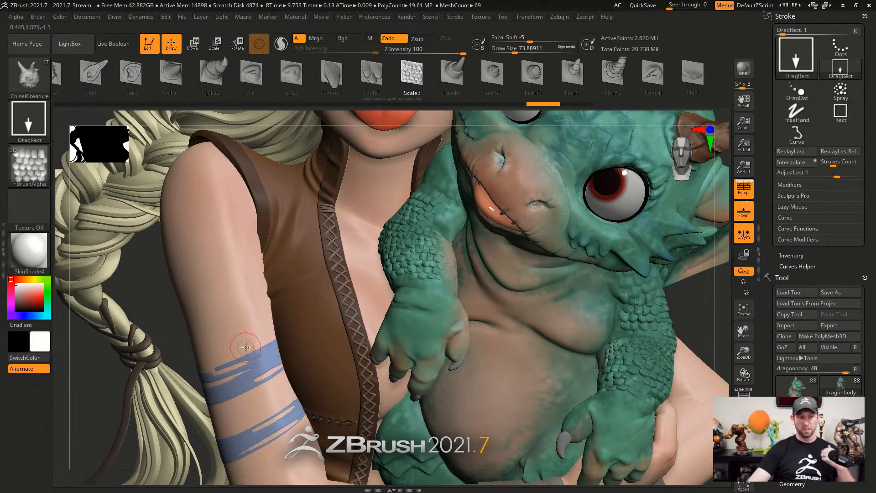
- Sample the dragon's beige belly colour, stamp Scale3 scales on its right hand with Rgb at 100, and vary the stroke with AdjustLast
left_click_drag(28, 296, 521, 351)
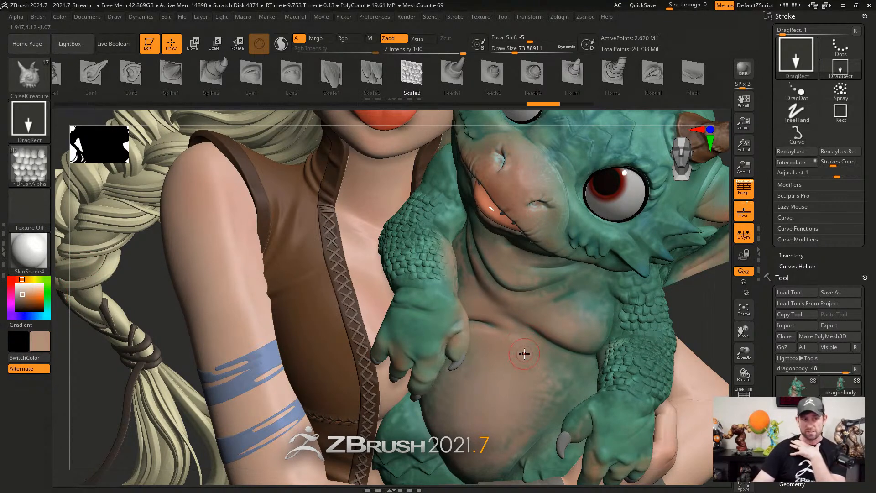
left_click_drag(419, 319, 425, 292)
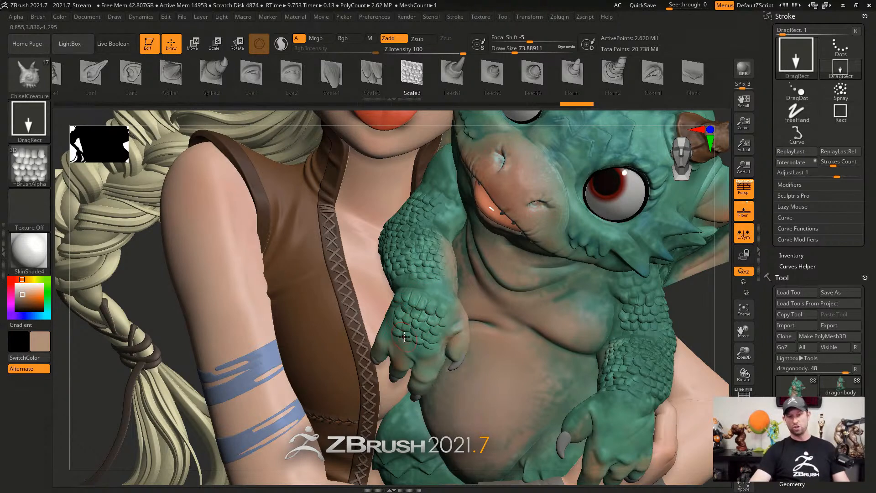
key("ctrl+z")
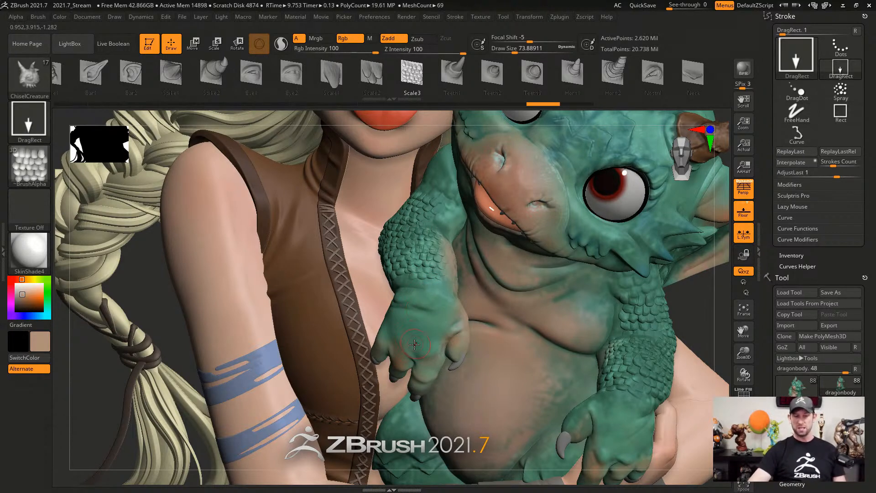
left_click_drag(414, 322, 435, 273)
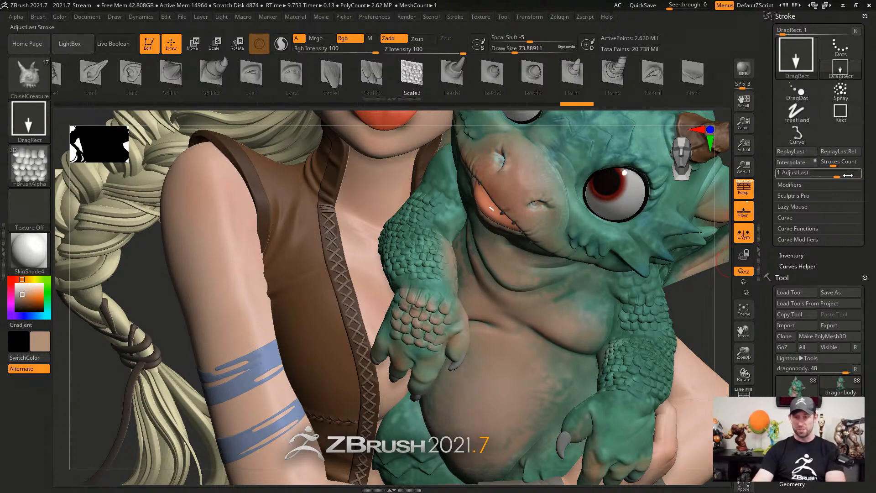
mouse_move(839, 177)
left_mouse_down()
mouse_move(829, 176)
mouse_move(851, 174)
mouse_move(786, 177)
mouse_move(837, 175)
mouse_move(830, 175)
left_mouse_up()
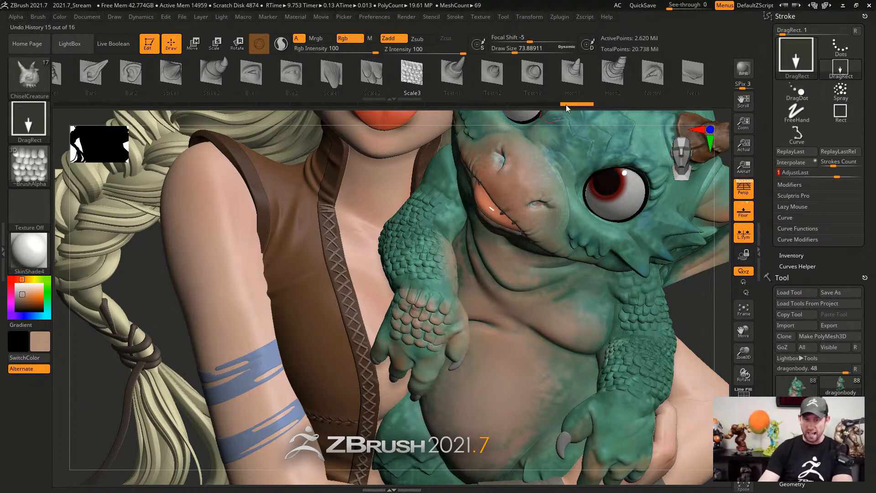
- Mark the first Undo History state as the reference and return to the latest state
left_click_drag(576, 105, 62, 105)
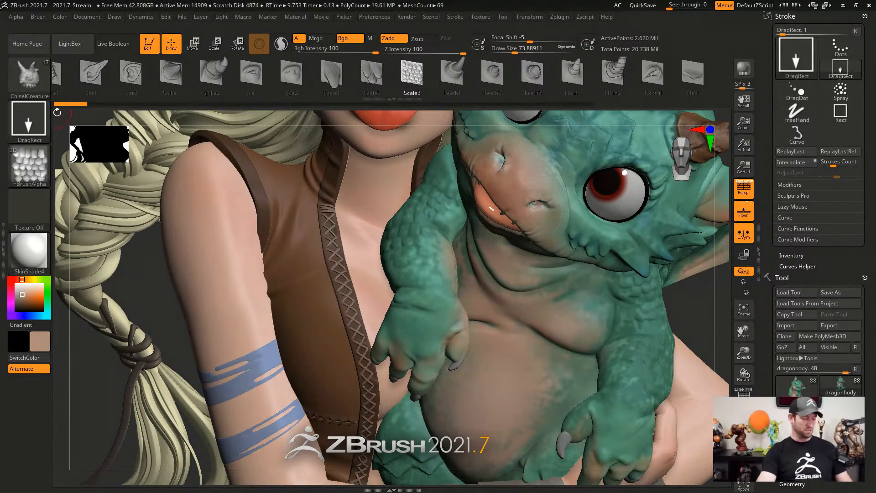
key("ctrl")
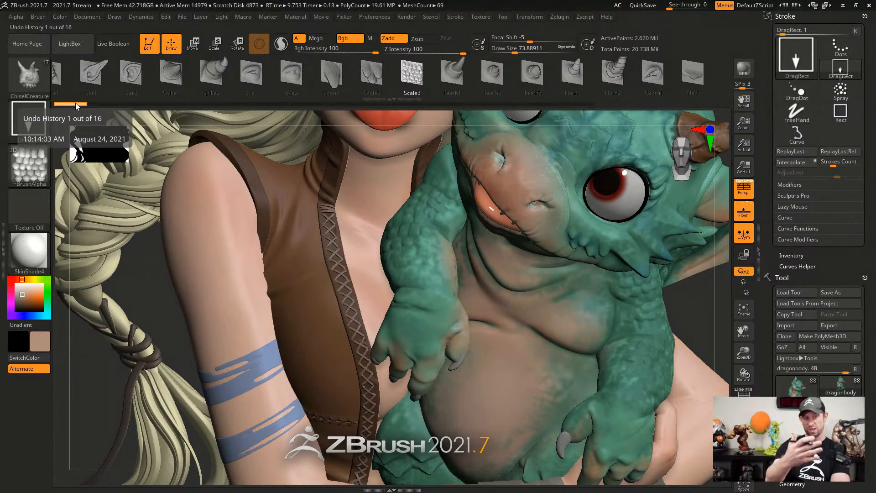
left_click(77, 105)
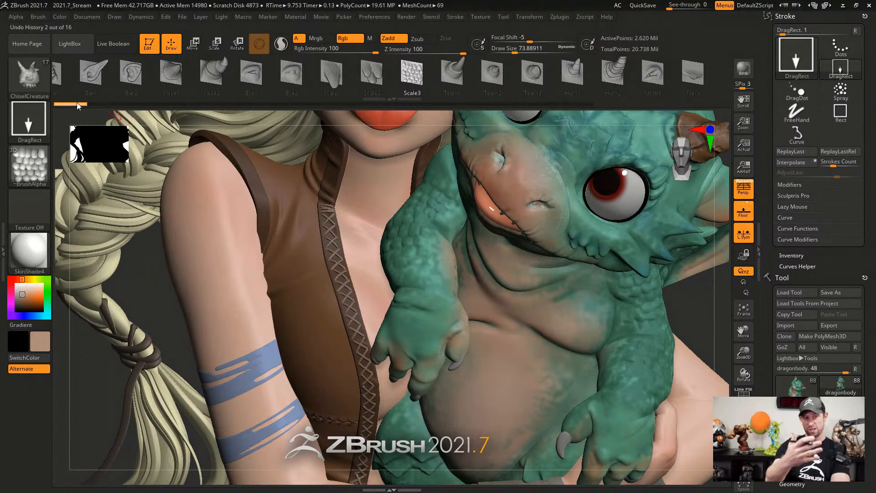
left_click_drag(102, 104, 595, 99)
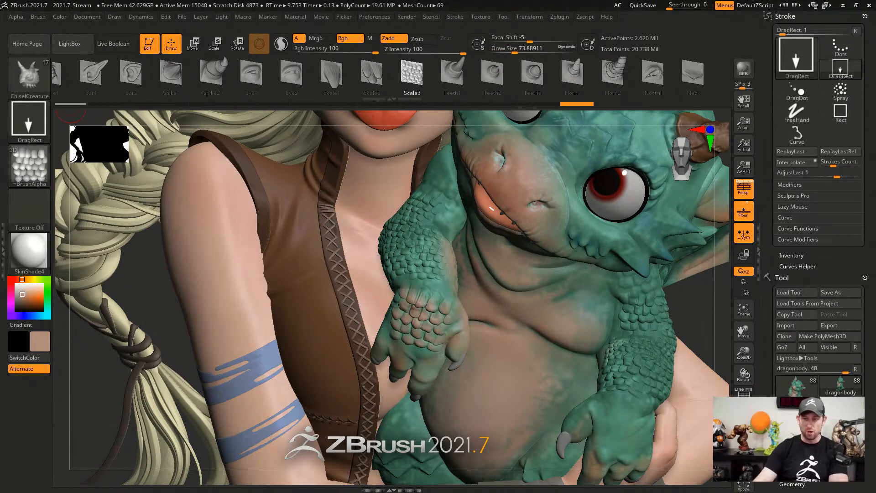
- Exaggerate all scale detail added since the marked history state with AdjustLast
mouse_move(837, 176)
left_mouse_down()
mouse_move(794, 176)
mouse_move(846, 175)
mouse_move(817, 176)
mouse_move(839, 177)
left_mouse_up()
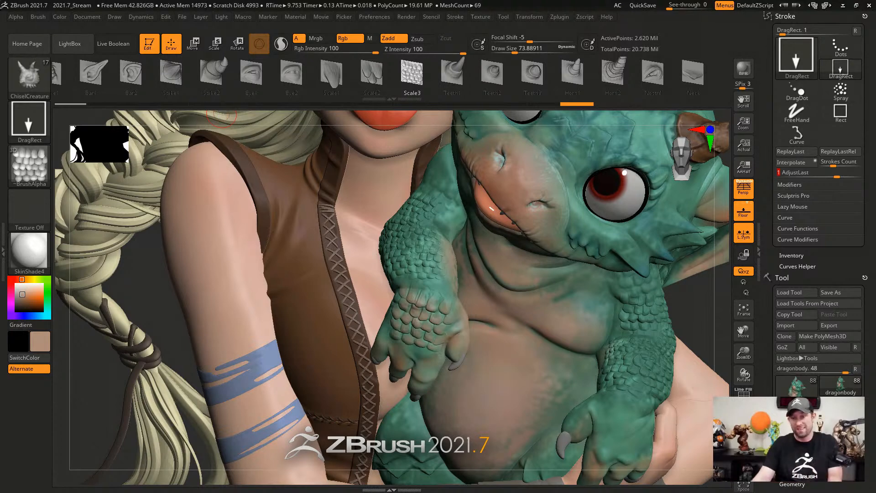
left_click_drag(839, 177, 855, 178)
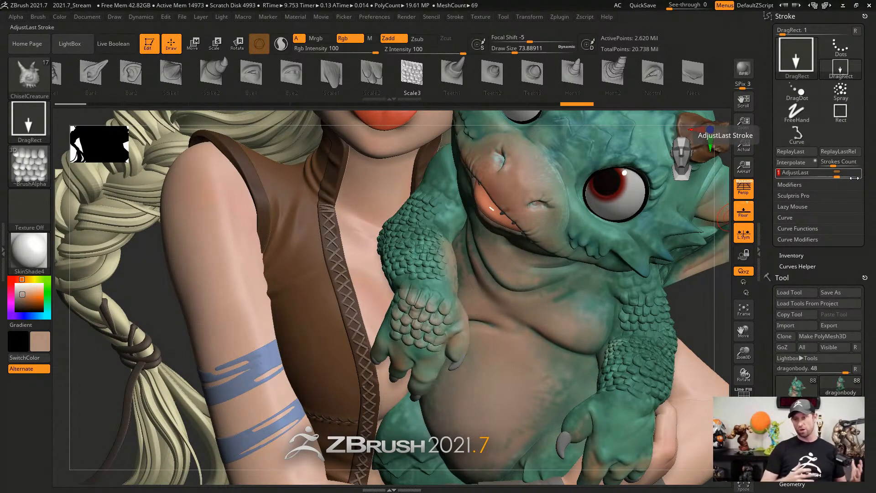
- Clear the mark from the first Undo History state and scrub the history forward to the latest state
key("ctrl")
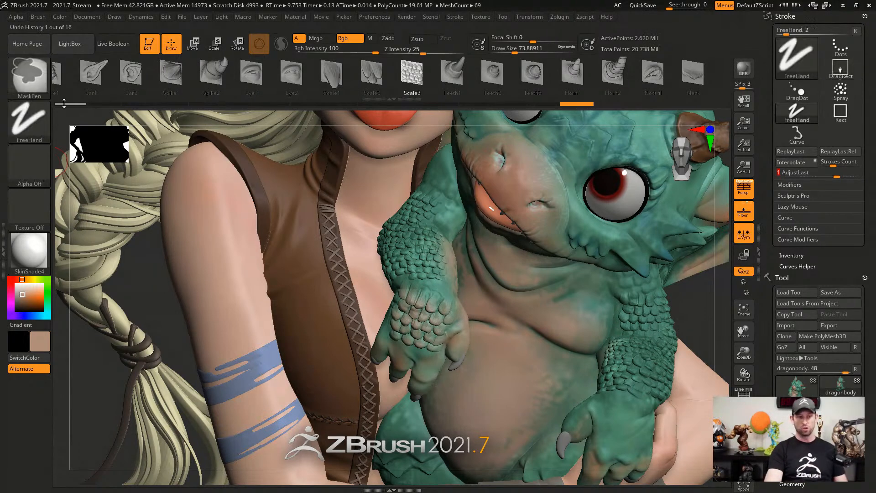
left_click(75, 103)
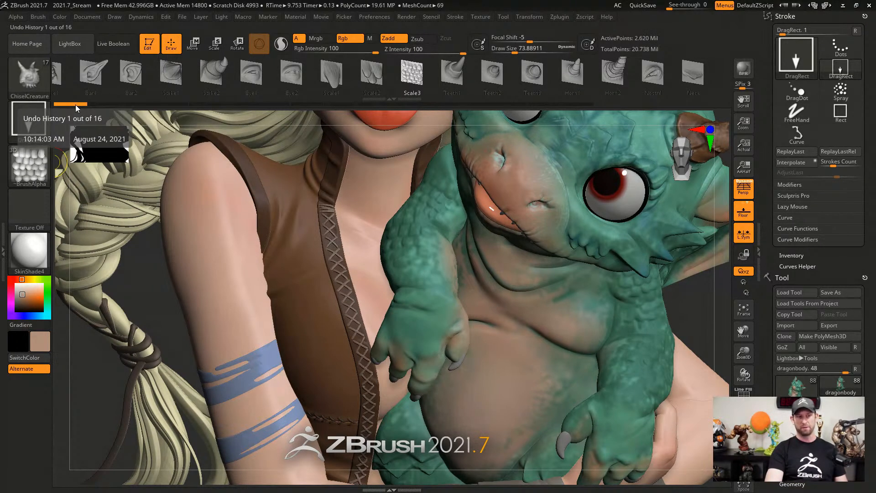
left_click_drag(75, 104, 442, 102)
left_click(562, 104)
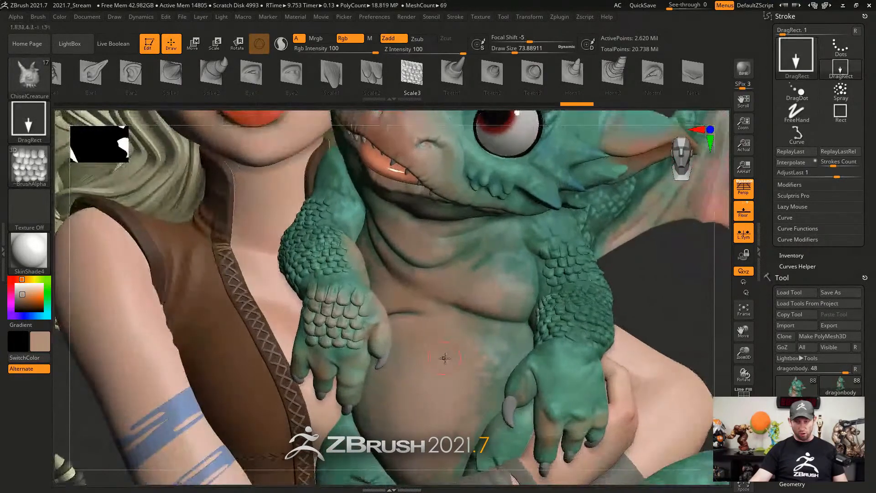
- Try a mask shaped like a 2 on the dragon's belly, varying its strength with AdjustLast, and undo it
mouse_move(418, 349)
left_mouse_down("ctrl")
mouse_move(440, 341)
mouse_move(423, 384)
mouse_move(445, 434)
mouse_move(463, 404)
left_mouse_up("ctrl")
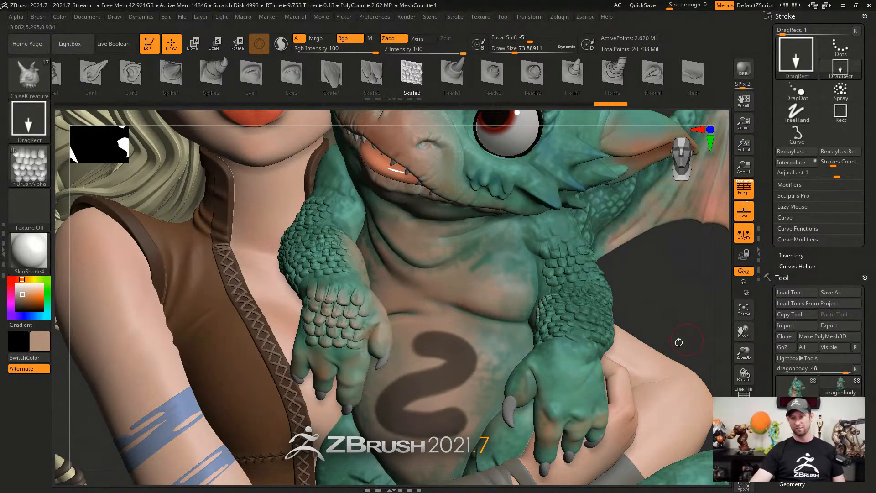
mouse_move(844, 174)
left_mouse_down()
mouse_move(861, 174)
mouse_move(792, 176)
mouse_move(845, 174)
mouse_move(835, 174)
left_mouse_up()
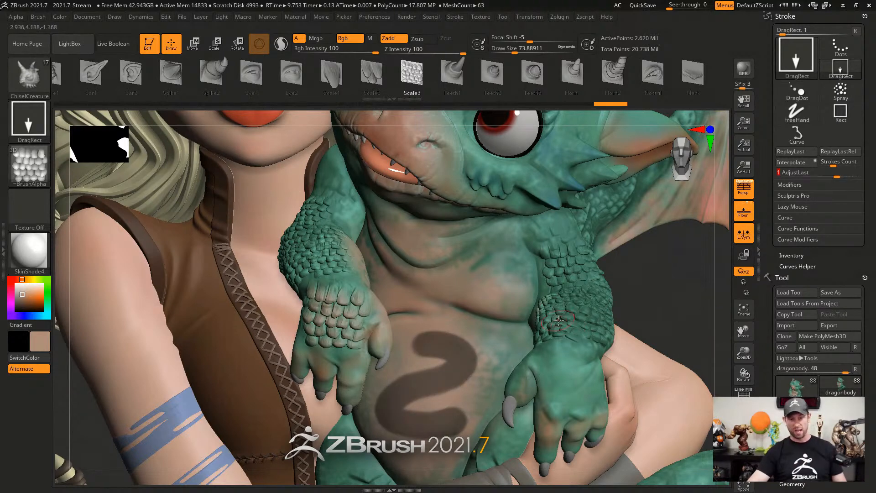
key("ctrl+z")
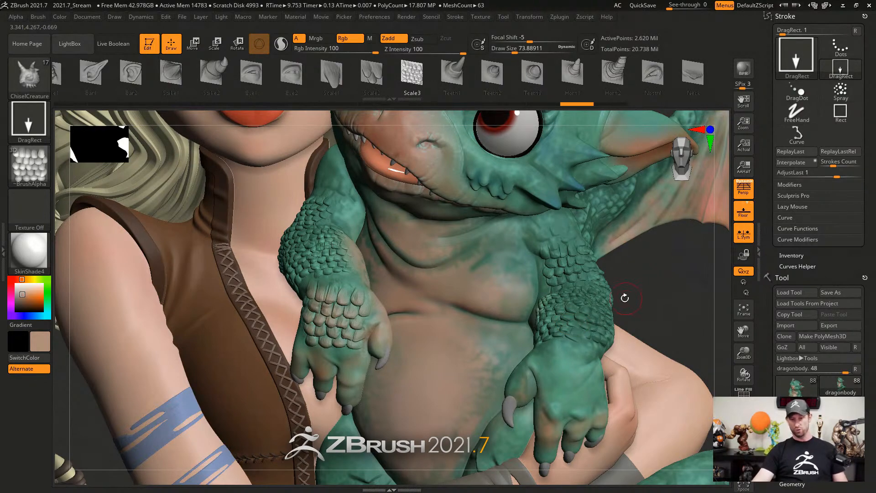
- Switch from the dragon character to the wheeled vehicle with the helipad
key("f")
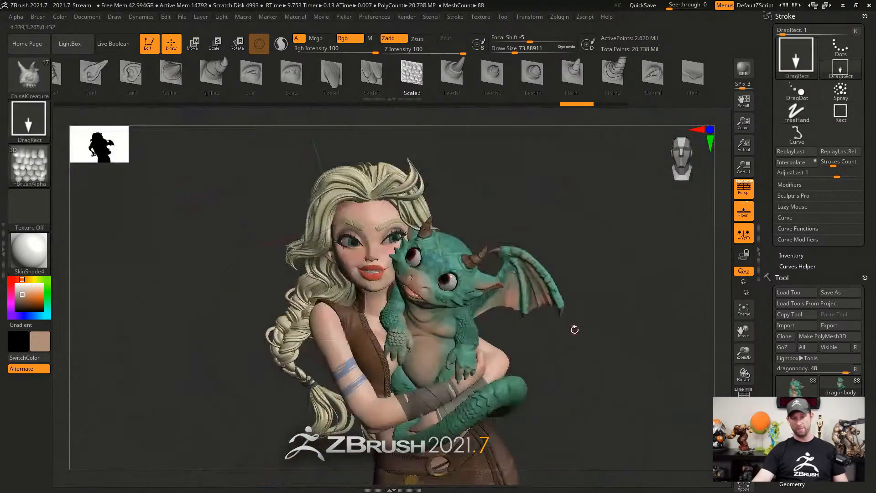
left_click_drag(575, 330, 564, 297)
mouse_move(561, 269)
right_mouse_down("ctrl")
mouse_move(605, 315)
mouse_move(495, 306)
right_mouse_up("ctrl")
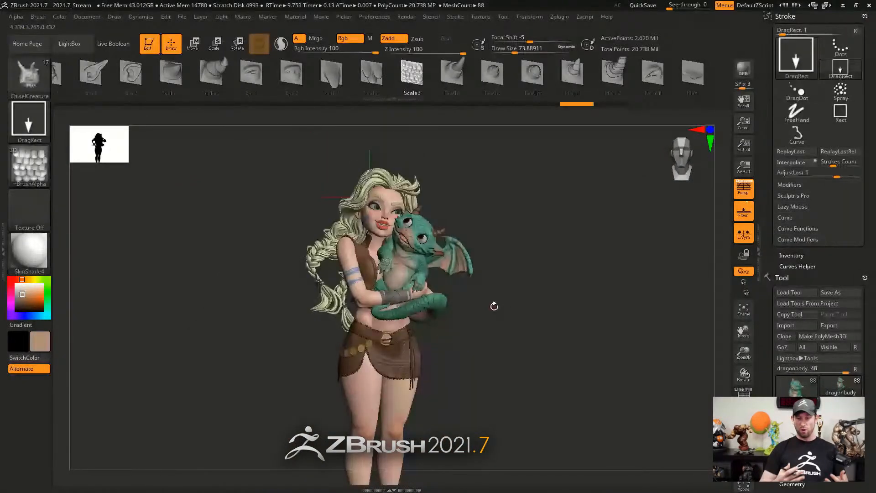
left_click(840, 409)
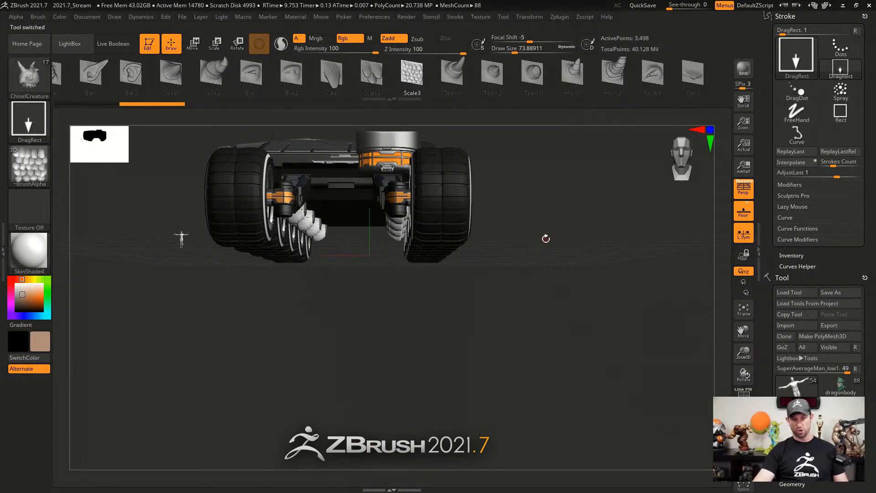
right_click_drag(546, 239, 651, 331)
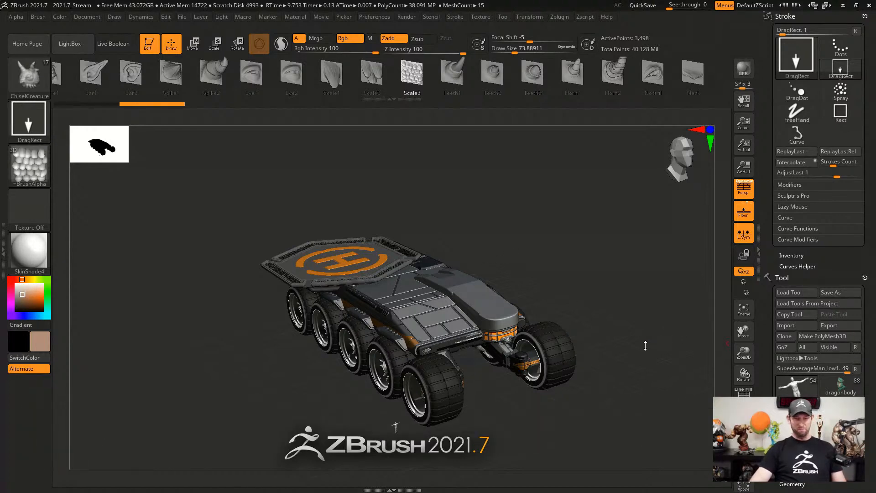
- Make the vehicle's top hull subtool UMesh_main1_1 active and check its wireframe
left_click_drag(644, 347, 561, 352)
left_click(404, 315, "alt")
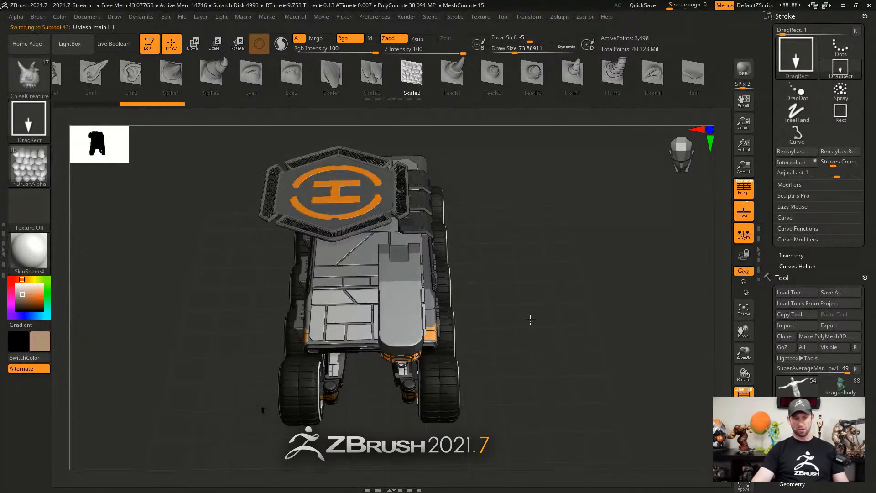
key("shift+f")
left_click_drag(534, 307, 535, 325)
key("shift+f")
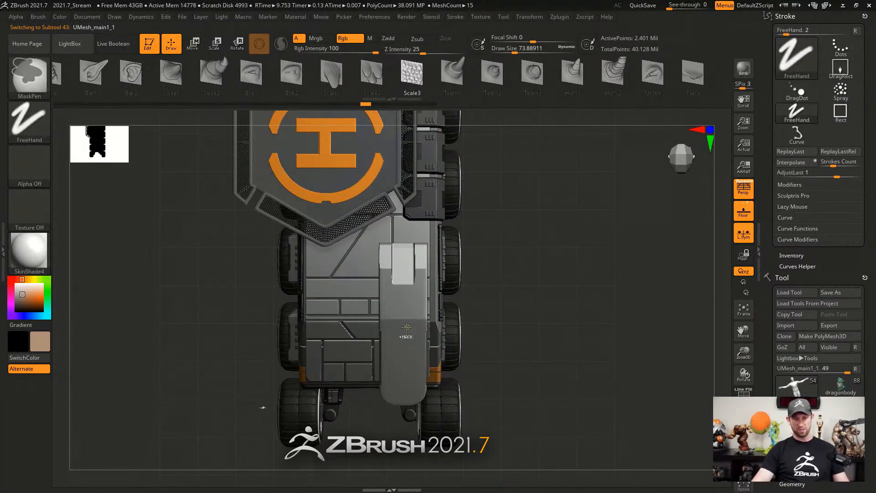
- With the Chisel brush, draw a long straight ridge across the raised panel and a short one near its rounded end, and interpolate between them
mouse_move(407, 329)
right_mouse_down("ctrl")
mouse_move(430, 333)
mouse_move(386, 278)
mouse_move(407, 281)
right_mouse_up("ctrl")
key("b")
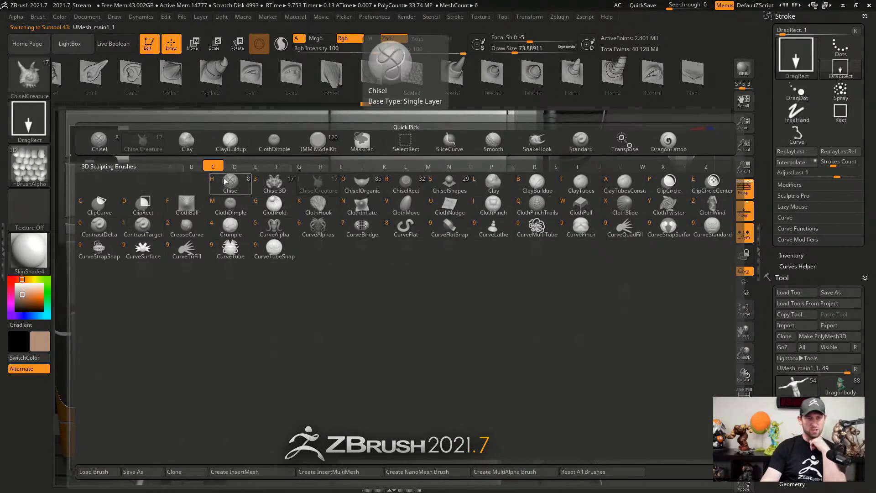
left_click(233, 186)
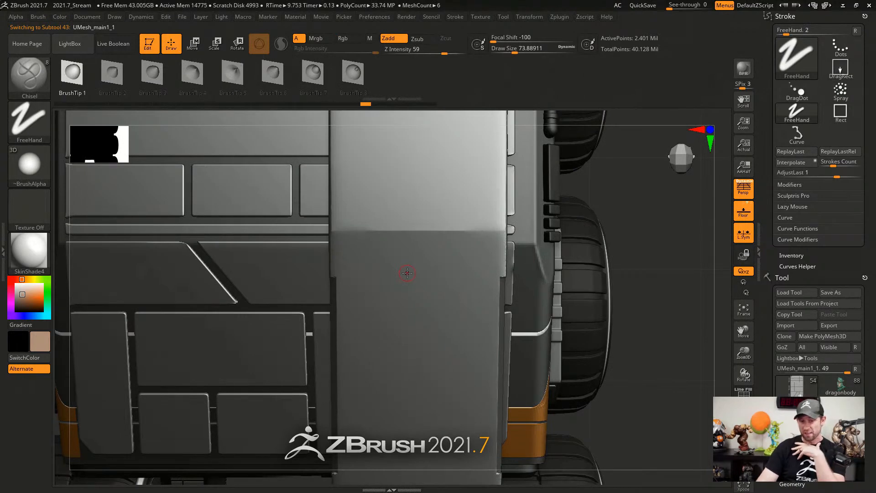
mouse_move(412, 350)
right_mouse_down("ctrl")
mouse_move(416, 358)
mouse_move(412, 321)
right_mouse_up("ctrl")
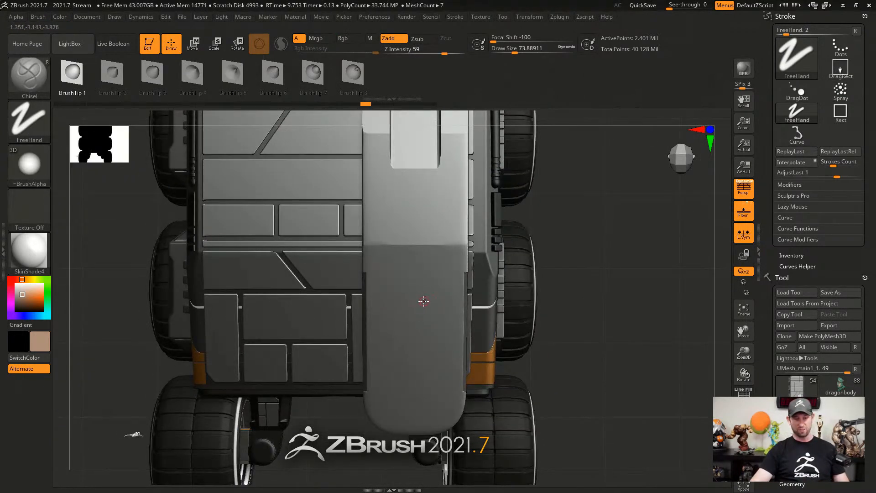
left_click_drag(367, 260, 452, 257, "shift")
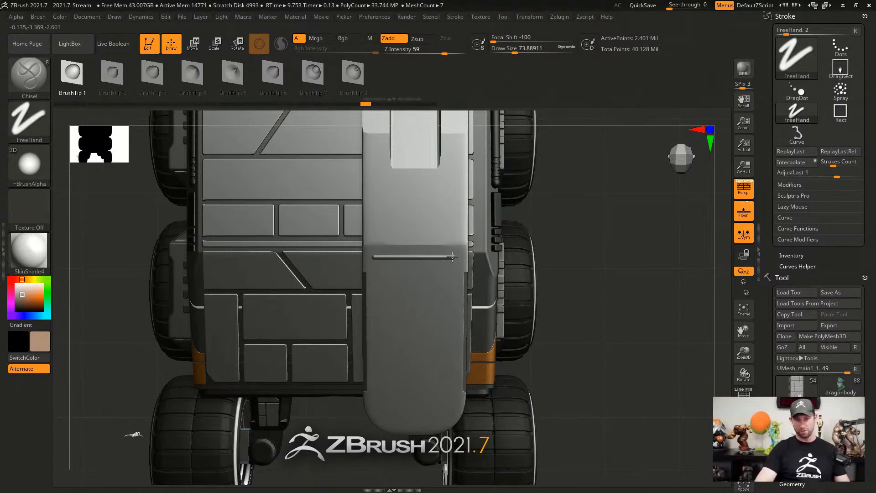
left_click_drag(431, 416, 454, 416, "shift")
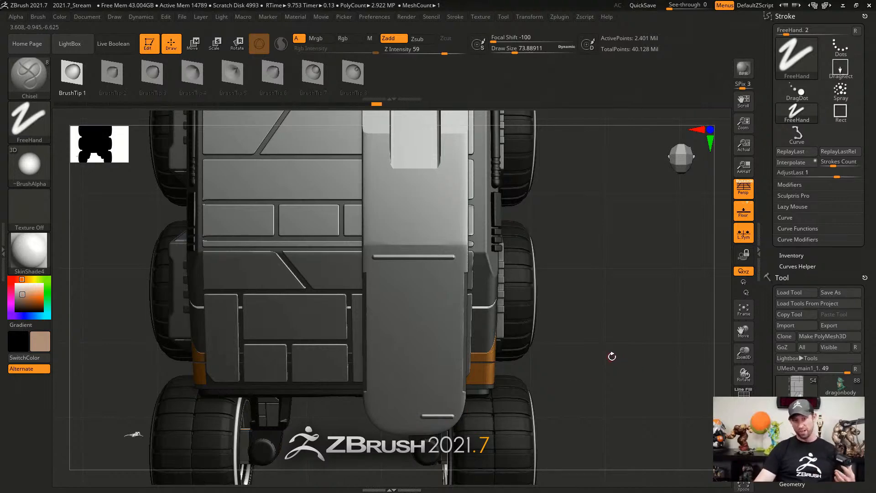
left_click(802, 164)
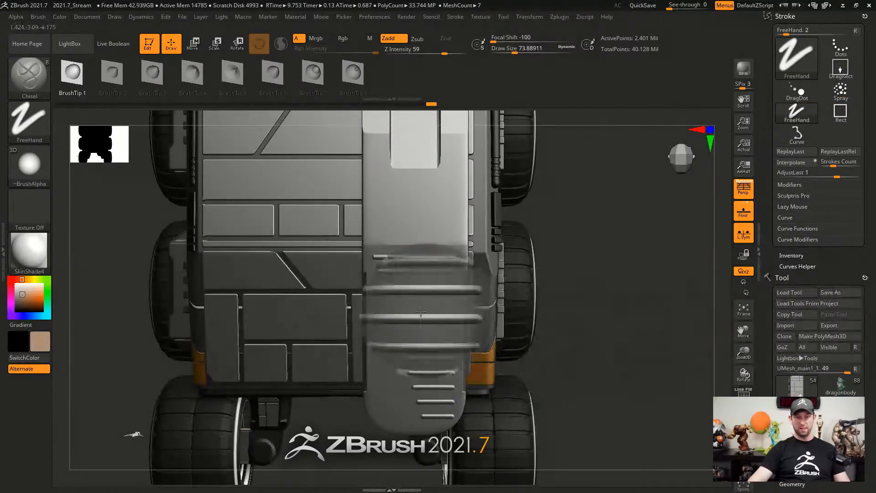
- Insert Circular_13 bolts from the IMM ModelKit brush beside the first and last ridges and interpolate a row of bolts between them
key("b")
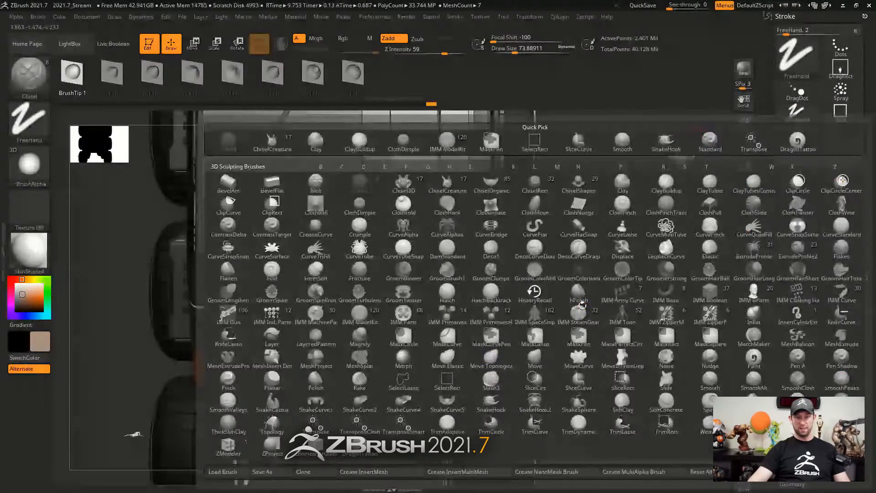
key("i")
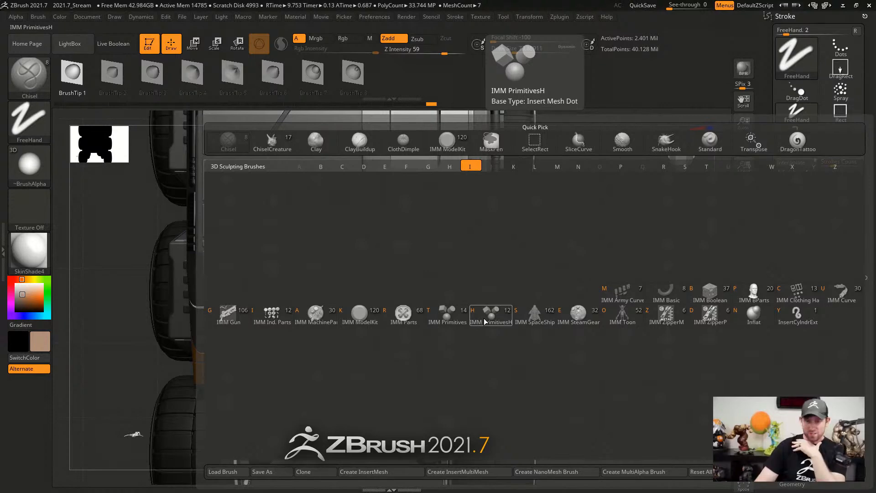
left_click(359, 315)
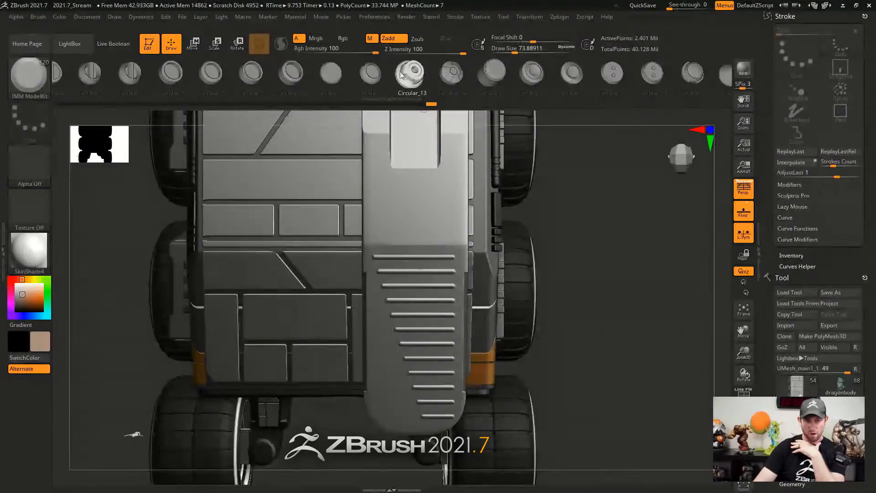
left_click(406, 73)
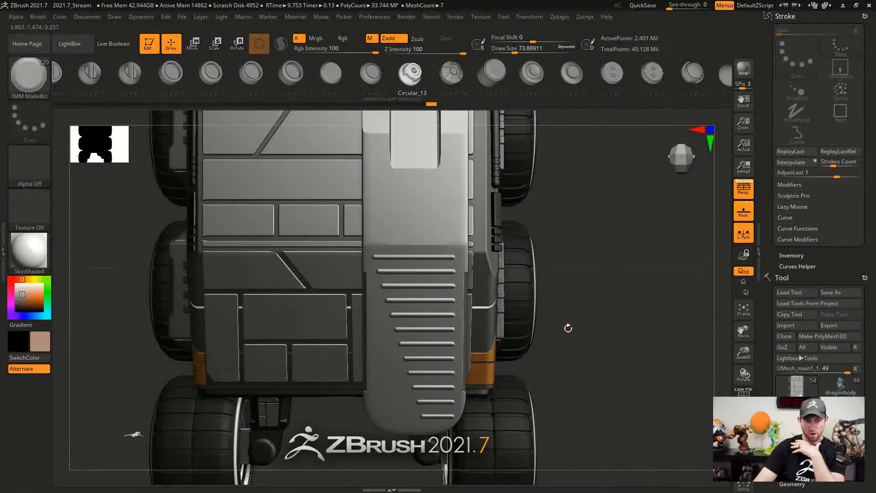
left_click_drag(565, 318, 357, 291)
right_click_drag(357, 292, 381, 269, "ctrl")
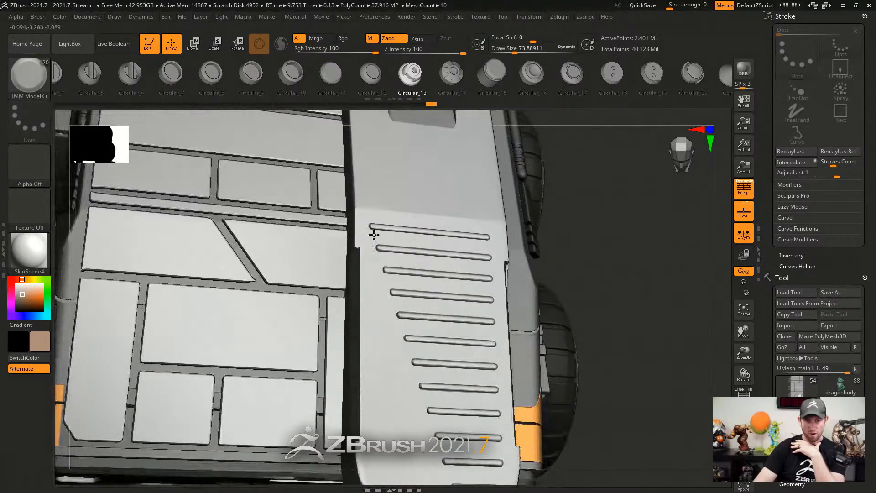
mouse_move(372, 238)
right_mouse_down("alt")
mouse_move(369, 197)
mouse_move(365, 230)
right_mouse_up("alt")
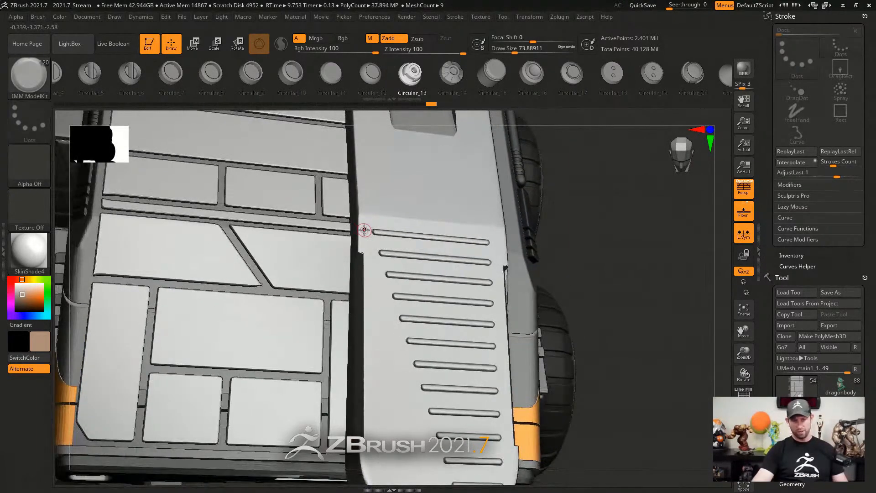
left_click(365, 230)
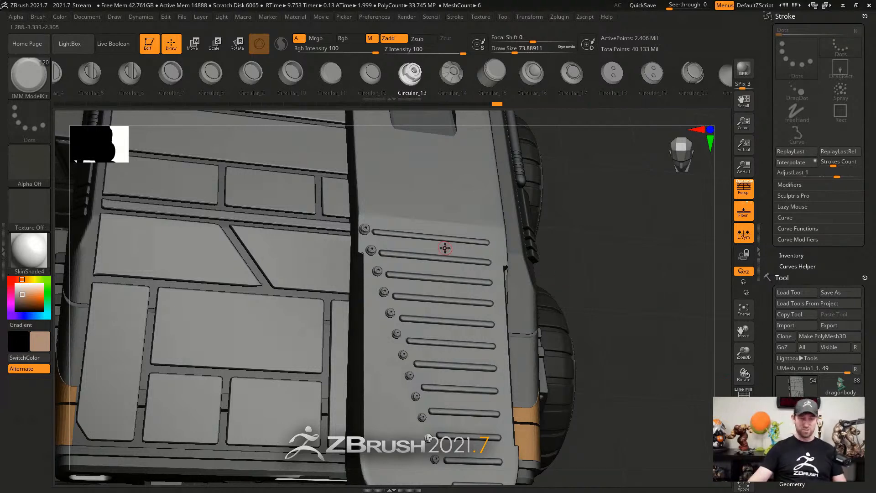
- Using the SnakeHook brush at draw size about 299, pull a bump outward from the raised panel's left edge just above the ridges
mouse_move(639, 337)
right_mouse_down("ctrl")
mouse_move(640, 323)
mouse_move(599, 298)
right_mouse_up("ctrl")
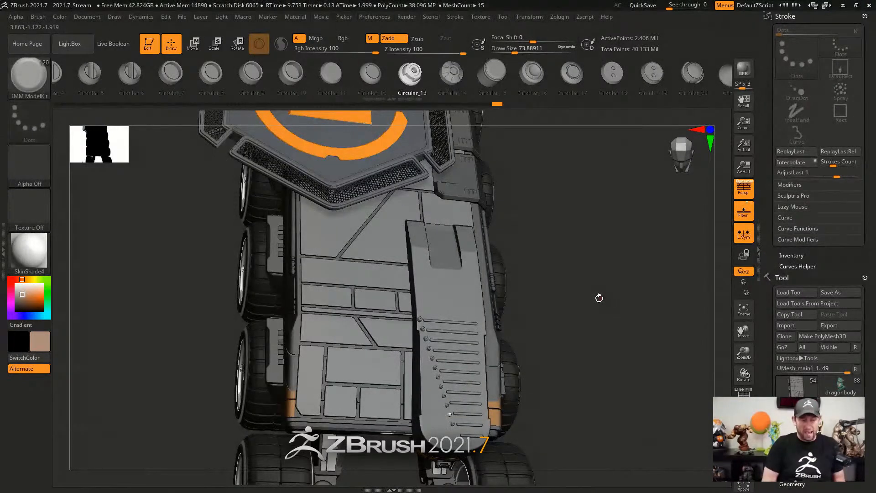
key("b")
key("s")
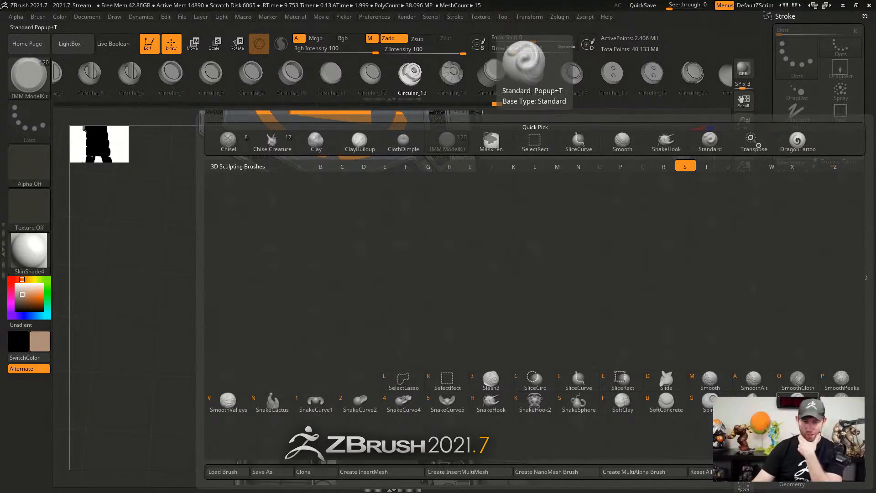
left_click(504, 406)
key("p")
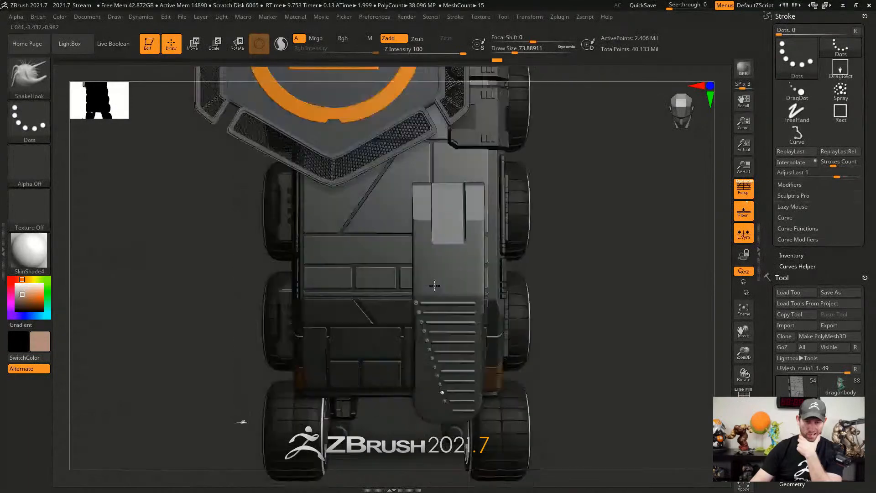
mouse_move(430, 266)
right_mouse_down("alt")
mouse_move(429, 293)
mouse_move(464, 301)
mouse_move(433, 249)
right_mouse_up("alt")
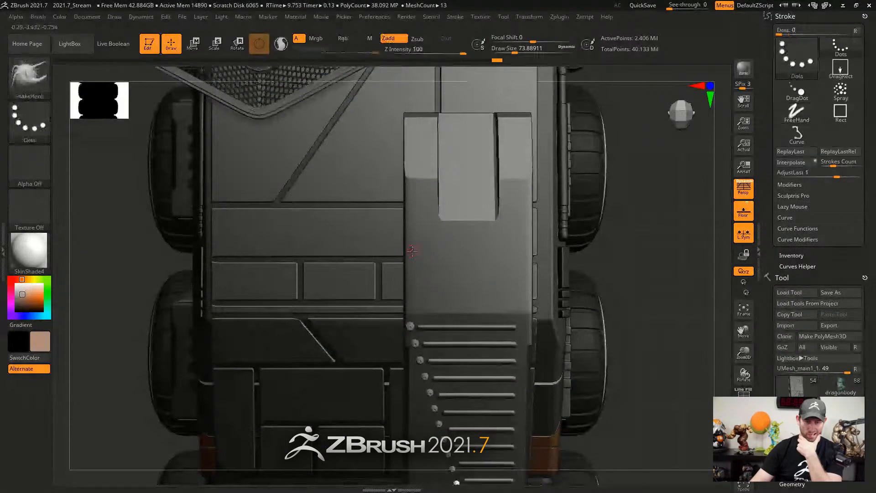
key("s")
key("shift")
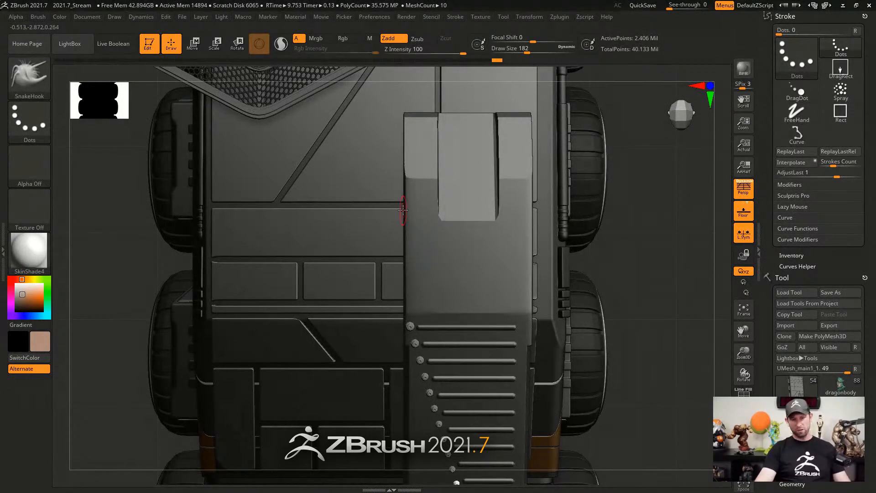
key("s")
left_click_drag(406, 281, 416, 281)
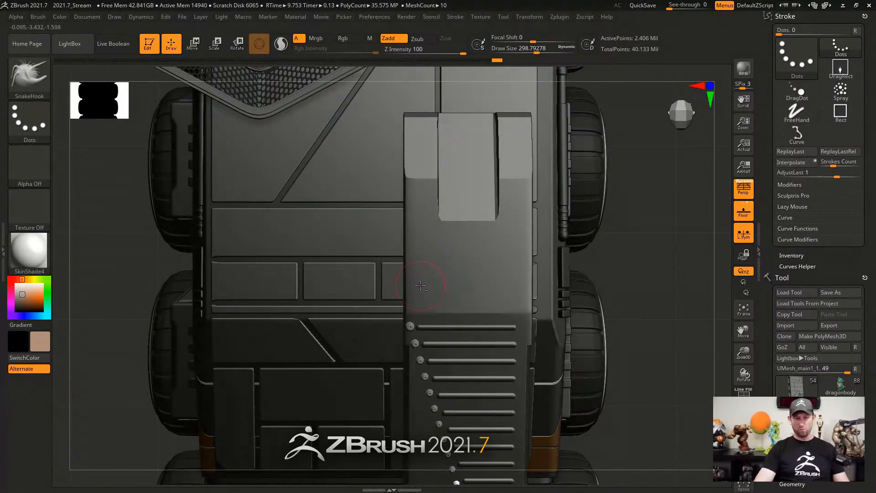
left_click(405, 288, "alt")
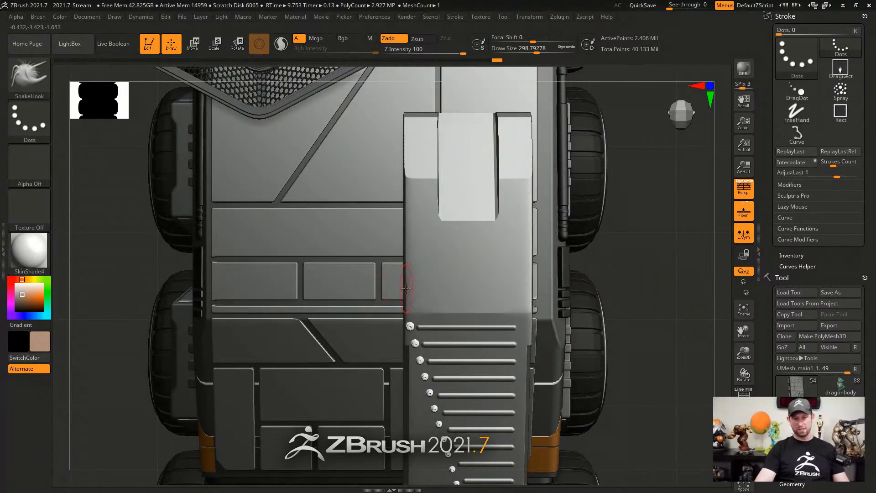
left_click_drag(405, 288, 388, 288)
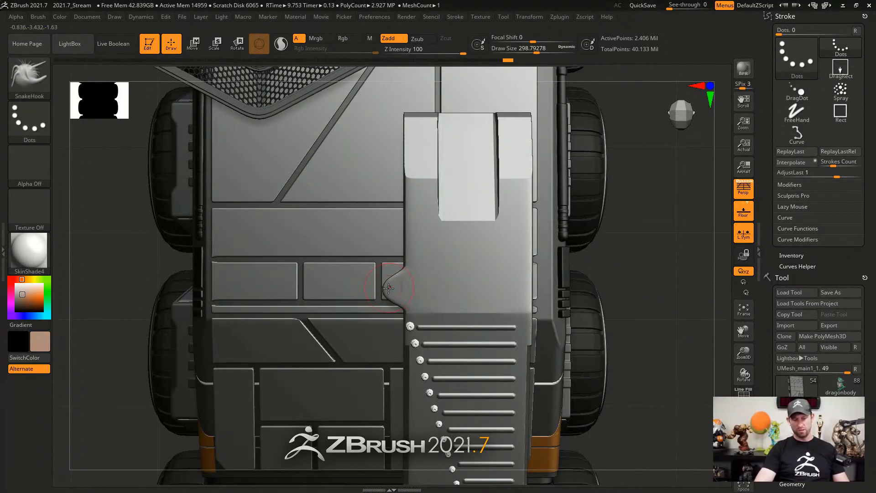
- Pull a smaller bump farther along the same edge at draw size about 149 and interpolate between both bumps with a strokes count of 20
key("s")
left_click_drag(421, 225, 402, 226)
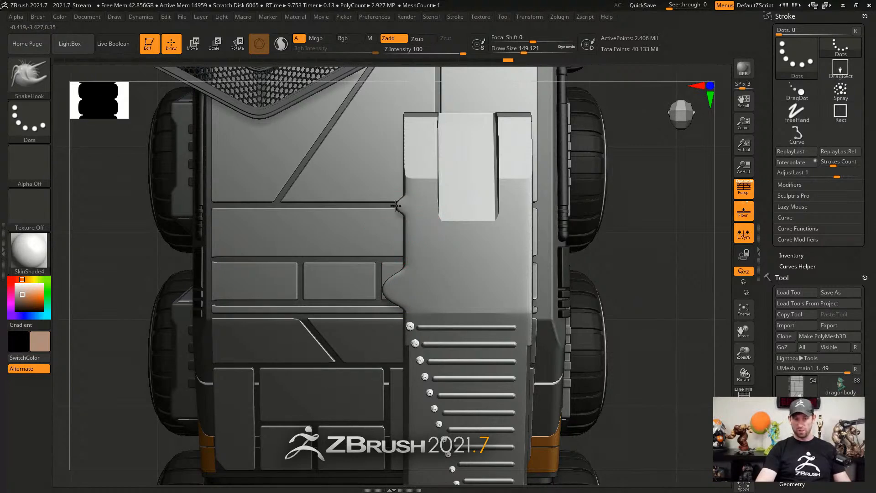
left_click_drag(837, 163, 843, 162)
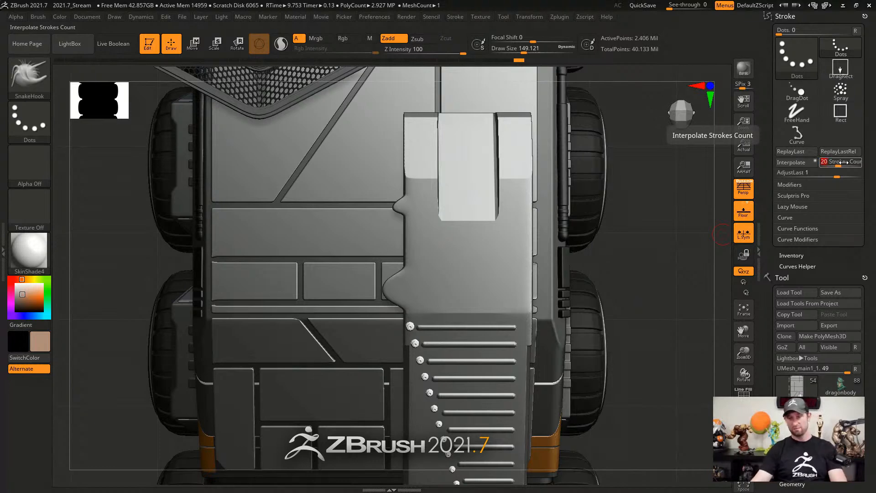
left_click(805, 163)
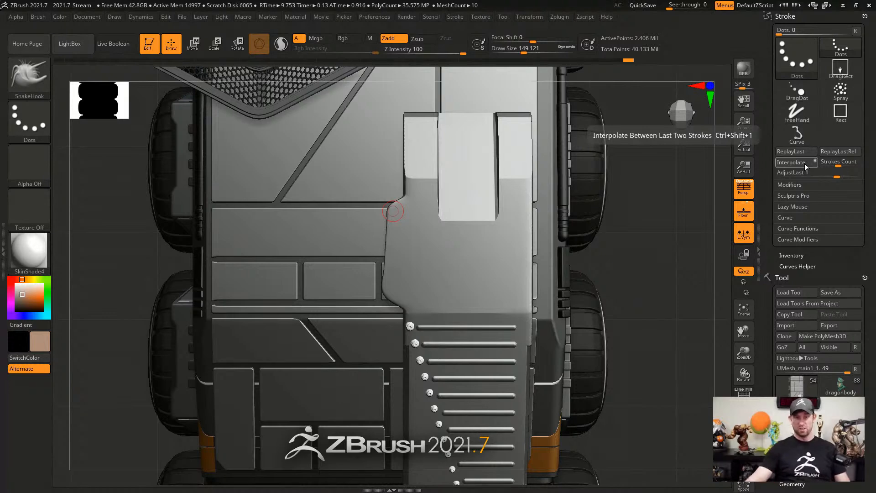
left_click(805, 163)
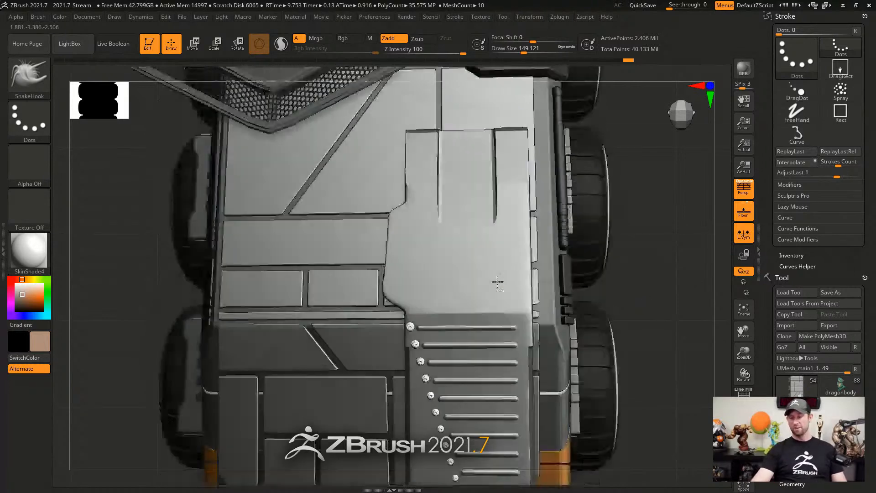
- Form a smoothed fin on the raised panel's right edge by interpolating between two SnakeHook spikes pulled at draw size about 245
right_click_drag(498, 281, 542, 295)
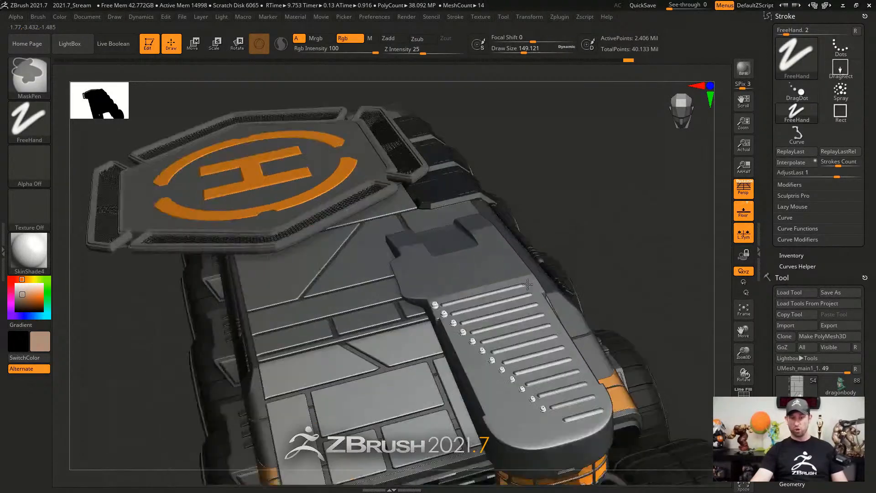
key("s")
left_click_drag(508, 271, 559, 242)
left_click_drag(503, 239, 515, 223)
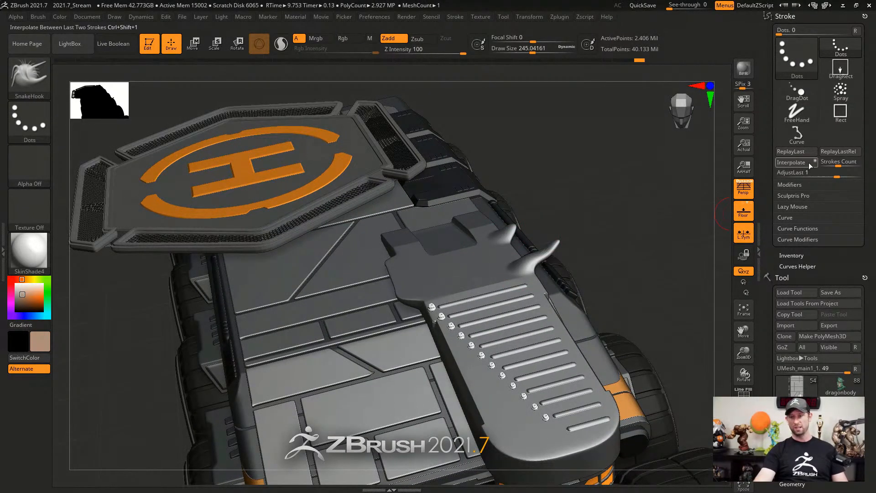
left_click(792, 164)
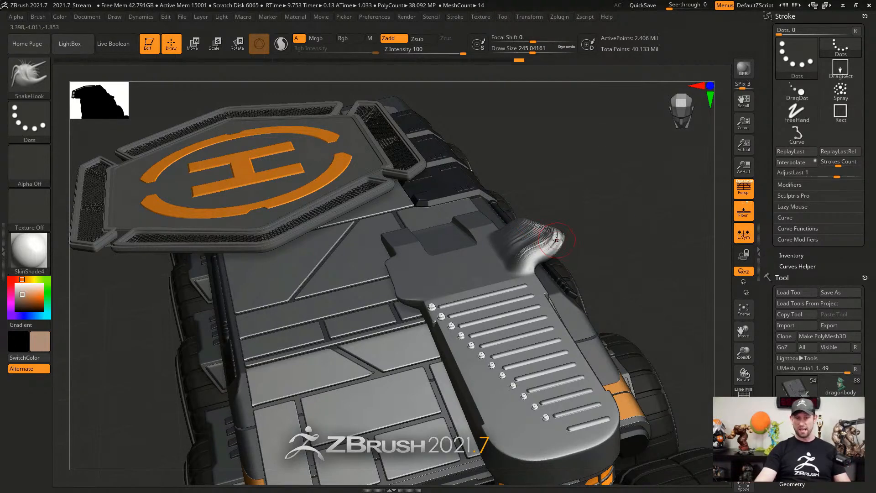
mouse_move(532, 256)
left_mouse_down("shift")
mouse_move(547, 242)
mouse_move(525, 237)
mouse_move(544, 229)
mouse_move(498, 236)
left_mouse_up("shift")
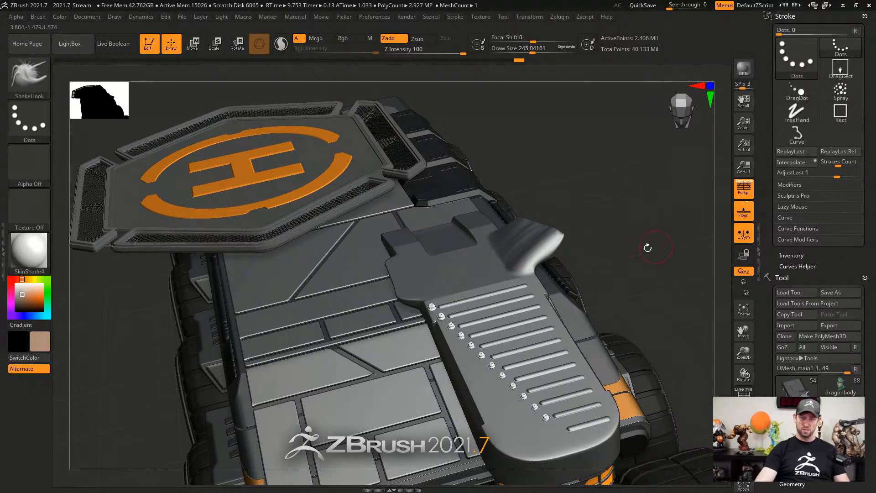
- Undo the SnakeHook strokes that form the fin on the vehicle's raised panel
mouse_move(647, 249)
right_mouse_down("ctrl")
mouse_move(589, 258)
mouse_move(675, 263)
mouse_move(618, 266)
mouse_move(593, 291)
mouse_move(615, 278)
mouse_move(612, 299)
right_mouse_up("ctrl")
key("ctrl")
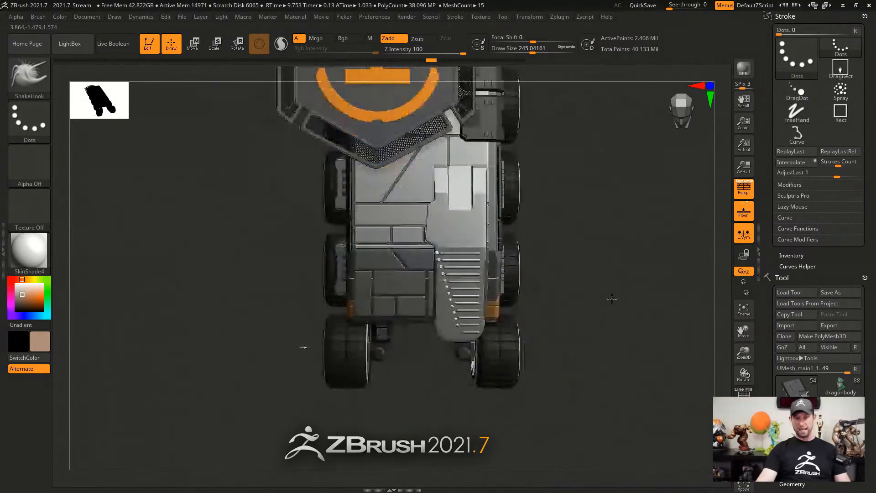
key("ctrl")
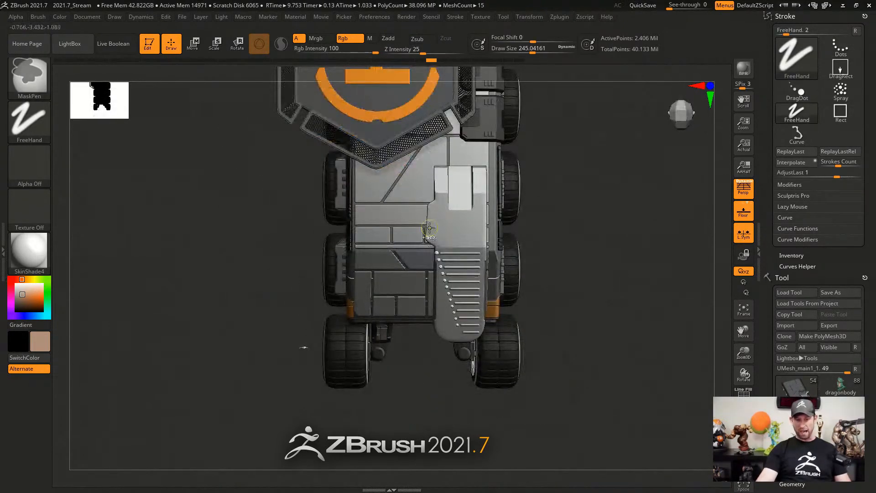
- With the Chisel brush at draw size 124, draw two short diagonal strokes above the panel's ridges and interpolate between them with a strokes count of 5
key("b")
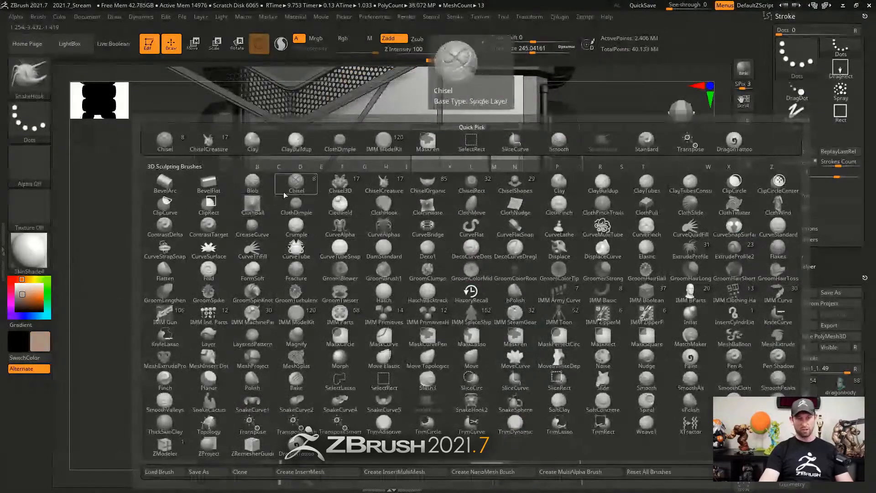
left_click(464, 57)
key("s")
mouse_move(451, 259)
left_mouse_down()
mouse_move(434, 248)
mouse_move(475, 231)
left_mouse_up()
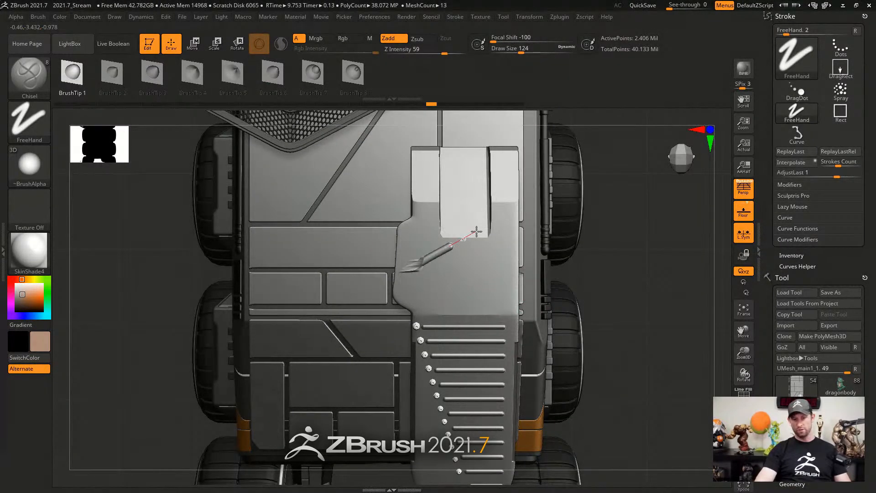
left_click_drag(475, 285, 506, 258)
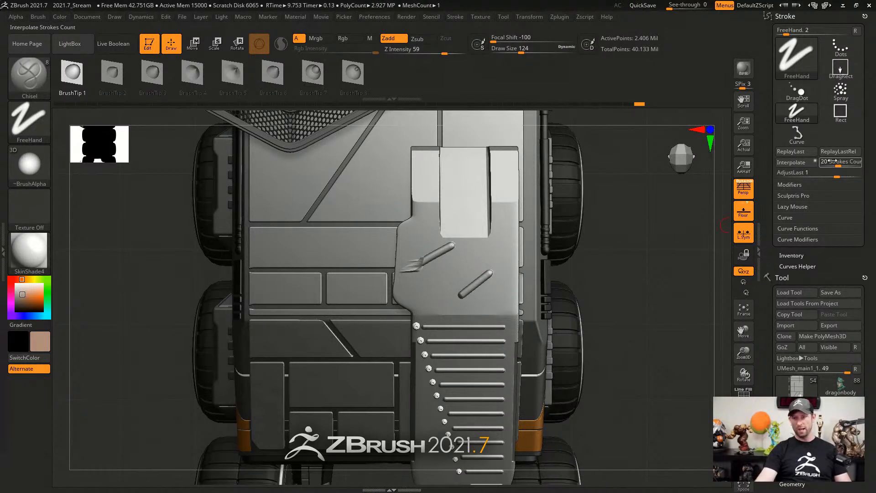
left_click_drag(838, 162, 830, 164)
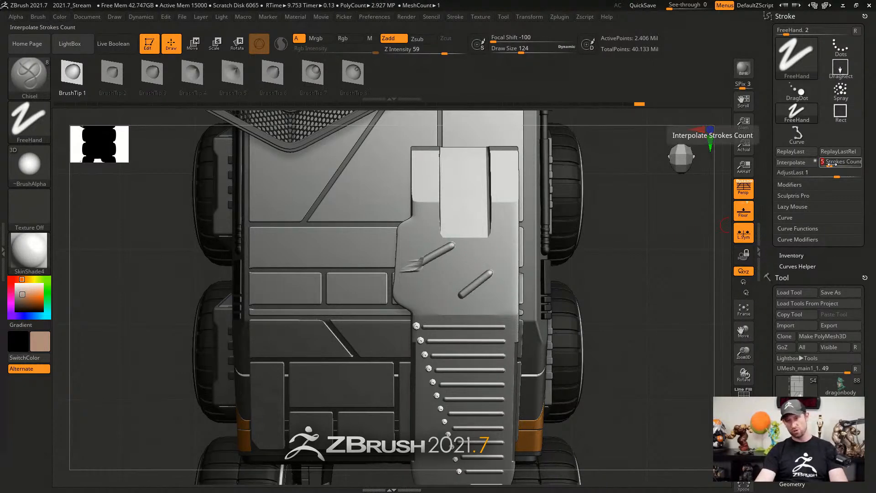
left_click(792, 164)
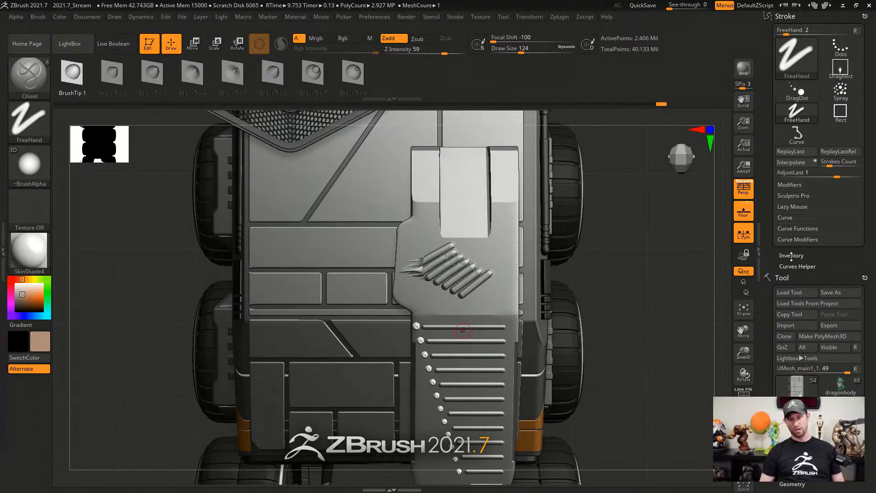
- Replace the vehicle with a Cube3D polymesh as the active tool and set its colour to white
key("f")
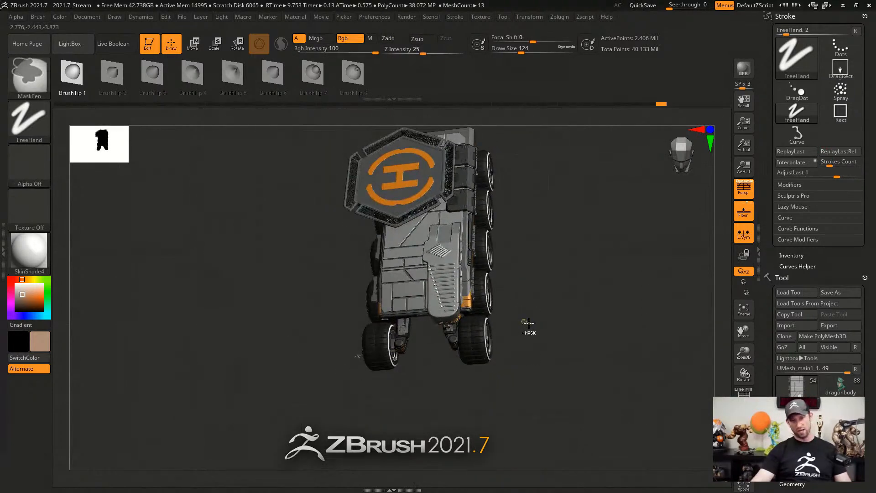
left_click_drag(538, 334, 549, 322)
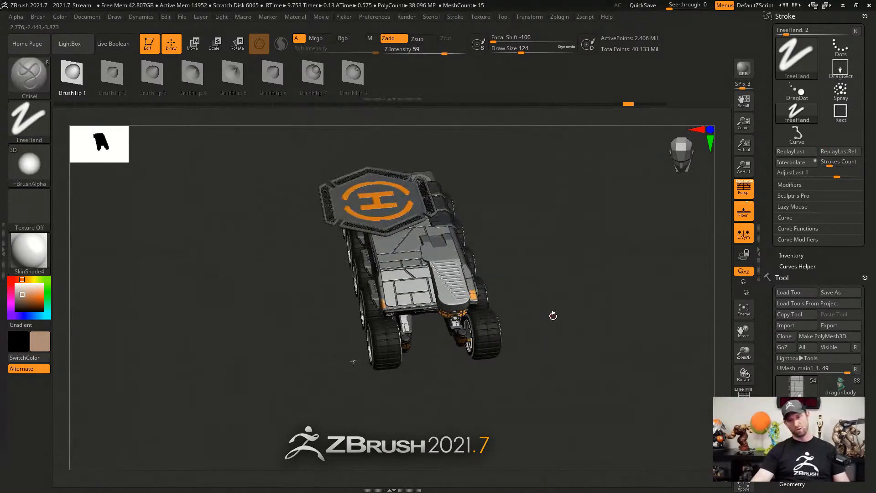
left_click(795, 388)
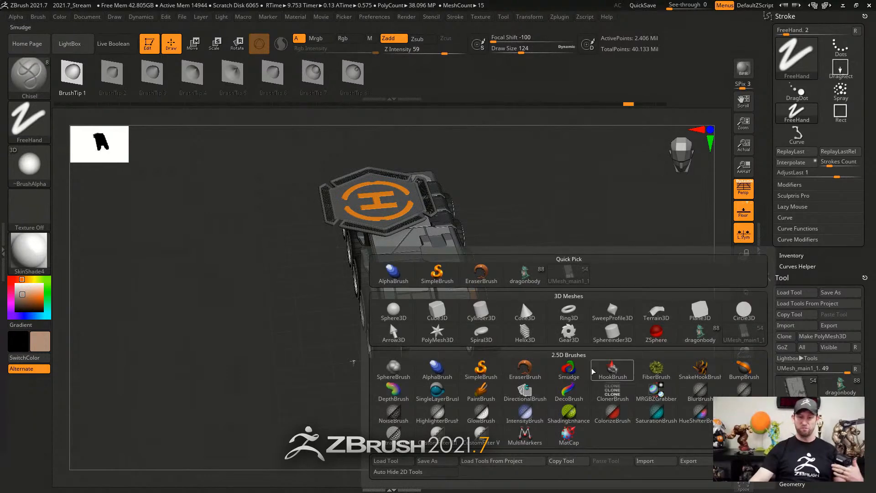
left_click(437, 310)
left_click_drag(535, 365, 547, 315, "shift")
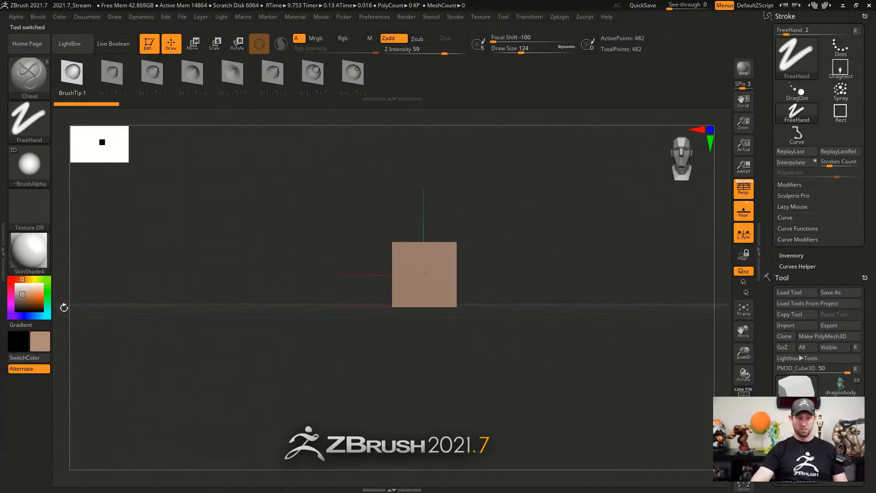
left_click_drag(20, 289, 10, 279)
left_click_drag(612, 295, 667, 308)
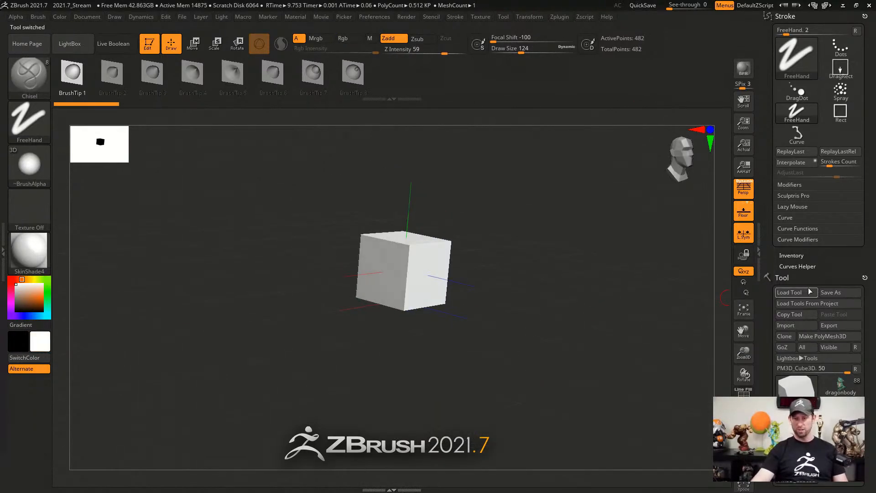
- Convert the cube to a DynaMesh at resolution 128
left_click_drag(874, 319, 874, 58)
left_click(800, 248)
left_click(784, 274)
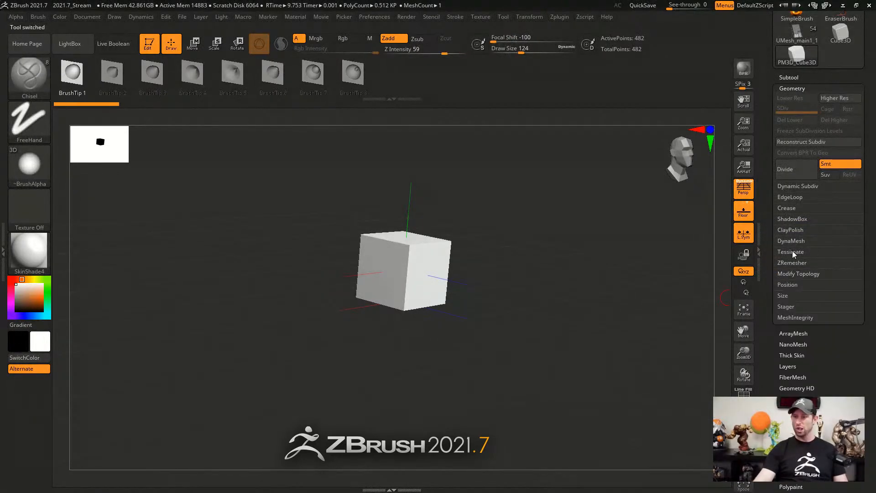
left_click(793, 241)
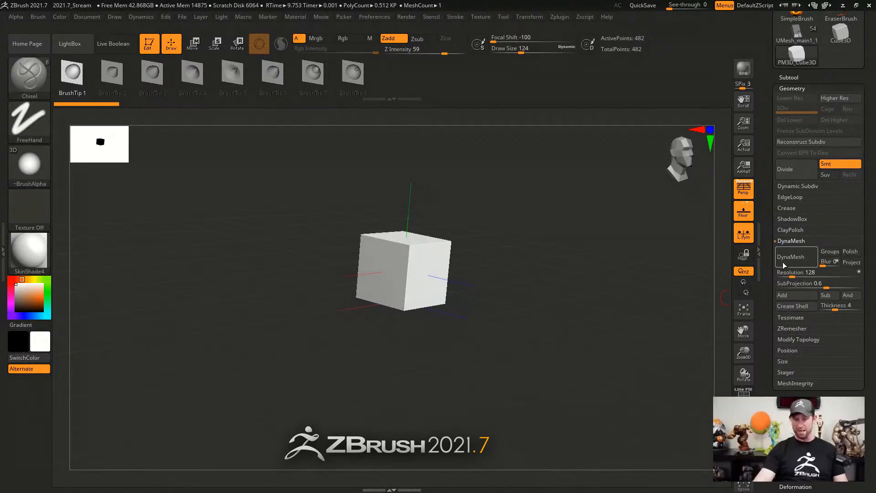
left_click(791, 257)
- Turn off perspective and the floor grid for the cube's view
left_click_drag(461, 329, 429, 306)
key("p")
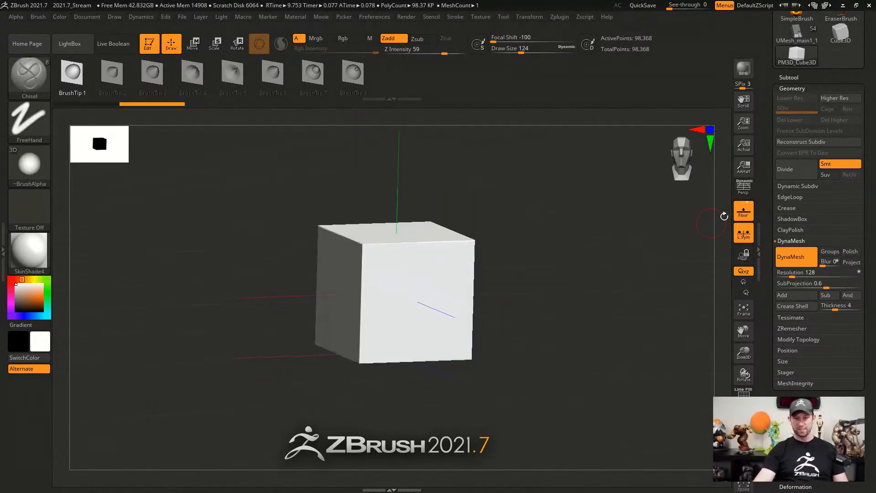
left_click_drag(725, 217, 600, 263)
left_click_drag(684, 240, 684, 270)
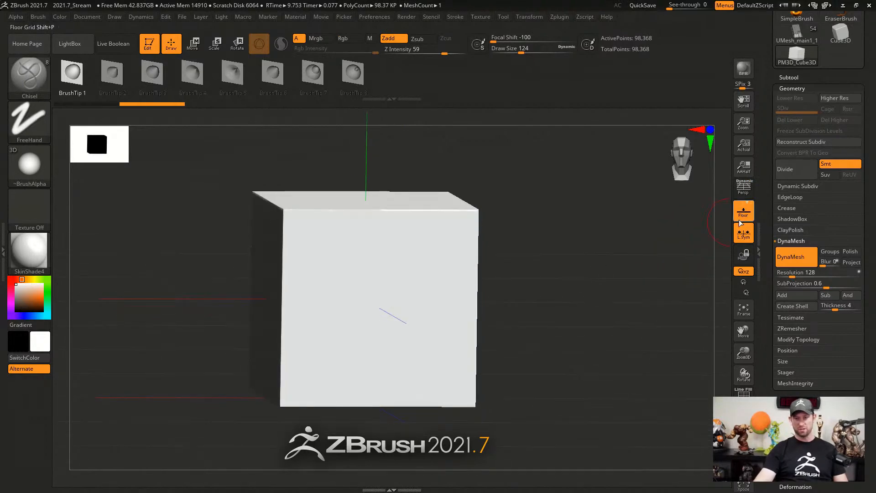
left_click(743, 213)
left_click_drag(540, 307, 551, 282, "alt")
- Check the cube's polyframe from the front and set the Chisel brush's draw size to 77
key("shift")
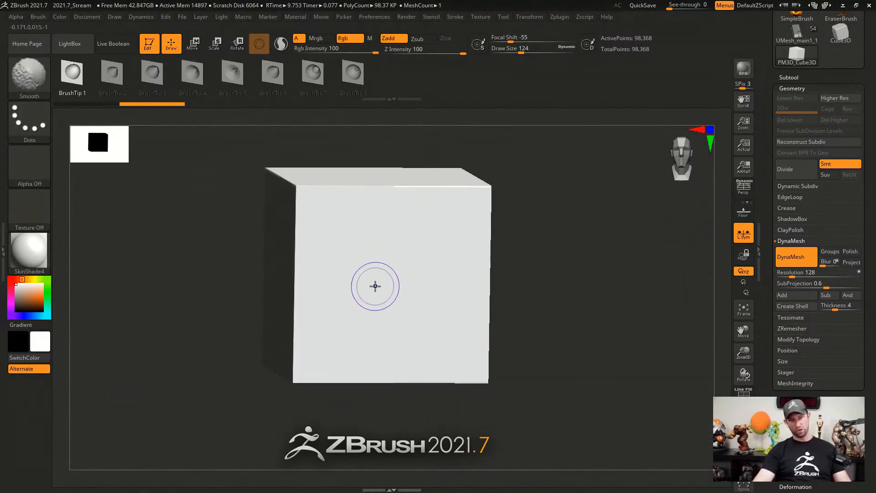
key("shift+f")
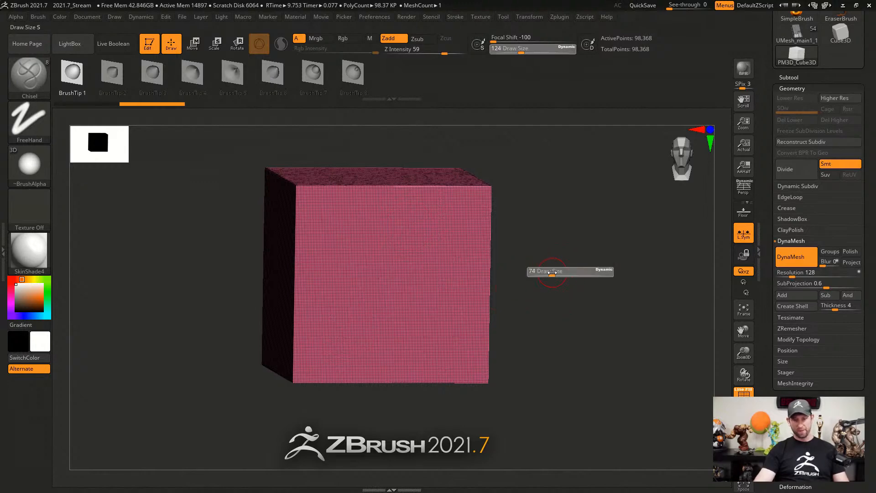
left_click_drag(552, 270, 511, 268, "shift")
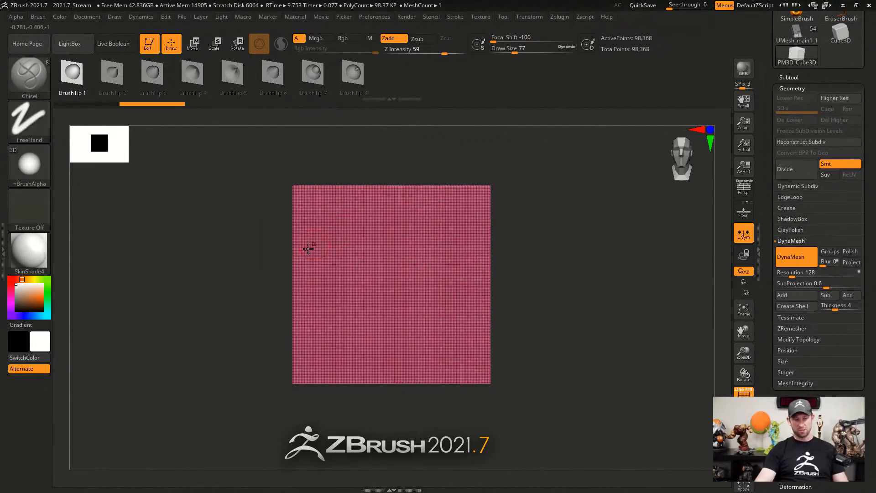
key("shift+f")
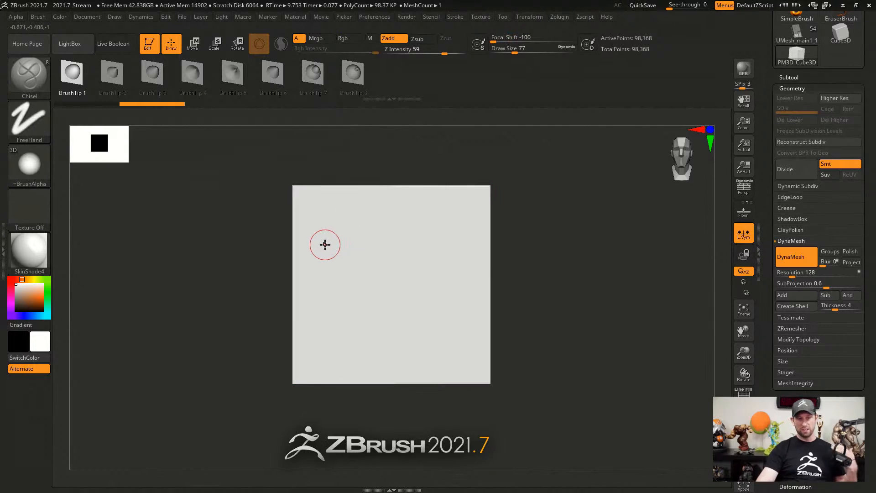
- Draw a short straight stroke and a long S-shaped stroke in opposite corners of the cube's front face and interpolate between them
left_click_drag(313, 253, 385, 196)
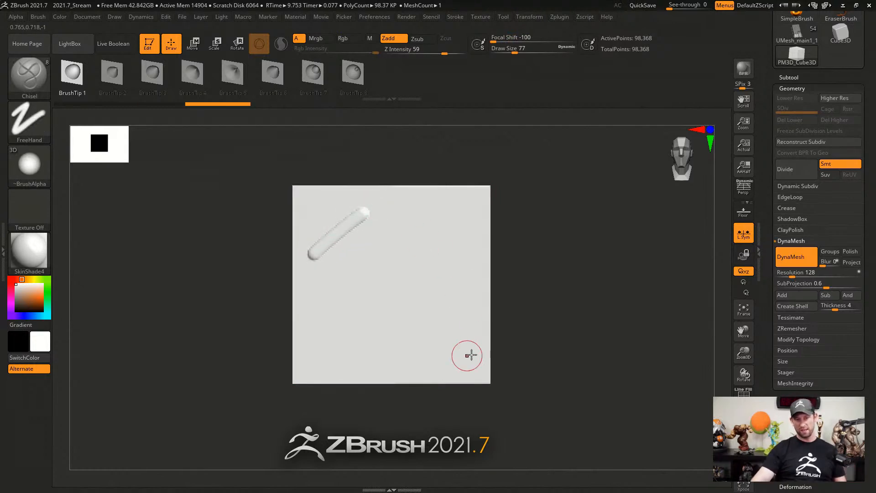
mouse_move(378, 361)
left_mouse_down()
mouse_move(420, 358)
mouse_move(452, 307)
mouse_move(423, 274)
mouse_move(442, 250)
mouse_move(482, 241)
left_mouse_up()
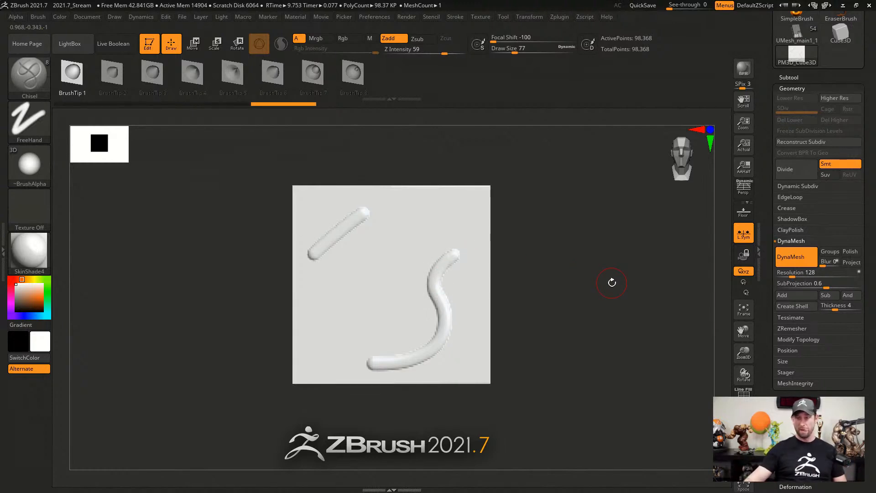
left_click_drag(760, 160, 764, 278)
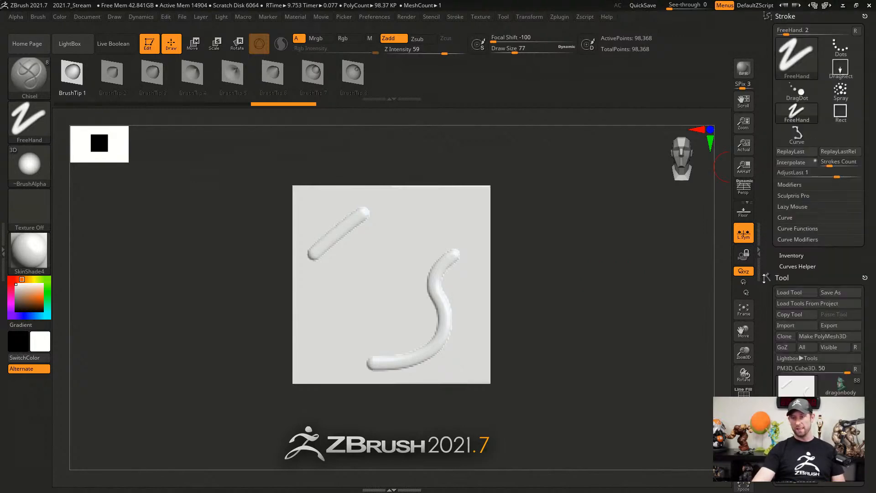
left_click(800, 165)
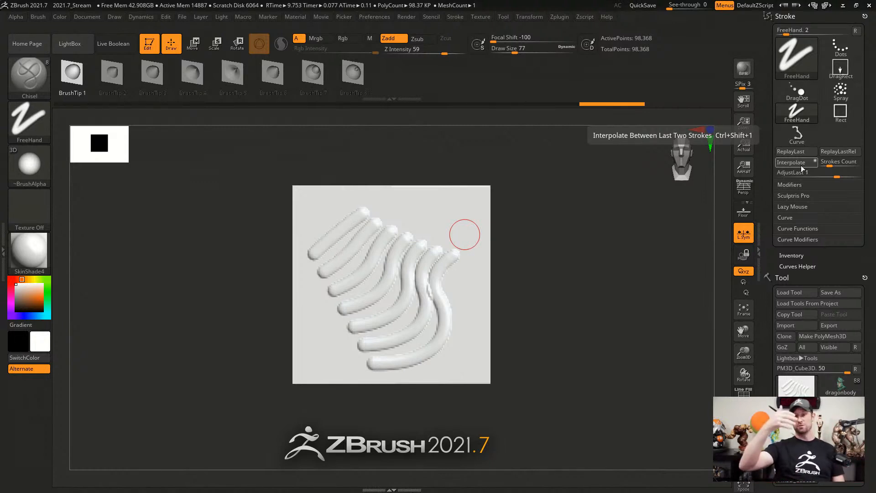
- Draw a short diagonal stroke and a sharply bent stroke in opposite corners of the cube's top face and interpolate between them
left_click_drag(502, 228, 481, 350)
mouse_move(481, 350)
right_mouse_down("ctrl")
mouse_move(420, 336)
mouse_move(389, 347)
mouse_move(360, 324)
right_mouse_up("ctrl")
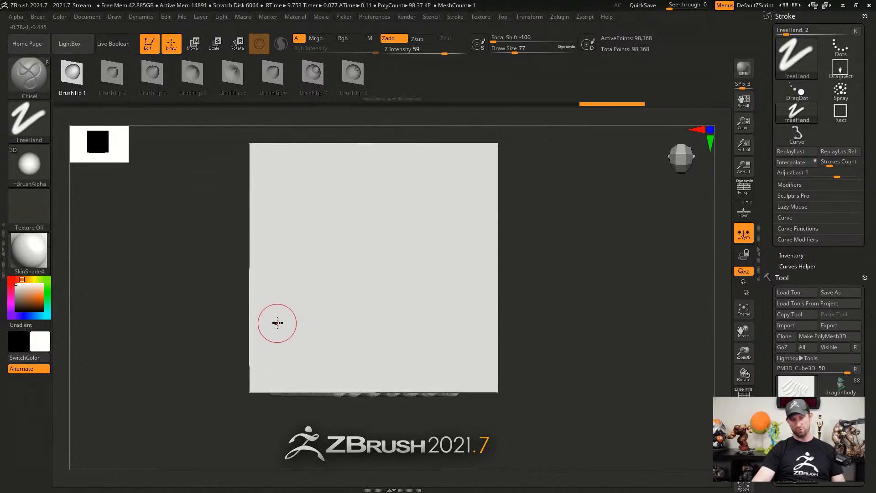
left_click_drag(277, 323, 360, 365)
mouse_move(376, 171)
left_mouse_down()
mouse_move(477, 169)
mouse_move(470, 227)
mouse_move(482, 261)
left_mouse_up()
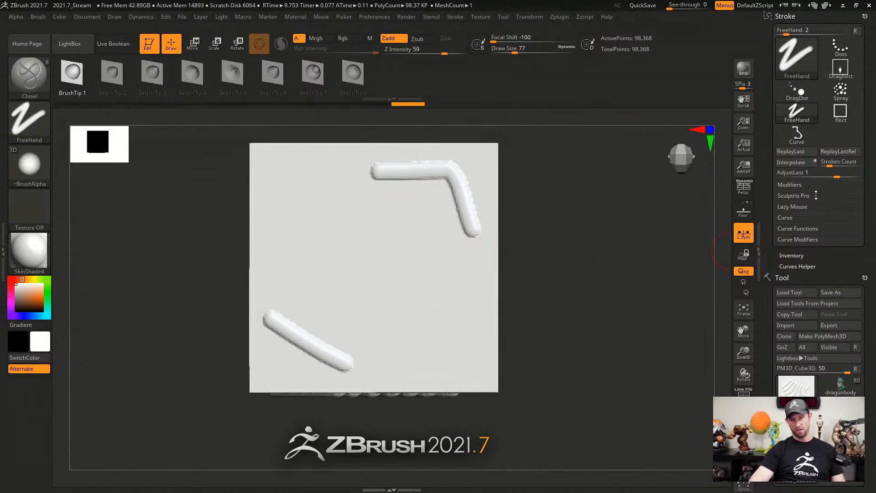
left_click(806, 163)
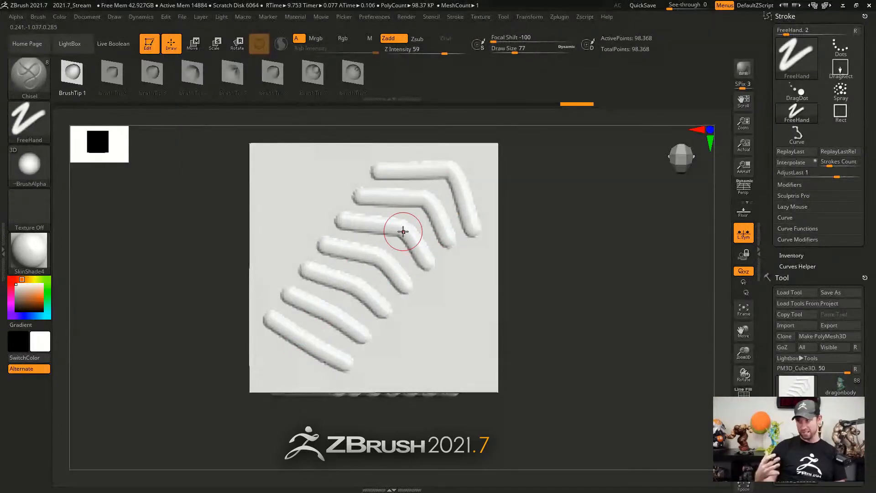
- Choose the IMM ModelKit brush with the Circular_13 part at draw size 51 for working on the cube's back face
mouse_move(530, 297)
right_mouse_down("ctrl")
mouse_move(538, 308)
mouse_move(465, 346)
mouse_move(505, 313)
mouse_move(389, 276)
right_mouse_up("ctrl")
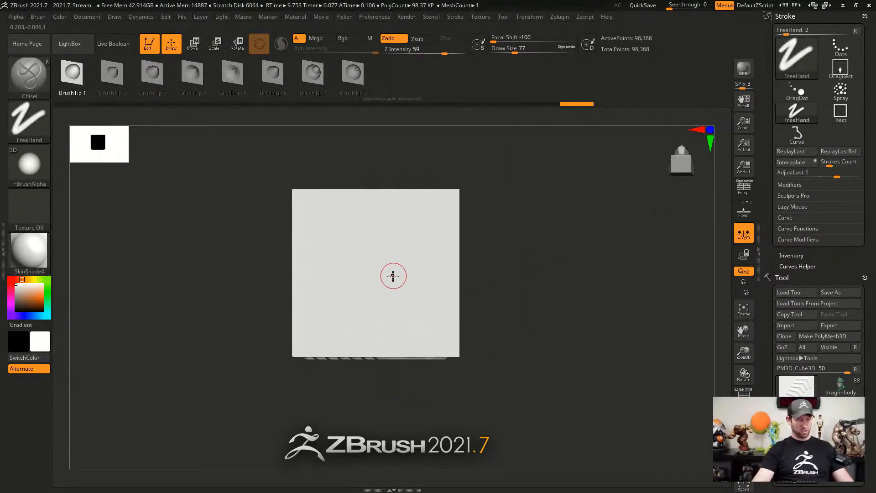
key("b")
key("i")
left_click(248, 318)
mouse_move(311, 238)
right_mouse_down("ctrl")
mouse_move(345, 237)
mouse_move(317, 233)
right_mouse_up("ctrl")
key("s")
left_click_drag(301, 226, 297, 225)
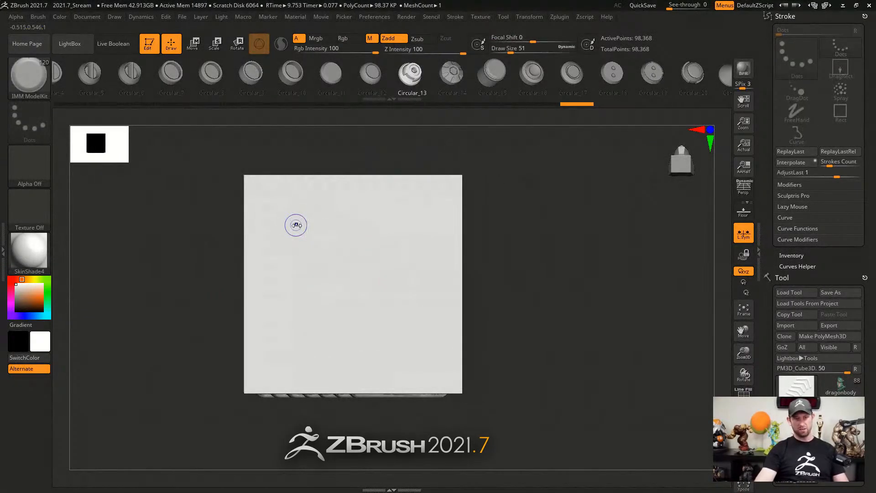
- Insert a small and a large Circular_13 part in opposite corners of the back face and interpolate a diagonal row between them
mouse_move(262, 197)
left_mouse_down()
mouse_move(271, 208)
mouse_move(268, 202)
left_mouse_up()
key("ctrl+z")
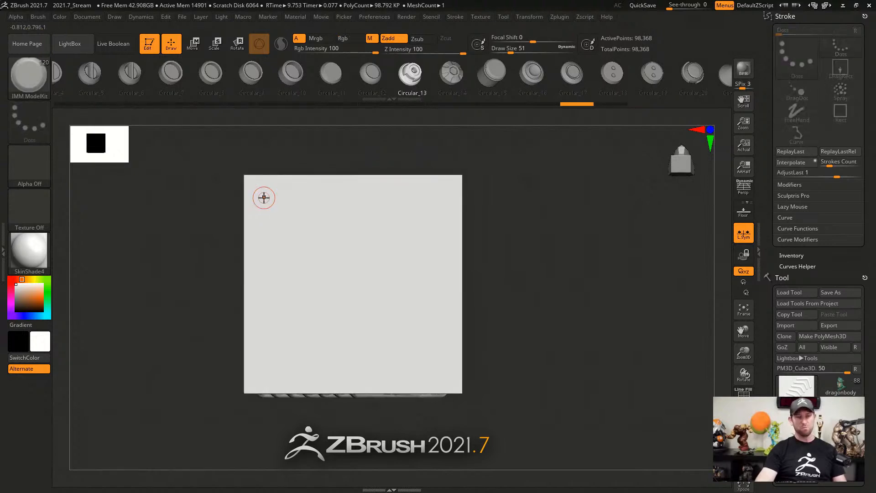
left_click(263, 198)
left_click_drag(435, 366, 451, 374)
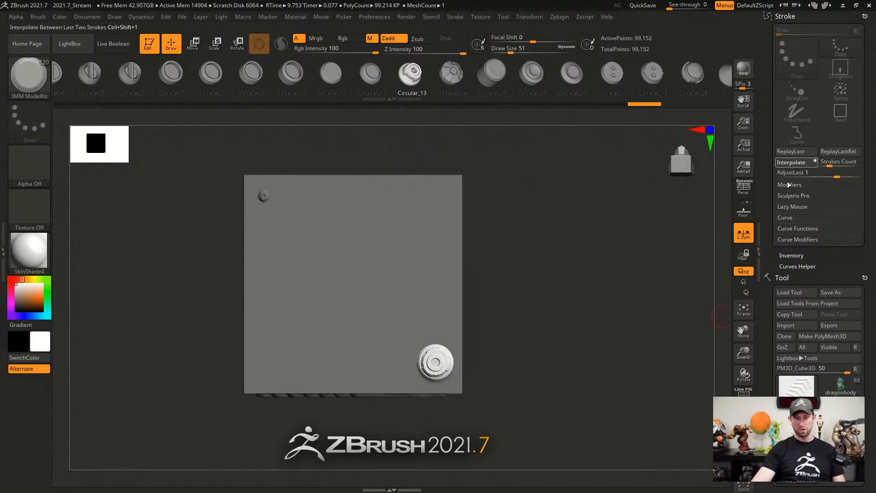
left_click(791, 163)
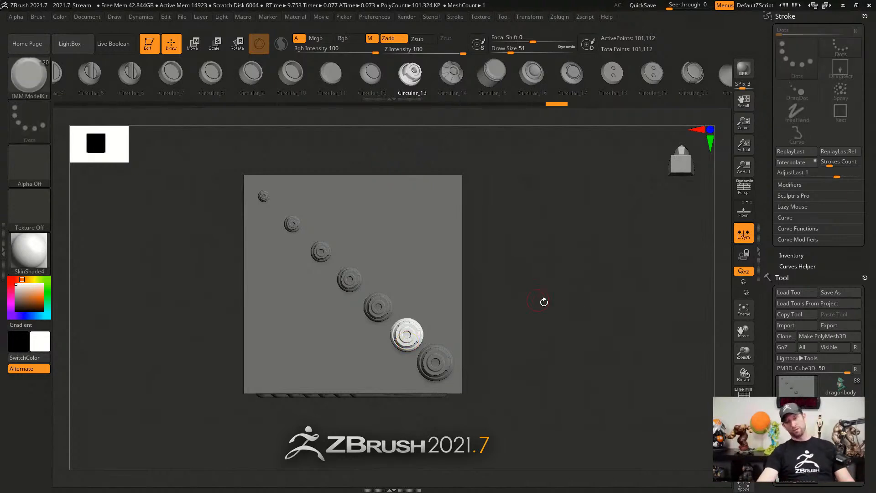
- Undo the interpolated row and both inserted Circular_13 parts on the cube's back face
key("ctrl+z")
key("ctrl+z")
key("ctrl+z")
key("ctrl+z")
key("ctrl+z")
key("ctrl+z")
key("ctrl+z")
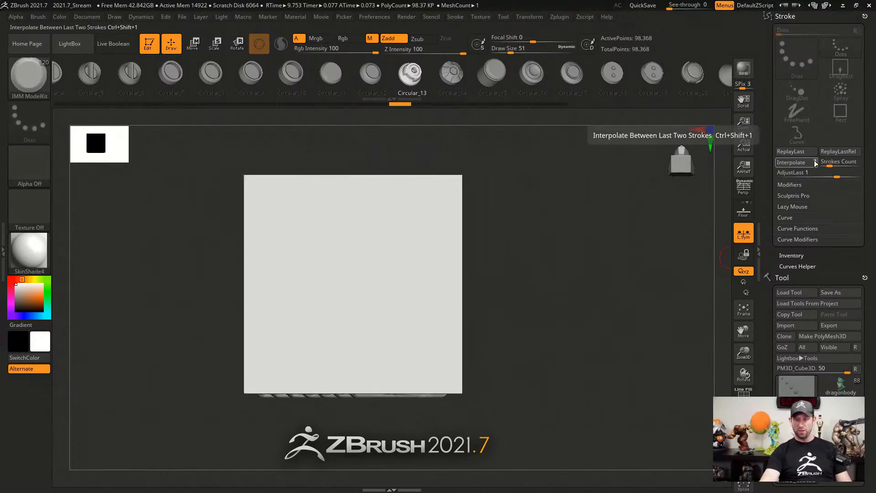
- Place a small Circular_13 part and a larger one in diagonally opposite corners of the back face again and interpolate between them
key("shift")
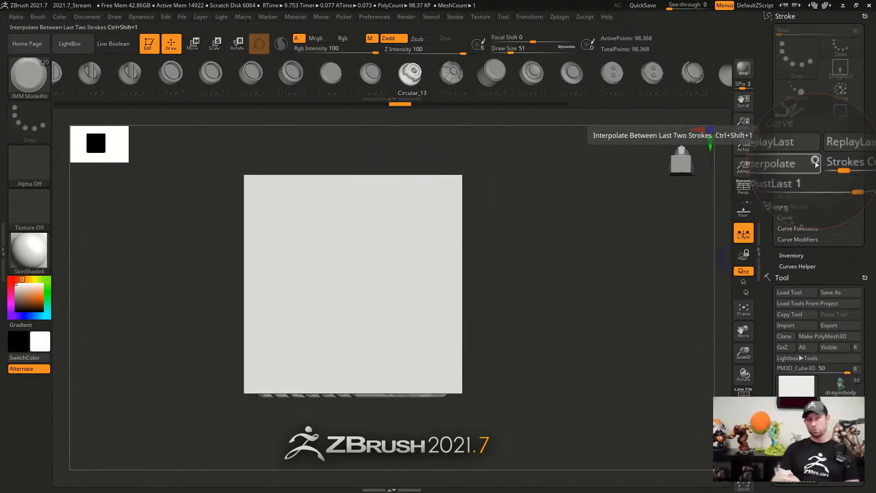
left_click(256, 189)
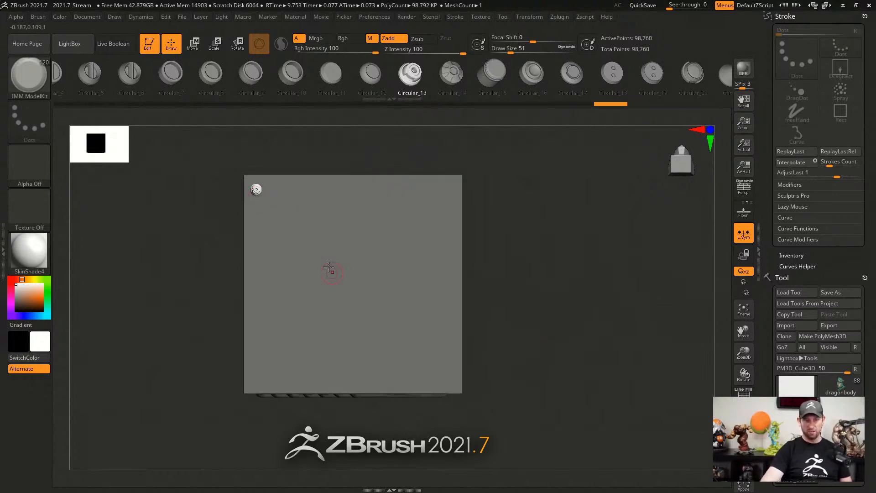
left_click_drag(432, 364, 453, 374)
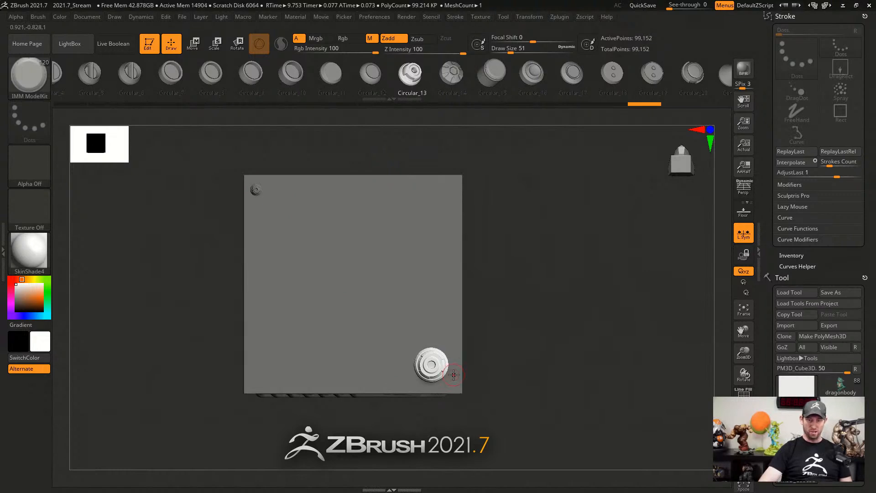
left_click(798, 163)
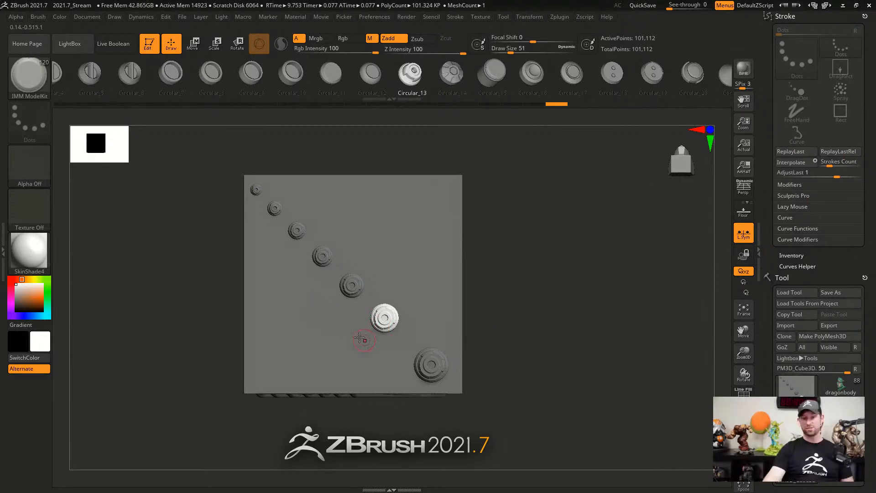
- Switch to the vehicle model and examine its hull around the landing pad and stepped ramp up close
mouse_move(622, 356)
right_mouse_down("ctrl")
mouse_move(536, 365)
mouse_move(520, 290)
mouse_move(553, 305)
mouse_move(554, 315)
mouse_move(545, 304)
mouse_move(563, 307)
right_mouse_up("ctrl")
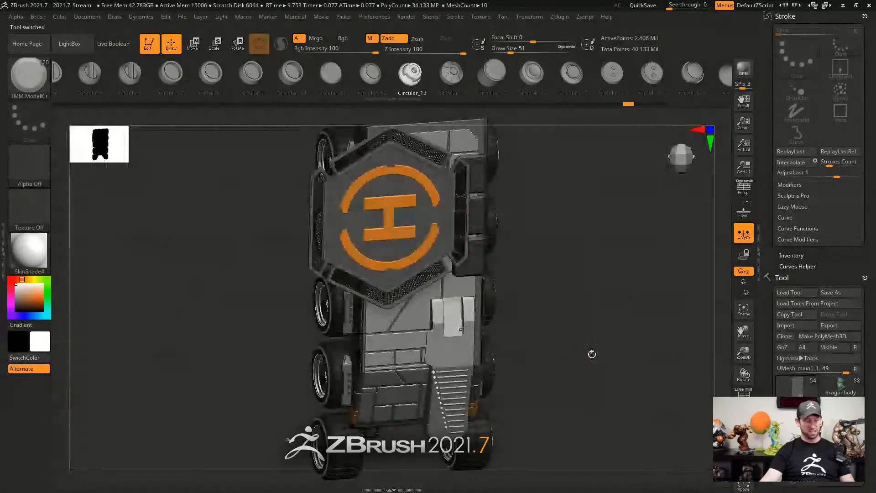
mouse_move(591, 354)
right_mouse_down("ctrl")
mouse_move(534, 361)
mouse_move(574, 337)
mouse_move(533, 298)
mouse_move(555, 336)
mouse_move(561, 330)
mouse_move(512, 335)
right_mouse_up("ctrl")
mouse_move(511, 336)
right_mouse_down("alt")
mouse_move(486, 307)
mouse_move(478, 363)
right_mouse_up("alt")
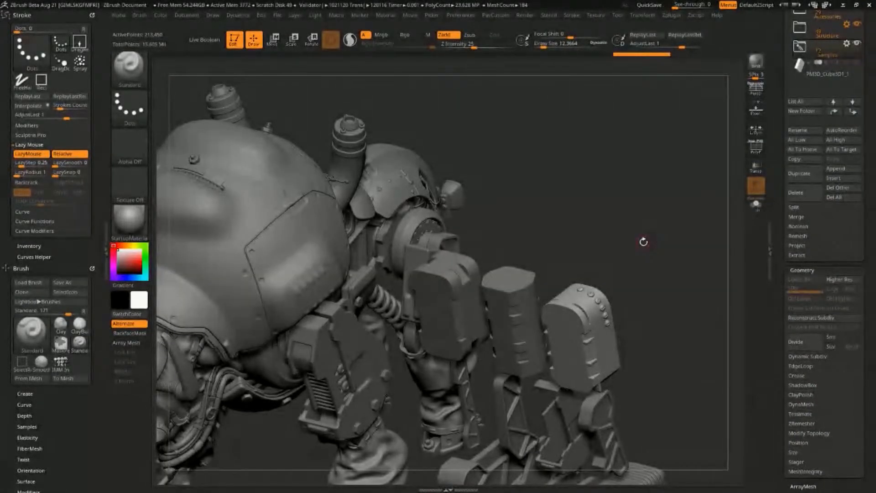
- Examine the sample armour pieces beside the mechanical bison, especially the rounded block's screw row and slanted cuts, from close up and from afar
left_click_drag(605, 221, 628, 253)
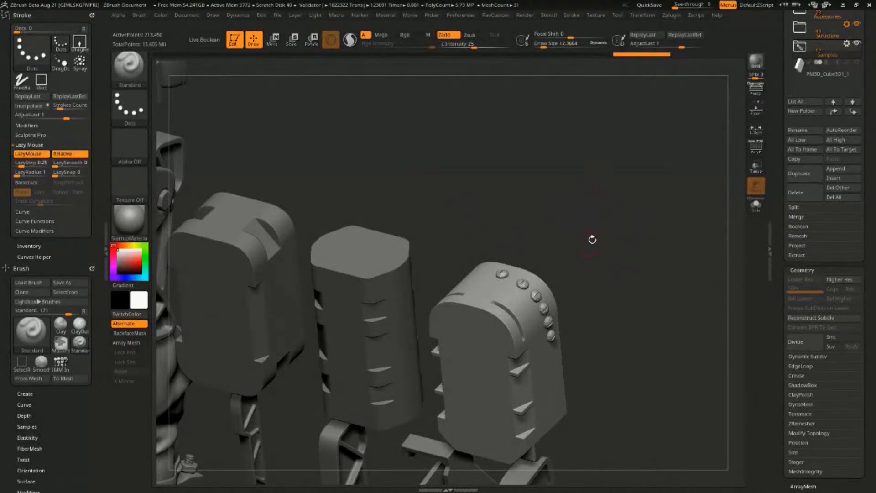
mouse_move(645, 242)
left_mouse_down()
mouse_move(635, 237)
mouse_move(662, 244)
mouse_move(677, 275)
mouse_move(654, 236)
mouse_move(662, 229)
mouse_move(673, 252)
left_mouse_up()
key("s")
key("s")
left_click(663, 247)
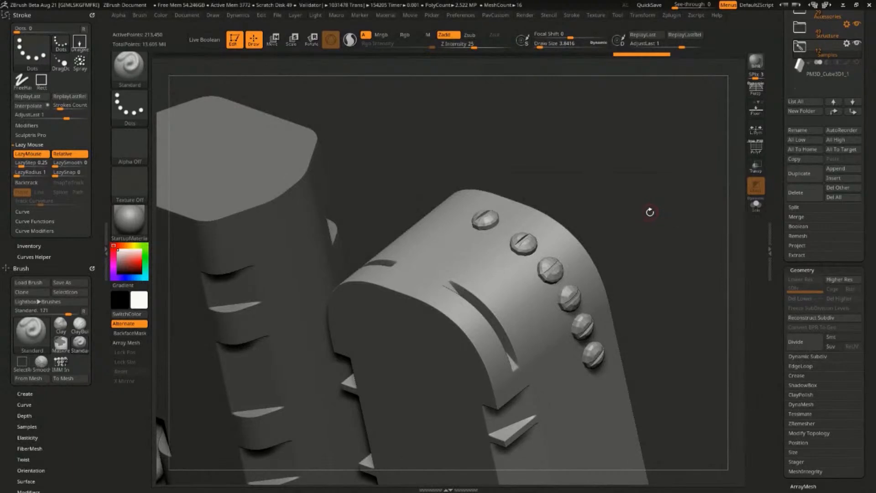
mouse_move(644, 211)
left_mouse_down()
mouse_move(639, 198)
mouse_move(660, 207)
mouse_move(651, 201)
left_mouse_up()
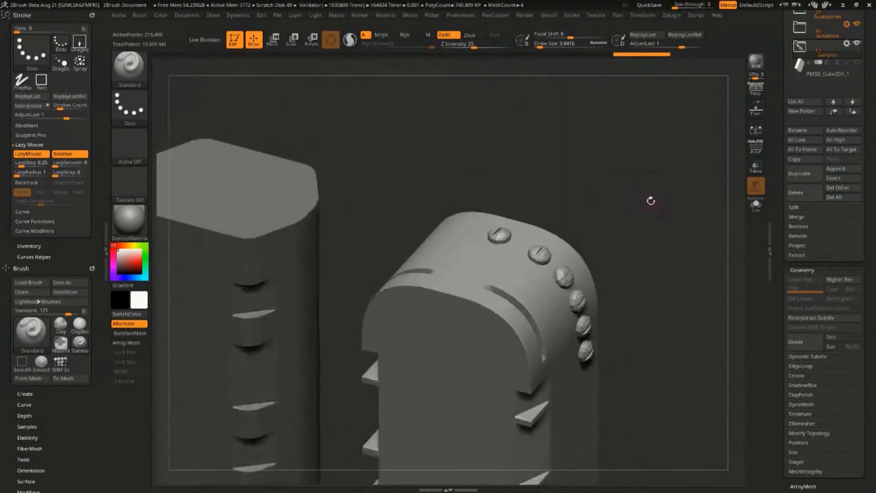
mouse_move(601, 189)
left_mouse_down()
mouse_move(548, 245)
mouse_move(485, 239)
left_mouse_up()
key("s")
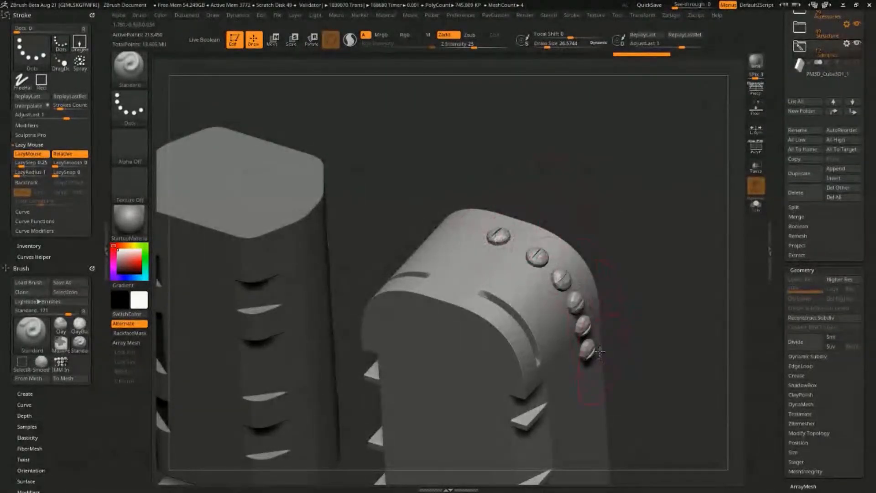
mouse_move(671, 248)
left_mouse_down("alt")
mouse_move(591, 205)
mouse_move(658, 180)
left_mouse_up("alt")
mouse_move(626, 255)
left_mouse_down()
mouse_move(589, 219)
mouse_move(592, 140)
mouse_move(587, 163)
left_mouse_up()
key("s")
left_click(565, 221)
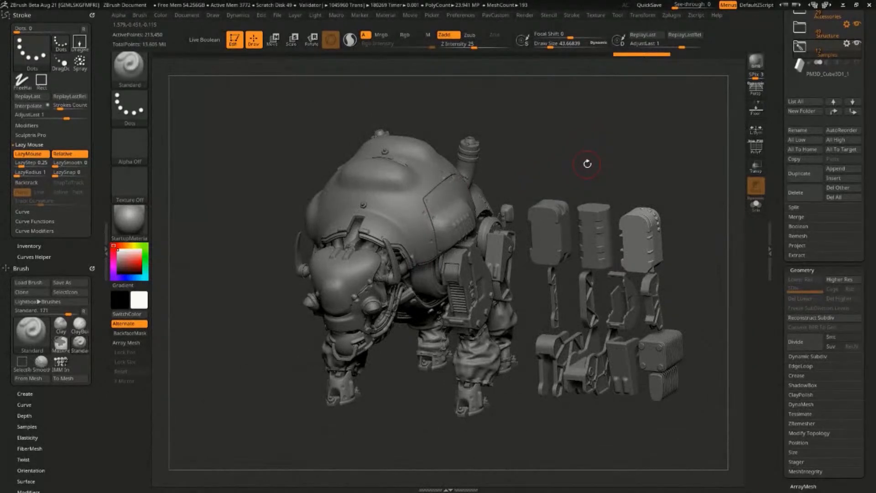
left_click_drag(625, 149, 644, 185)
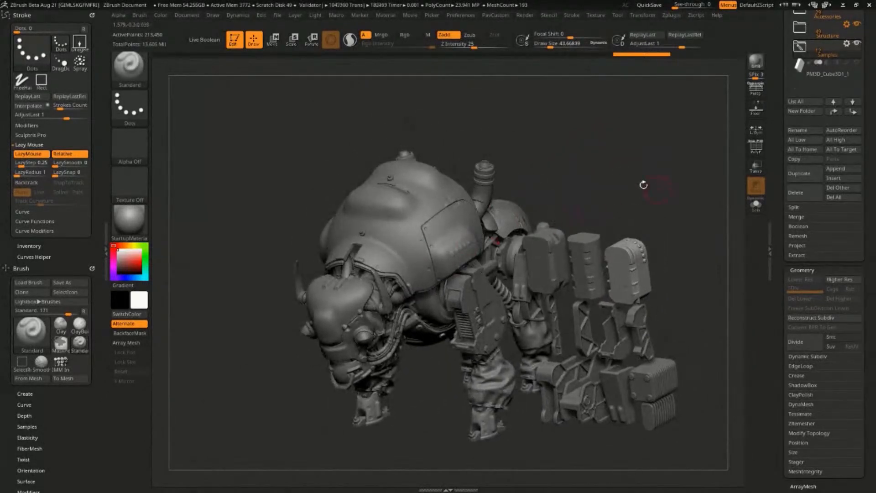
- Hide the Hood subtool folder to expose the bison's inner parts and make the PM3D_Cube3D_1 subtool active
left_click(452, 237, "alt")
left_click_drag(779, 126, 779, 353)
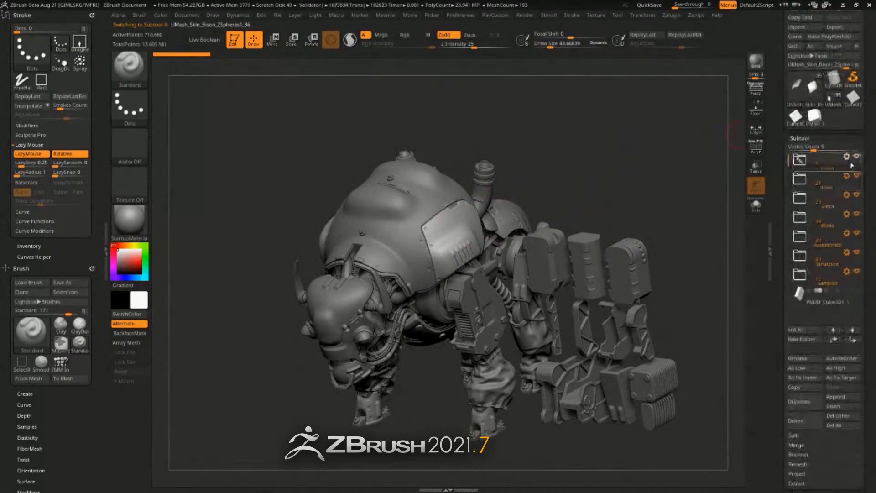
left_click(857, 156)
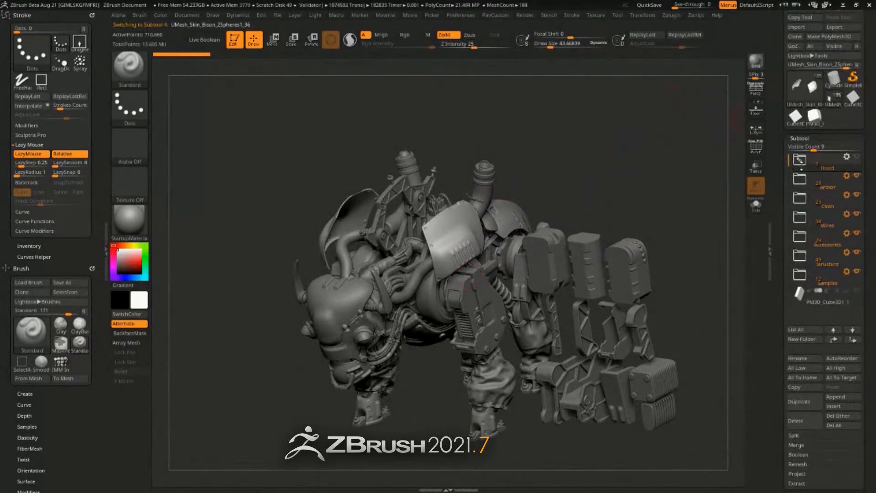
left_click(822, 296)
mouse_move(590, 158)
left_mouse_down()
mouse_move(693, 197)
mouse_move(583, 138)
mouse_move(648, 183)
mouse_move(720, 201)
mouse_move(698, 208)
left_mouse_up()
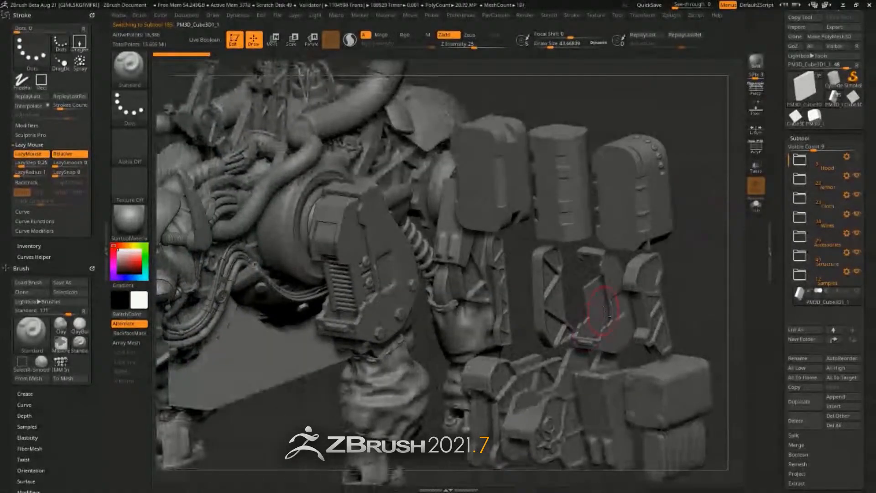
key("s")
left_click_drag(605, 313, 601, 313)
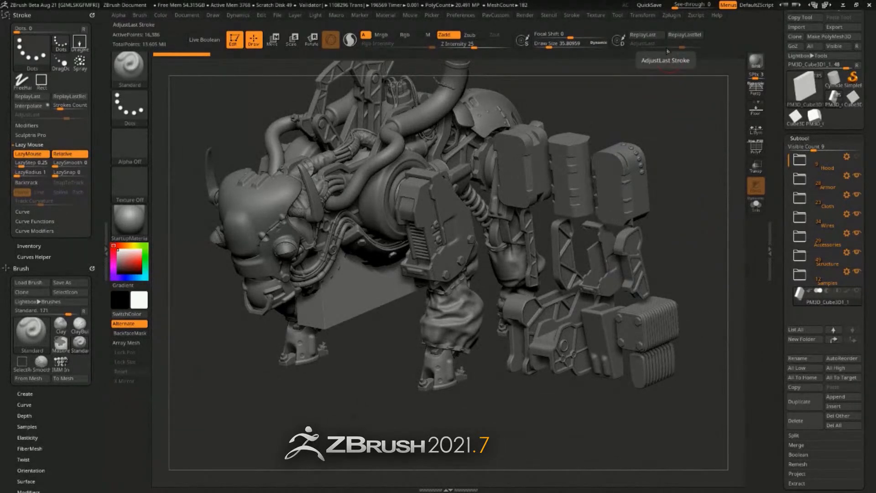
mouse_move(681, 176)
left_mouse_down()
mouse_move(672, 137)
mouse_move(677, 179)
left_mouse_up()
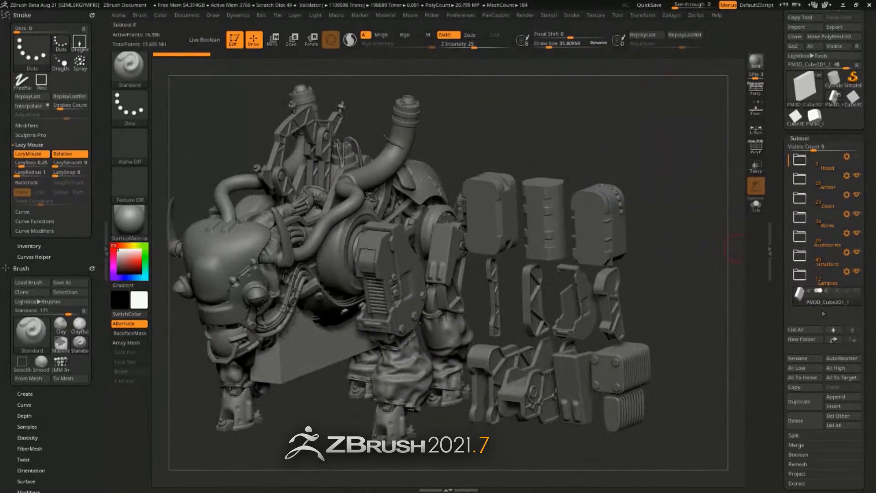
- Clear the bison from the canvas and draw a Cube3D_1 primitive on it in edit mode
left_click(234, 41)
key("ctrl+n")
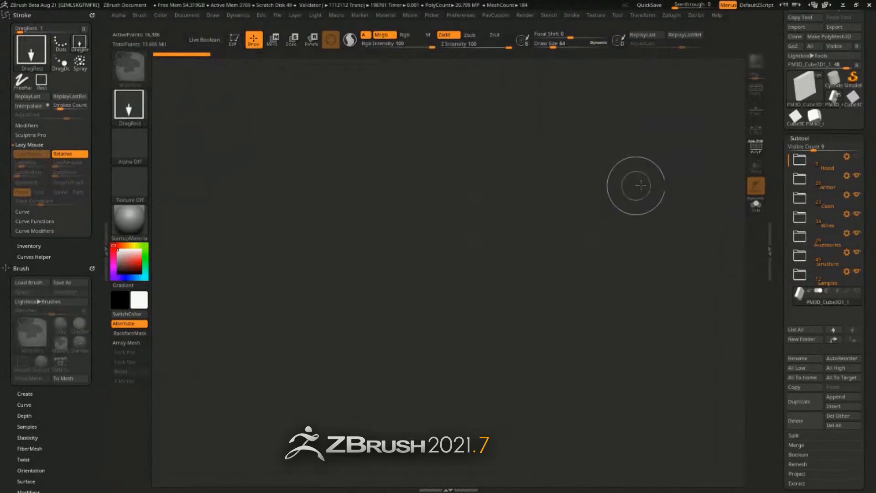
scroll(797, 183, "up", 2)
left_click(804, 117)
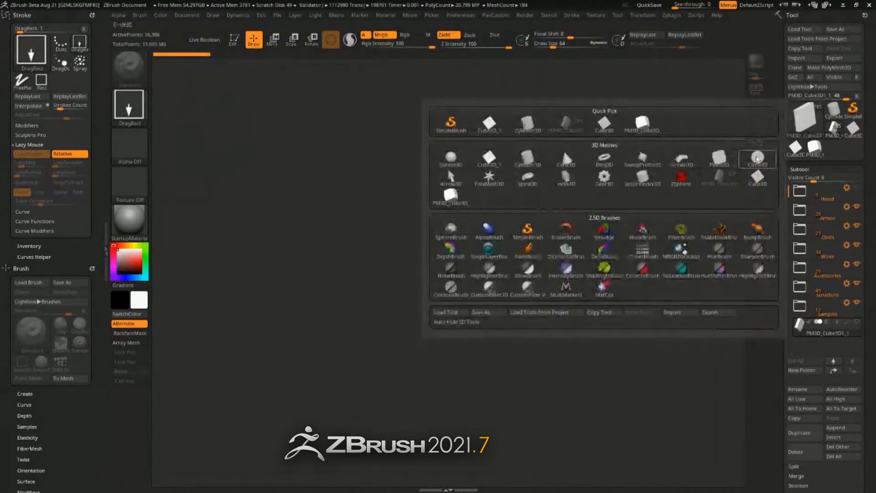
left_click(488, 123)
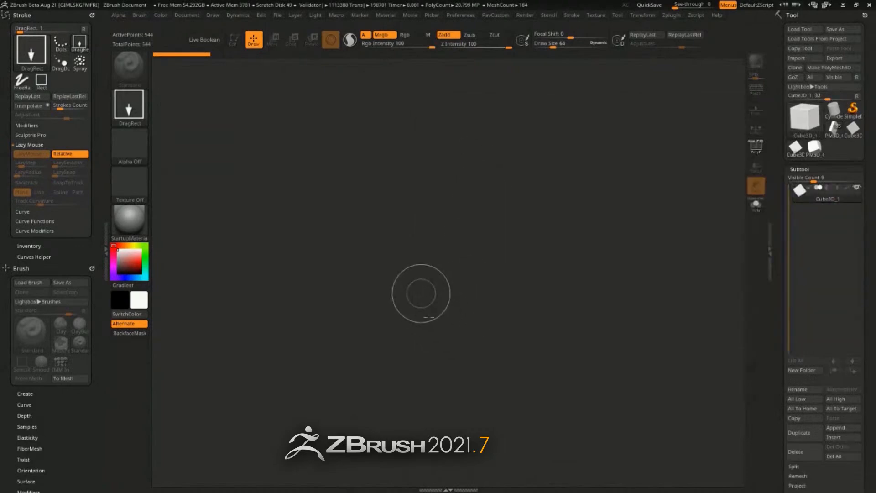
left_click_drag(425, 308, 475, 388)
key("t")
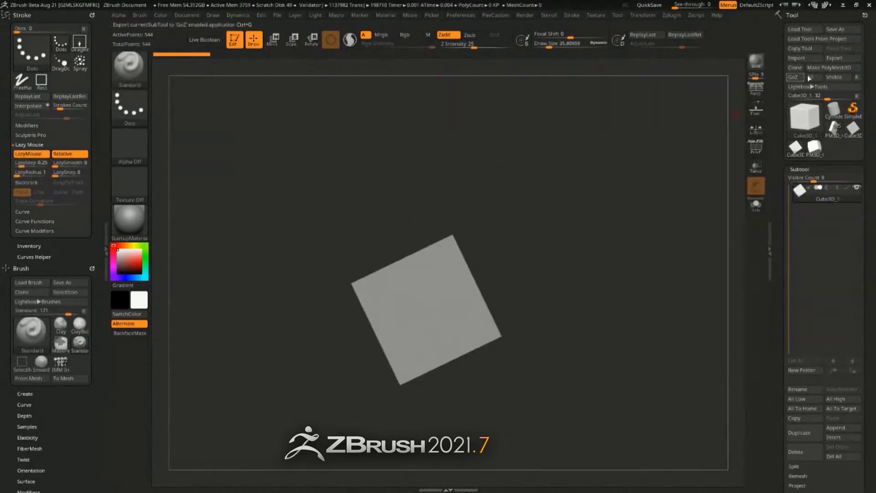
- Convert the cube to a PolyMesh3D with its polyframe shown and the SkinShade4 material applied
left_click(755, 149)
right_click_drag(667, 174, 653, 192, "ctrl")
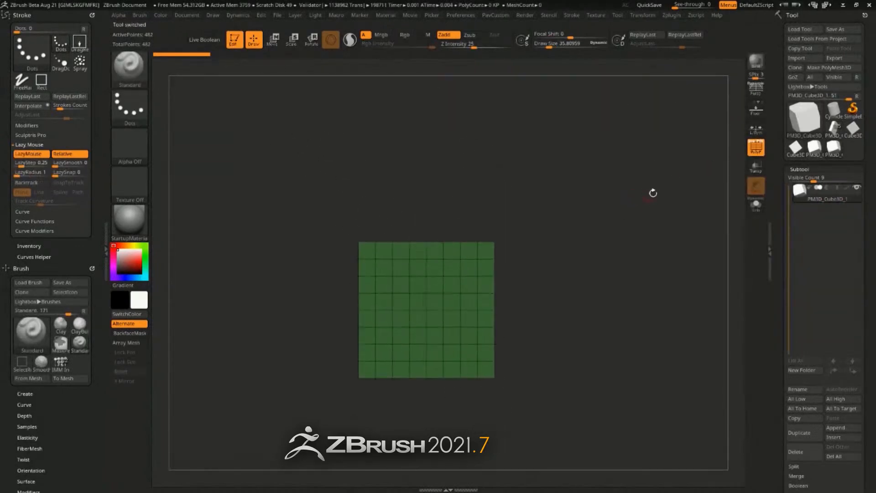
left_click_drag(653, 191, 603, 222)
left_click(129, 221)
left_click(639, 372)
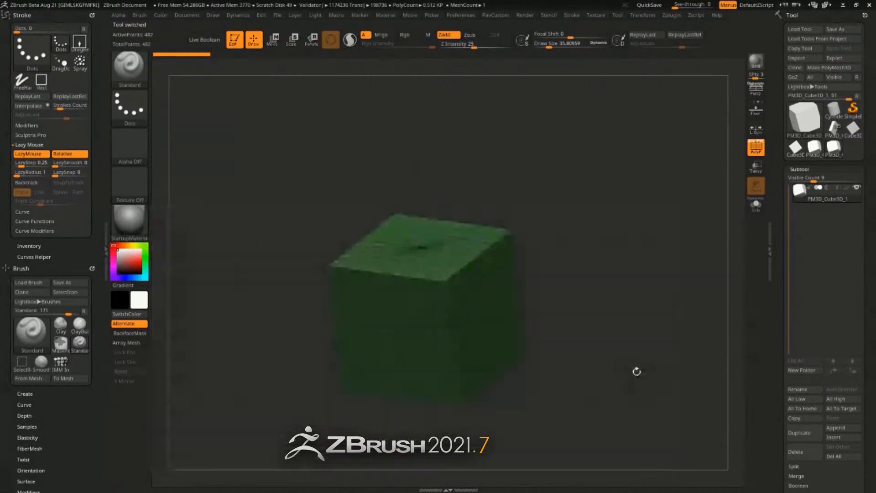
left_click_drag(636, 368, 629, 245)
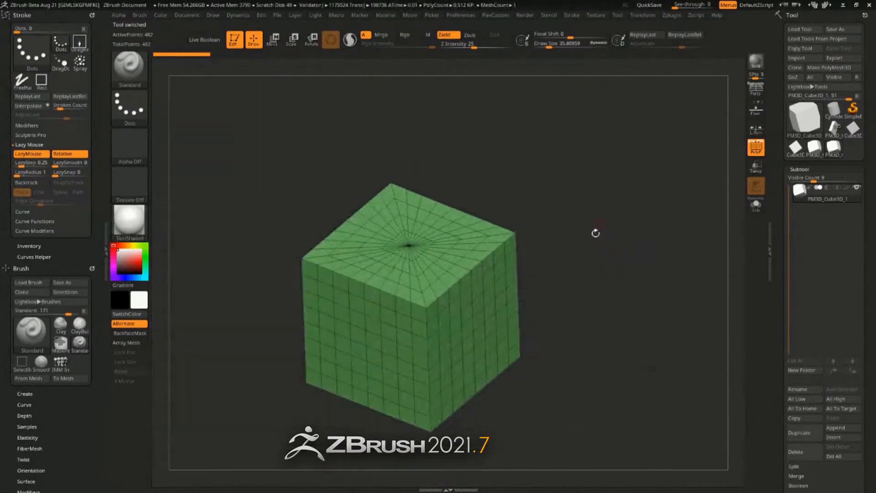
- Stretch the cube vertically into a tall rectangular block
key("w")
mouse_move(384, 298)
left_mouse_down()
mouse_move(403, 312)
mouse_move(396, 319)
left_mouse_up()
key("q")
mouse_move(570, 252)
left_mouse_down()
mouse_move(598, 220)
mouse_move(557, 234)
mouse_move(590, 234)
mouse_move(589, 242)
left_mouse_up()
left_click_drag(525, 245, 540, 248, "alt")
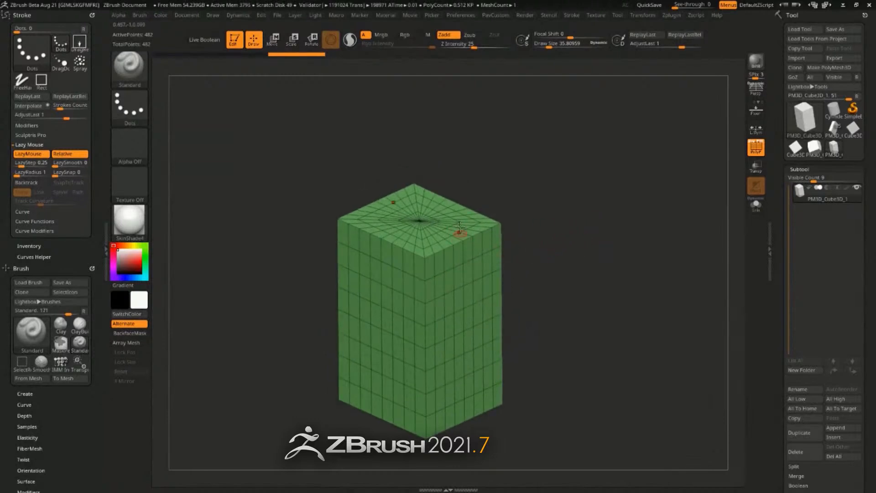
- ZRemesh the block with DetectEdges on, the Half polygon target and AdaptiveSize 0
scroll(771, 233, "down", 10)
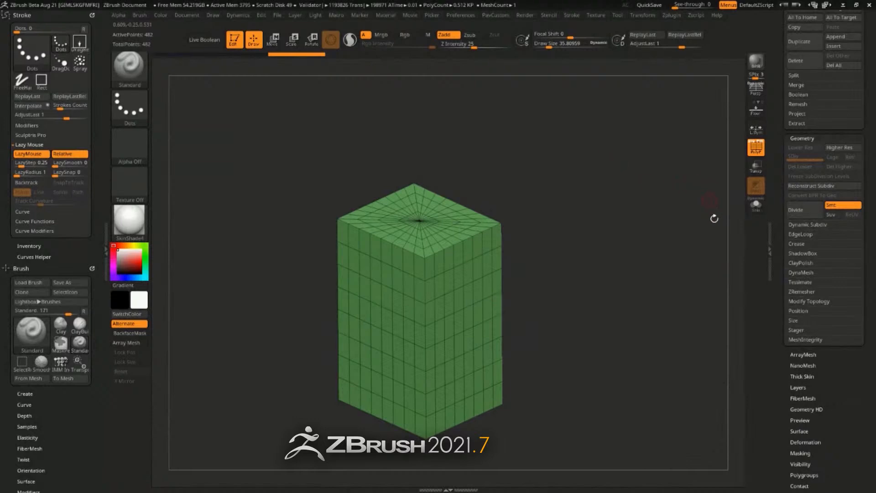
left_click(795, 291)
scroll(788, 283, "down", 2)
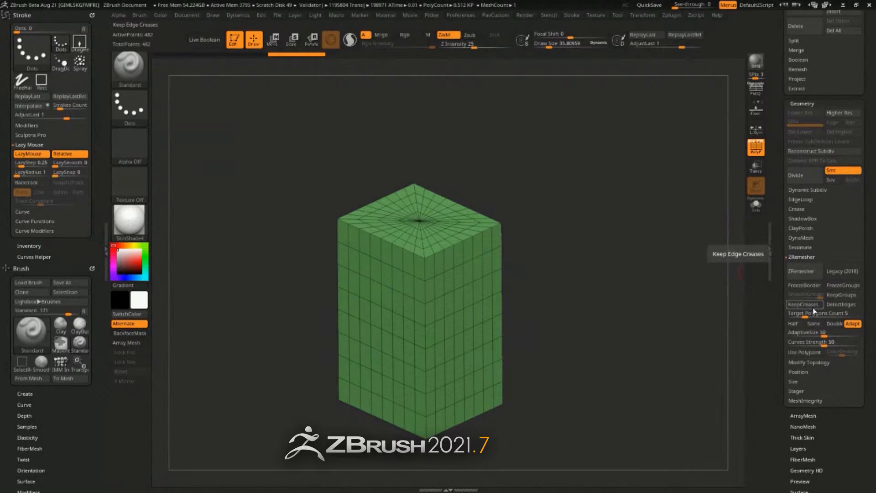
left_click(842, 305)
left_click(793, 324)
left_click_drag(803, 334, 788, 333)
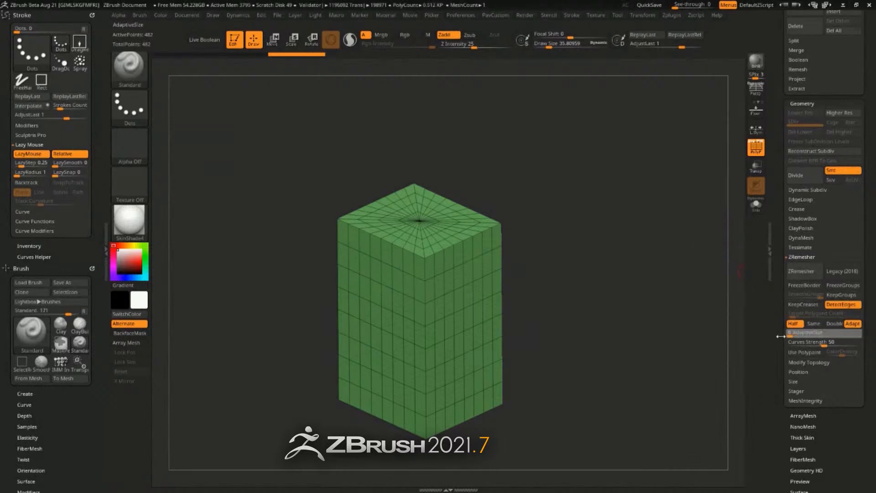
left_click(801, 271)
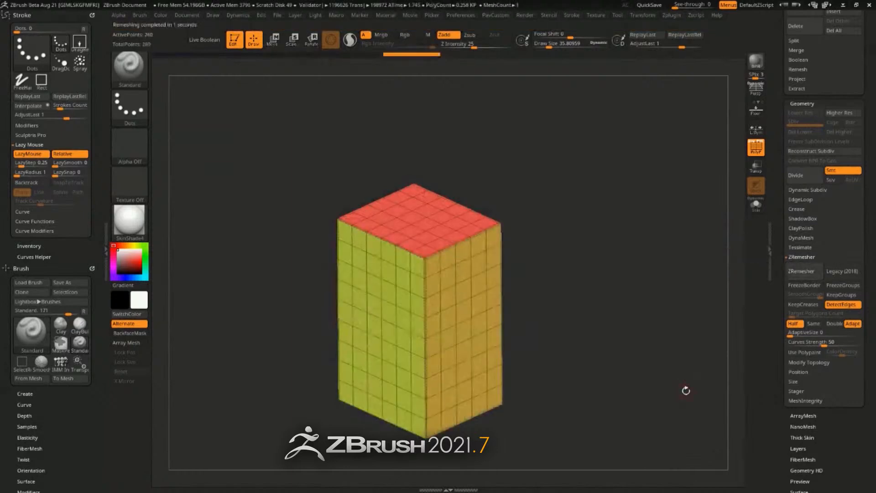
- Subdivide the remeshed block repeatedly up to subdivision level 6
mouse_move(464, 201)
left_mouse_down()
mouse_move(666, 240)
mouse_move(559, 234)
left_mouse_up()
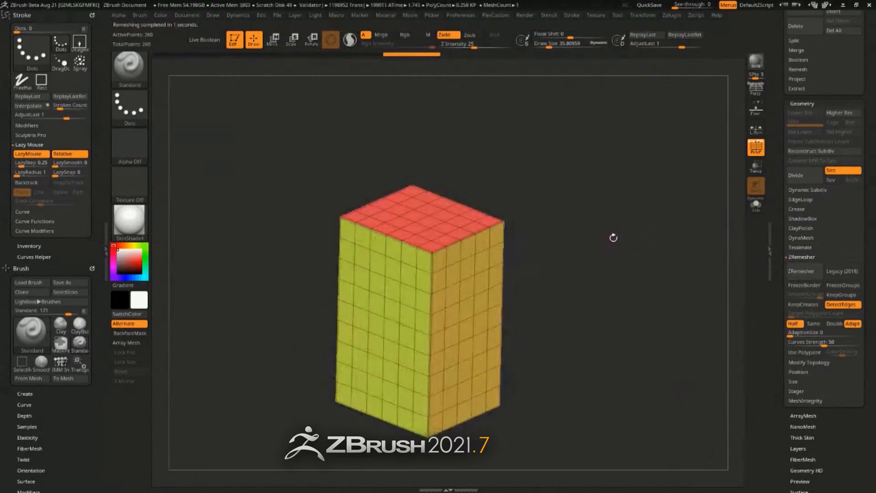
key("ctrl")
key("ctrl+d")
key("ctrl+d")
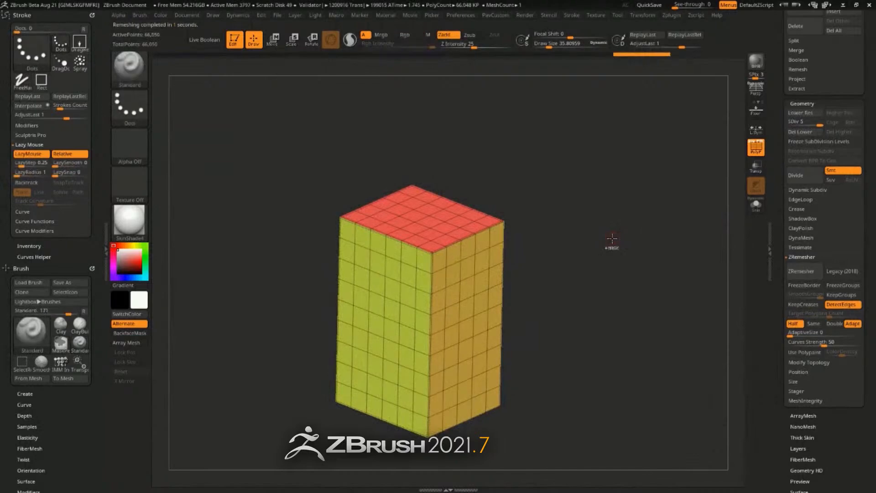
key("ctrl+d")
- Enlarge the draw size to about 189 and hide the block's polyframe
key("s")
left_click_drag(501, 250, 523, 251)
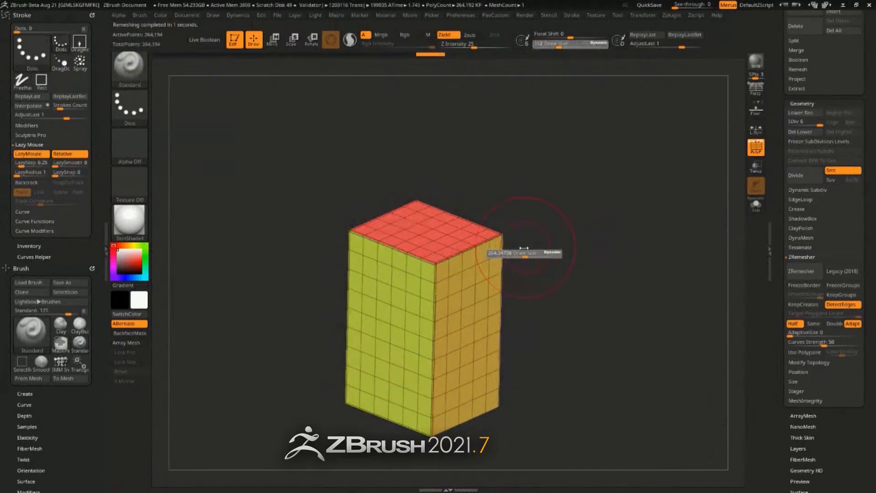
left_click(756, 150)
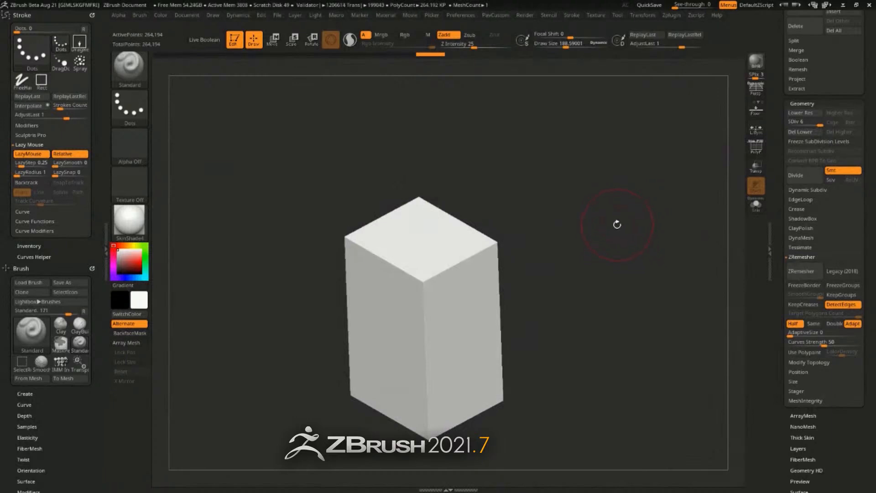
- Look over the sculpting brushes starting with B
key("b")
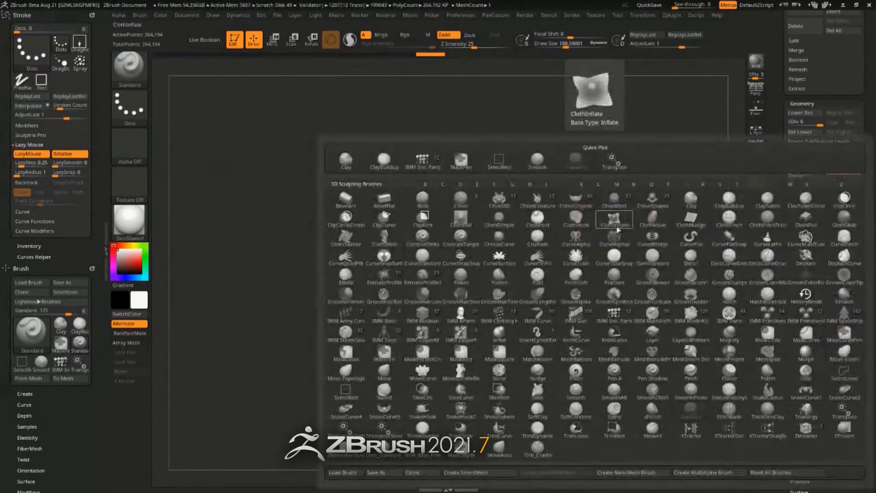
key("b")
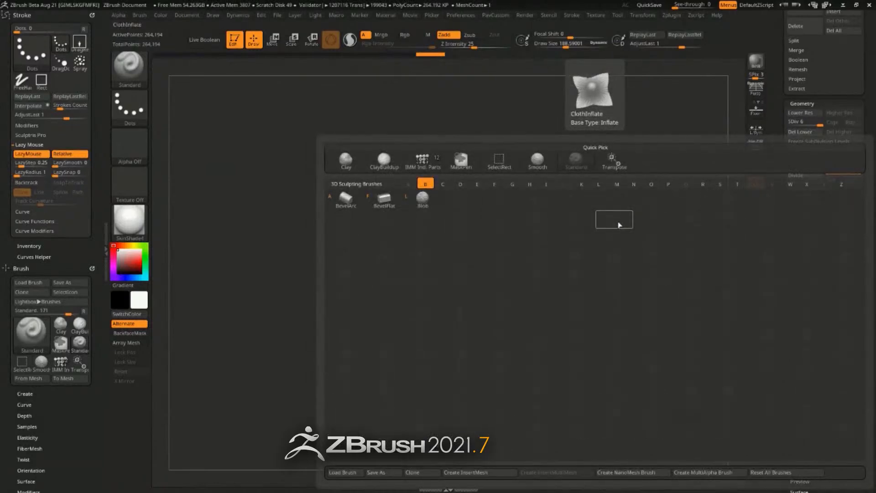
left_click(386, 201)
left_click_drag(607, 200, 611, 201)
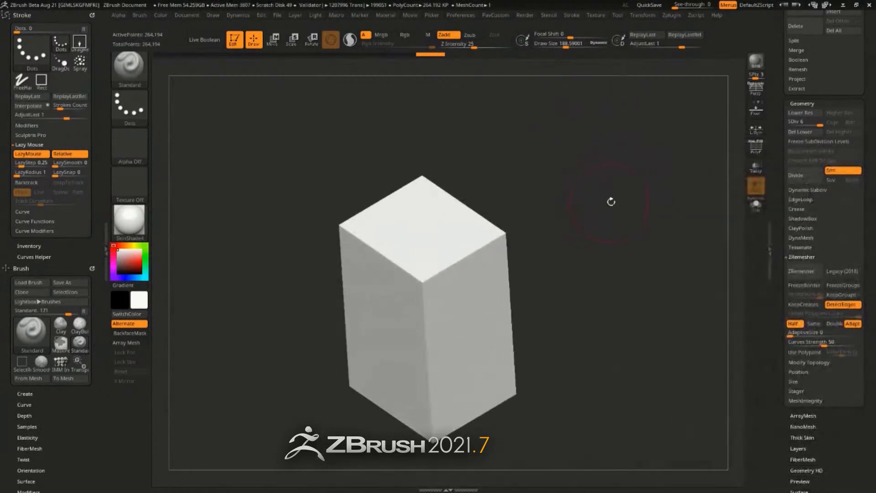
- Enlarge the draw size to about 257 and try a Standard brush stroke across the block's top edge, undoing it
key("s")
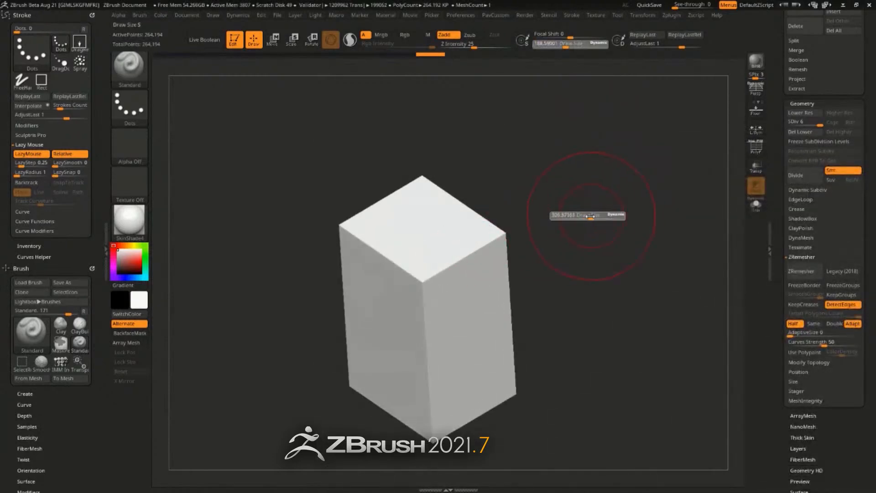
left_click_drag(589, 217, 573, 202)
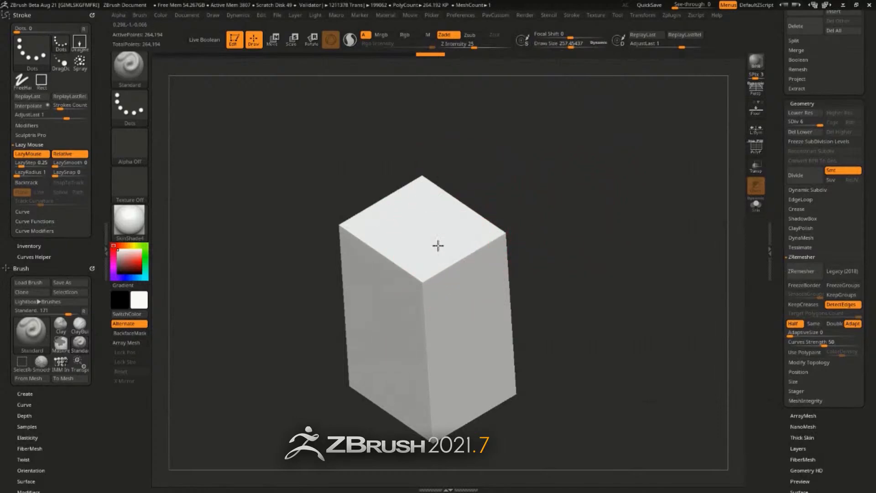
left_click_drag(450, 257, 466, 279)
key("ctrl+z")
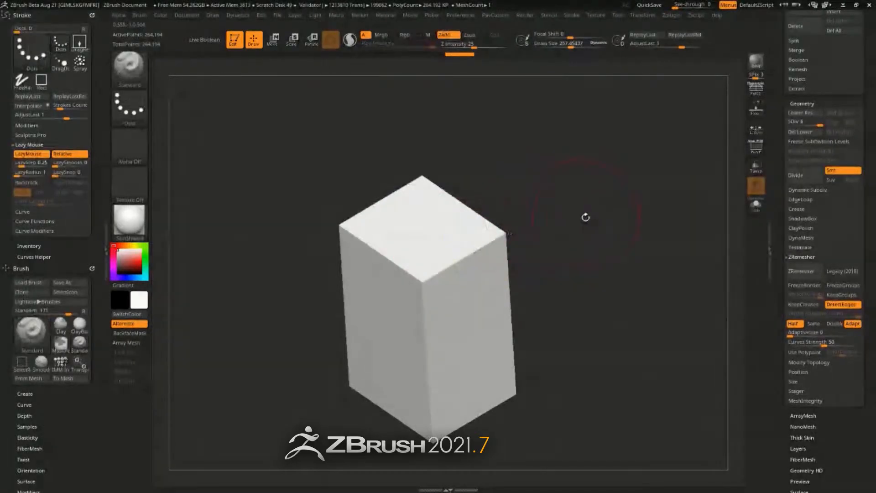
- Select the BevelArc brush and round off the block's top edge with a stroke from the top face onto the side face
key("b")
key("b")
key("a")
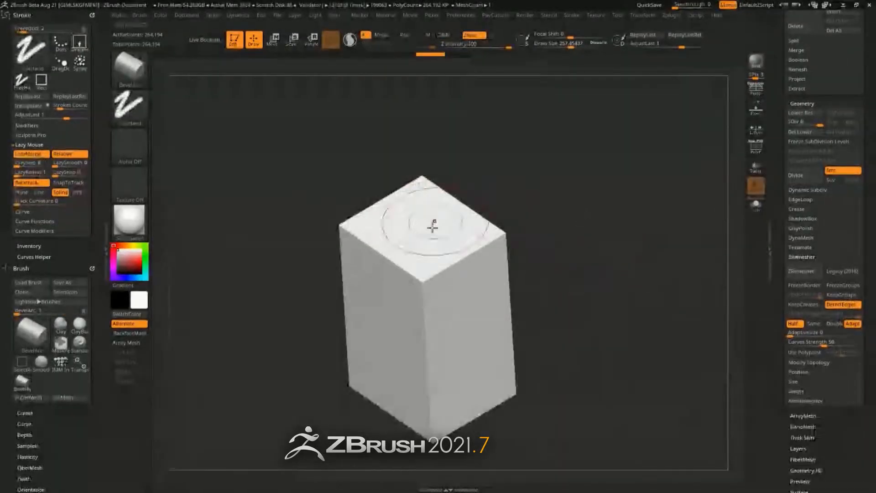
left_click_drag(451, 258, 440, 250)
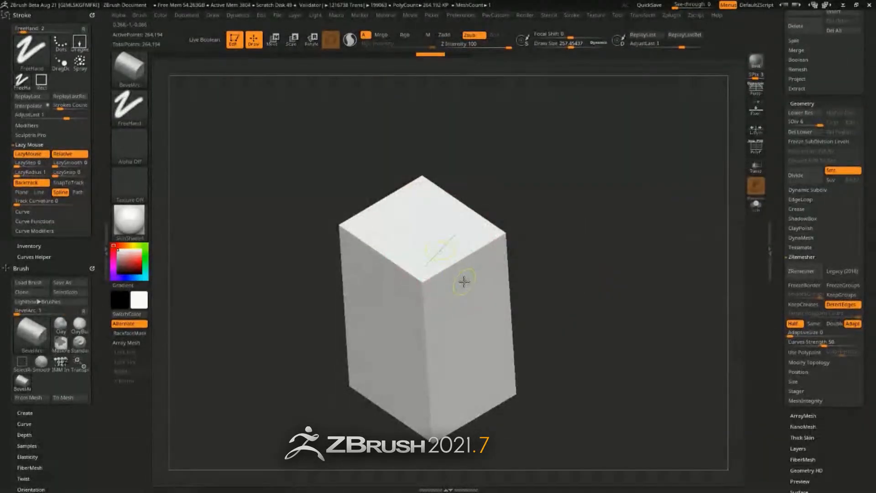
mouse_move(465, 282)
left_mouse_down()
mouse_move(452, 270)
mouse_move(429, 285)
mouse_move(476, 245)
left_mouse_up()
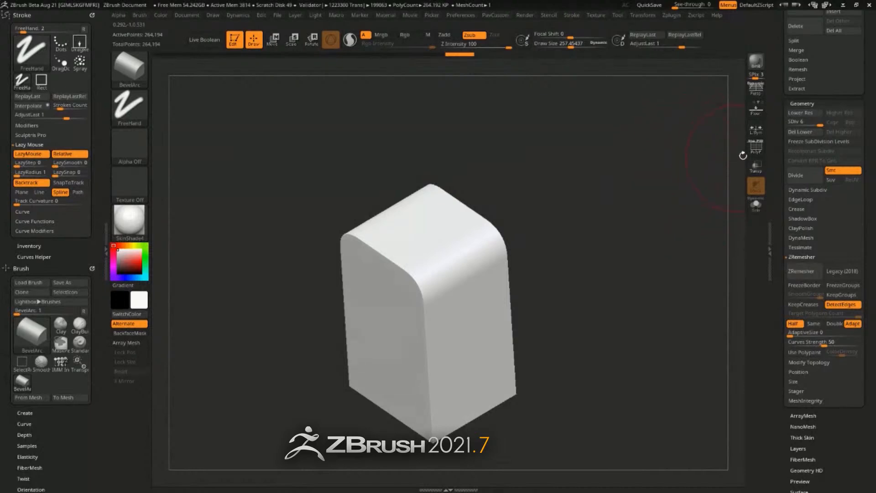
- Inspect the rounded top edges side-on with the polyframe shown, and undo the bevel
left_click(754, 147)
left_click_drag(639, 219, 443, 271)
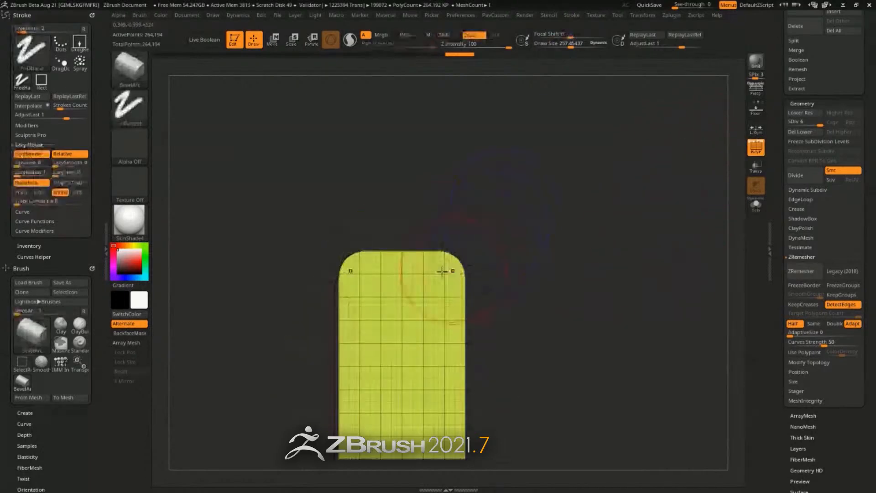
left_click_drag(576, 253, 658, 199)
left_click(756, 147)
left_click_drag(676, 169, 657, 217)
key("ctrl+z")
key("ctrl+z")
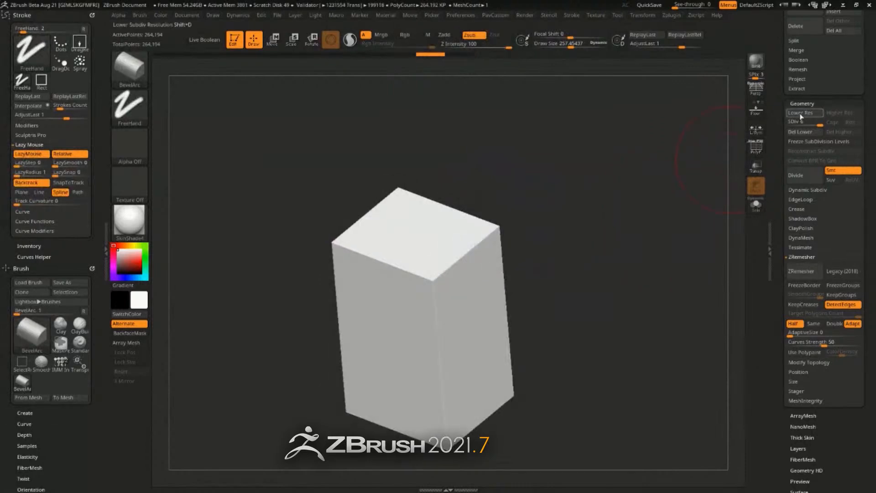
- Delete the block's lower subdivision levels and try BevelArc strokes over the top edge, undoing each one
left_click(800, 132)
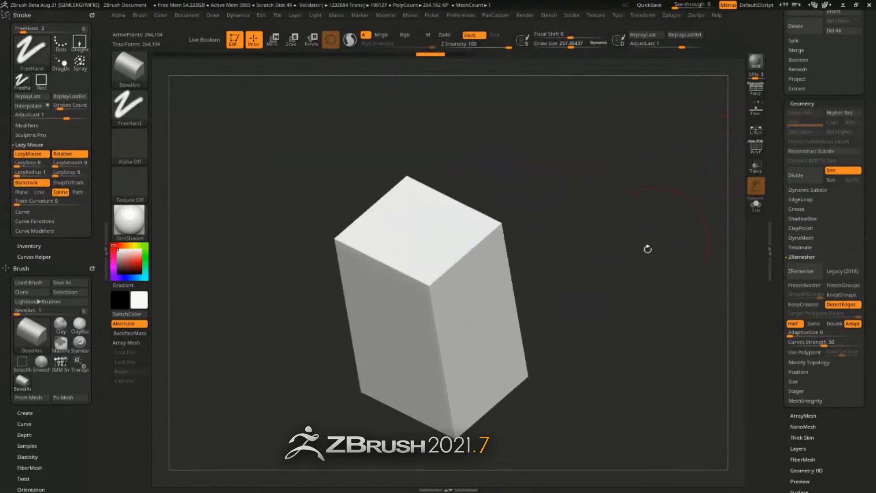
mouse_move(446, 260)
left_mouse_down()
mouse_move(535, 243)
mouse_move(510, 253)
left_mouse_up()
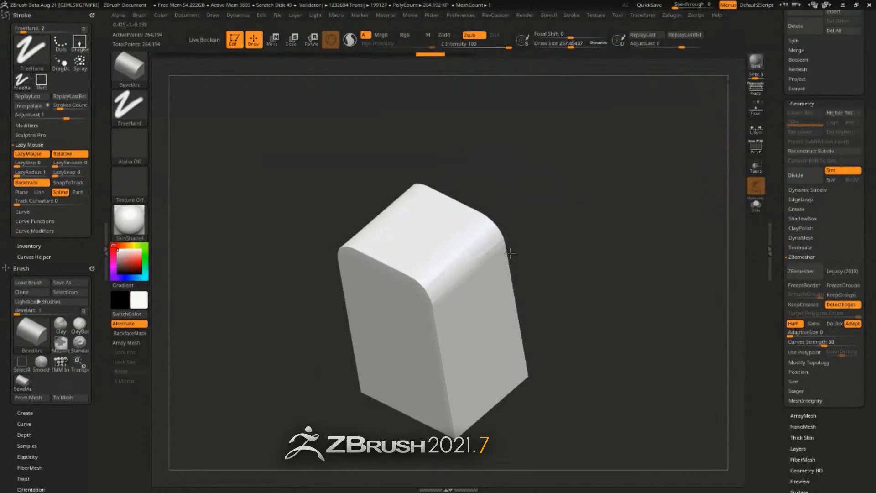
key("ctrl+z")
key("ctrl+z")
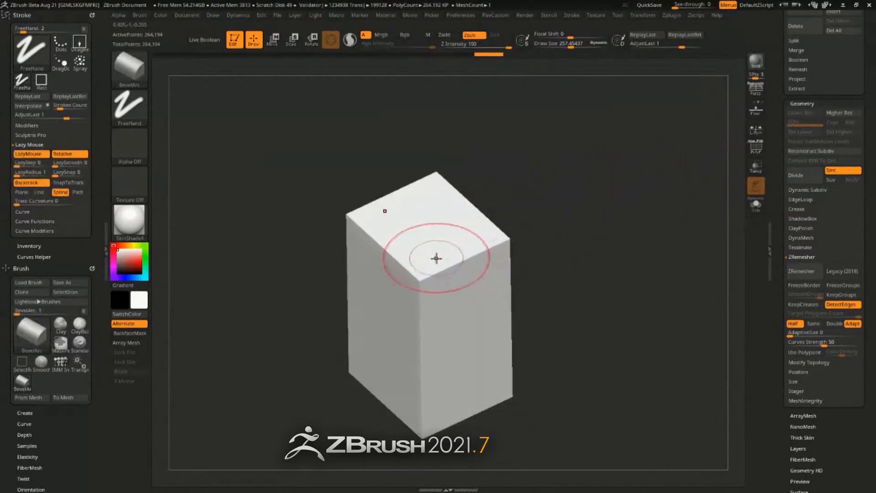
mouse_move(451, 286)
left_mouse_down()
mouse_move(436, 283)
mouse_move(480, 251)
mouse_move(521, 247)
left_mouse_up()
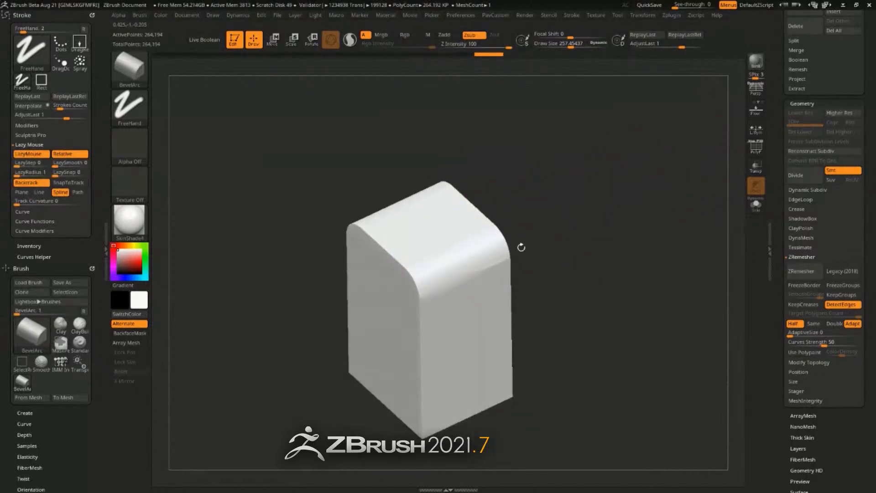
key("ctrl+z")
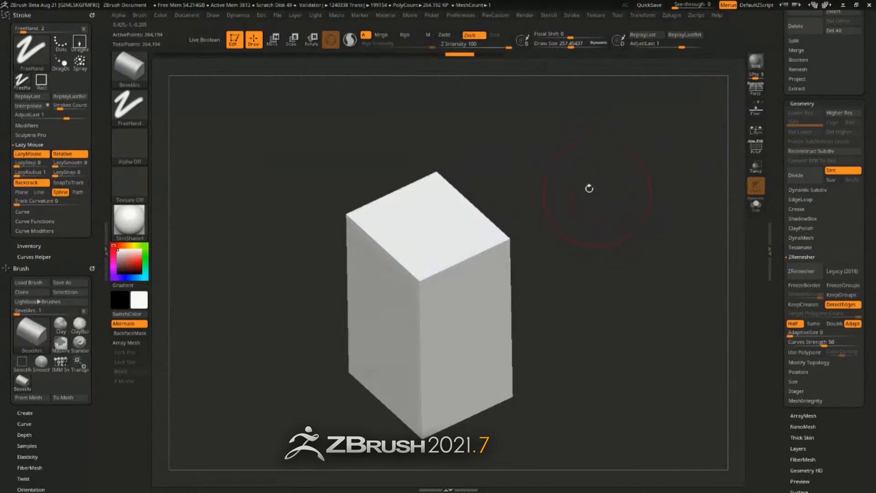
- Enlarge the draw size to about 609 and try a BevelArc stroke on the top edge, undoing the bevel
key("s")
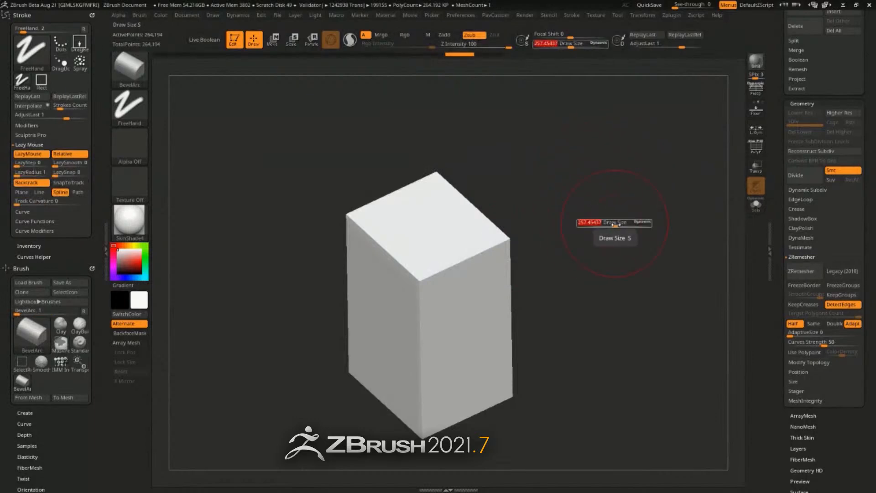
left_click_drag(616, 225, 627, 224)
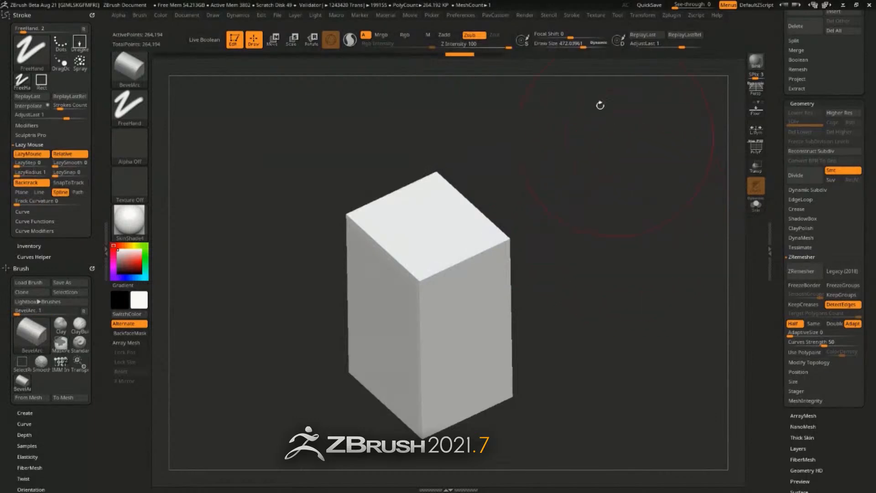
left_click_drag(589, 51, 591, 49)
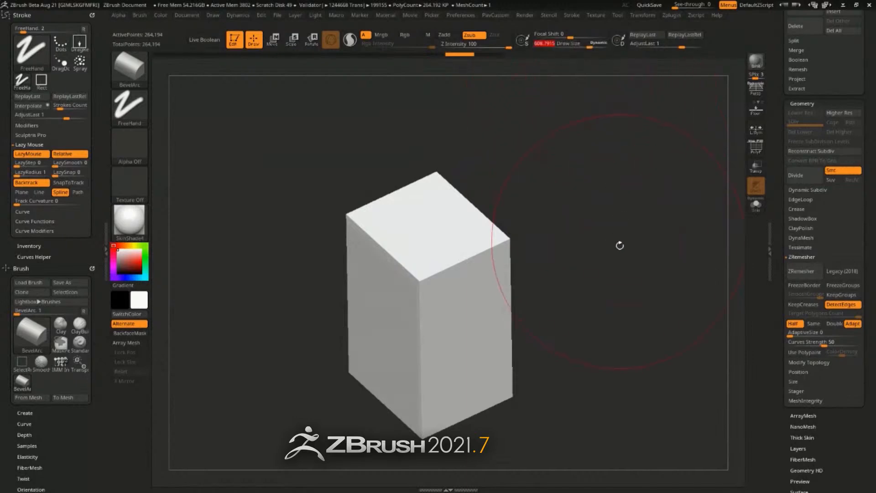
left_click_drag(619, 244, 618, 233)
mouse_move(449, 256)
left_mouse_down()
mouse_move(464, 270)
mouse_move(425, 268)
mouse_move(463, 268)
mouse_move(461, 249)
left_mouse_up()
key("ctrl+z")
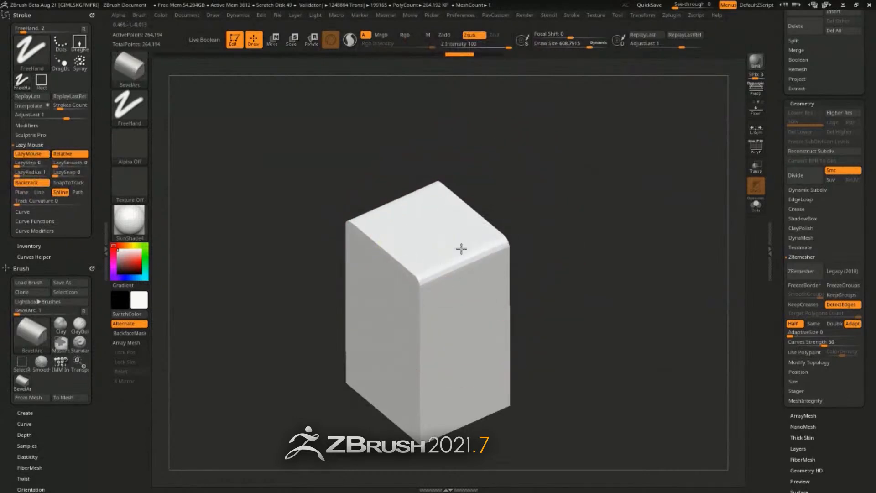
key("ctrl+z")
- Raise the draw size to about 740 and try a wide BevelArc rounding of the top edge, undoing it
key("s")
left_click_drag(524, 224, 529, 224)
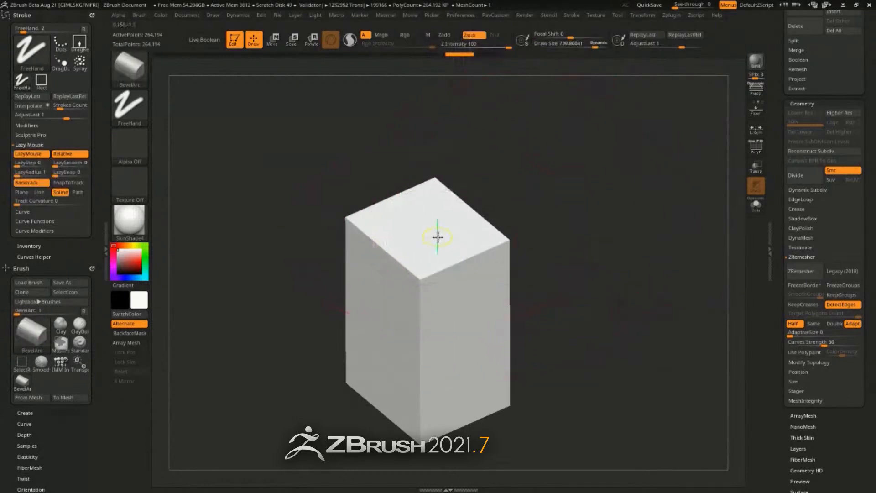
left_click_drag(475, 300, 455, 284)
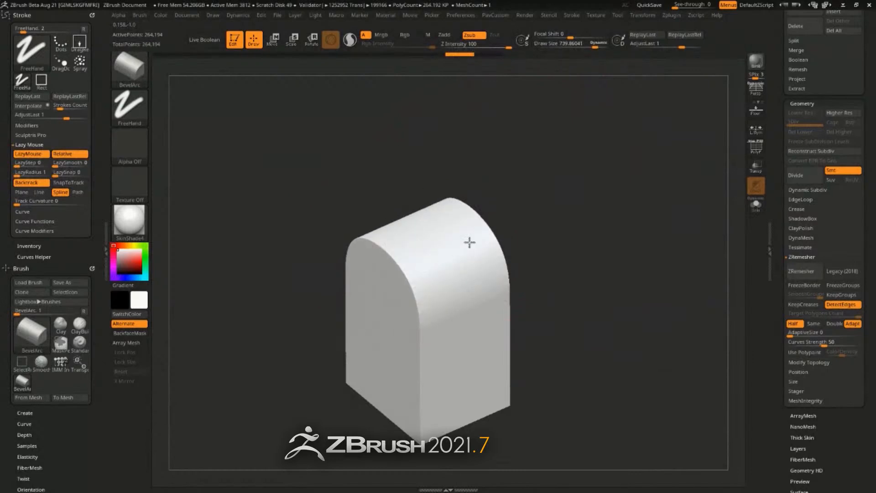
mouse_move(575, 219)
left_mouse_down()
mouse_move(599, 208)
mouse_move(583, 224)
mouse_move(613, 217)
left_mouse_up()
key("ctrl+z")
- Reduce the draw size to about 490 and DynaMesh the block at resolution 128
key("s")
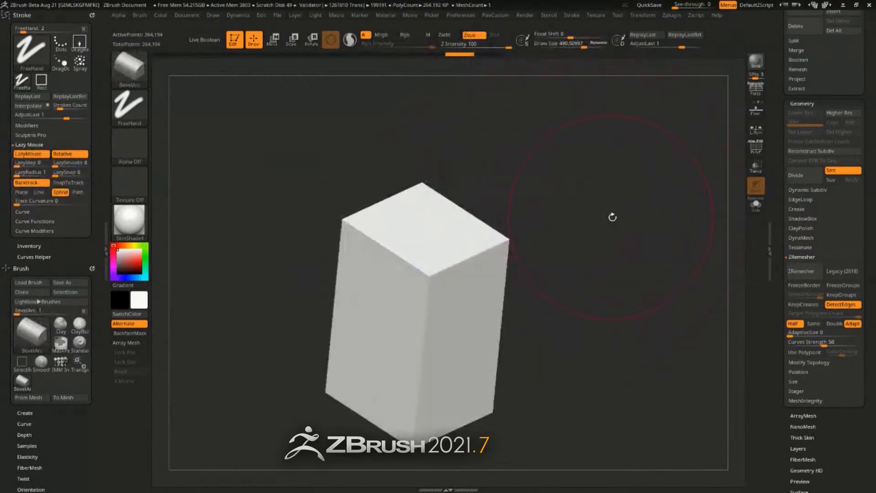
left_click(797, 238)
left_click(825, 259)
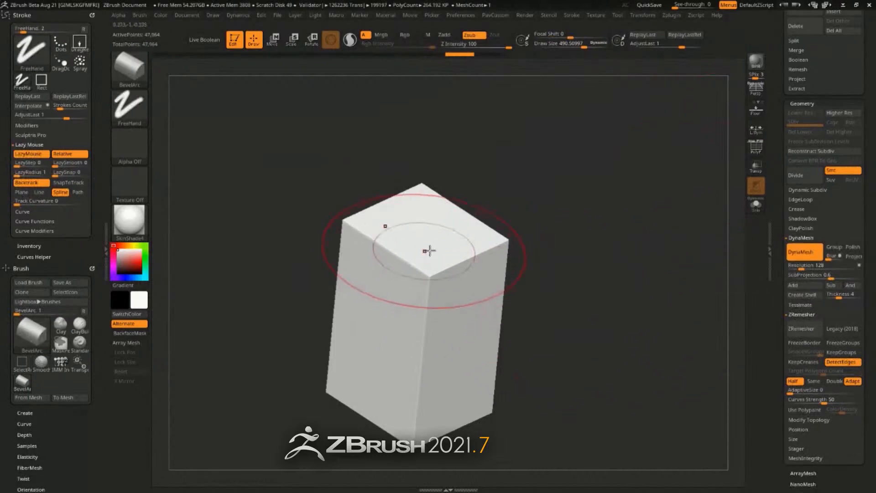
key("ctrl+z")
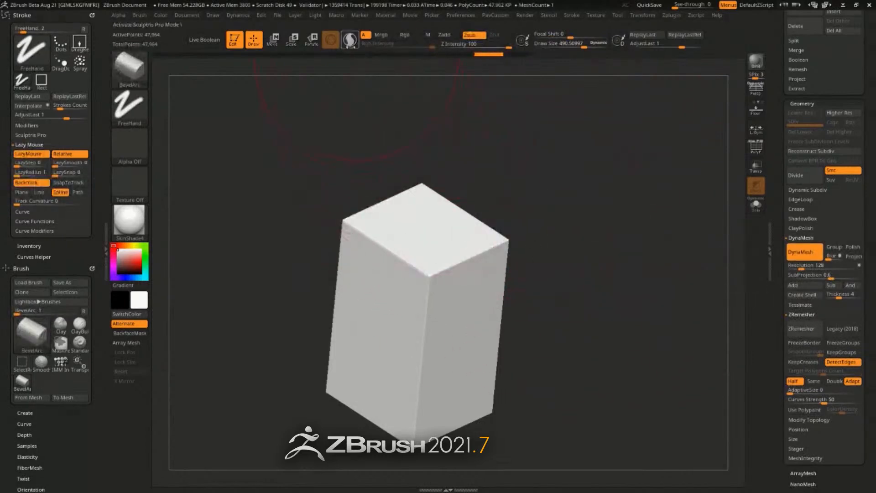
- Turn on Sculptris Pro and the polyframe, and bevel the DynaMesh block's top edges with BevelArc at draw size about 292
mouse_move(587, 237)
left_mouse_down()
mouse_move(424, 254)
mouse_move(446, 260)
mouse_move(616, 186)
left_mouse_up()
left_click(751, 151)
left_click_drag(456, 265, 589, 264)
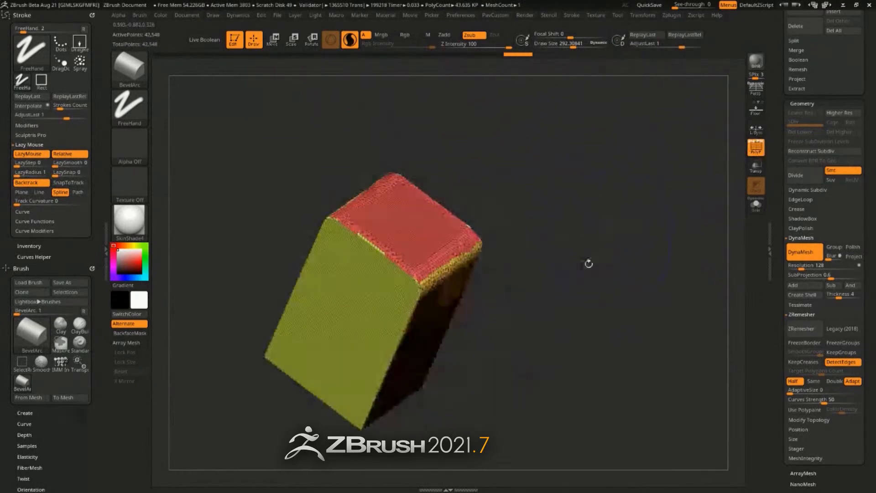
left_click_drag(431, 252, 462, 297)
left_click_drag(486, 242, 490, 261)
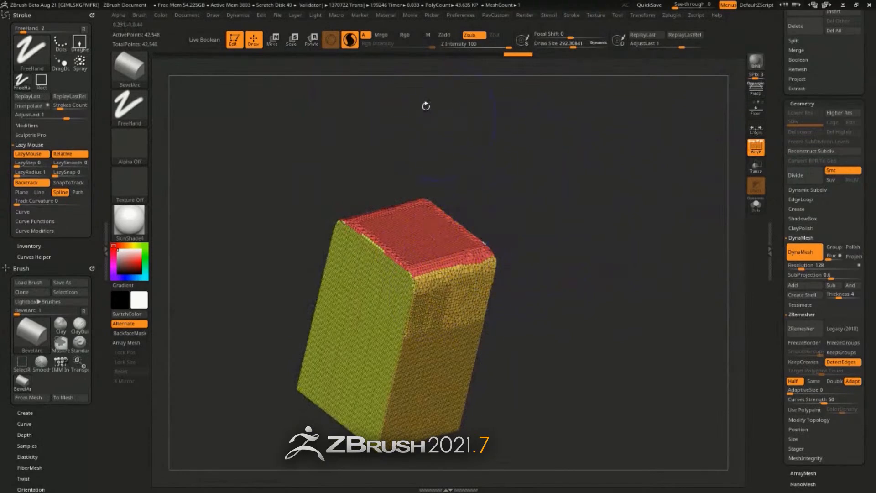
- Undo back to the block with six subdivision levels, and turn off Sculptris Pro and the polyframe
key("ctrl+z")
key("ctrl+z")
key("ctrl+z")
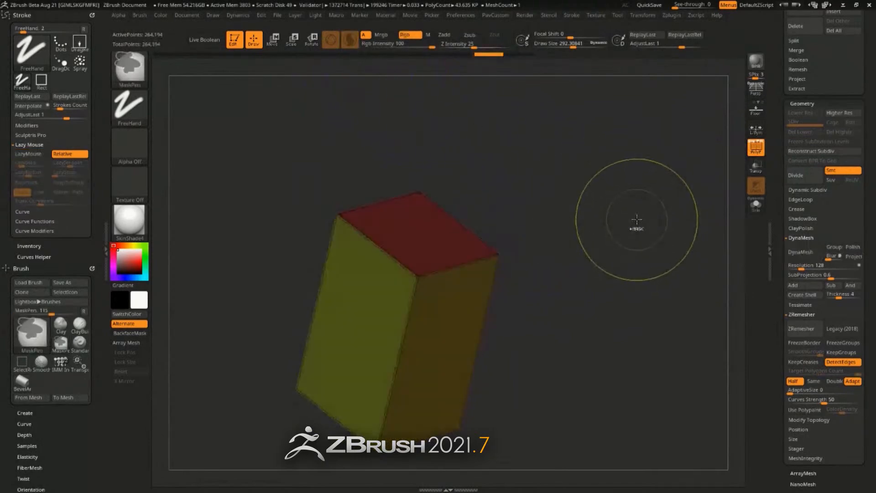
left_click_drag(637, 219, 637, 227)
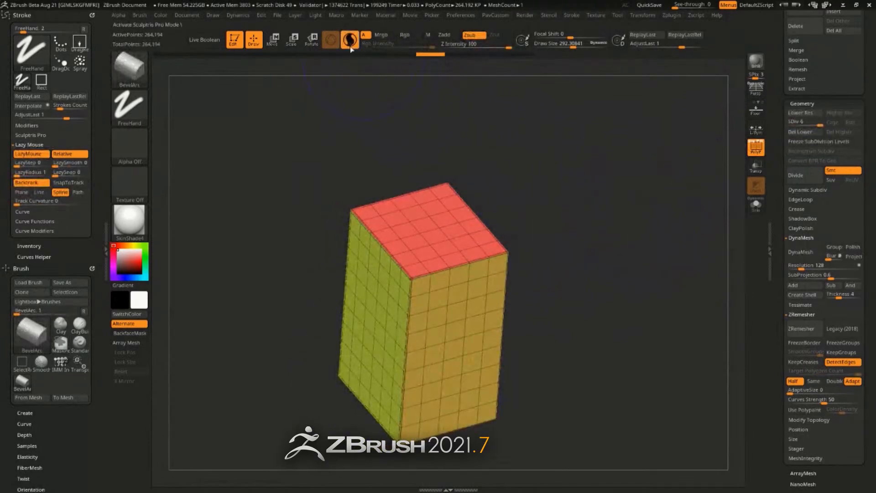
left_click_drag(560, 250, 553, 263)
key("shift+f")
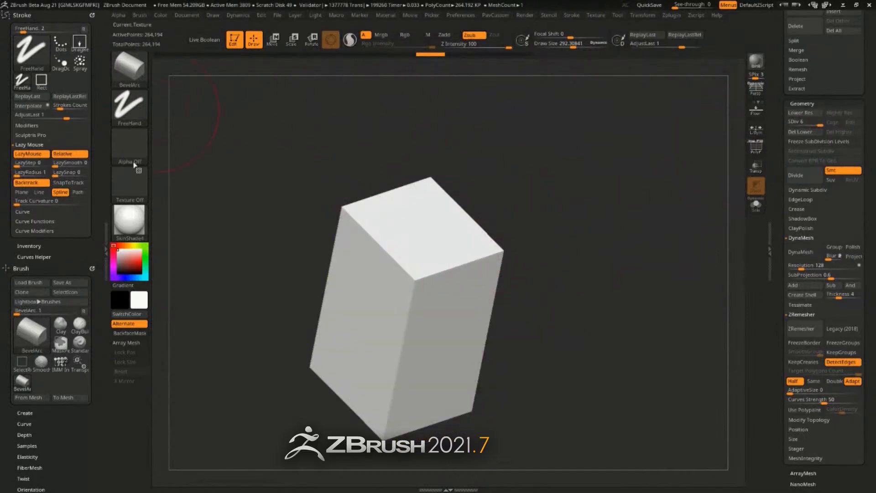
- Dock the Transform palette in the side tray and activate Y symmetry alongside X
left_click(88, 14)
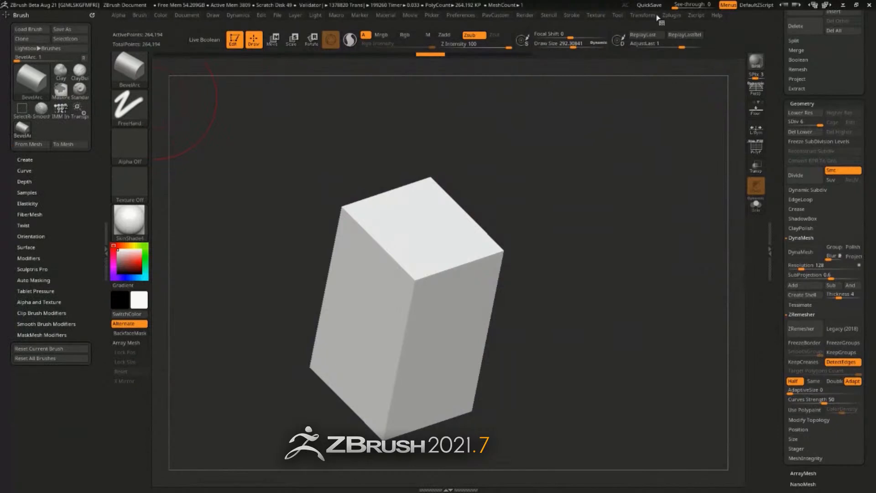
left_click(602, 16)
mouse_move(641, 16)
mouse_move(634, 27)
left_mouse_down()
mouse_move(619, 39)
mouse_move(30, 42)
left_mouse_up()
mouse_move(578, 183)
left_mouse_down()
mouse_move(579, 190)
mouse_move(546, 187)
mouse_move(417, 231)
left_mouse_up()
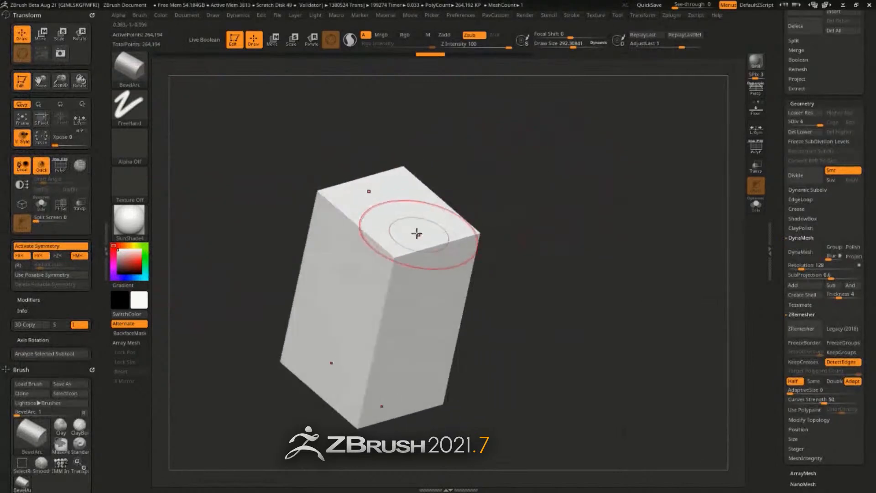
- Round the block's upper and lower edges together with symmetric BevelArc strokes
mouse_move(433, 264)
left_mouse_down()
mouse_move(392, 241)
mouse_move(442, 248)
mouse_move(450, 219)
left_mouse_up()
left_click_drag(618, 205, 628, 200)
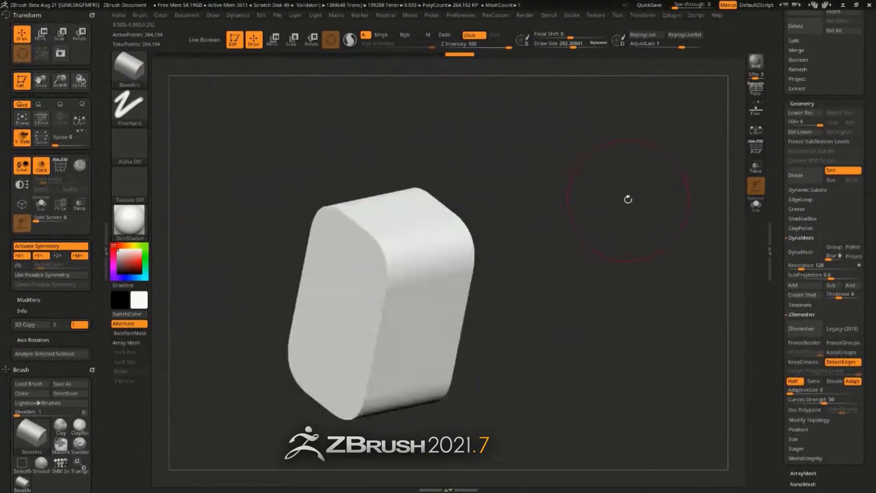
mouse_move(362, 333)
left_mouse_down()
mouse_move(399, 344)
mouse_move(383, 261)
mouse_move(380, 330)
left_mouse_up()
- Return to the unbevelled block and show its polyframe, with the draw size reduced to about 206
mouse_move(490, 248)
left_mouse_down()
mouse_move(570, 248)
mouse_move(503, 251)
mouse_move(337, 300)
mouse_move(612, 172)
mouse_move(564, 219)
mouse_move(559, 207)
mouse_move(595, 207)
mouse_move(658, 150)
left_mouse_up()
left_click_drag(749, 151, 626, 203)
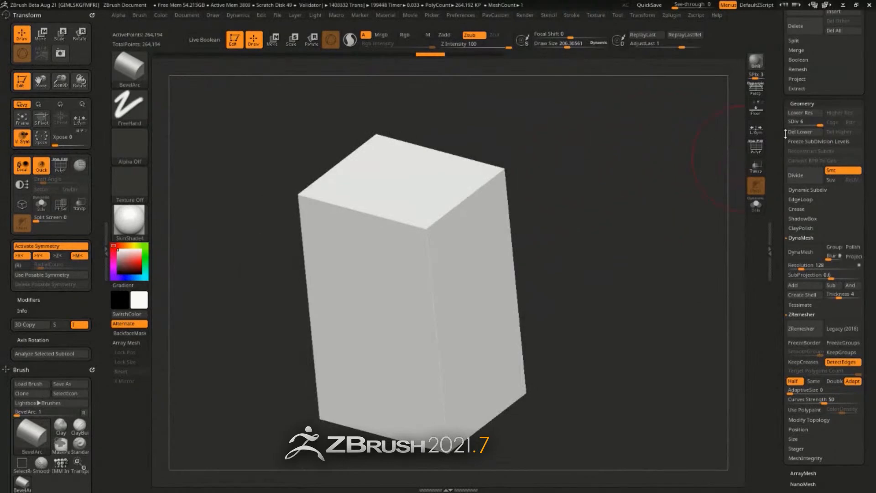
left_click(758, 146)
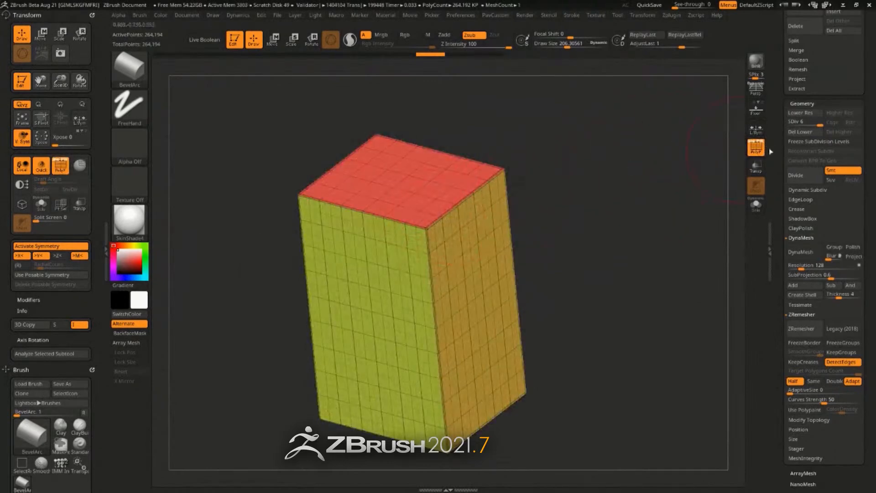
- Drop the block to its lowest subdivision level and switch to the ZModeler brush
key("shift+d")
key("shift+d")
key("shift+d")
key("shift+d")
key("shift+d")
key("b")
key("z")
key("m")
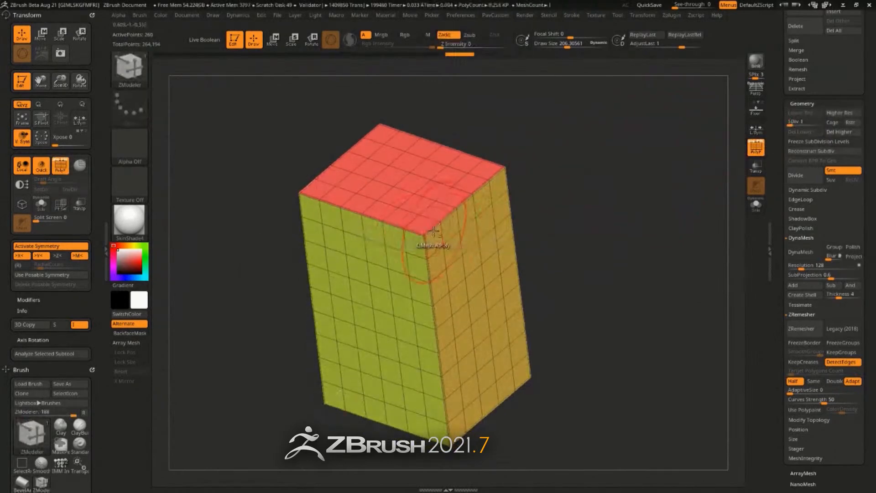
- Mark the polygons at the block's corners with symmetry and assign them their own green polygroup
left_click_drag(421, 225, 436, 238, "alt")
left_click_drag(554, 201, 612, 170)
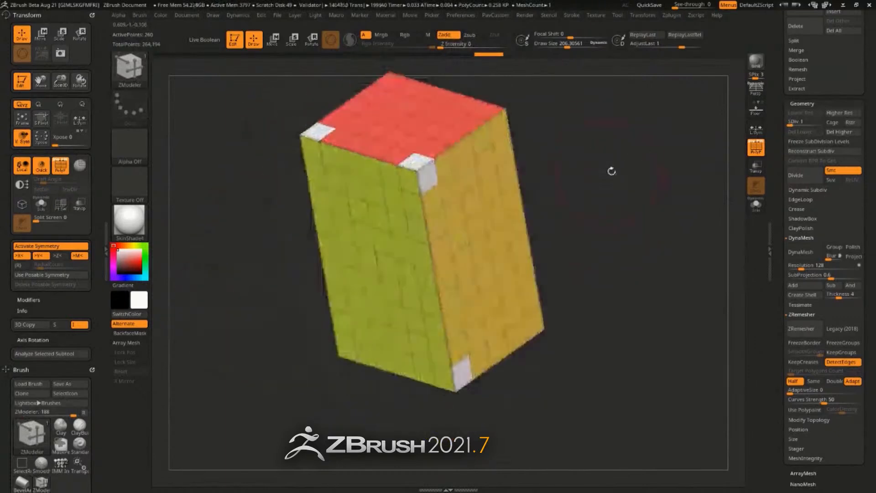
left_click(425, 177, "alt")
left_click(426, 177)
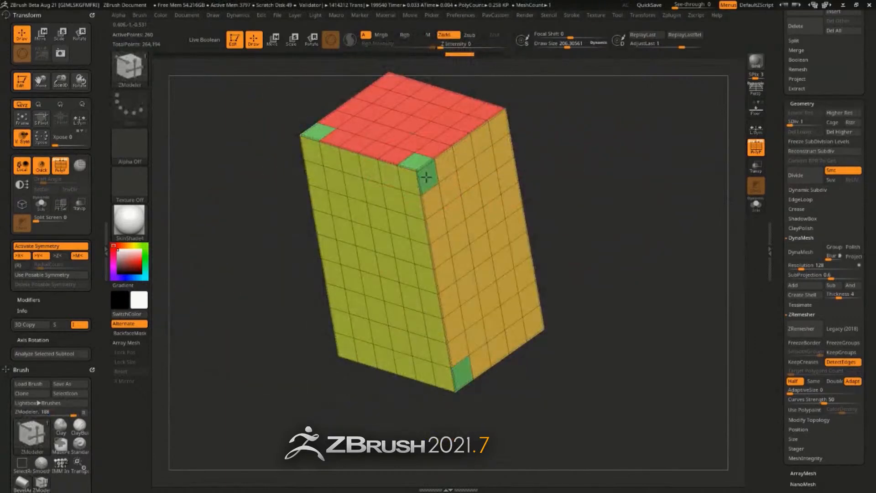
key("alt")
key("alt")
key("alt")
key("alt")
key("alt")
key("alt")
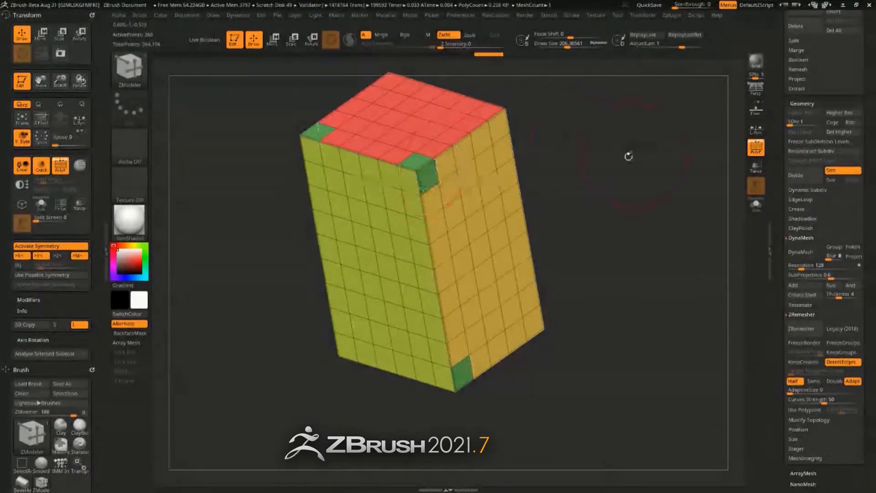
left_click_drag(629, 155, 630, 190)
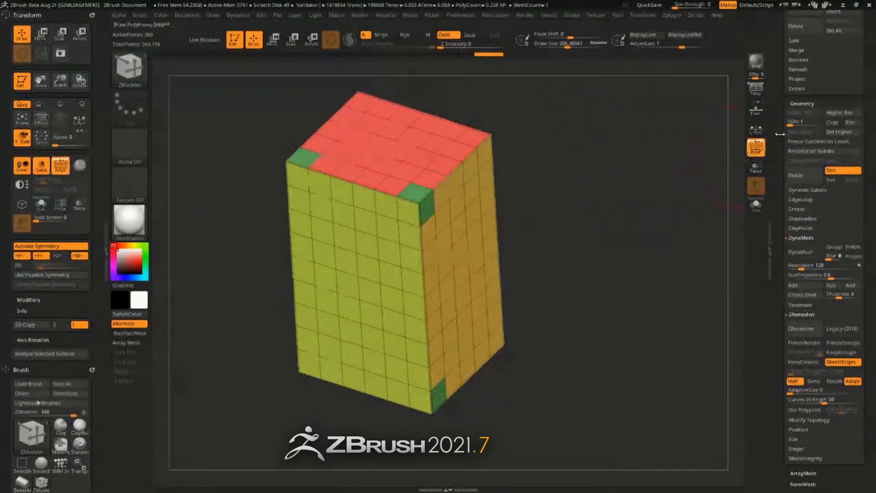
- Return the block to subdivision level 6 and display its polygroup colours without the polyframe lines
key("d")
left_click_drag(620, 166, 671, 167)
left_click(751, 144)
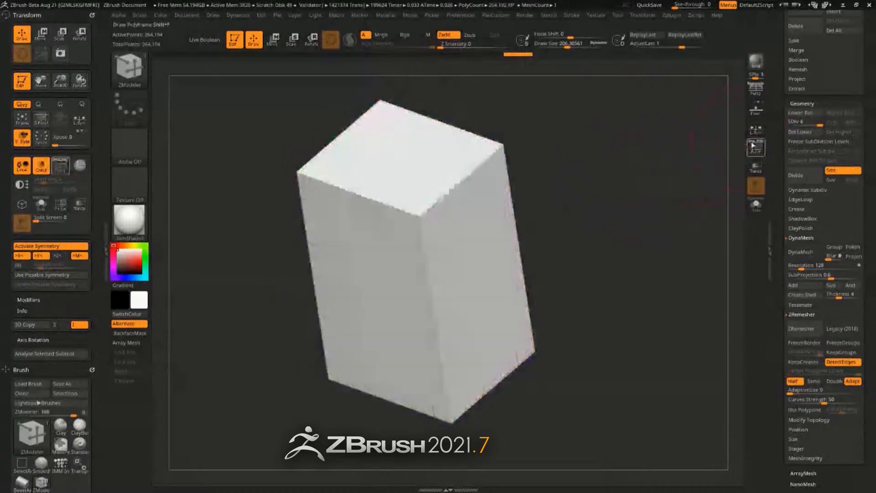
left_click(758, 151)
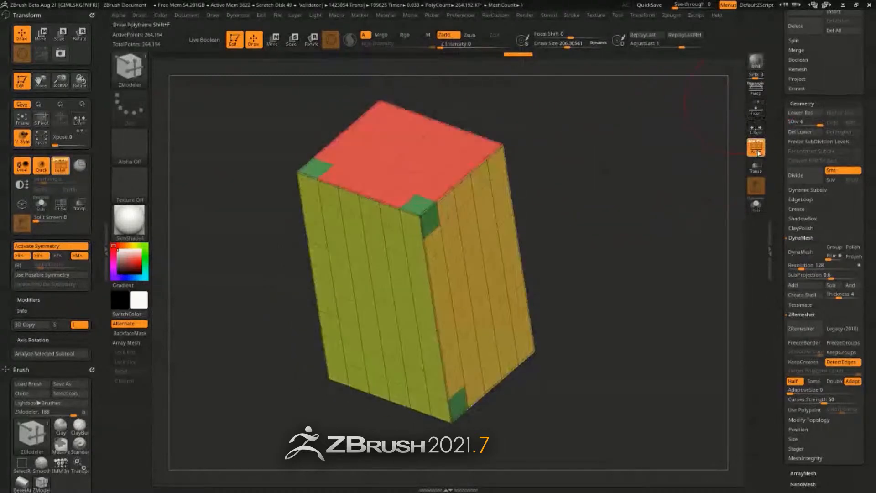
left_click(756, 146)
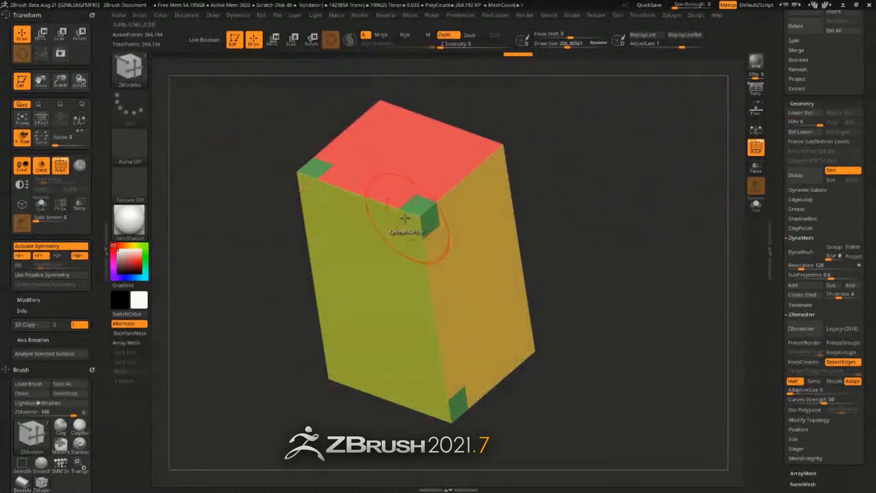
- Select the BevelArc brush and expand its brush Modifiers settings
key("b")
key("b")
key("a")
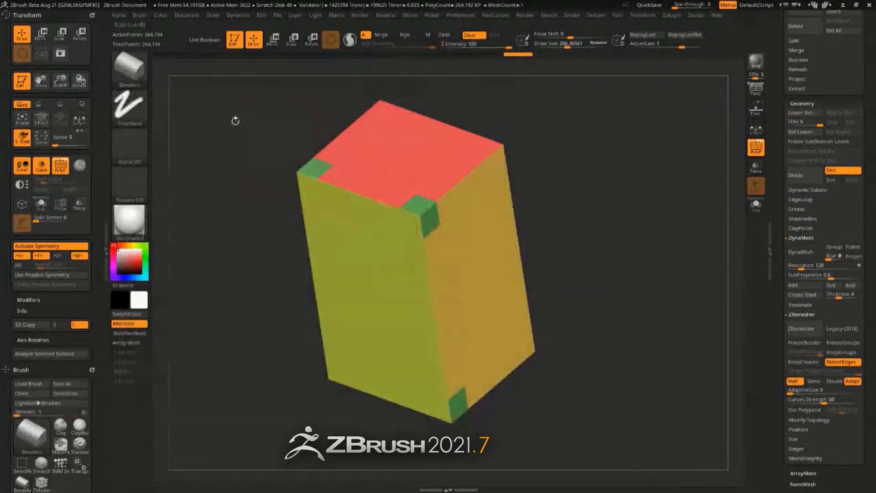
left_click_drag(55, 300, 43, 198)
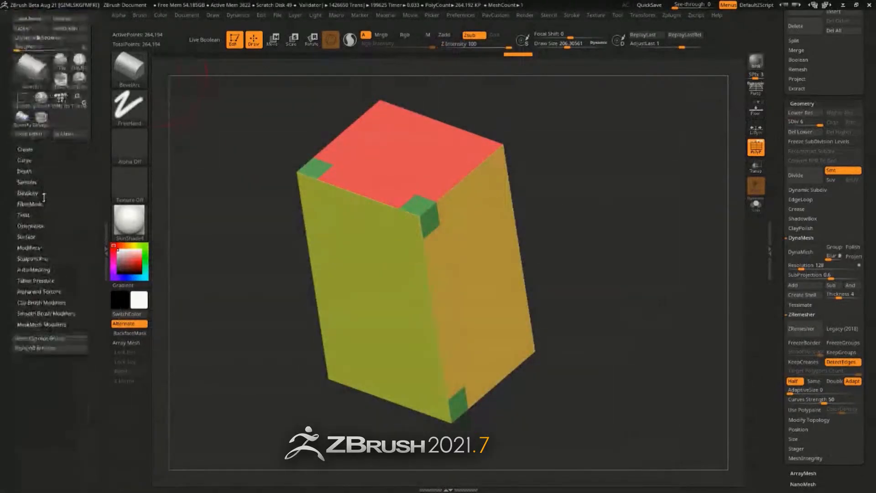
key("shift")
left_click(28, 247)
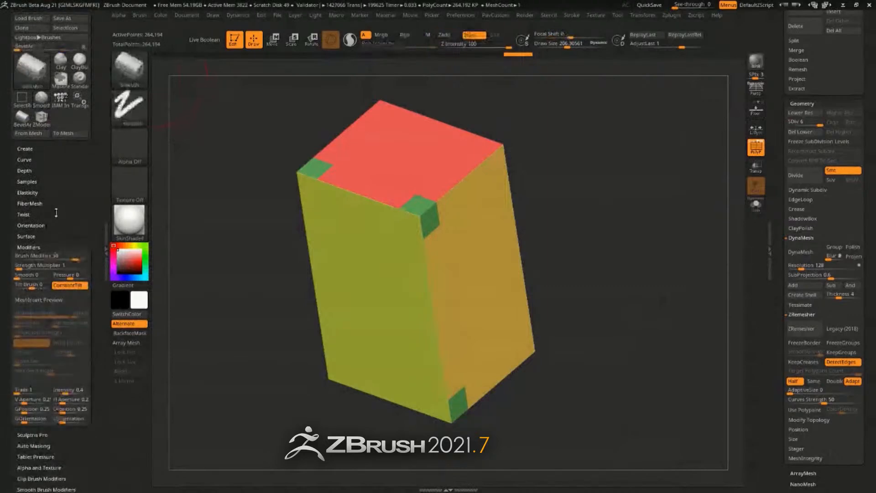
- Try symmetric BevelArc strokes along the edge between the red and orange faces, with the draw size at about 271, and undo them
mouse_move(658, 216)
left_mouse_down("alt")
mouse_move(649, 219)
mouse_move(669, 218)
left_mouse_up("alt")
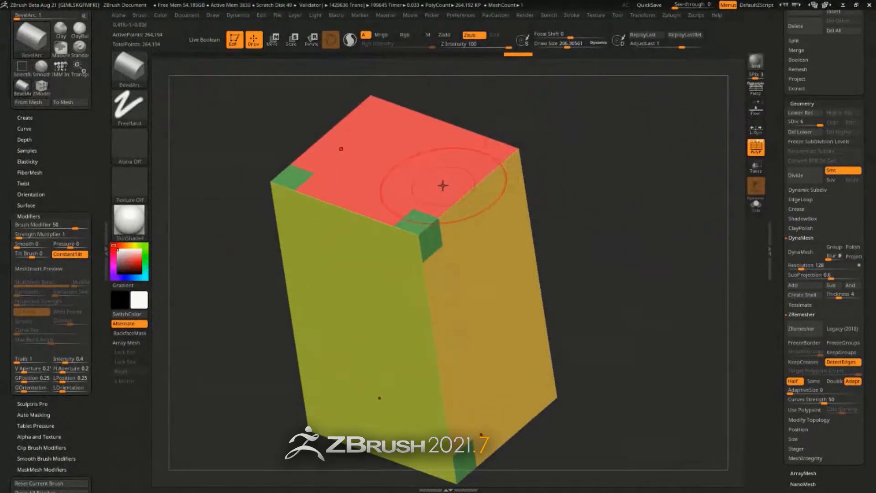
left_click_drag(476, 223, 479, 174)
key("ctrl+z")
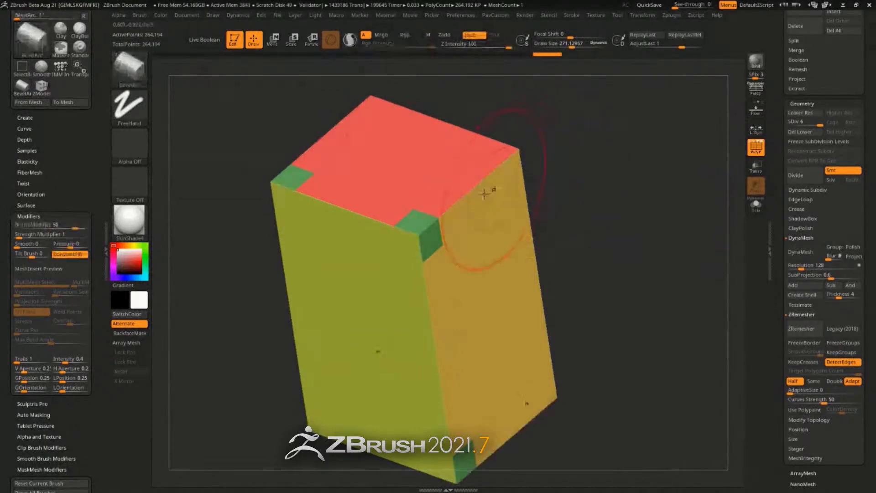
mouse_move(478, 221)
left_mouse_down()
mouse_move(454, 219)
mouse_move(563, 156)
left_mouse_up()
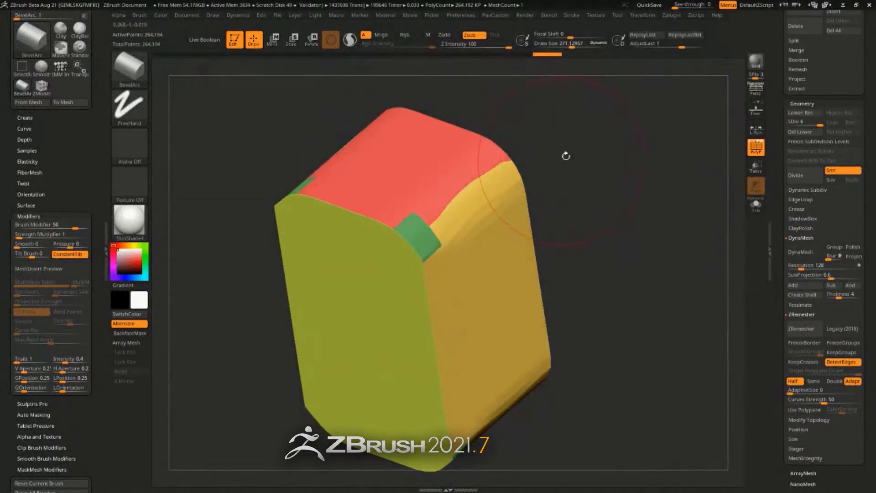
key("ctrl+z")
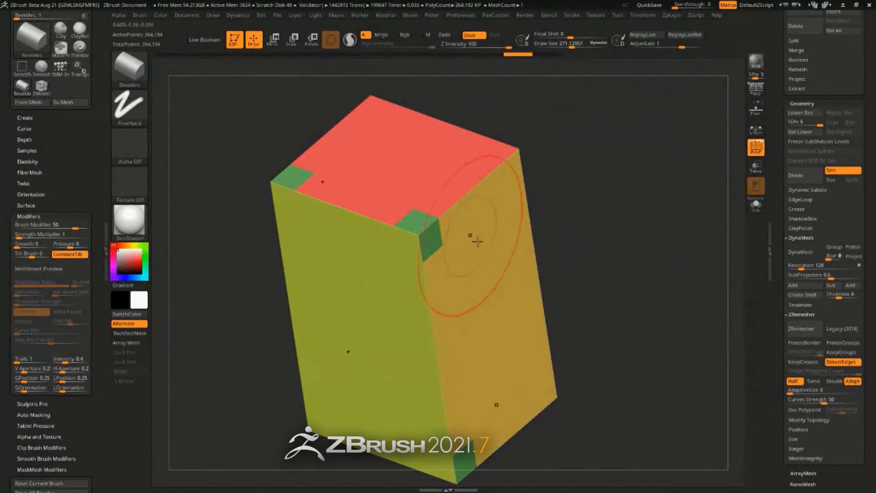
- With symmetry off, round the upper edge between the red and orange faces using BevelArc at Brush Modifier 50
left_click_drag(604, 149, 628, 169)
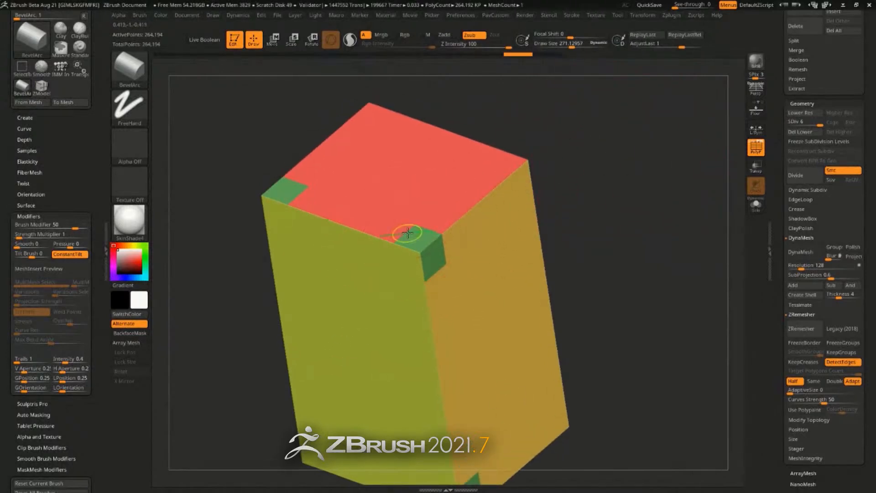
mouse_move(438, 271)
left_mouse_down()
mouse_move(477, 200)
mouse_move(513, 176)
left_mouse_up()
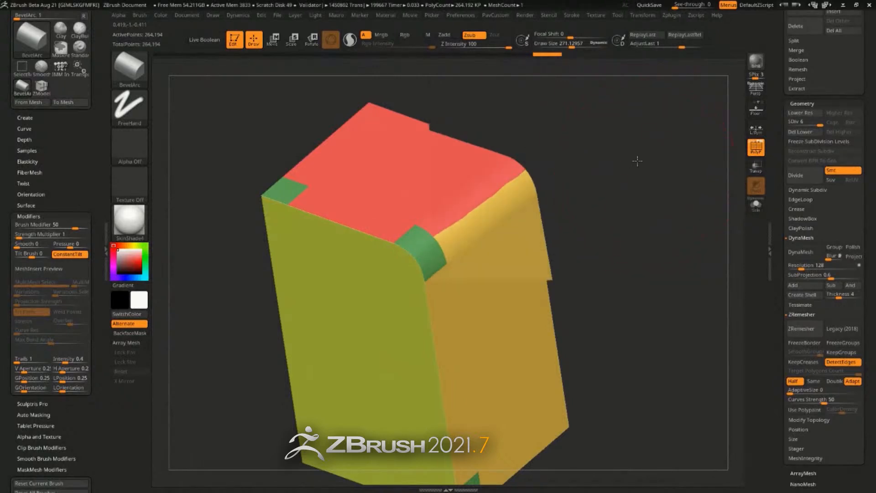
left_click_drag(647, 151, 639, 201)
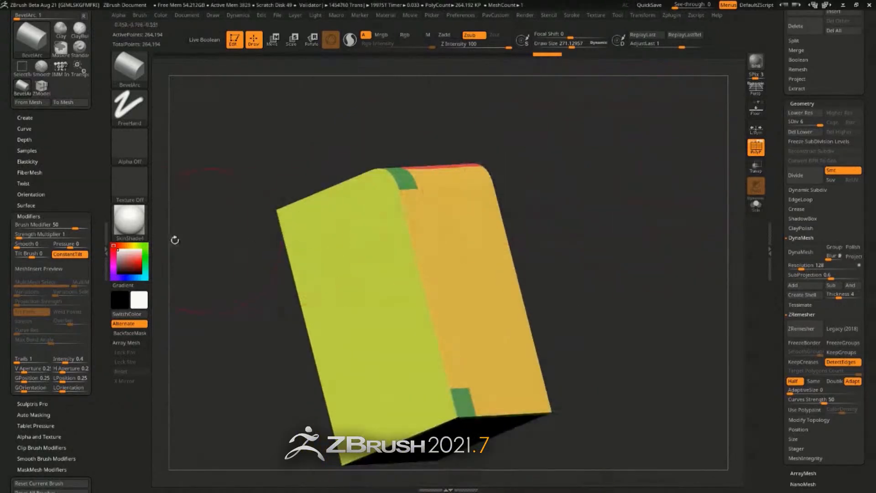
- Set the Brush Modifier to 100 and the draw size to about 337, and round the orange face's lower edge
left_click(75, 226)
type("100")
key("Return")
left_click_drag(612, 228, 594, 155)
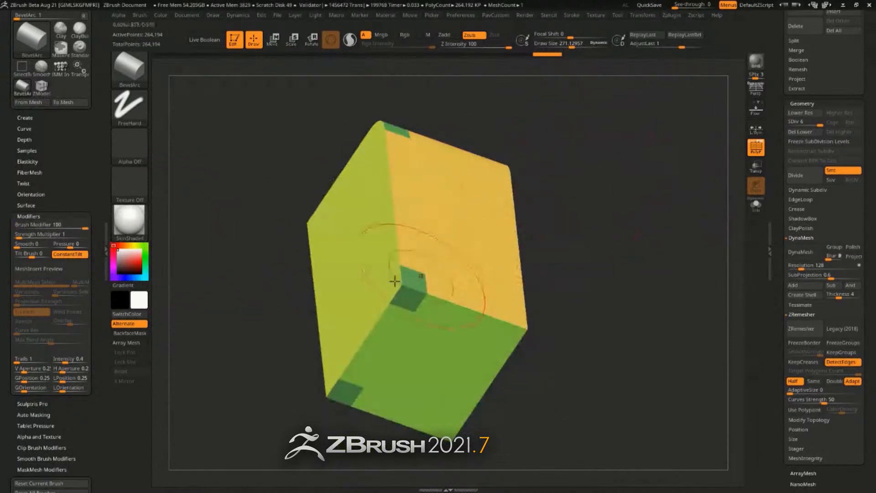
key("s")
left_click_drag(414, 271, 416, 277)
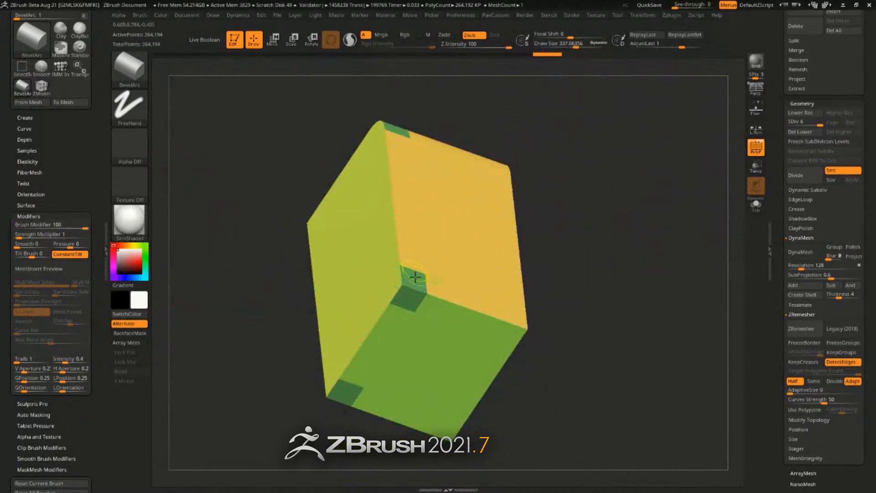
left_click_drag(406, 309, 510, 319)
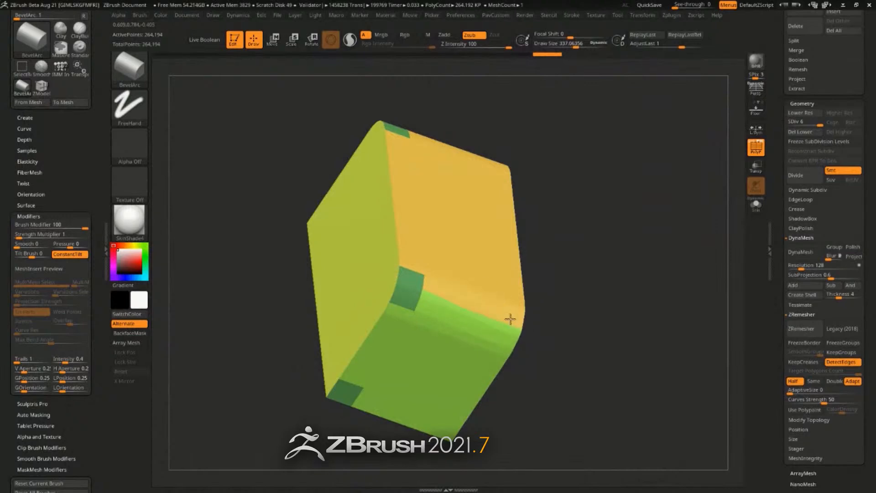
mouse_move(505, 354)
left_mouse_down()
mouse_move(618, 234)
mouse_move(618, 208)
mouse_move(636, 242)
mouse_move(485, 353)
left_mouse_up()
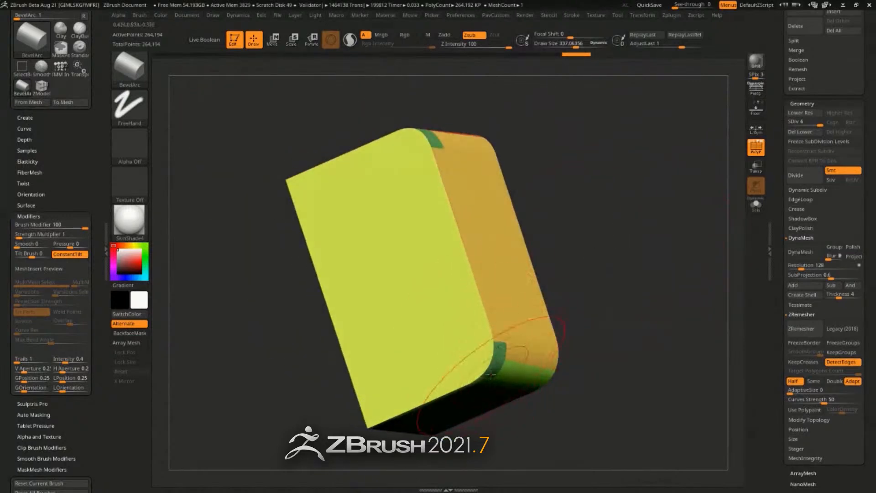
right_click_drag(478, 354, 534, 324)
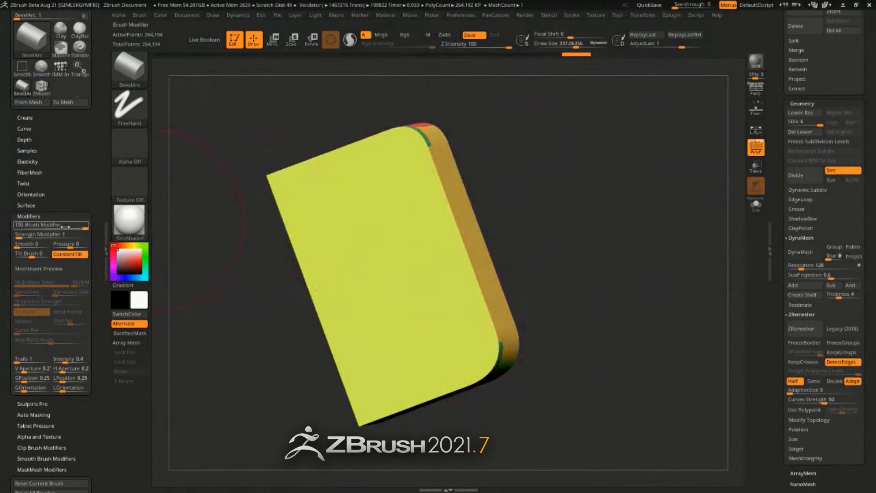
- Set the Brush Modifier to 25 and round the upper edge on the opposite side of the block
type("5")
key("Return")
mouse_move(217, 170)
left_mouse_down()
mouse_move(601, 175)
mouse_move(461, 196)
left_mouse_up()
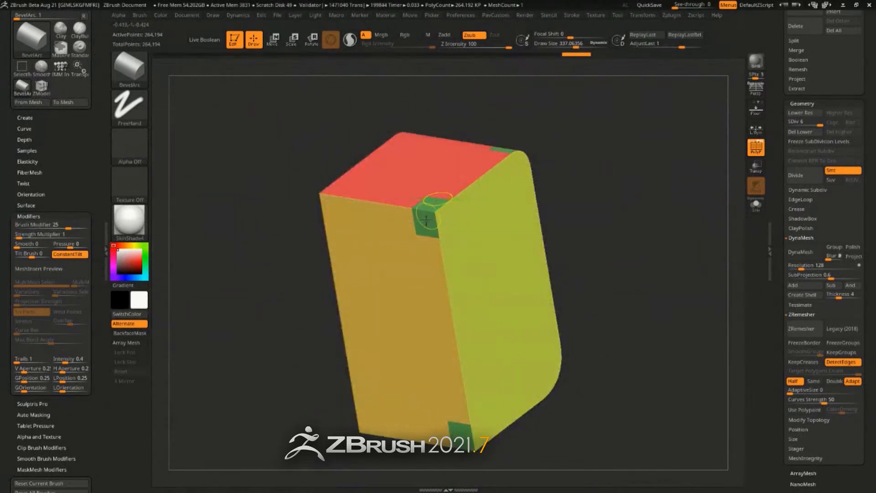
left_click_drag(427, 234, 411, 239)
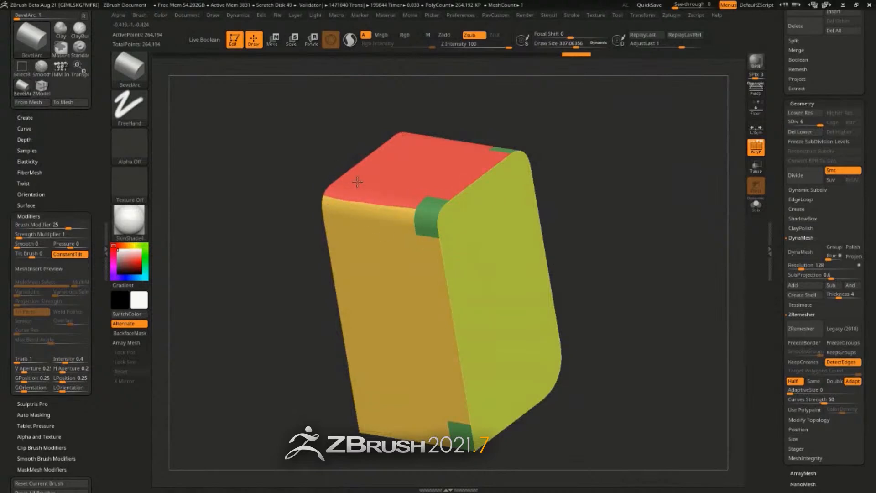
- Set the Brush Modifier to 10, round the remaining lower edge, and view the block's profile straight on
type("10")
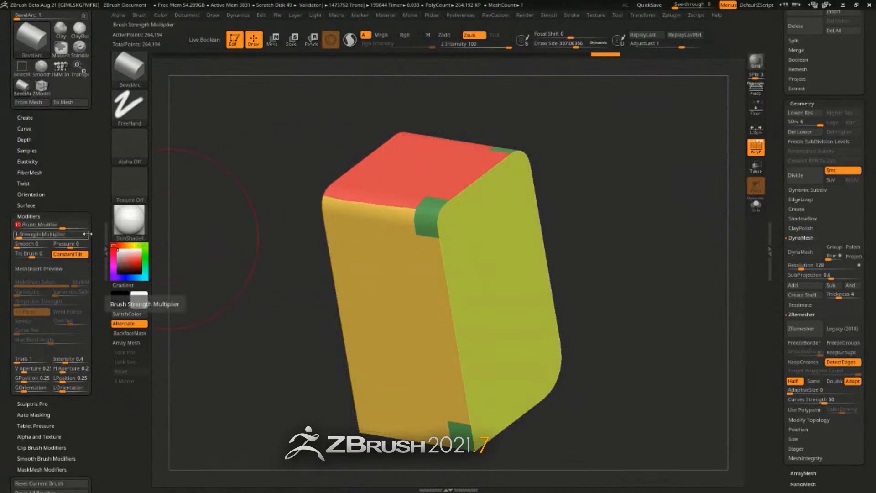
left_click_drag(628, 228, 603, 168)
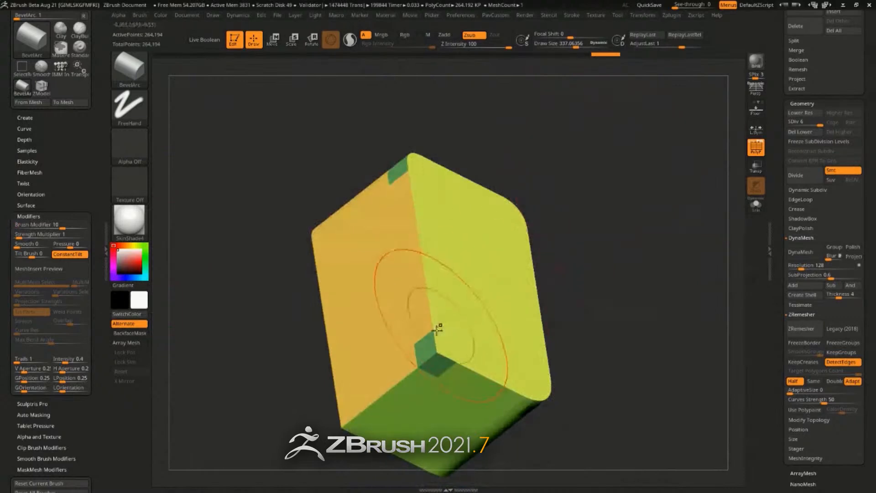
left_click_drag(449, 367, 425, 348)
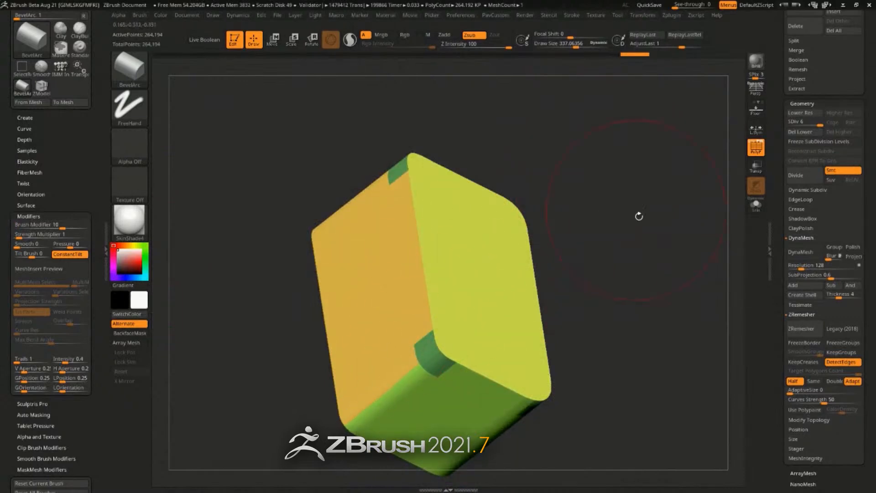
left_click_drag(639, 217, 608, 256, "shift")
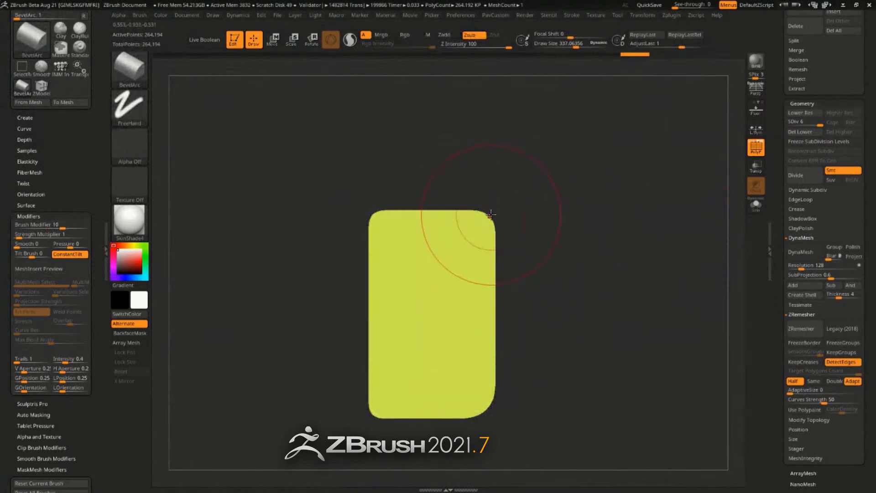
- Set the Brush Modifier to -100 and bevel the rounded upper edge between the red and orange faces
left_click_drag(489, 206, 580, 241)
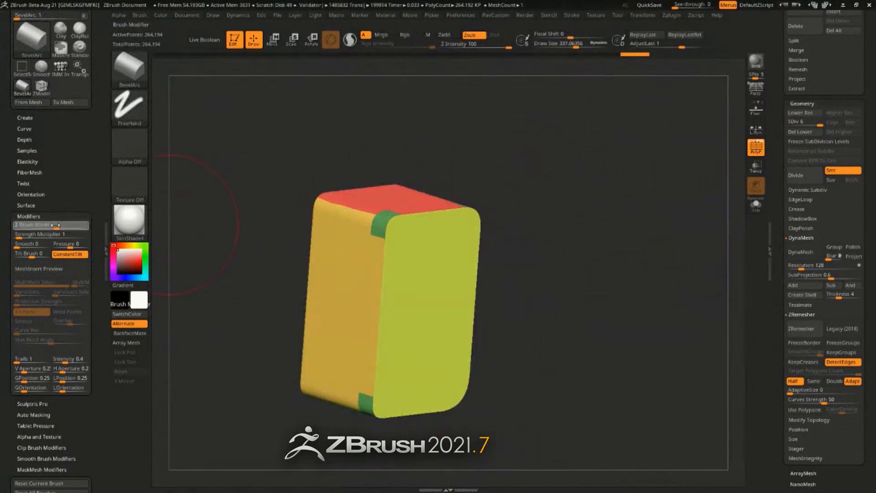
mouse_move(596, 209)
left_mouse_down()
mouse_move(602, 174)
mouse_move(460, 227)
mouse_move(557, 135)
mouse_move(428, 223)
mouse_move(447, 277)
mouse_move(401, 228)
left_mouse_up()
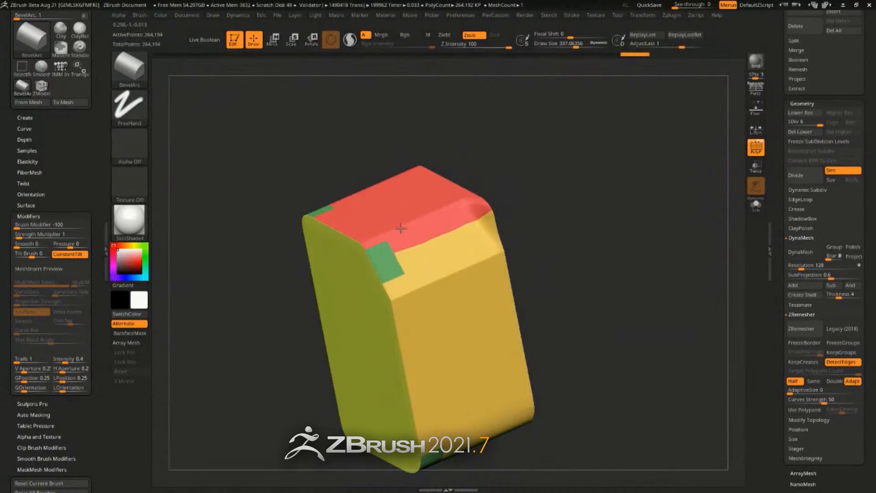
left_click_drag(569, 183, 680, 162)
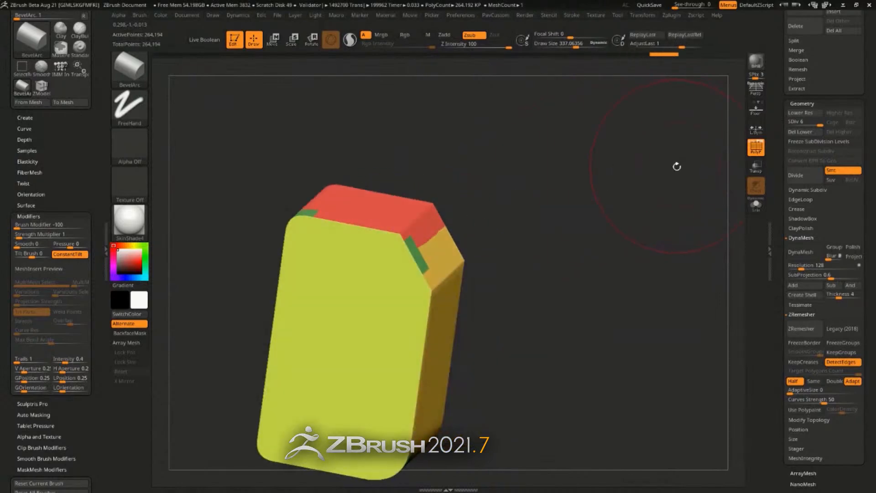
- Switch from BevelArc to the BevelFlat brush, with the flat-bevelled edge turned into view
key("b")
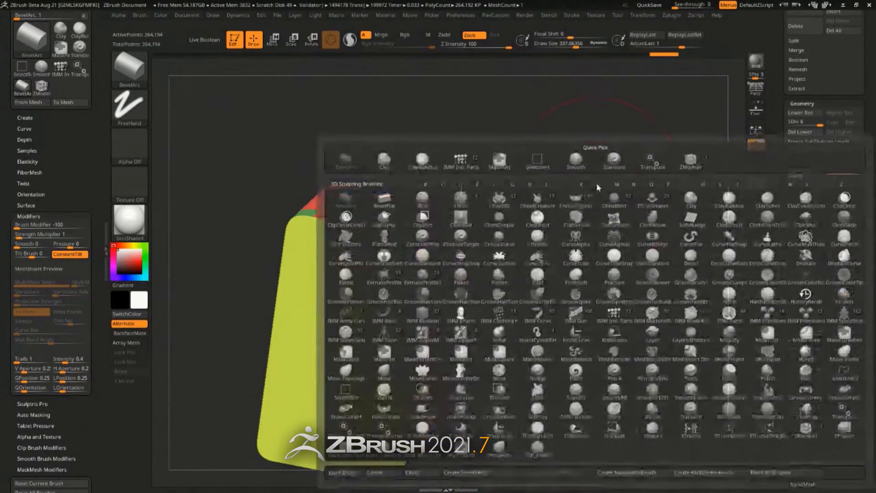
key("b")
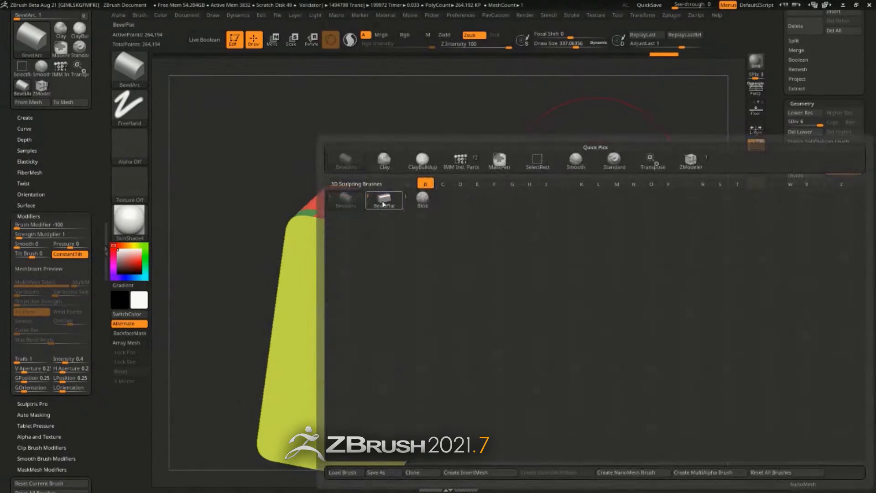
left_click(384, 204)
mouse_move(440, 163)
left_mouse_down()
mouse_move(426, 182)
mouse_move(327, 168)
left_mouse_up()
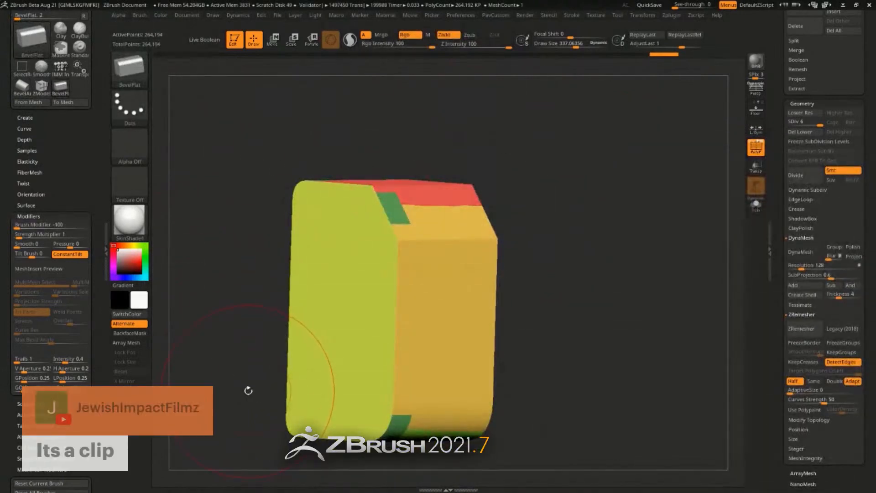
- Return to the plain unbevelled block and bevel its upper front edge with BevelFlat at a draw size of about 264
left_click_drag(502, 315, 420, 297)
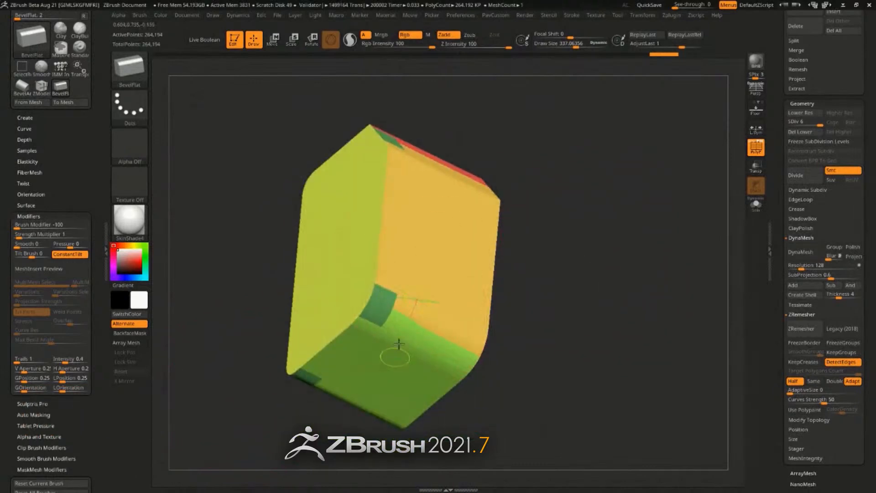
left_click_drag(591, 221, 639, 289)
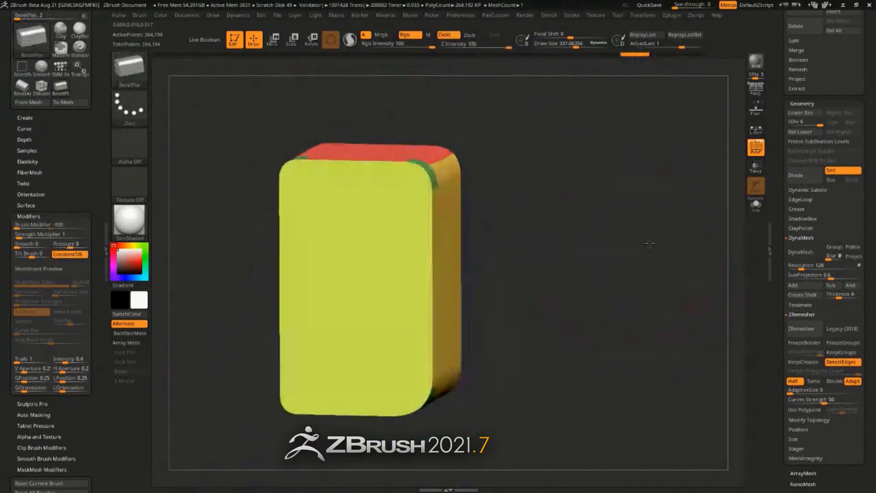
left_click_drag(626, 265, 636, 251)
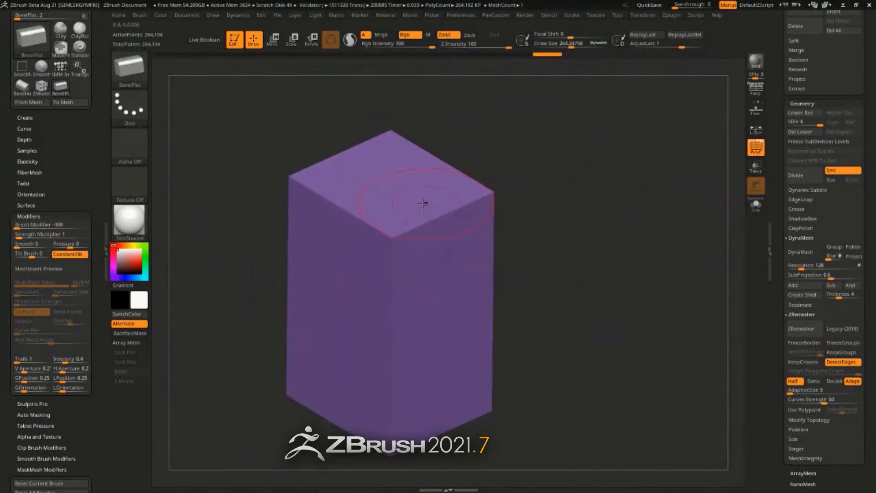
right_click_drag(435, 182, 408, 215)
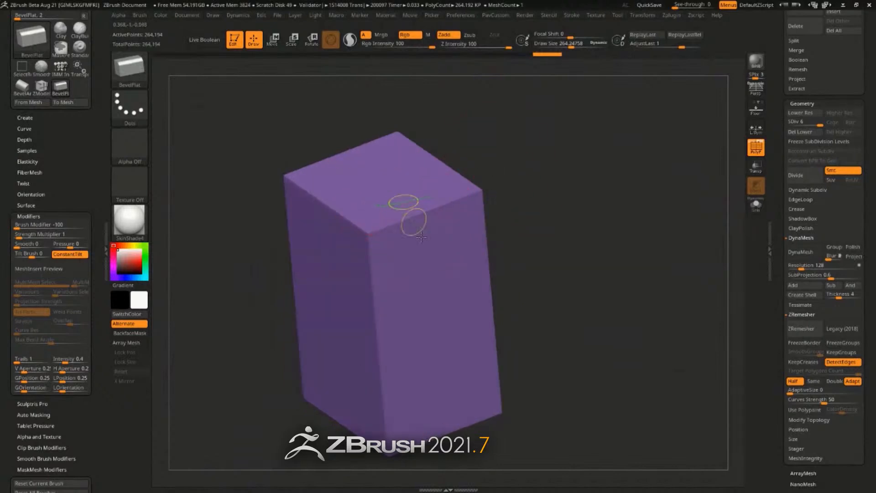
mouse_move(422, 237)
left_mouse_down()
mouse_move(399, 237)
mouse_move(478, 184)
left_mouse_up()
right_click_drag(437, 187, 474, 208)
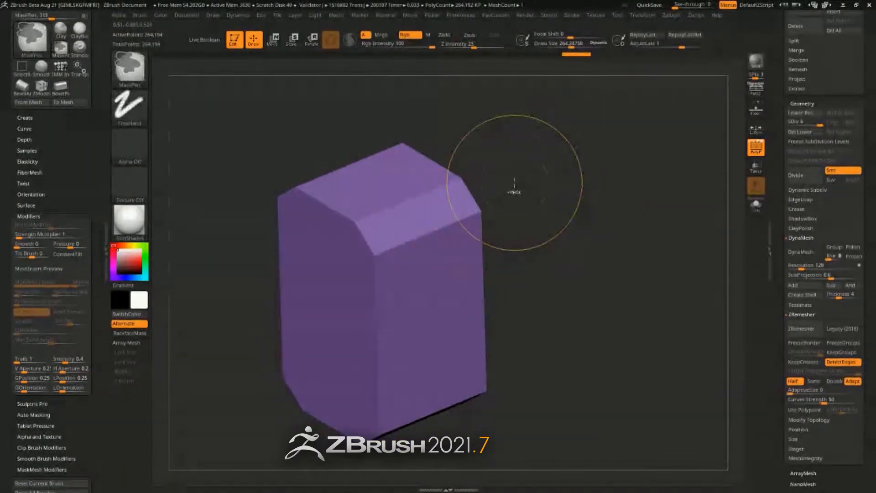
- Undo the flat bevel and assign one new polygroup to the whole block
key("ctrl+w")
key("ctrl+z")
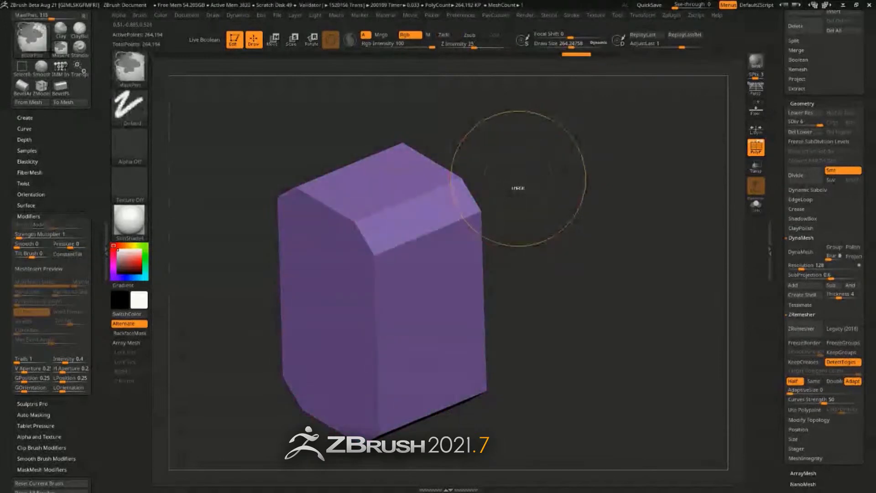
key("ctrl+z")
key("ctrl+z")
key("ctrl+z")
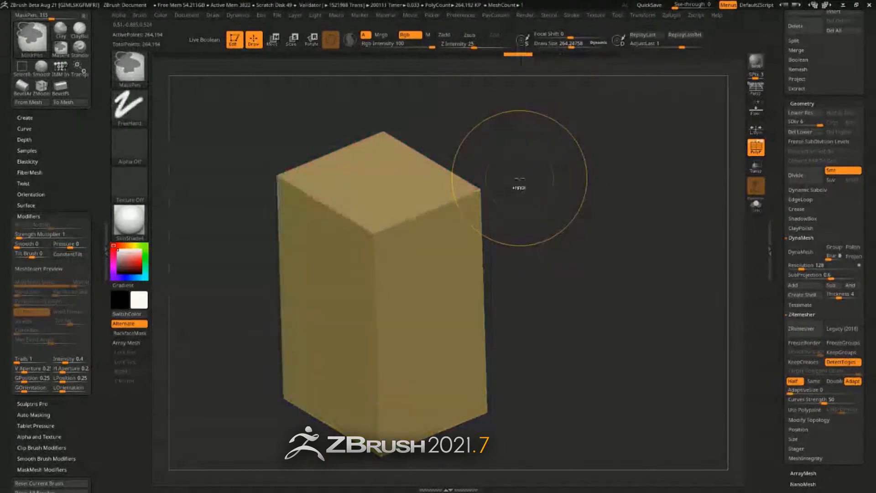
- Bevel the upper front edge of the regrouped block with the BevelFlat brush
key("ctrl+shift+z")
key("ctrl+shift+z")
key("ctrl+shift+z")
key("ctrl+shift+z")
key("ctrl+shift+z")
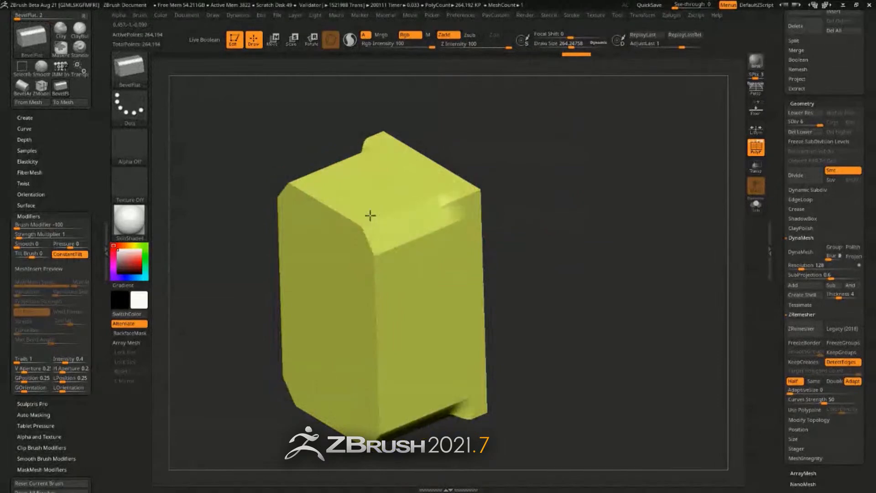
- Give the bevelled surface its own polygroup with Groups Changed Points and isolate that group
scroll(787, 316, "down", 10)
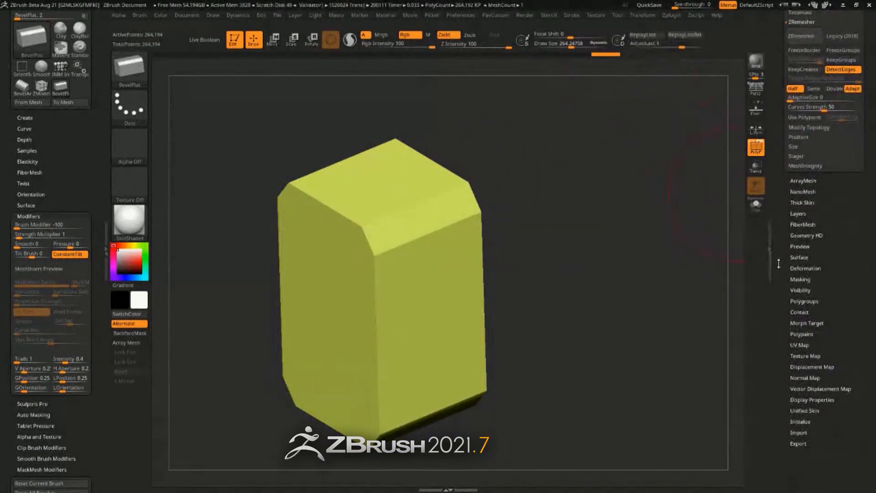
key("shift")
left_click(803, 301)
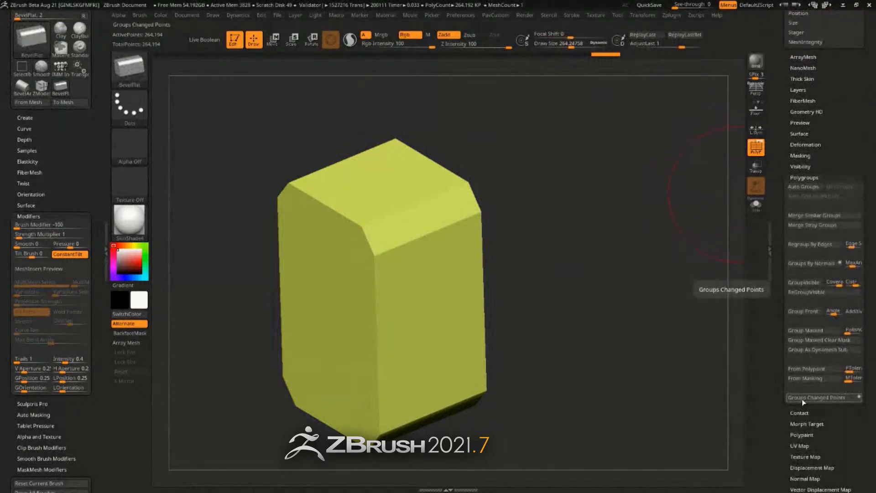
left_click(803, 398)
left_click_drag(594, 299, 588, 247)
left_click(440, 208, "ctrl+shift")
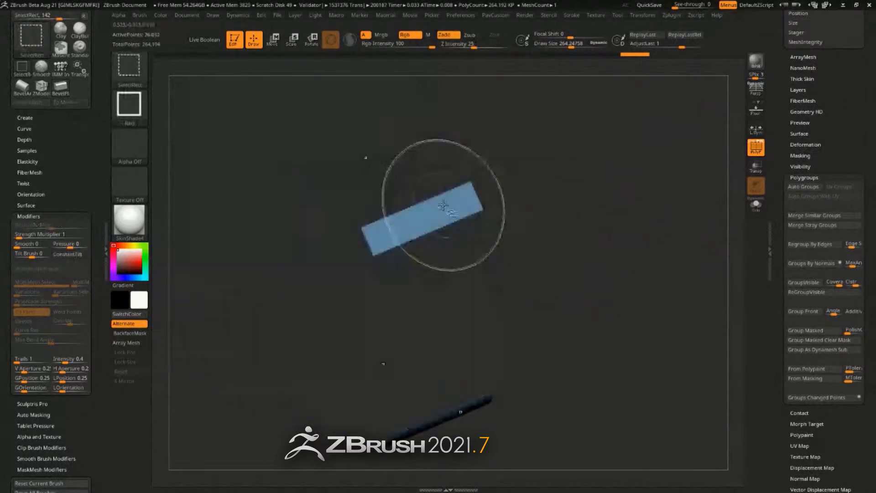
left_click(642, 212, "ctrl+shift")
- Undo the isolation and polygrouping, and mask the bevelled surface with Mask Changed Points
key("ctrl+z")
key("ctrl+z")
key("ctrl+z")
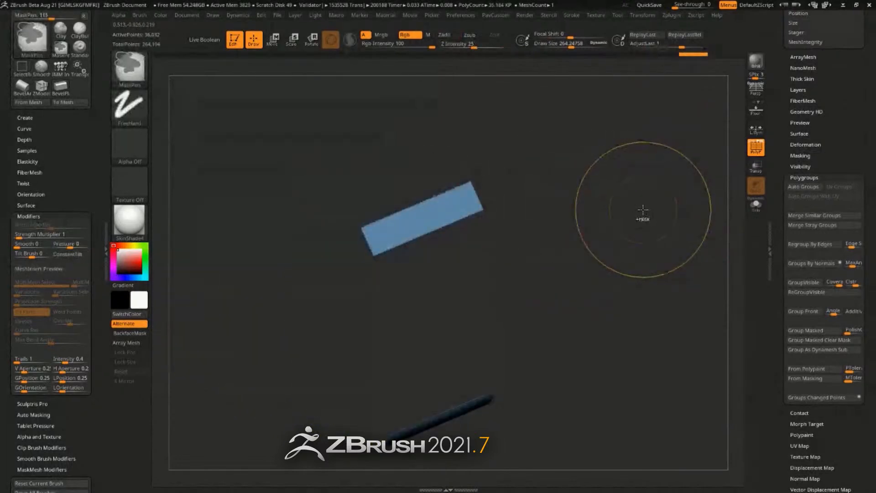
left_click(800, 155)
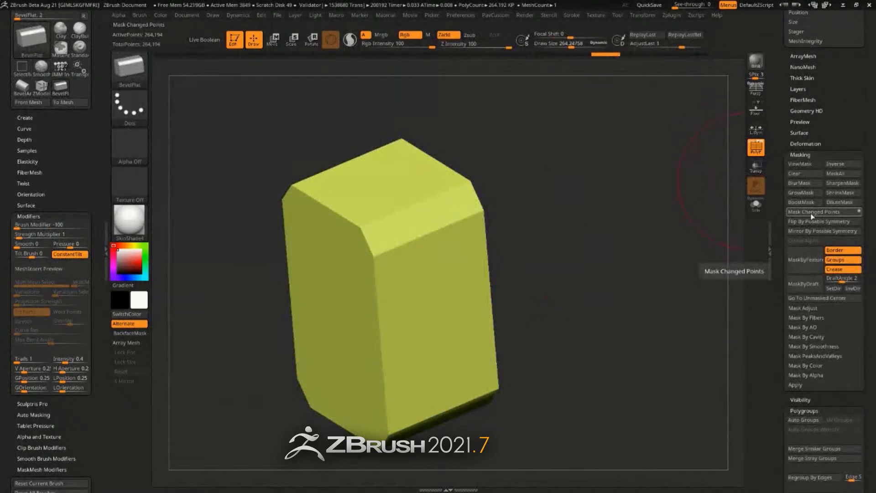
left_click(837, 212)
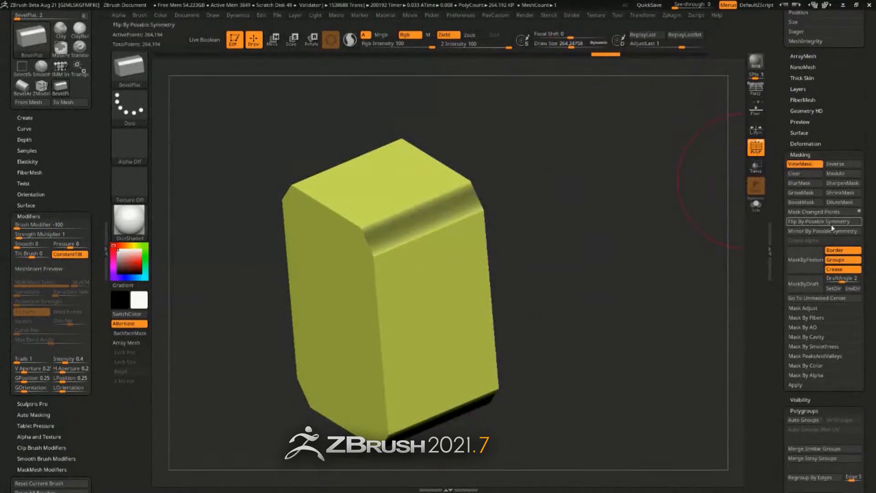
- Strengthen the soft mask on the upper bevel with BoostMask until it is solid
mouse_move(556, 200)
left_mouse_down("alt")
mouse_move(590, 240)
mouse_move(587, 223)
left_mouse_up("alt")
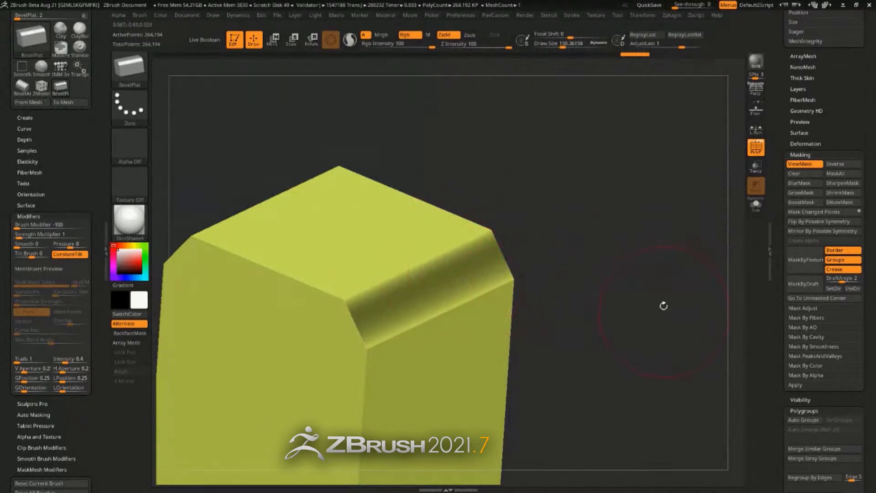
left_click(801, 202)
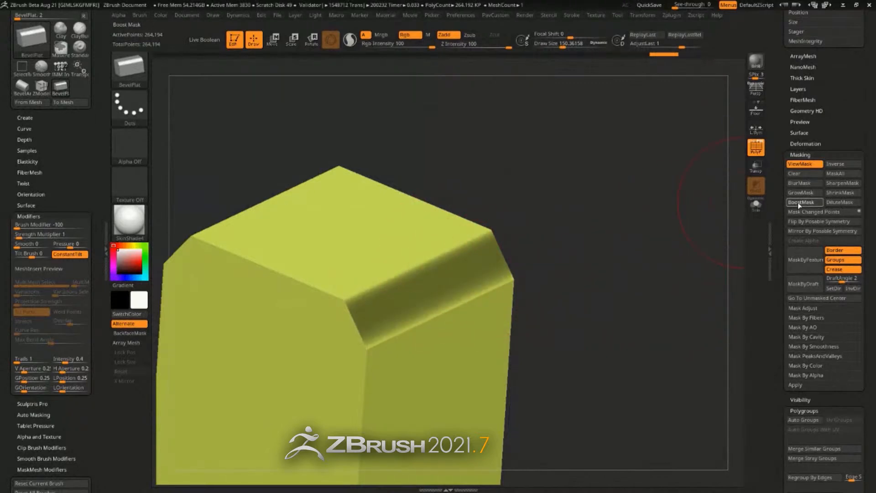
left_click(801, 203)
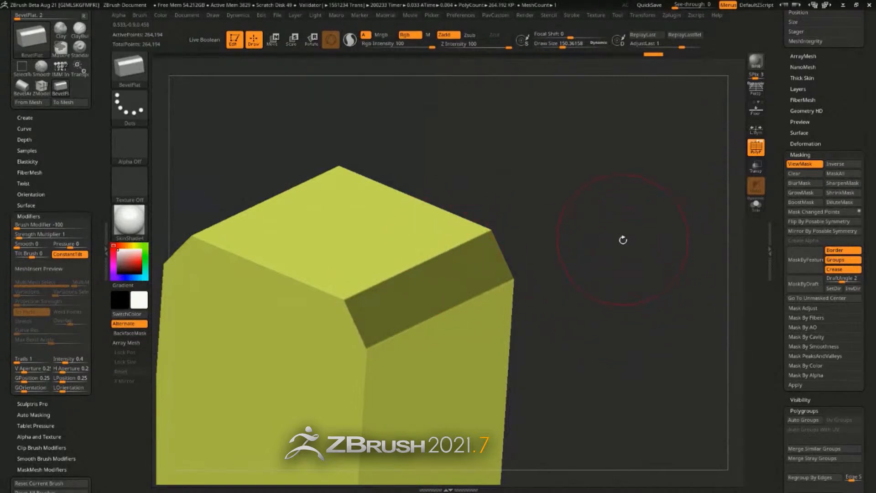
- Replace the boosted mask with a hard-edged one by switching the Mask Changed Points mode and masking the bevel again
key("ctrl")
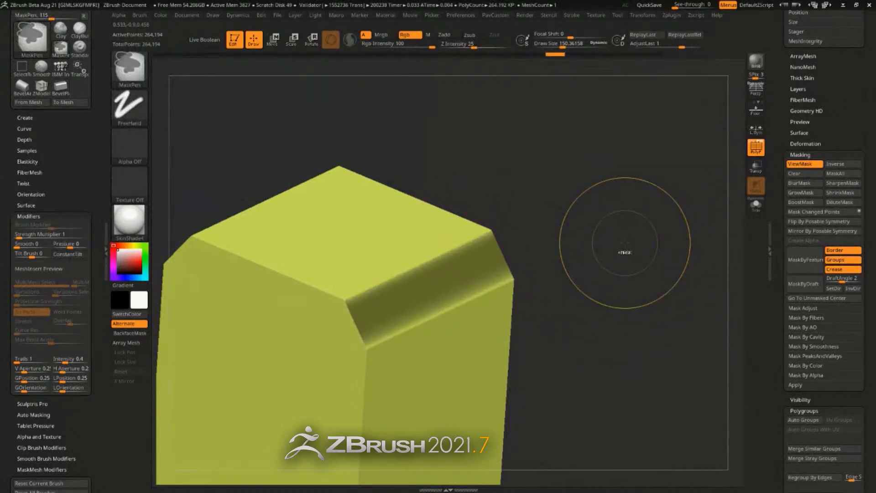
key("ctrl+h")
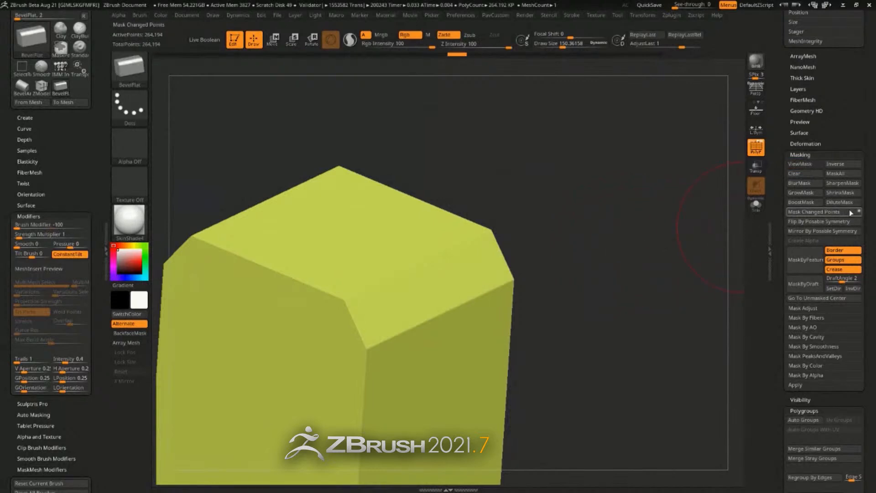
left_click_drag(613, 346, 635, 333)
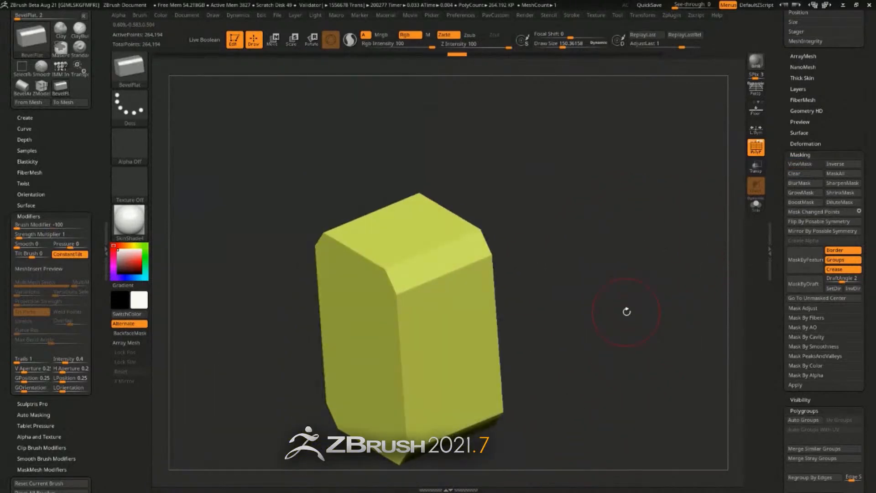
left_click(806, 214)
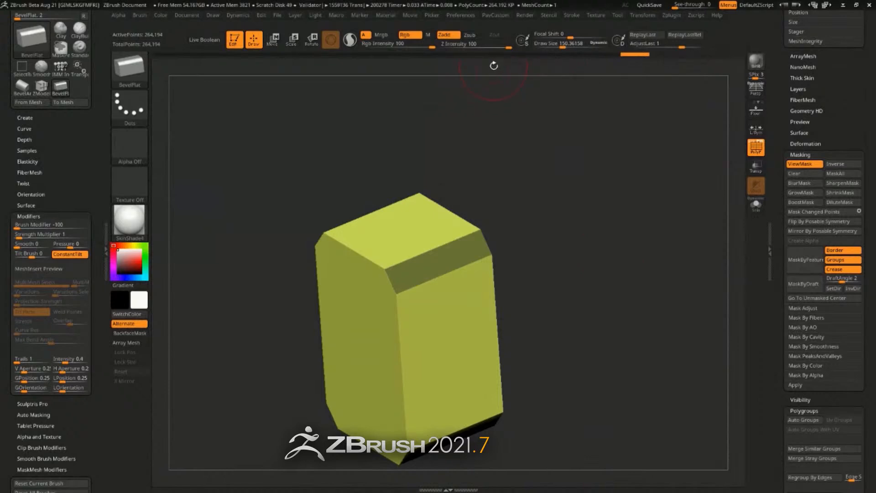
- Turn the masked bevel into its own polygroup and check it by isolating that group
mouse_move(602, 232)
left_mouse_down()
mouse_move(572, 264)
mouse_move(548, 256)
mouse_move(598, 251)
mouse_move(570, 285)
mouse_move(598, 290)
left_mouse_up()
key("ctrl+w")
left_click(459, 261, "ctrl+shift")
left_click(554, 249, "ctrl+shift")
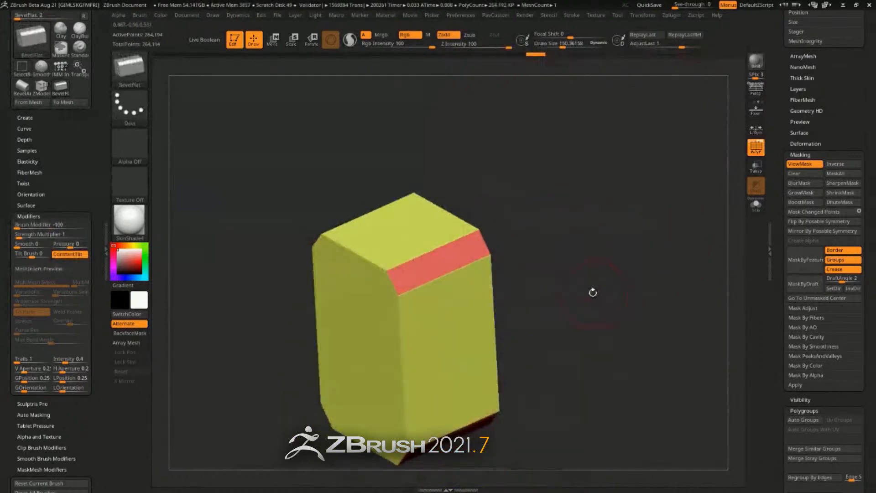
- Undo the polygroup, mask and bevel back to the plain block
key("ctrl+z")
key("ctrl+z")
key("ctrl+z")
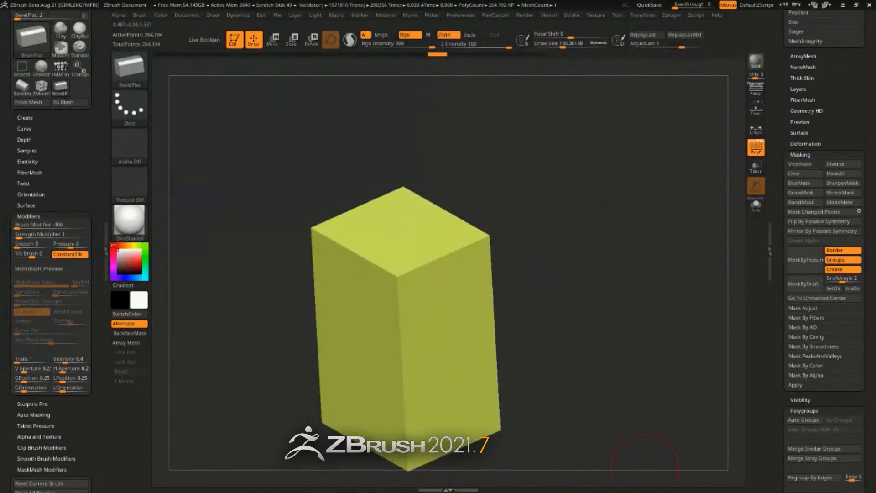
- Switch to the BevelArc brush and set its Brush Modifier to 50
left_click_drag(609, 198, 570, 233)
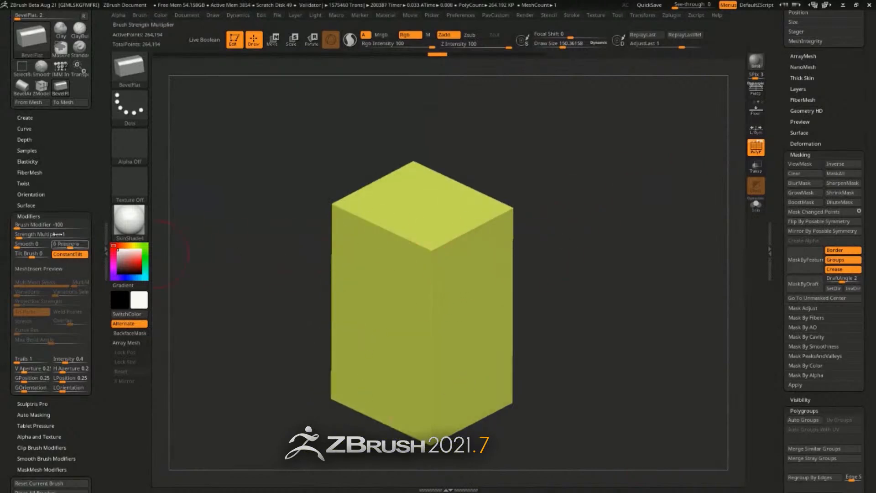
left_click_drag(54, 173, 44, 235)
left_click_drag(174, 215, 529, 243)
key("b")
key("b")
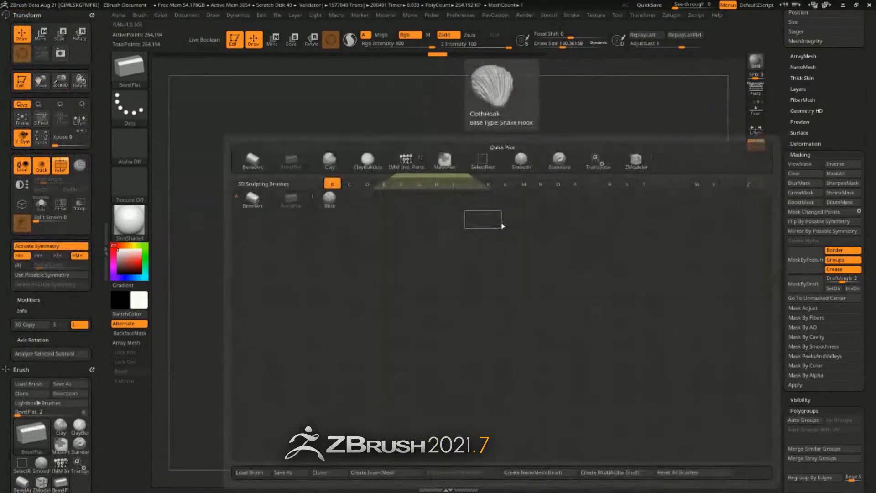
key("a")
scroll(92, 296, "down", 6)
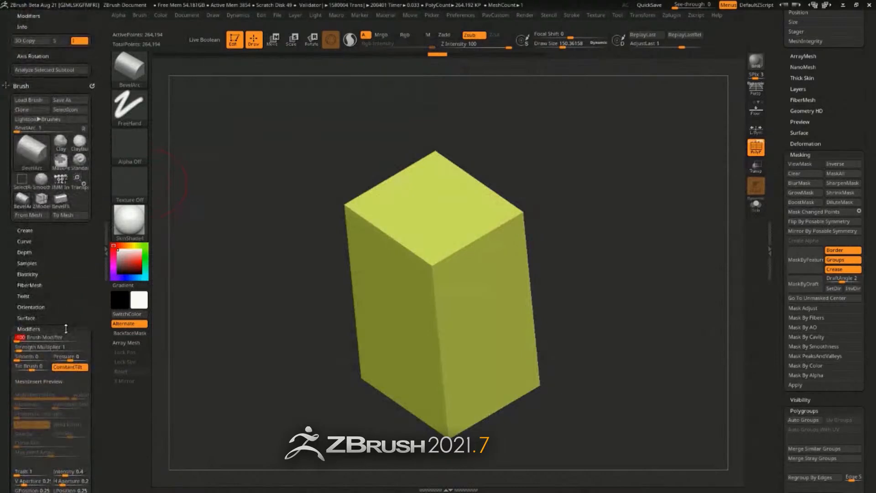
- Increase the draw size to about 353 and round the block's upper front edge with BevelArc
key("s")
left_click_drag(568, 187, 590, 205, "alt")
mouse_move(466, 238)
left_mouse_down()
mouse_move(493, 281)
mouse_move(430, 260)
left_mouse_up()
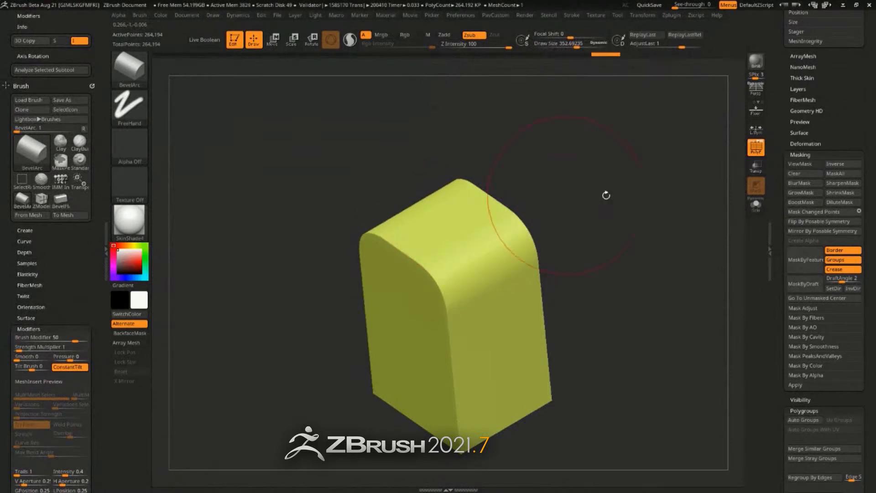
- Mask the block, leaving three stacked rectangular patches unmasked along the vertical edges with thin masked strips between them
left_click_drag(606, 196, 618, 229)
left_click_drag(550, 256, 492, 374, "ctrl")
mouse_move(610, 262)
left_mouse_down()
mouse_move(581, 270)
mouse_move(568, 293)
mouse_move(483, 315)
mouse_move(483, 297)
mouse_move(470, 302)
left_mouse_up()
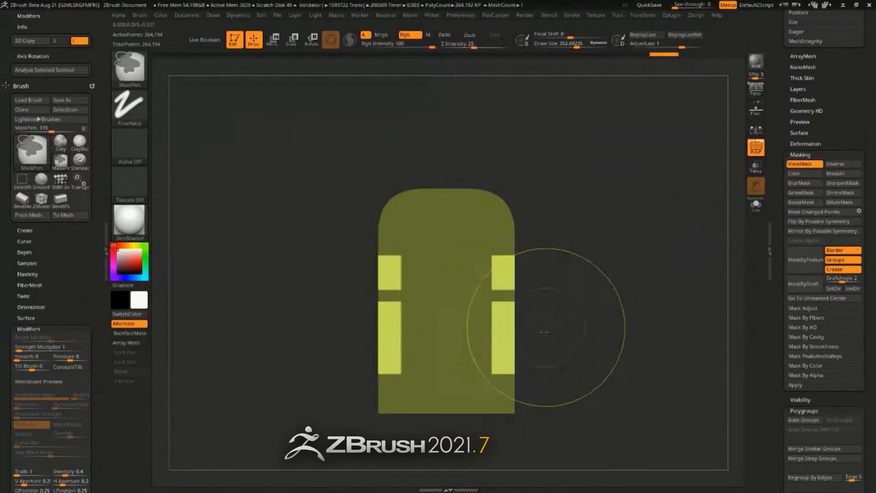
mouse_move(543, 332)
left_mouse_down("ctrl")
mouse_move(482, 358)
mouse_move(482, 347)
left_mouse_up("ctrl")
- Switch to BevelFlat and cut flat bevels into the unmasked patches along the vertical edge at a draw size of about 285
mouse_move(576, 278)
left_mouse_down()
mouse_move(624, 256)
mouse_move(671, 174)
mouse_move(661, 238)
mouse_move(607, 216)
mouse_move(594, 247)
left_mouse_up()
key("b")
key("b")
key("f")
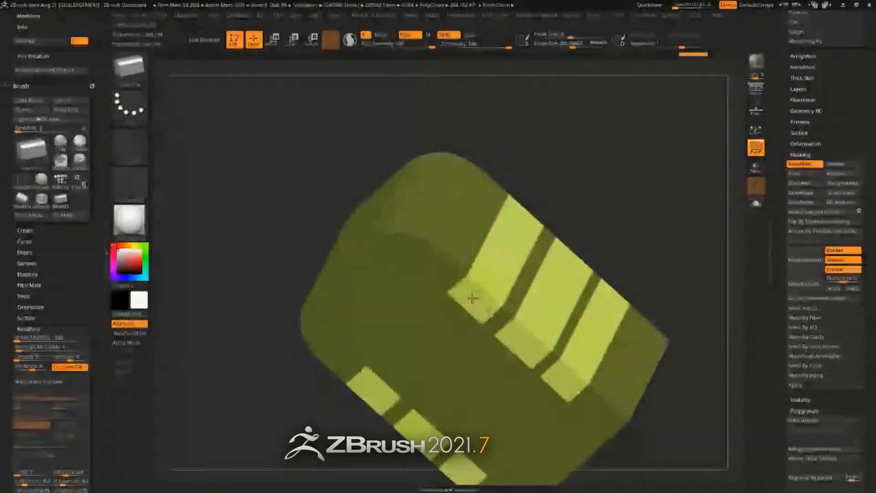
mouse_move(471, 302)
left_mouse_down()
mouse_move(468, 293)
mouse_move(526, 306)
mouse_move(625, 357)
left_mouse_up()
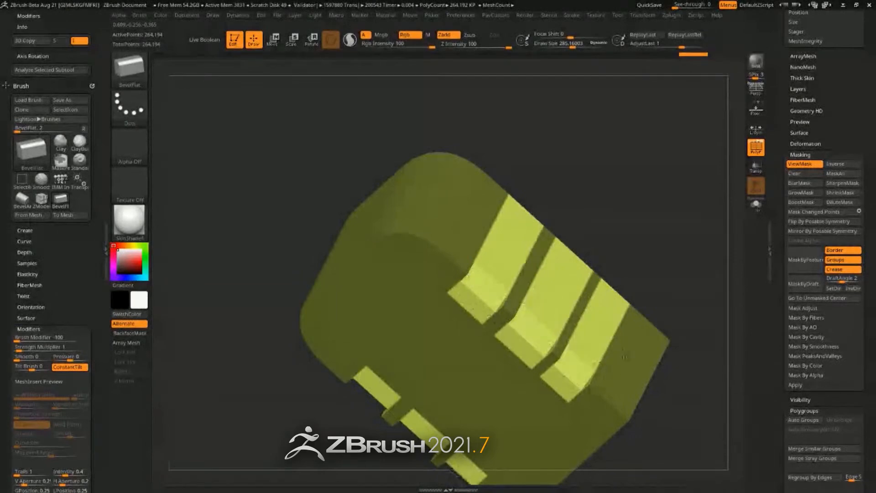
- Invert the mask so that the flat-bevelled notches are protected instead of the rest of the block
left_click_drag(603, 215, 669, 242)
key("ctrl+h")
key("ctrl+h")
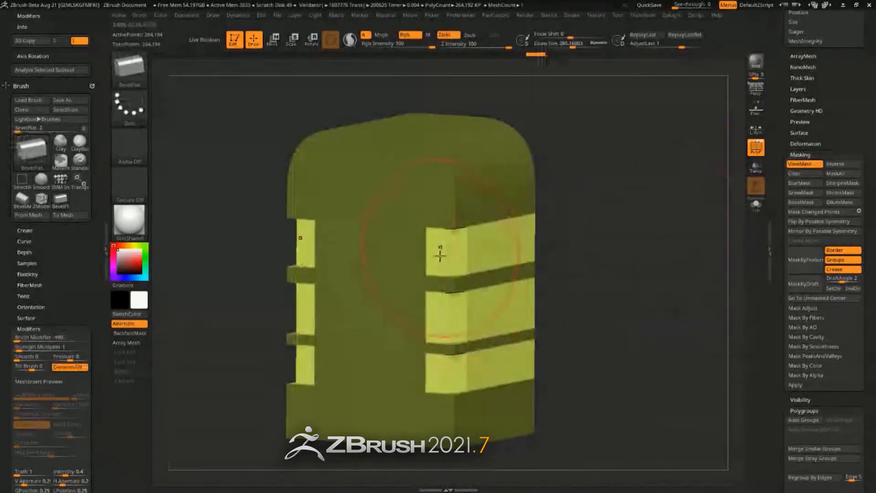
left_click(634, 242, "ctrl")
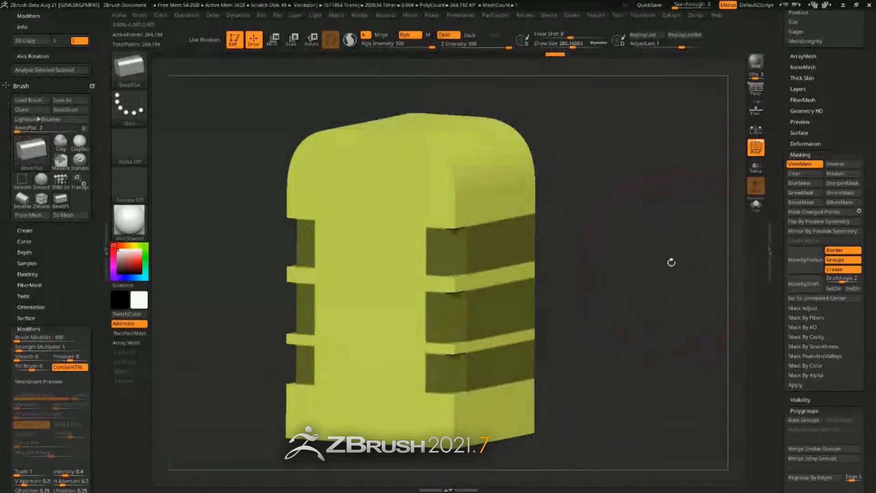
- Switch to BevelArc with a draw size of about 177 and round the vertical edge between and below the notches
key("b")
key("b")
key("a")
left_click_drag(645, 267, 668, 201)
left_click_drag(658, 201, 552, 209)
key("s")
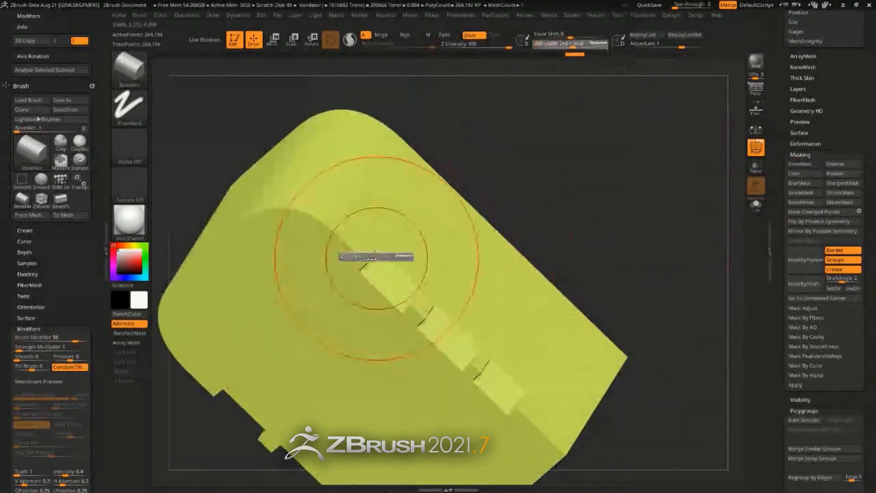
left_click_drag(393, 250, 379, 250)
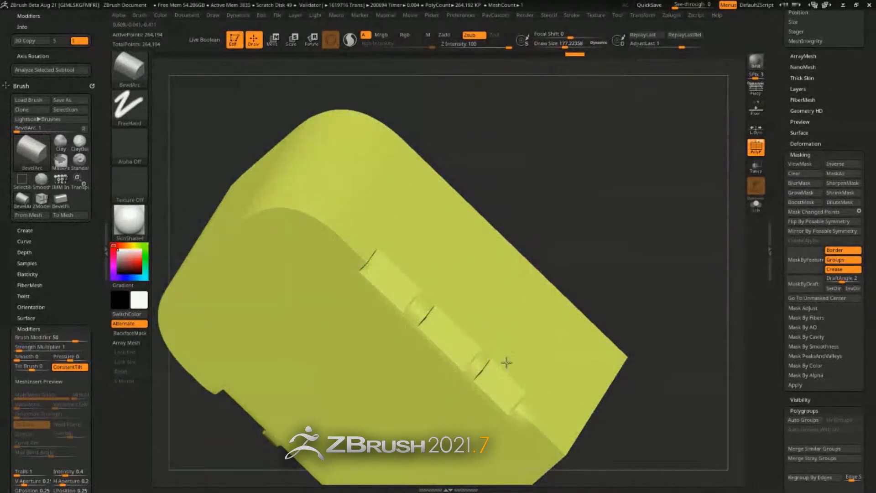
left_click_drag(507, 363, 572, 386)
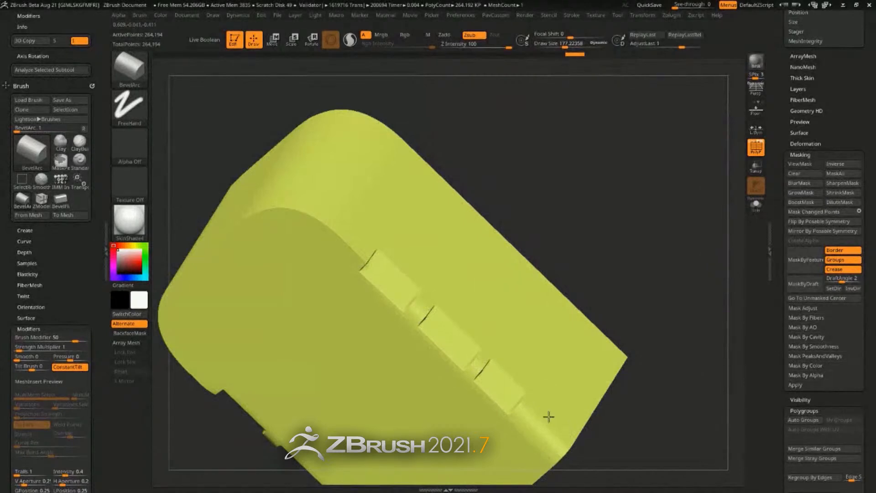
- Mask the block except for a narrow vertical strip running over the rounded top and alongside the notches
mouse_move(583, 246)
left_mouse_down()
mouse_move(655, 268)
mouse_move(633, 234)
mouse_move(614, 258)
mouse_move(619, 236)
mouse_move(606, 235)
left_mouse_up()
key("s")
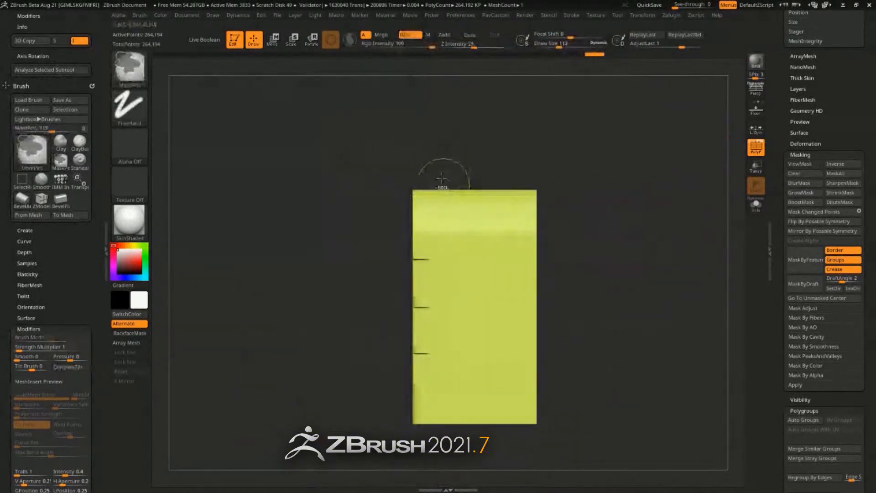
left_click_drag(444, 154, 456, 465, "ctrl")
left_click_drag(612, 283, 623, 254)
- Switch to BevelFlat with a draw size of about 219, carve a groove along the unmasked strip and clear the mask
key("b")
left_click(616, 167)
left_click_drag(615, 215, 463, 246, "shift")
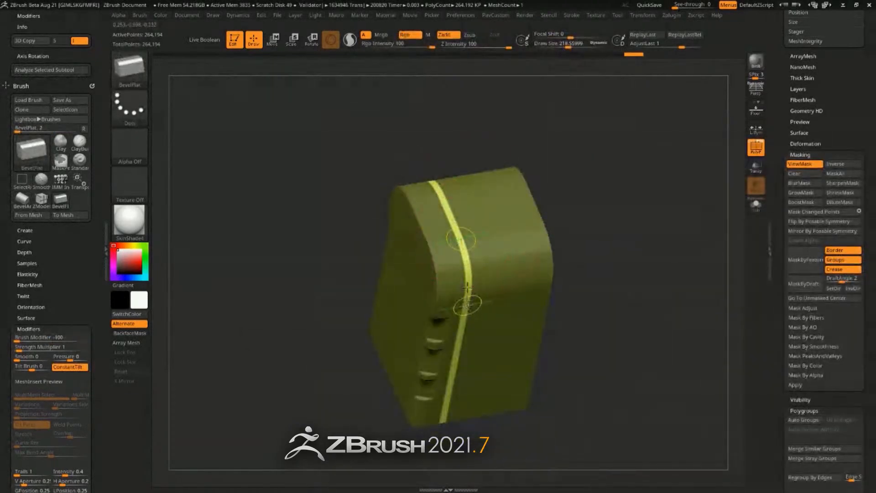
mouse_move(467, 287)
left_mouse_down()
mouse_move(460, 231)
mouse_move(479, 205)
left_mouse_up()
left_click_drag(589, 219, 633, 231, "shift")
mouse_move(653, 311)
left_mouse_down("alt")
mouse_move(634, 233)
mouse_move(655, 260)
mouse_move(642, 233)
mouse_move(680, 258)
mouse_move(624, 256)
left_mouse_up("alt")
left_click(655, 259, "ctrl")
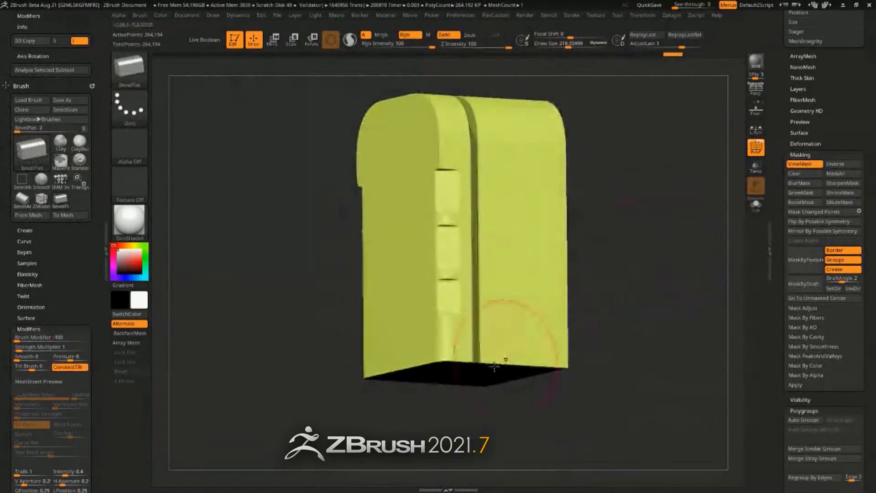
- Bevel the block's bottom front edge flat across the groove and level the groove on the front face with BevelFlat
right_click_drag(505, 354, 501, 323)
left_click_drag(502, 328, 442, 334)
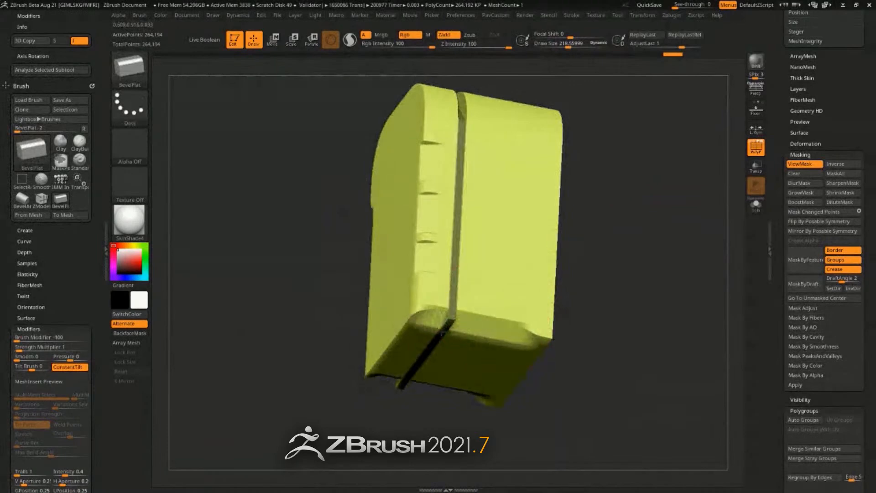
key("ctrl+z")
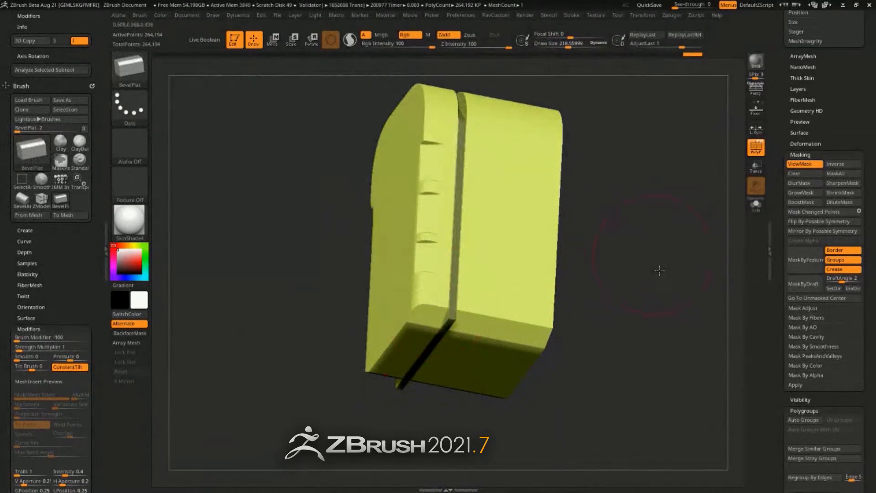
mouse_move(660, 271)
left_mouse_down("shift")
mouse_move(642, 275)
mouse_move(598, 233)
mouse_move(610, 314)
mouse_move(644, 290)
left_mouse_up("shift")
key("ctrl+h")
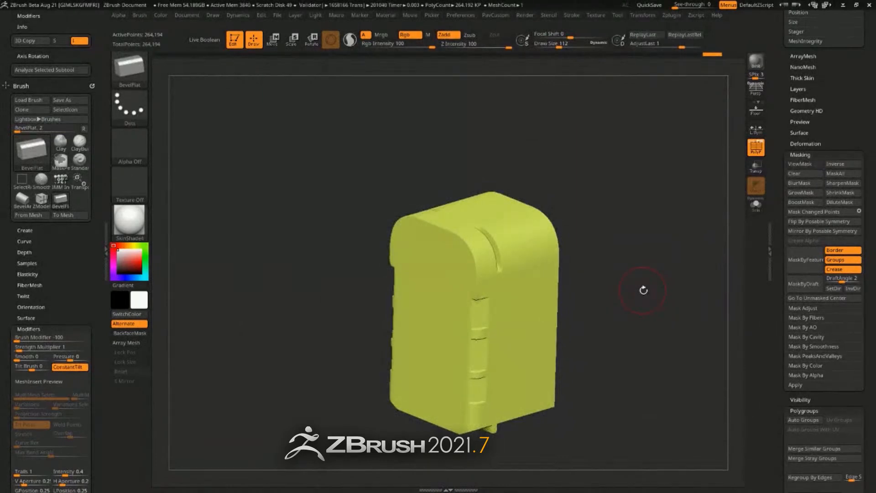
left_click_drag(568, 197, 587, 221)
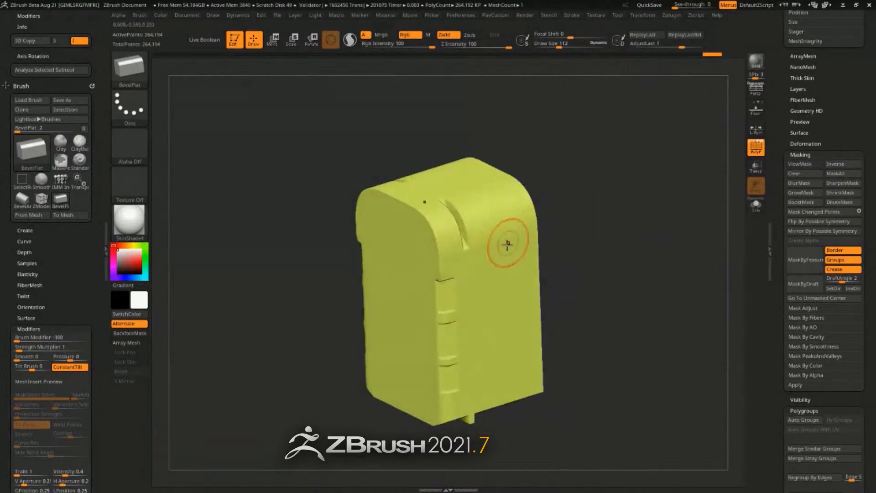
- Switch to the Standard brush and assign the points changed since before the groove to a new polygroup with Groups Changed Points
key("b")
key("s")
key("t")
left_click_drag(612, 253, 657, 250)
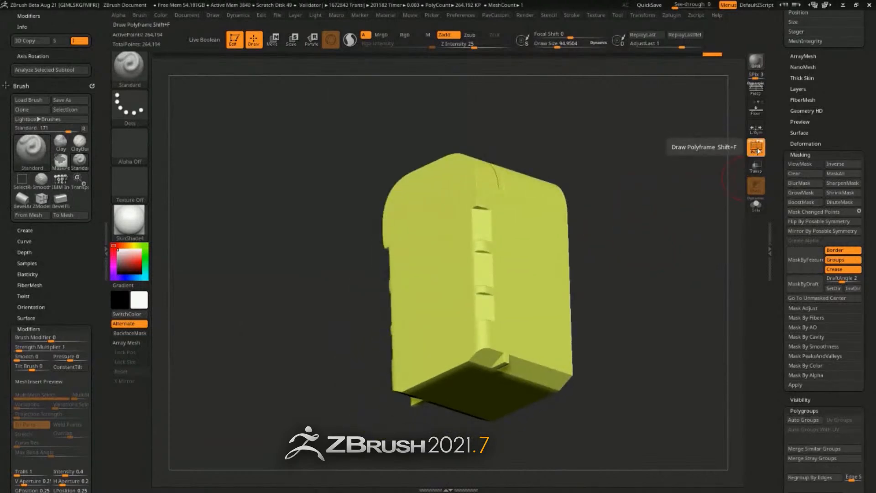
scroll(768, 177, "down", 5)
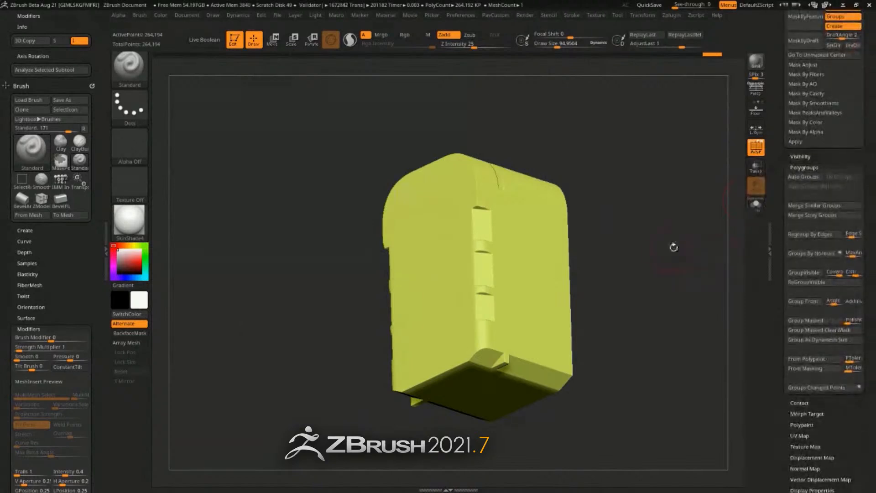
mouse_move(702, 60)
left_mouse_down()
mouse_move(660, 67)
mouse_move(630, 58)
mouse_move(720, 57)
left_mouse_up()
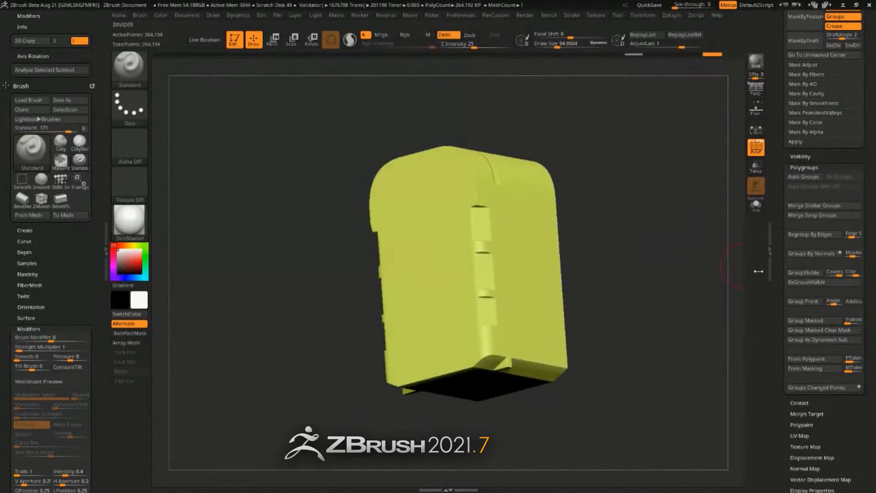
left_click_drag(758, 271, 711, 329)
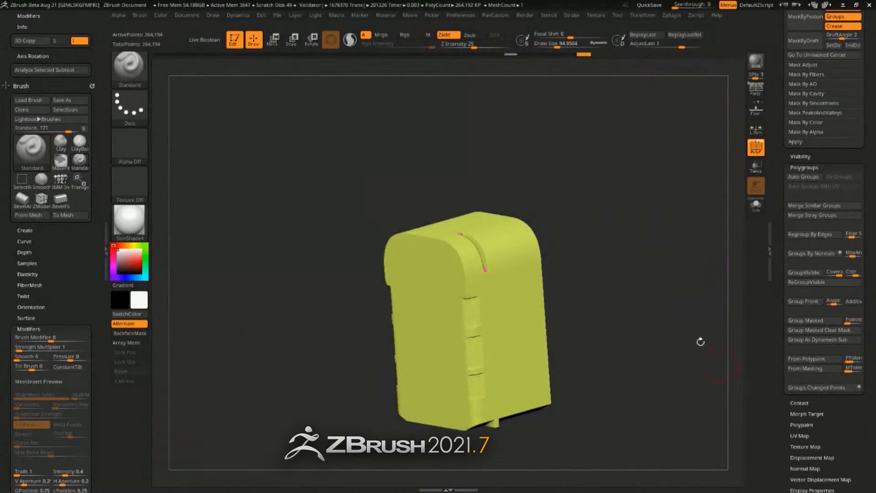
left_click_drag(654, 238, 635, 244)
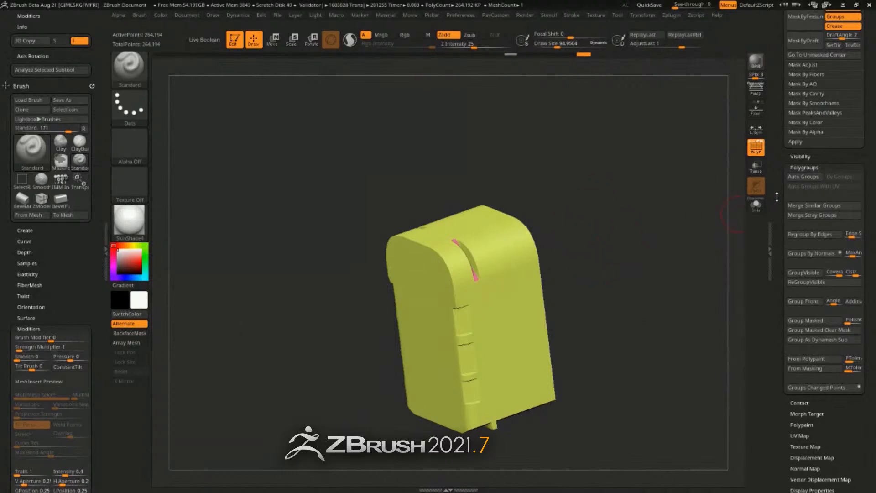
- Switch to the mechanical bison tool, frame it in view and hide its Samples folder
scroll(777, 197, "up", 10)
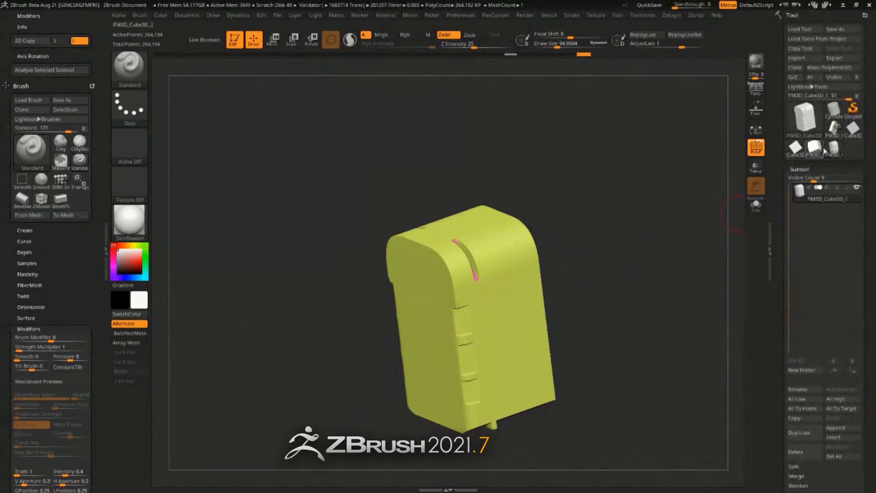
left_click(824, 150)
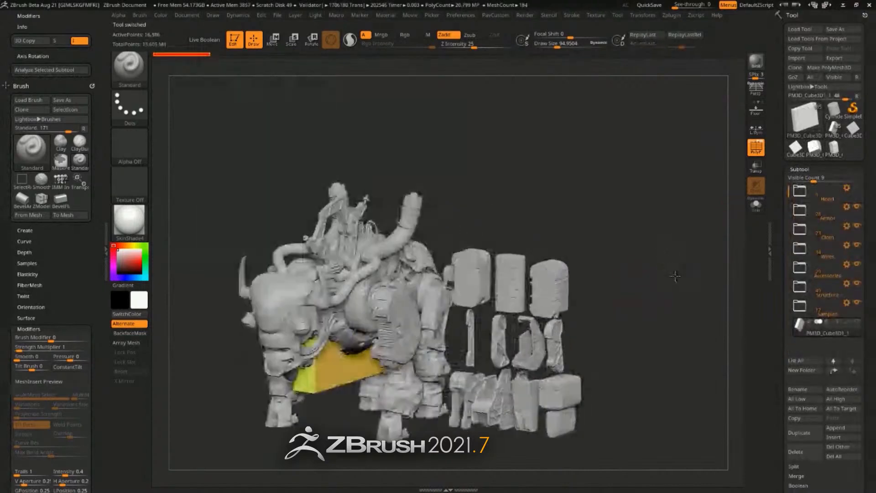
key("f")
left_click(858, 303)
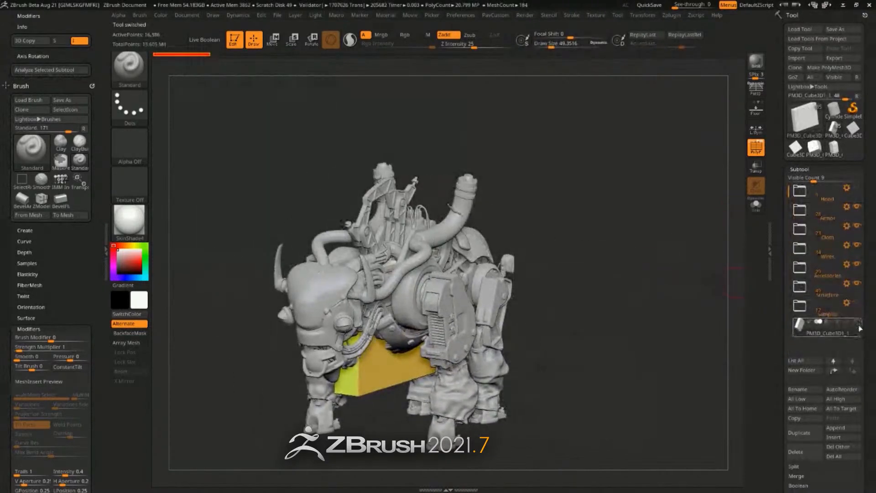
- Show only the Structure folder of the bison and examine the mechanical frame parts
left_click(857, 284, "shift")
left_click(851, 295)
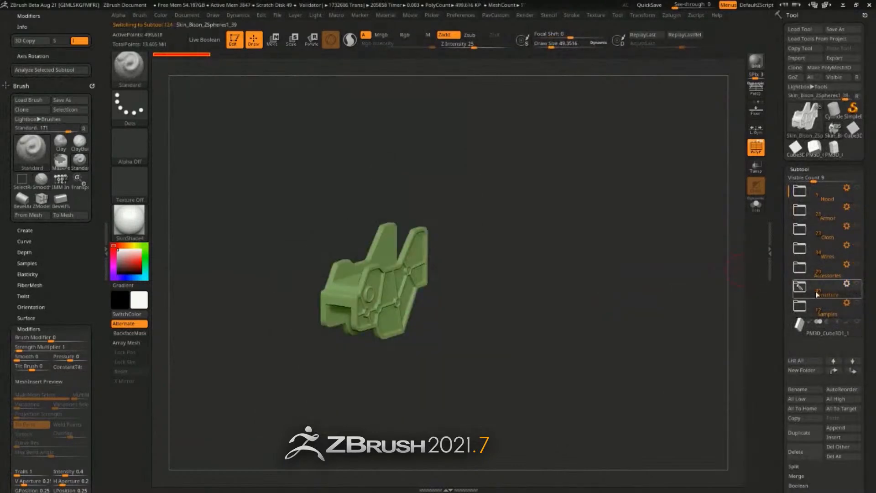
left_click(800, 288)
left_click(857, 302)
left_click_drag(659, 288, 627, 261, "shift")
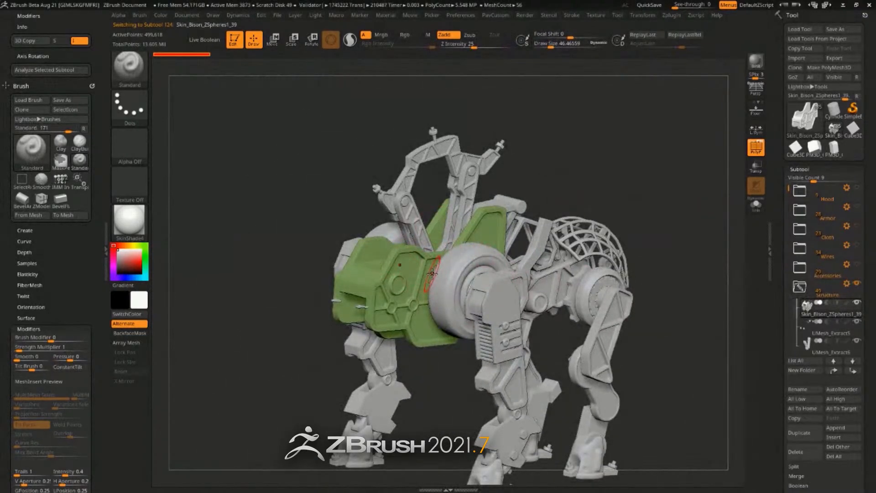
left_click_drag(643, 142, 603, 128)
left_click_drag(653, 178, 591, 176, "alt")
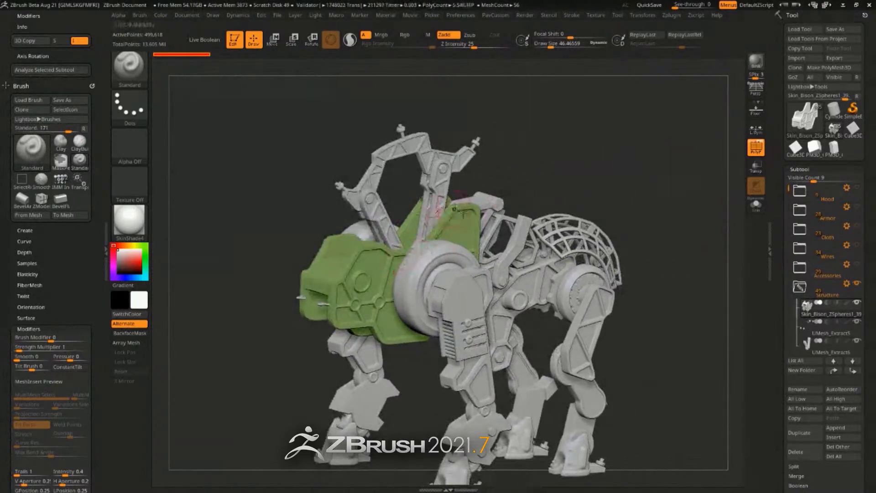
left_click_drag(663, 193, 644, 215)
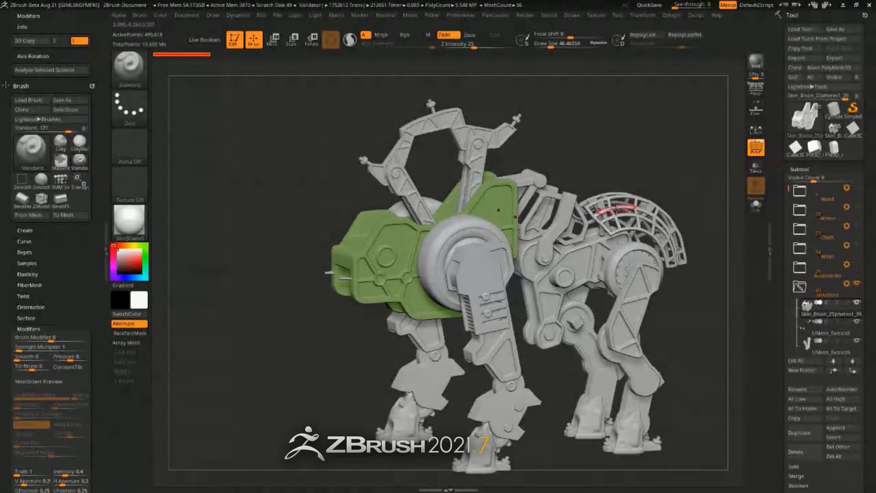
- Collapse the Structure folder, select the PM3D_Cube3D1_1 subtool and display its polyframe wireframe from the side
left_click(803, 288)
left_click_drag(790, 191, 789, 210)
left_click(827, 319)
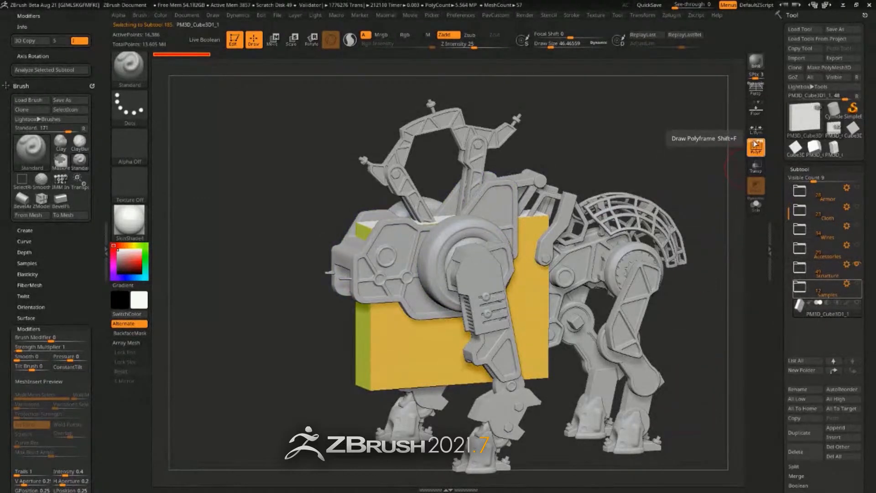
left_click(754, 142)
mouse_move(675, 235)
left_mouse_down("shift")
mouse_move(625, 237)
mouse_move(473, 213)
left_mouse_up("shift")
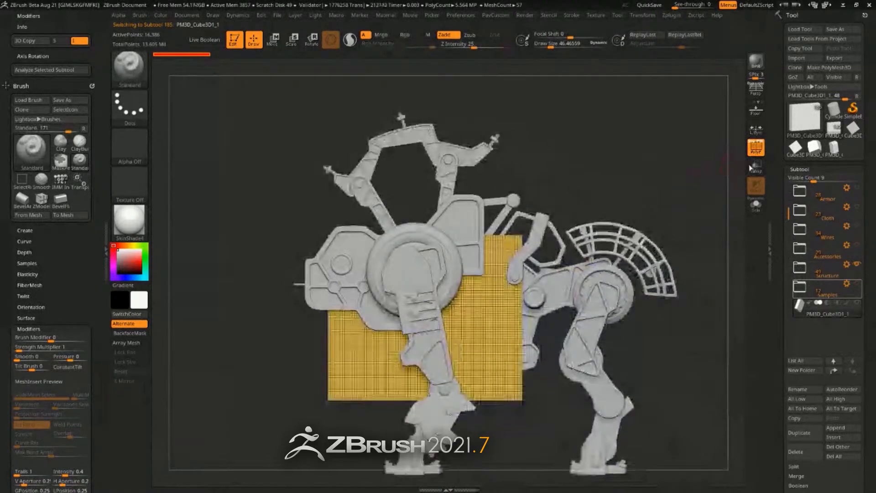
- Turn on ghost transparency for the surrounding parts and isolate the cube with Solo mode
left_click(756, 166)
key("s")
left_click_drag(653, 211, 648, 211)
mouse_move(650, 206)
left_mouse_down("alt")
mouse_move(663, 195)
mouse_move(656, 185)
left_mouse_up("alt")
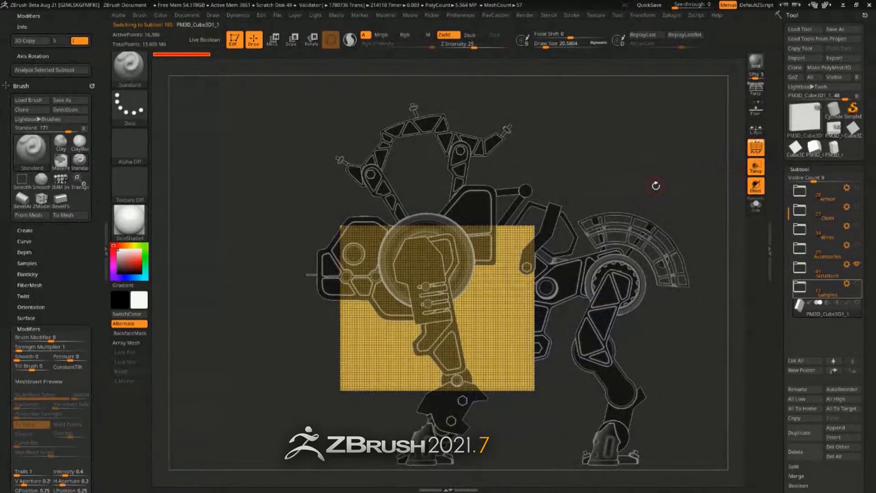
left_click(756, 206)
left_click_drag(688, 208, 666, 221)
left_click_drag(687, 169, 423, 225, "alt")
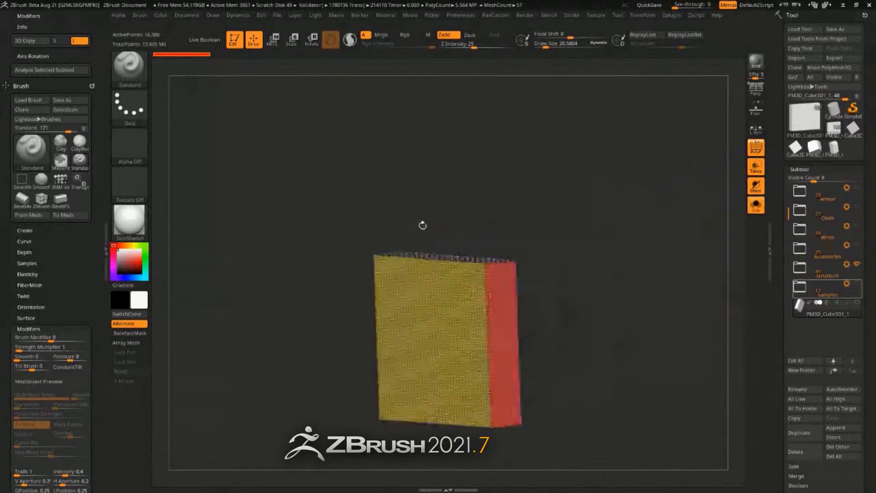
- Enlarge the draw size to about 44 and turn off the polyframe on the isolated cube, facing its front
key("bracketright")
key("bracketright")
left_click_drag(614, 218, 633, 214)
left_click(754, 148)
left_click_drag(714, 157, 670, 202, "shift")
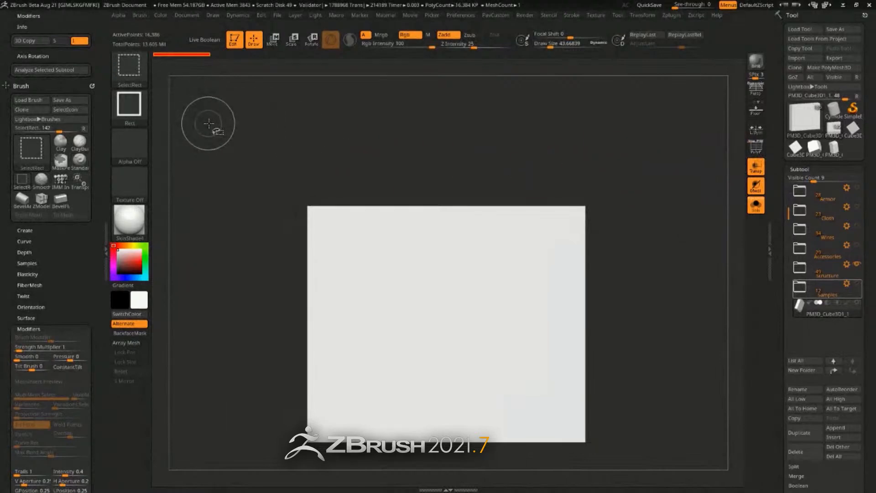
- Switch the selection brush to TrimCurve and turn the polyframe back on for the front-facing cube
key("ctrl+shift")
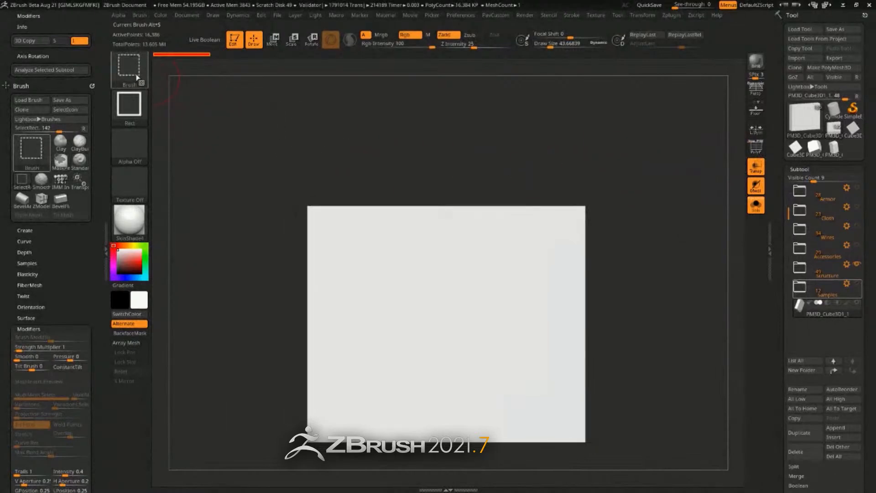
left_click(136, 77)
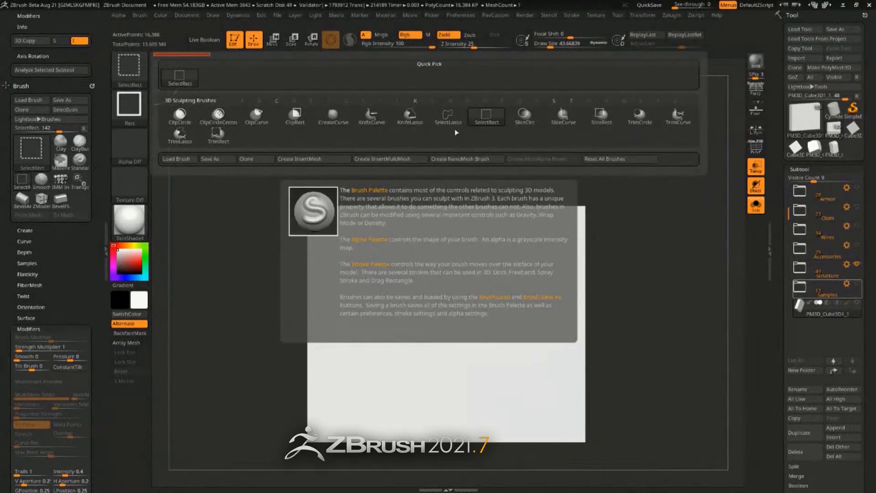
left_click(679, 117)
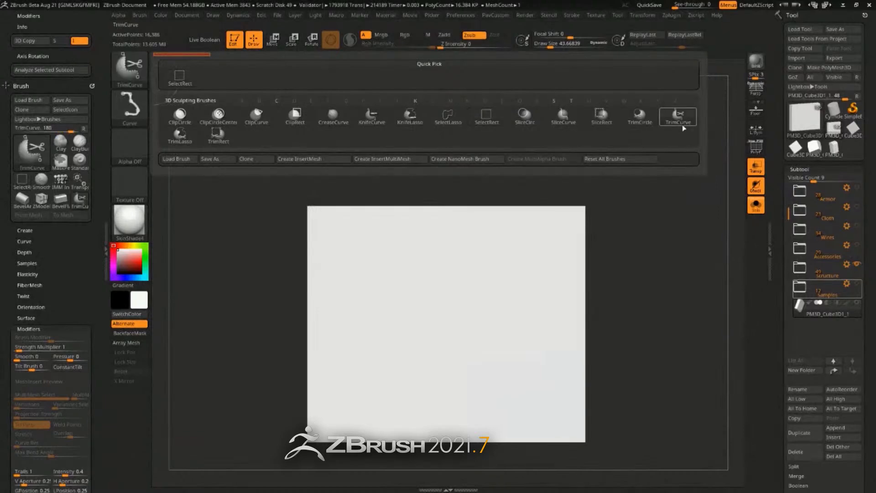
left_click_drag(648, 230, 717, 200)
left_click(752, 151)
left_click_drag(735, 170, 639, 208)
- Trim off one upper corner of the cube with a straight diagonal TrimCurve cut and compare the history states before and after it
key("ctrl+shift")
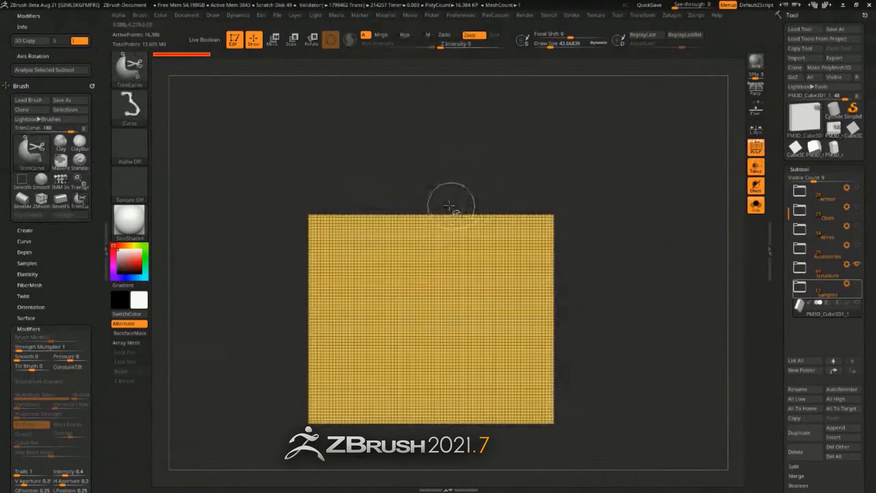
left_click_drag(431, 179, 602, 365, "ctrl+shift")
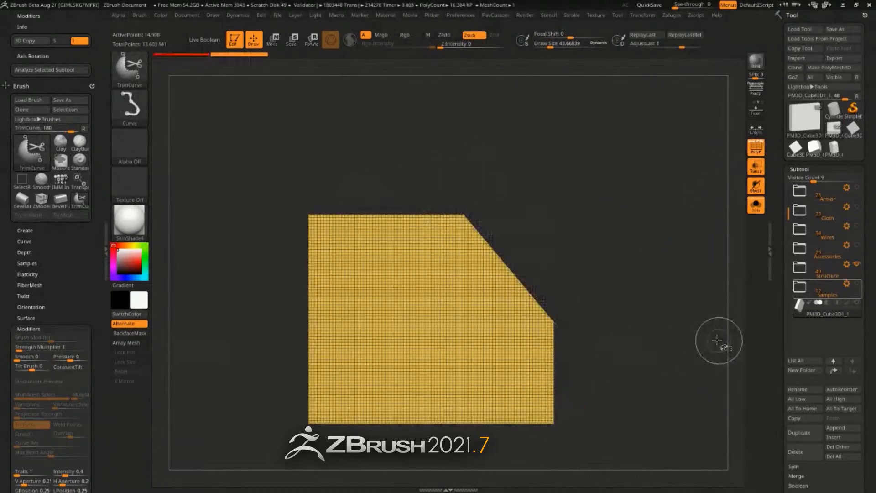
left_click(198, 55, "ctrl")
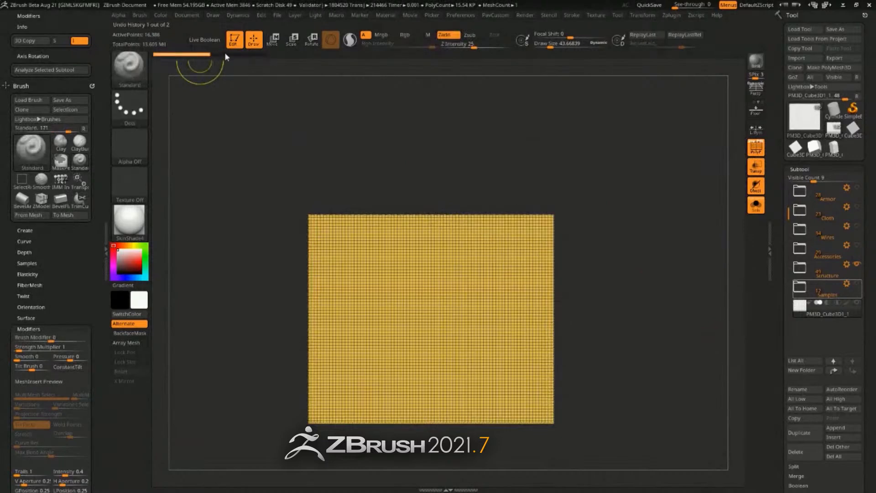
left_click(224, 53)
left_click(206, 55, "ctrl")
left_click(224, 54)
- Inspect the trimmed corner from an angle and undo the diagonal cut
left_click_drag(521, 121, 628, 237)
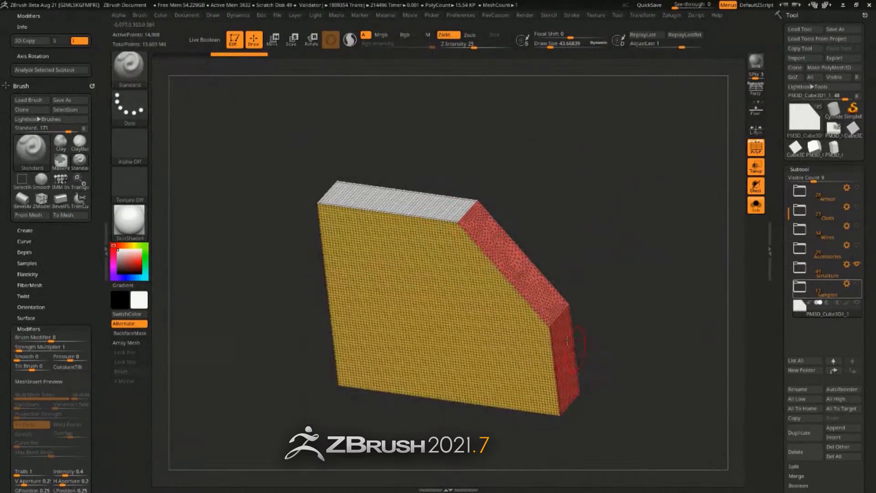
mouse_move(601, 237)
left_mouse_down()
mouse_move(620, 250)
mouse_move(646, 237)
mouse_move(575, 189)
mouse_move(622, 265)
mouse_move(632, 242)
left_mouse_up()
key("ctrl+z")
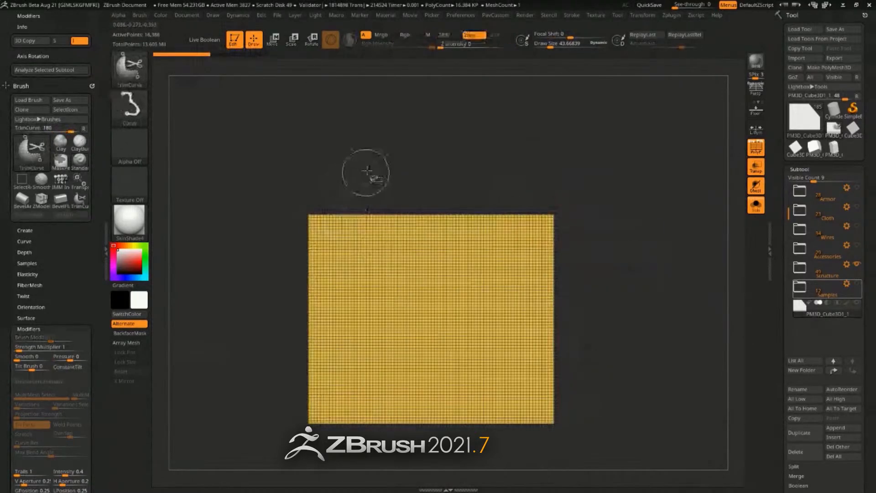
- Trim into the cube's top with a TrimCurve stroke that runs down into the front face and turns a sharp corner
left_click_drag(368, 169, 366, 296, "ctrl+shift")
mouse_move(448, 290)
left_mouse_down("ctrl+shift")
mouse_move(460, 326)
mouse_move(457, 317)
mouse_move(577, 133)
mouse_move(584, 178)
left_mouse_up("ctrl+shift")
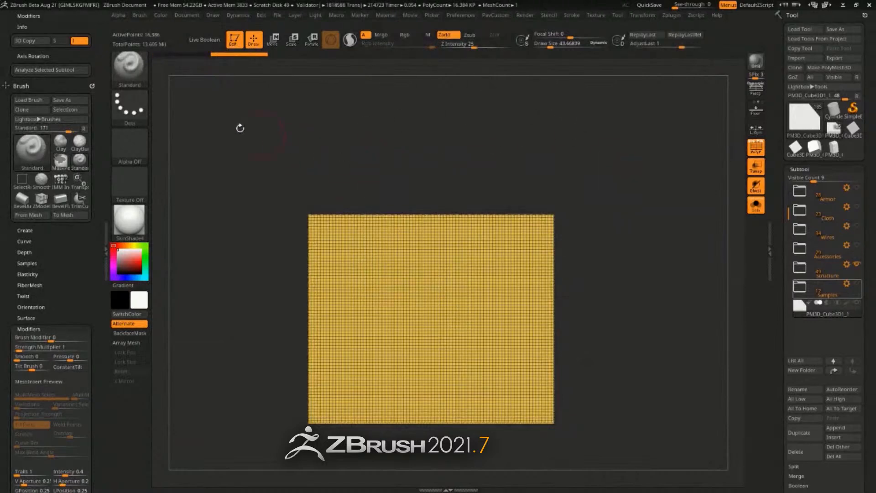
key("ctrl+shift")
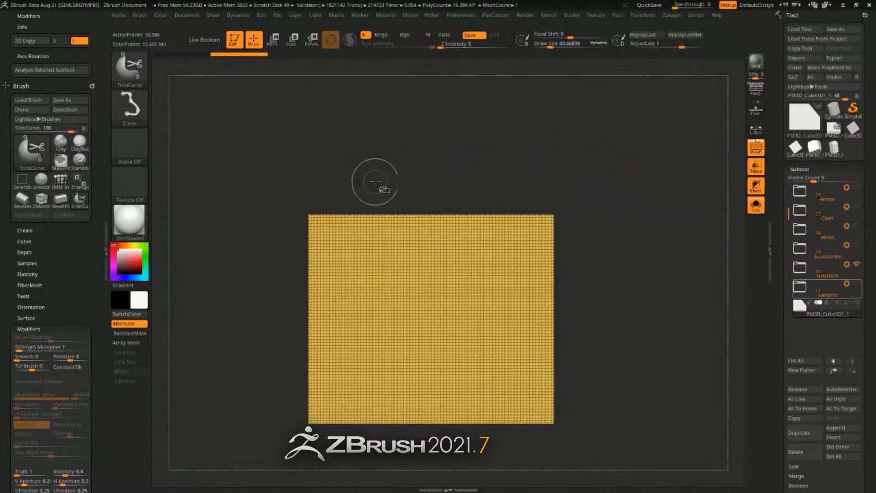
mouse_move(367, 157)
left_mouse_down("ctrl+shift")
mouse_move(379, 229)
mouse_move(473, 227)
mouse_move(410, 232)
mouse_move(364, 275)
left_mouse_up("ctrl+shift")
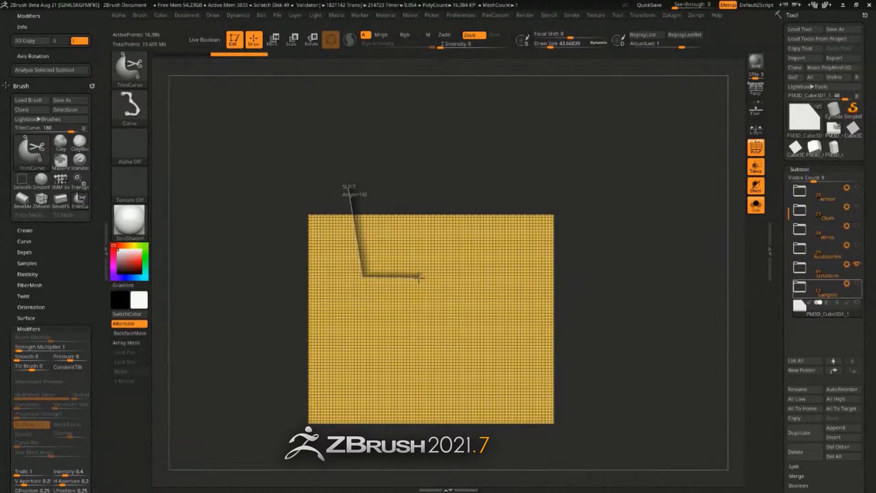
- Try a stepped and wavy TrimCurve cut down one side of the block, and undo it
mouse_move(419, 276)
left_mouse_down("ctrl+shift")
mouse_move(421, 339)
mouse_move(456, 366)
mouse_move(480, 408)
mouse_move(515, 428)
mouse_move(527, 449)
left_mouse_up("ctrl+shift")
left_click_drag(605, 189, 441, 273)
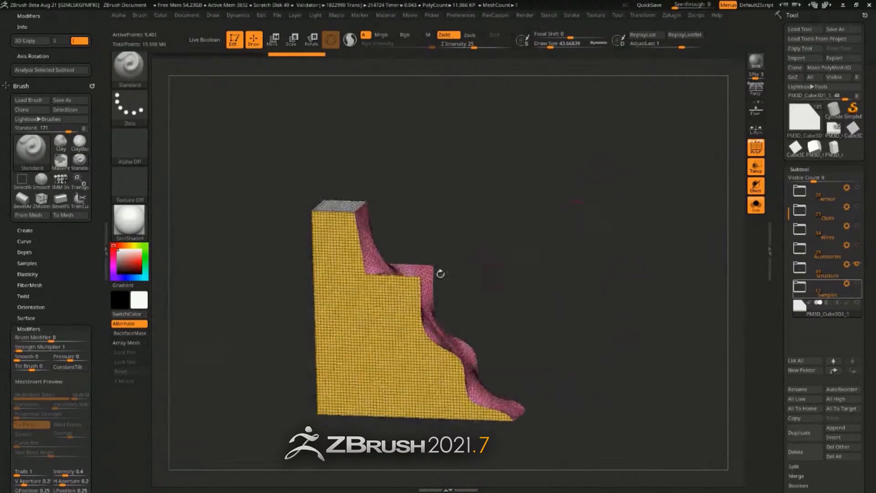
left_click_drag(480, 316, 400, 269)
left_click_drag(581, 223, 614, 176)
key("ctrl+z")
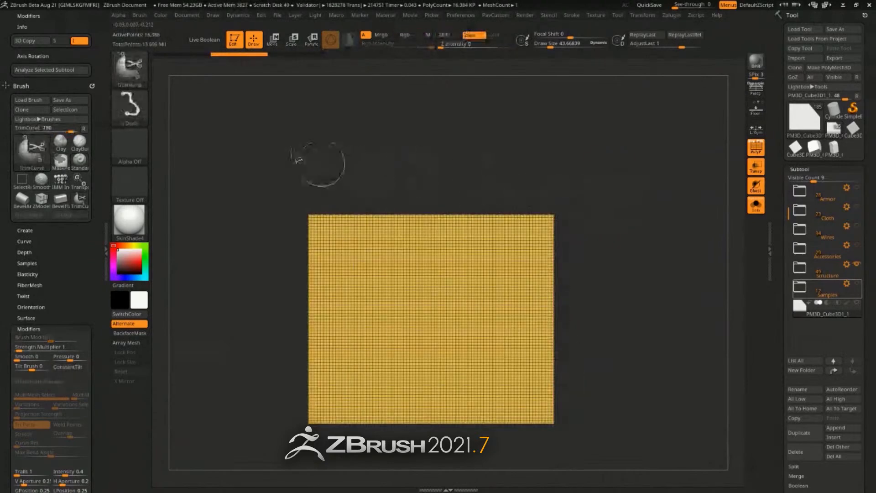
- Cut the block into a two-step stair profile with the KnifeCurve brush
key("ctrl+shift+b")
left_click(372, 115)
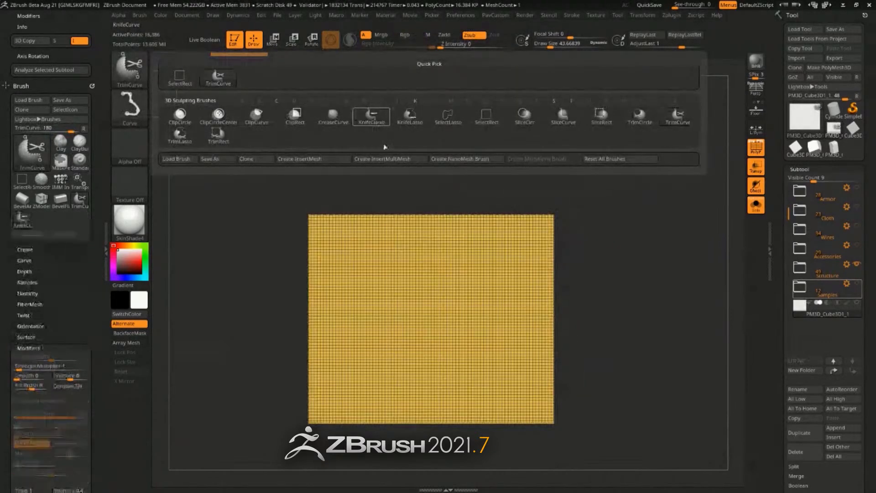
left_click_drag(359, 176, 360, 284, "ctrl+shift")
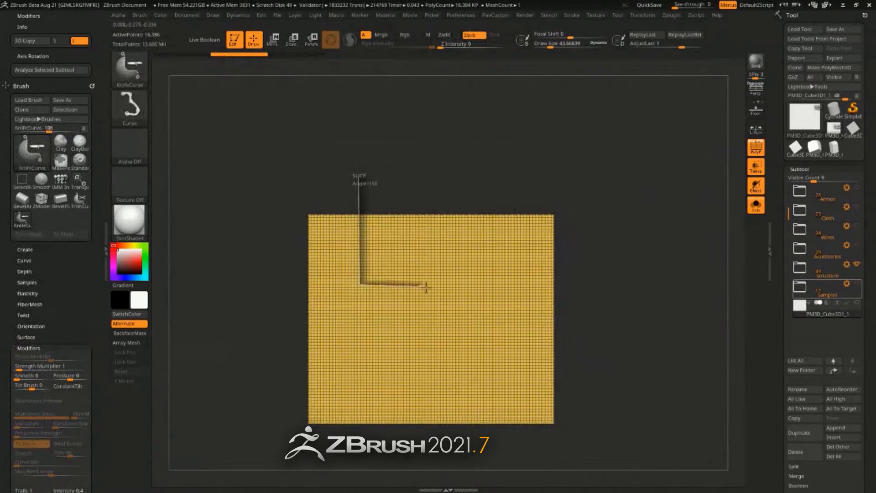
mouse_move(428, 286)
left_mouse_down("ctrl+shift")
mouse_move(428, 376)
mouse_move(561, 379)
left_mouse_up("ctrl+shift")
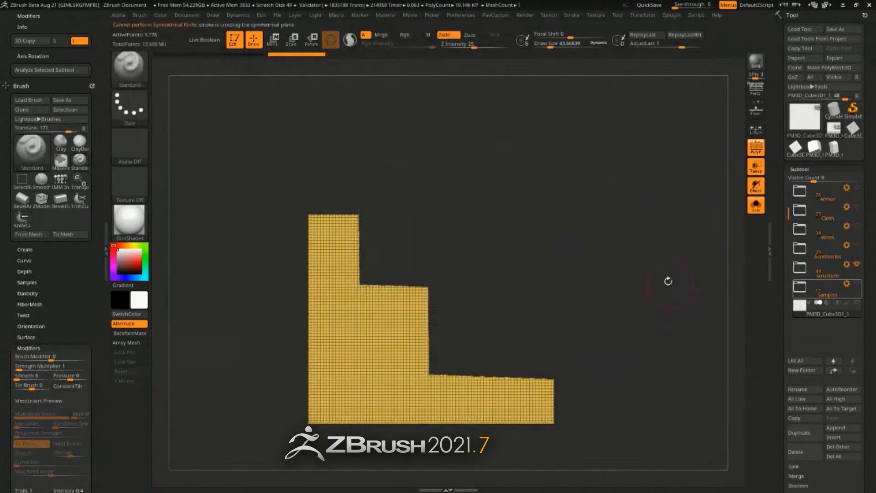
left_click_drag(662, 246, 525, 283)
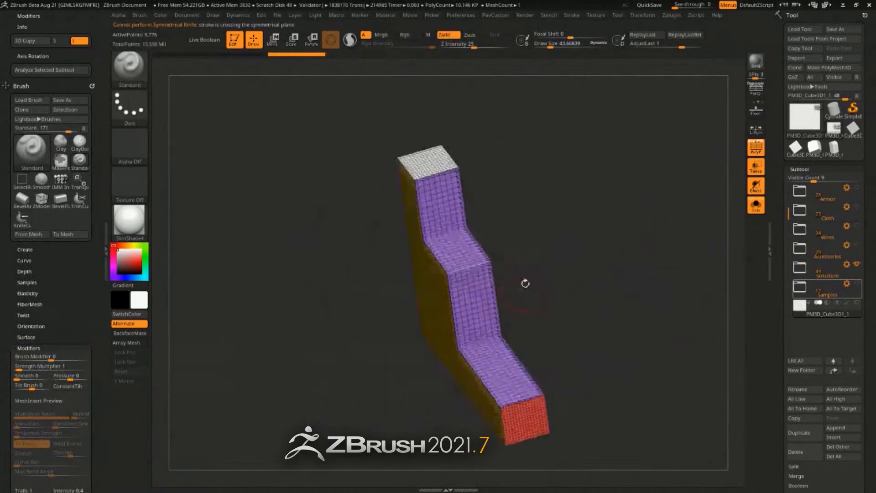
left_click_drag(539, 236, 581, 300, "alt")
left_click_drag(626, 319, 612, 288, "alt")
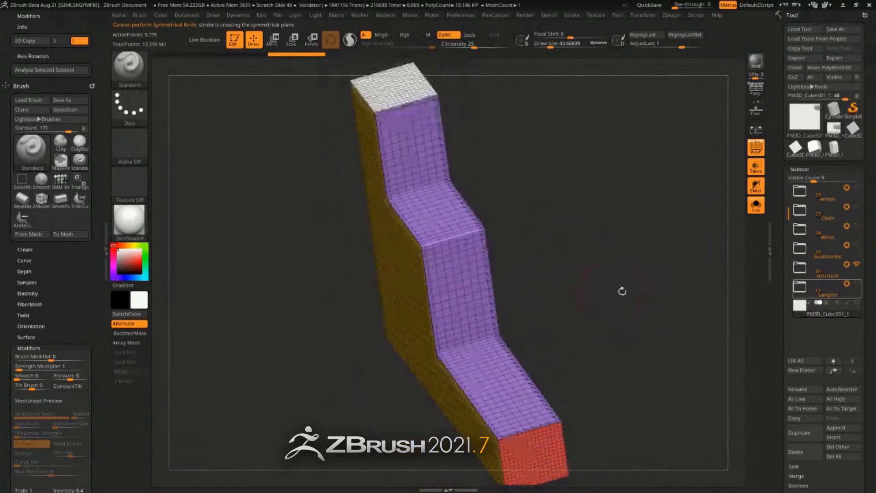
- Duplicate the stair-shaped block and keep only the polygroup of its cut stair surface in the copy
left_click(810, 440)
left_click(473, 261, "ctrl+shift")
key("2")
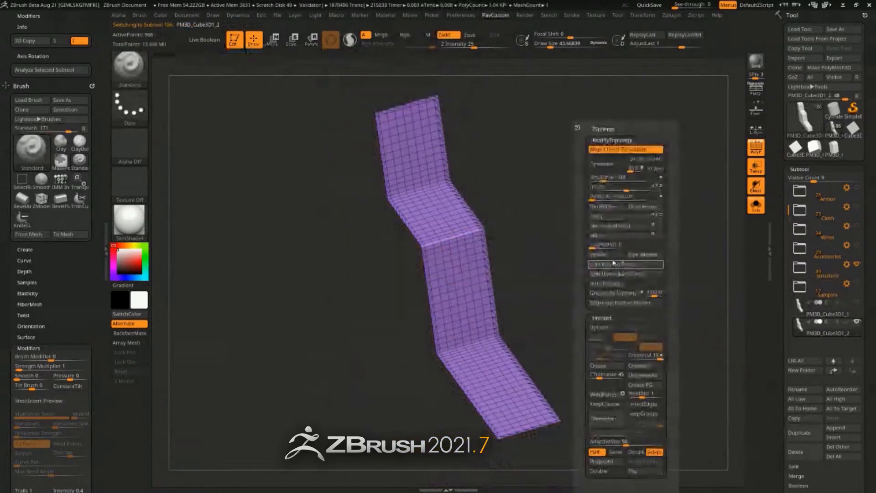
- Mark a rectangular patch of polygons with ZModeler, running over the middle step's edge and down its riser
left_click_drag(554, 230, 574, 268, "alt")
key("b")
key("z")
key("m")
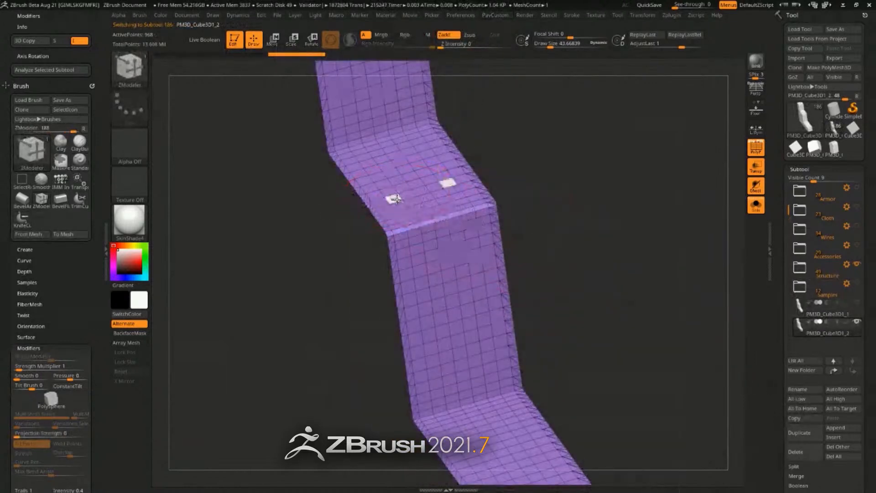
key("2")
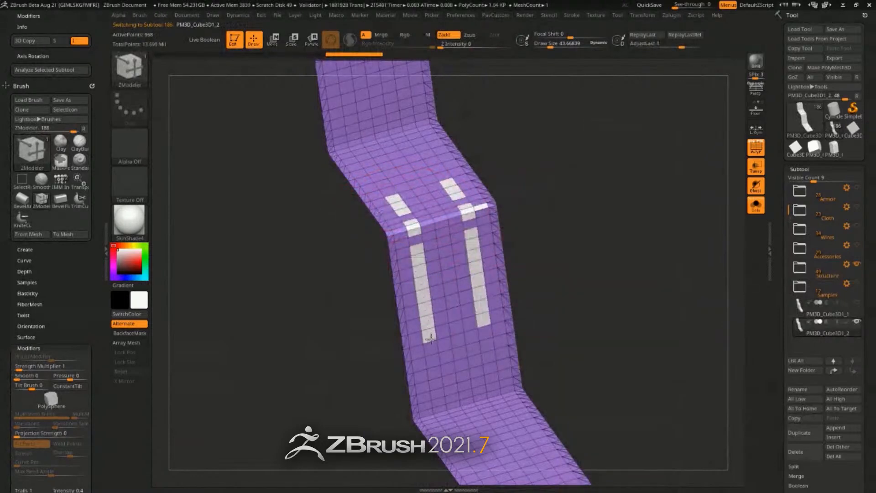
left_click(439, 216, "alt")
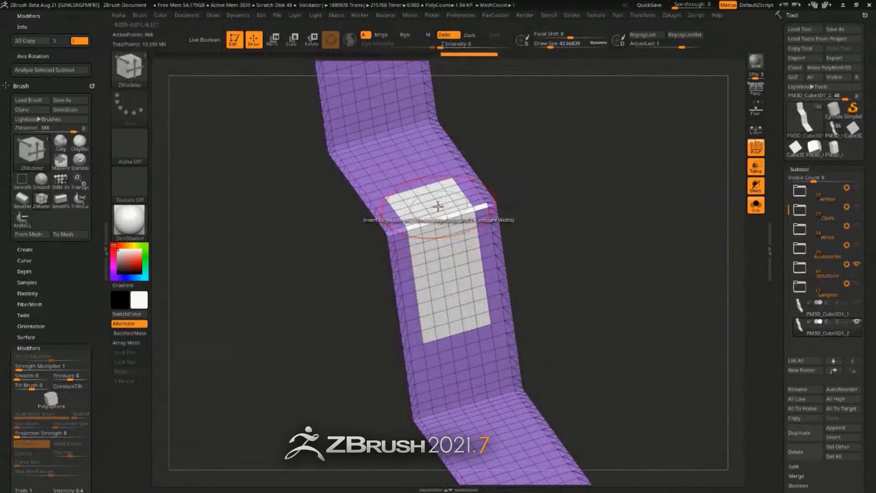
- Isolate the marked patch and delete the hidden polygons, including the stray sliver beside the bend
right_click_drag(550, 210, 548, 187, "ctrl")
left_click(440, 221, "ctrl+shift")
key("2")
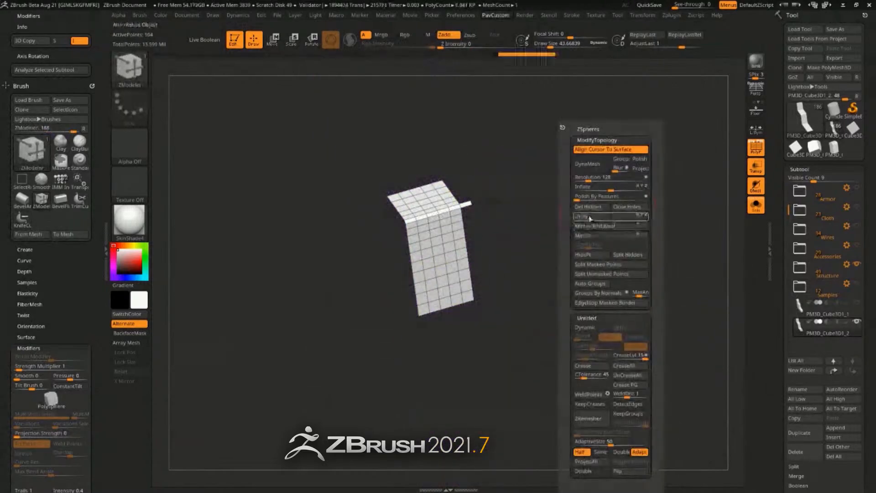
left_click(588, 207)
right_click_drag(520, 219, 530, 188, "ctrl")
left_click_drag(525, 178, 491, 207, "ctrl+shift")
key("2")
left_click(560, 208)
- Thicken the bent patch into a solid strip with ZModeler QMesh, targeting Polygroup All
right_click_drag(516, 219, 474, 232)
key("space")
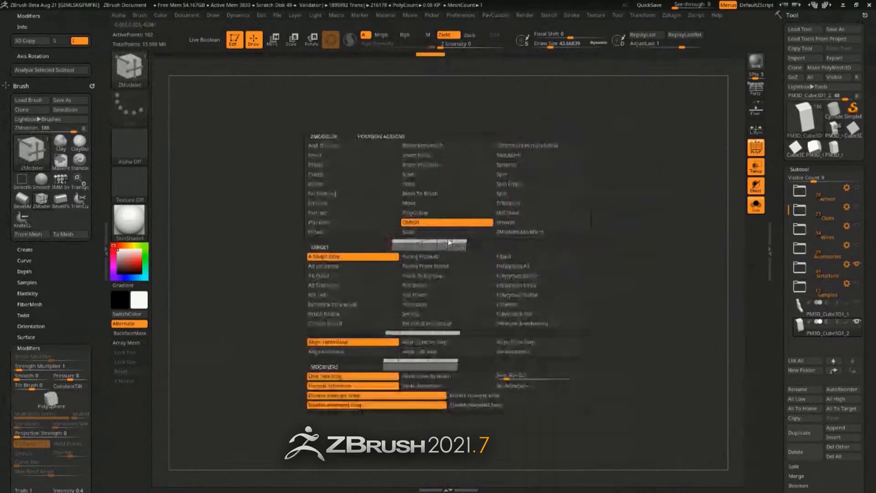
left_click(517, 266)
left_click_drag(446, 239, 457, 244)
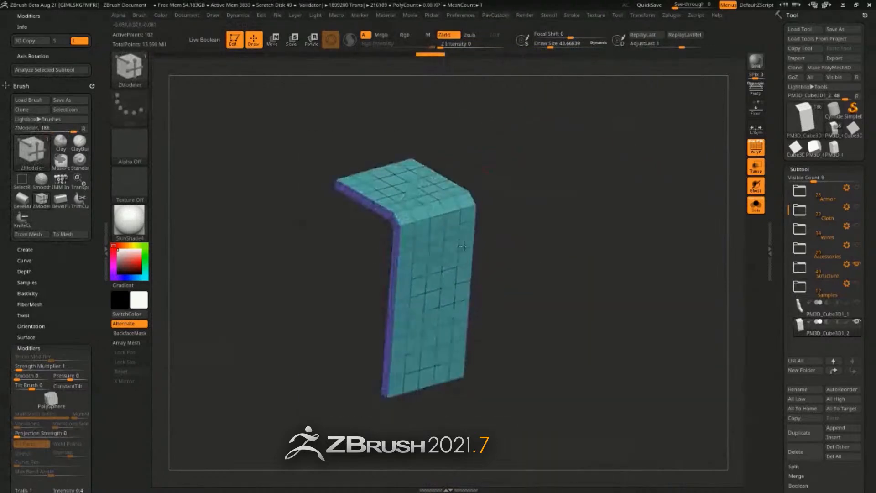
- Leave Solo mode and show only the strip and the stair-shaped block
right_click_drag(721, 155, 703, 197, "ctrl")
left_click(761, 209)
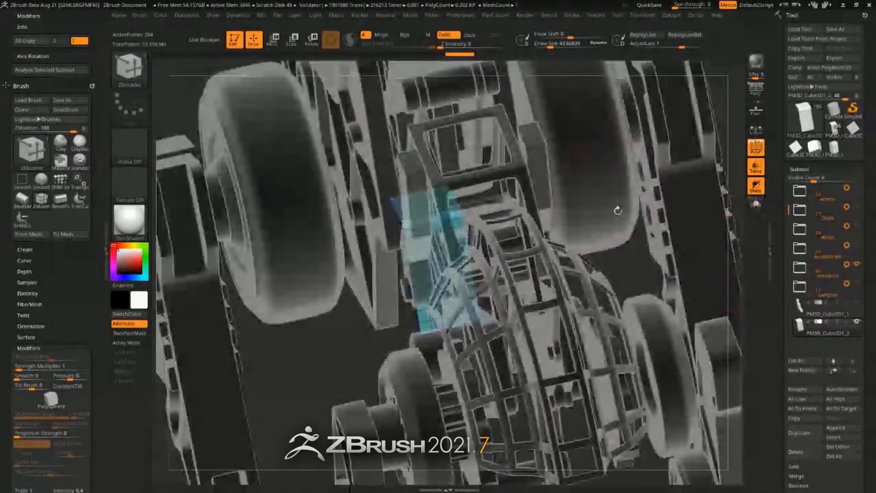
left_click(857, 321)
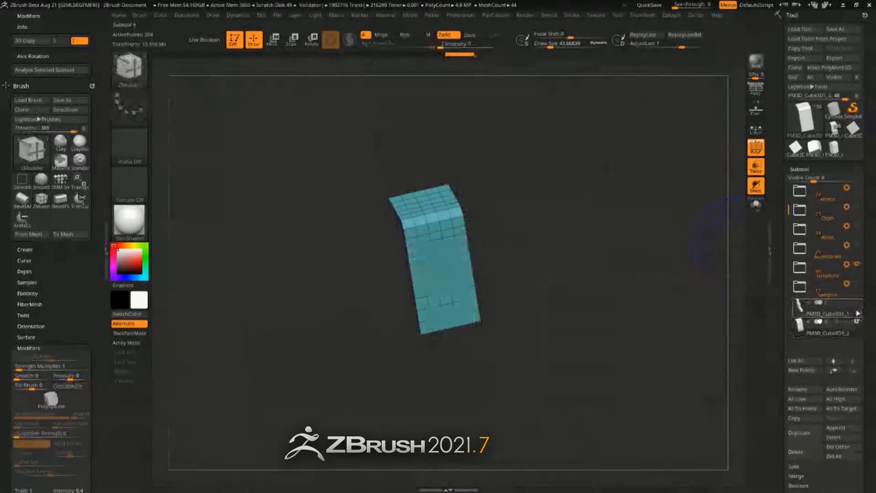
left_click(857, 302)
- Examine how the strip fits over the block's step, with and without the PolyFrame and the block
right_click_drag(720, 270, 698, 219)
left_click(756, 147)
right_click_drag(676, 176, 548, 252, "ctrl")
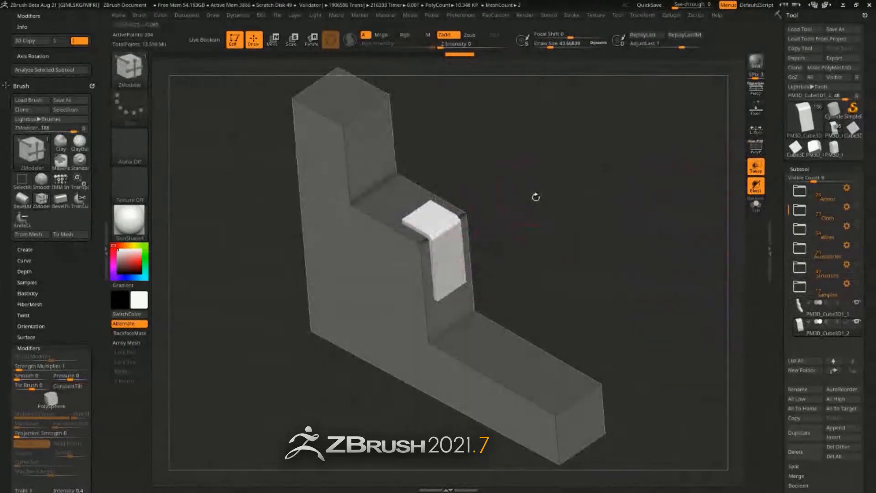
right_click_drag(536, 196, 456, 234)
left_click(759, 205)
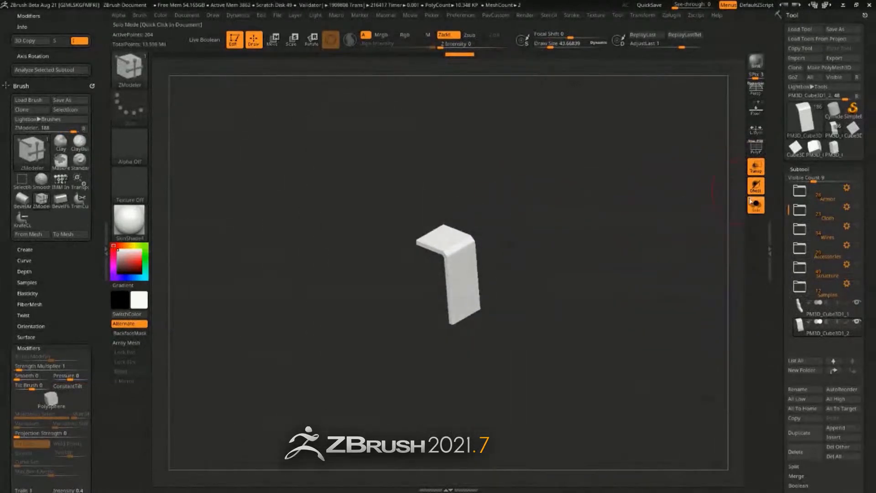
left_click(755, 205)
left_click(756, 147)
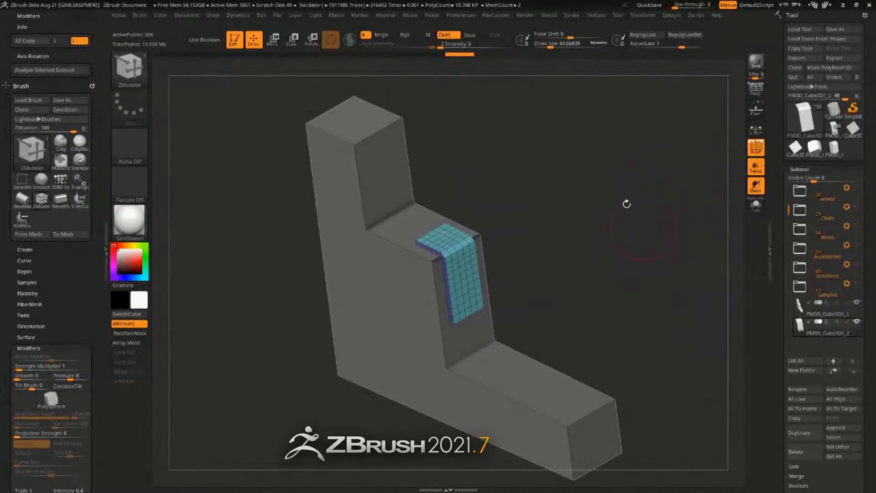
right_click_drag(642, 258, 644, 232, "ctrl")
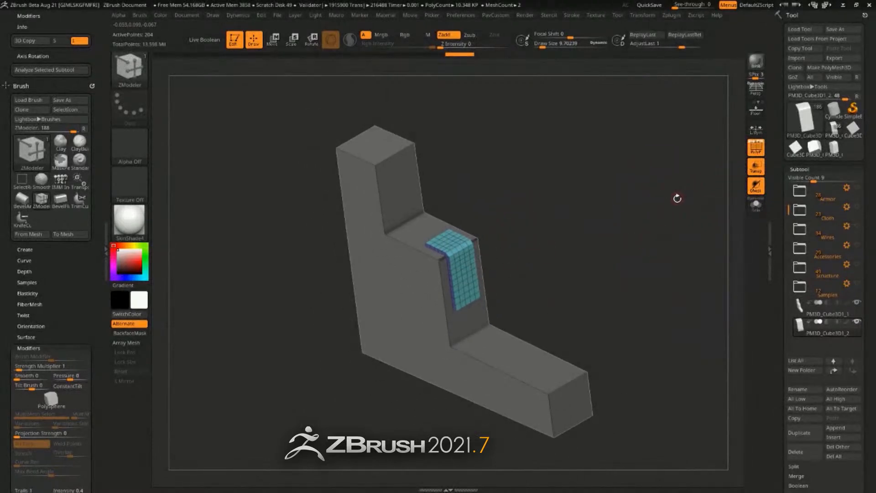
- Delete the strip subtool, choosing to always skip the deletion warning, and restore the uncut block
left_click(804, 451)
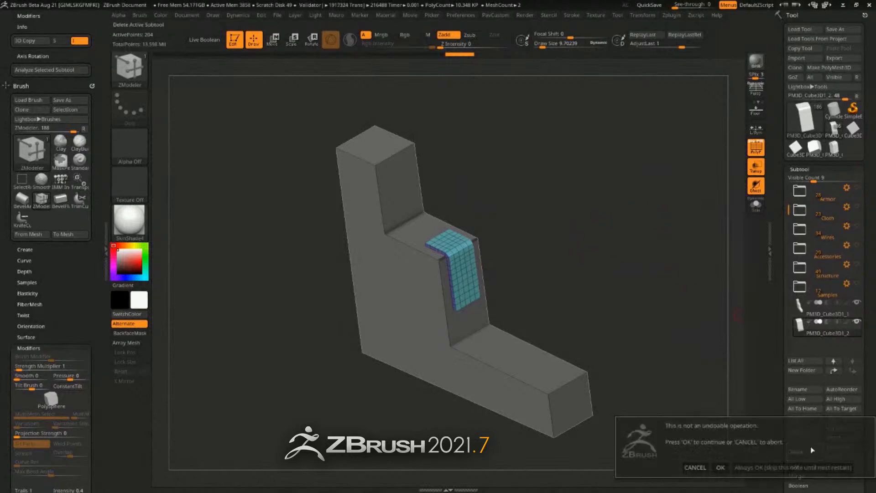
left_click(771, 468)
mouse_move(639, 258)
left_mouse_down("shift")
mouse_move(610, 248)
mouse_move(546, 190)
mouse_move(534, 229)
mouse_move(530, 211)
mouse_move(502, 235)
left_mouse_up("shift")
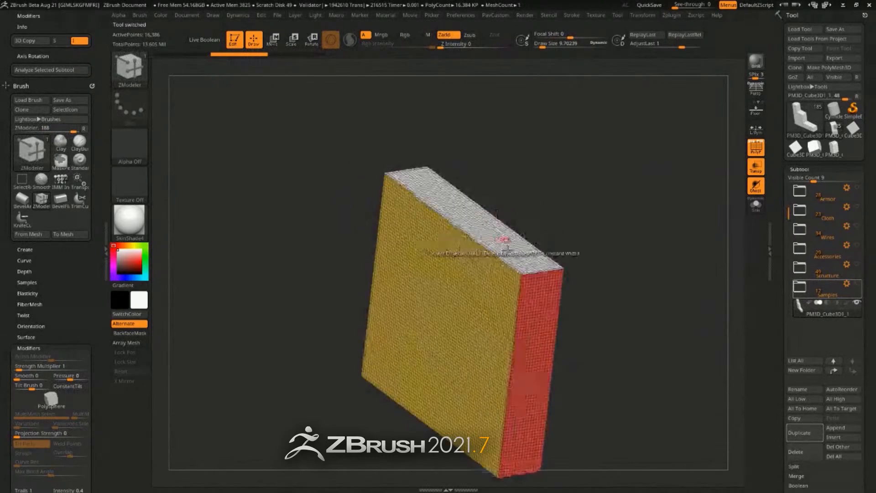
- Cut symmetrical steps into both sides of the block with KnifeCurve, viewed from its narrow end
left_click_drag(562, 232, 565, 213, "shift")
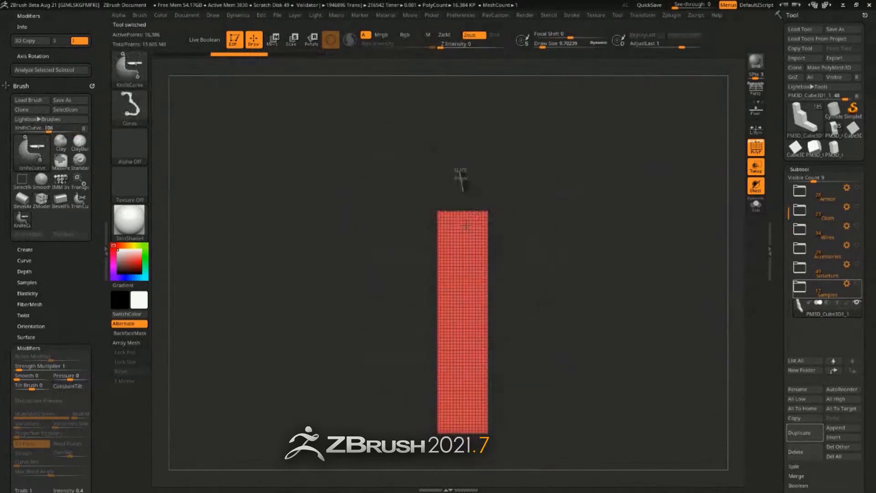
left_click_drag(476, 168, 475, 297)
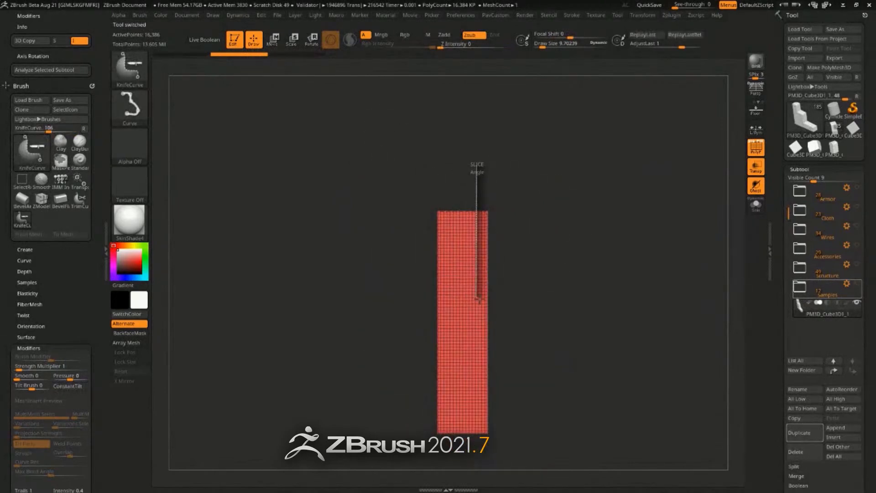
left_click_drag(480, 388, 480, 394, "ctrl+shift")
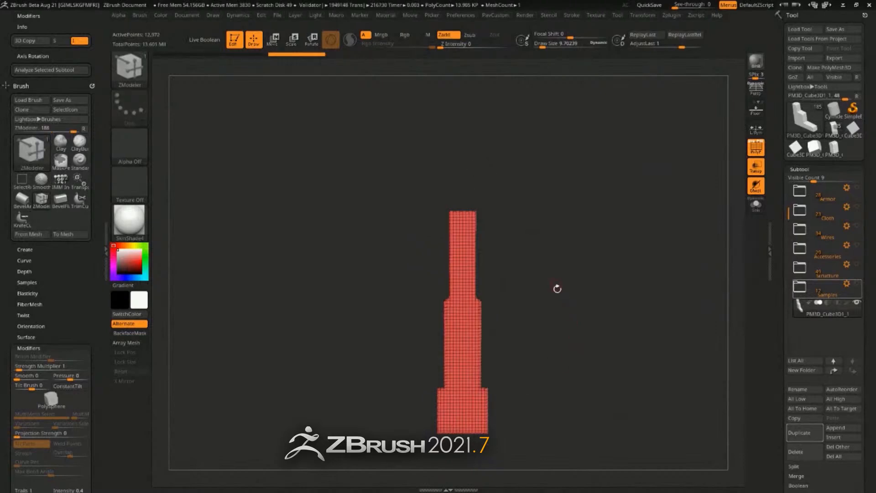
- Slice off the block's upper corner with a bent KnifeCurve stroke in the side view
left_click_drag(557, 289, 618, 290, "shift")
mouse_move(512, 160)
left_mouse_down("ctrl+shift")
mouse_move(548, 307)
mouse_move(594, 360)
left_mouse_up("ctrl+shift")
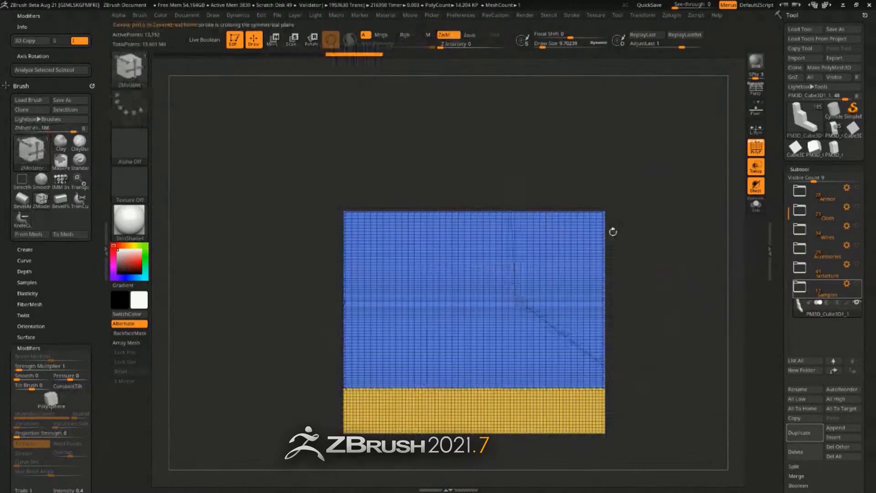
mouse_move(495, 170)
left_mouse_down("ctrl+shift")
mouse_move(505, 315)
mouse_move(678, 379)
left_mouse_up("ctrl+shift")
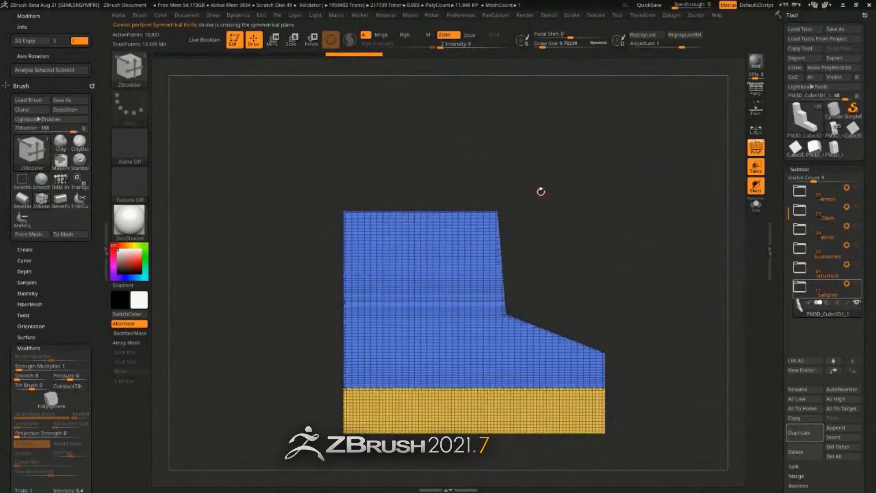
- Choose the KnifeLasso brush and carve a wavy outline into the block's cut side
key("ctrl+shift")
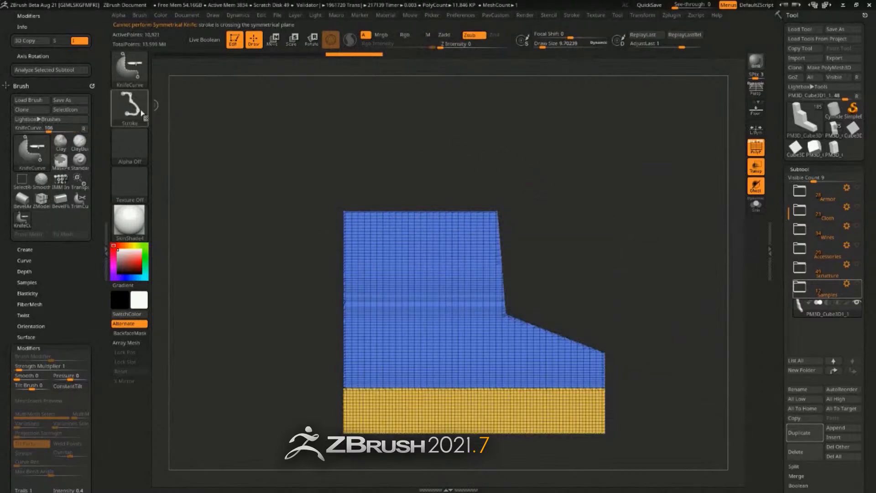
left_click(134, 73)
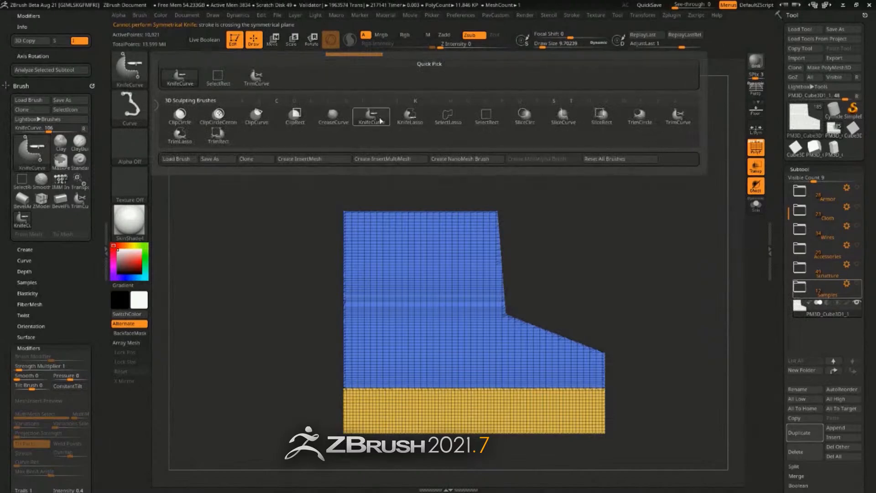
left_click(410, 122, "ctrl+shift")
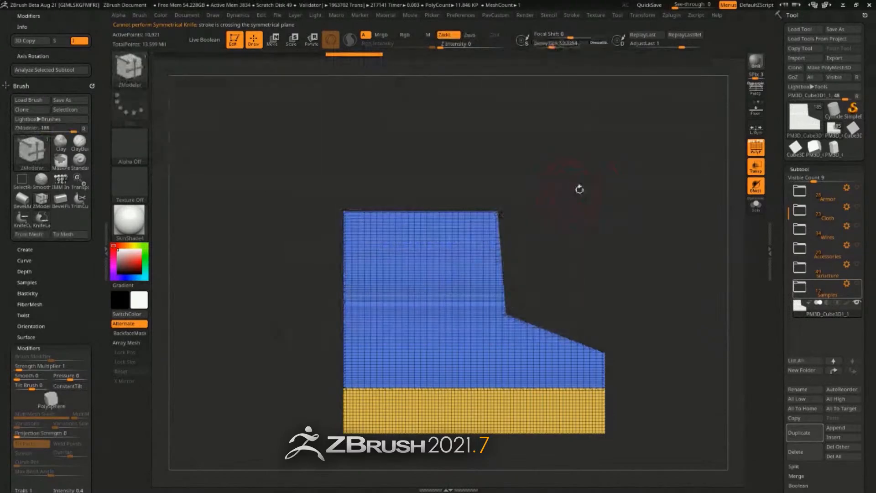
right_click_drag(579, 189, 572, 195, "ctrl")
key("ctrl+shift")
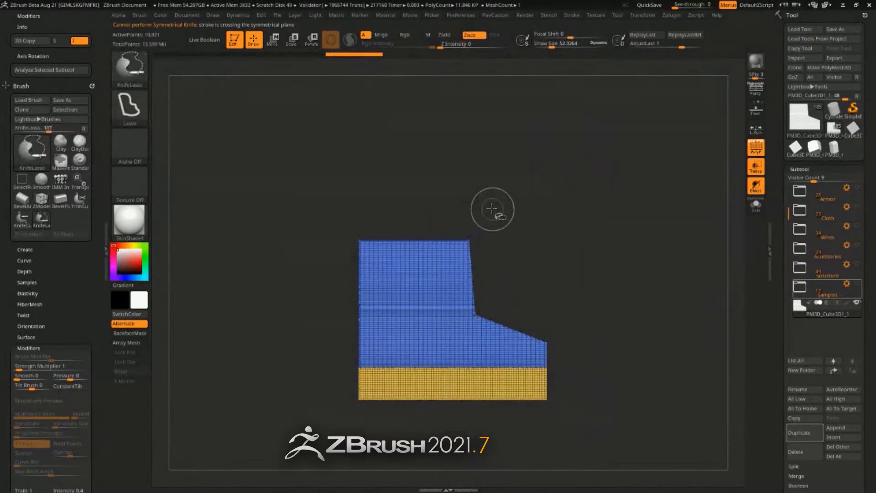
mouse_move(492, 209)
left_mouse_down("ctrl+shift")
mouse_move(418, 239)
mouse_move(483, 329)
mouse_move(557, 366)
left_mouse_up("ctrl+shift")
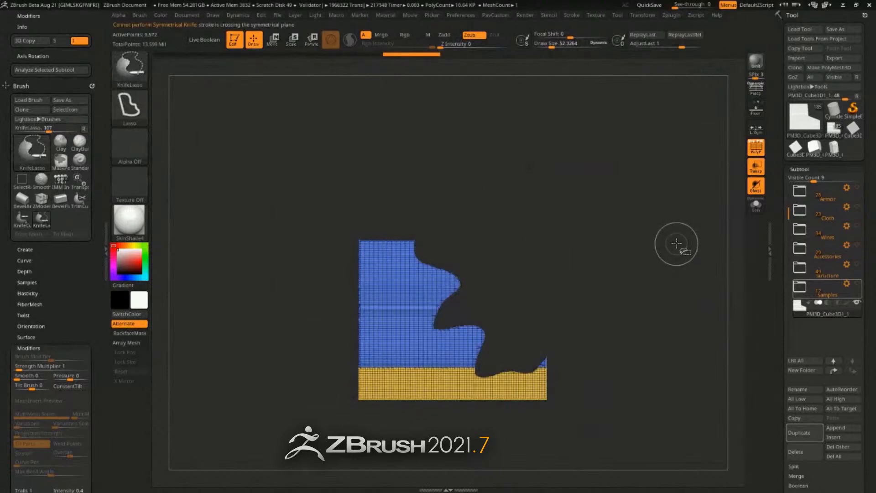
- Carve further notches from the narrow end and slice two diagonal gaps through the block's side with KnifeLasso
left_click_drag(677, 244, 457, 220)
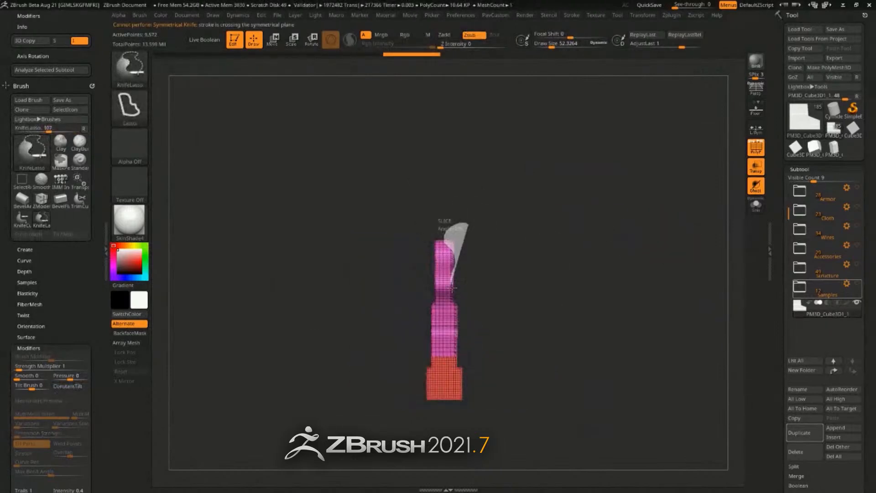
left_click_drag(456, 359, 457, 356, "ctrl+shift")
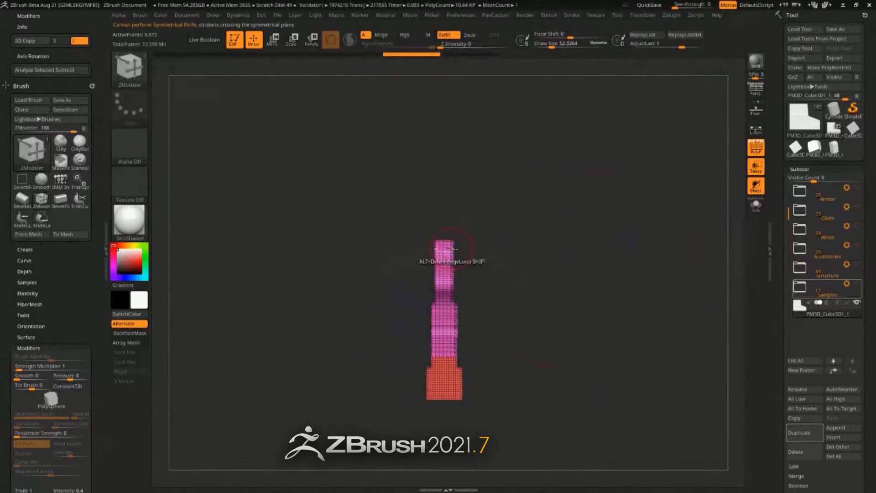
mouse_move(554, 297)
left_mouse_down()
mouse_move(557, 260)
mouse_move(627, 257)
mouse_move(584, 258)
left_mouse_up()
mouse_move(470, 215)
left_mouse_down("ctrl+shift")
mouse_move(379, 309)
mouse_move(472, 226)
mouse_move(475, 379)
left_mouse_up("ctrl+shift")
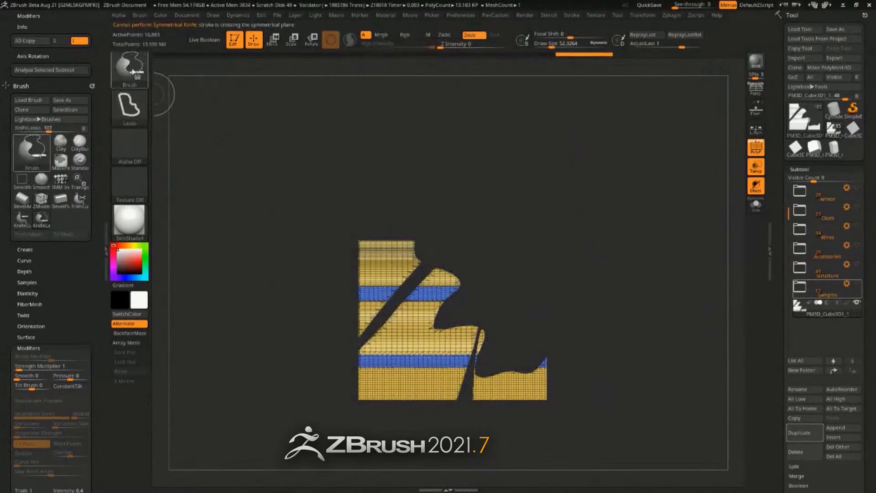
- Switch to the Standard brush and roll the undo history back to the uncut block
left_click(130, 69, "ctrl+shift")
left_click(371, 118, "ctrl+shift")
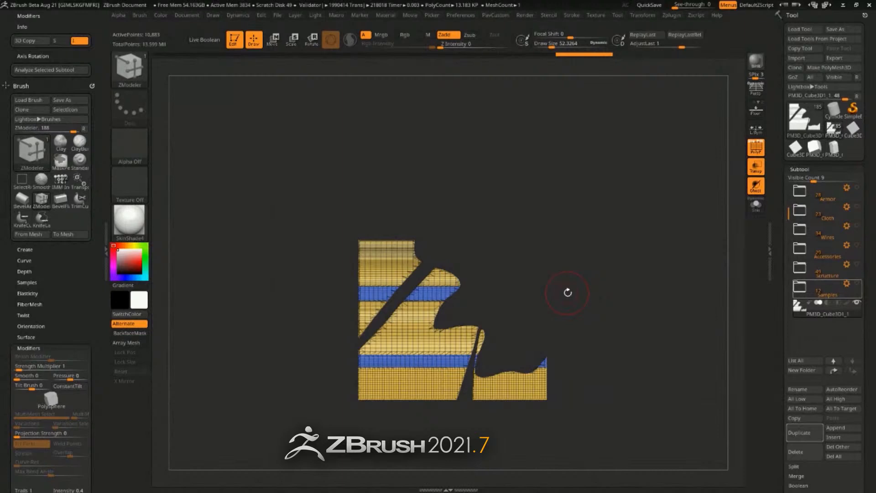
key("b")
key("s")
key("t")
left_click_drag(574, 234, 569, 228)
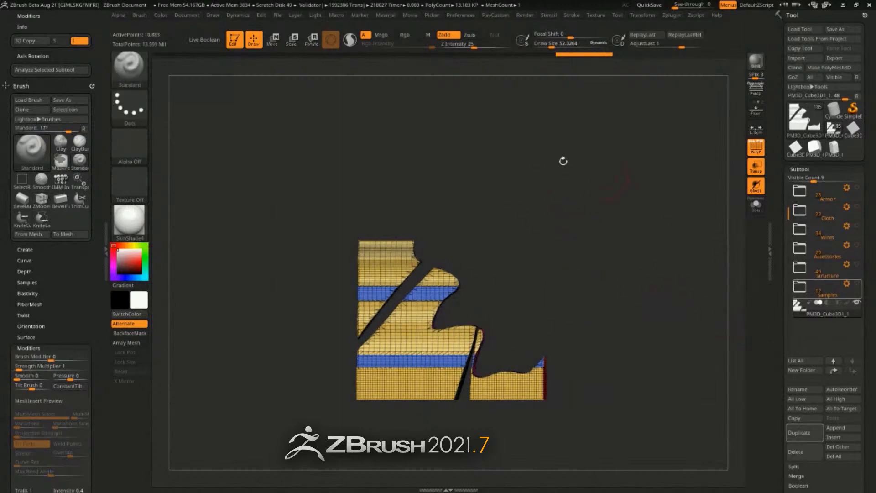
left_click_drag(578, 56, 314, 56)
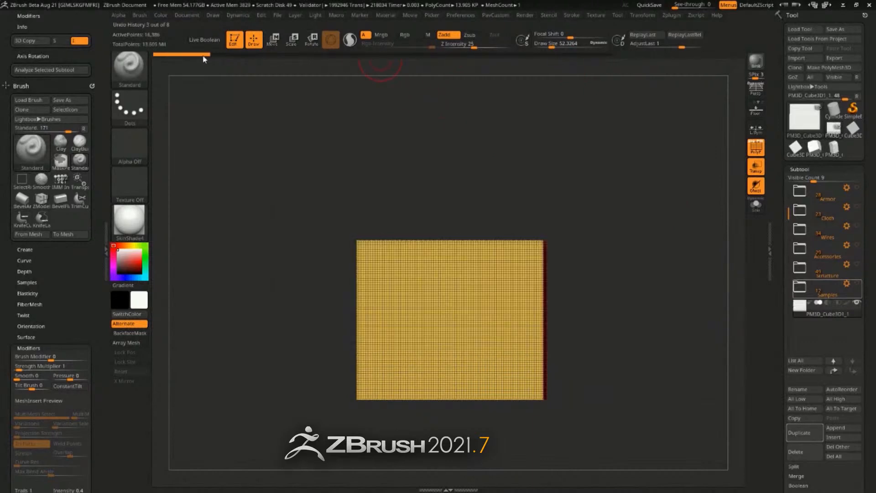
left_click_drag(564, 161, 745, 195, "shift")
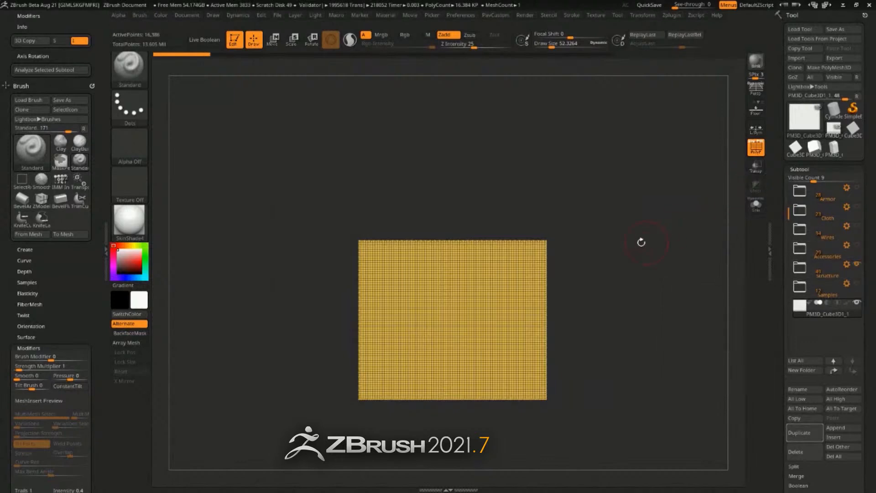
- Show the Structure folder's mech parts around the block and turn on transparency with ghosting
left_click_drag(642, 242, 791, 283)
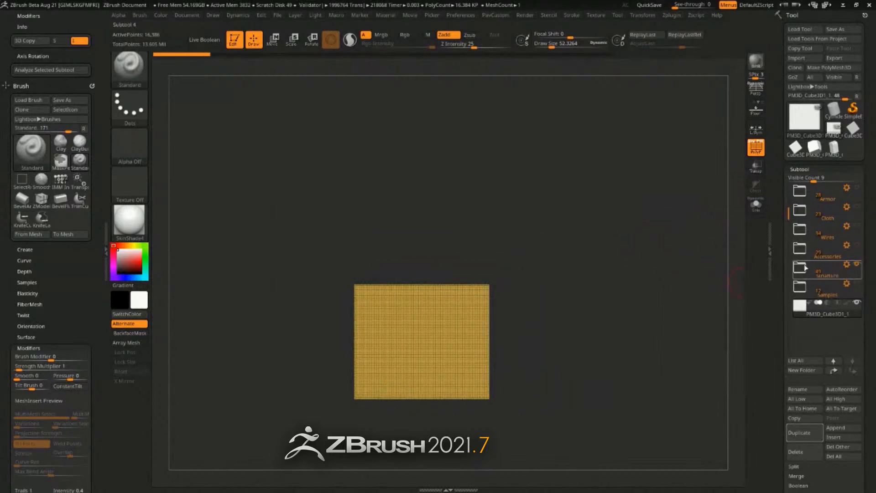
left_click(806, 267)
left_click_drag(613, 229, 701, 197)
left_click(858, 284)
left_click(858, 284, "shift")
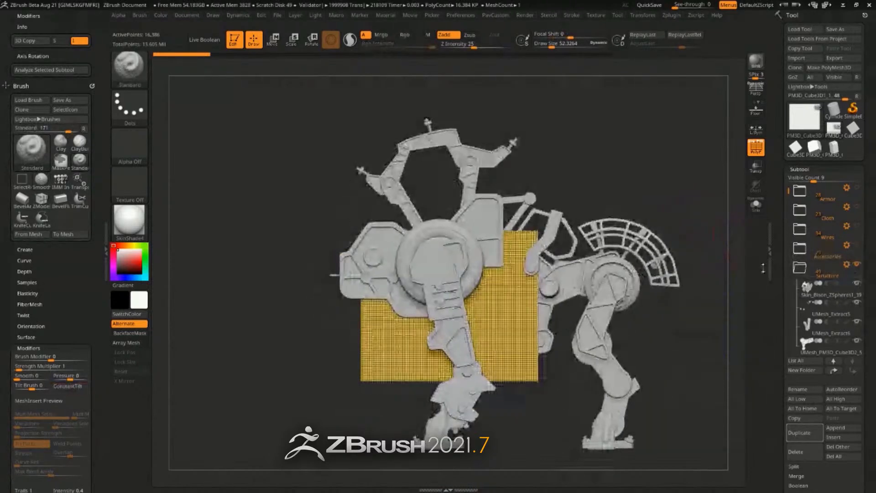
left_click_drag(789, 192, 797, 325)
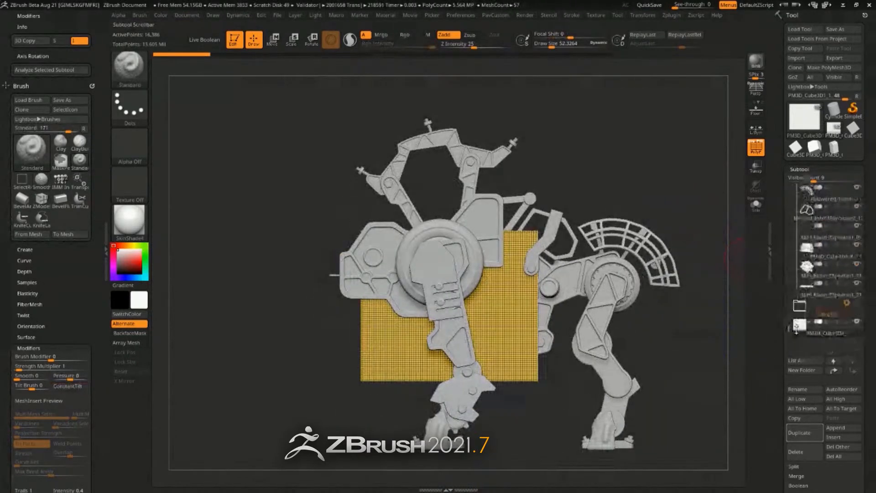
left_click(756, 166)
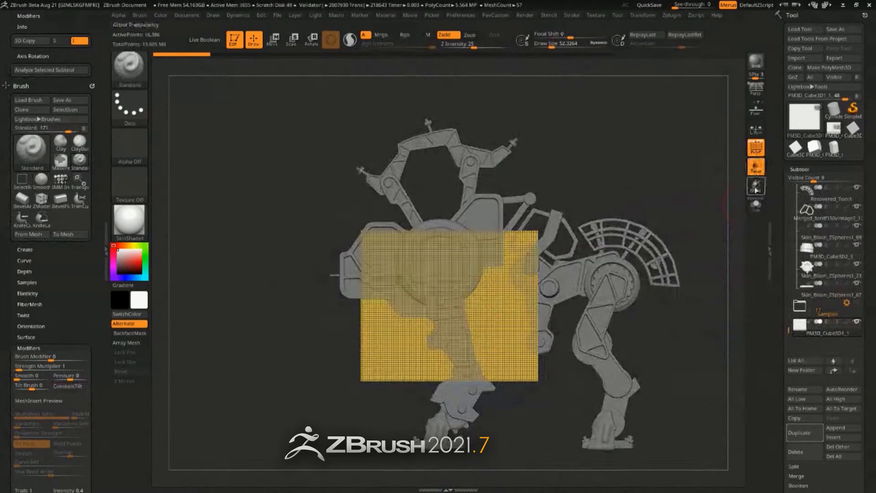
left_click(757, 186)
left_click_drag(716, 214, 692, 220, "alt")
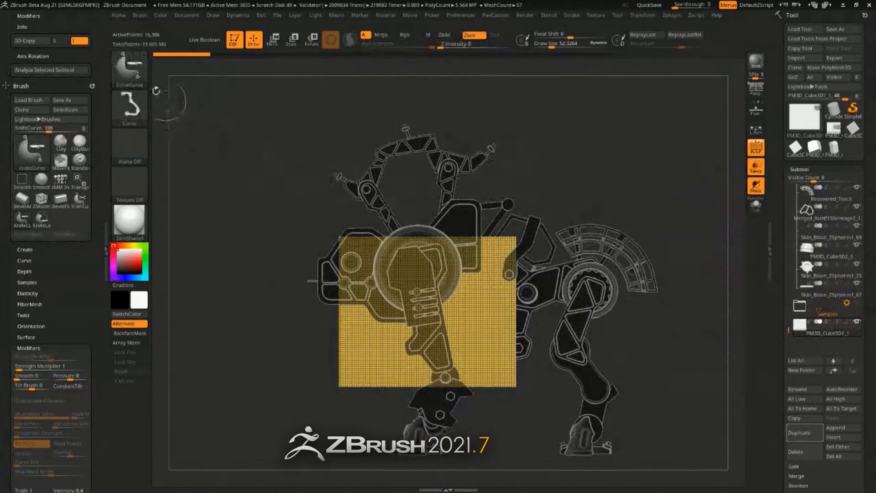
- Trim the block's top, rear, underside and front with bent KnifeCurve strokes into an angular plate fitting the mech's belly
mouse_move(263, 296)
left_mouse_down("ctrl+shift")
mouse_move(473, 289)
mouse_move(449, 288)
mouse_move(545, 206)
mouse_move(556, 233)
left_mouse_up("ctrl+shift")
mouse_move(421, 234)
left_mouse_down("ctrl+shift")
mouse_move(547, 300)
mouse_move(587, 344)
left_mouse_up("ctrl+shift")
left_click_drag(410, 230, 582, 355, "ctrl+shift")
left_click_drag(518, 231, 463, 336, "ctrl+shift")
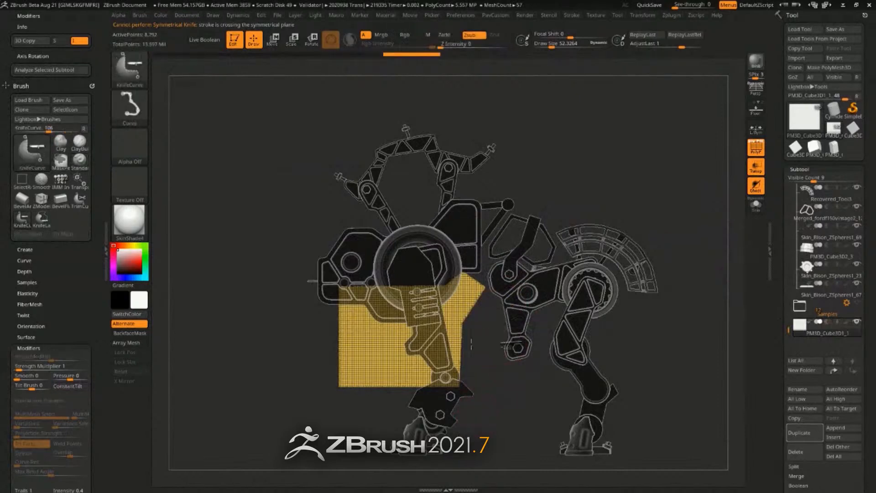
mouse_move(525, 354)
left_mouse_down("ctrl+shift")
mouse_move(338, 359)
mouse_move(378, 359)
left_mouse_up("ctrl+shift")
left_click_drag(310, 327, 404, 238, "ctrl+shift")
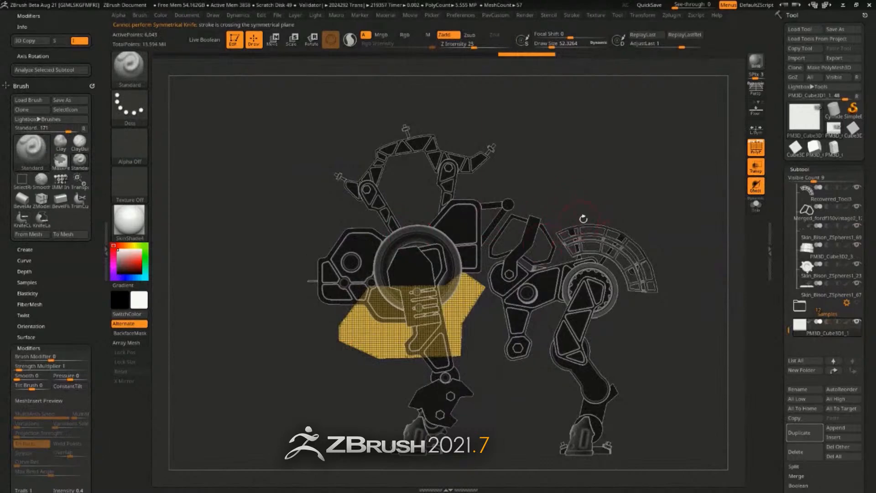
- Isolate the cut piece, hide its polyframe and choose the BevelArc brush
left_click(756, 205)
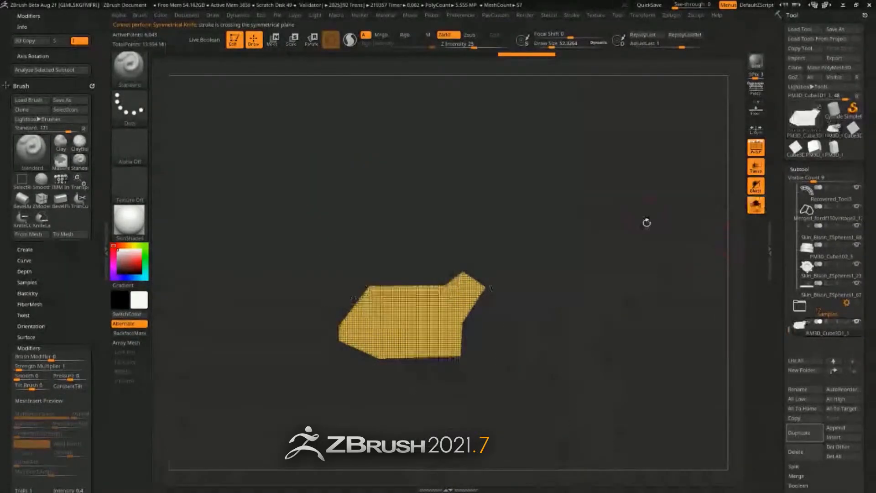
left_click_drag(645, 223, 675, 290)
key("b")
key("b")
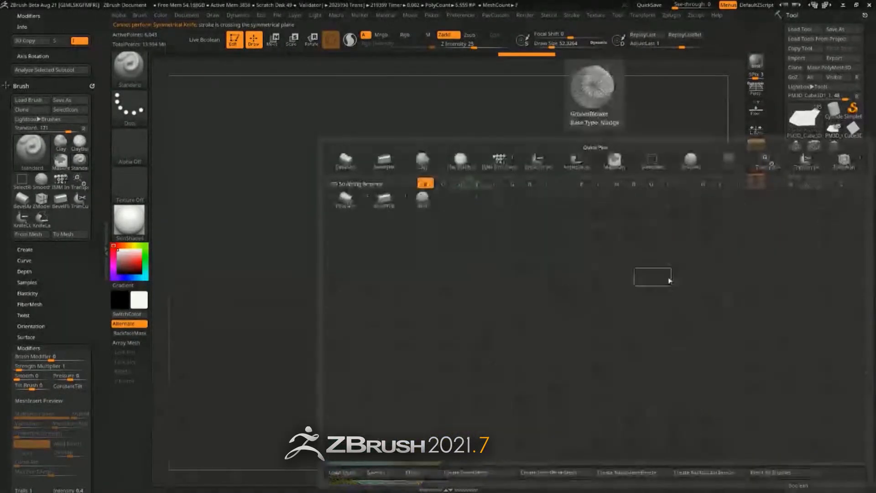
key("a")
left_click_drag(684, 212, 729, 157, "alt")
left_click(756, 147)
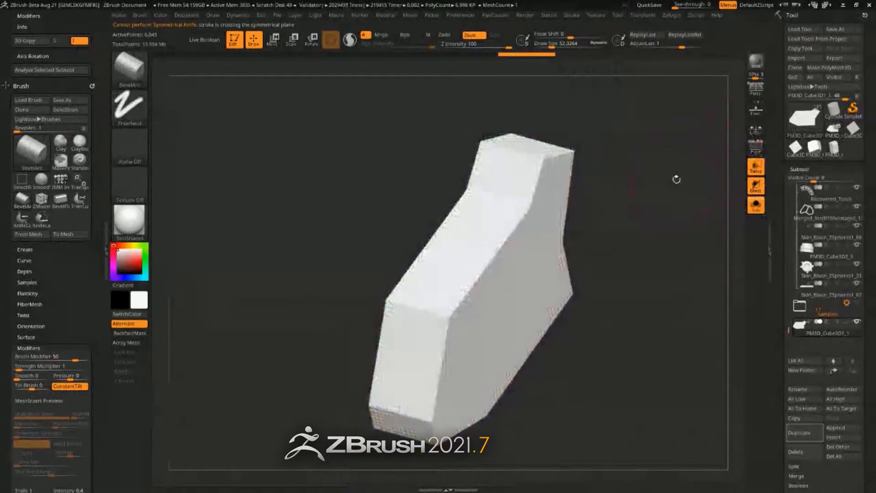
- Round the edge where the piece's long sloping top meets its front face with a BevelArc stroke
left_click_drag(676, 178, 675, 186)
left_click_drag(436, 329, 424, 291)
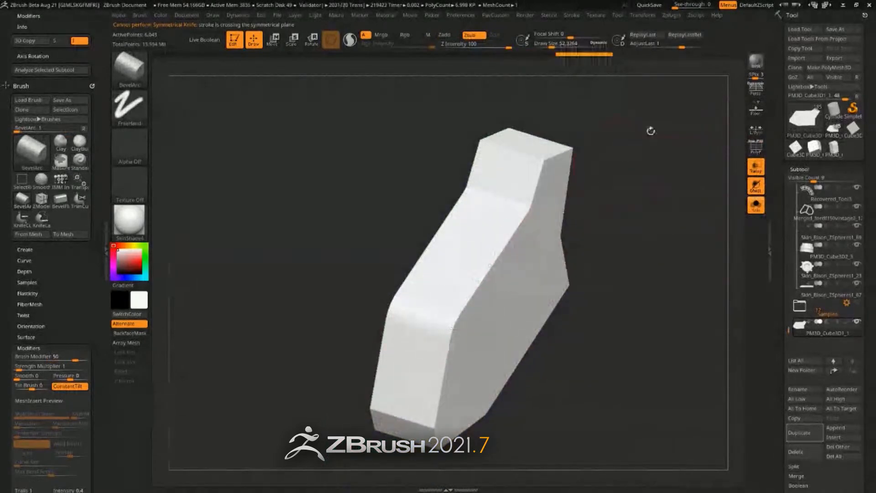
- Try to round the piece's remaining corner edges with further BevelArc strokes from several sides
left_click_drag(651, 131, 620, 219, "alt")
mouse_move(508, 265)
left_mouse_down()
mouse_move(503, 282)
mouse_move(511, 259)
left_mouse_up()
right_click_drag(495, 257, 528, 278)
left_click_drag(528, 278, 501, 256)
right_click_drag(638, 207, 464, 256)
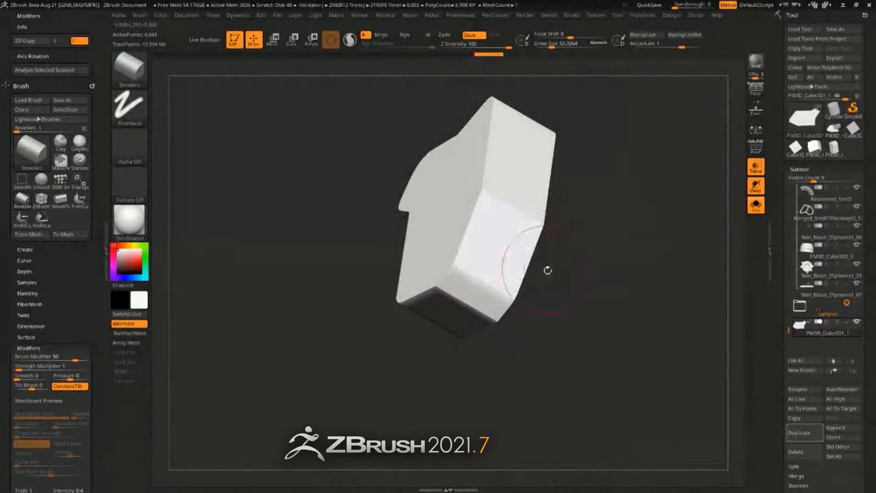
right_click_drag(548, 270, 444, 288)
mouse_move(583, 189)
right_mouse_down()
mouse_move(602, 256)
mouse_move(604, 143)
mouse_move(618, 303)
mouse_move(435, 313)
mouse_move(423, 335)
mouse_move(552, 249)
right_mouse_up()
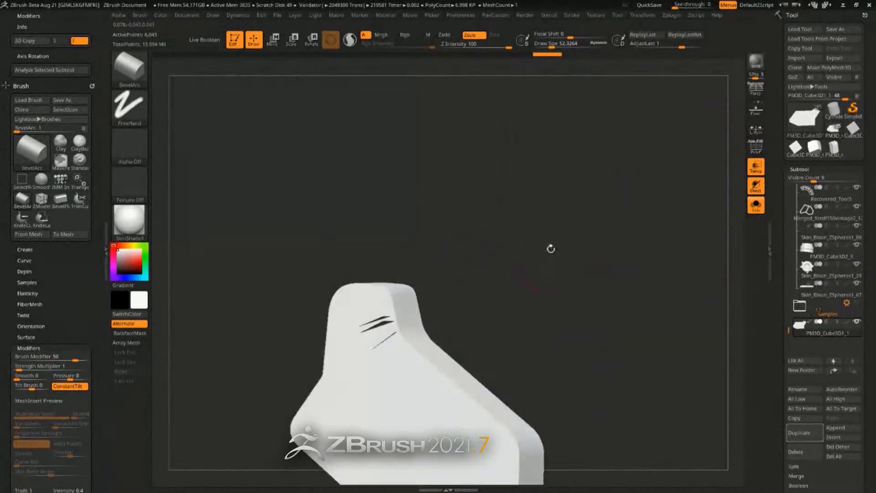
mouse_move(526, 293)
right_mouse_down()
mouse_move(536, 221)
mouse_move(529, 236)
mouse_move(520, 226)
mouse_move(387, 242)
right_mouse_up()
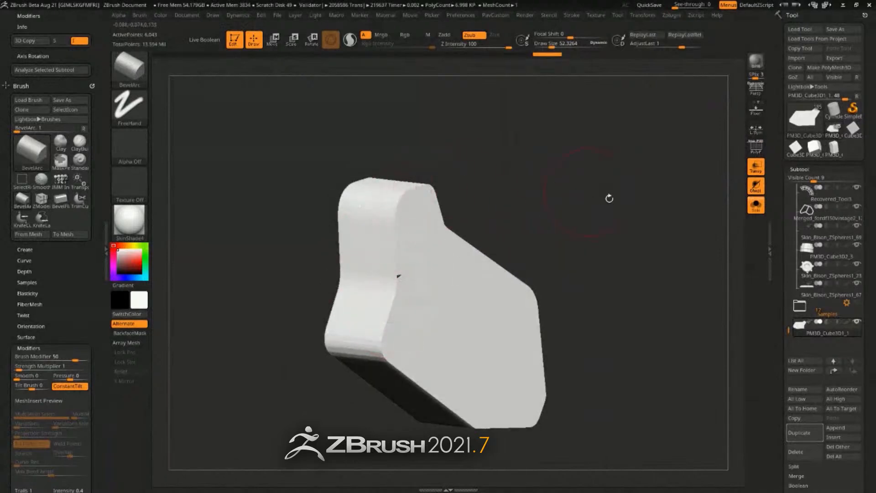
- Enlarge the brush to a draw size of about 140 and round the raised end's upper edge with BevelArc
mouse_move(609, 199)
right_mouse_down()
mouse_move(636, 172)
mouse_move(586, 197)
mouse_move(618, 196)
mouse_move(605, 215)
mouse_move(507, 190)
mouse_move(523, 204)
mouse_move(484, 234)
right_mouse_up()
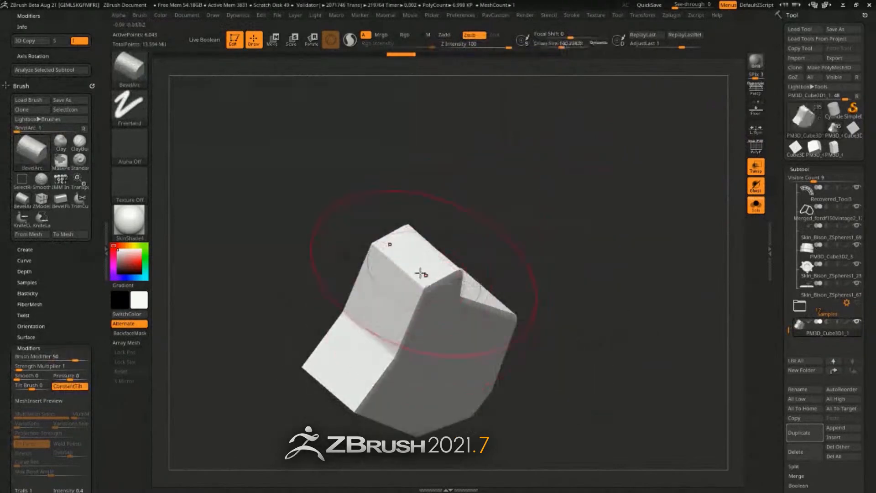
left_click_drag(420, 273, 404, 290)
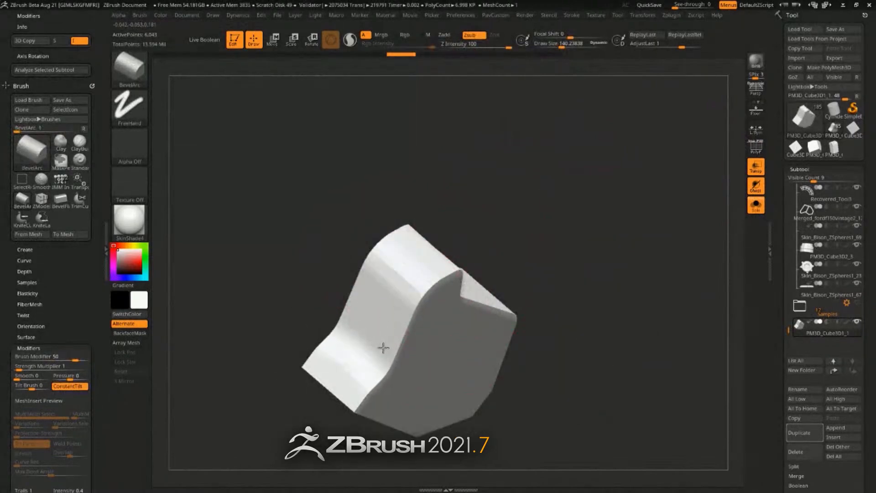
- Mask everything except the piece's raised end, round that end with BevelArc at draw size 72.04 and clear the mask
right_click_drag(383, 348, 395, 265)
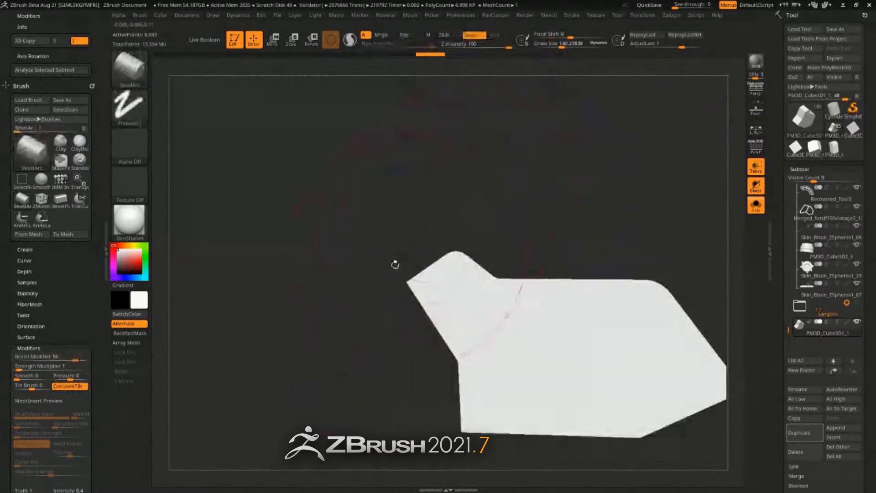
left_click_drag(369, 247, 448, 335, "ctrl")
right_click_drag(519, 197, 391, 254)
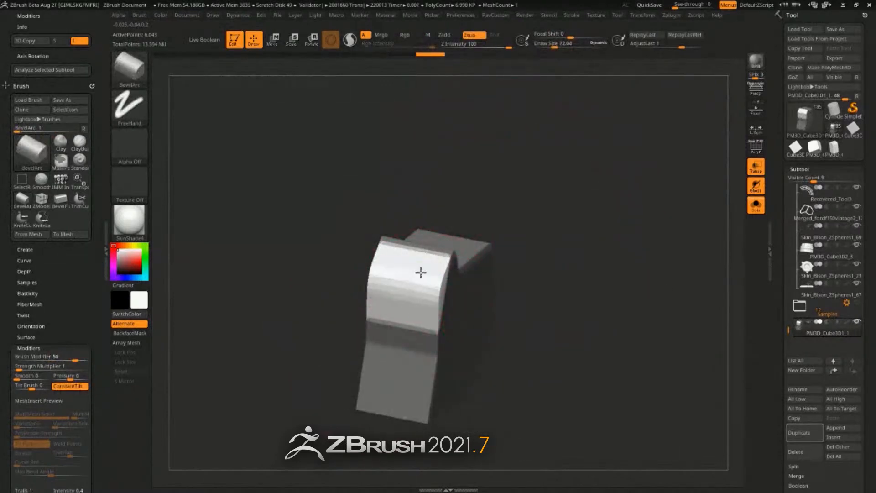
left_click_drag(389, 272, 424, 274)
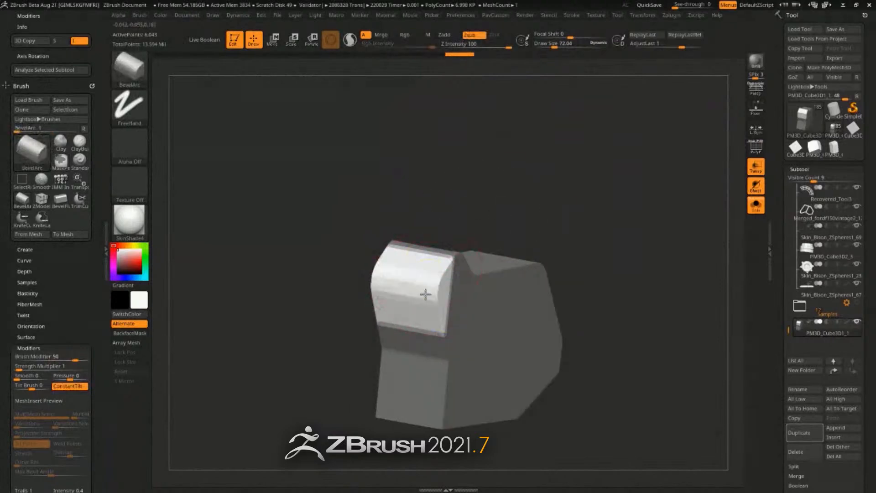
right_click_drag(503, 223, 517, 328)
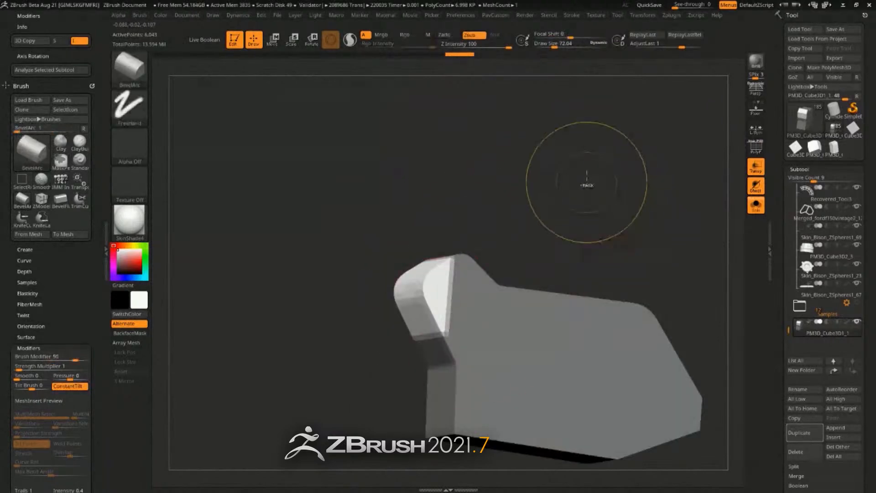
left_click(587, 182, "ctrl")
- Round the piece's lower rear edge with BevelArc and check its fit inside the whole mech before isolating it again
right_click_drag(646, 200, 604, 177)
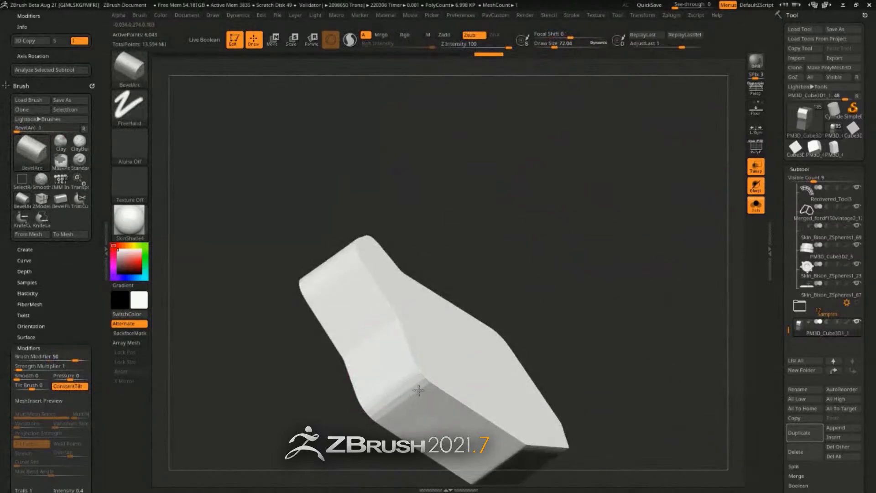
mouse_move(564, 237)
right_mouse_down()
mouse_move(672, 203)
mouse_move(665, 233)
mouse_move(644, 245)
mouse_move(634, 214)
right_mouse_up()
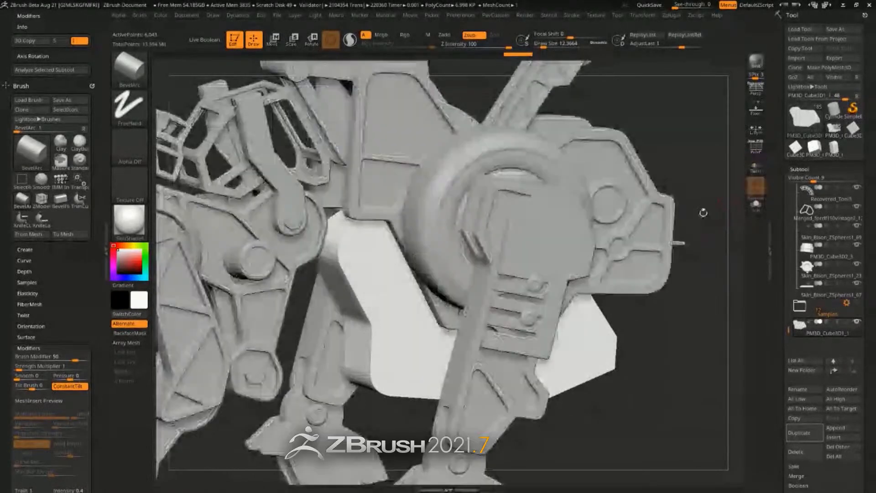
right_click_drag(675, 188, 557, 260)
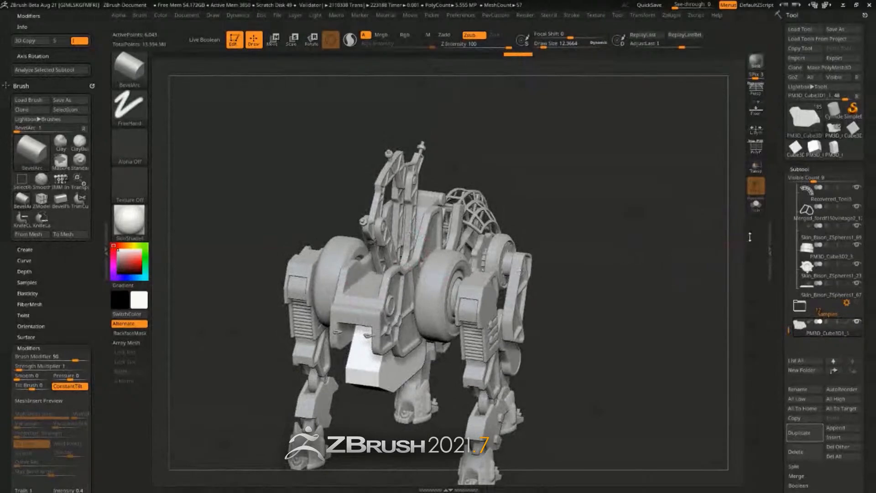
left_click(762, 210)
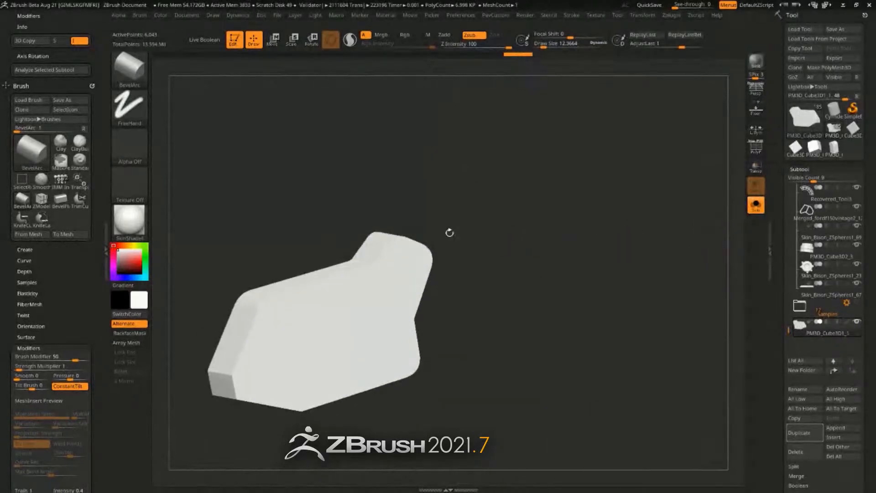
- Reselect the BevelArc brush and round the piece's lower front edges at a draw size of about 31
mouse_move(241, 151)
right_mouse_down()
mouse_move(343, 165)
mouse_move(431, 124)
right_mouse_up()
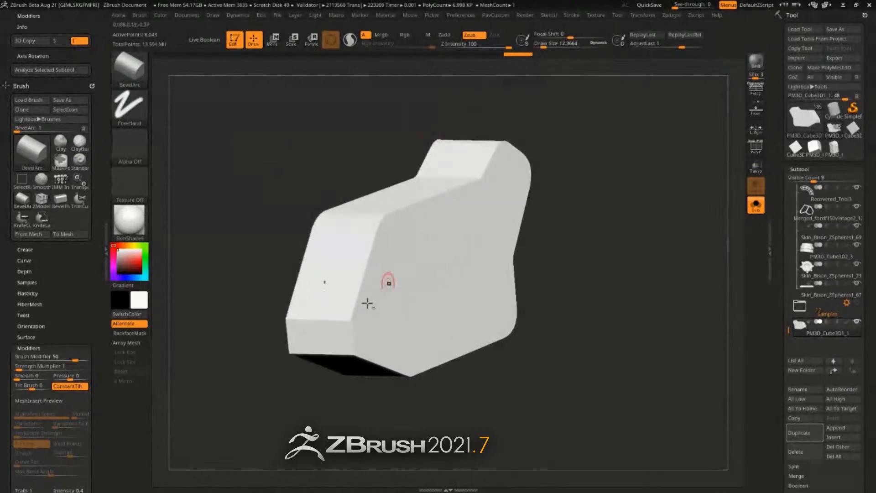
key("b")
key("z")
key("m")
key("b")
key("a")
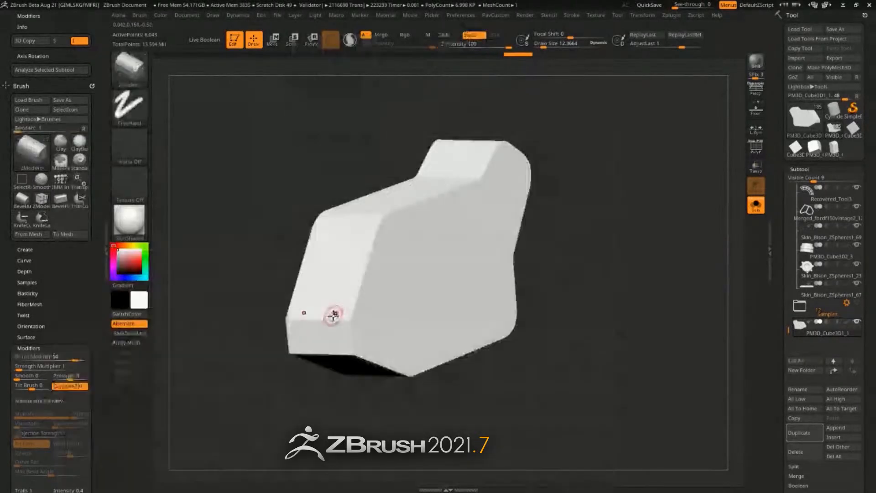
right_click_drag(344, 298, 347, 359)
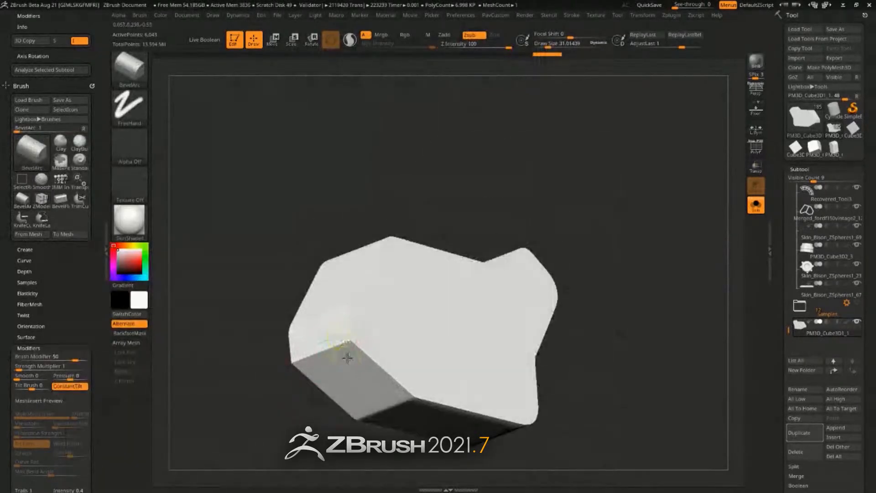
right_click_drag(359, 302, 542, 166)
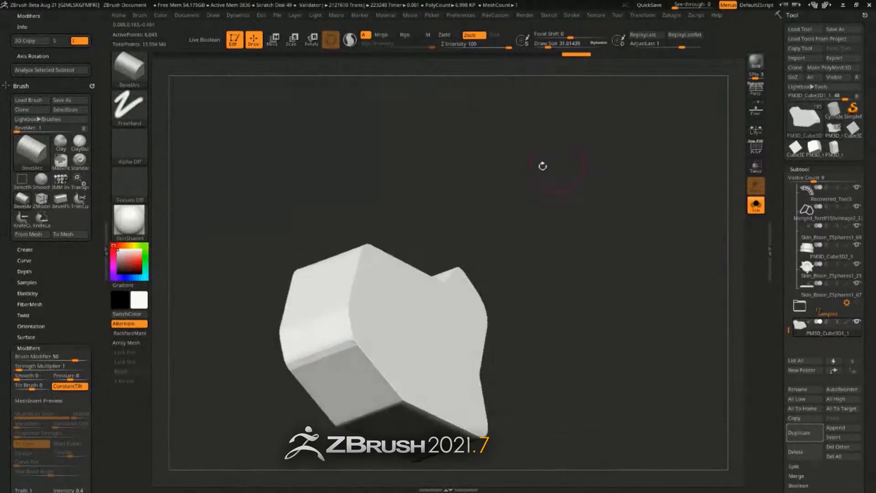
- Choose the KnifeCurve brush and cut a recess into the piece's underside
right_click_drag(342, 318, 625, 195)
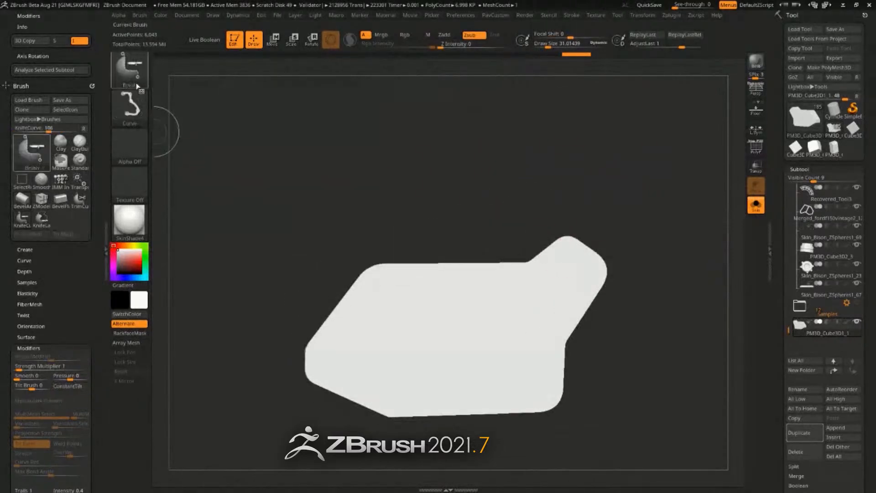
left_click(129, 105)
mouse_move(385, 198)
right_mouse_down()
mouse_move(633, 176)
mouse_move(608, 194)
mouse_move(630, 171)
right_mouse_up()
mouse_move(463, 424)
left_mouse_down("ctrl+shift")
mouse_move(463, 291)
mouse_move(411, 406)
left_mouse_up("ctrl+shift")
- Cut rectangular channels into opposite ends of the piece's core with KnifeCurve, leaving the two thin side walls standing
right_click_drag(540, 154, 541, 335, "alt")
left_click_drag(409, 206, 412, 338, "ctrl+shift")
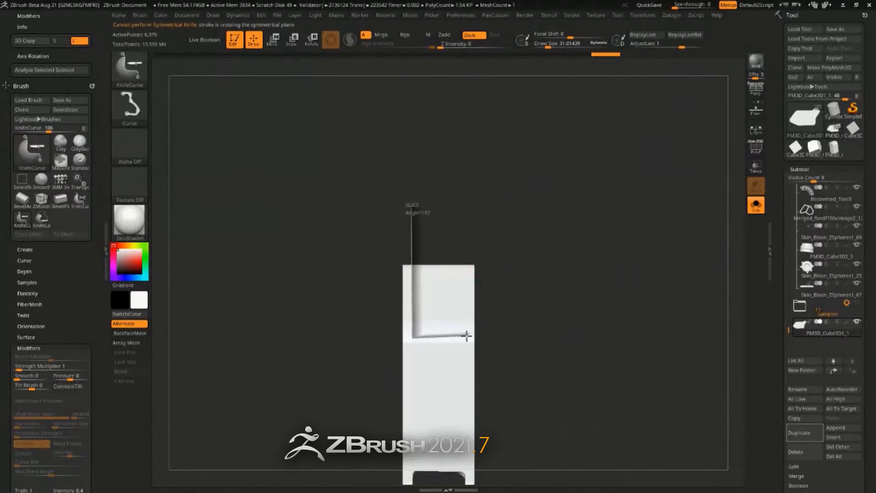
left_click_drag(465, 337, 465, 213, "ctrl+shift")
right_click_drag(564, 329, 562, 303, "ctrl")
left_click_drag(466, 353, 461, 294, "ctrl+shift")
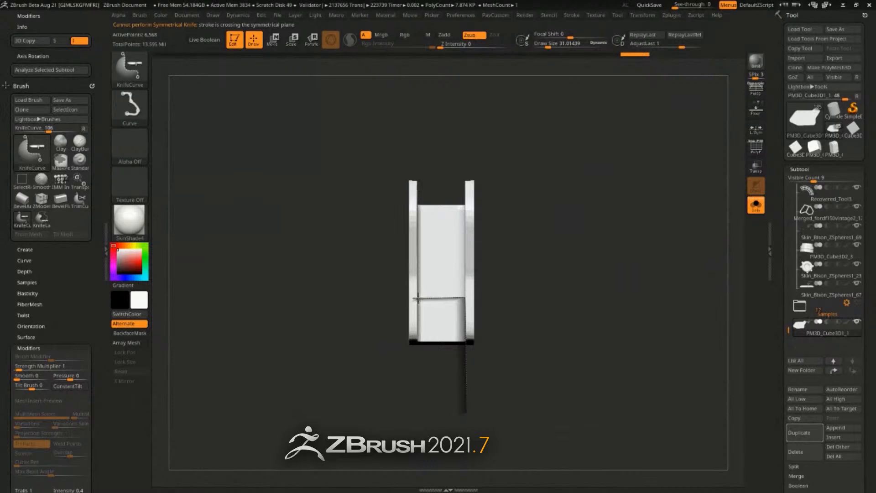
left_click_drag(418, 298, 416, 369, "ctrl+shift")
right_click_drag(567, 251, 640, 269)
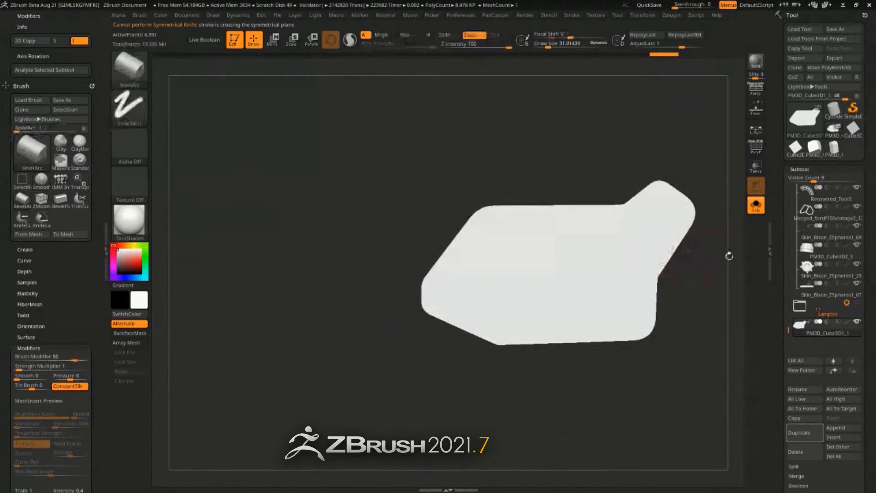
mouse_move(730, 256)
right_mouse_down()
mouse_move(685, 280)
mouse_move(655, 331)
right_mouse_up()
mouse_move(665, 294)
right_mouse_down()
mouse_move(645, 292)
mouse_move(686, 264)
right_mouse_up()
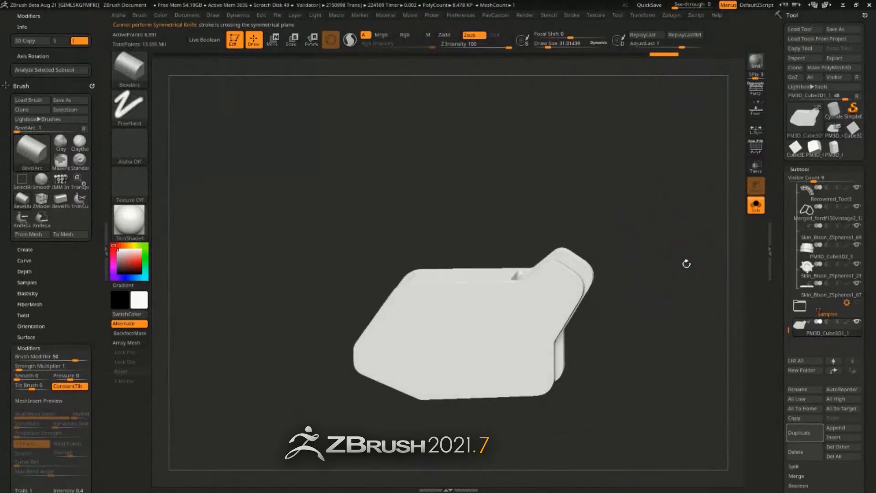
- Check the piece within the whole mech, duplicate its subtool, and isolate the copy with its polygroups and wireframe shown
left_click(760, 213)
right_click_drag(596, 354, 635, 233)
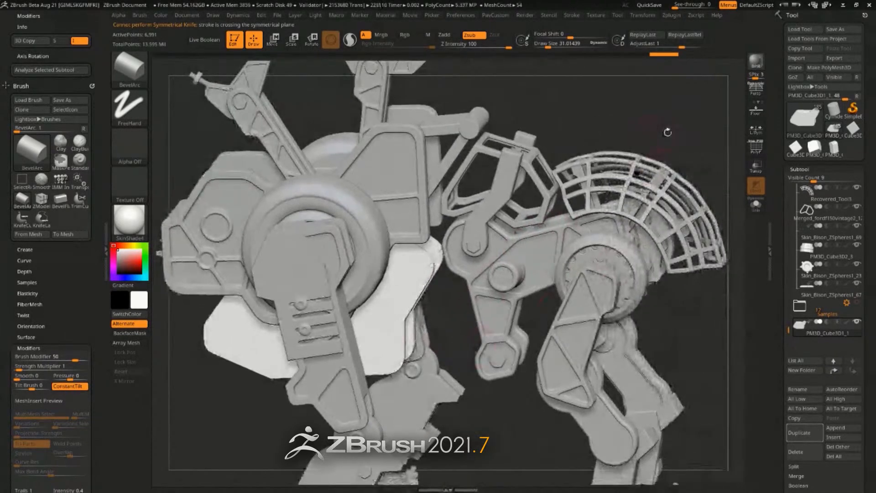
right_click_drag(668, 133, 689, 120)
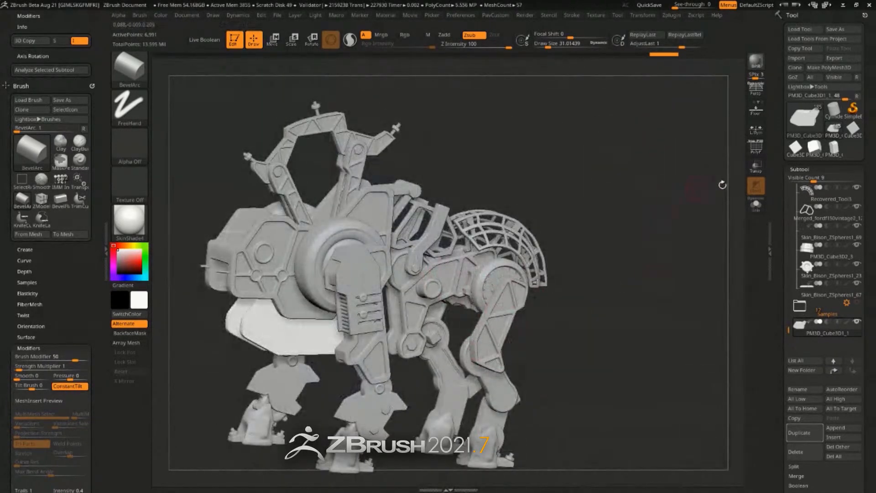
left_click(800, 438)
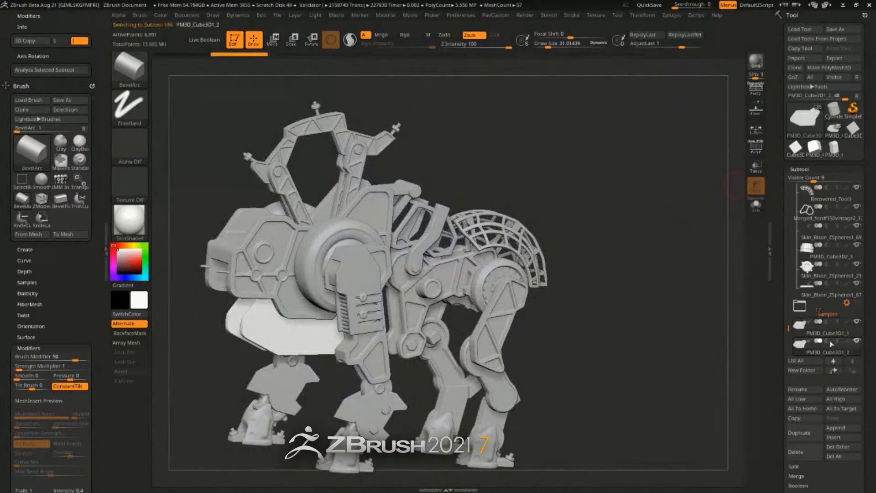
left_click(756, 151)
left_click(756, 205)
left_click_drag(681, 229, 665, 237)
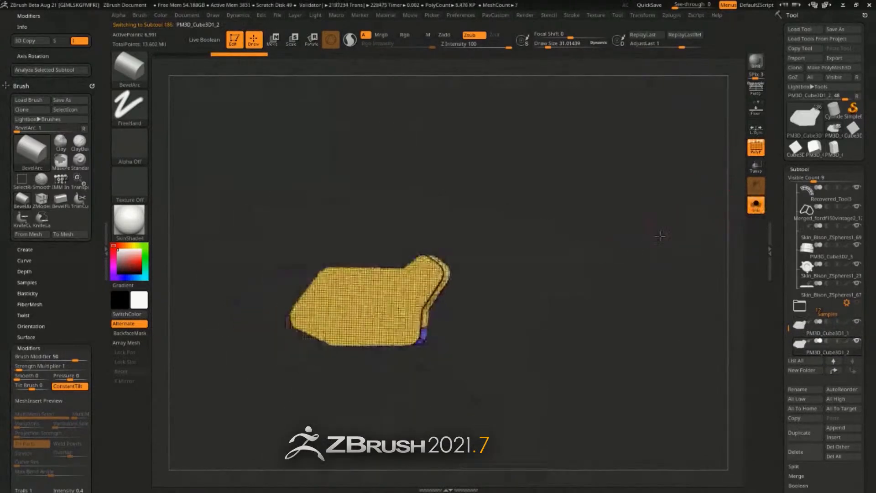
- Keep only the copy's yellow side-face polygroup visible and delete the hidden geometry
mouse_move(662, 283)
left_mouse_down()
mouse_move(624, 239)
mouse_move(637, 188)
mouse_move(622, 208)
left_mouse_up()
key("ctrl+shift")
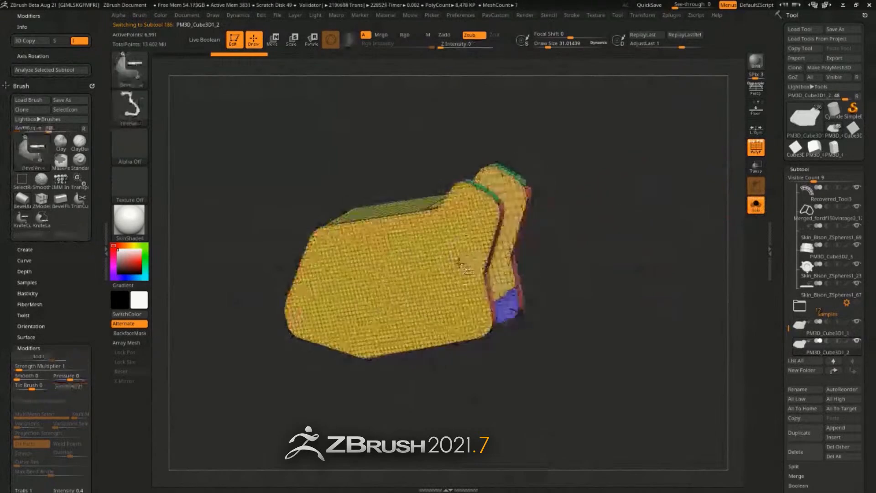
left_click(455, 261, "ctrl+shift")
key("ctrl+shift+b")
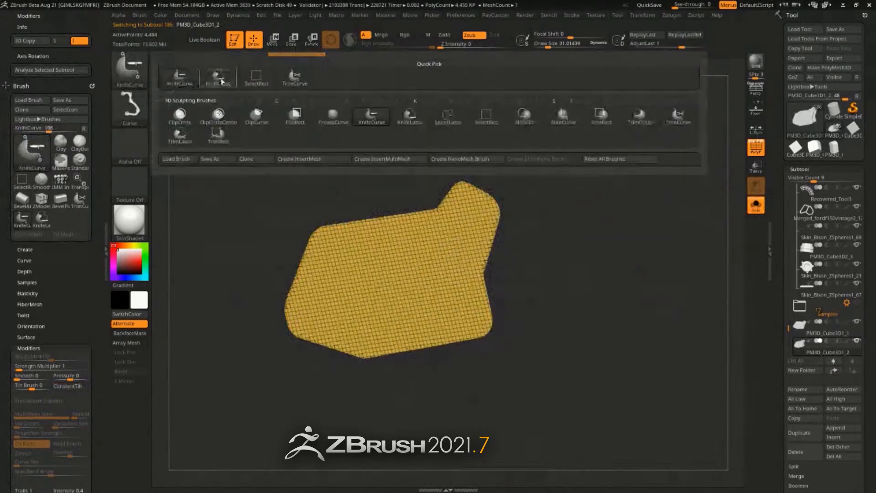
left_click_drag(398, 187, 592, 199)
key("2")
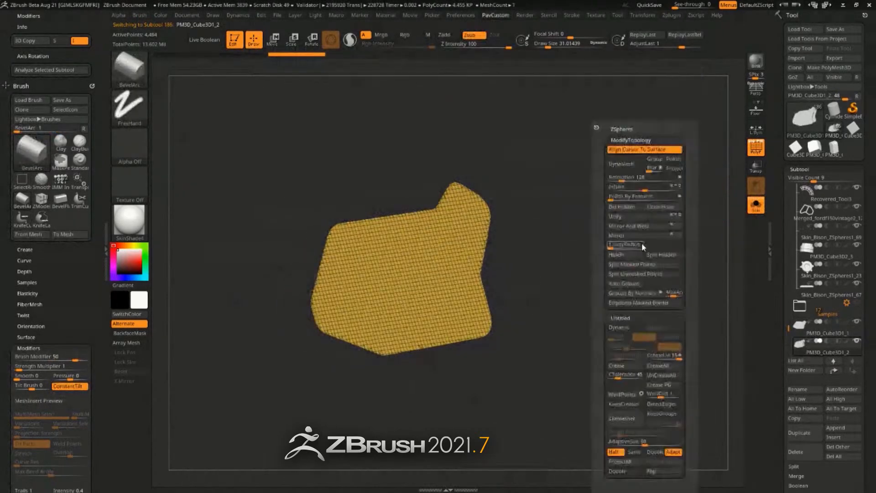
left_click(635, 206)
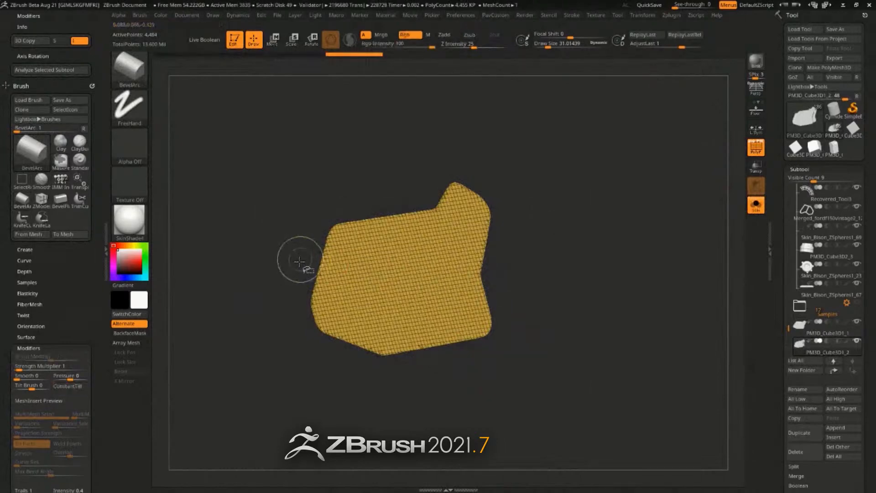
- Hide one of the two remaining side faces and delete it, leaving a single flat panel
left_click_drag(299, 262, 320, 274, "ctrl+shift")
key("ctrl+shift+a")
key("2")
left_click(647, 209)
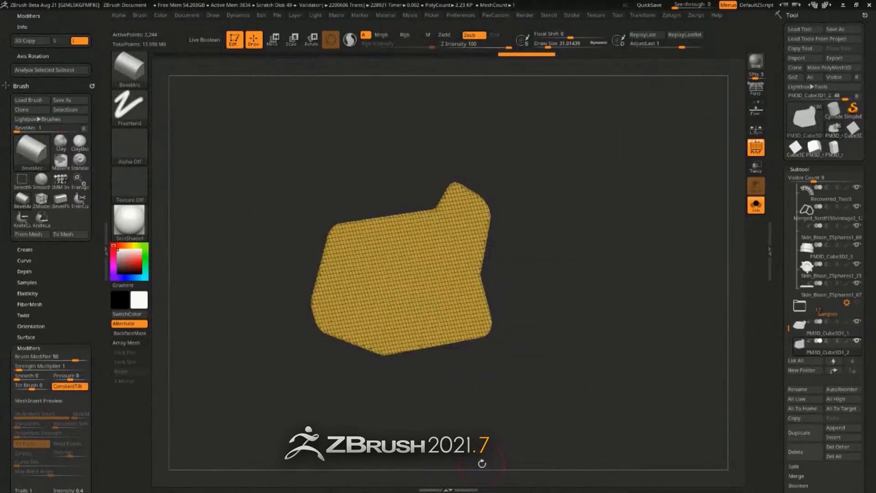
left_click_drag(622, 185, 693, 180)
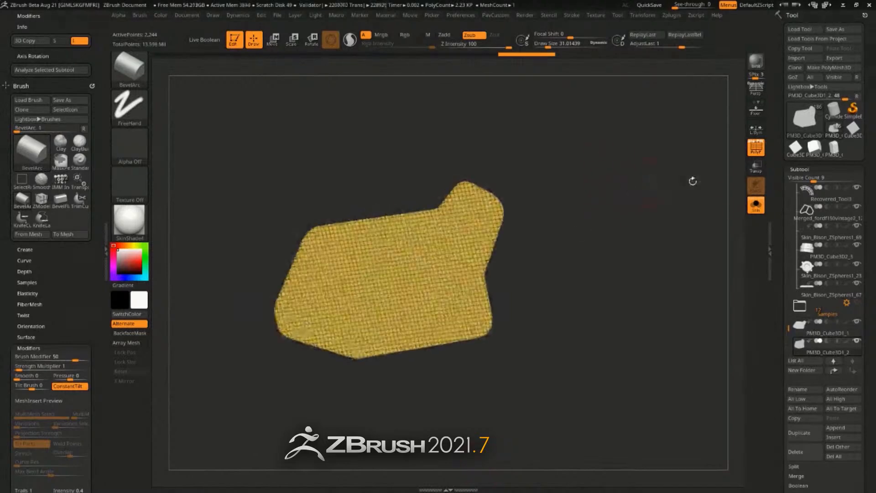
left_click(756, 204)
left_click(756, 205)
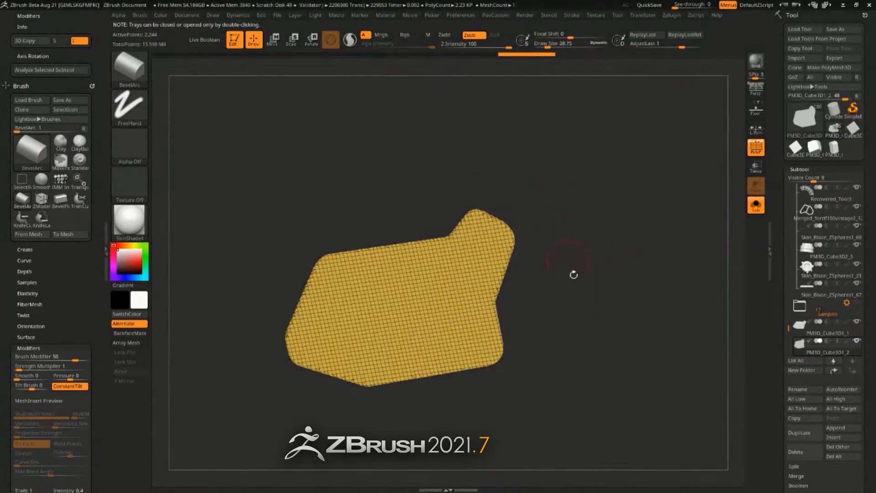
mouse_move(573, 274)
left_mouse_down()
mouse_move(615, 264)
mouse_move(581, 256)
mouse_move(525, 297)
left_mouse_up()
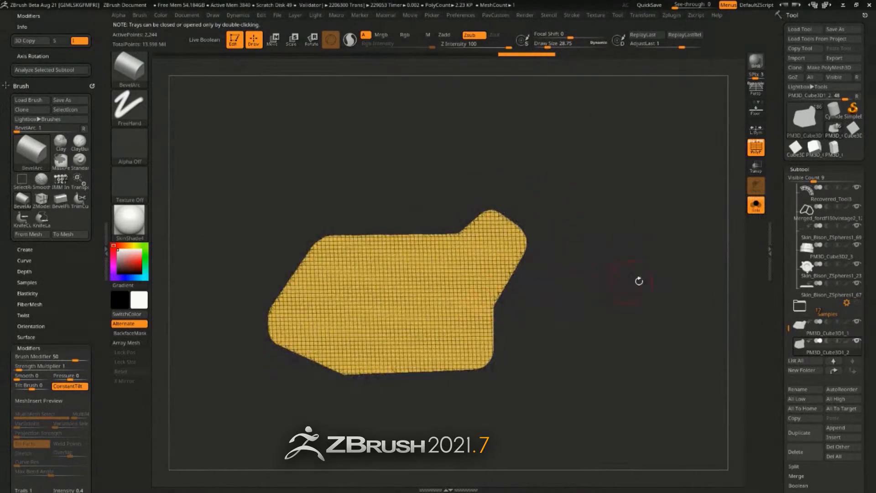
- Remesh the flat panel using ZRemesher with the Half option and an adaptive size of 0
key("2")
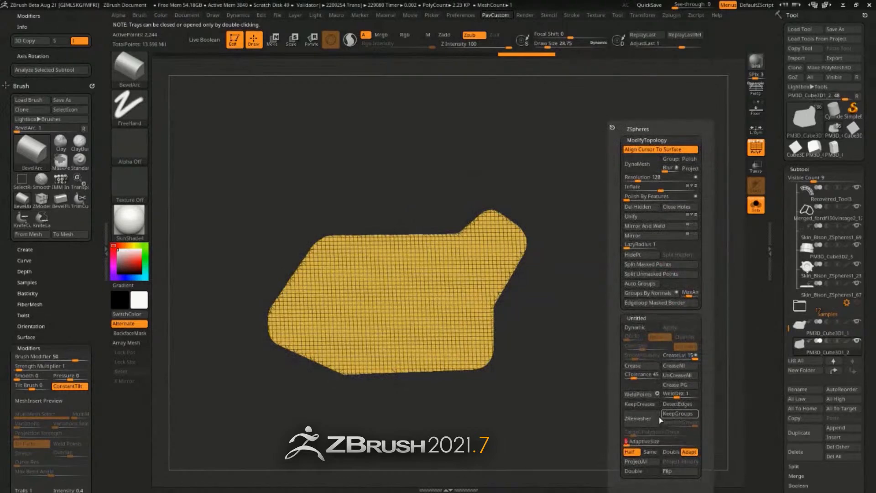
left_click(637, 419)
left_click_drag(630, 261, 625, 298)
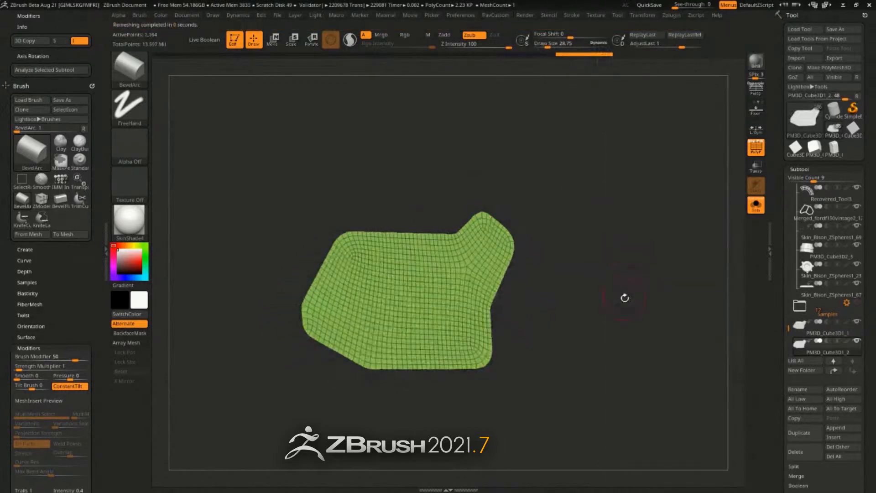
scroll(822, 273, "down", 10)
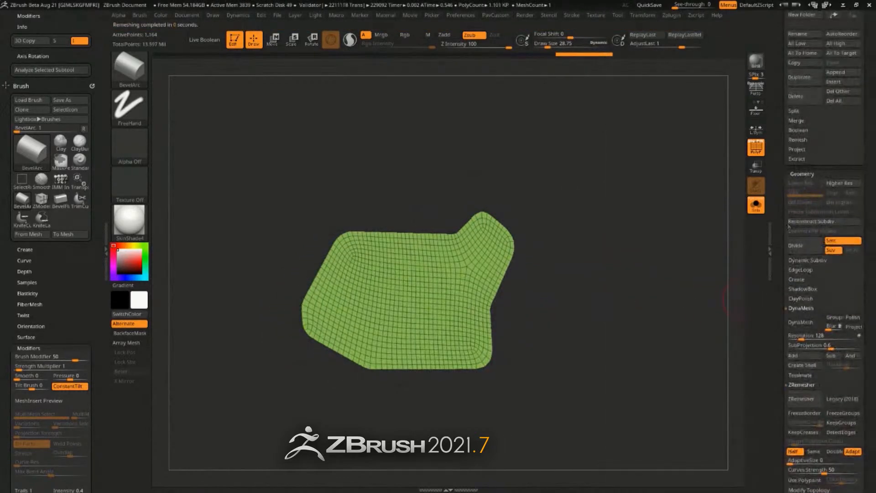
left_click(800, 308)
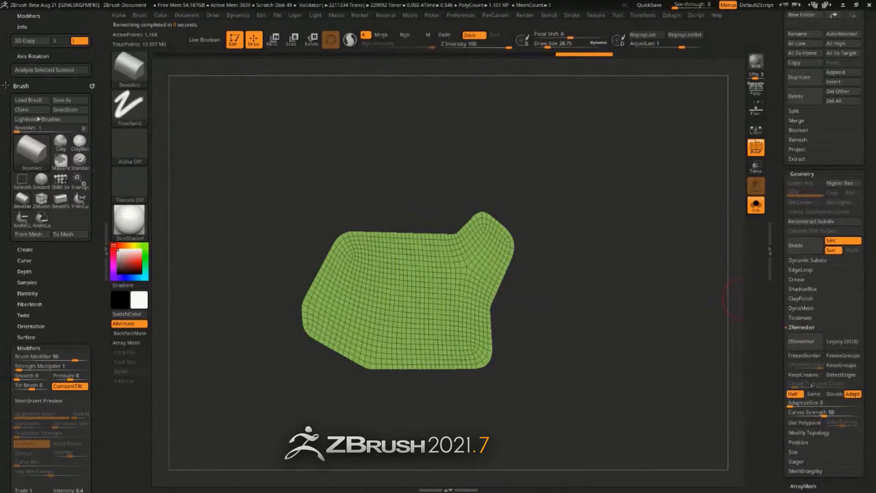
key("space")
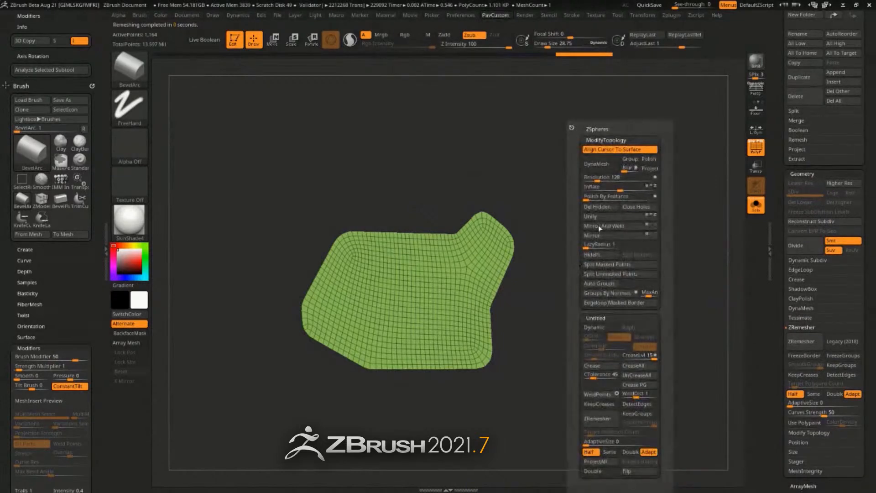
left_click_drag(585, 329, 658, 288)
- Leave solo display and hide all other subtools, showing only the remeshed panel and the original piece
left_click(757, 205)
left_click_drag(783, 204, 783, 457)
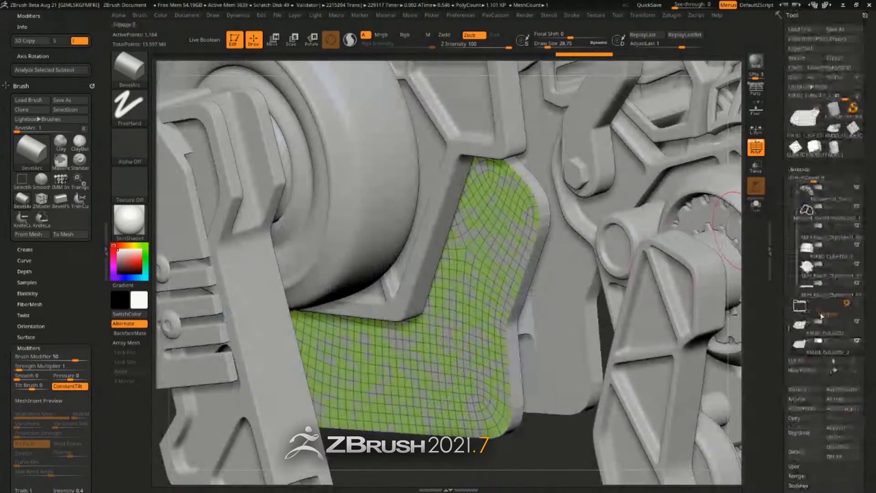
left_click(856, 343, "shift")
left_click(857, 343, "shift")
left_click(857, 344, "shift")
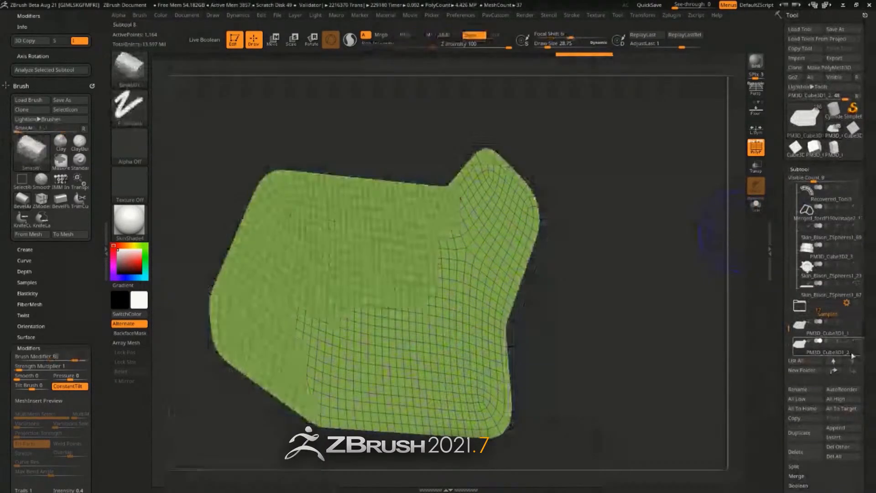
left_click(857, 321)
mouse_move(672, 294)
left_mouse_down()
mouse_move(649, 288)
mouse_move(677, 292)
mouse_move(640, 216)
left_mouse_up()
- Select the ZModeler brush with a draw size of about 12.37 and extrude the panel's whole polygroup into a thin slab
key("s")
key("b")
key("z")
key("m")
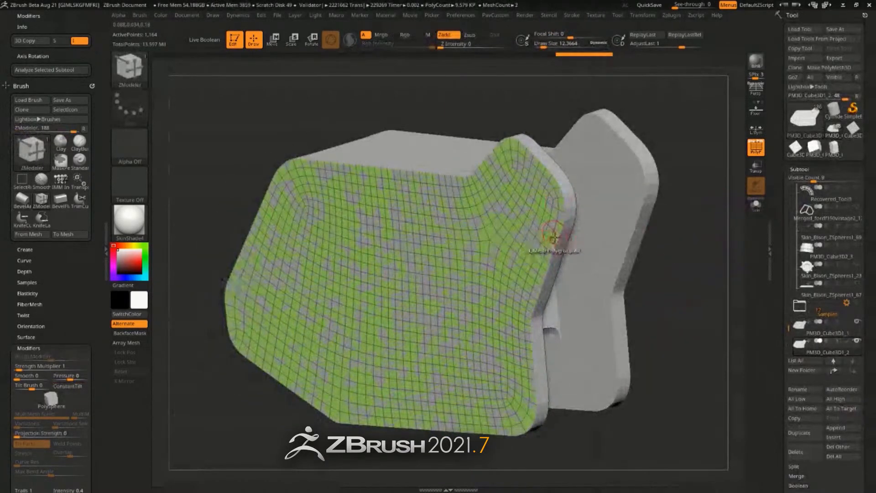
key("space")
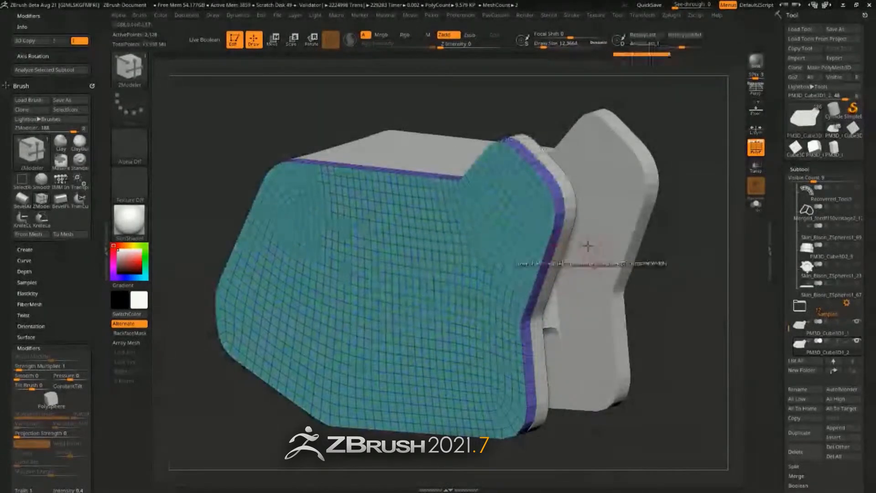
key("space")
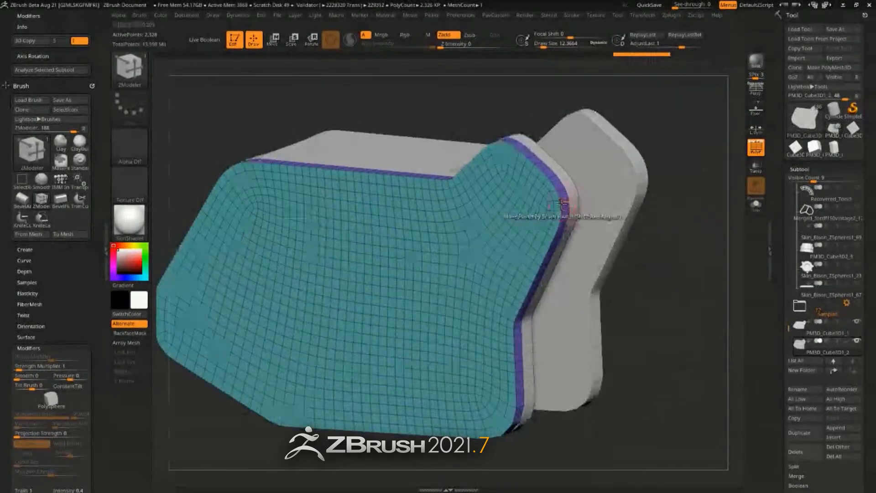
- Move the slab's side faces inward to leave a rim of the original piece around it
left_click_drag(563, 203, 549, 214)
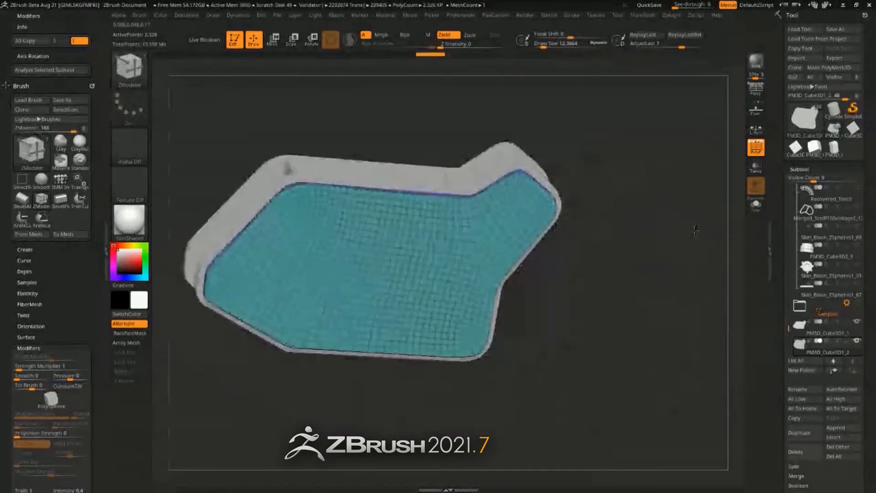
left_click_drag(623, 279, 630, 289)
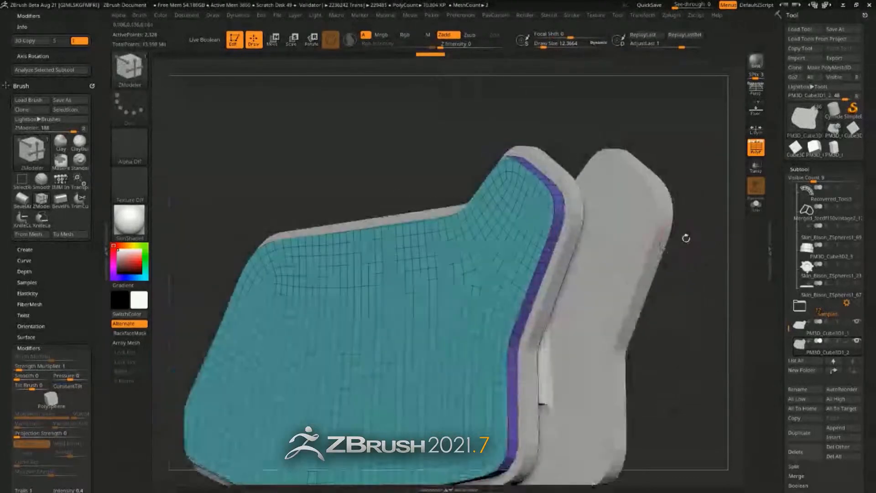
left_click_drag(683, 239, 698, 251)
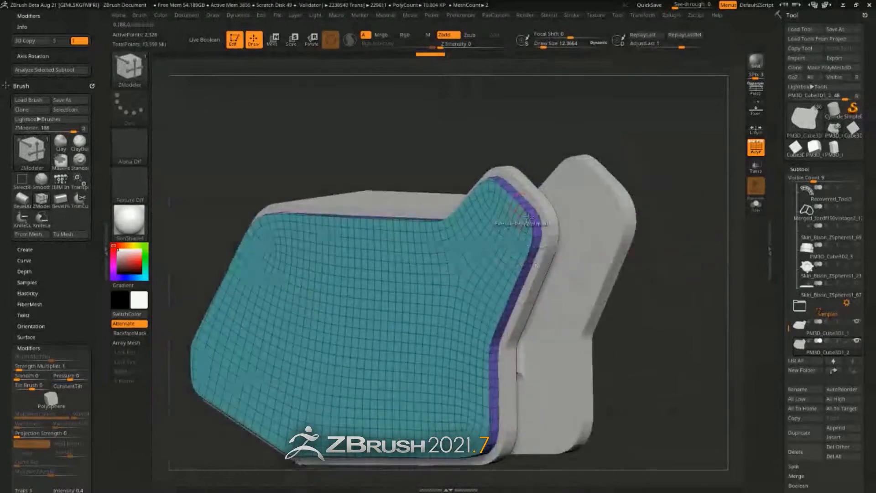
- Isolate the slab's purple perimeter strip and delete its hidden front and back faces
left_click(529, 229, "ctrl+shift")
left_click_drag(701, 187, 713, 215, "ctrl+shift")
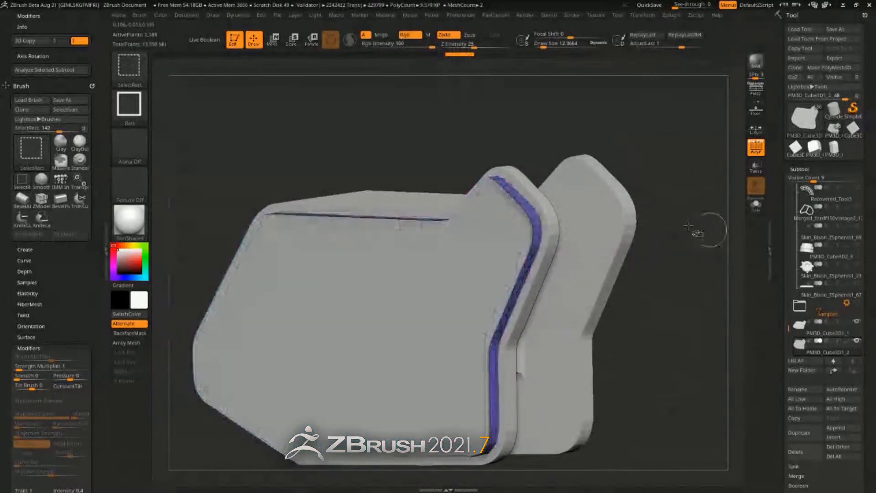
left_click(756, 204)
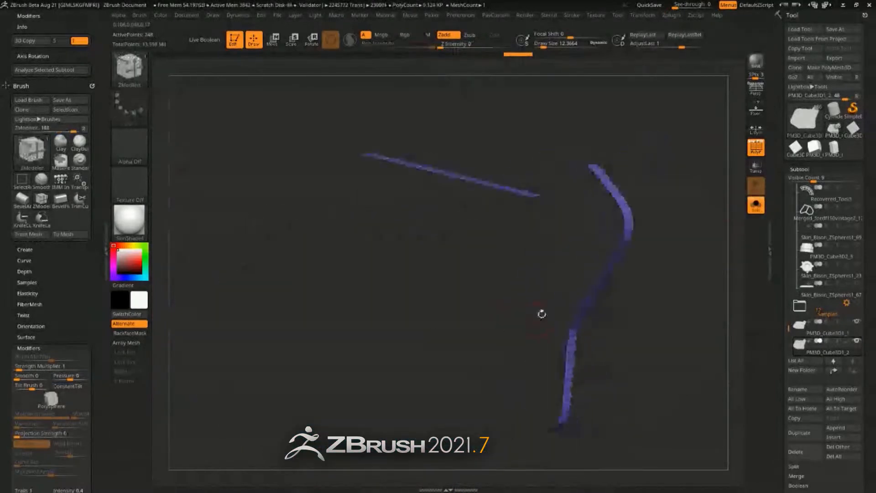
key("space")
left_click_drag(583, 280, 600, 219)
- Close the open holes on both sides of the strip with ZModeler's Close edge action set to Convex Hole
key("space")
left_click(507, 252)
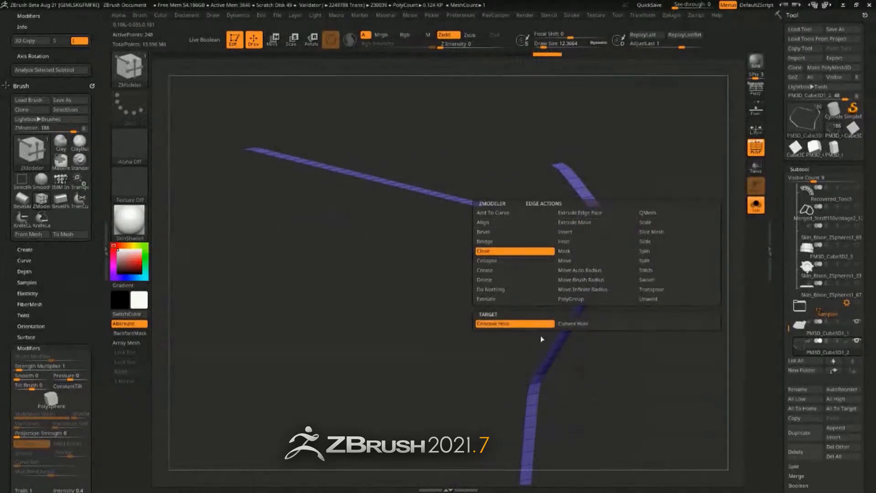
left_click(574, 323)
left_click(591, 235)
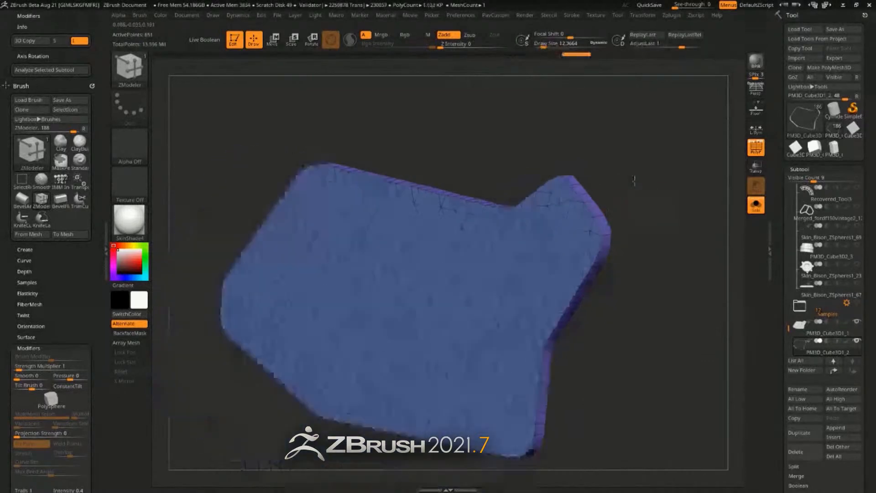
left_click_drag(591, 234, 677, 212)
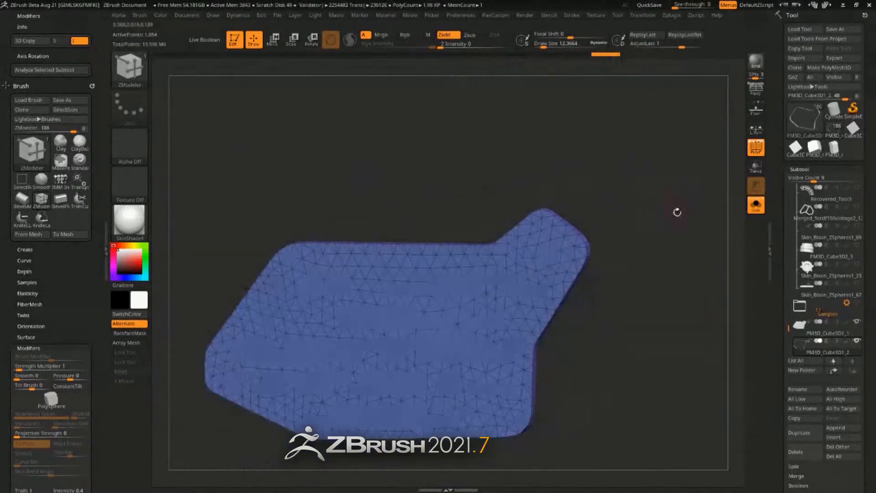
left_click(750, 209)
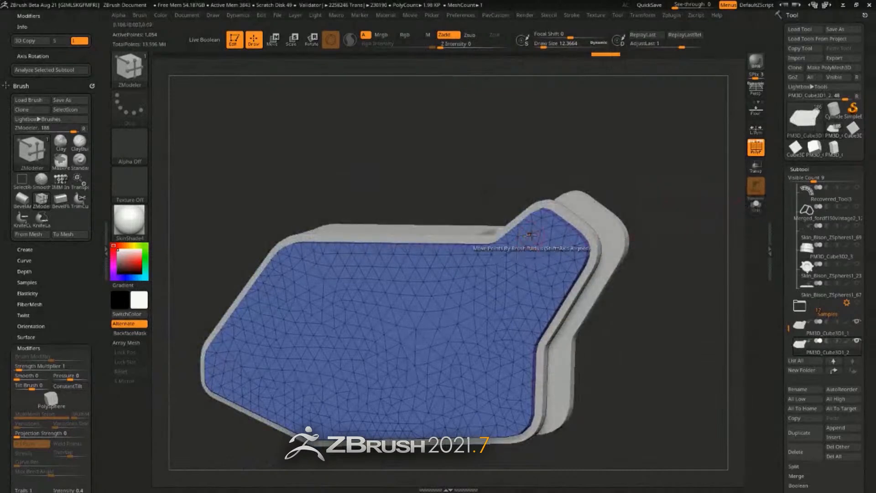
- ZRemesh the slab with KeepGroups and the Same polygon count option turned on
left_click_drag(673, 217, 688, 231)
key("1")
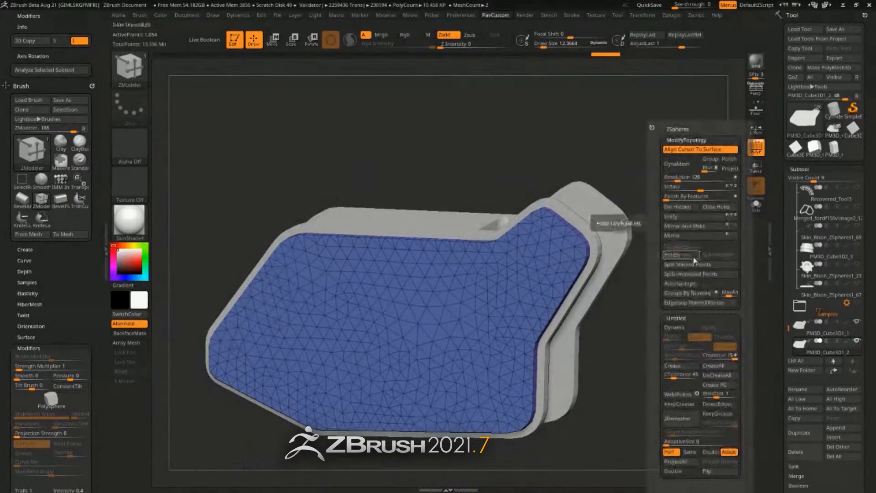
left_click(690, 452)
left_click(718, 414)
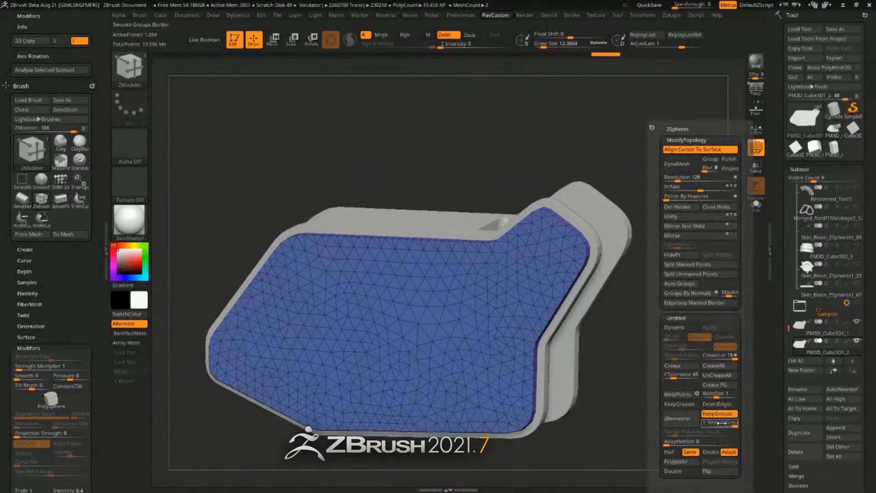
left_click(680, 418)
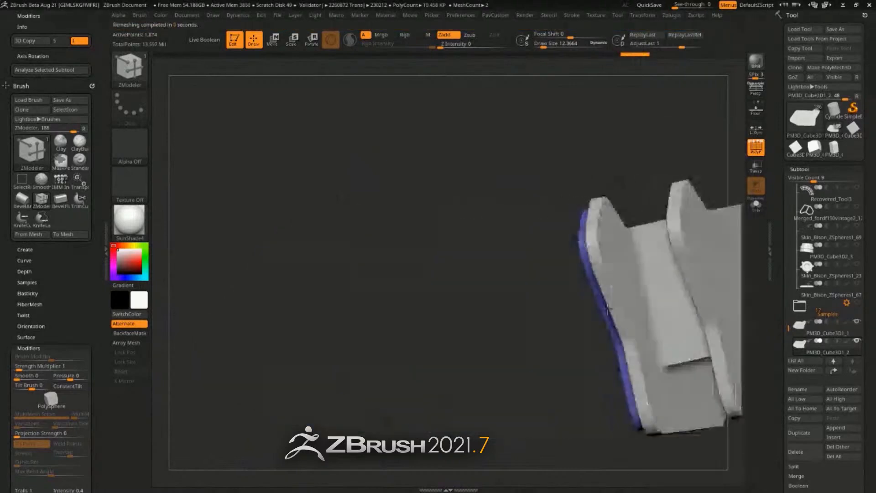
left_click_drag(673, 299, 690, 287, "shift")
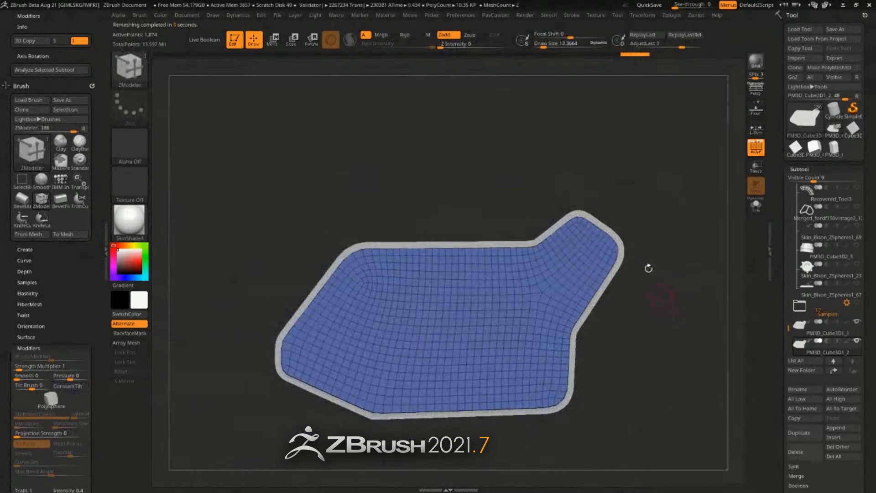
left_click_drag(656, 219, 681, 226)
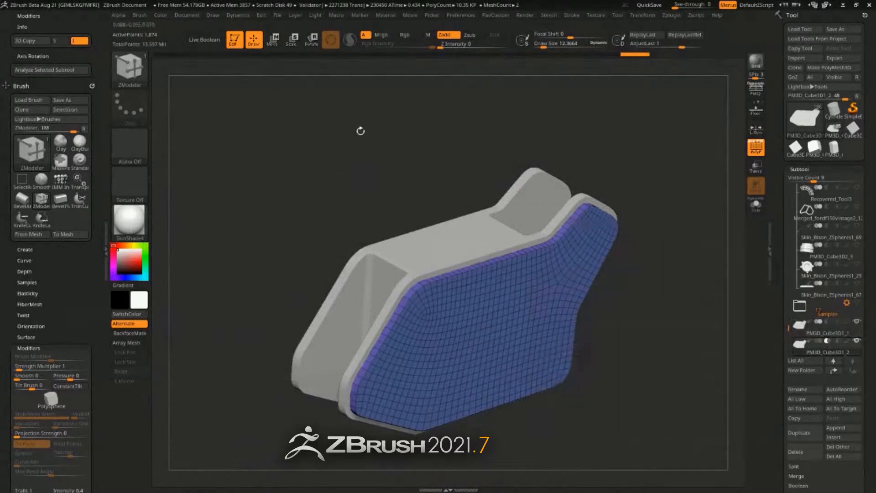
- Turn on Live Boolean and push the slab slightly into the part's side face to preview a shallow recess
left_click(210, 42)
left_click(751, 151)
key("w")
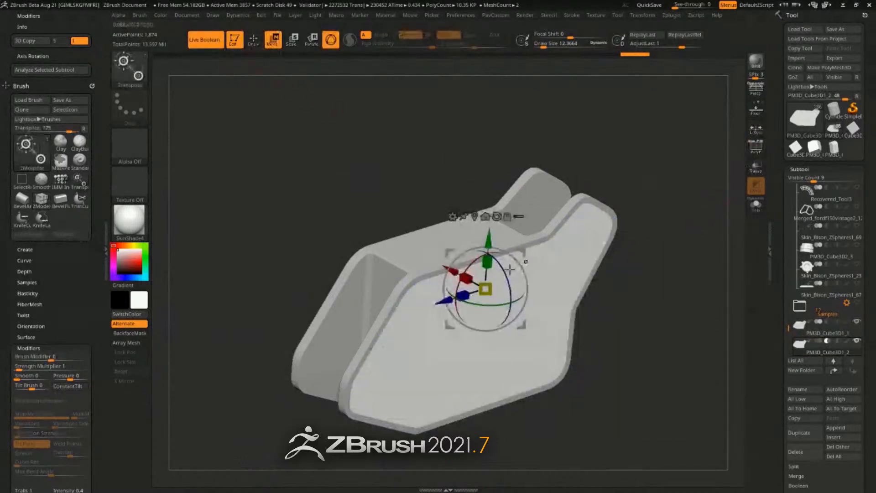
mouse_move(452, 270)
left_mouse_down()
mouse_move(436, 264)
mouse_move(452, 274)
left_mouse_up()
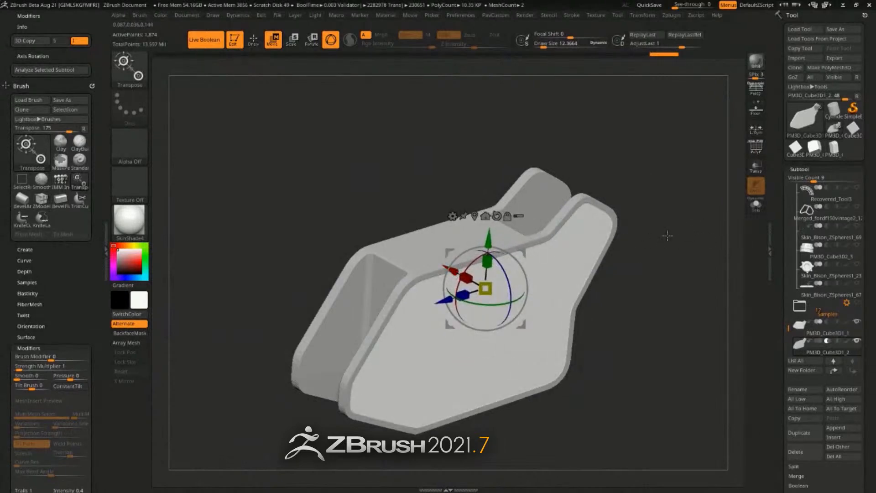
left_click_drag(689, 248, 703, 249)
left_click_drag(449, 272, 445, 270)
left_click_drag(685, 268, 548, 230)
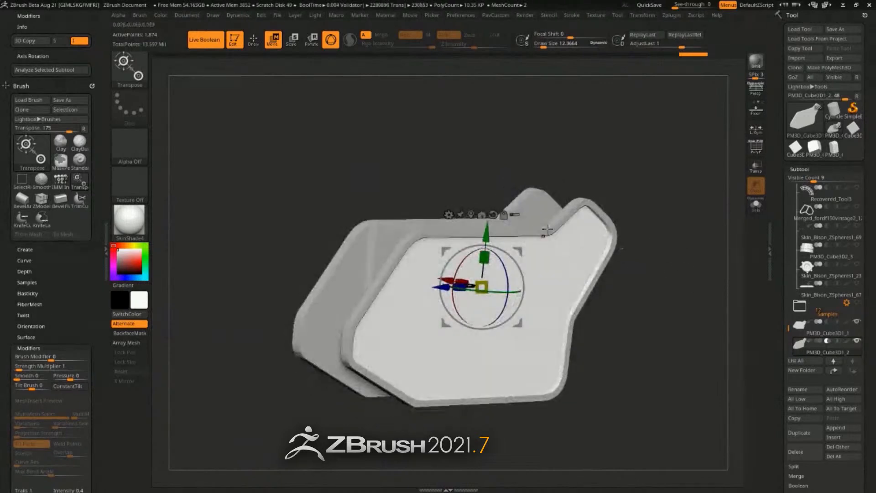
left_click_drag(648, 277, 671, 298)
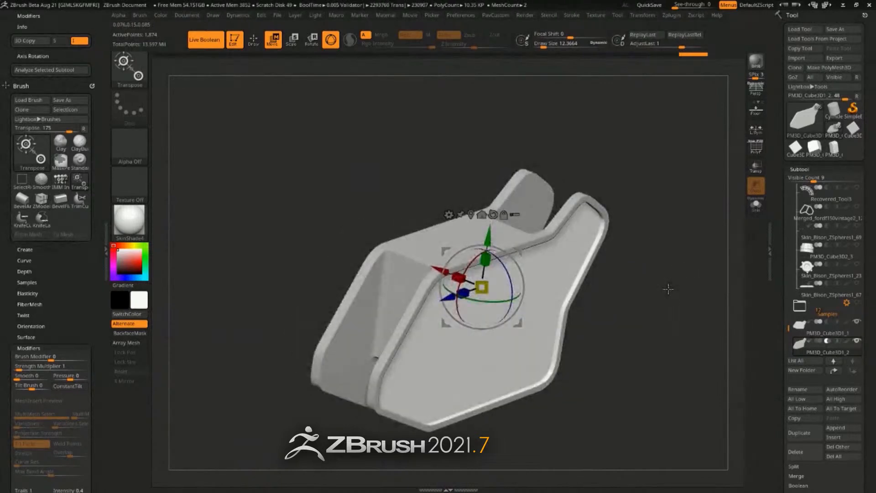
mouse_move(685, 228)
left_mouse_down()
mouse_move(666, 190)
mouse_move(692, 202)
left_mouse_up()
- Isolate the slab with its polyframe displayed and choose the KnifeCurve brush
key("q")
left_click(756, 205)
left_click(756, 148)
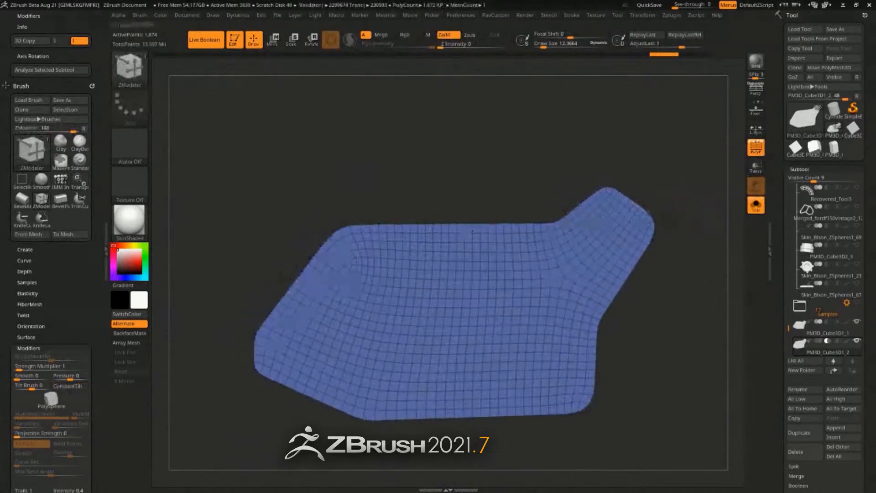
left_click(146, 72, "ctrl+shift")
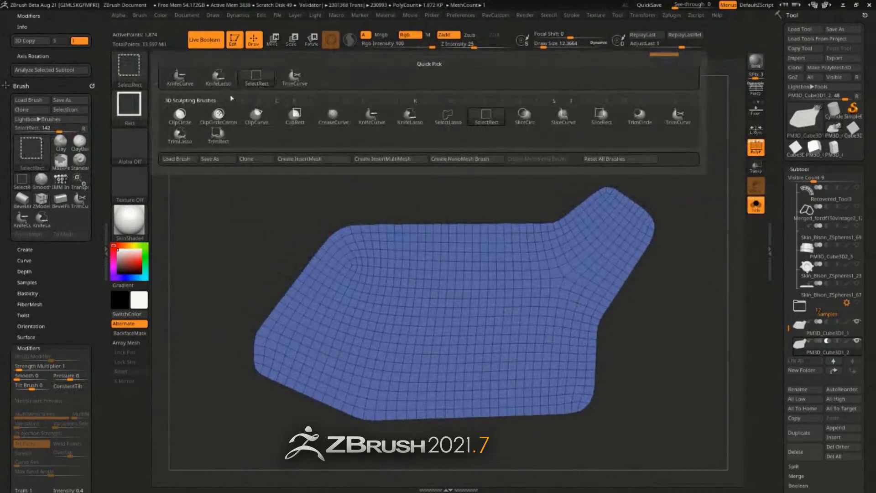
left_click(371, 114)
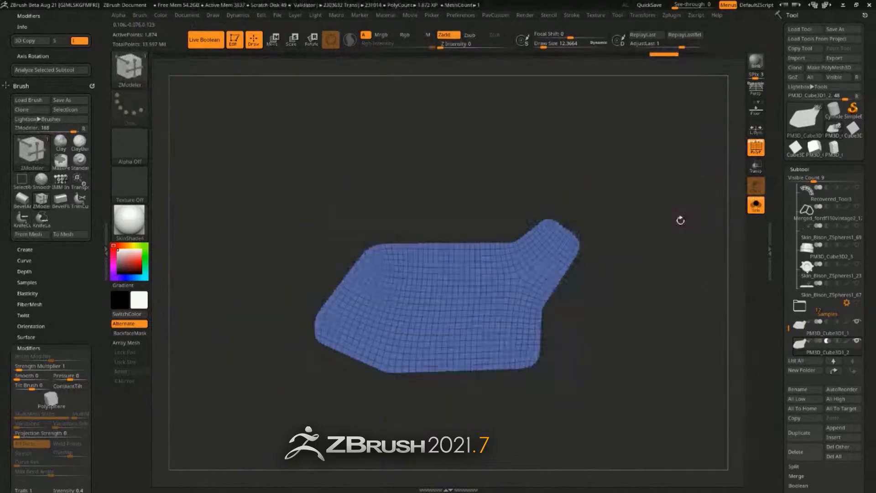
- Try a bent KnifeCurve slice across the slab from its lower front edge to its rear edge, and undo it
left_click_drag(314, 395, 399, 293)
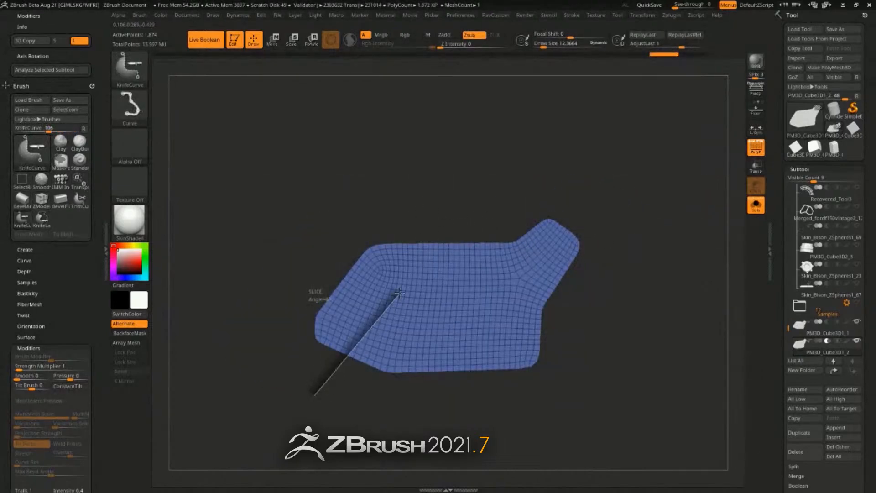
left_click_drag(456, 296, 591, 296)
left_click_drag(591, 198, 620, 217)
key("ctrl+z")
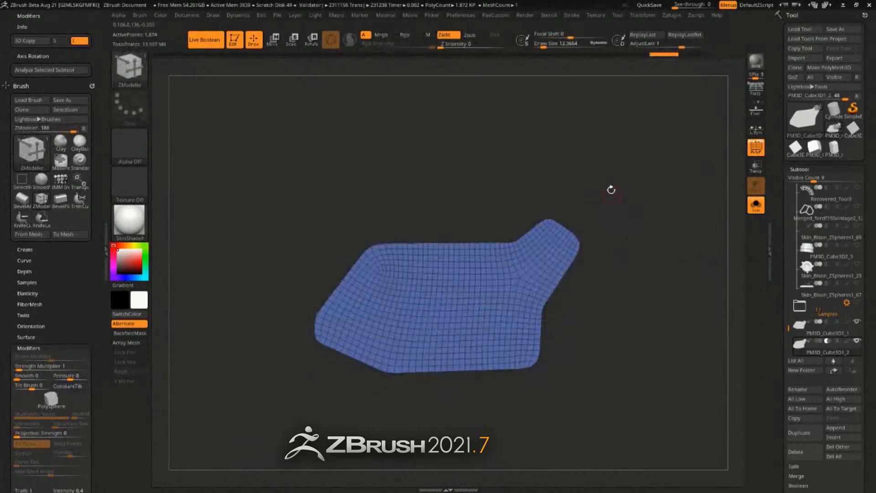
- Try a KnifeCurve cut that keeps only a thin bent strip of the slab, inspect it, and restore the full slab
key("ctrl+shift")
key("ctrl+shift+space")
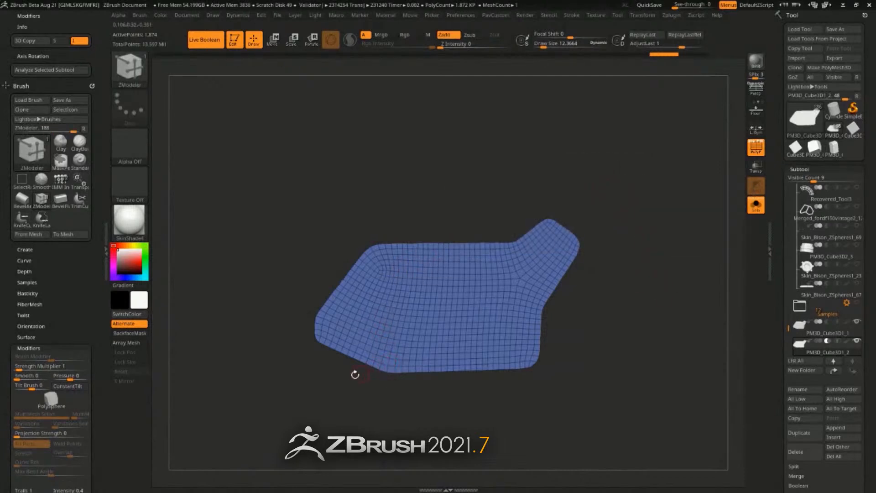
mouse_move(352, 385)
left_mouse_down("ctrl+shift")
mouse_move(406, 301)
mouse_move(616, 287)
mouse_move(657, 302)
left_mouse_up("ctrl+shift")
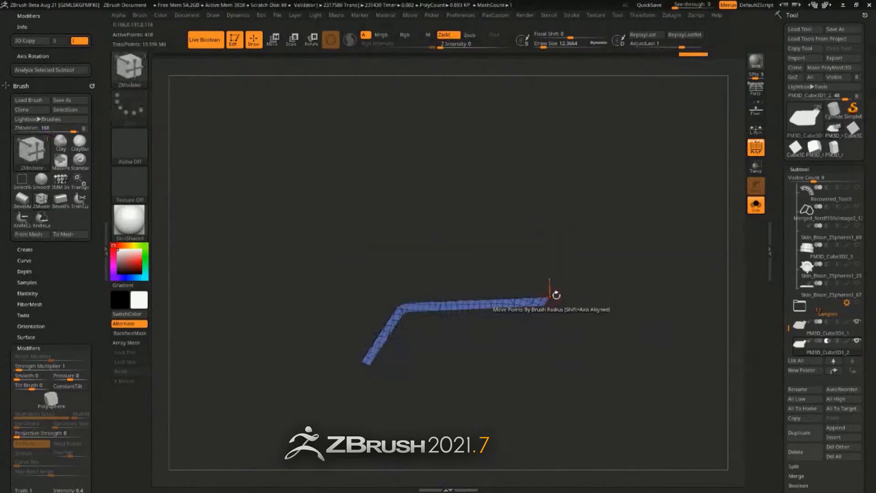
left_click_drag(589, 292, 602, 295)
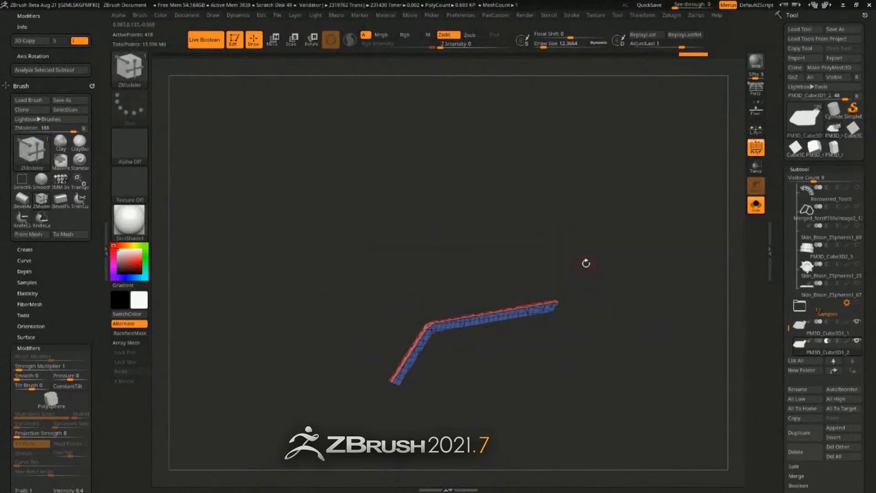
mouse_move(587, 263)
left_mouse_down()
mouse_move(633, 280)
mouse_move(610, 286)
mouse_move(585, 247)
left_mouse_up()
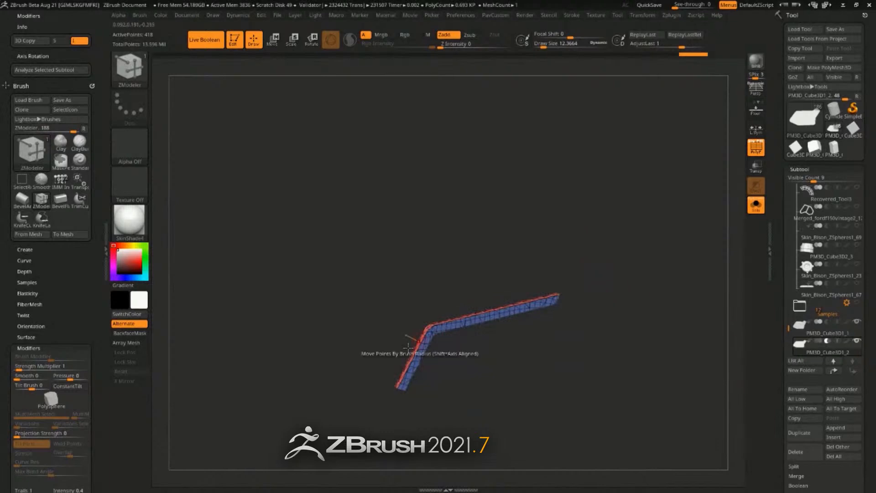
left_click_drag(541, 311, 402, 369)
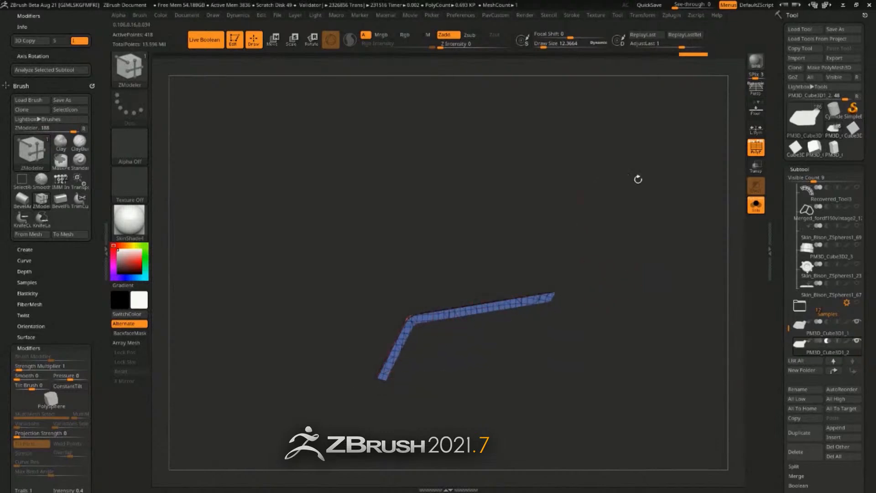
left_click(684, 256, "ctrl+shift")
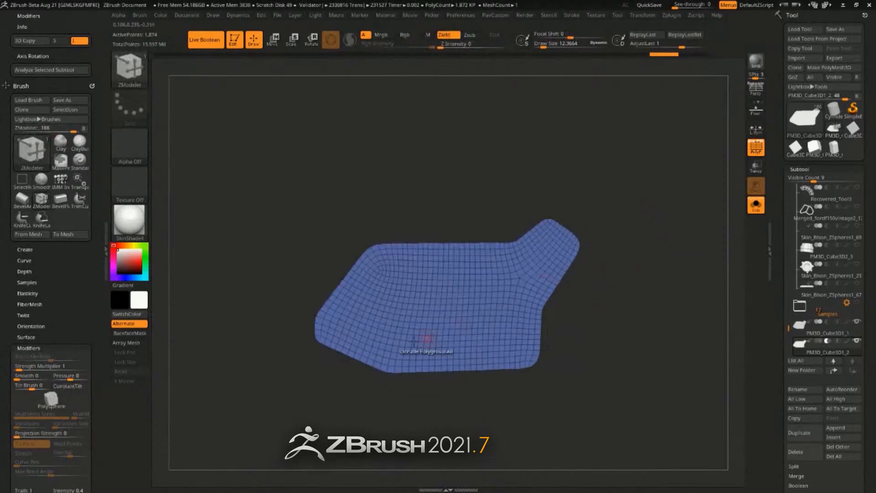
- Cut a bent channel through the slab from its lower front edge to its rear edge, undoing the extra steep cut across it
mouse_move(337, 385)
left_mouse_down("ctrl+shift")
mouse_move(400, 304)
mouse_move(541, 314)
mouse_move(635, 302)
left_mouse_up("ctrl+shift")
mouse_move(338, 205)
left_mouse_down("ctrl+shift")
mouse_move(424, 431)
mouse_move(425, 421)
left_mouse_up("ctrl+shift")
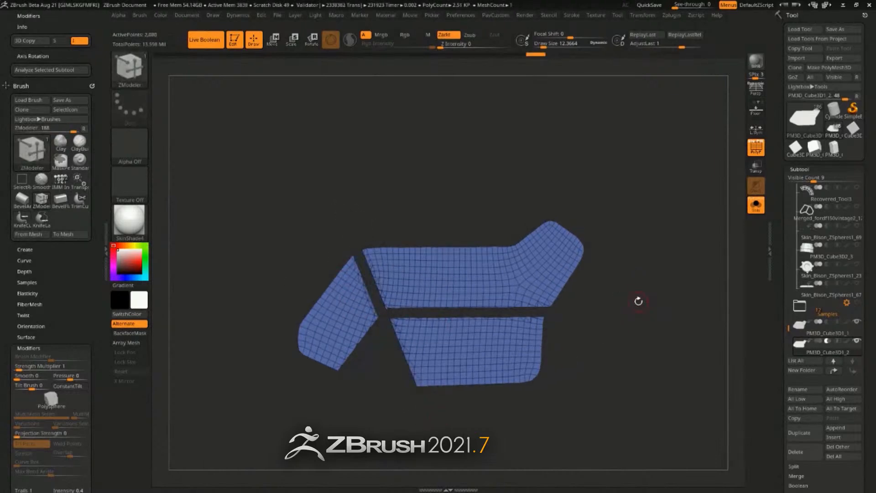
key("ctrl+z")
- Try a near-vertical KnifeCurve channel crossing both slab pieces, inspect the cut walls, and undo it
left_click_drag(392, 219, 452, 415, "ctrl+shift")
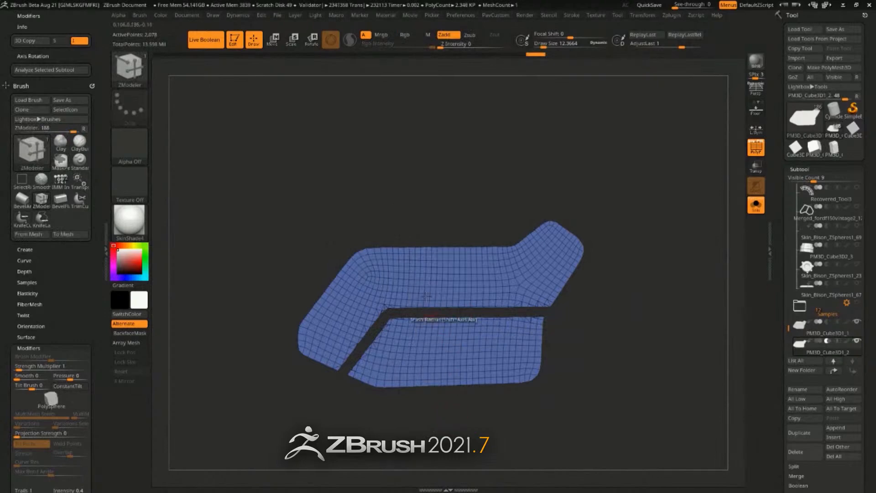
left_click_drag(397, 204, 438, 425, "ctrl+shift")
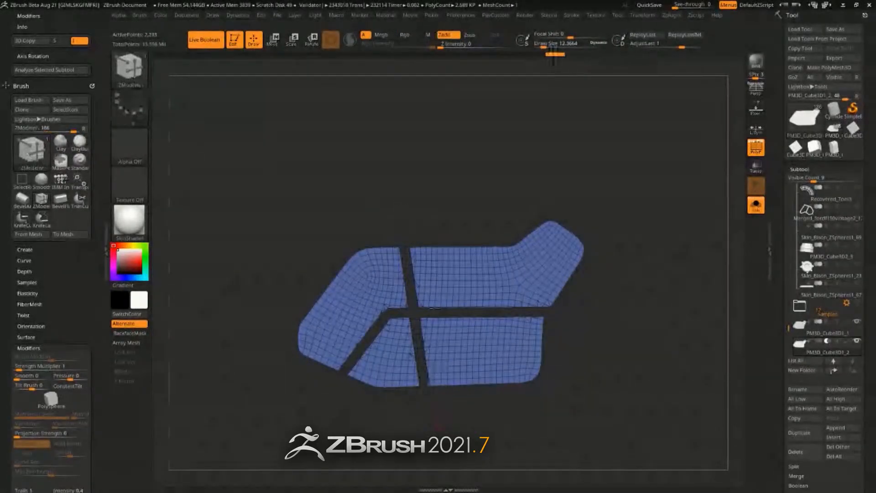
left_click_drag(616, 306, 635, 320)
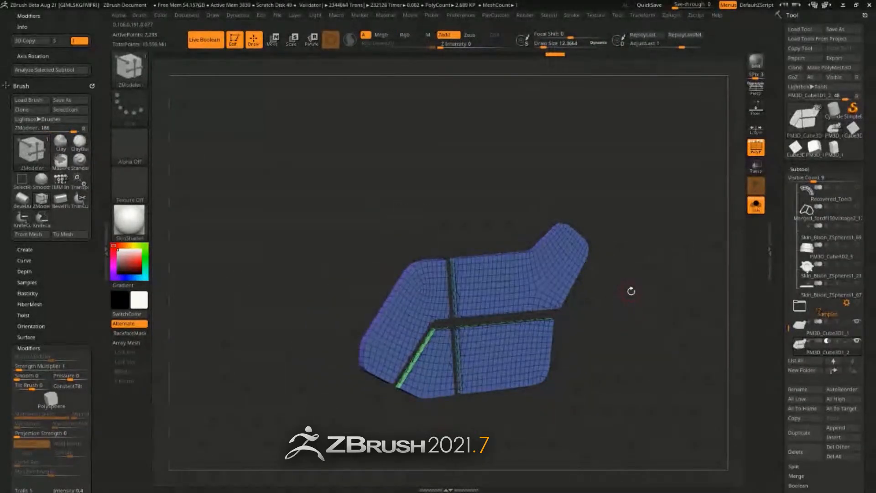
left_click(753, 206)
left_click(753, 207)
left_click_drag(662, 233, 595, 271)
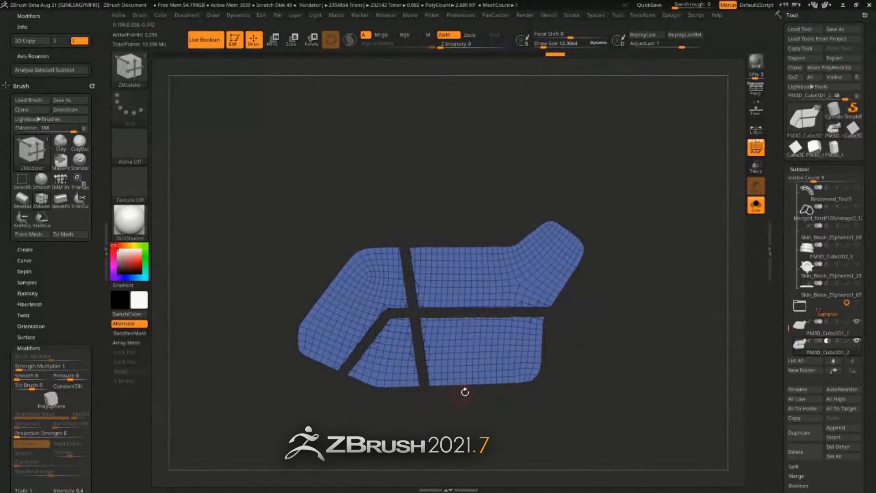
key("ctrl+z")
- Cut a short slanted channel from the slab's upper front corner down to the bend of the existing channel
mouse_move(647, 302)
left_mouse_down("alt")
mouse_move(642, 329)
mouse_move(643, 305)
left_mouse_up("alt")
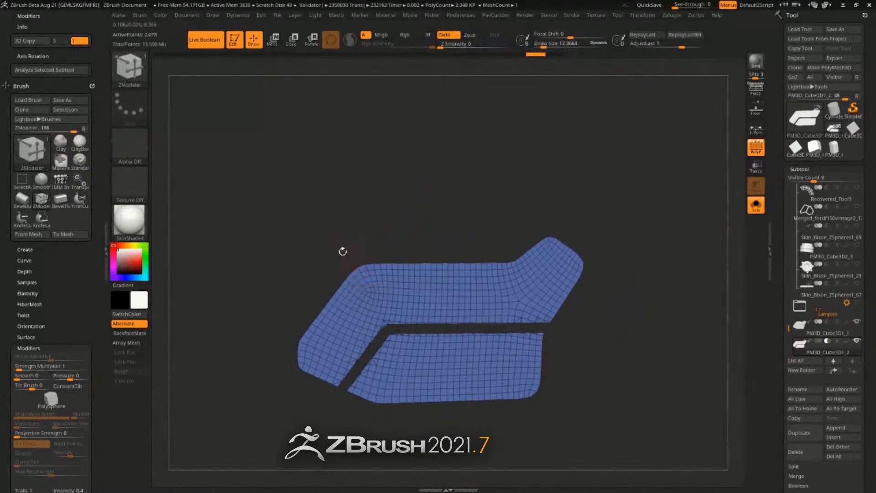
left_click_drag(347, 246, 386, 330, "ctrl+shift")
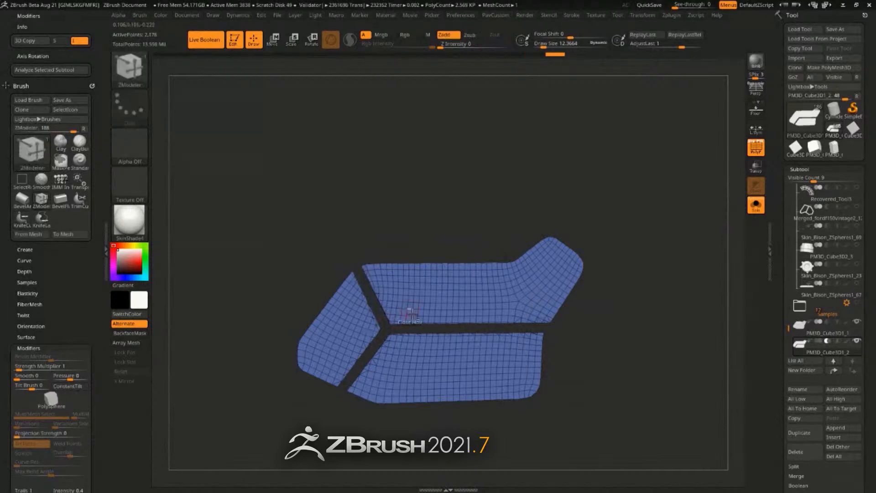
left_click_drag(640, 314, 600, 322)
left_click_drag(499, 351, 558, 349)
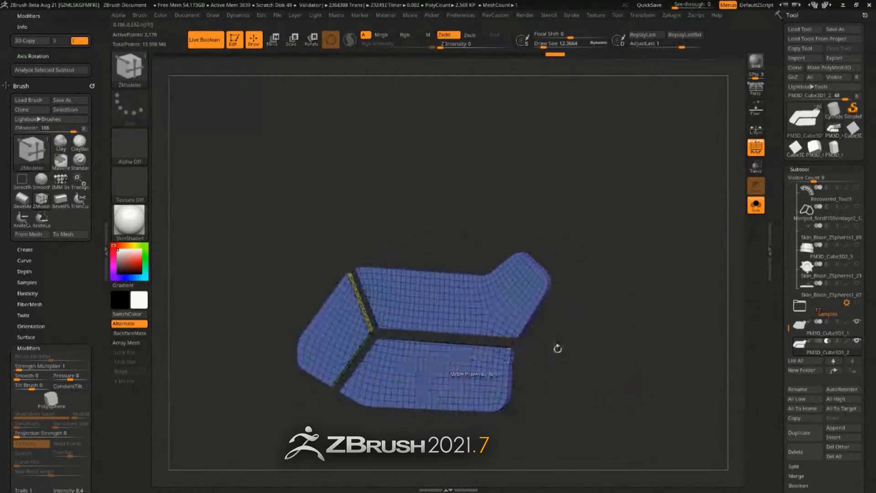
left_click_drag(593, 322, 607, 320)
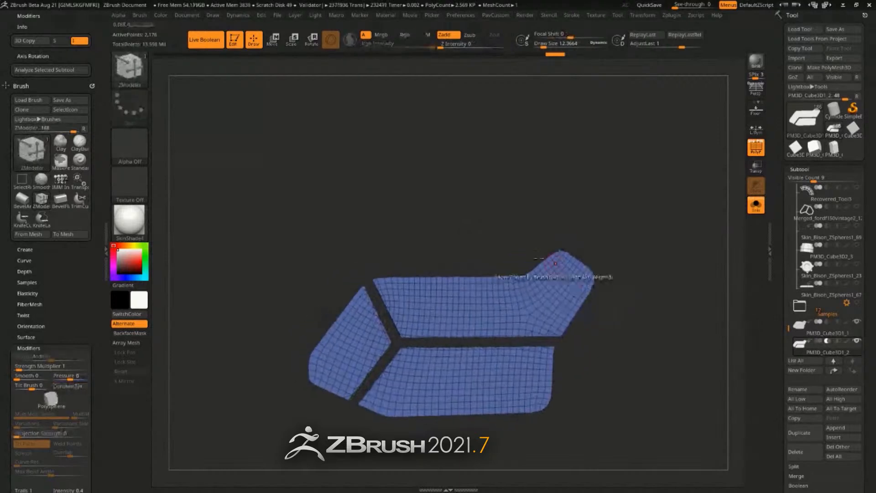
- Cut two slanted channels through the upper piece and one diagonal channel through the lower piece, redoing the diagonal once
left_click_drag(503, 234, 466, 338, "ctrl+shift")
mouse_move(518, 245)
left_mouse_down("ctrl+shift")
mouse_move(589, 357)
mouse_move(579, 372)
left_mouse_up("ctrl+shift")
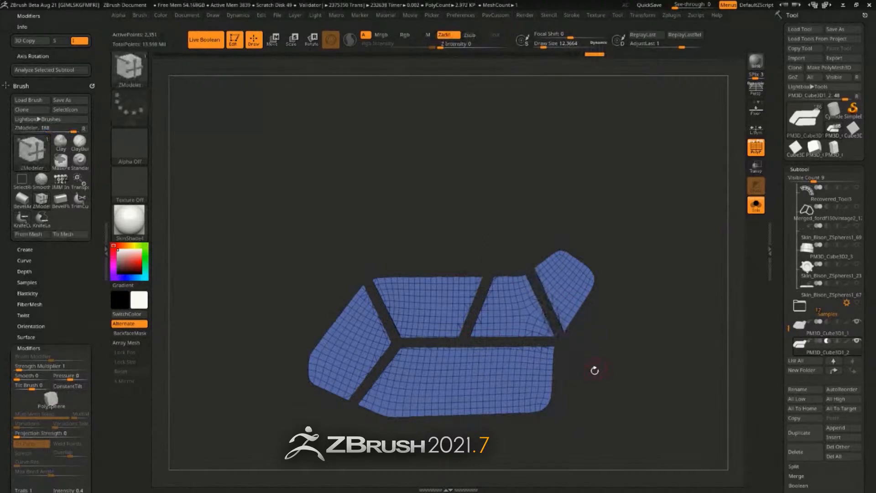
mouse_move(568, 465)
left_mouse_down("ctrl+shift")
mouse_move(461, 342)
mouse_move(478, 356)
mouse_move(466, 344)
mouse_move(475, 349)
left_mouse_up("ctrl+shift")
key("ctrl+z")
left_click_drag(550, 441, 467, 343, "ctrl+shift")
- Show the whole part without polyframe, try to push the cut pieces deeper into its side face, and undo the move
left_click_drag(653, 291, 670, 277)
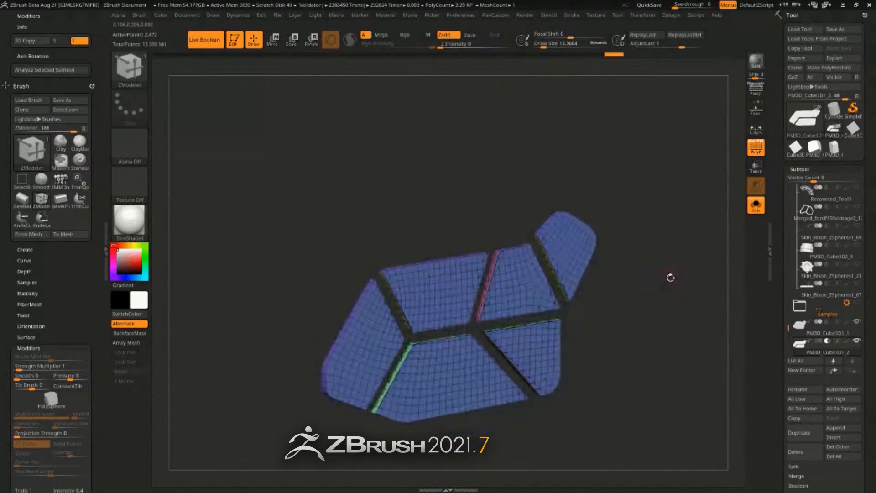
left_click(755, 213)
key("shift+f")
key("w")
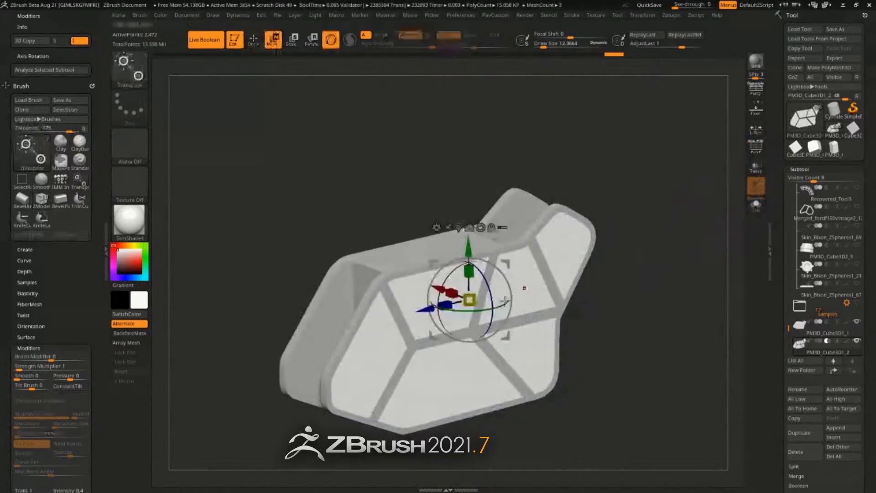
left_click_drag(443, 289, 439, 287)
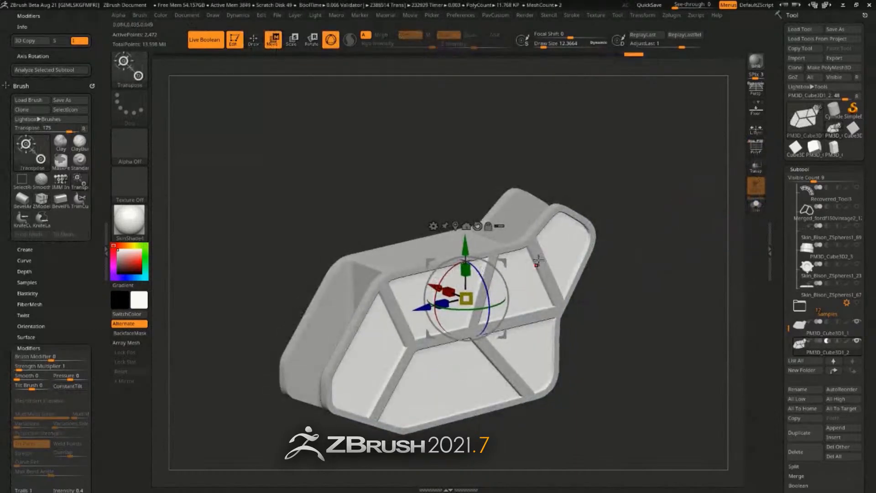
key("ctrl+z")
- Return to the ZModeler brush and isolate the cut panel pieces with their polyframe displayed
key("b")
key("z")
key("m")
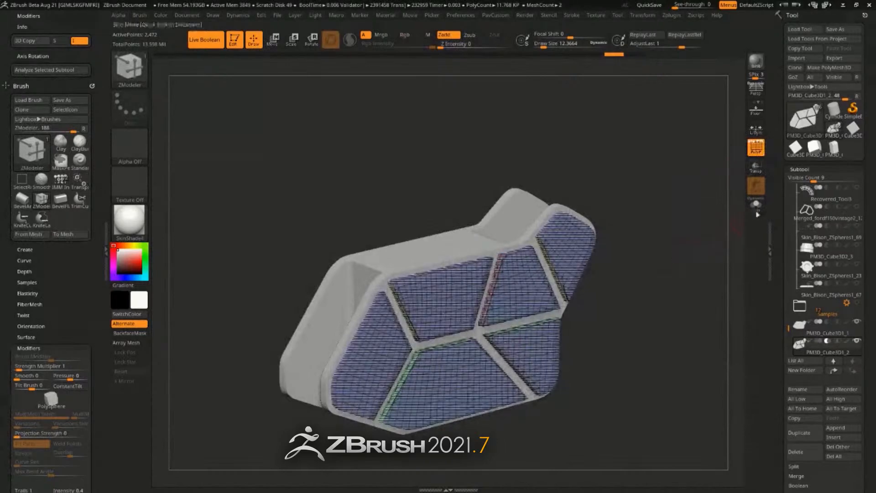
left_click(755, 205)
left_click_drag(694, 251, 685, 271)
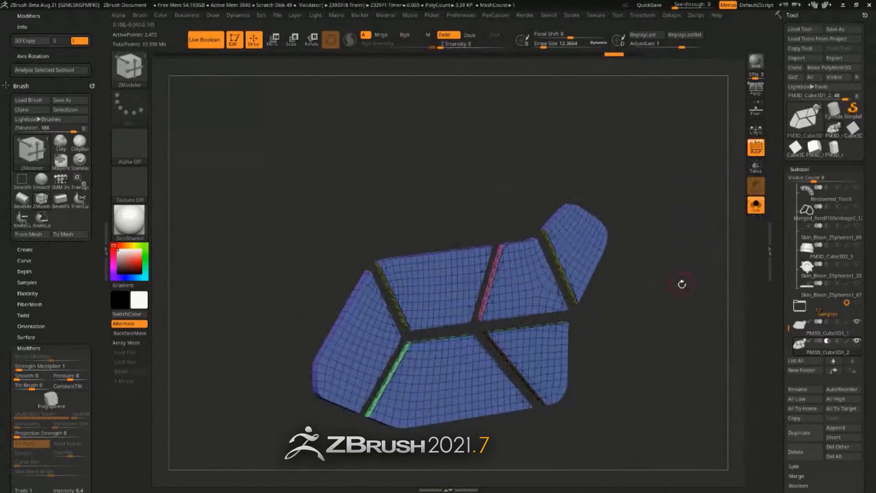
- Regroup the isolated panel pieces by face normals and ZRemesh them with Keep Groups on at the Same density
key("2")
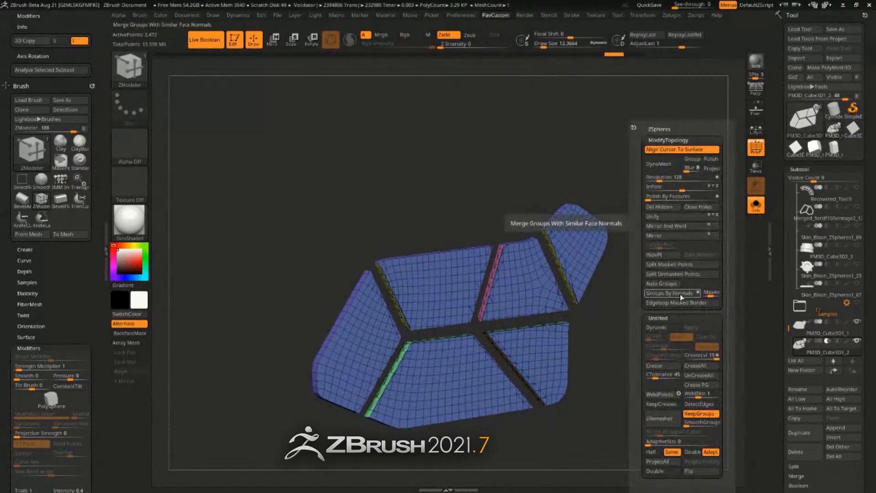
left_click(680, 295)
left_click_drag(648, 265, 614, 294)
left_click_drag(647, 242, 682, 294)
key("2")
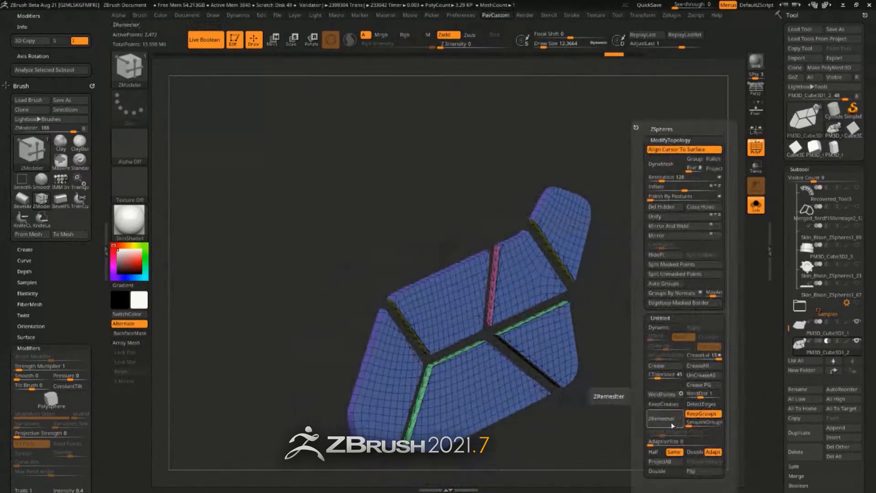
left_click(661, 419)
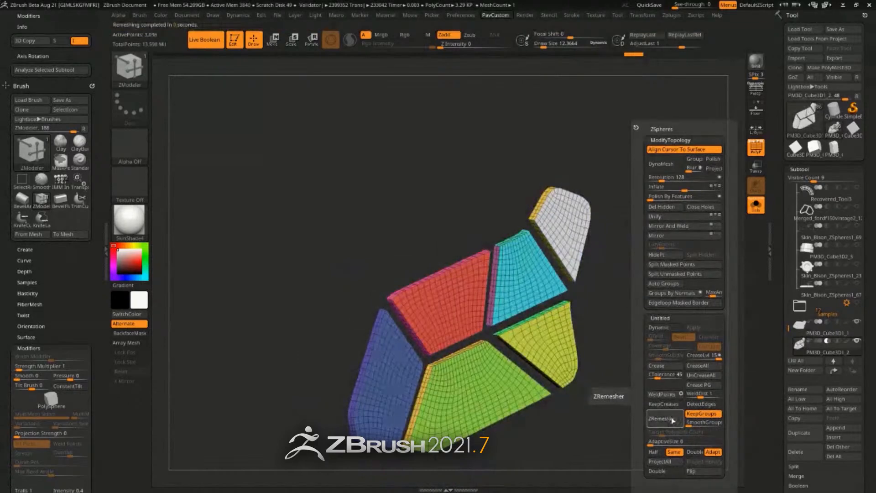
- Show the remeshed pieces together with the rest of the part without polyframe and bring up the transform gizmo
left_click_drag(667, 336, 685, 313)
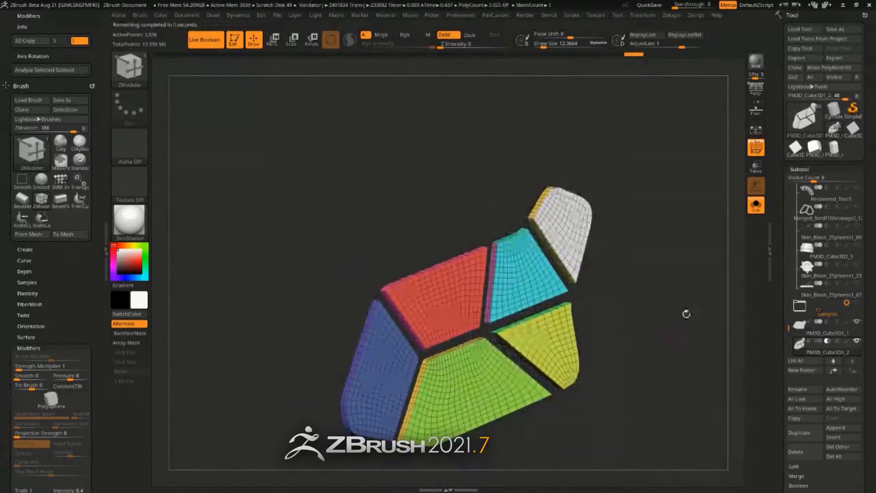
left_click(751, 211)
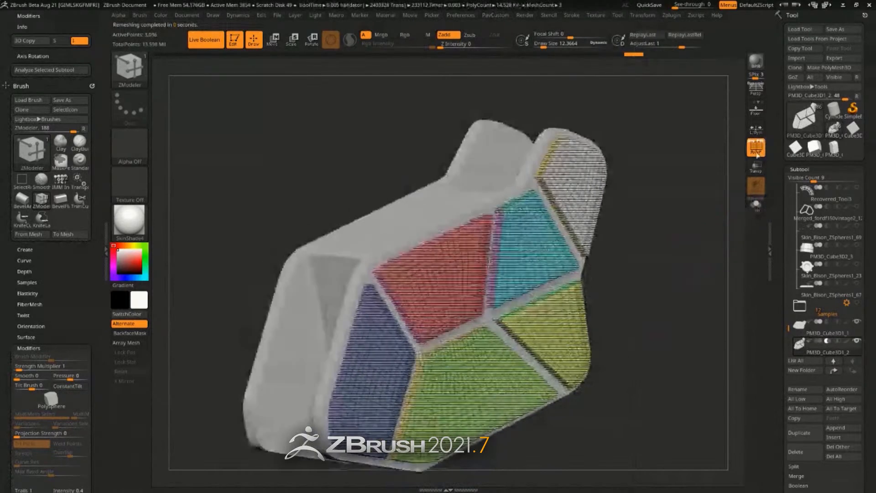
key("shift+f")
key("w")
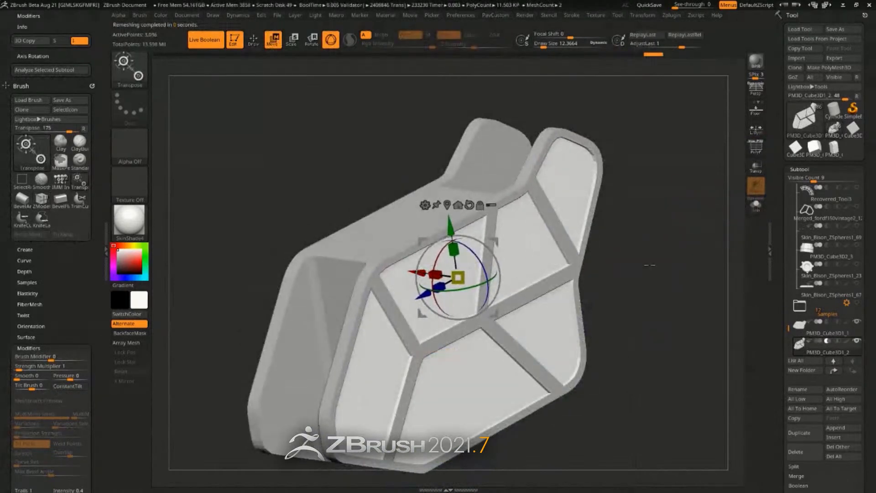
left_click_drag(650, 265, 703, 237)
- Isolate the panel pieces with polyframe displayed and bevel their edges with a Bevel Width of 0.01652
scroll(773, 212, "down", 5)
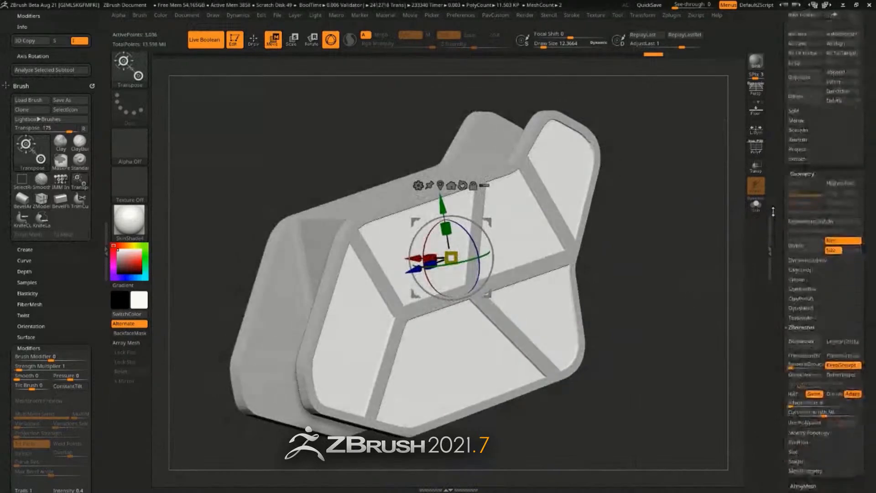
scroll(773, 211, "down", 2)
left_click(798, 224)
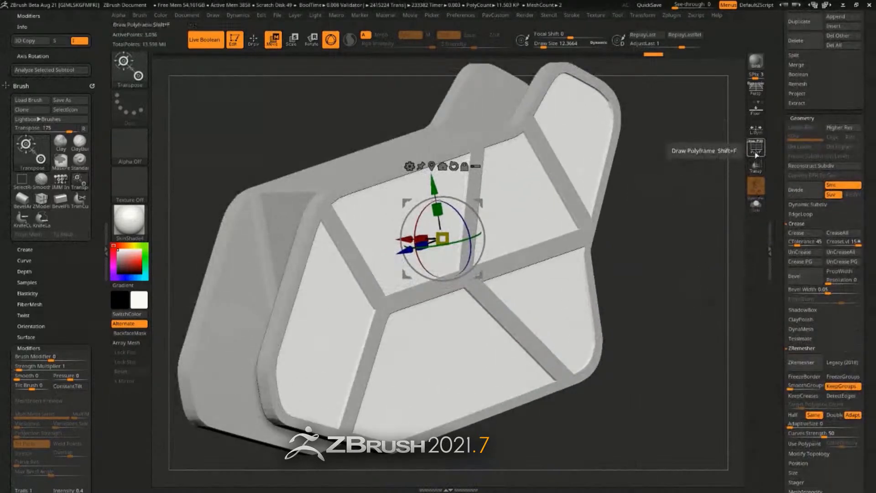
left_click(756, 204)
key("shift+f")
left_click_drag(736, 189, 706, 265)
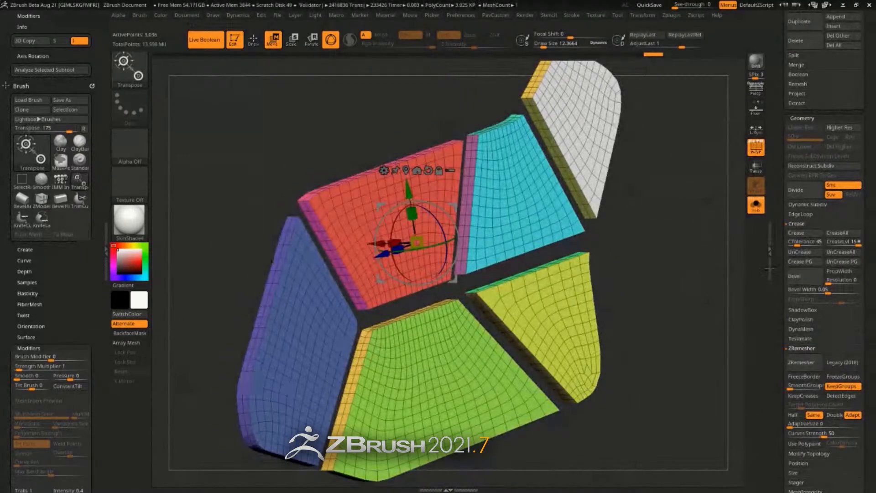
left_click_drag(707, 265, 662, 212)
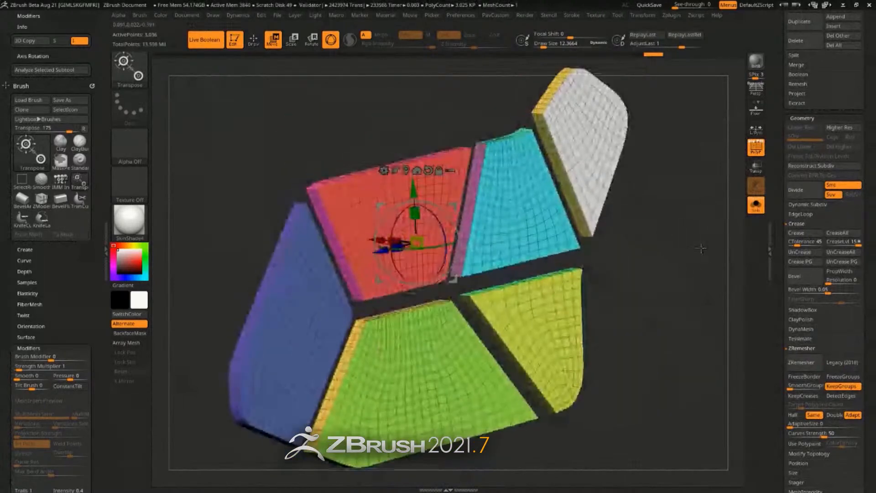
left_click(828, 291)
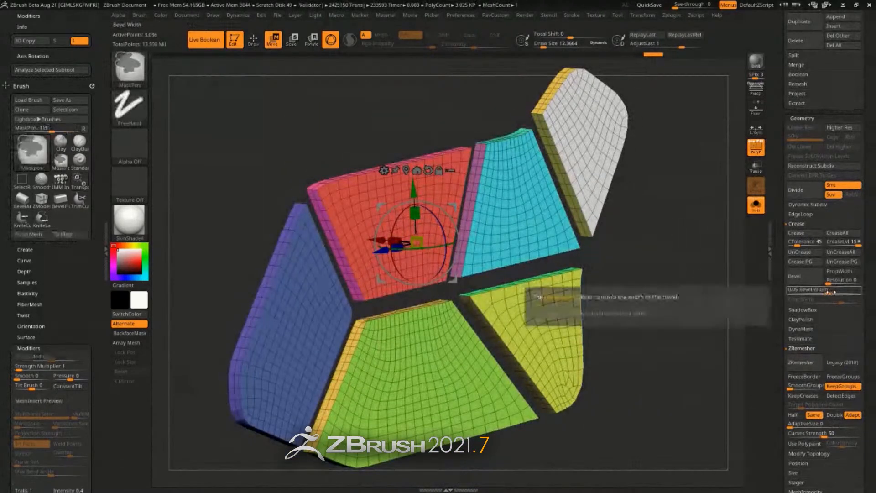
left_click_drag(828, 291, 819, 292, "ctrl")
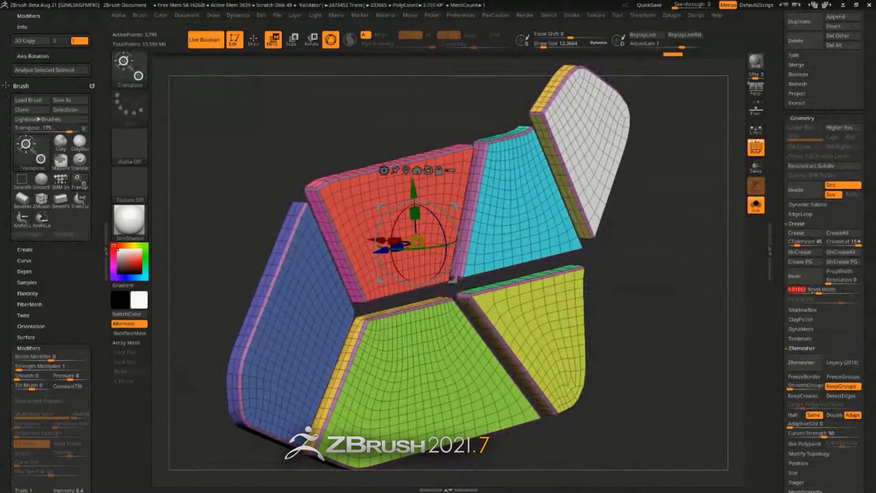
- Show the whole part without polyframe, redo the panel bevel at a width of 0.02334, and mirror the pieces to the opposite side
left_click(756, 205)
left_click(756, 147)
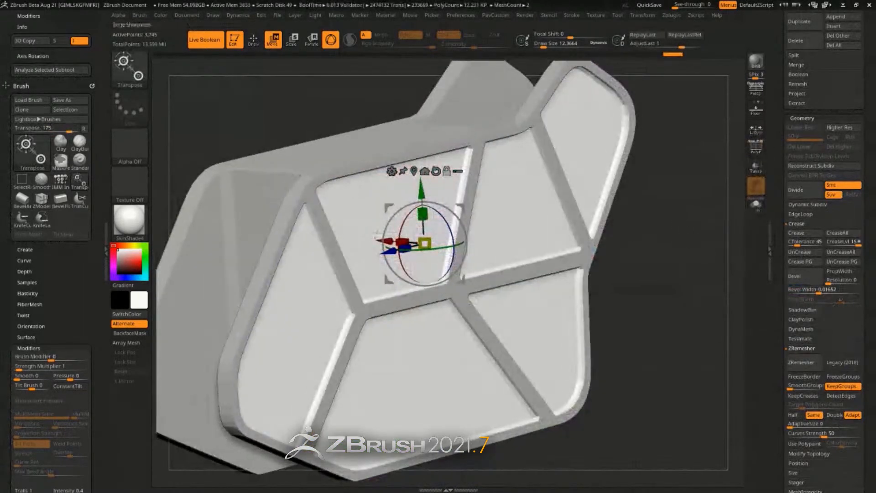
mouse_move(819, 291)
left_mouse_down()
mouse_move(812, 291)
mouse_move(828, 291)
left_mouse_up()
left_click(824, 292)
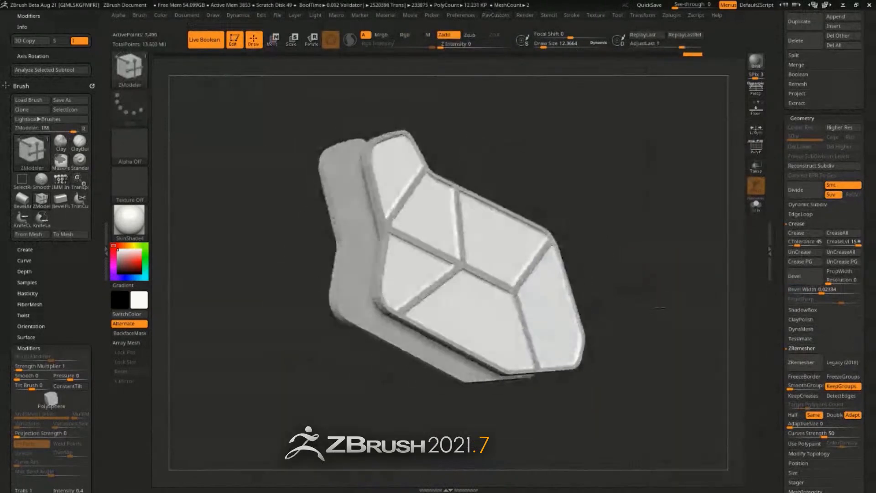
left_click_drag(640, 292, 666, 278)
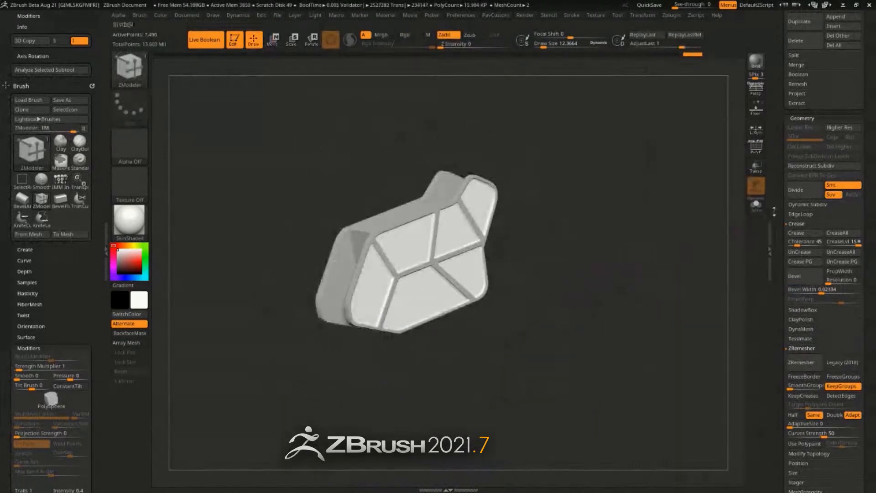
- Display the complete mech with its Wires and Accessories subtool folders visible alongside the structure
scroll(849, 274, "up", 5)
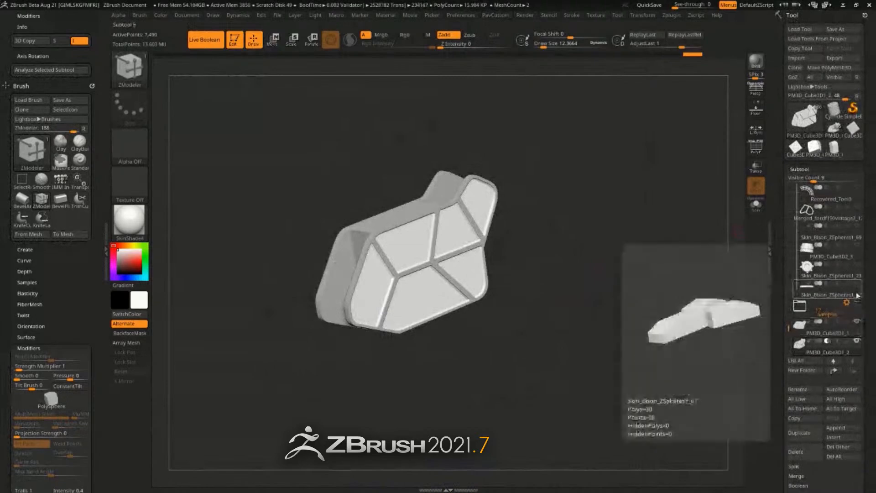
left_click_drag(789, 325, 788, 194)
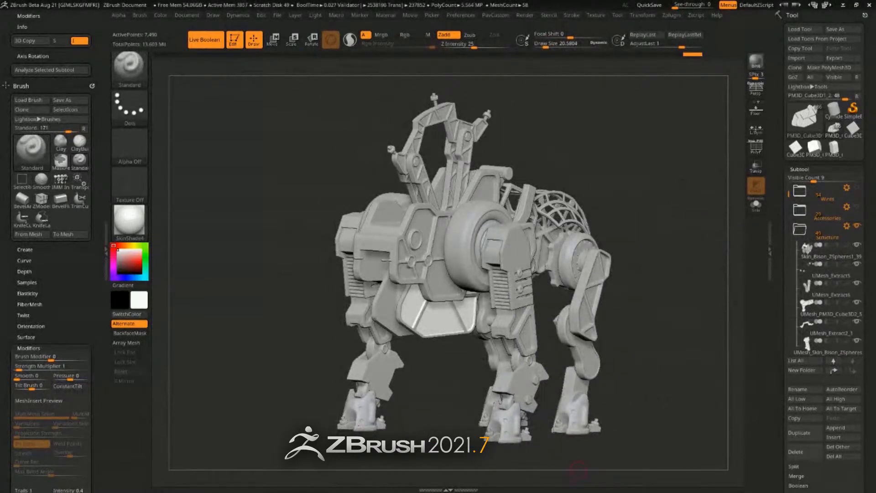
left_click_drag(667, 196, 683, 205)
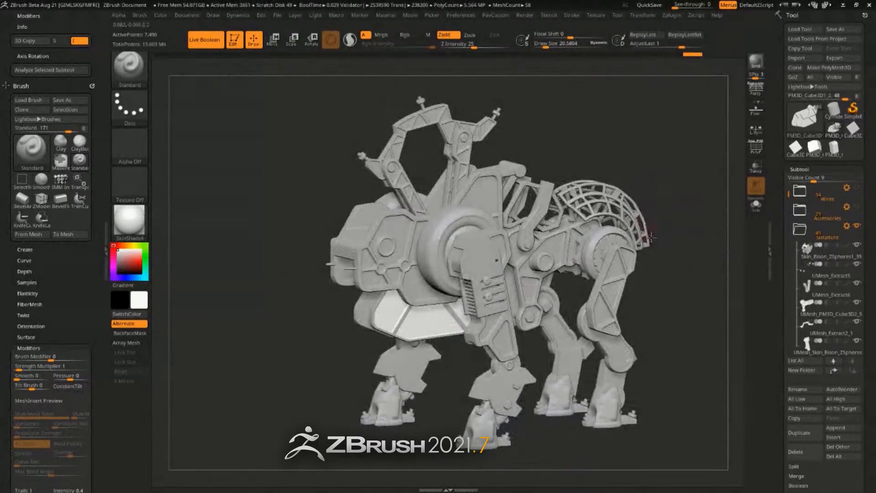
left_click(857, 187)
left_click(856, 206)
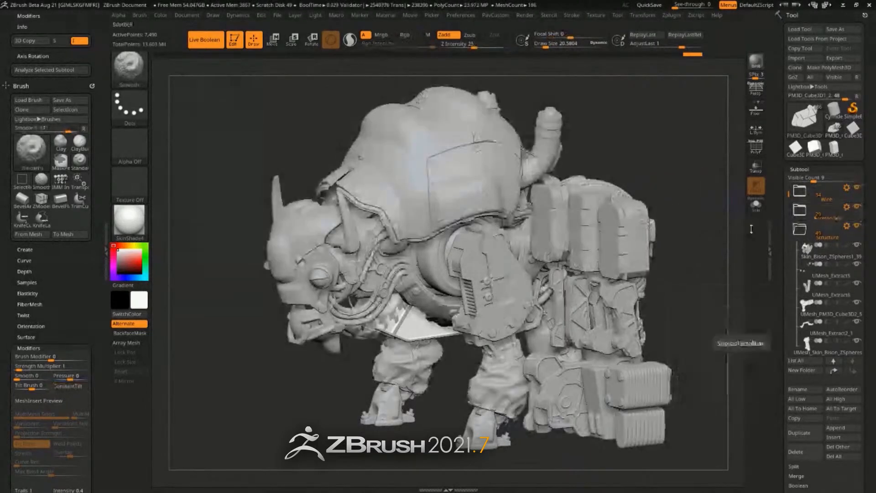
left_click_drag(706, 221, 707, 203)
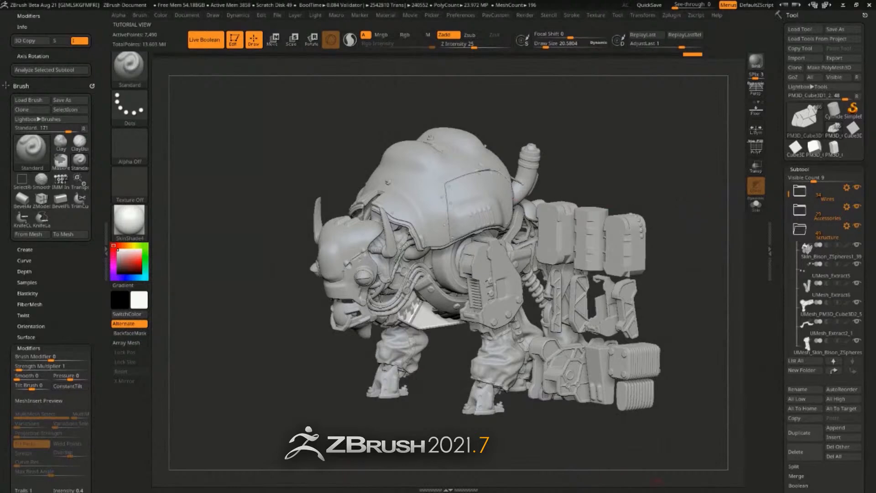
left_click_drag(639, 154, 636, 145)
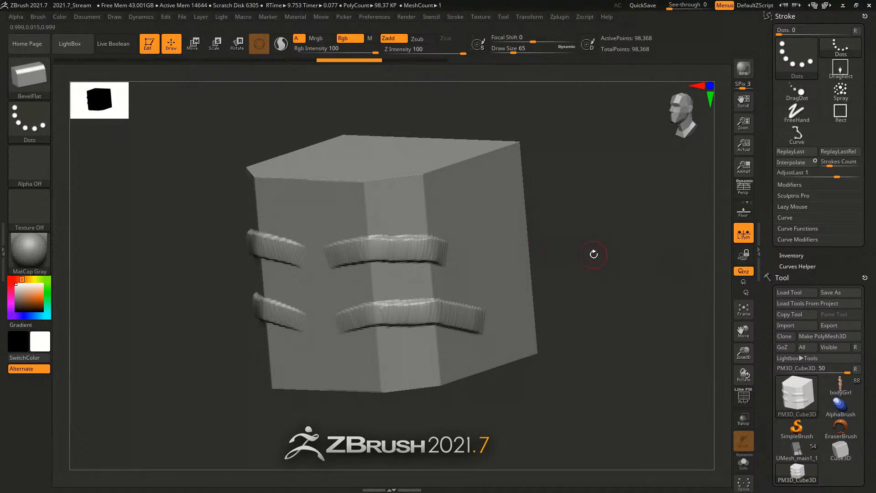
- Bevel the cube's upper side edge with BevelFlat at a draw size of 445 and set AdjustLast to 1
mouse_move(593, 270)
left_mouse_down()
mouse_move(622, 280)
mouse_move(599, 267)
mouse_move(600, 256)
left_mouse_up()
key("ctrl")
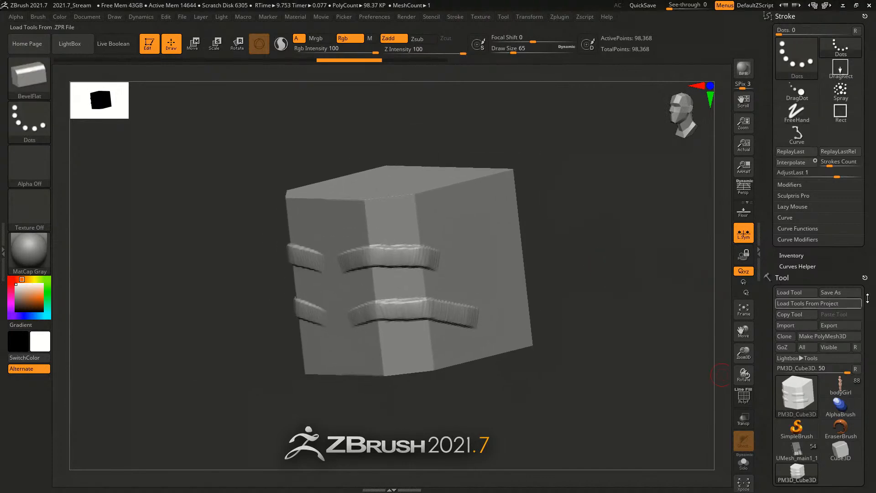
mouse_move(500, 219)
right_mouse_down("alt")
mouse_move(488, 243)
mouse_move(483, 231)
right_mouse_up("alt")
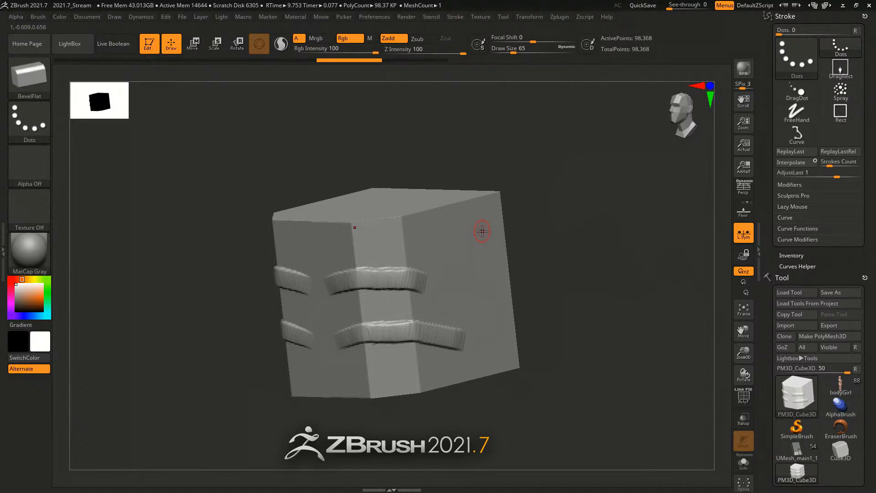
mouse_move(599, 245)
left_mouse_down()
mouse_move(477, 240)
mouse_move(502, 244)
left_mouse_up()
key("s")
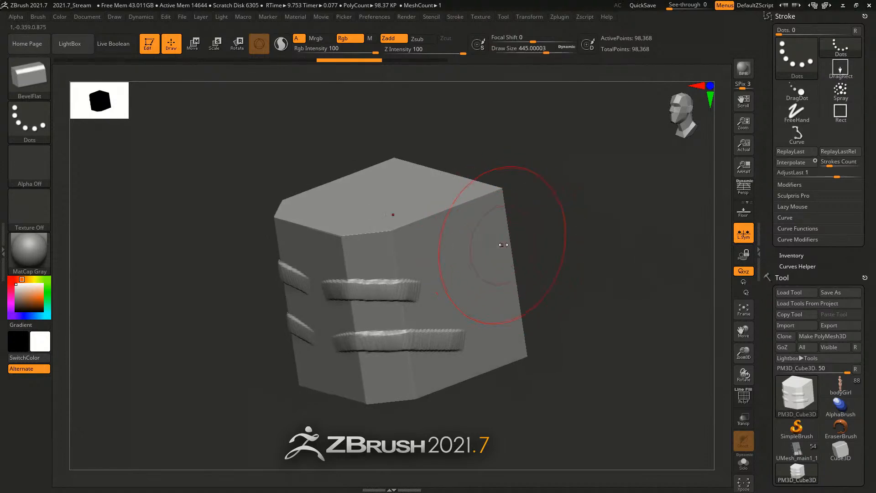
right_click_drag(503, 245, 439, 268)
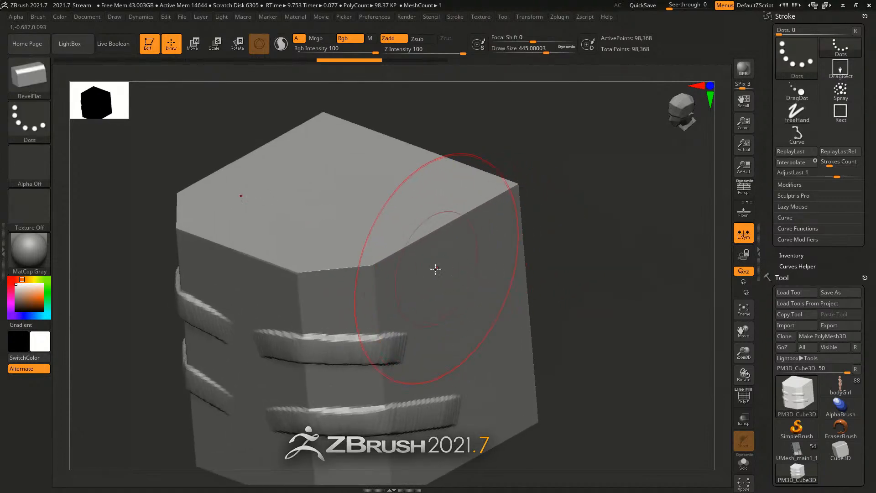
mouse_move(453, 266)
left_mouse_down()
mouse_move(430, 253)
mouse_move(418, 220)
left_mouse_up()
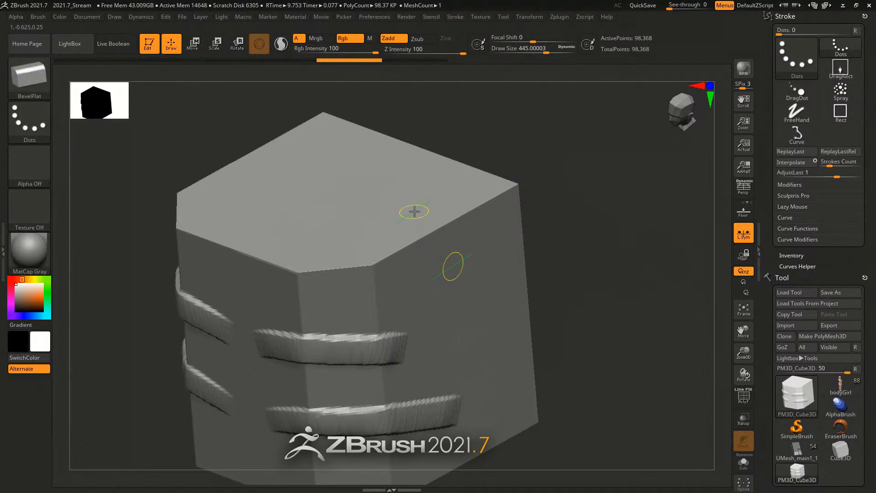
mouse_move(414, 211)
left_mouse_down()
mouse_move(424, 224)
mouse_move(485, 219)
mouse_move(318, 272)
left_mouse_up()
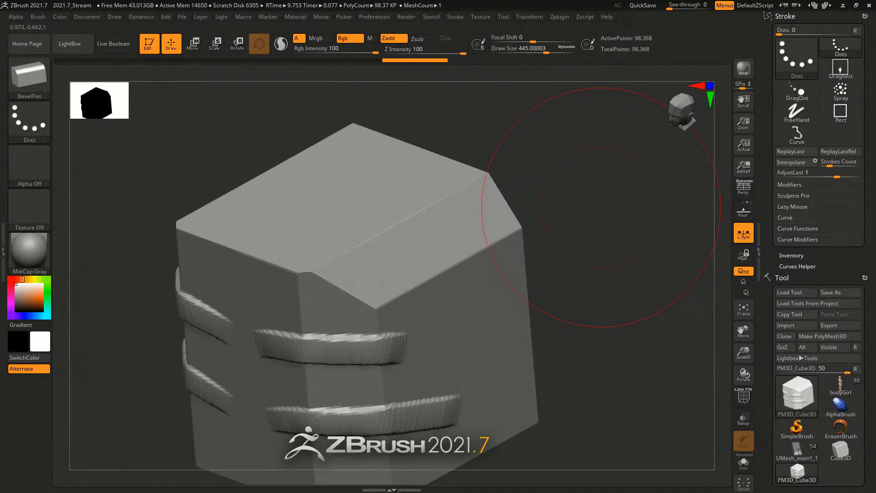
mouse_move(819, 174)
left_mouse_down()
mouse_move(845, 175)
mouse_move(799, 177)
mouse_move(838, 176)
left_mouse_up()
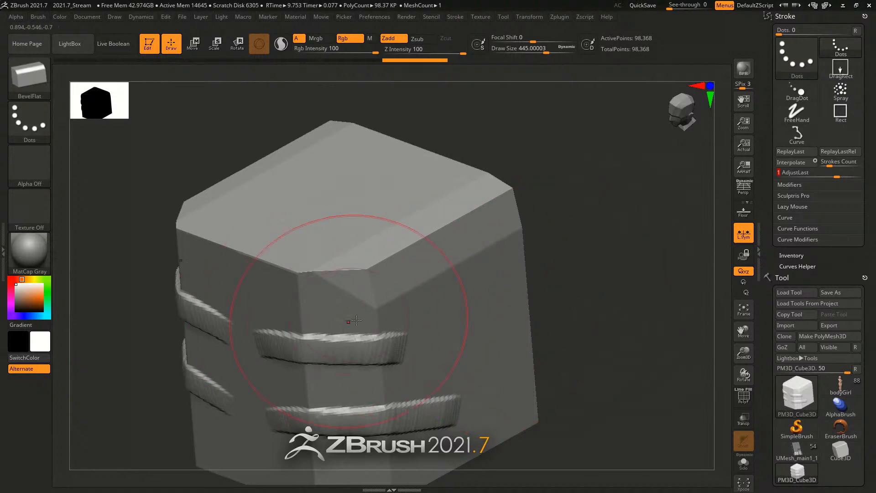
- Reduce the BevelFlat draw size to about 256.5 and flatten the ridges crossing the cube's narrow corner face
right_click_drag(352, 322, 381, 294)
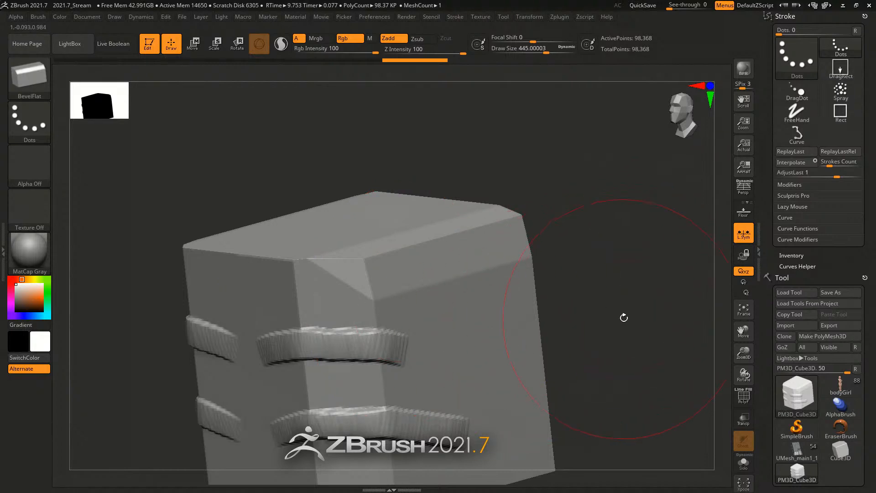
mouse_move(601, 356)
left_mouse_down("alt")
mouse_move(593, 292)
mouse_move(578, 292)
left_mouse_up("alt")
key("s")
left_click_drag(578, 292, 367, 221)
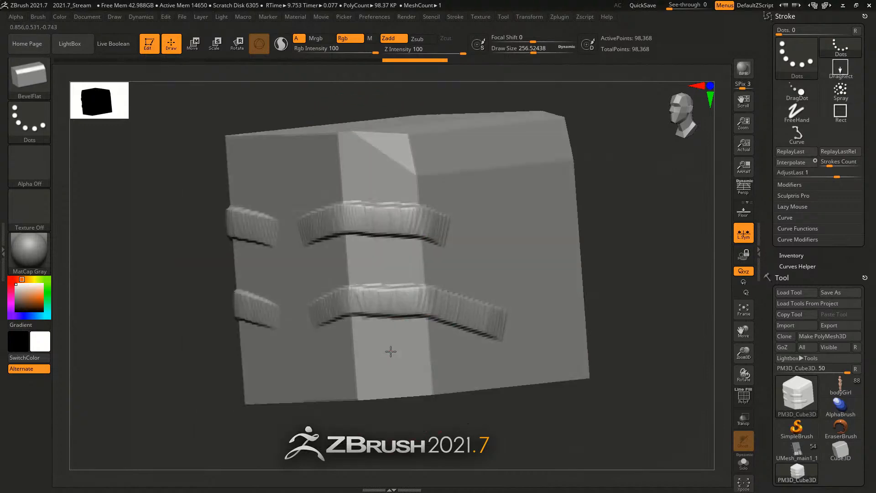
left_click_drag(392, 342, 379, 176)
left_click(397, 208)
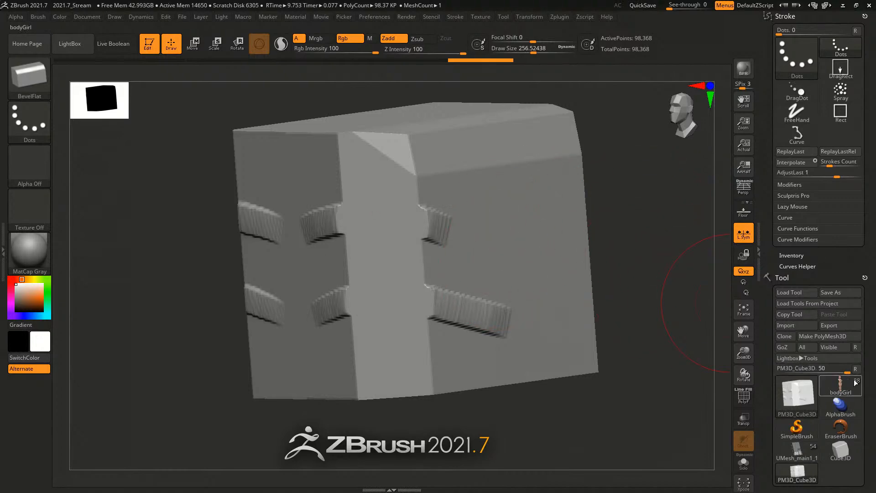
- Switch to the bodyGirl tool and choose the DragonTattoo brush for use on the character
left_click(841, 389)
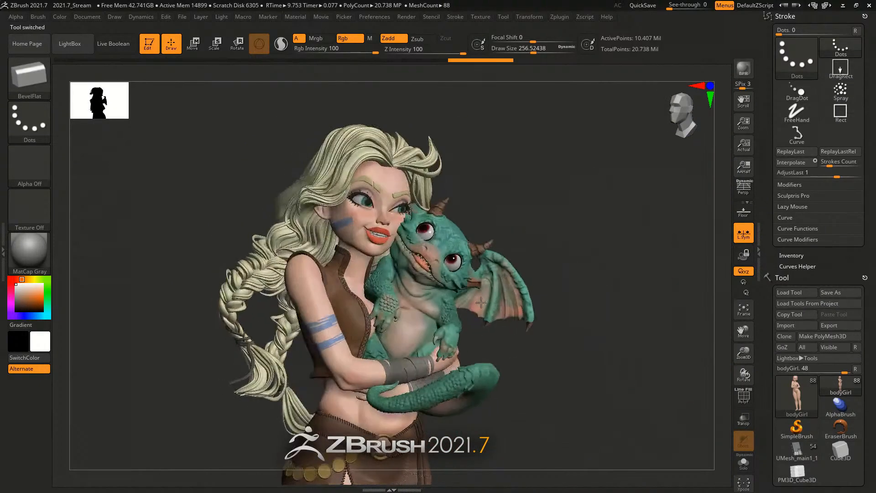
key("b")
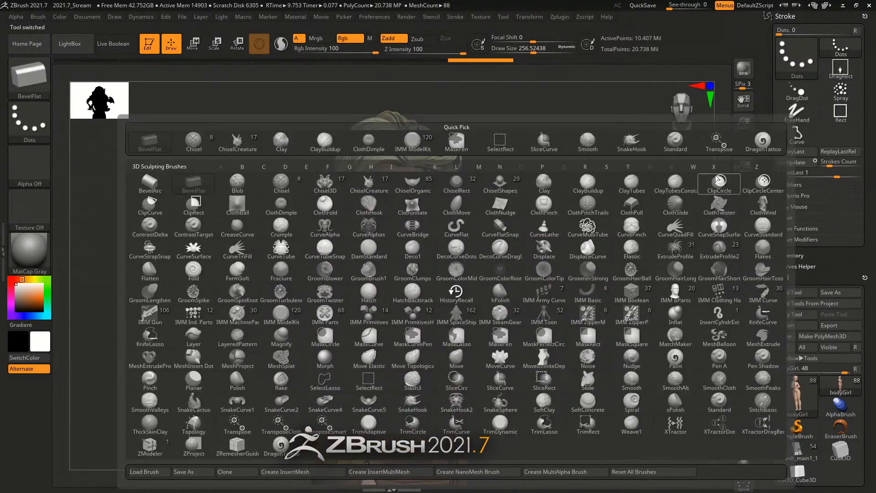
left_click(763, 142)
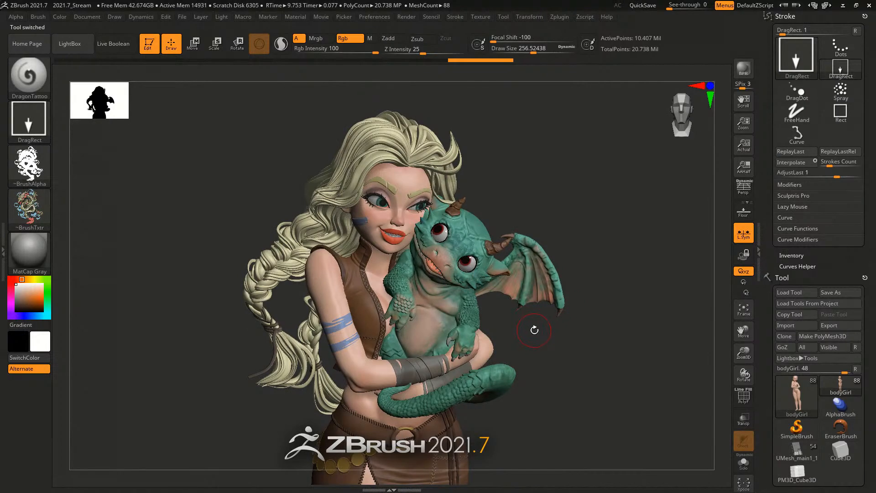
left_click_drag(520, 340, 534, 339)
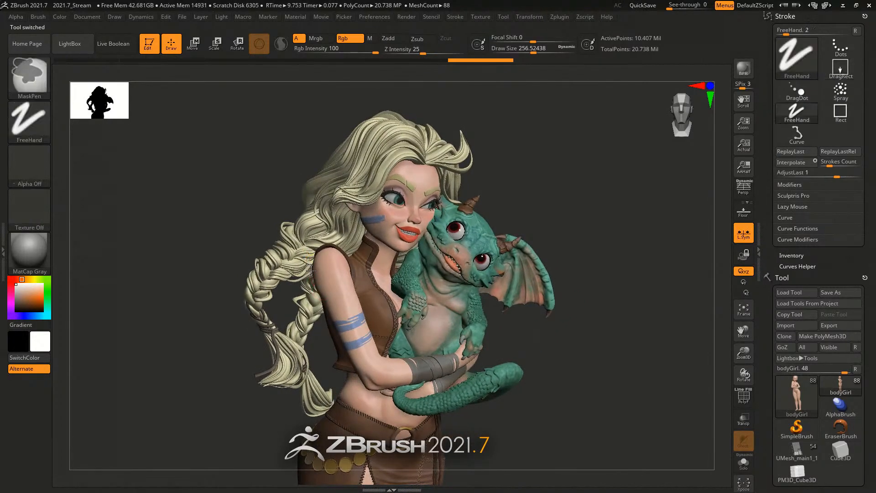
- Stamp the dragon tattoo onto the girl's bare upper arm, above the blue painted bands
right_click_drag(327, 282, 328, 287, "ctrl")
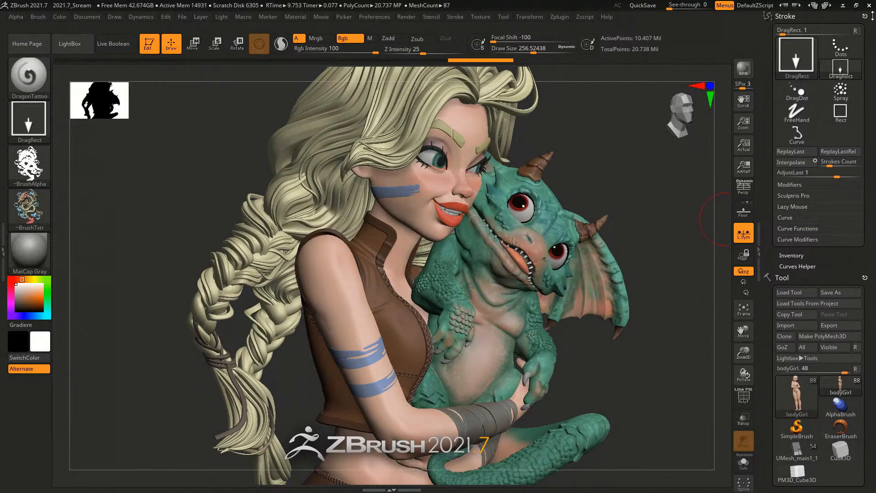
left_click_drag(865, 16, 865, 16)
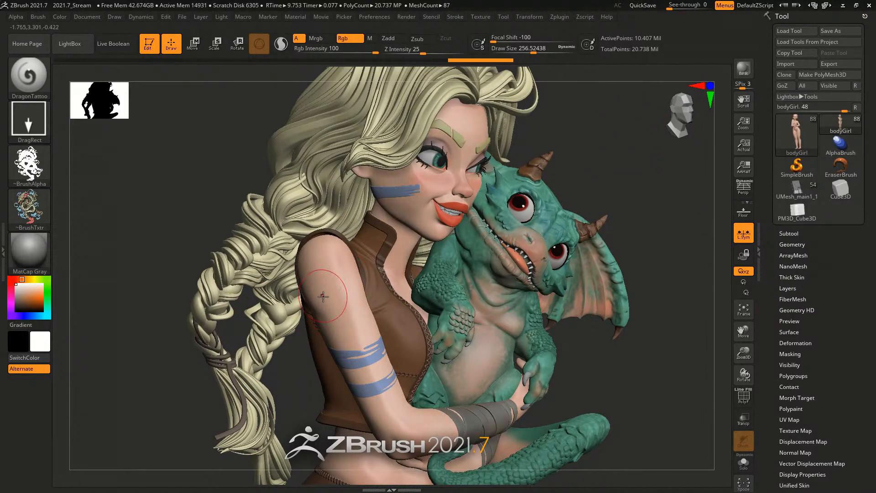
left_click_drag(325, 276, 330, 220)
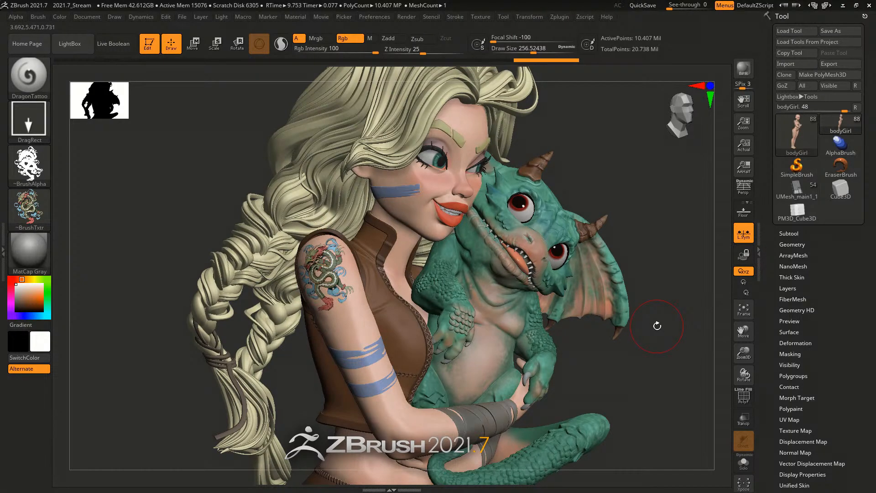
- Mask the points changed by the tattoo and flip that mask to the opposite arm by posable symmetry
left_click(790, 354)
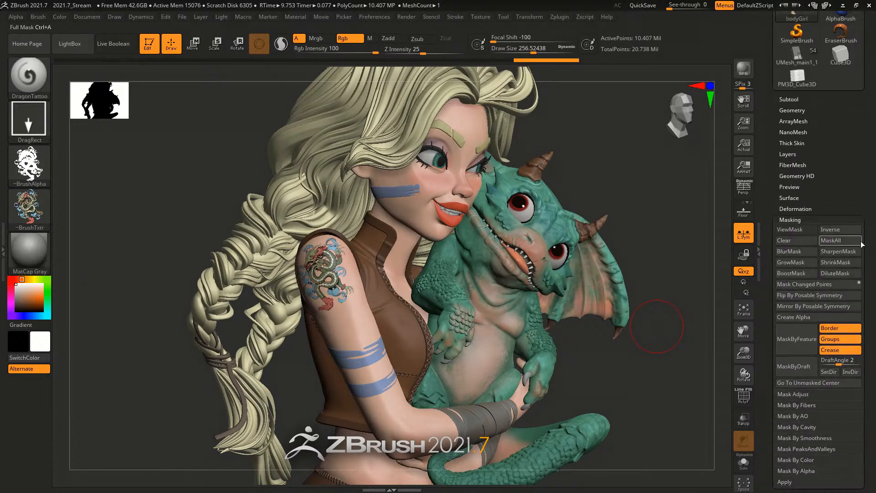
left_click(818, 285)
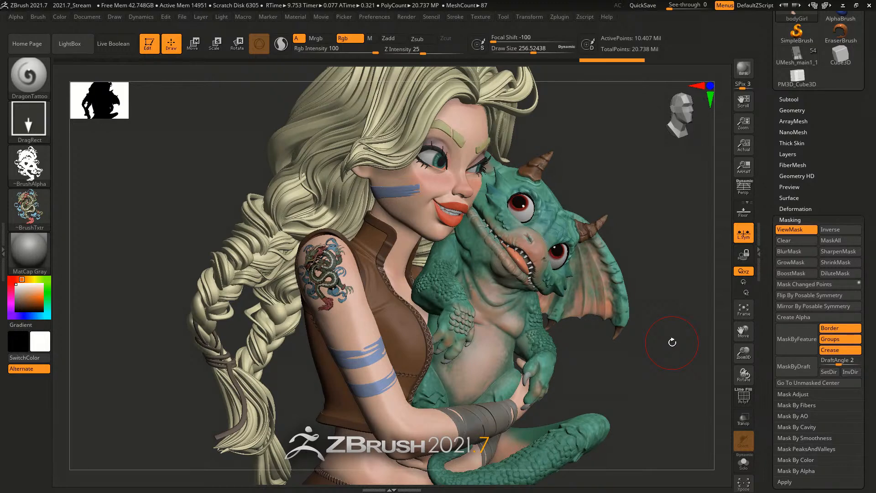
left_click(817, 295)
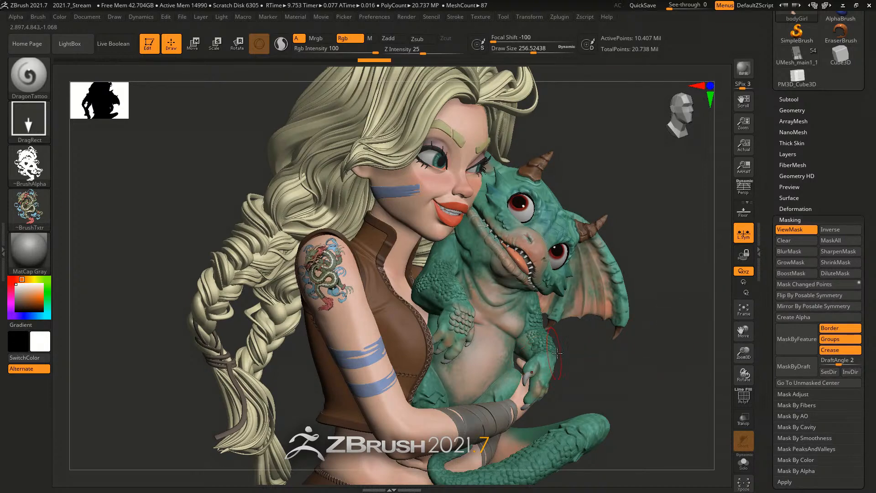
mouse_move(656, 342)
left_mouse_down()
mouse_move(566, 344)
mouse_move(438, 311)
mouse_move(385, 283)
left_mouse_up()
right_click_drag(385, 283, 395, 241, "ctrl")
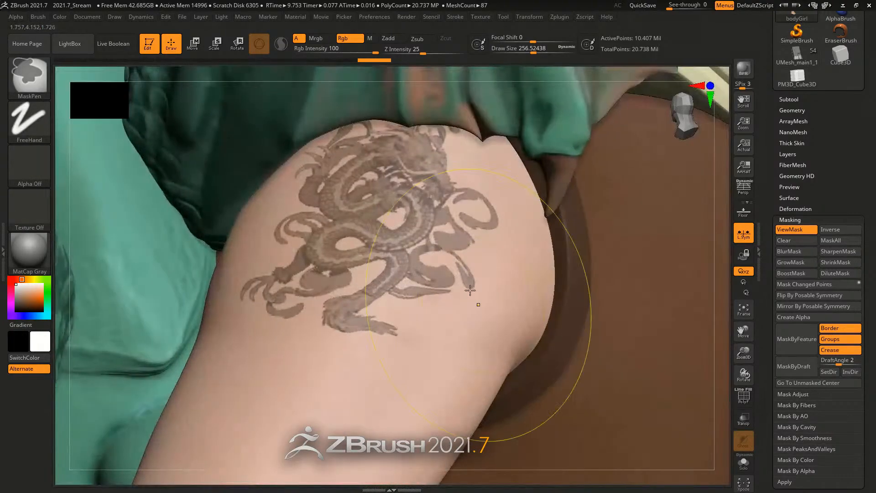
- Invert the mask and slightly inflate the dragon-shaped area on the opposite upper arm
mouse_move(470, 292)
right_mouse_down("alt")
mouse_move(478, 311)
mouse_move(434, 284)
right_mouse_up("alt")
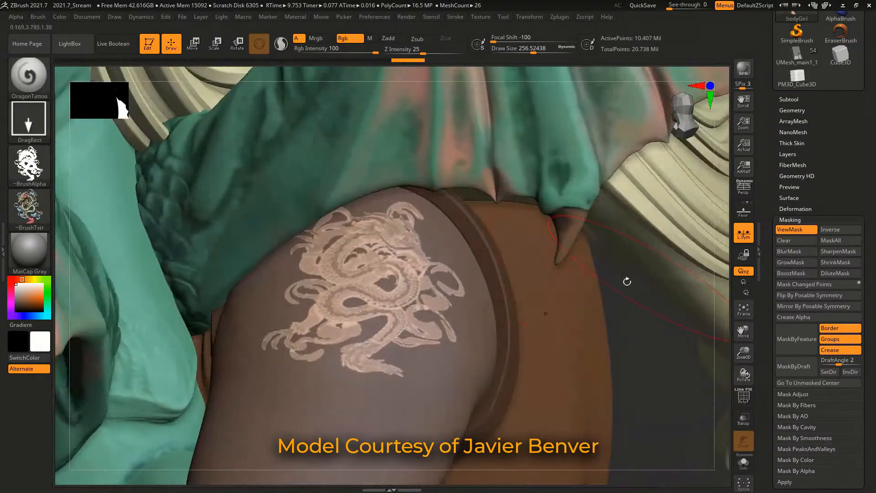
left_click(797, 210)
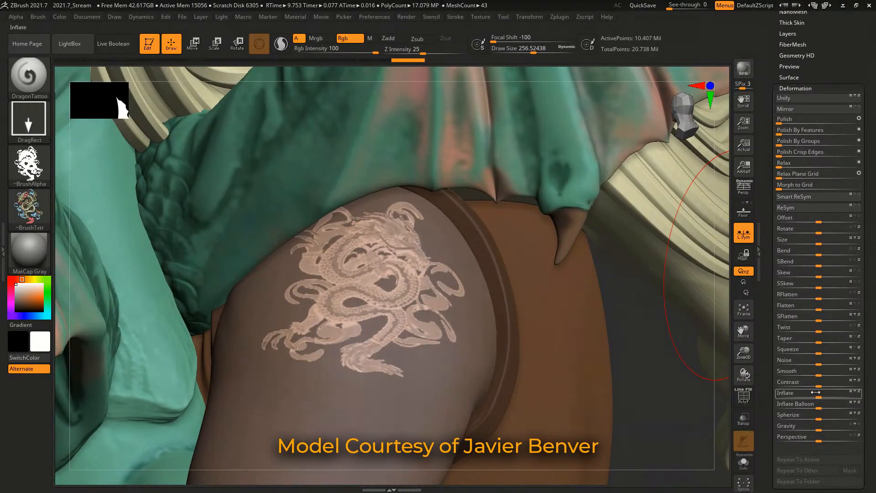
left_click_drag(819, 393, 822, 395)
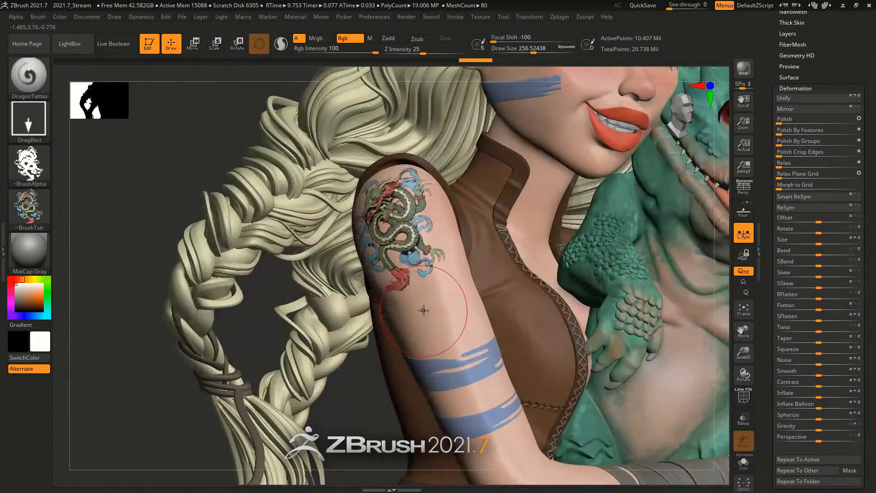
- Try a ClayBuildup stroke at a draw size of about 73.9 across the arm just below the tattoo
key("s")
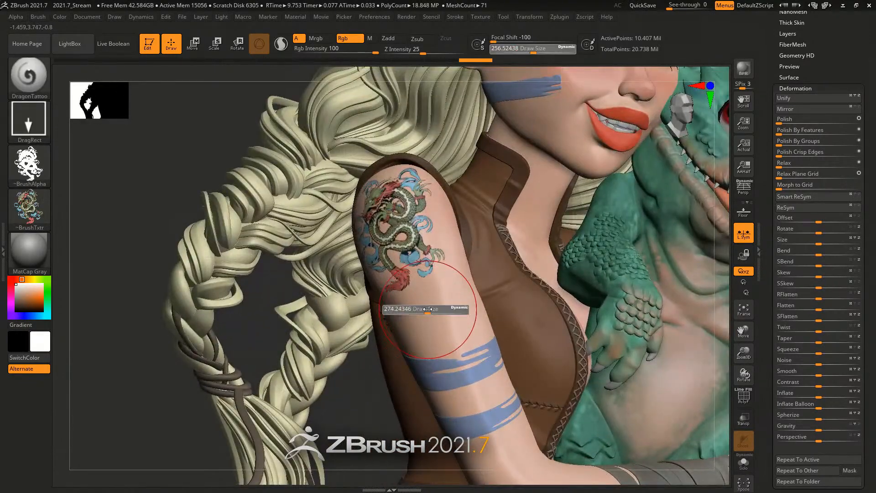
left_click_drag(428, 309, 414, 310)
key("b")
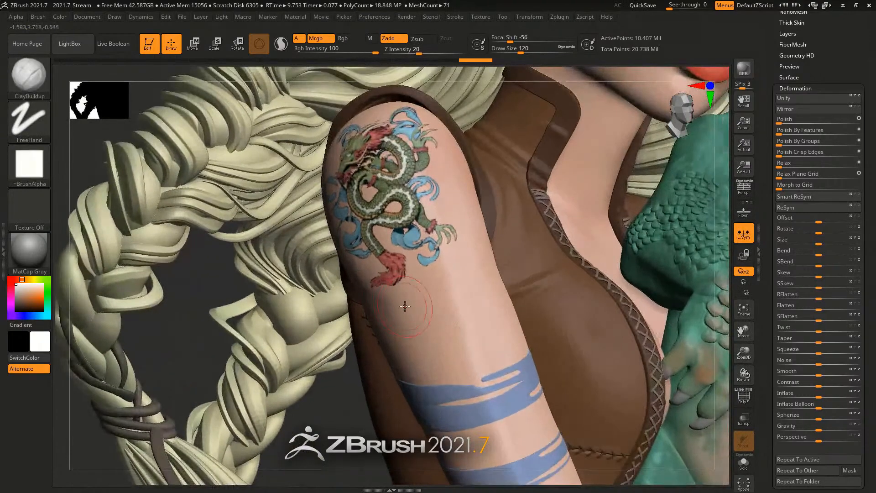
key("s")
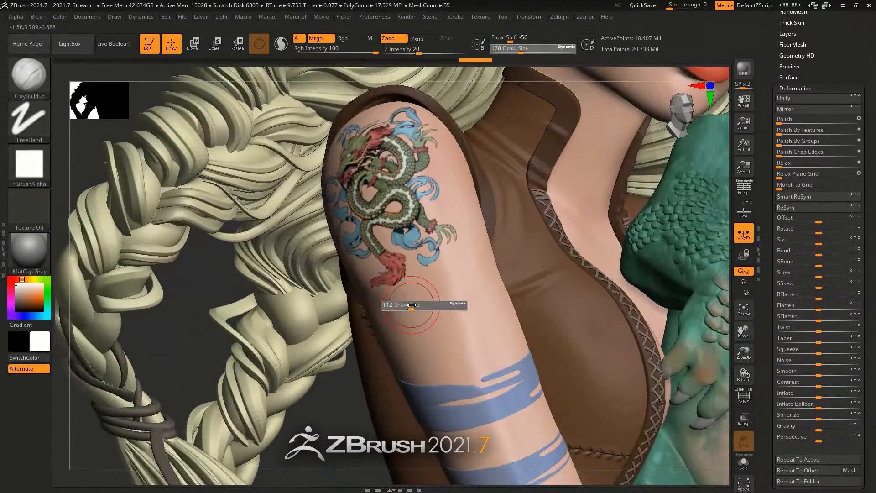
left_click_drag(405, 306, 400, 307)
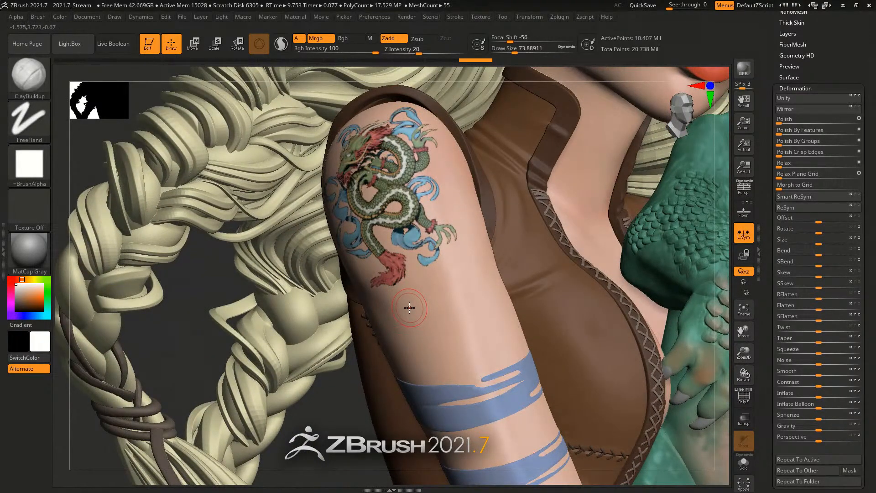
mouse_move(388, 310)
left_mouse_down()
mouse_move(439, 310)
mouse_move(488, 277)
left_mouse_up()
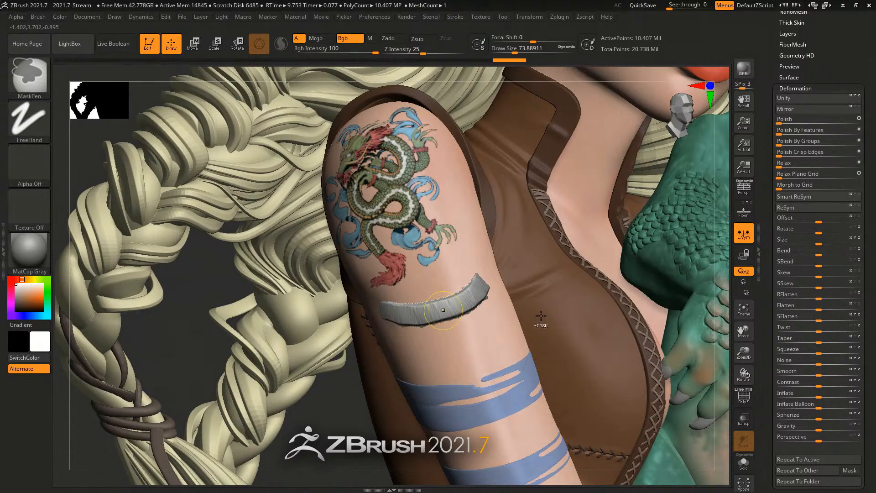
- Switch to the Standard brush with Alpha 01 and sculpt a Zadd stroke without colour across the arm below the tattoo
key("b")
key("s")
key("t")
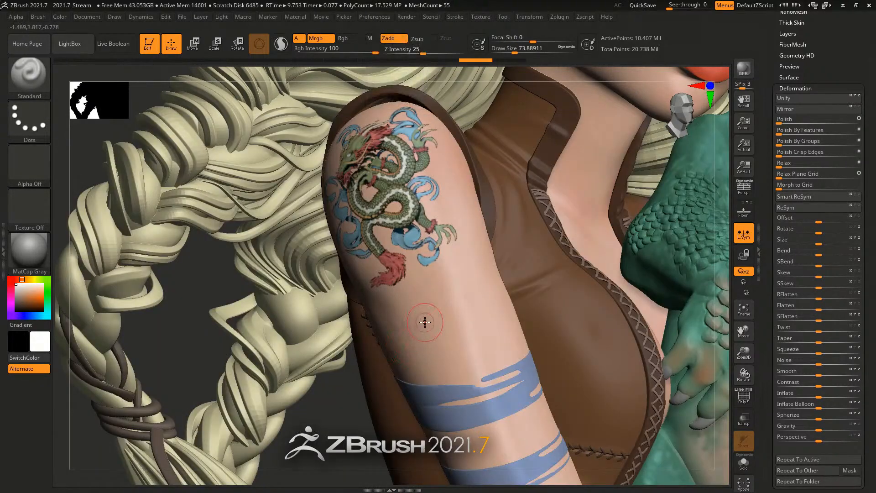
left_click(36, 162)
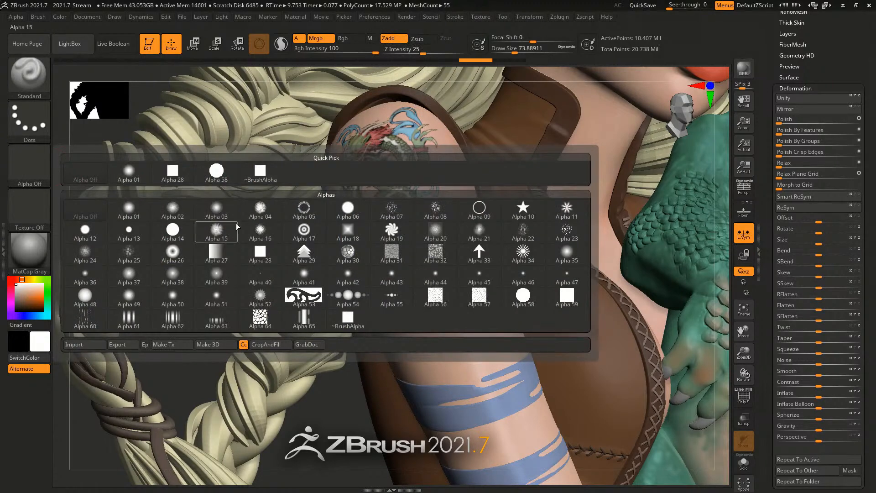
left_click(120, 171)
left_click_drag(390, 325, 478, 303)
key("ctrl+z")
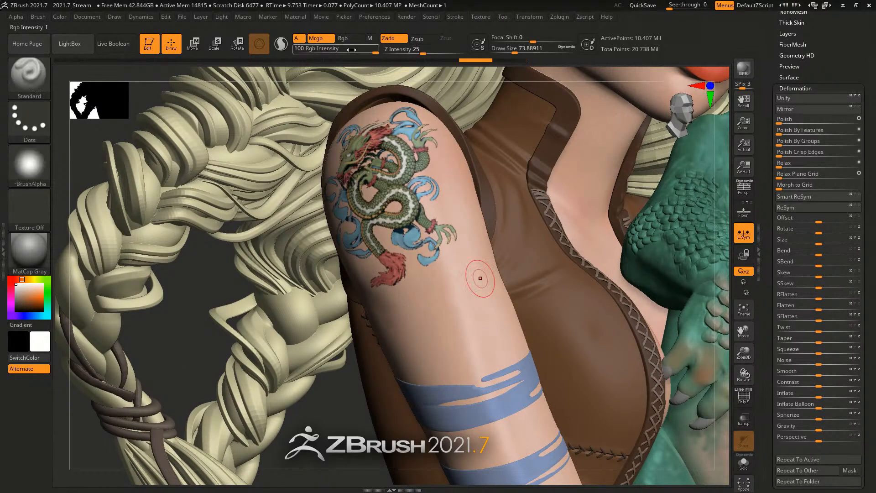
left_click_drag(381, 322, 481, 301)
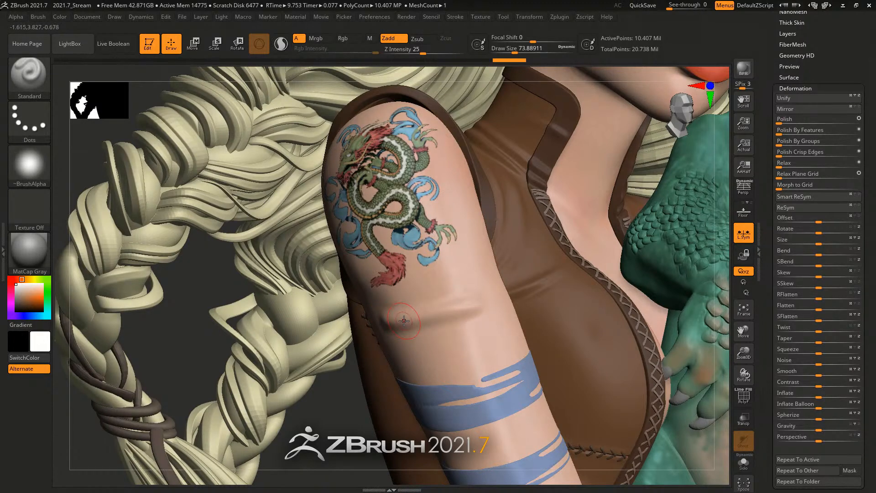
- Mask the changed points of the sculpted arm stroke and hide the mask display
left_click(798, 88)
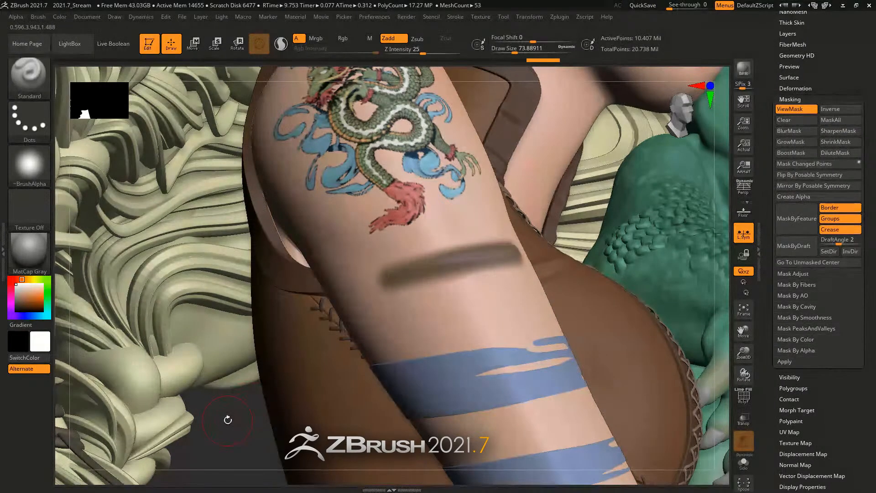
key("ctrl+h")
- Sculpt three more strokes along the arm around the upper blue band at draw size about 51.2 and Z Intensity 60
right_click_drag(448, 334, 419, 282, "alt")
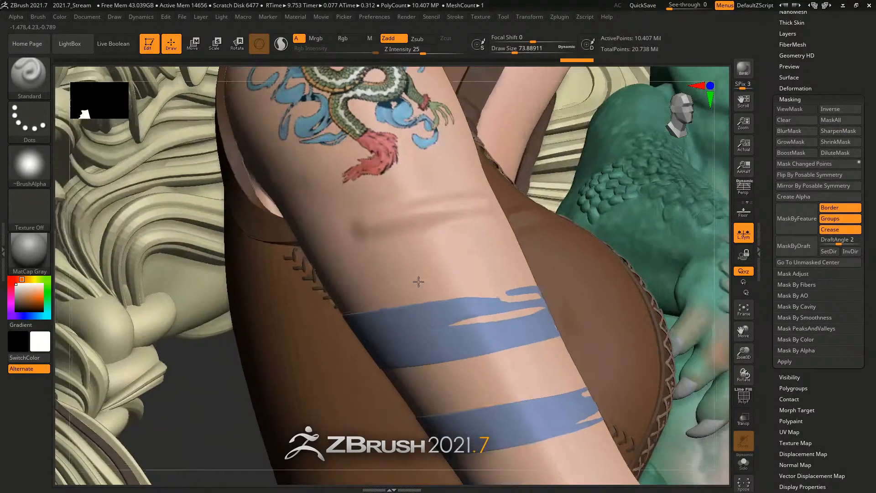
key("s")
left_click_drag(423, 53, 445, 53)
left_click_drag(354, 273, 511, 249)
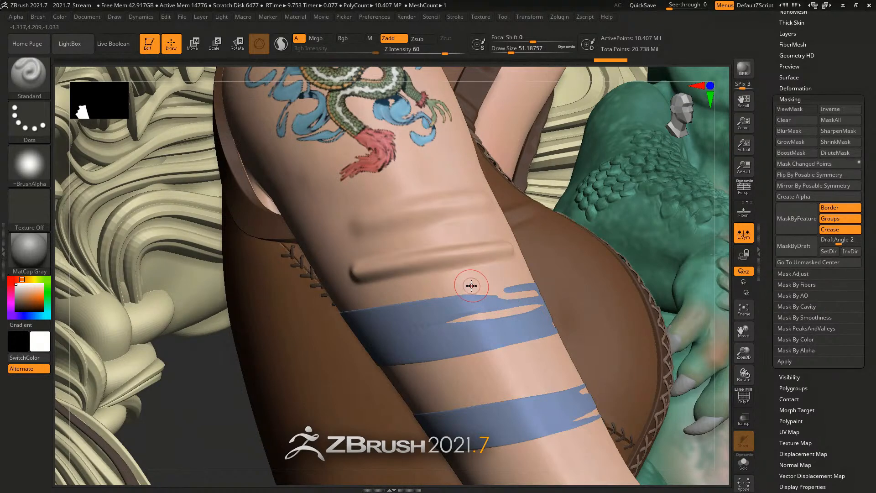
left_click_drag(455, 283, 515, 275)
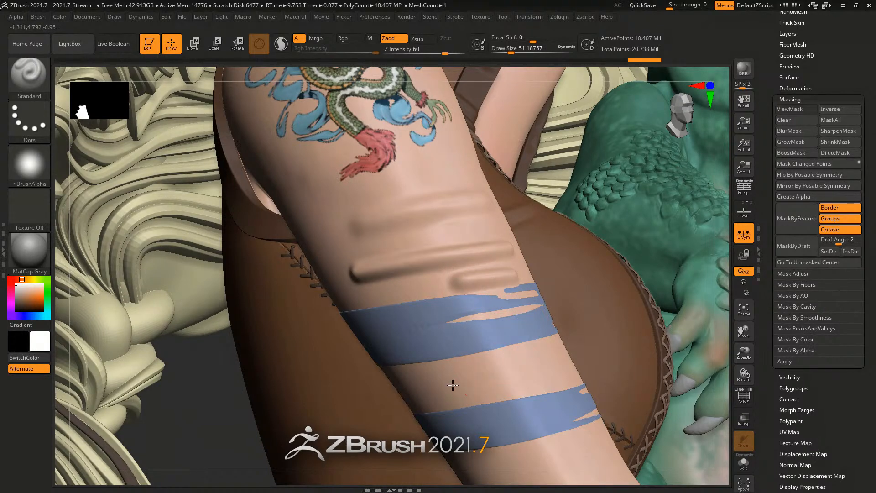
left_click_drag(452, 387, 554, 367)
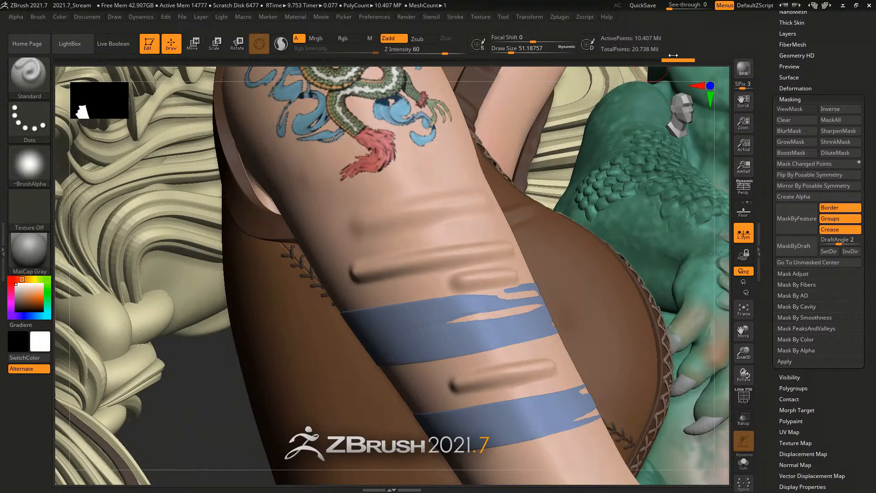
- Mark undo history state 16 as the comparison point, return to the latest state, and mask the points changed since
left_click_drag(675, 59, 598, 64)
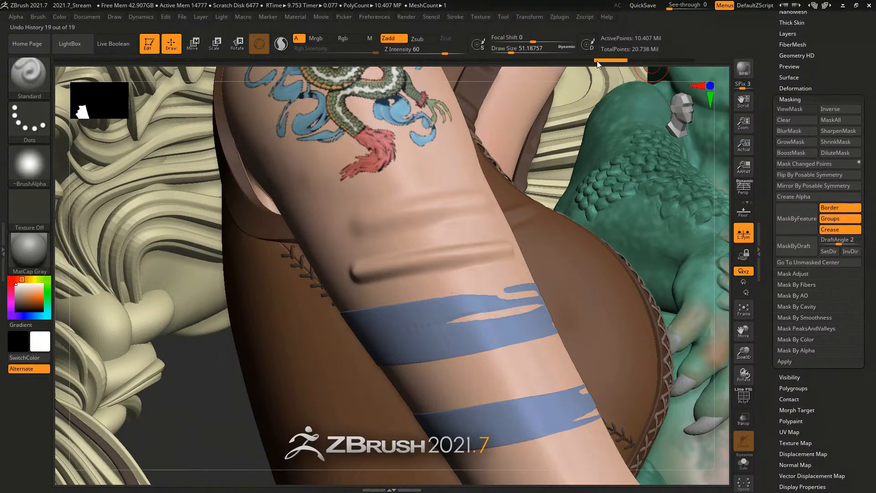
left_click(576, 62)
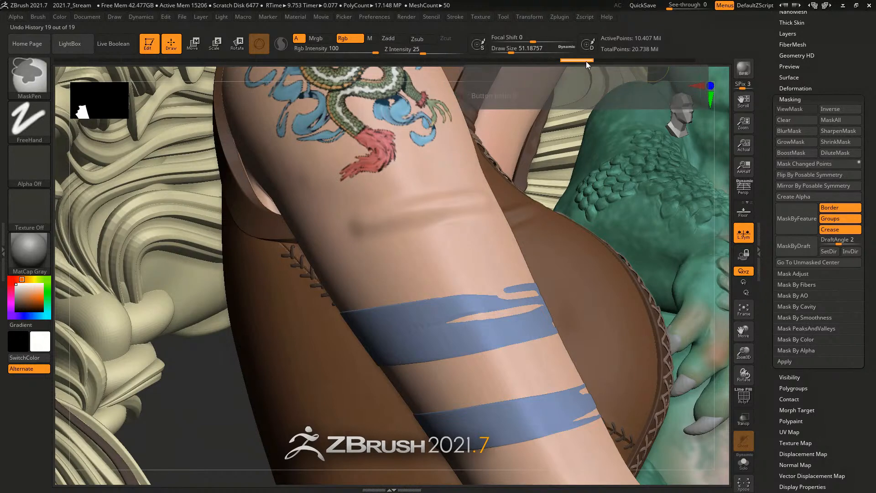
left_click(581, 62)
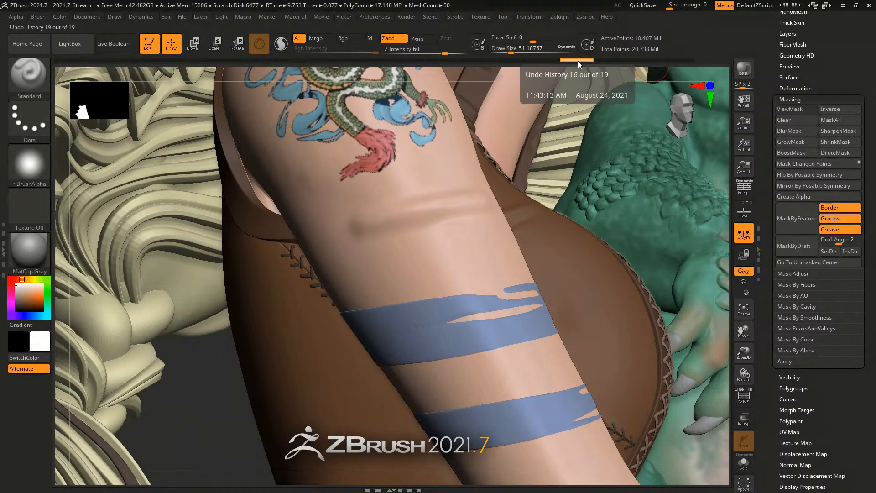
left_click_drag(611, 58, 703, 53)
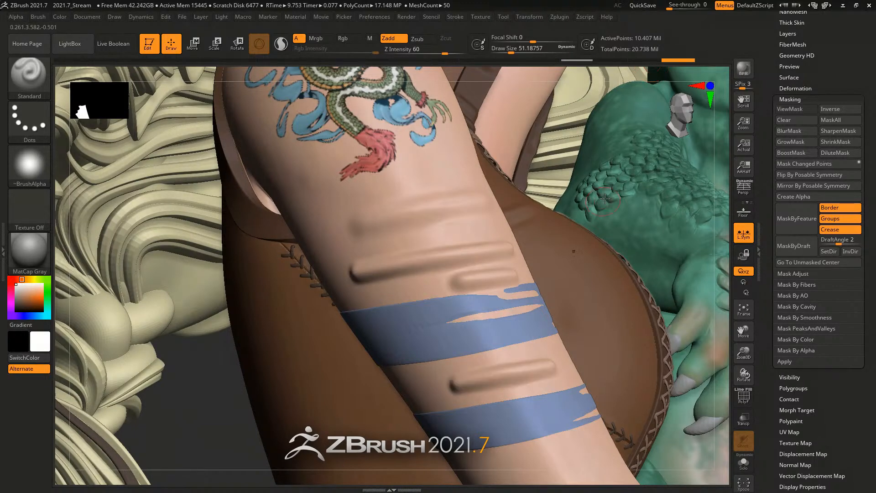
left_click(809, 164)
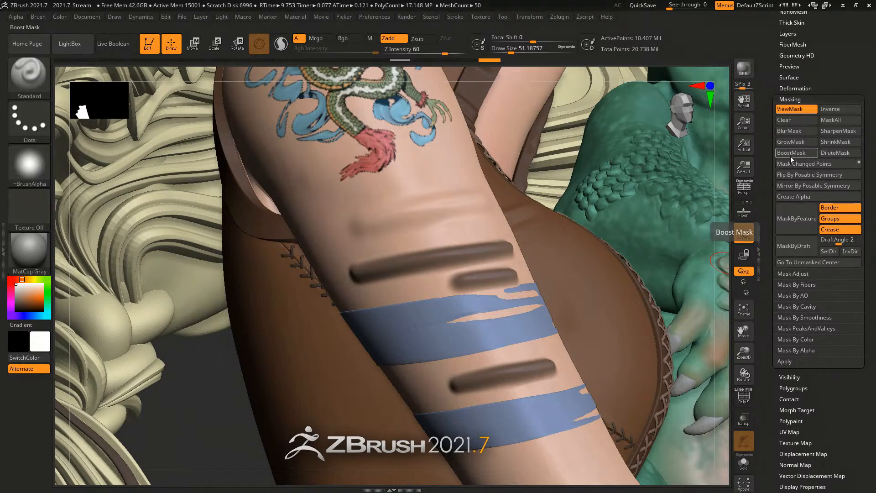
- Boost the mask over the three sculpted arm strokes repeatedly to strengthen it
left_click(797, 155)
left_click(795, 155)
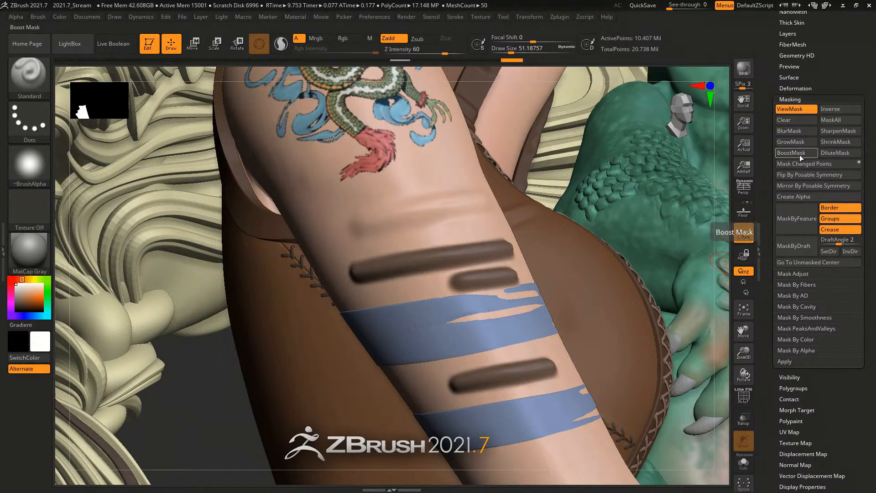
left_click(799, 155)
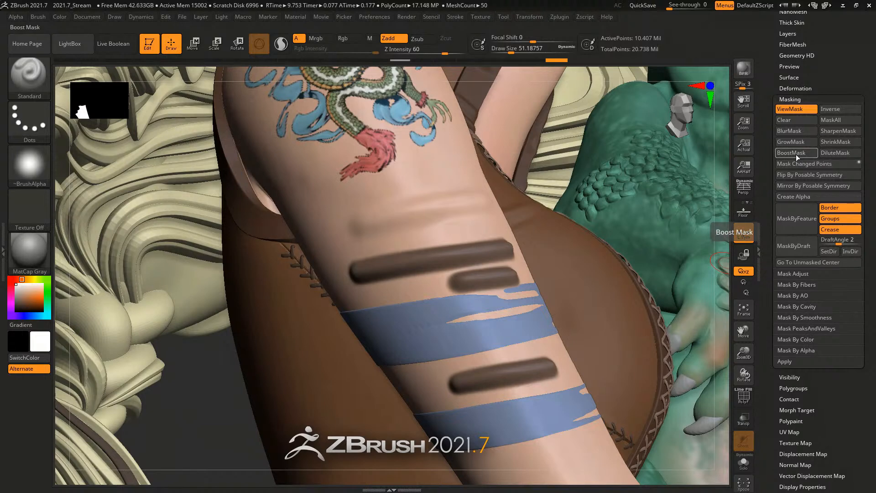
left_click(798, 154)
left_click(799, 155)
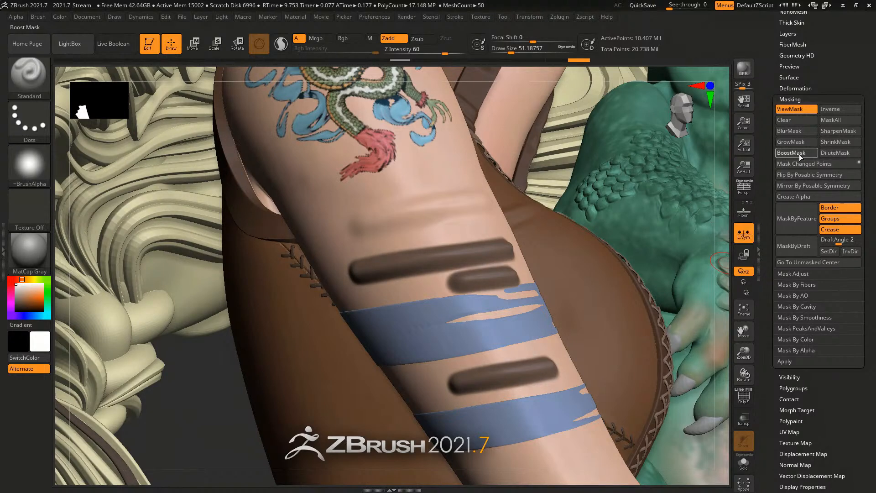
left_click(799, 155)
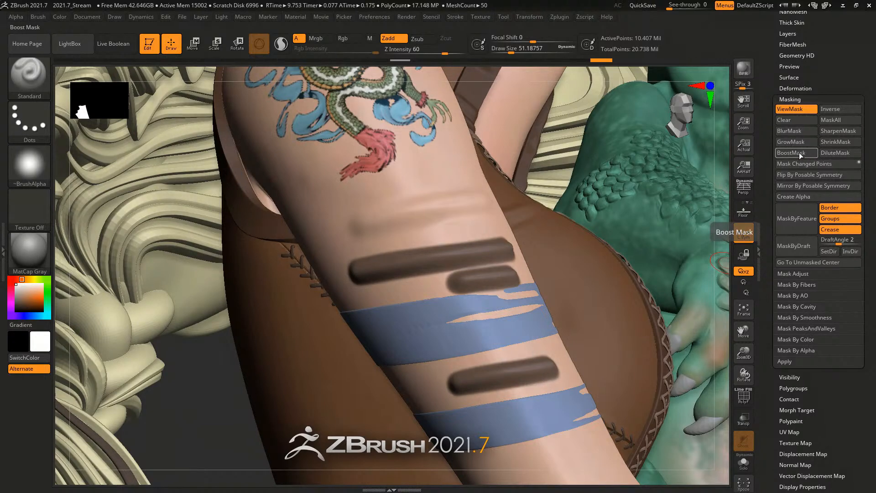
left_click(797, 154)
left_click(797, 154)
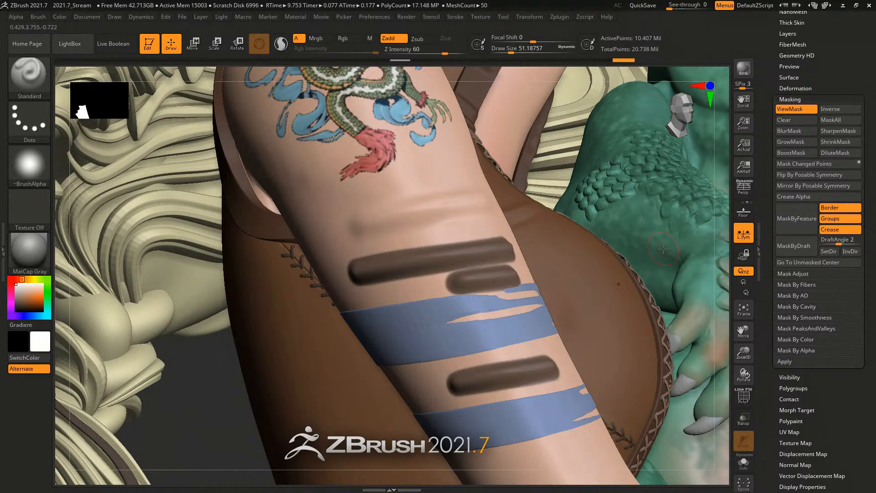
- Dilute the mask over the three sculpted arm strokes repeatedly to weaken it
left_click(843, 153)
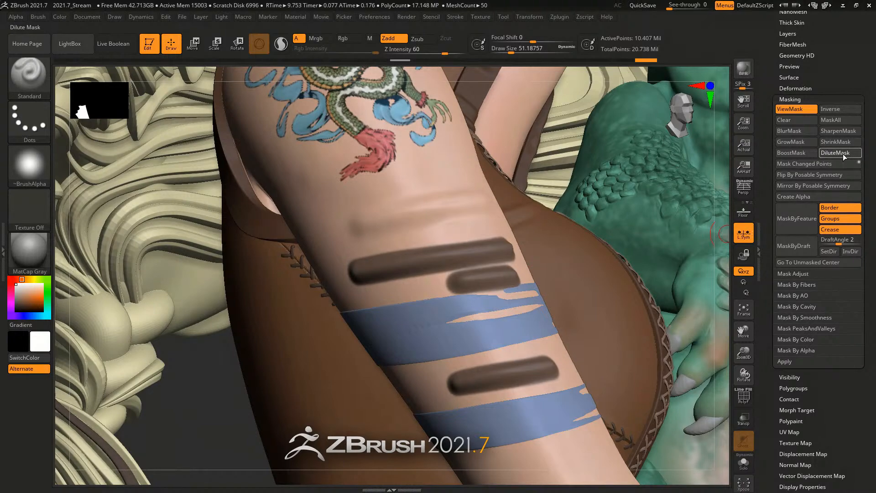
left_click(842, 152)
left_click(843, 152)
left_click(843, 152)
left_click(841, 154)
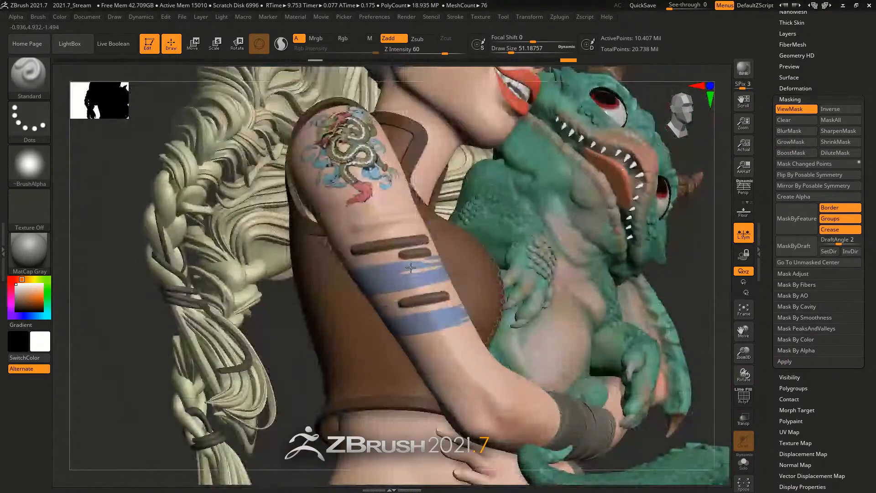
- Clear the mask, sculpt a curved stroke from the lower blue band around the elbow, and mask the changed points
key("ctrl")
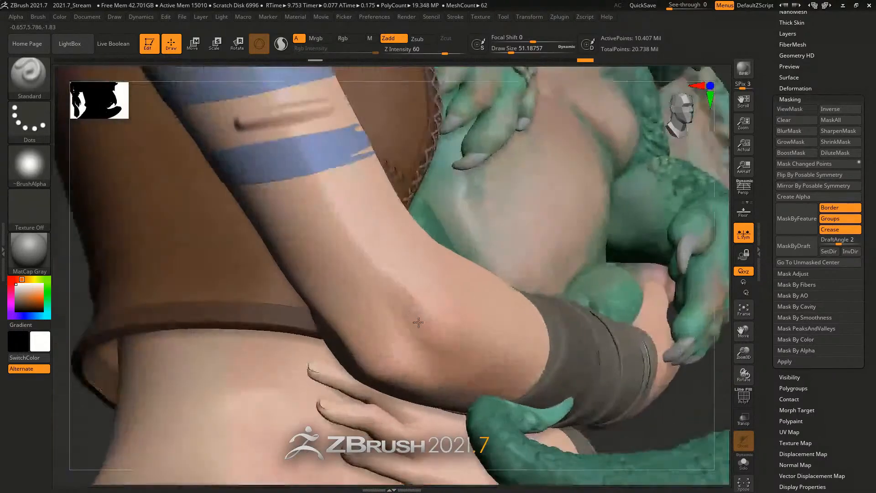
mouse_move(333, 191)
left_mouse_down()
mouse_move(383, 248)
mouse_move(511, 315)
mouse_move(467, 341)
left_mouse_up()
left_click(806, 164)
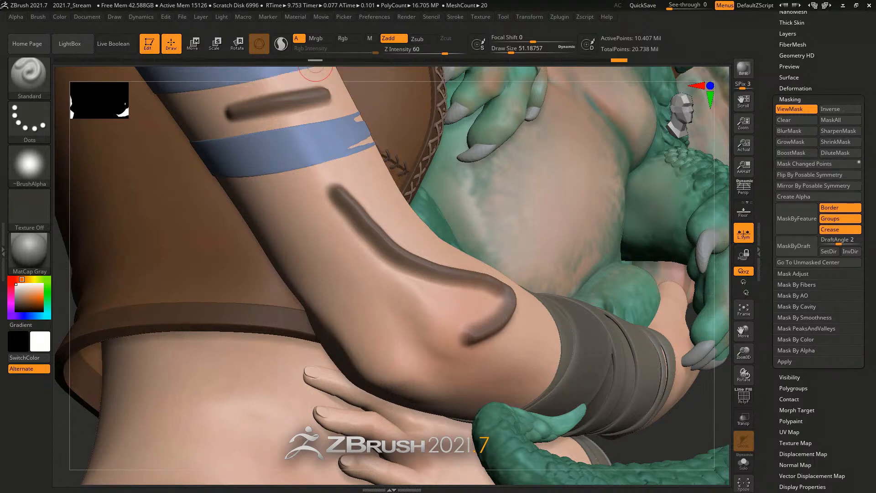
- Dilute the mask on the sculpted arm strokes several times and clear it
left_click(841, 154)
left_click(837, 152)
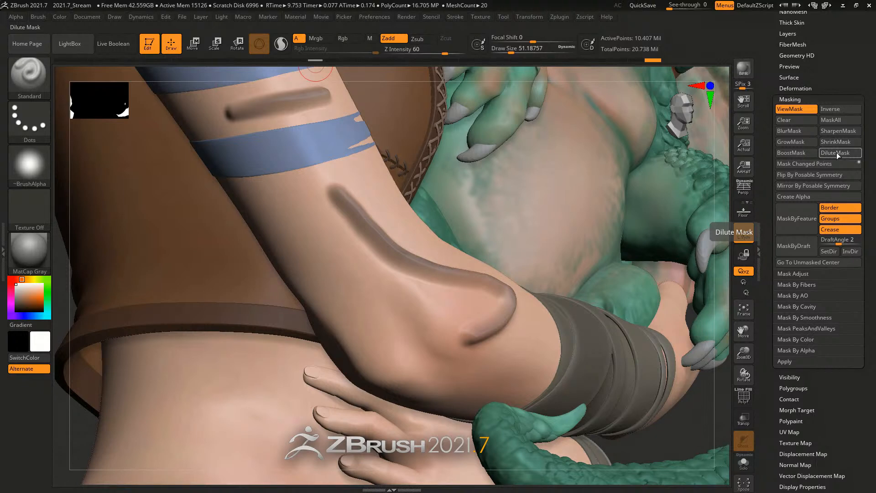
left_click(837, 152)
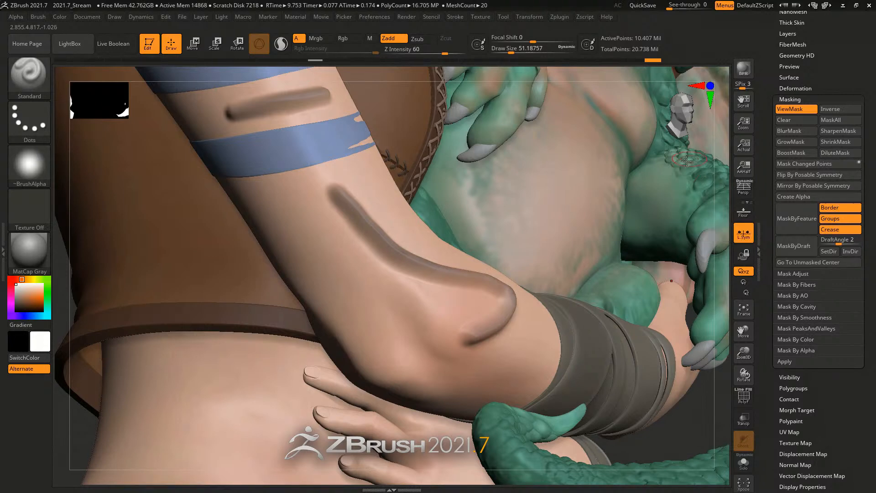
left_click(816, 135)
key("ctrl")
right_click_drag(449, 311, 260, 234, "ctrl")
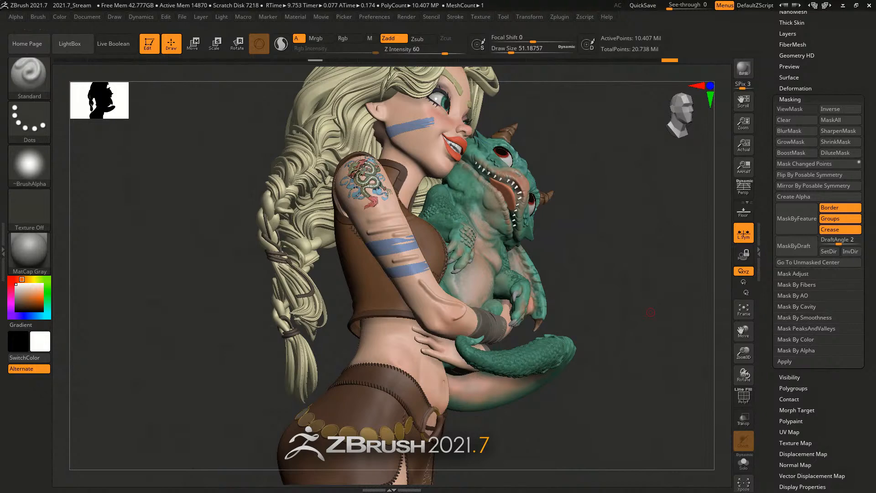
- Switch to the PM3D_Cube3D model and display its polyframe
left_click(790, 99)
scroll(858, 154, "up", 5)
scroll(858, 154, "up", 3)
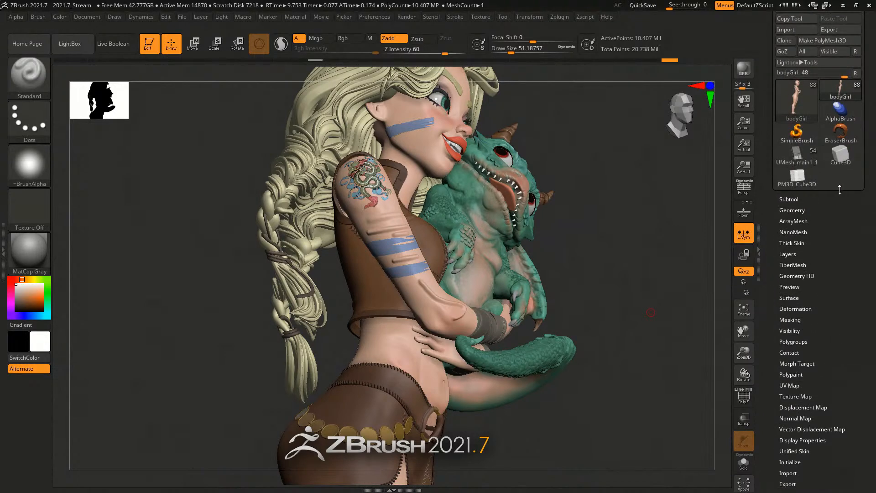
left_click(798, 177)
right_click_drag(436, 105, 465, 308, "alt")
key("shift+f")
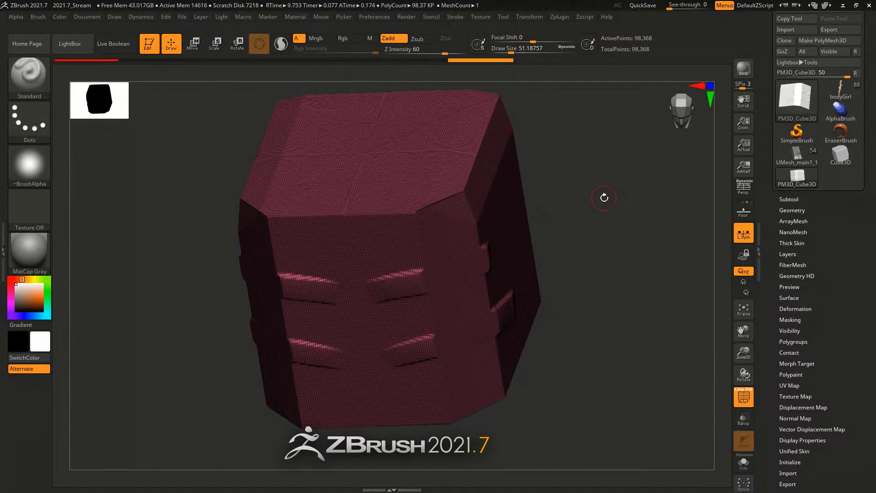
- Mark undo history state 5 of the cube as the comparison point and return to the latest state
mouse_move(99, 63)
left_click(436, 63)
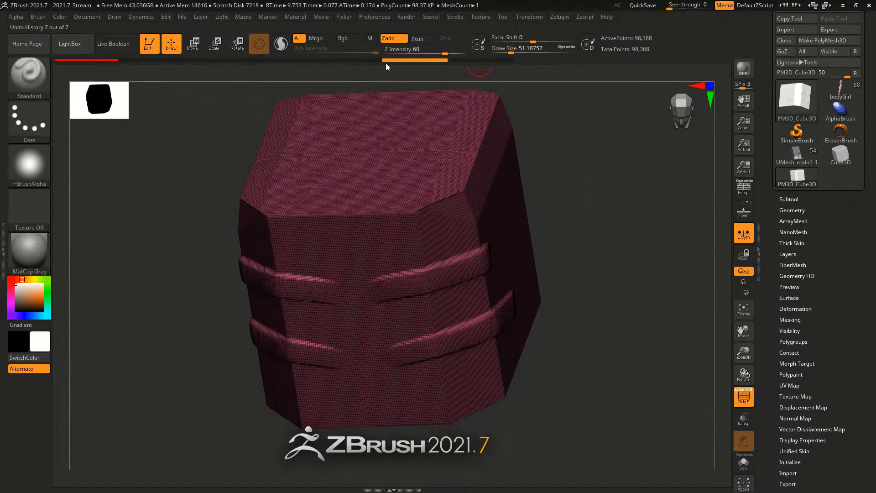
left_click(362, 63)
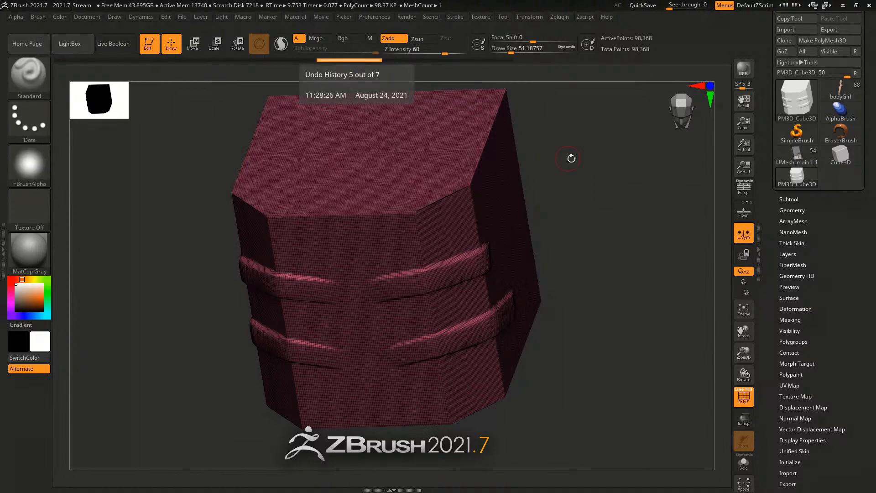
left_click(450, 61)
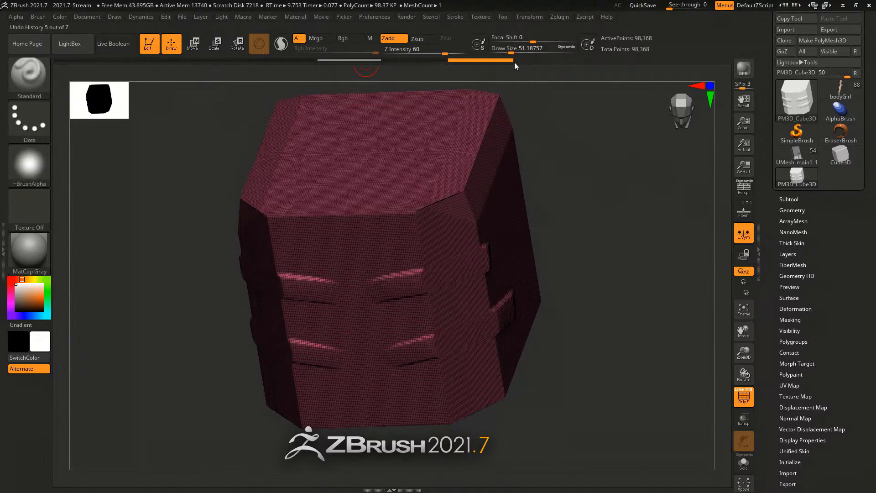
- Assign the cube's points changed since the marked state to a polygroup with Groups Changed Points
scroll(846, 283, "down", 3)
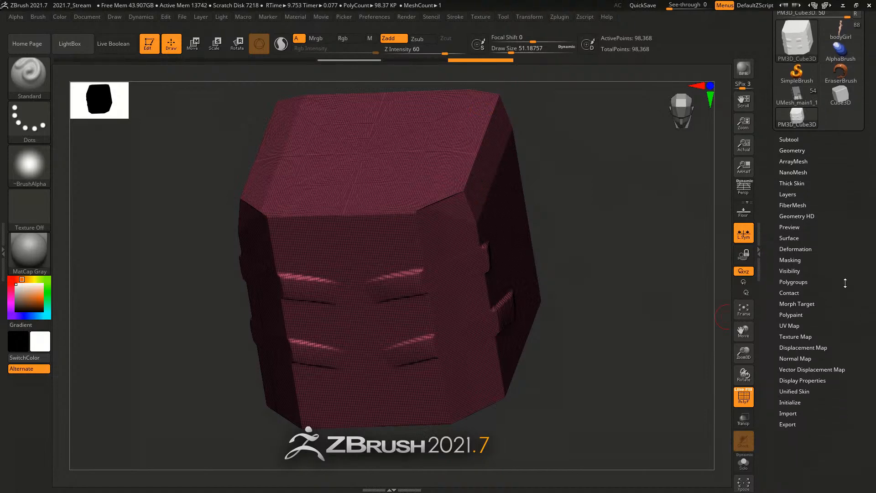
left_click(846, 282)
scroll(845, 228, "down", 10)
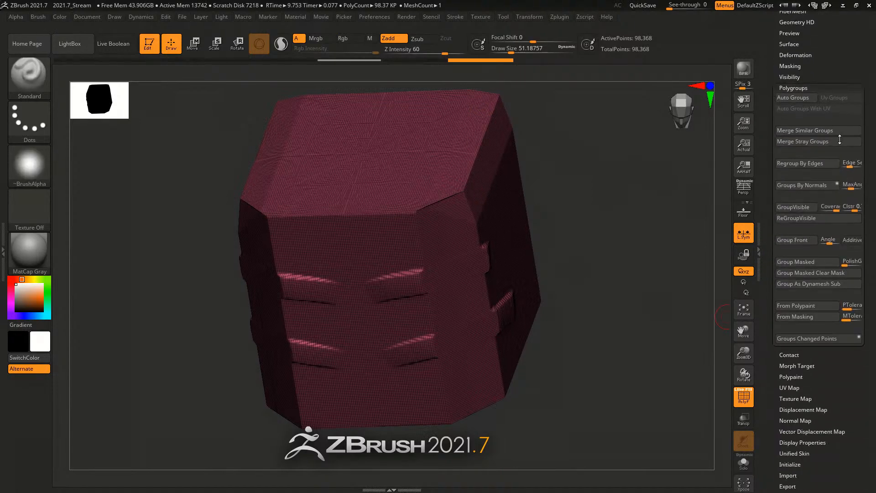
left_click(815, 339)
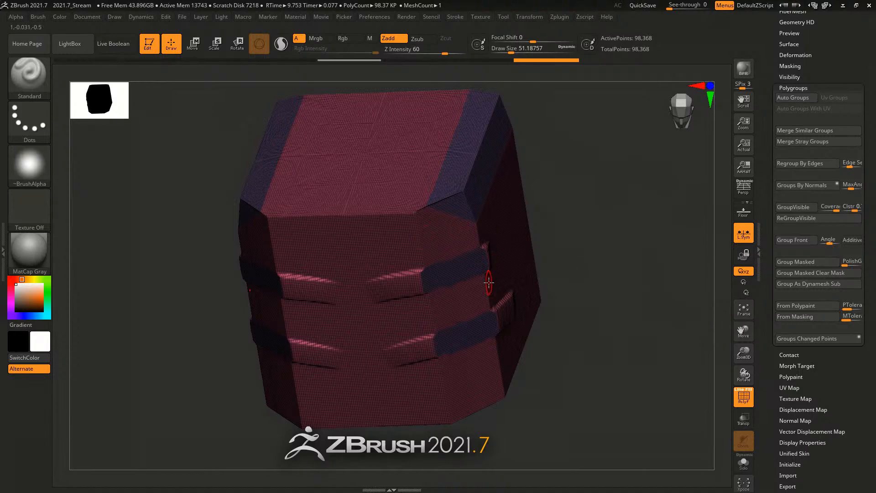
- Sculpt mirrored bent strokes on the cube's top face and regroup the points changed since the marked state
right_click_drag(449, 279, 389, 285, "alt")
mouse_move(418, 112)
left_mouse_down()
mouse_move(337, 208)
mouse_move(402, 226)
left_mouse_up()
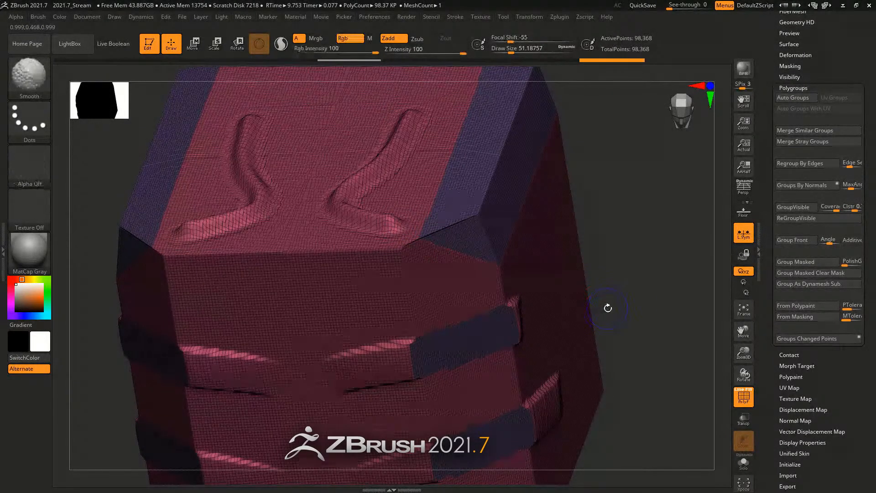
key("shift+f")
key("shift+f")
left_click(816, 338)
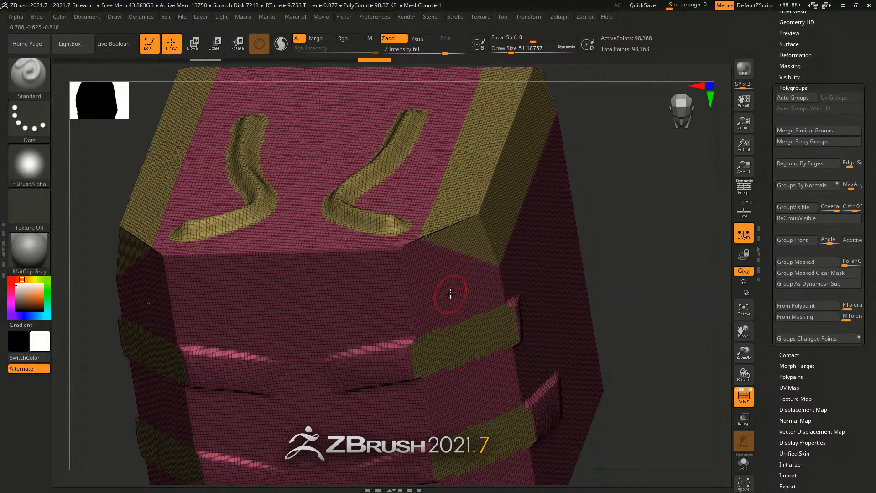
- Remove the undo history comparison mark, sculpt a mirrored stroke above the upper raised bands, and group its changed points
key("ctrl+z")
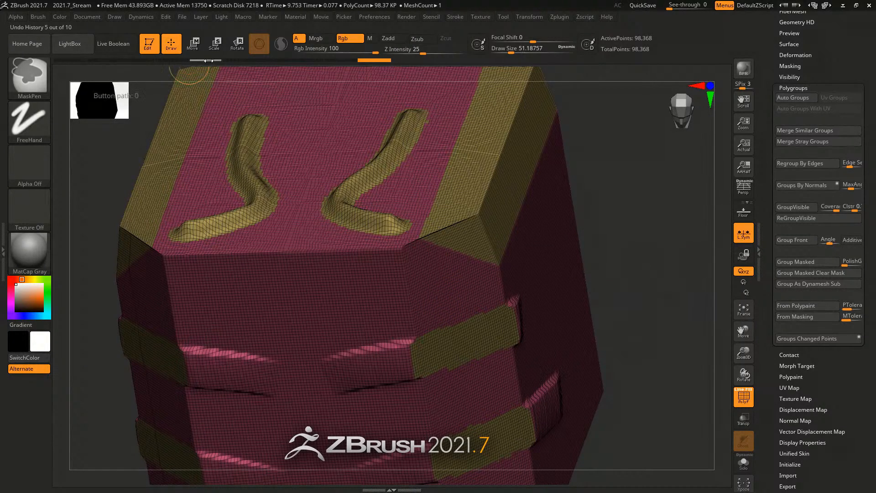
mouse_move(195, 62)
left_mouse_down()
mouse_move(422, 62)
mouse_move(374, 61)
left_mouse_up()
left_click_drag(347, 311, 515, 278)
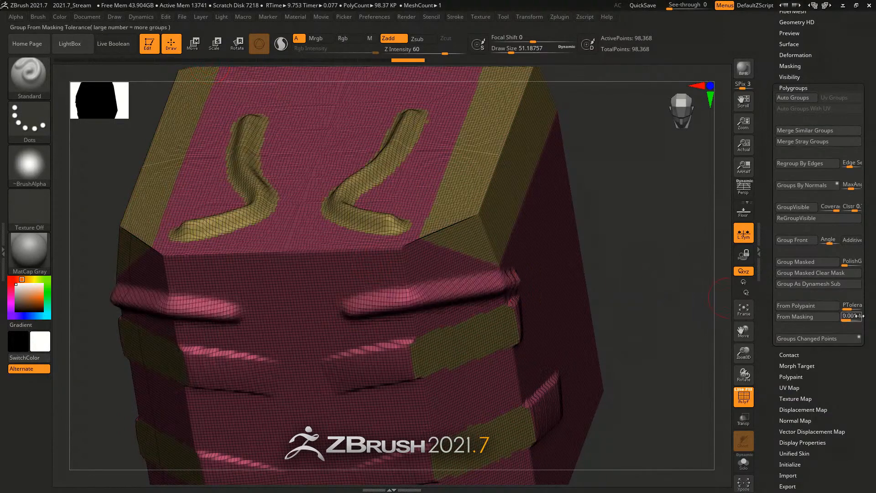
left_click(829, 339)
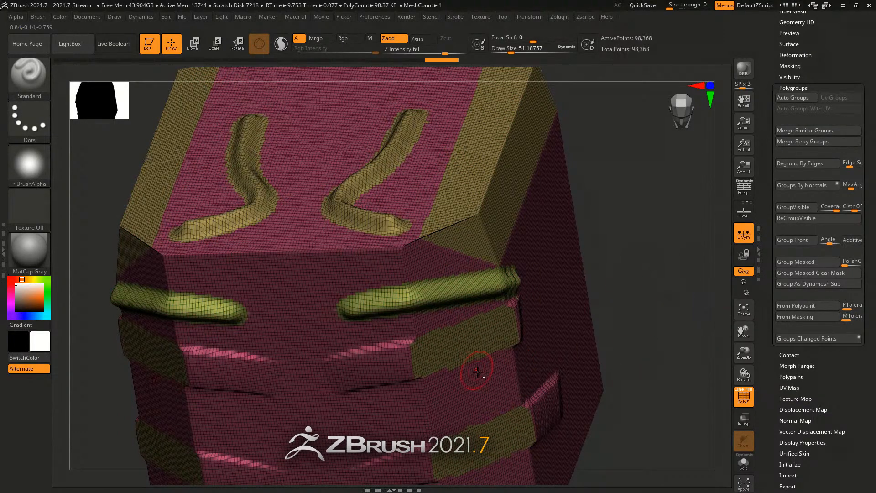
- Sculpt mirrored strokes between and below the raised bands, giving each its own polygroup with Groups Changed Points
left_click_drag(478, 372, 583, 310)
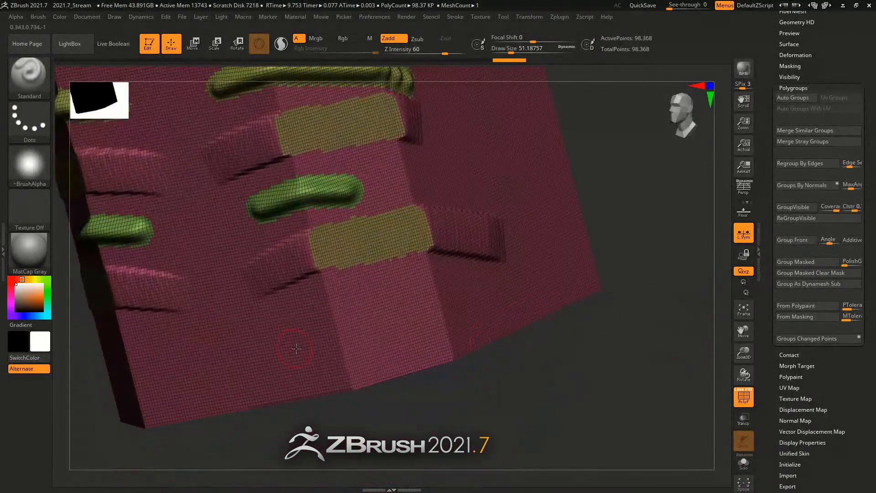
left_click_drag(262, 346, 397, 314)
left_click(807, 339)
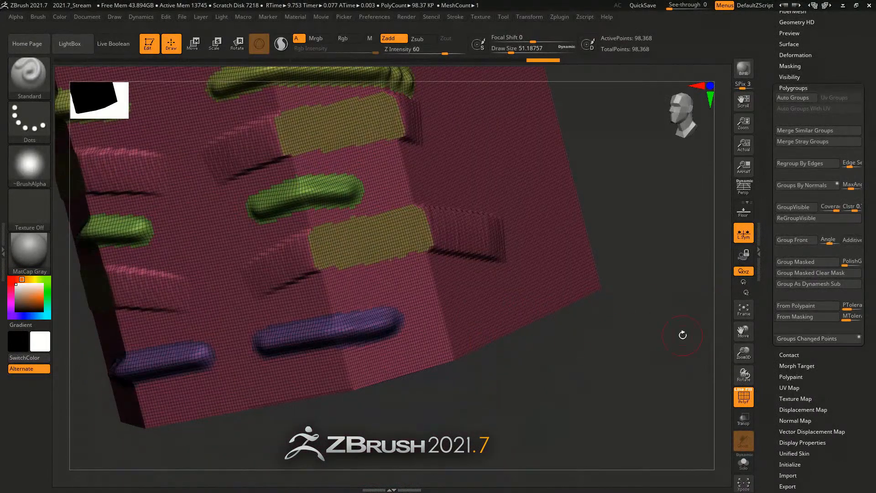
- Sculpt a straight and an S-shaped stroke on the cube's side face, adding each one's changed points to the purple polygroup
left_click_drag(683, 335, 714, 342)
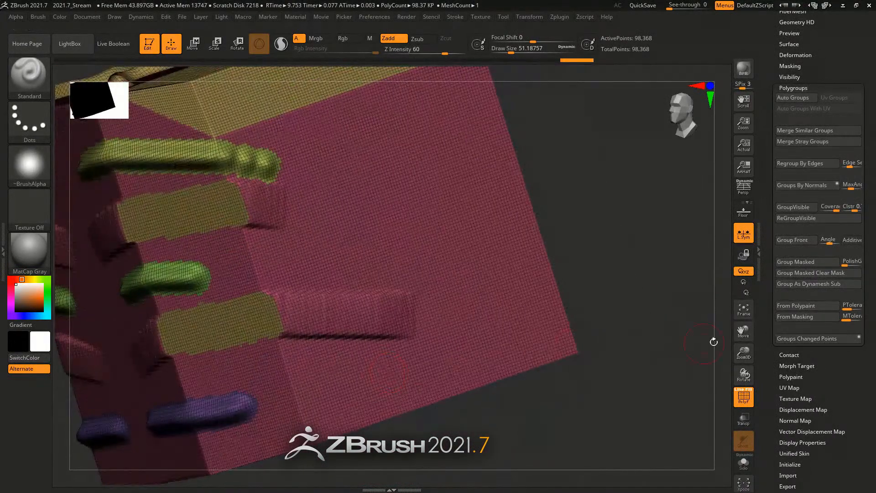
left_click_drag(342, 375, 502, 347)
key("shift")
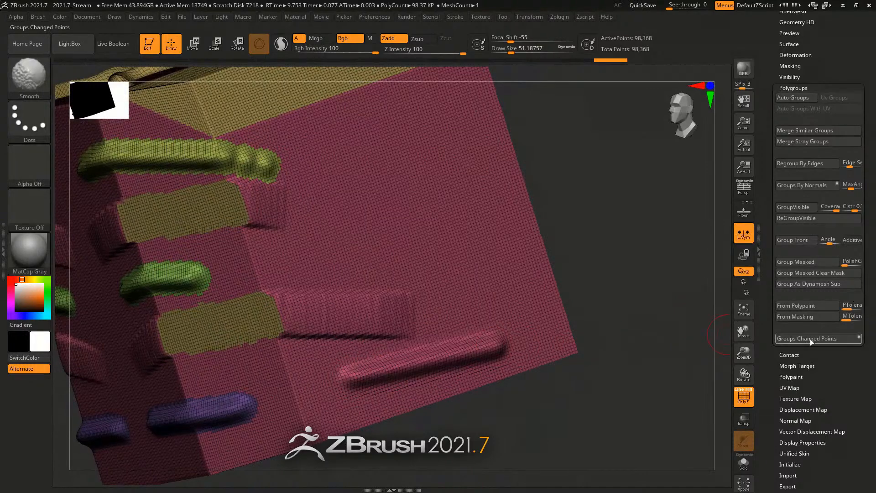
left_click(814, 339)
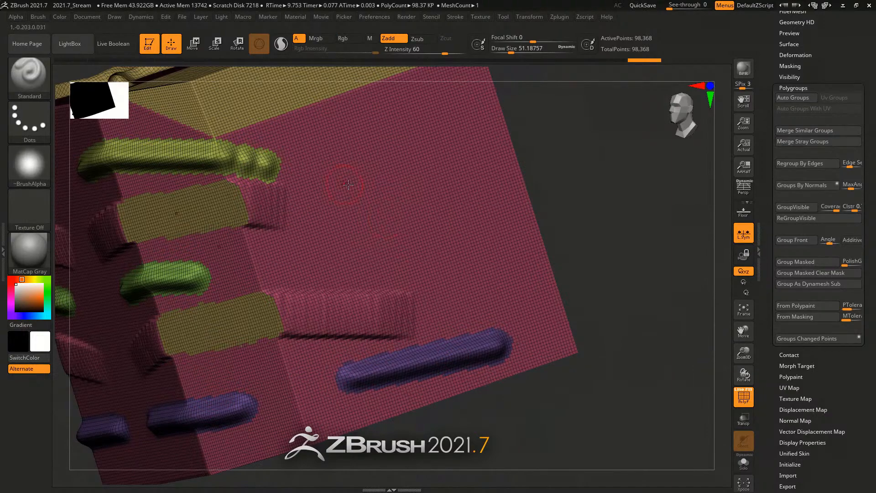
left_click_drag(342, 179, 473, 256)
left_click(814, 339)
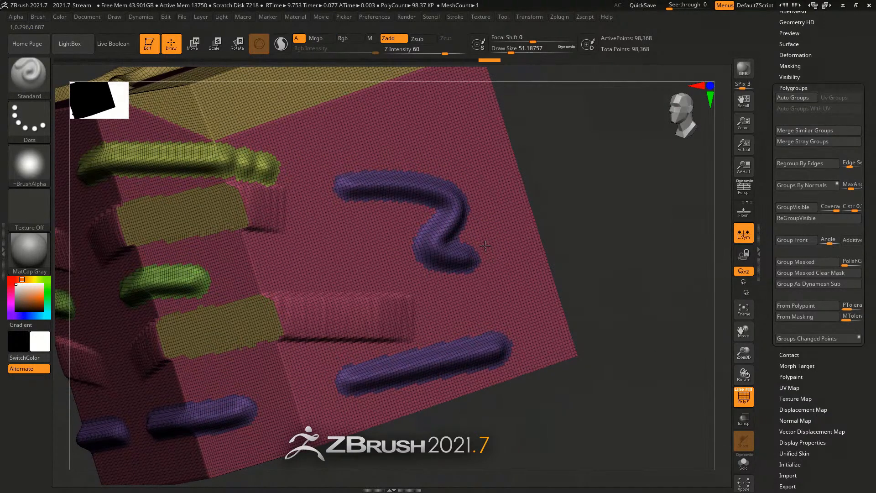
- Sculpt two more strokes beside and above the S-shaped one, adding each one's changed points to the same purple polygroup
right_click_drag(486, 246, 467, 292, "alt")
left_click_drag(441, 171, 485, 283)
left_click(815, 339, "shift")
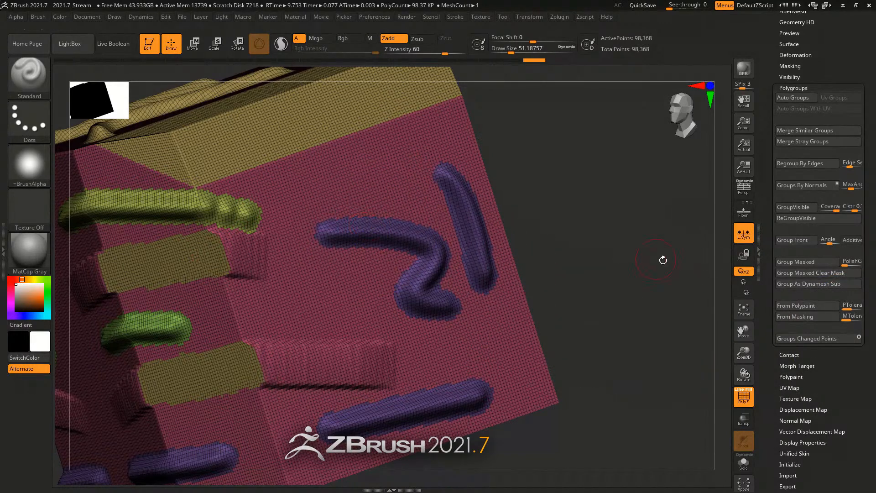
left_click_drag(304, 183, 452, 155)
left_click(827, 340)
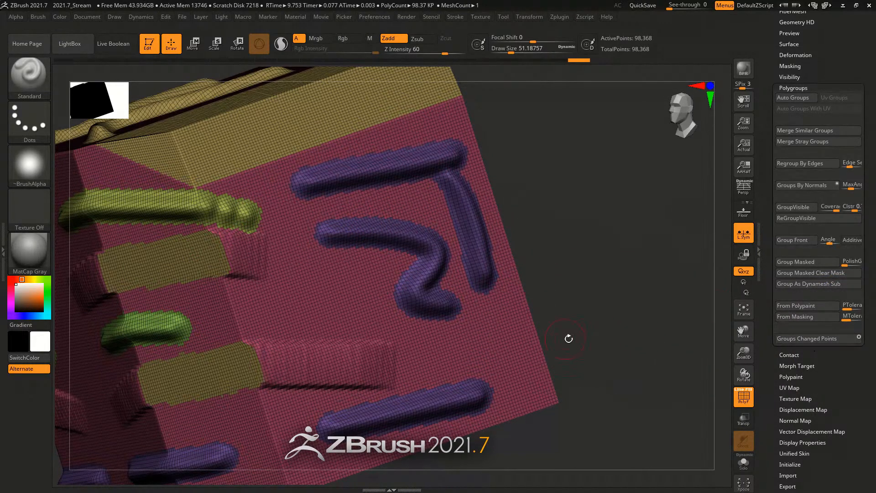
- Close the polygroup options and switch back to the bodyGirl model
left_click_drag(569, 339, 430, 356, "alt")
left_click(799, 89)
left_click_drag(863, 81, 864, 370)
left_click(836, 132)
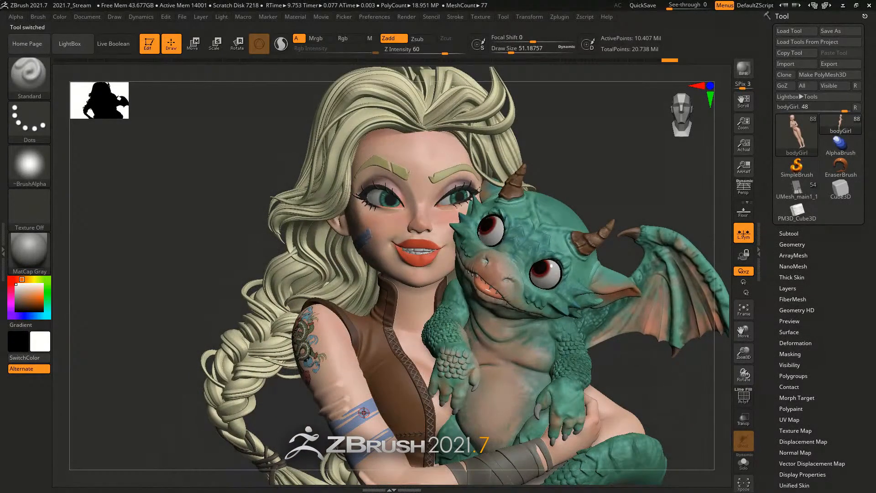
- Stamp a dragon tattoo around the girl's eye beside the blue cheek mark with the DragonTattoo brush and mask the changed points
left_click(791, 354)
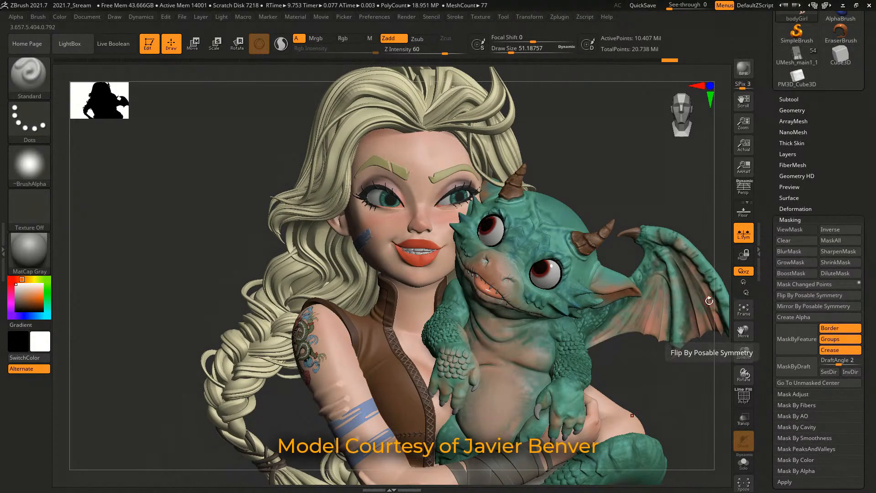
right_click_drag(487, 225, 466, 263, "alt")
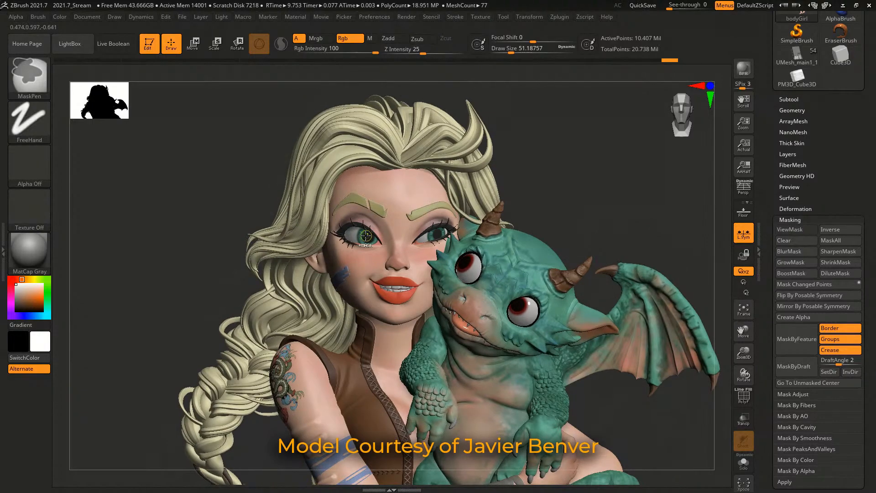
right_click_drag(389, 240, 390, 292, "ctrl")
key("b")
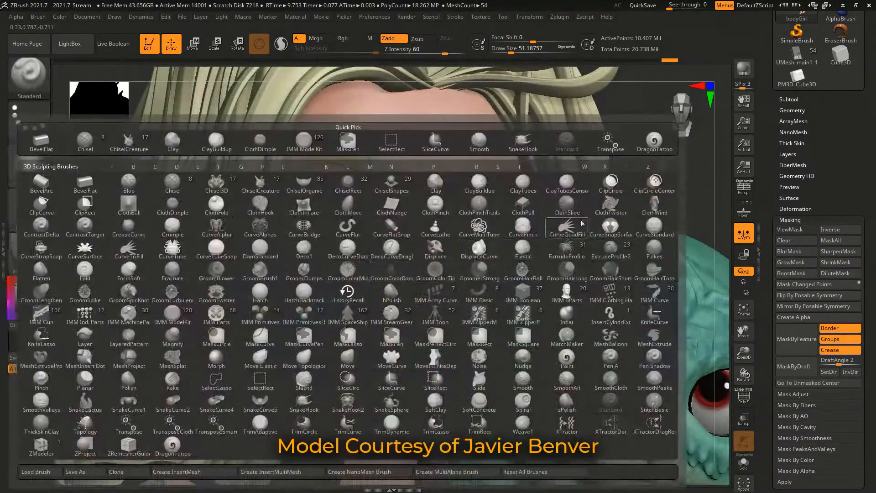
left_click(655, 142)
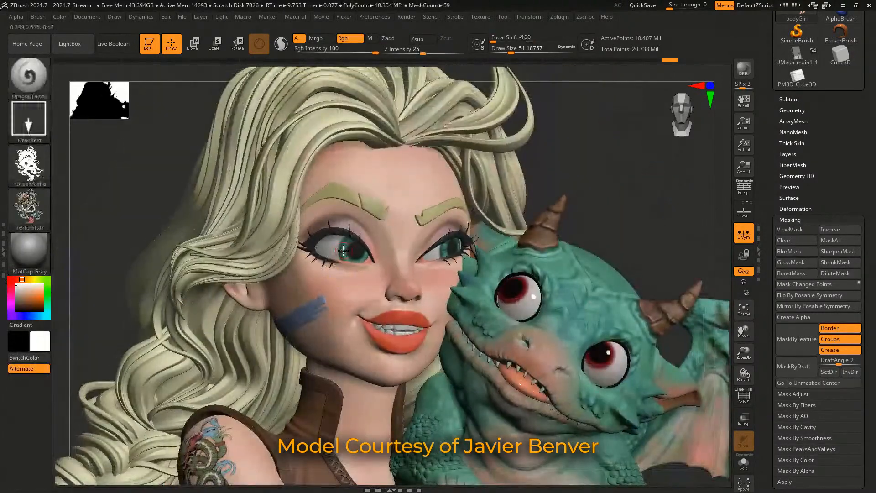
left_click_drag(349, 242, 399, 164)
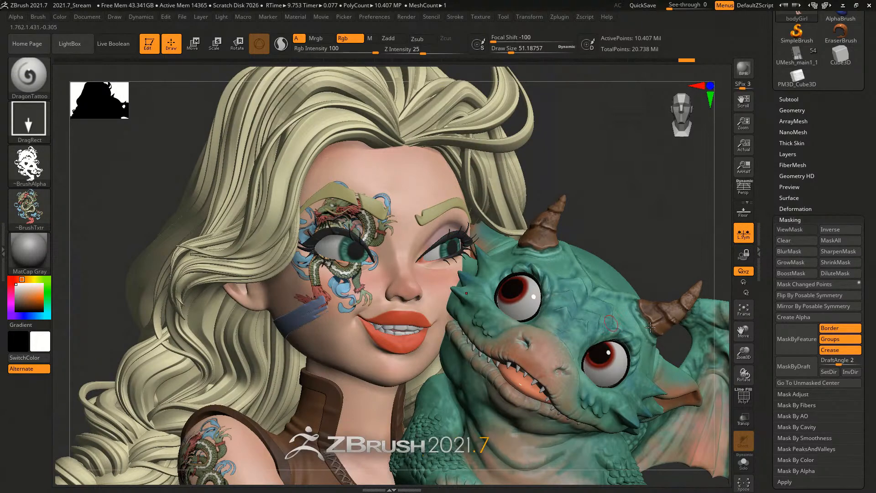
left_click(815, 284)
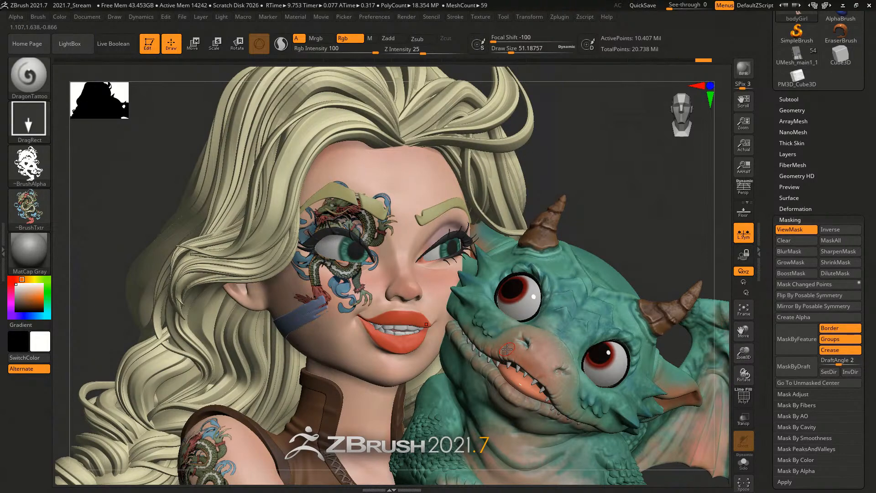
- Flip the tattoo mask across the face and back by posable symmetry, and mirror it onto both sides
left_click(808, 295)
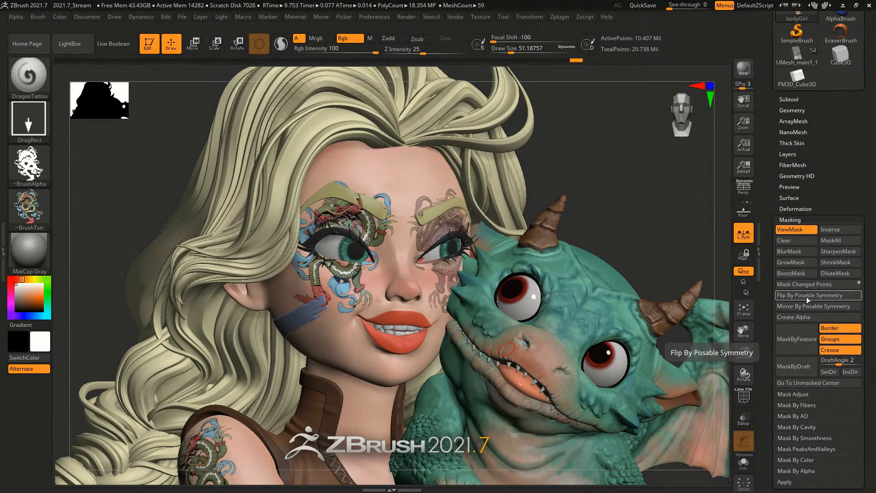
left_click(807, 296)
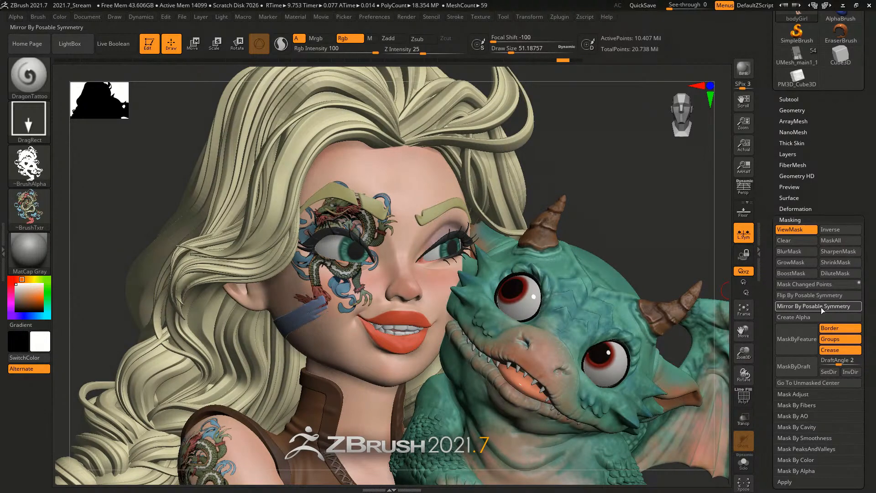
left_click(795, 306)
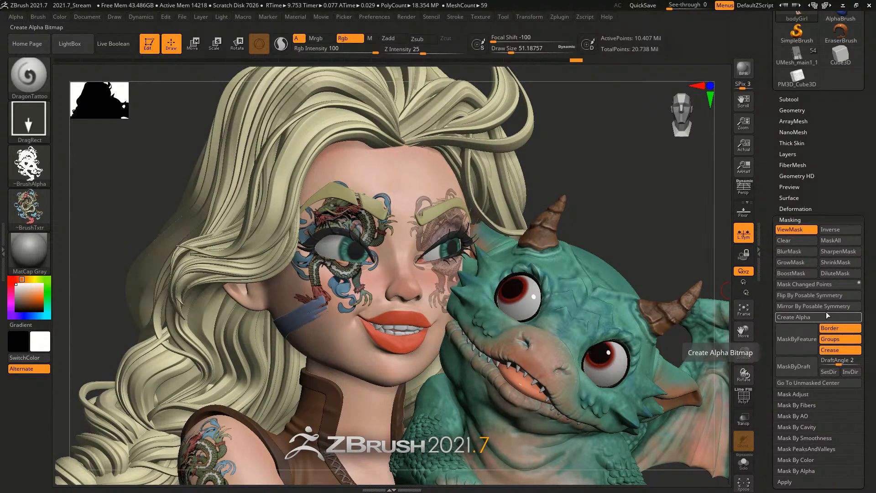
- Expand the CHICA2 subtool folder, hide the polypaint on all subtools and invert the mirrored tattoo mask
left_click(794, 100, "shift")
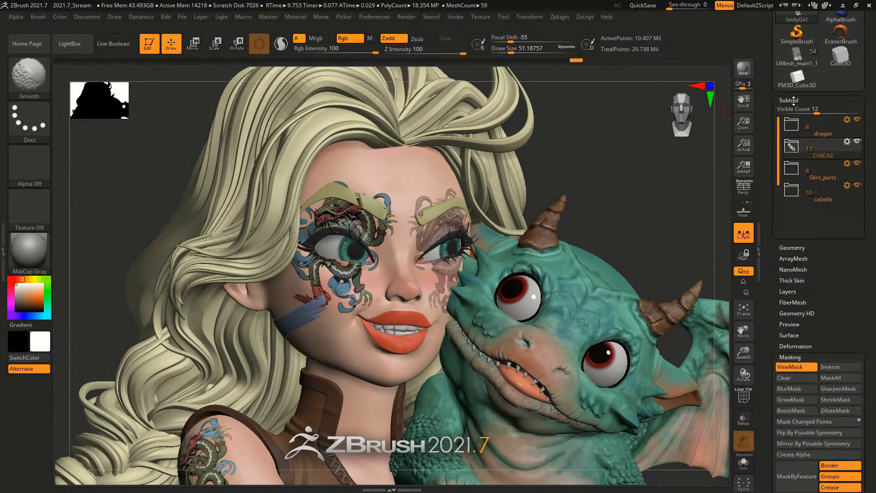
left_click(847, 64)
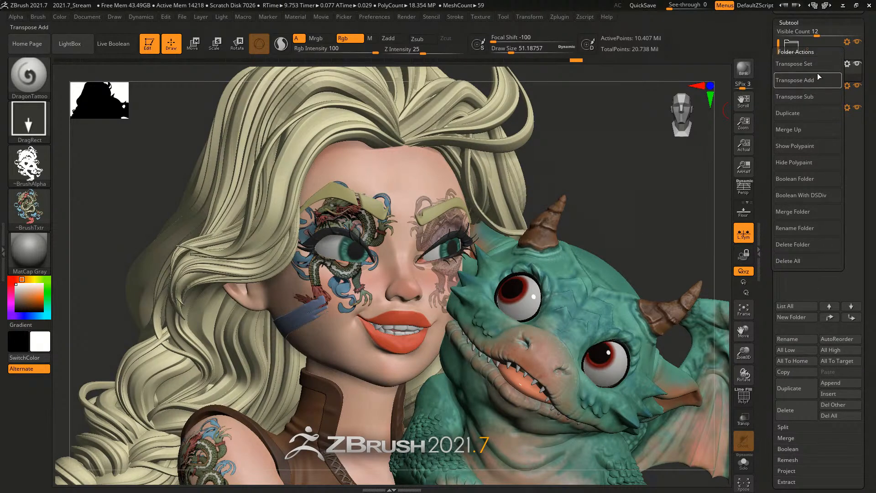
left_click(791, 70)
left_click(847, 86, "shift")
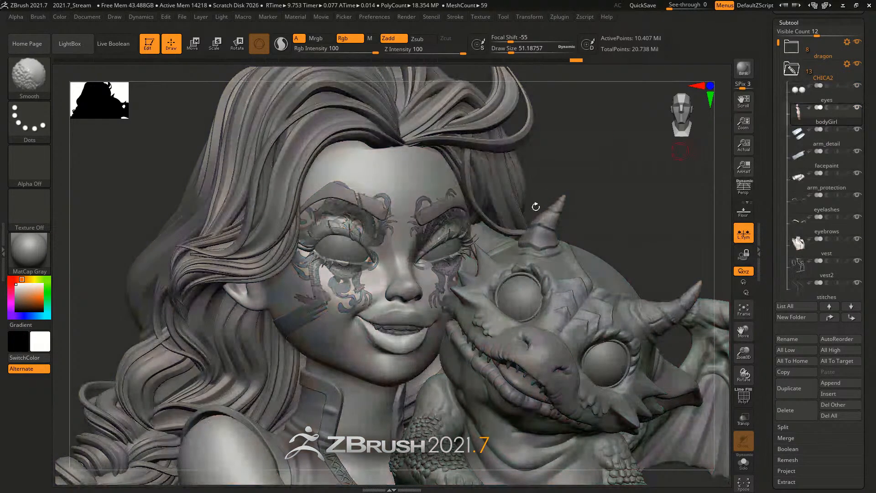
left_click(612, 189, "ctrl")
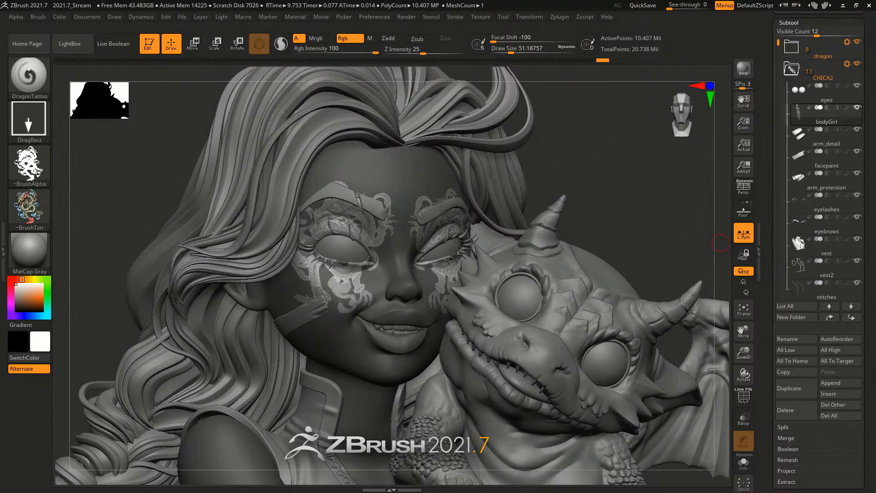
- Clear the inverted mask and show the polypaint on all subtools again
left_click(800, 22)
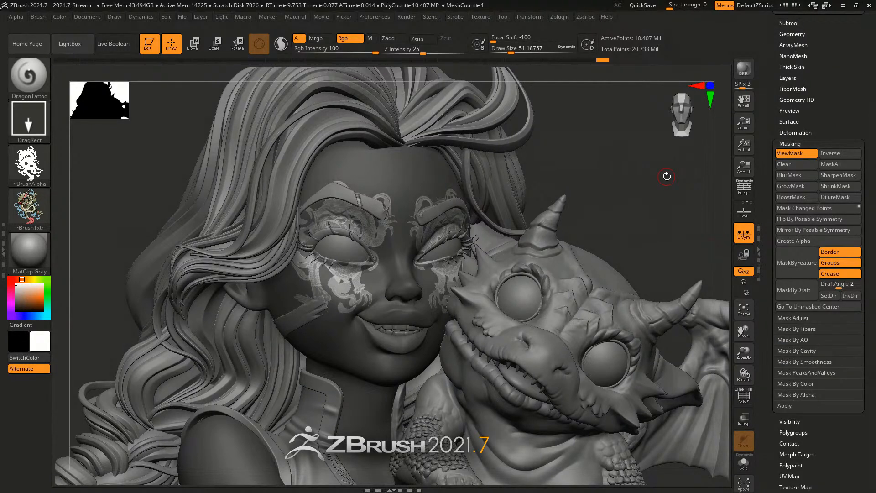
key("ctrl+h")
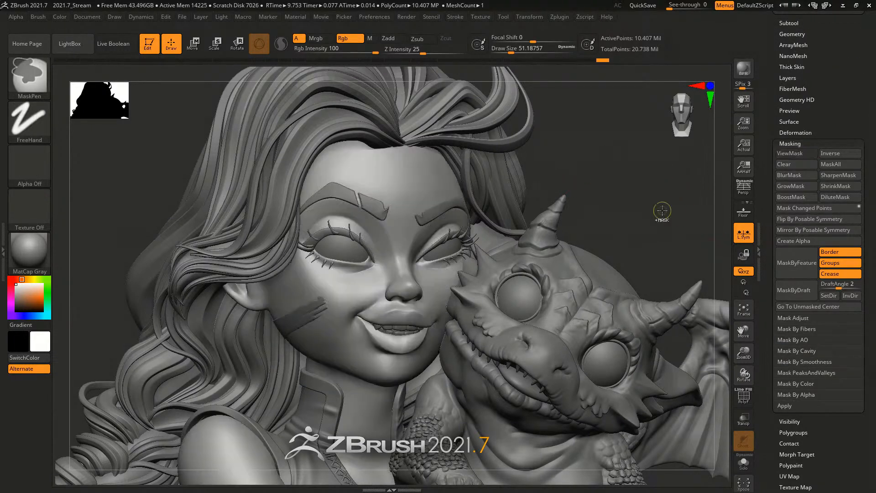
left_click_drag(867, 98, 866, 156)
left_click(786, 83, "shift")
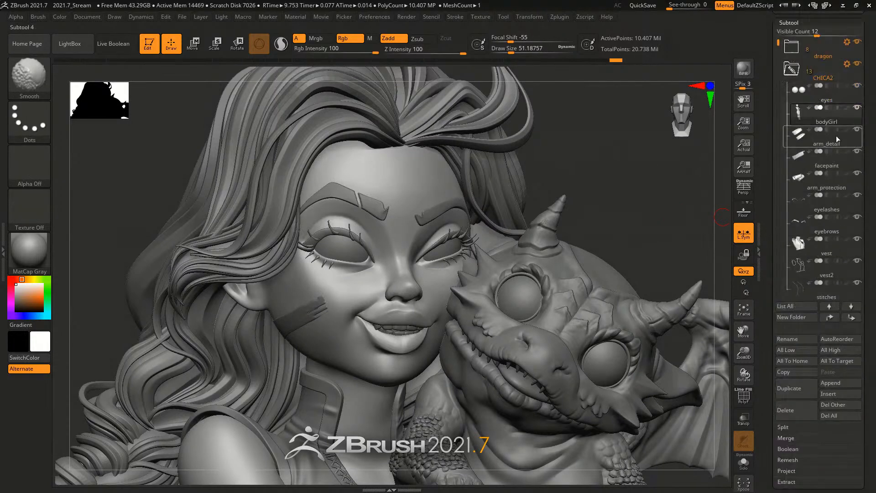
mouse_move(850, 112)
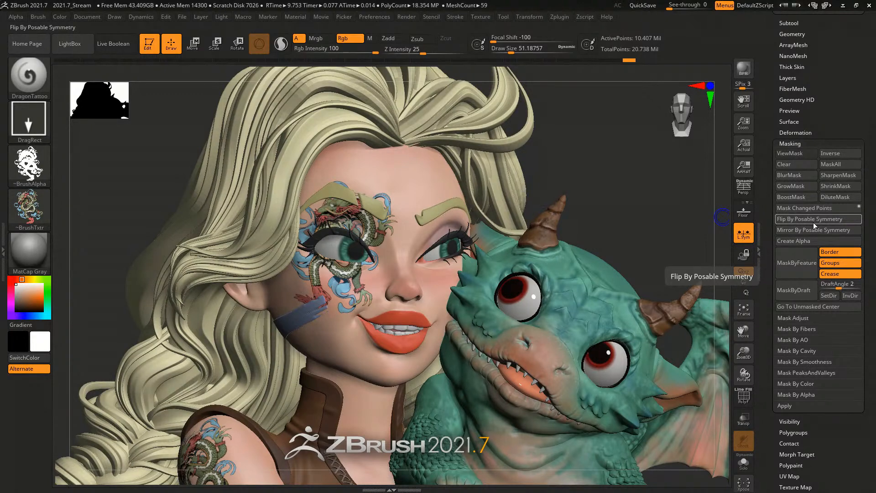
- Undo the mask operations and the dragon tattoo stamp on the girl's face
key("ctrl")
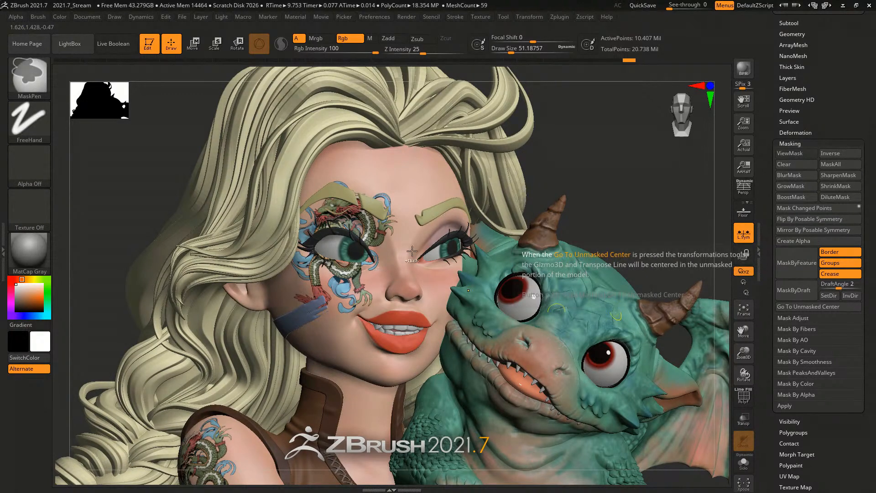
key("ctrl+z")
key("ctrl+z")
key("ctrl+z")
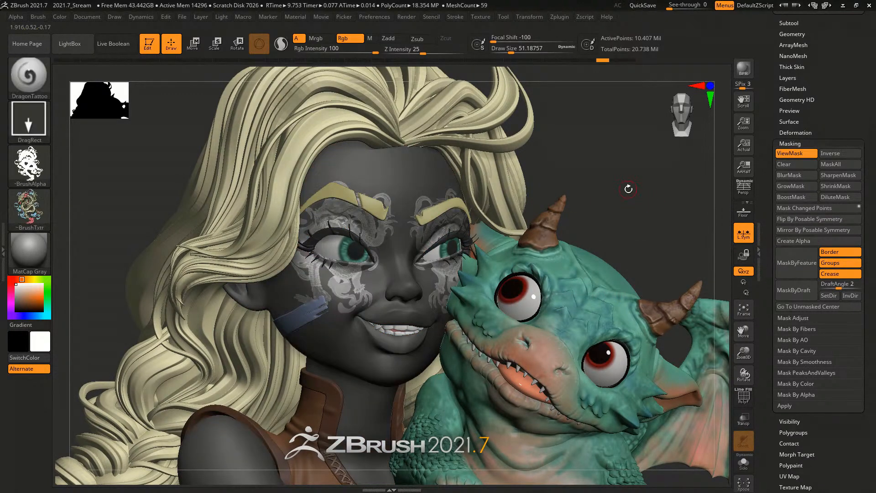
key("ctrl+z")
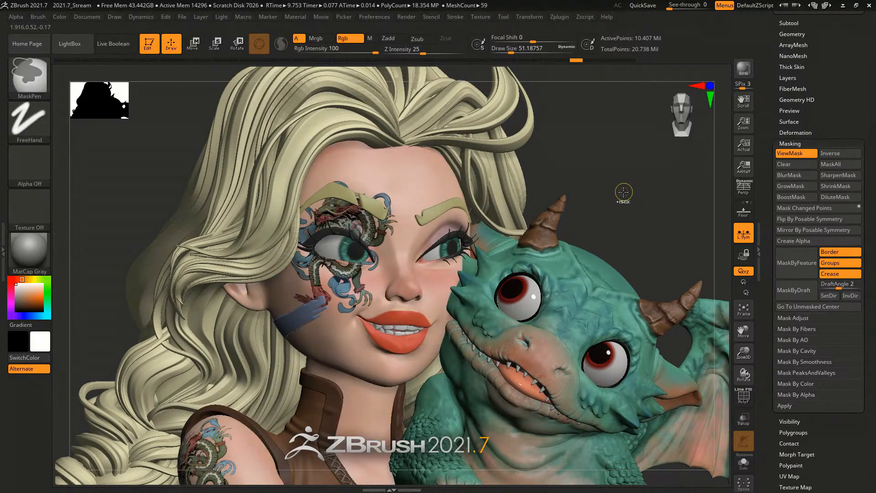
key("ctrl+z")
key("ctrl+z")
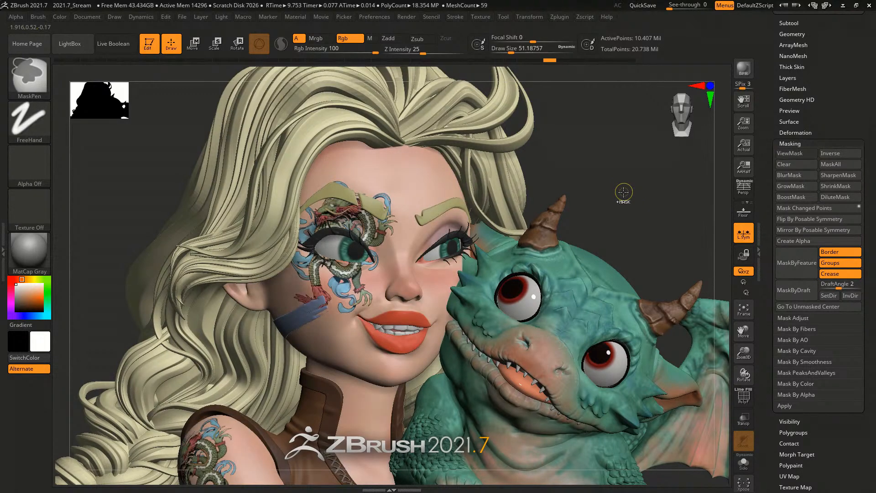
key("ctrl+z")
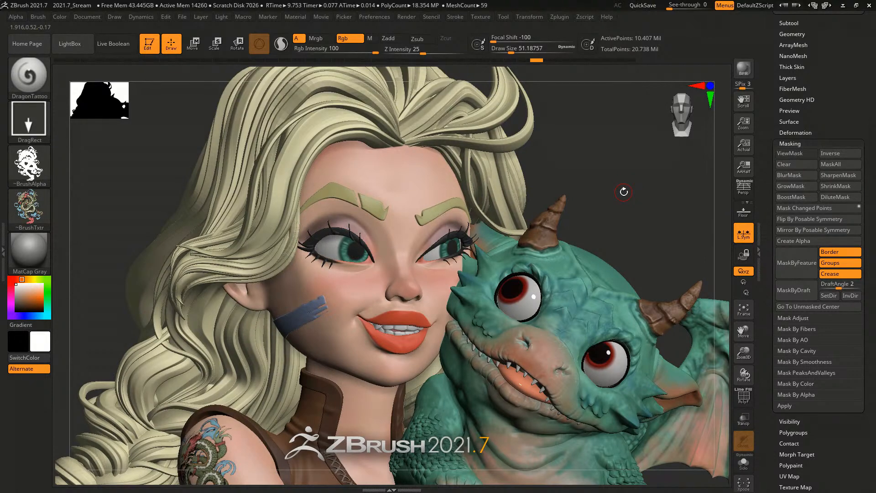
- Stamp a dragon tattoo around the girl's eye and flip the polypaint across, back and across again by posable symmetry
mouse_move(340, 244)
left_mouse_down()
mouse_move(323, 274)
mouse_move(406, 178)
mouse_move(411, 185)
left_mouse_up()
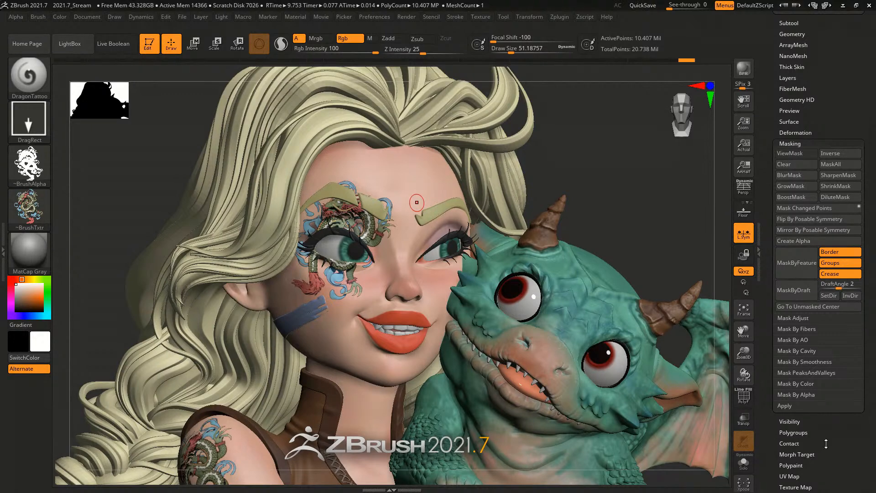
left_click_drag(832, 488, 832, 385)
left_click(791, 352, "shift")
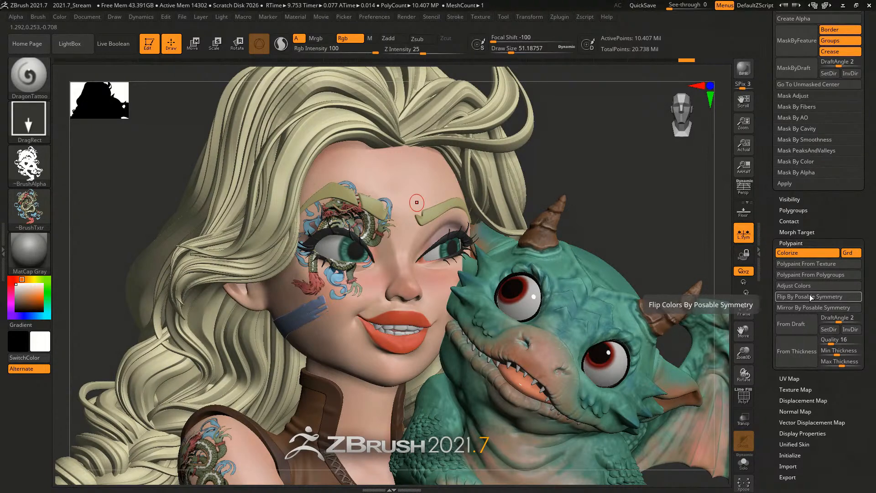
left_click(810, 297)
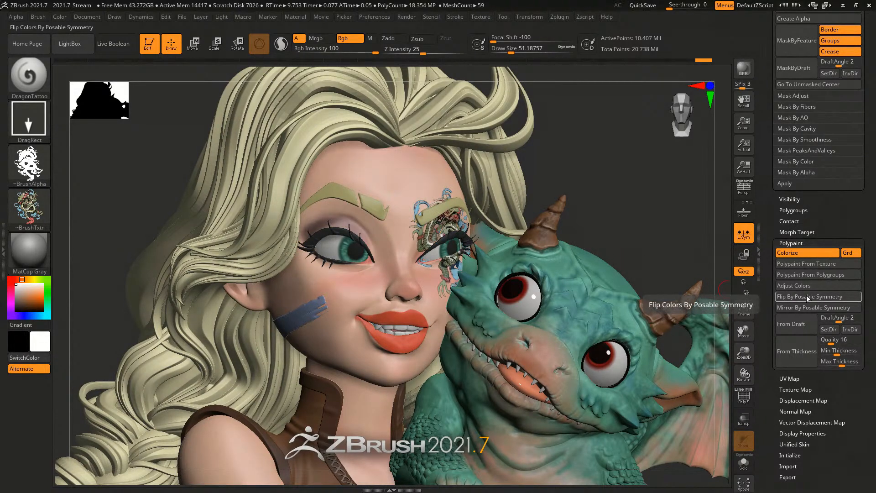
left_click(800, 298)
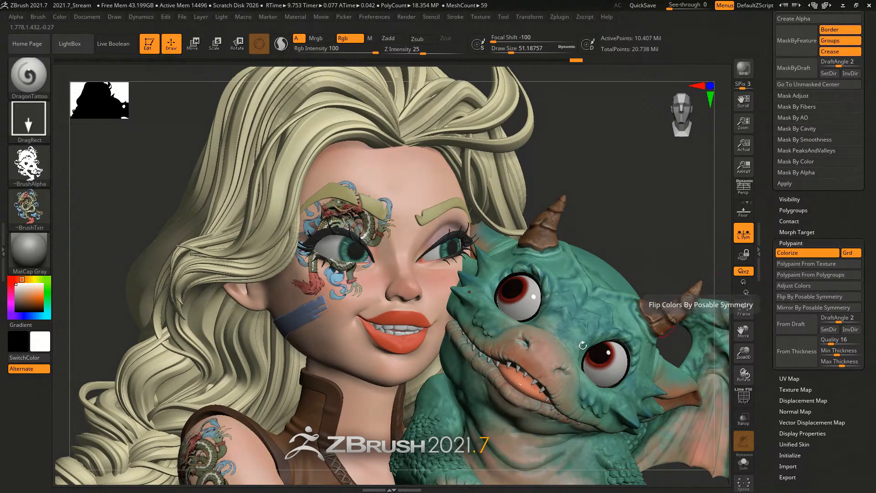
left_click(820, 298)
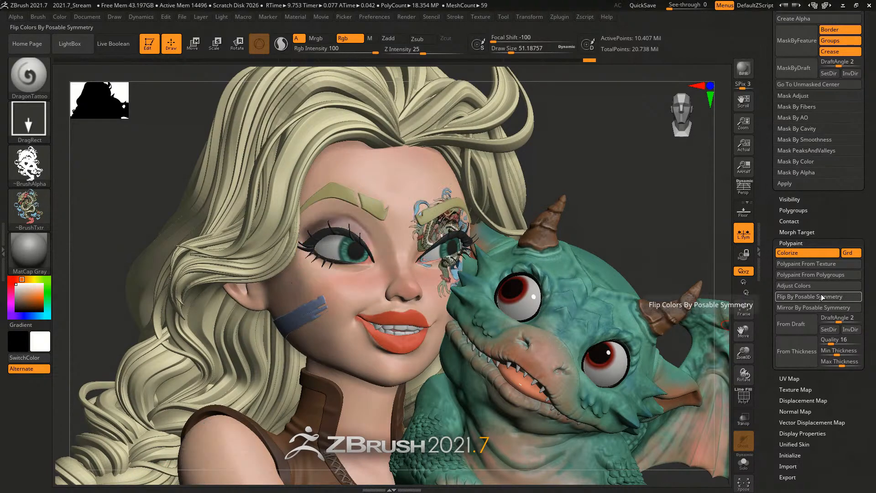
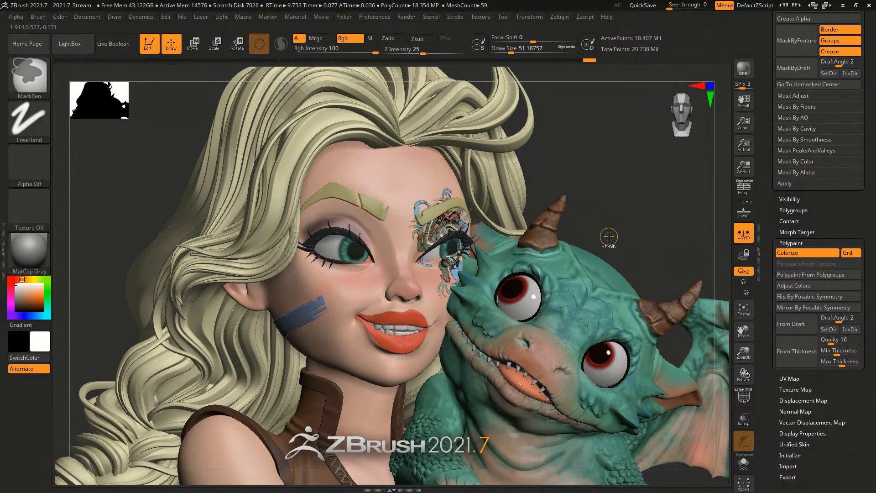
- Undo the polypaint flips and the new dragon tattoo around the eye
key("ctrl")
key("ctrl+z")
key("ctrl+z")
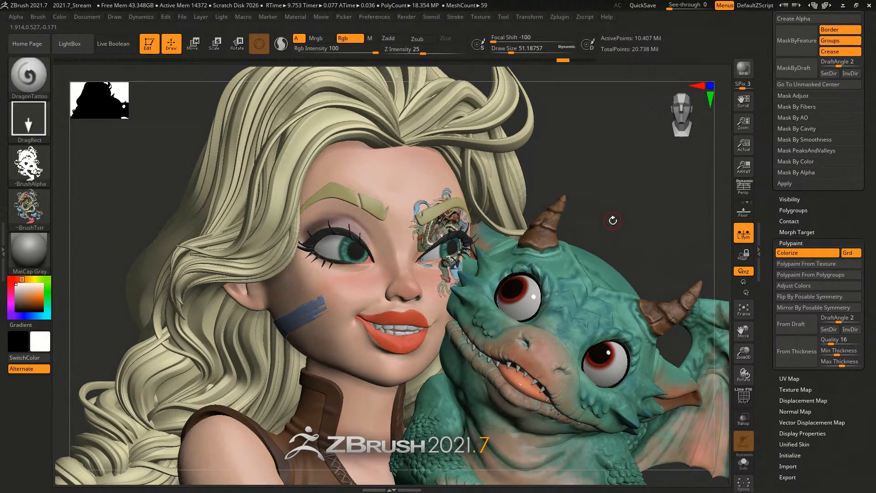
key("ctrl+z")
key("ctrl+z")
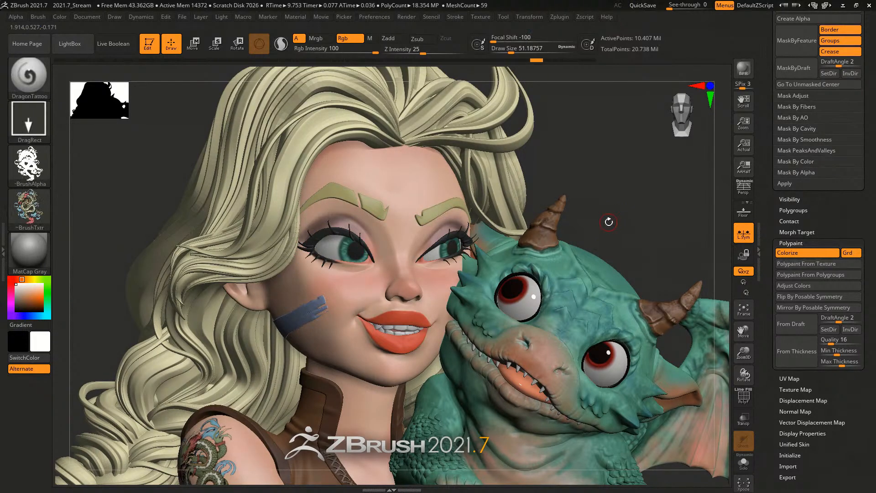
- Stamp a dragon tattoo around the eye above the blue cheek mark, mask its changed points and flip the mask by posable symmetry
mouse_move(338, 245)
left_mouse_down()
mouse_move(348, 265)
mouse_move(384, 259)
mouse_move(421, 197)
mouse_move(388, 178)
mouse_move(414, 190)
left_mouse_up()
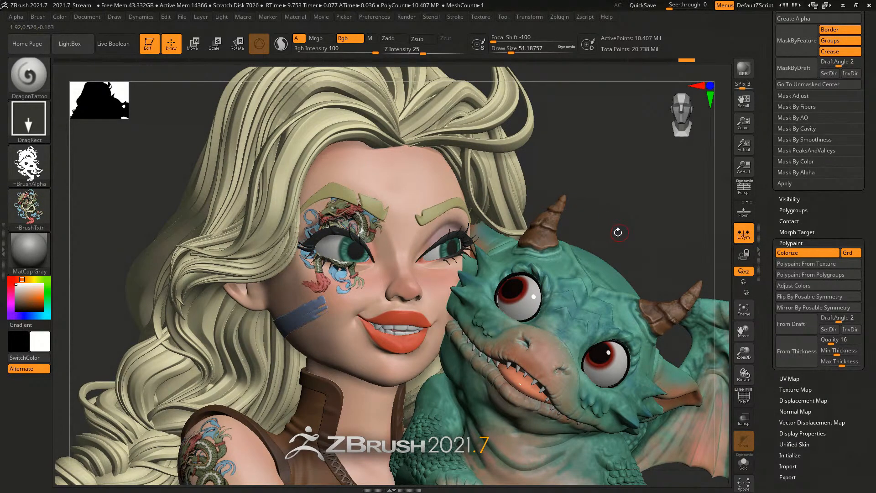
scroll(867, 186, "up", 5)
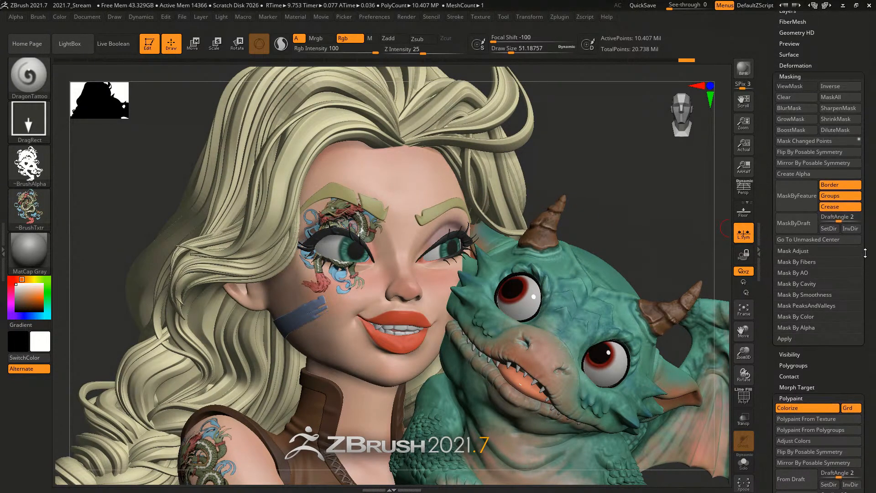
left_click(820, 142)
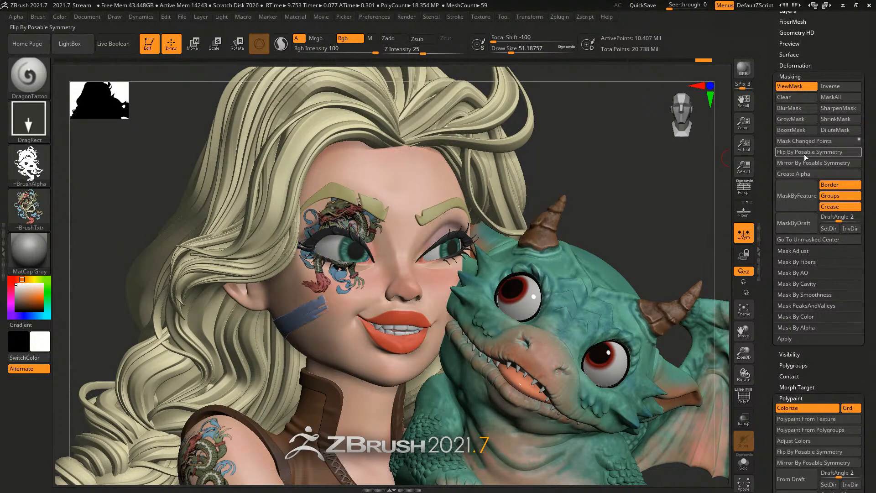
left_click(817, 154)
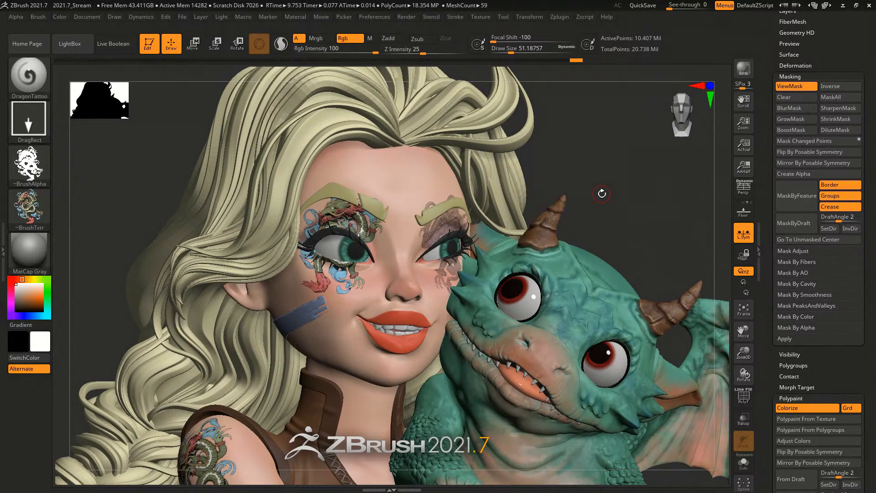
- Invert the flipped tattoo mask, check it from the front of the face and clear it
key("ctrl")
left_click(635, 227, "ctrl")
right_click_drag(475, 288, 429, 292)
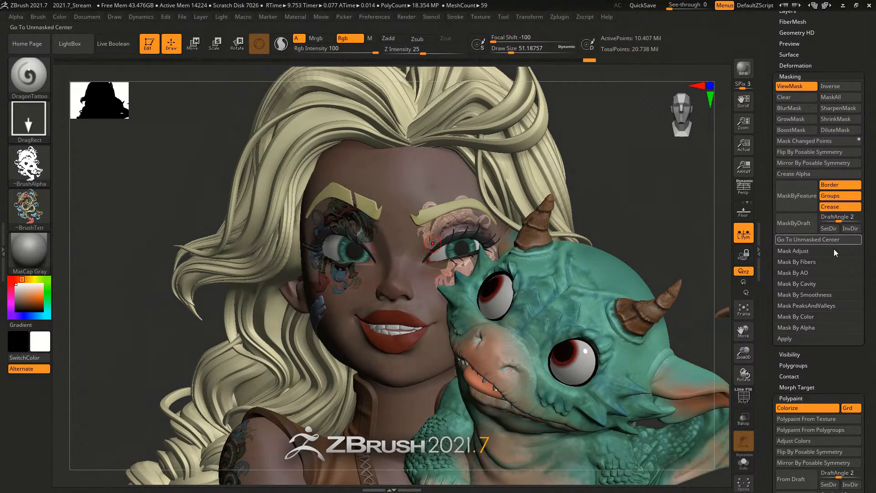
key("ctrl+h")
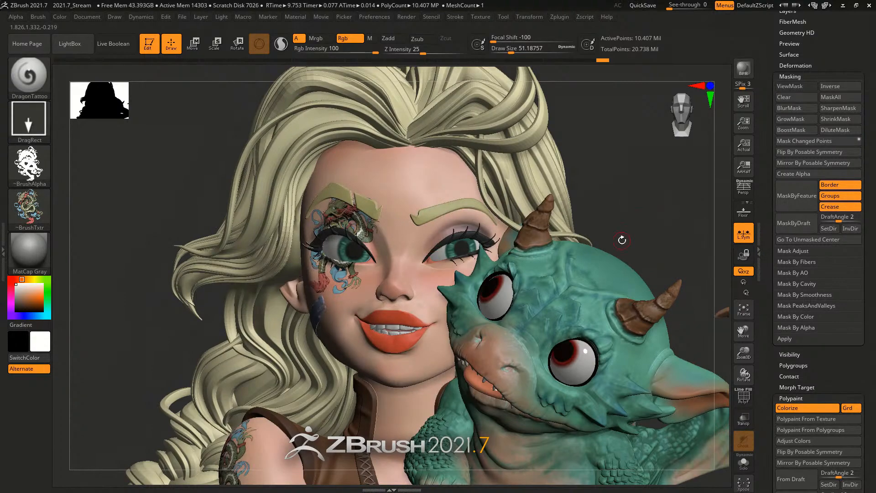
- Paint a stroke above the tattooed eye's eyebrow with the Paint brush, using the blue sampled from the cheek mark
mouse_move(614, 234)
right_mouse_down("alt")
mouse_move(576, 244)
mouse_move(607, 244)
right_mouse_up("alt")
right_click_drag(349, 221, 354, 256, "alt")
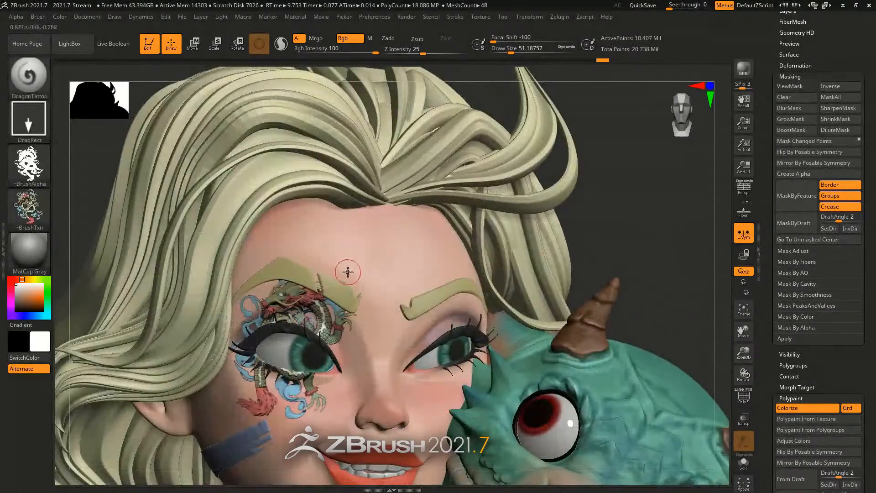
key("b")
key("p")
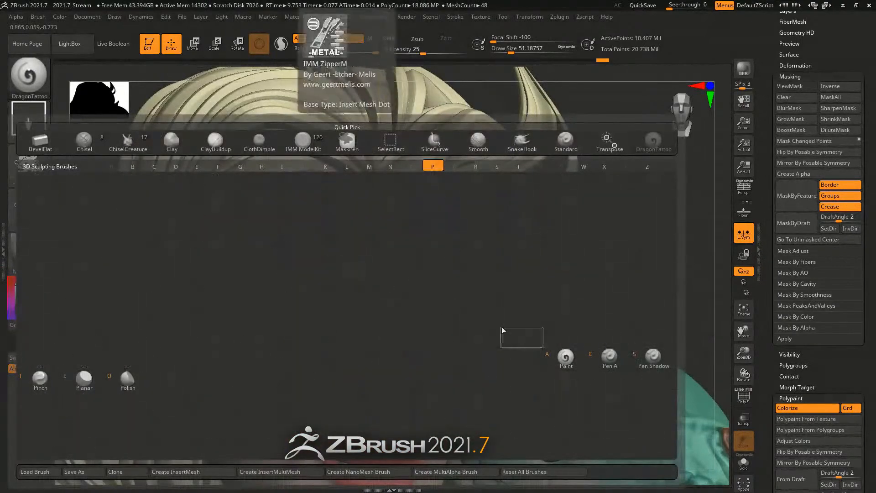
key("a")
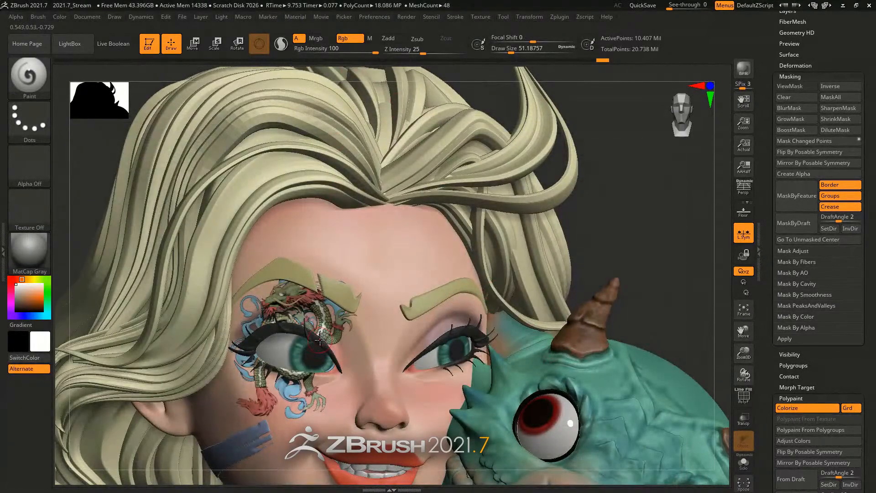
mouse_move(25, 297)
left_mouse_down()
mouse_move(228, 425)
mouse_move(232, 446)
left_mouse_up()
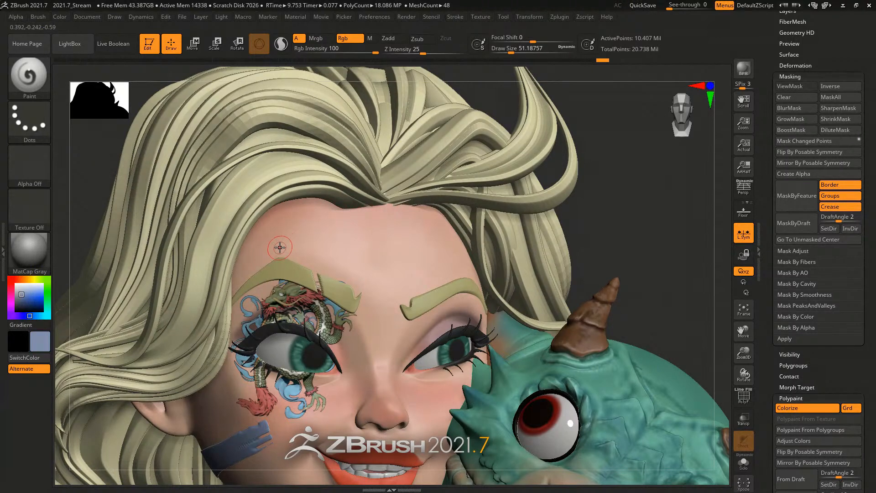
mouse_move(242, 270)
left_mouse_down()
mouse_move(276, 246)
mouse_move(366, 272)
left_mouse_up()
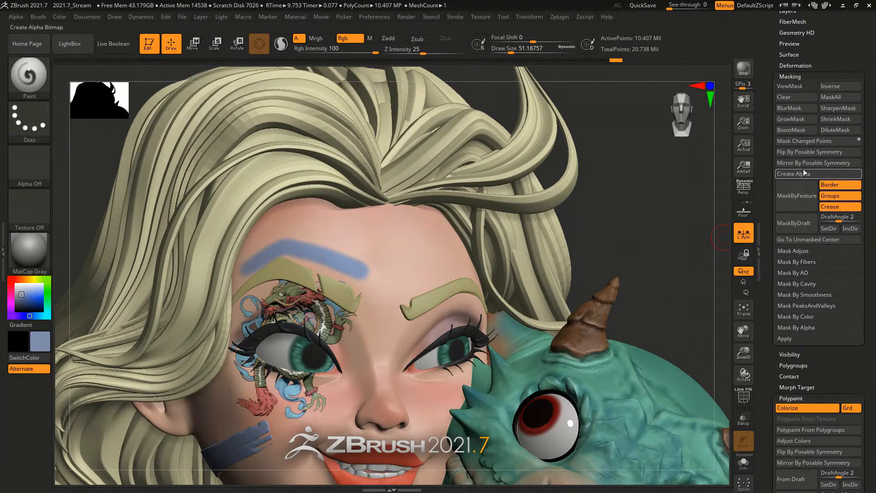
- Try mirroring the face's polypaint by posable symmetry and undo it
scroll(862, 305, "down", 4)
scroll(862, 305, "down", 1)
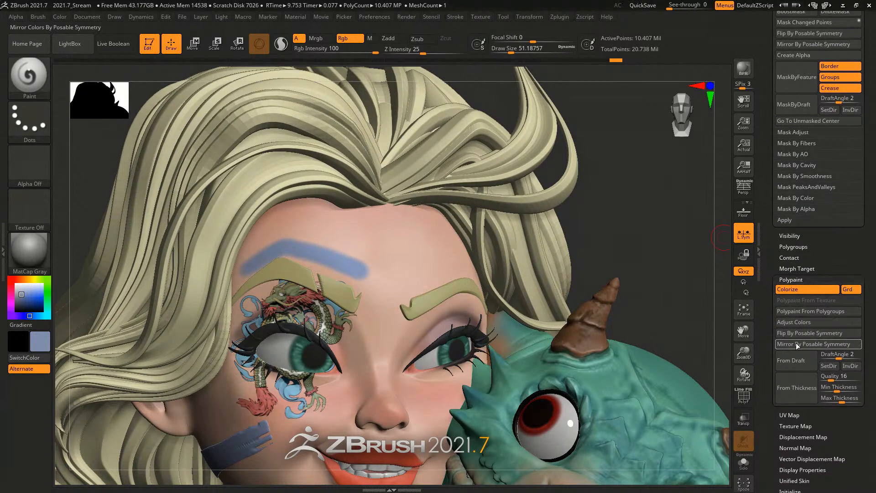
left_click(801, 345)
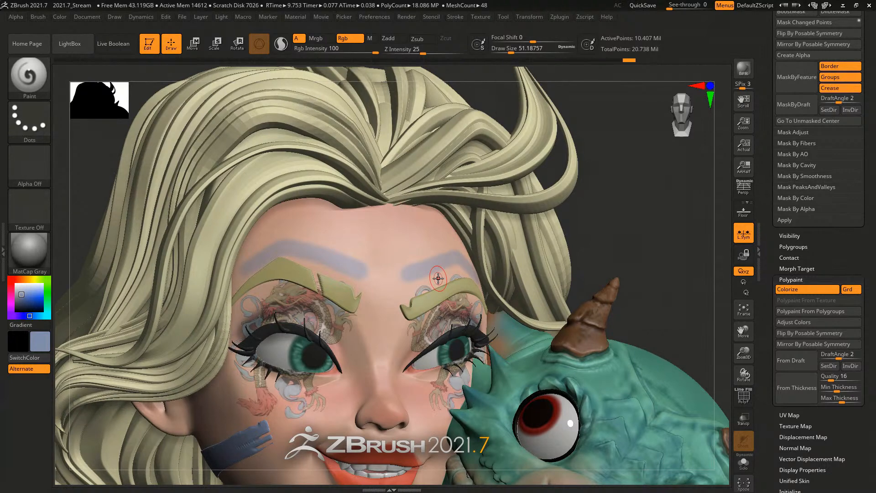
key("ctrl+z")
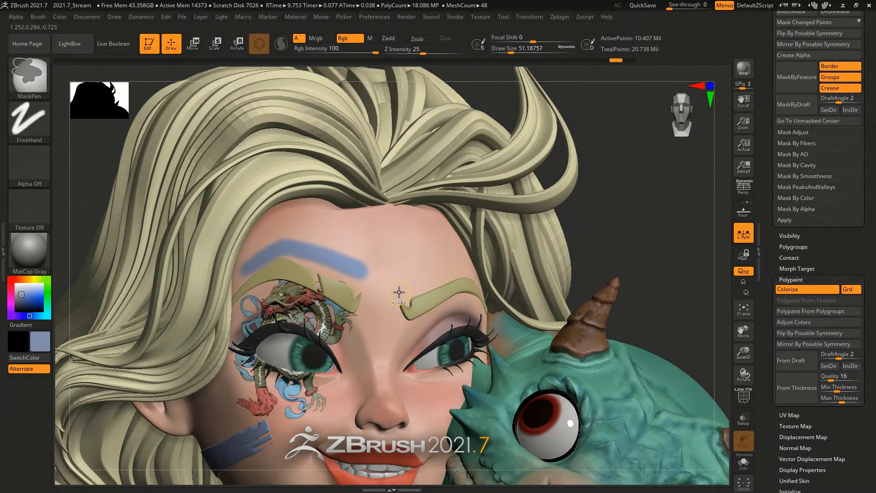
key("ctrl+z")
- Paint a blue stroke along the brow above the dragon-tattooed eye and mask the changed points
mouse_move(250, 262)
left_mouse_down()
mouse_move(296, 246)
mouse_move(369, 275)
left_mouse_up()
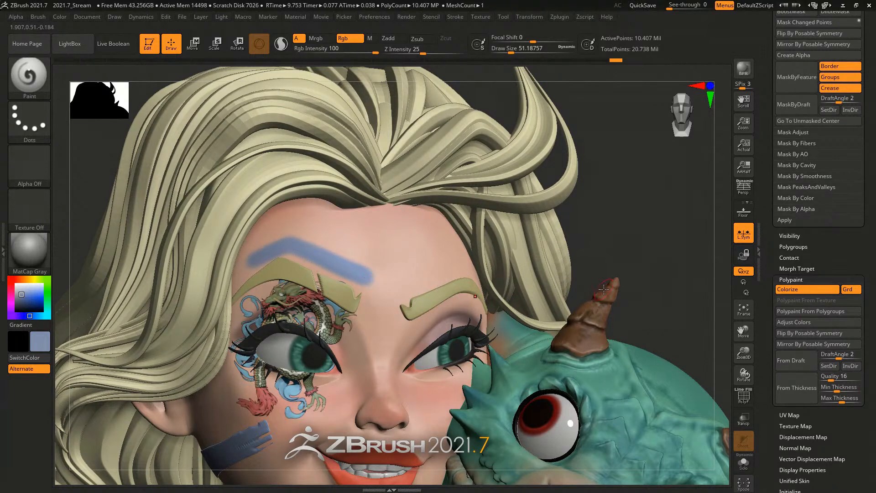
scroll(847, 197, "up", 5)
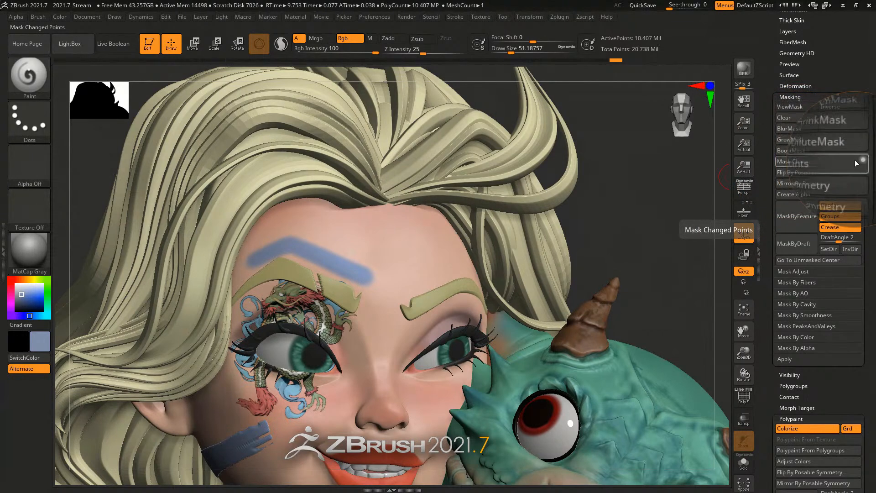
left_click(820, 163)
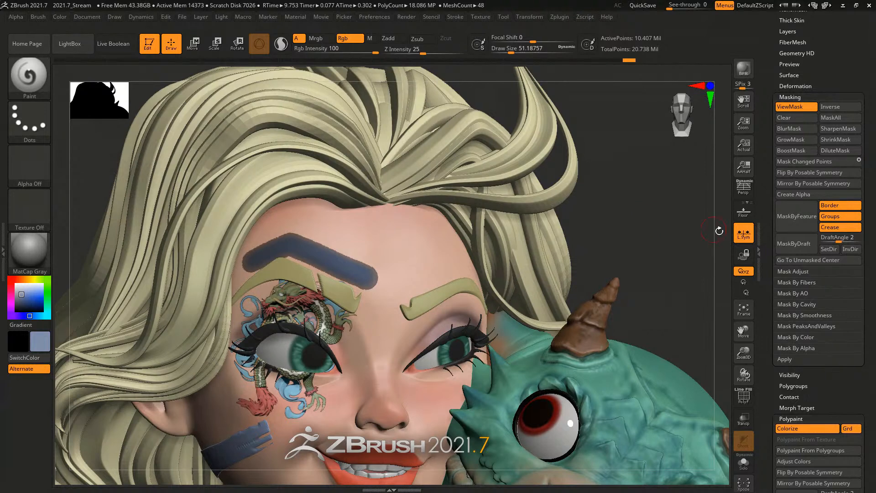
- Flip the brow mask to the opposite side of the face by posable symmetry and invert it
left_click(806, 175)
left_click(667, 272, "ctrl")
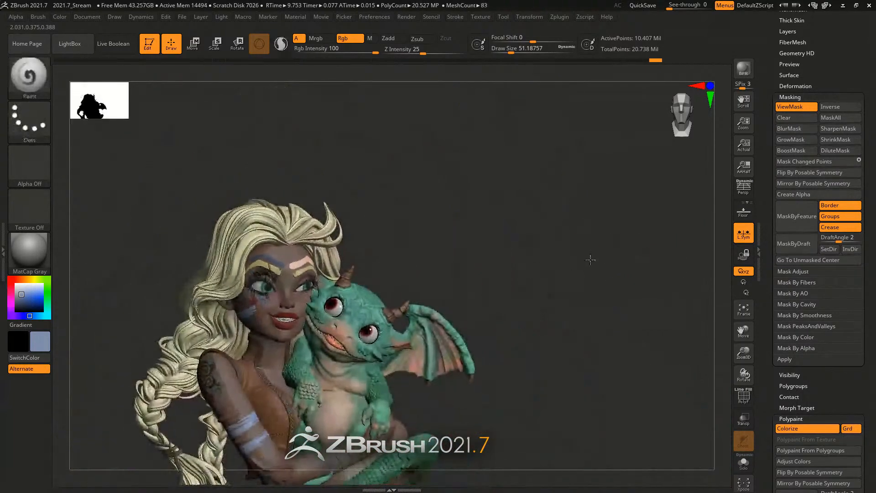
left_click_drag(591, 260, 618, 229)
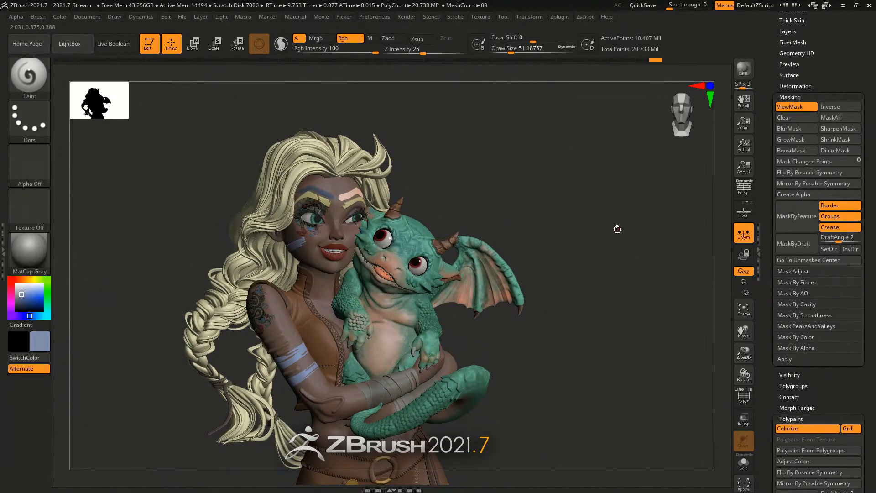
- Mirror the polypaint by posable symmetry into the unmasked brow area and clear the mask
left_click_drag(843, 386, 850, 336)
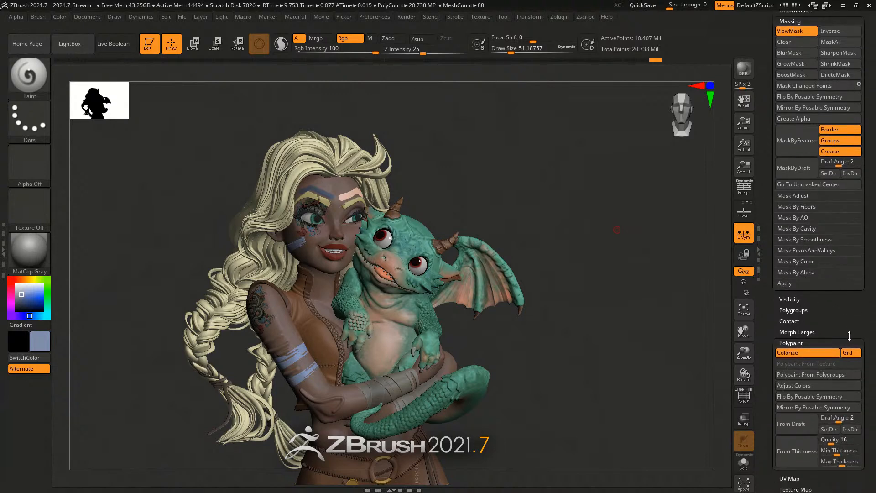
left_click(811, 409)
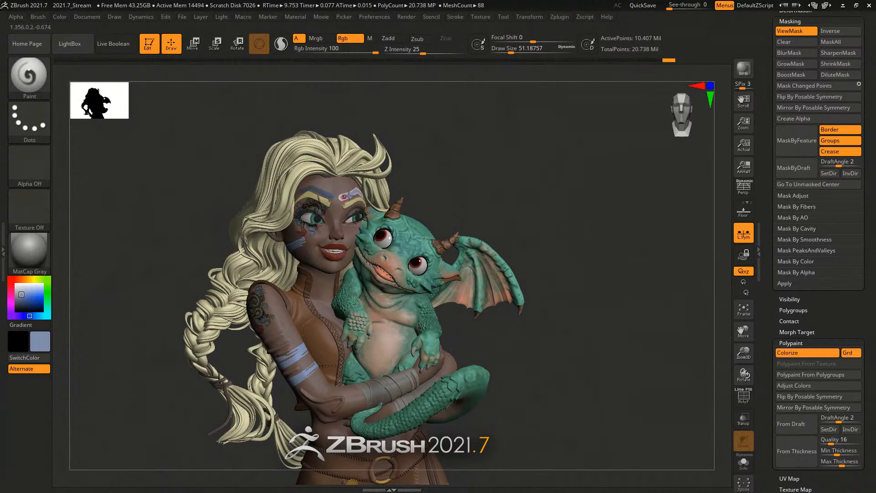
key("ctrl")
mouse_move(349, 196)
right_mouse_down("ctrl")
mouse_move(366, 216)
mouse_move(325, 243)
mouse_move(363, 223)
right_mouse_up("ctrl")
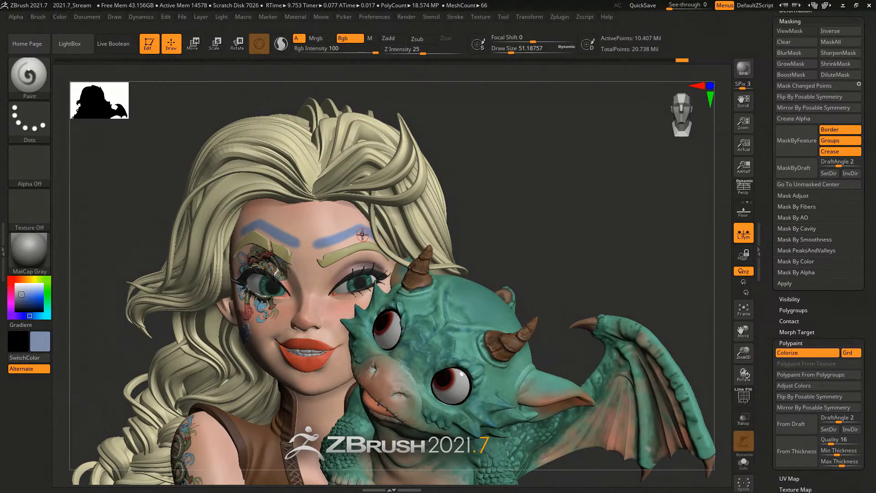
- Choose a bright red and paint a stroke over the blue brow above the dragon-tattooed eye
right_click_drag(263, 336, 275, 330)
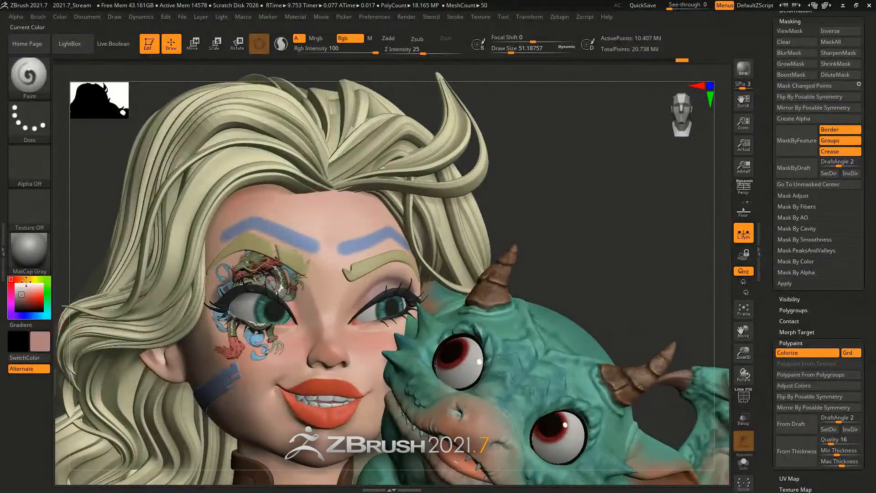
left_click_drag(25, 305, 42, 296)
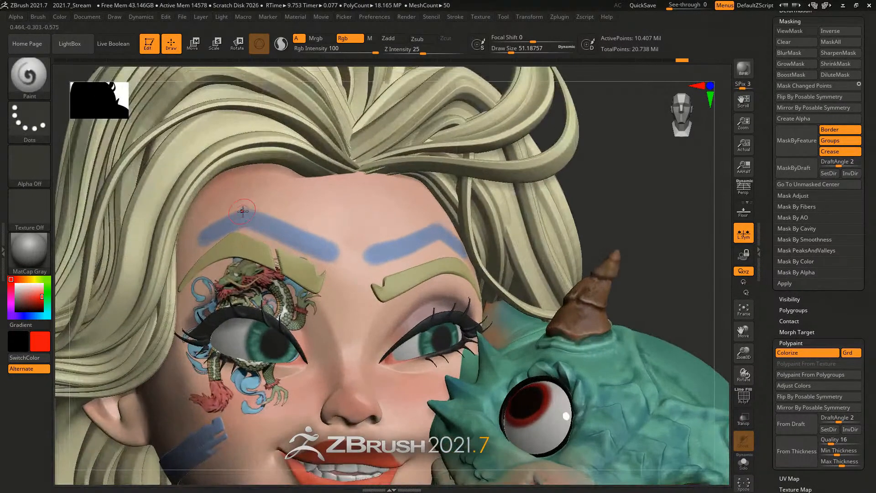
left_click_drag(243, 211, 327, 241)
- Mask a rectangular area around the red brow stroke and invert the mask
key("ctrl")
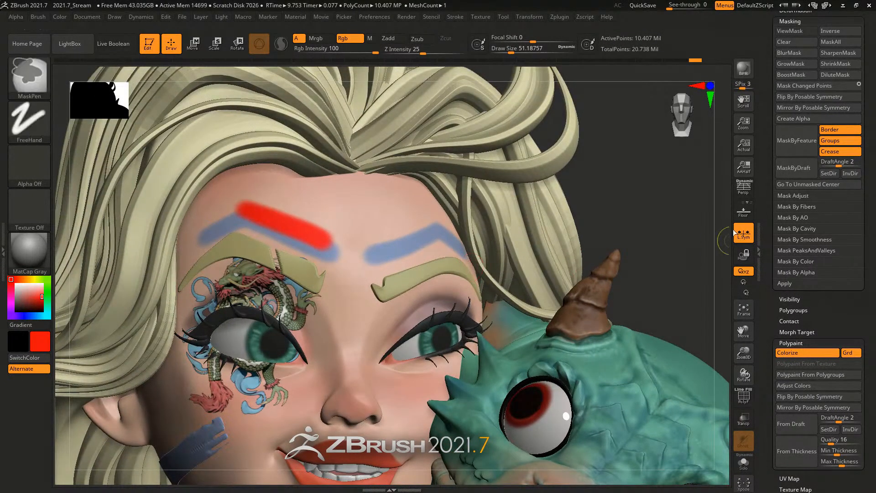
left_click_drag(223, 188, 339, 274, "ctrl")
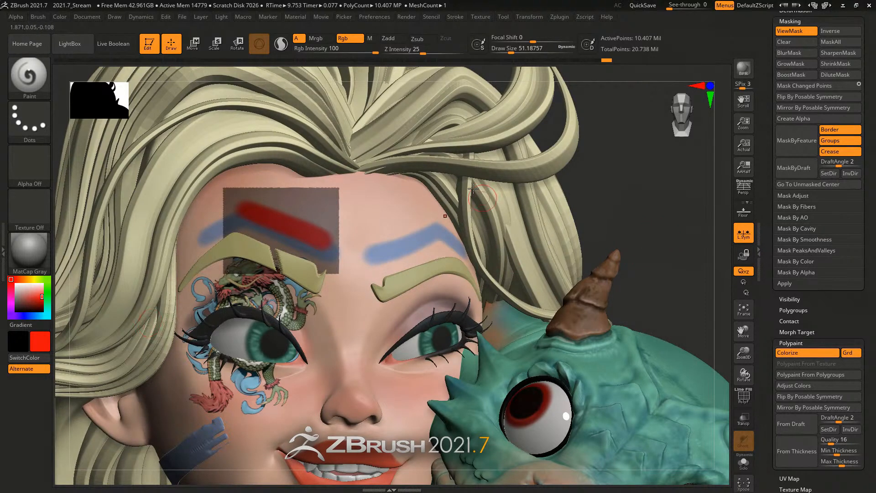
key("ctrl")
left_click(645, 215, "ctrl")
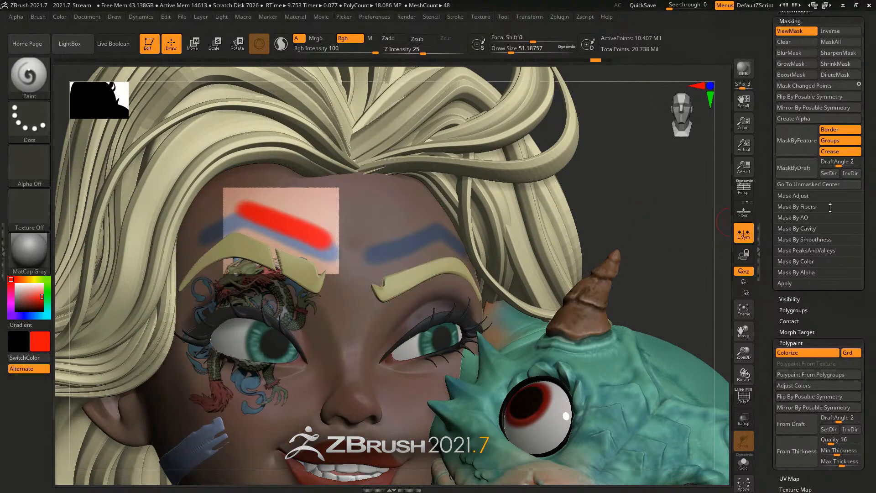
- Flip the mask to the opposite brow and mirror the red polypaint into it by posable symmetry, clearing the mask to finish
left_click(809, 97)
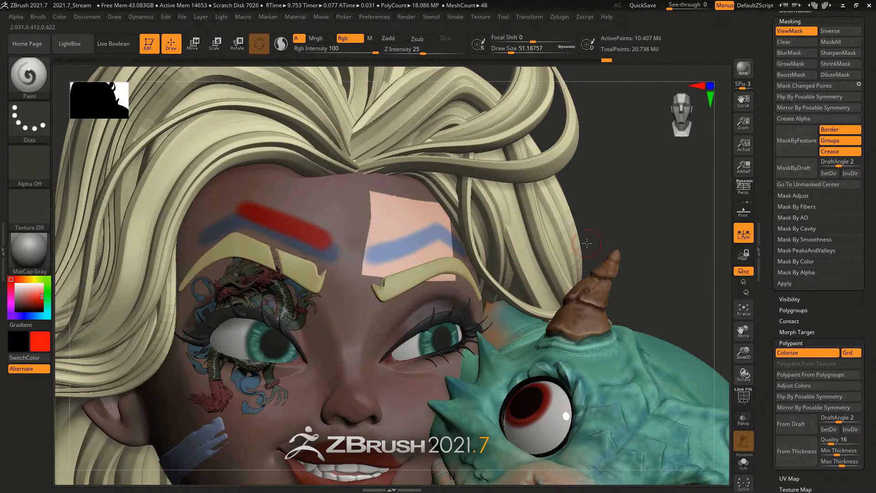
left_click(815, 410)
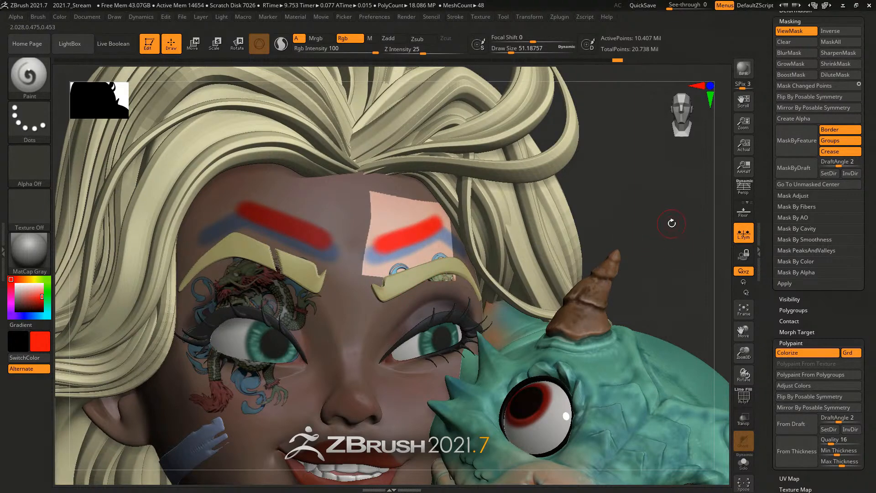
key("ctrl")
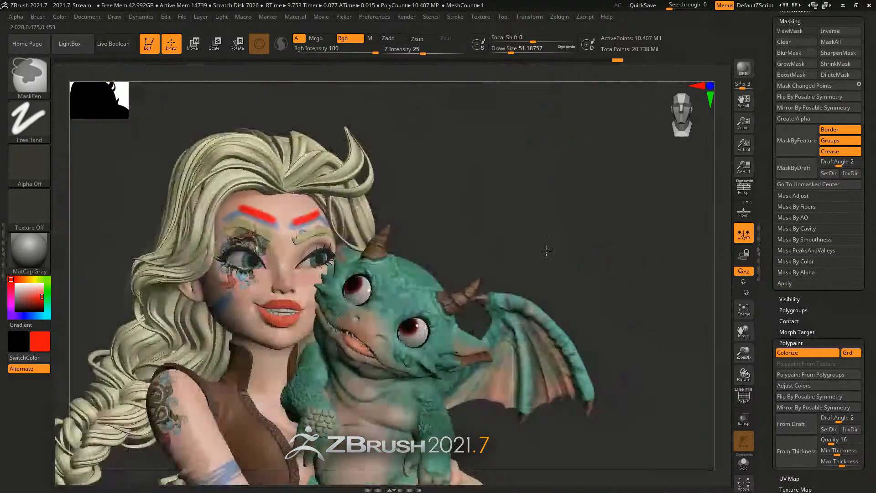
mouse_move(546, 251)
left_mouse_down()
mouse_move(587, 261)
mouse_move(593, 253)
left_mouse_up()
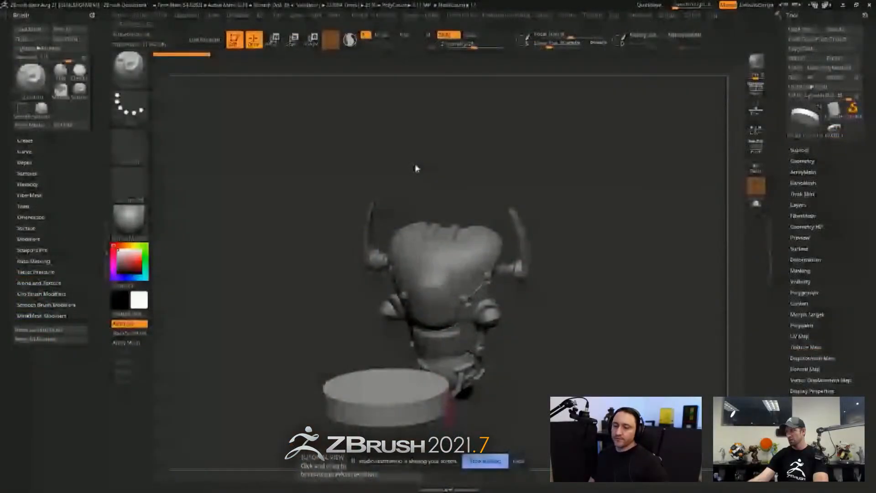
- Switch to the bull head and cylinder scene and display the floor grid
mouse_move(415, 163)
left_mouse_down()
mouse_move(632, 280)
mouse_move(632, 266)
mouse_move(644, 286)
mouse_move(650, 278)
mouse_move(613, 298)
mouse_move(616, 283)
mouse_move(612, 290)
left_mouse_up()
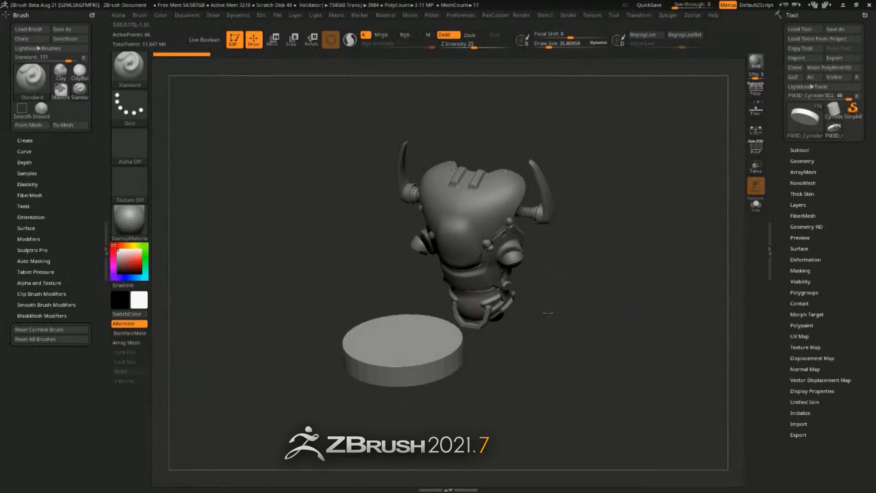
mouse_move(427, 321)
left_mouse_down("alt")
mouse_move(527, 345)
mouse_move(534, 319)
mouse_move(414, 365)
left_mouse_up("alt")
key("space")
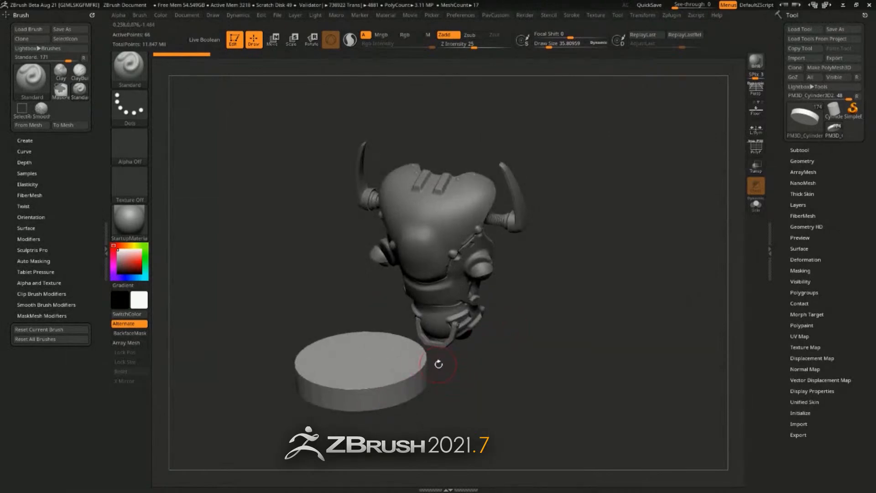
left_click_drag(439, 364, 533, 303)
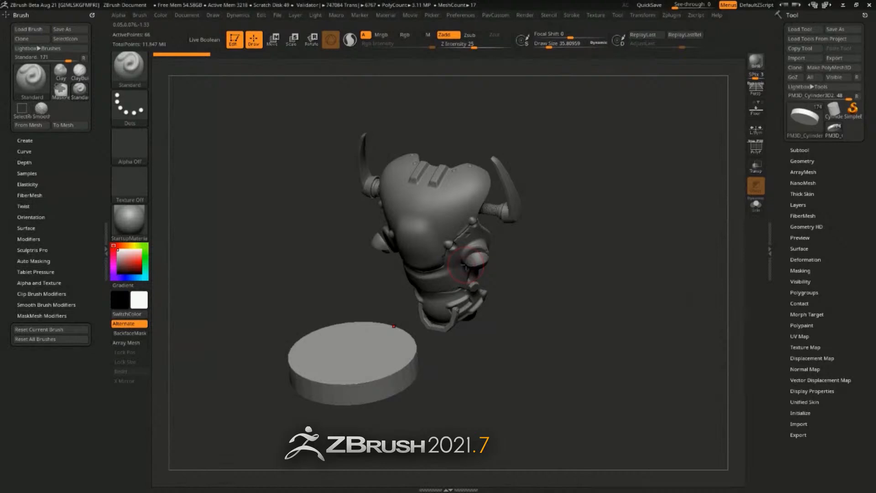
left_click_drag(565, 256, 598, 271)
left_click(756, 109)
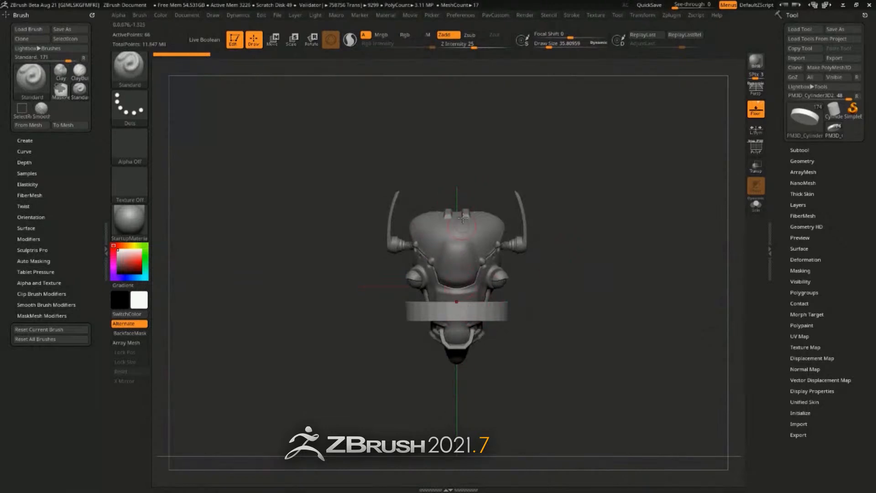
left_click_drag(622, 246, 566, 368)
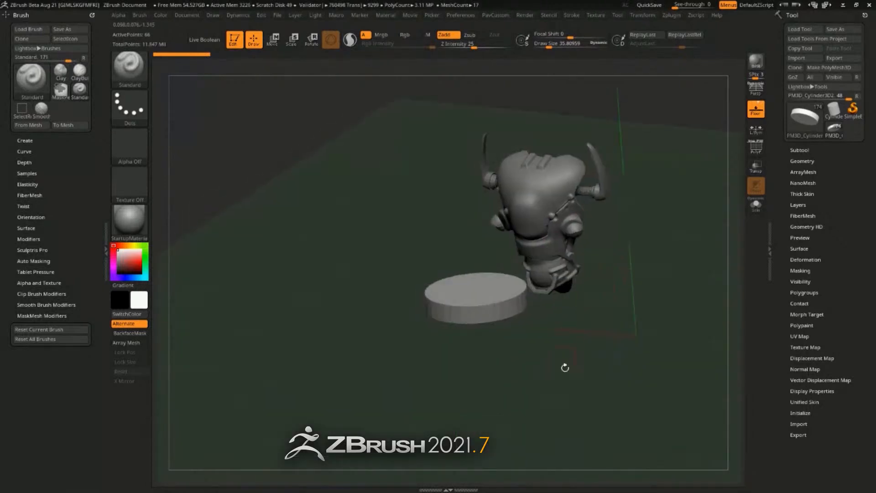
left_click_drag(675, 149, 580, 317)
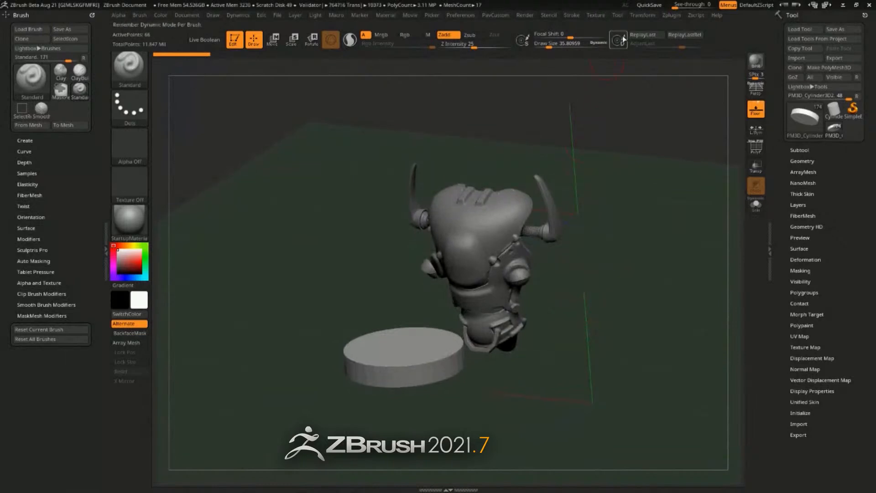
- Dock the Transform palette in the side tray above the Brush palette, keeping symmetry active
left_click(643, 15)
mouse_move(634, 25)
left_mouse_down()
mouse_move(421, 110)
mouse_move(73, 48)
left_mouse_up()
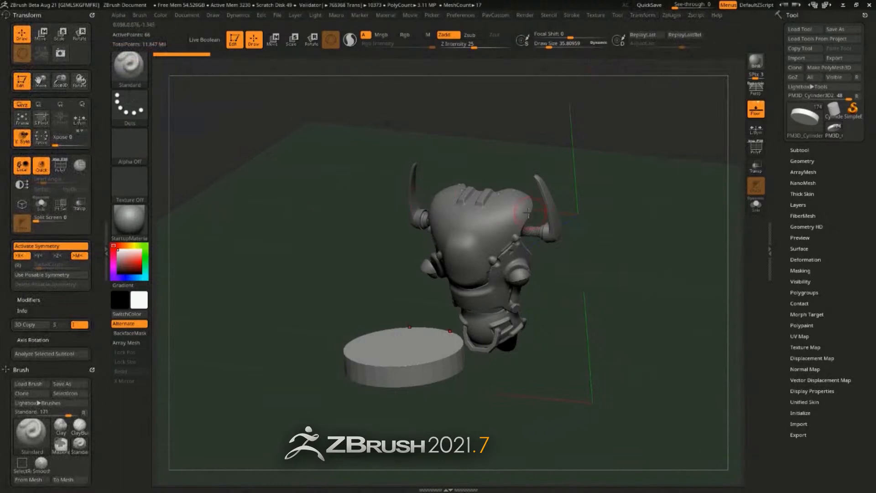
key("x")
key("x")
- Enlarge the draw size to about 103 and select the Move brush for reshaping the cylinder
mouse_move(626, 224)
right_mouse_down("ctrl")
mouse_move(632, 255)
mouse_move(503, 341)
right_mouse_up("ctrl")
key("s")
left_click_drag(503, 341, 523, 378)
key("b")
key("m")
key("v")
- Try stretching the cylinder's sides with the Move brush under X symmetry and undo it
left_click_drag(454, 325, 506, 336)
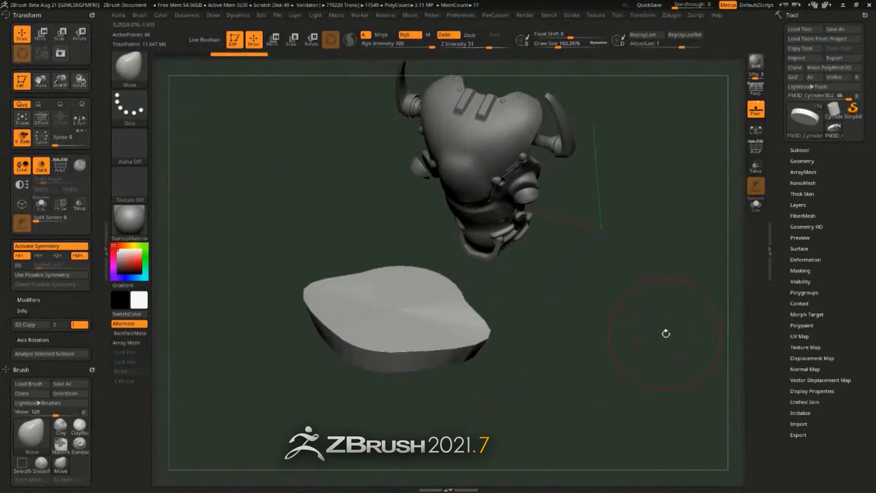
key("ctrl+z")
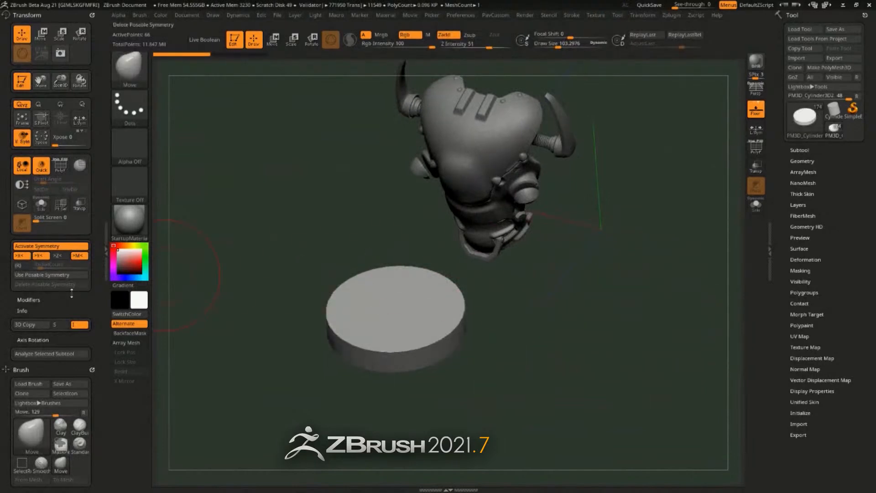
- Use Y symmetry together with X on the cylinder and turn on local symmetry
right_click_drag(499, 332, 583, 309, "ctrl")
left_click_drag(583, 309, 427, 327)
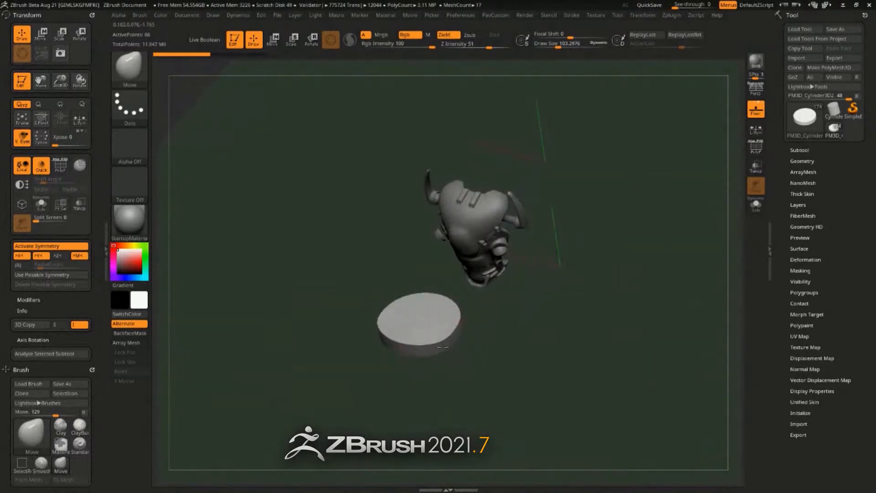
left_click(757, 131)
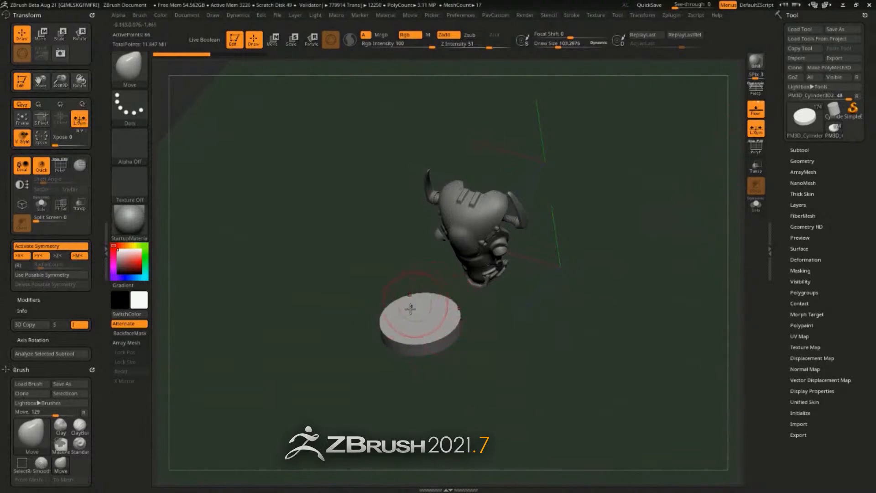
- Try pulling the cylinder's rim under local XY symmetry and again under XYZ symmetry, undoing each pull
right_click_drag(563, 320, 557, 335, "ctrl")
mouse_move(516, 305)
right_mouse_down()
mouse_move(392, 304)
mouse_move(459, 338)
right_mouse_up()
mouse_move(431, 344)
left_mouse_down()
mouse_move(422, 323)
mouse_move(438, 322)
mouse_move(445, 290)
left_mouse_up()
key("ctrl+z")
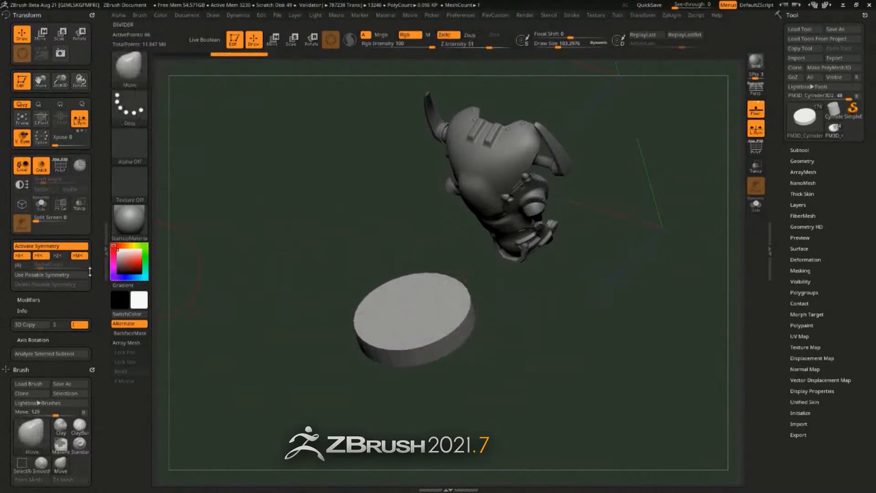
mouse_move(449, 338)
left_mouse_down()
mouse_move(457, 344)
mouse_move(433, 315)
mouse_move(458, 342)
left_mouse_up()
key("ctrl+z")
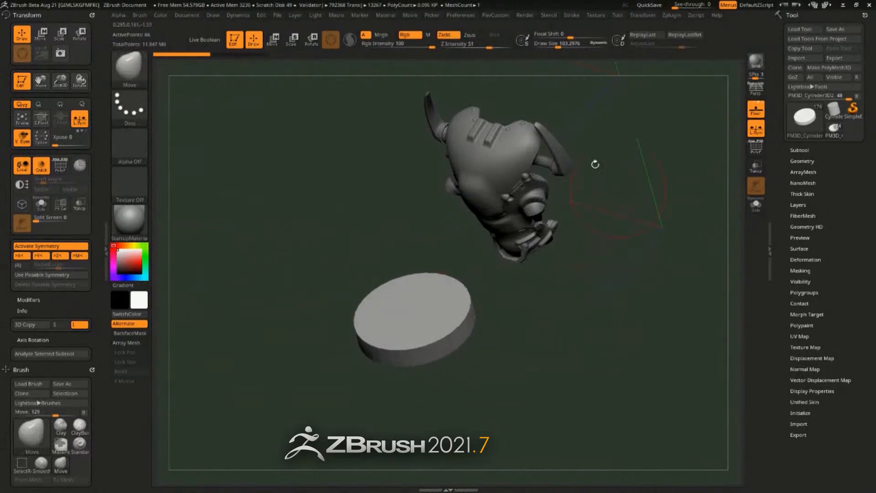
- Deactivate X symmetry for the cylinder while keeping Y and Z symmetry on
left_click_drag(615, 197, 599, 213)
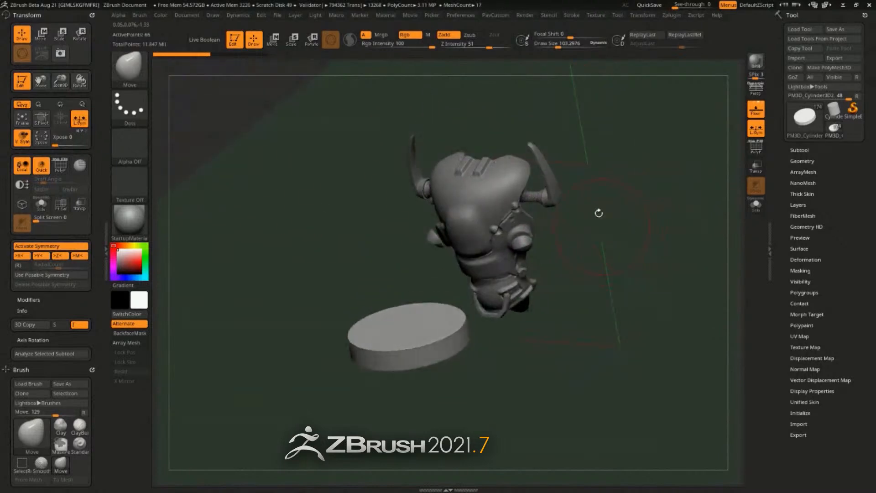
left_click(18, 265)
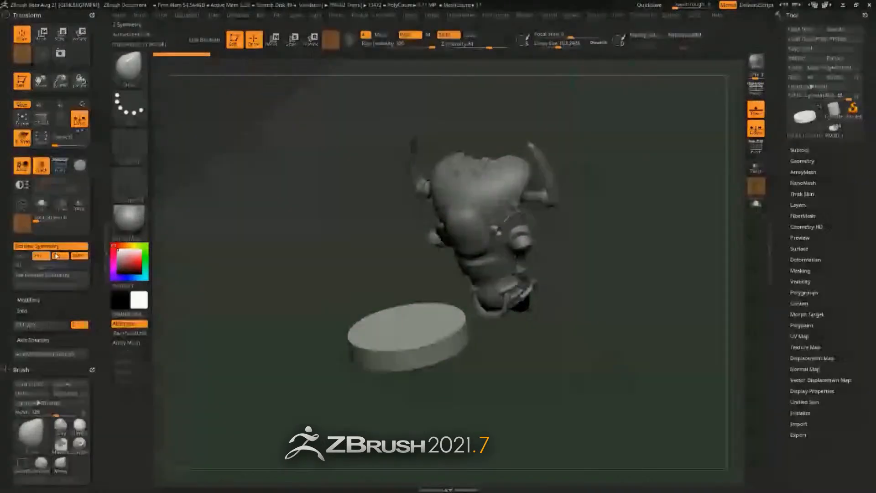
- Inspect how the radial symmetry points are distributed around the off-centre cylinder's rim
mouse_move(333, 357)
left_mouse_down()
mouse_move(505, 338)
mouse_move(446, 339)
left_mouse_up()
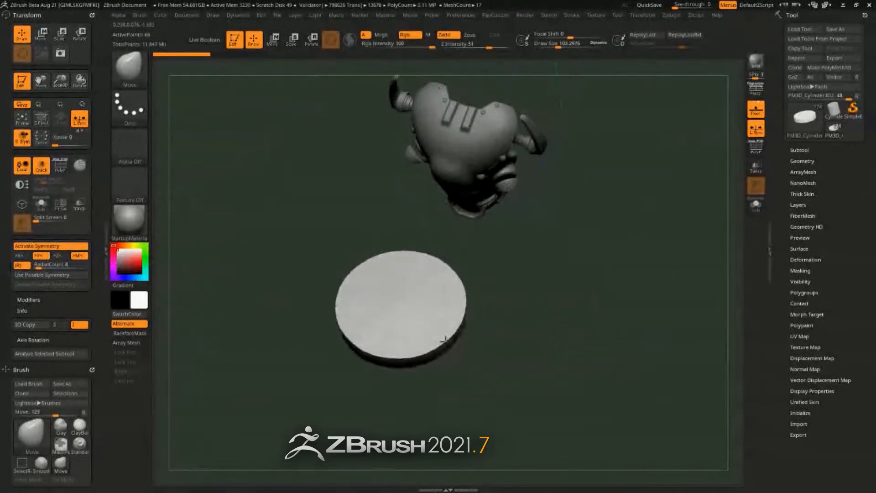
mouse_move(516, 351)
left_mouse_down()
mouse_move(583, 378)
mouse_move(566, 307)
mouse_move(481, 300)
left_mouse_up()
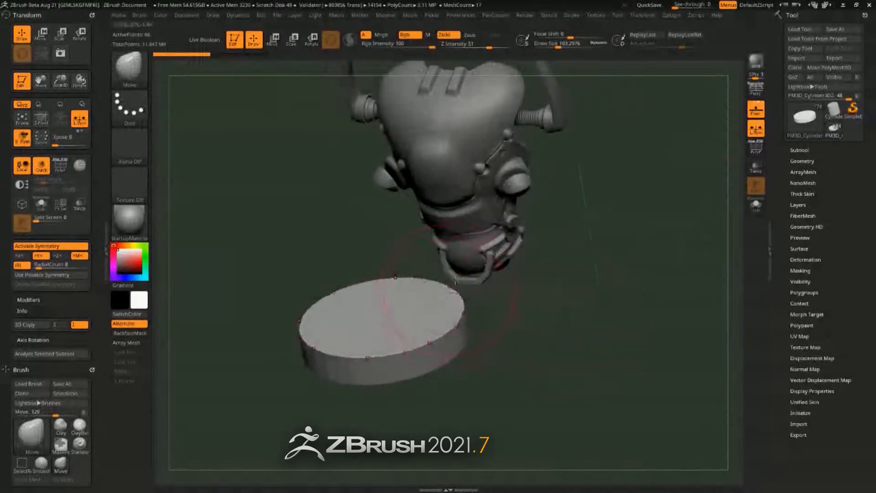
left_click_drag(604, 225, 610, 246)
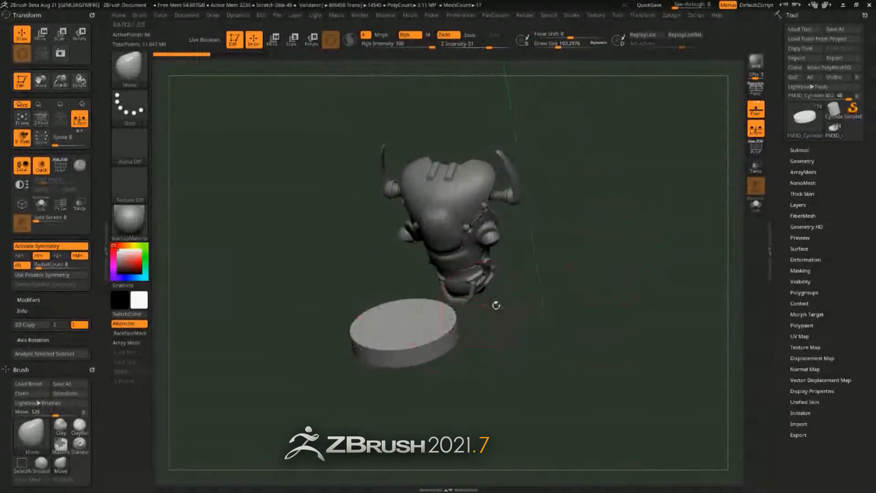
left_click_drag(496, 305, 508, 335, "alt")
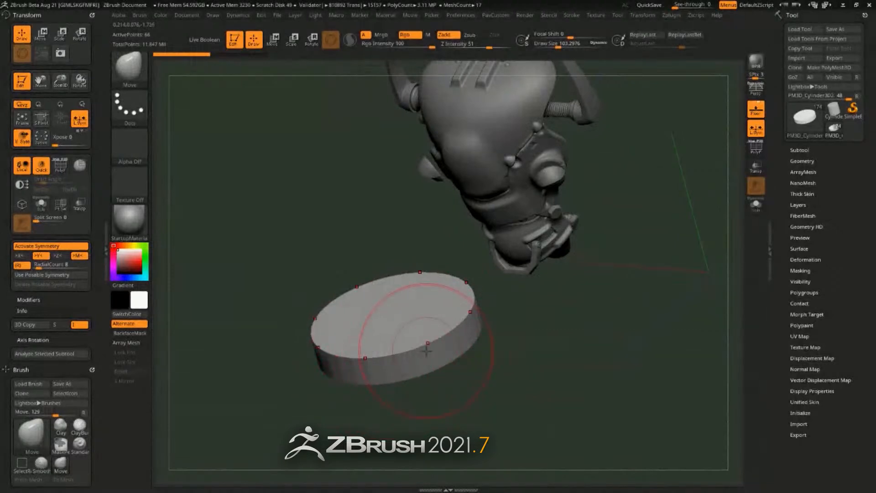
left_click_drag(624, 198, 591, 254)
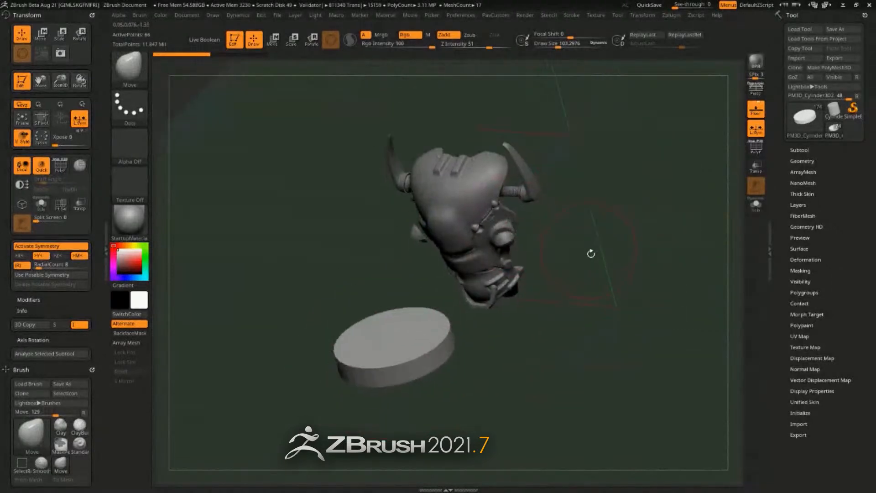
- Store the cylinder's current placement as its Home Stage in Stager and deactivate symmetry
left_click(802, 161)
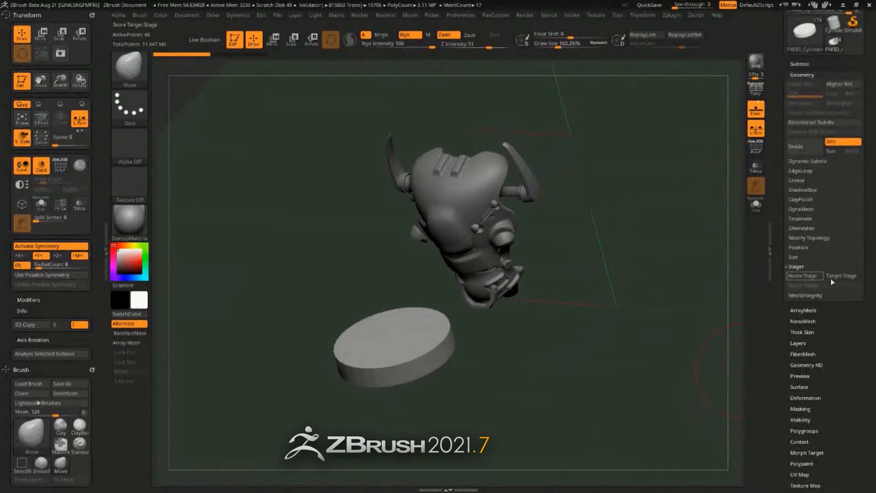
left_click(808, 274)
key("x")
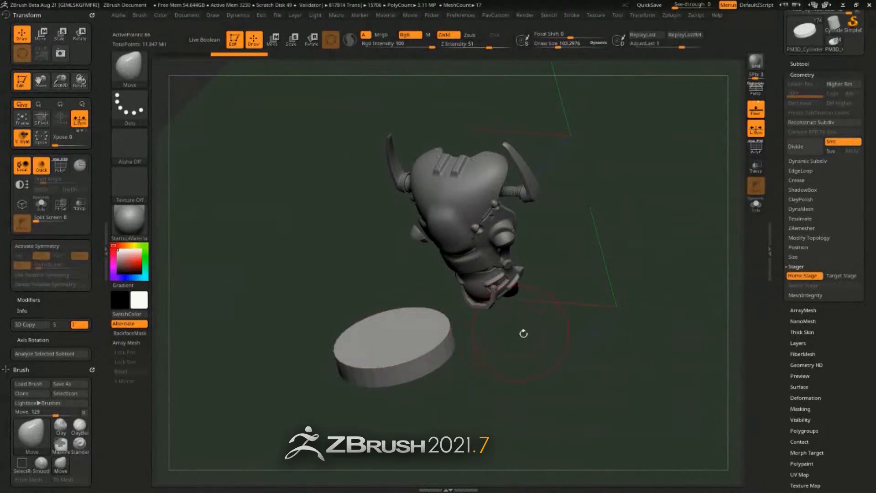
- Hide the floor grid and rotate the cylinder with the transform gizmo so its flat face turns sideways
key("w")
left_click_drag(524, 333, 630, 274)
left_click(756, 108)
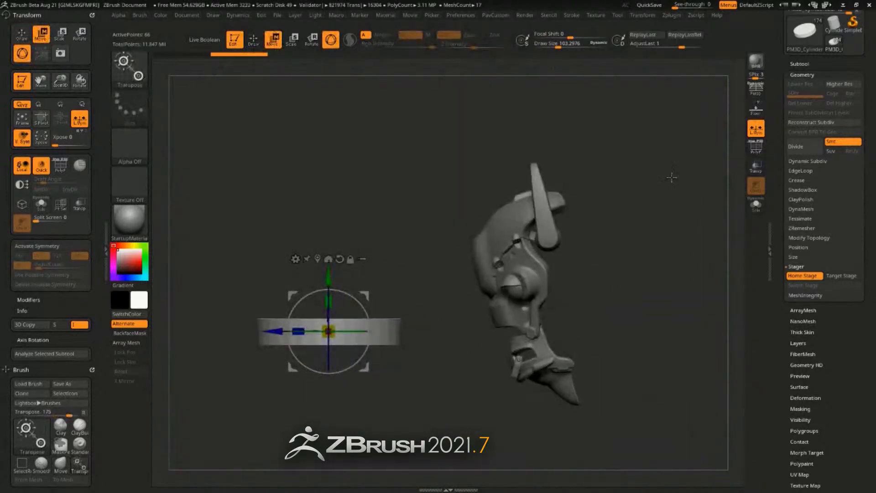
left_click_drag(672, 176, 681, 214)
left_click_drag(345, 322, 349, 387)
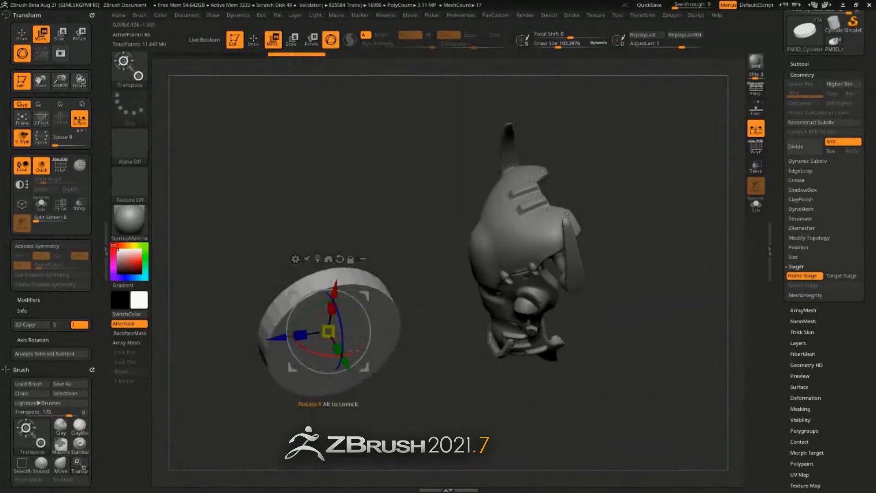
left_click_drag(351, 354, 305, 355)
- Move the cylinder onto one eye of the robot head, scale it down to eye size and angle it outwards
left_click_drag(369, 293, 571, 255)
left_click_drag(639, 255, 680, 260)
left_click_drag(531, 293, 475, 295)
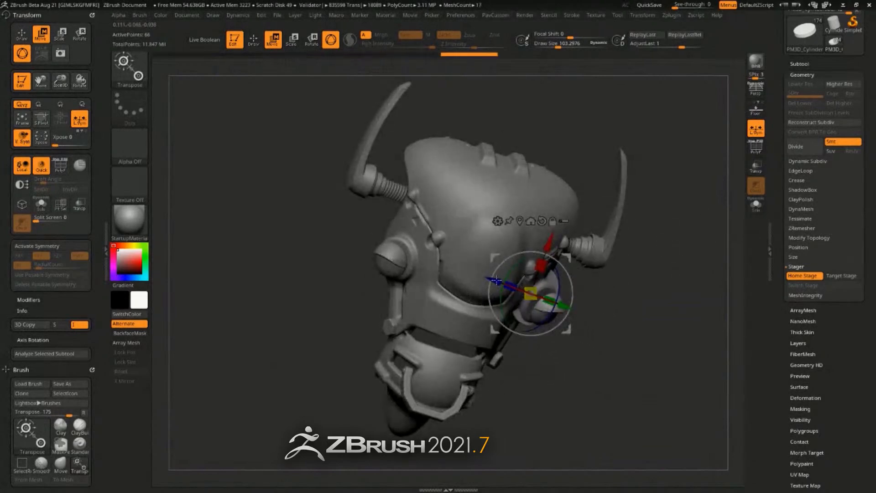
left_click_drag(612, 295, 548, 296)
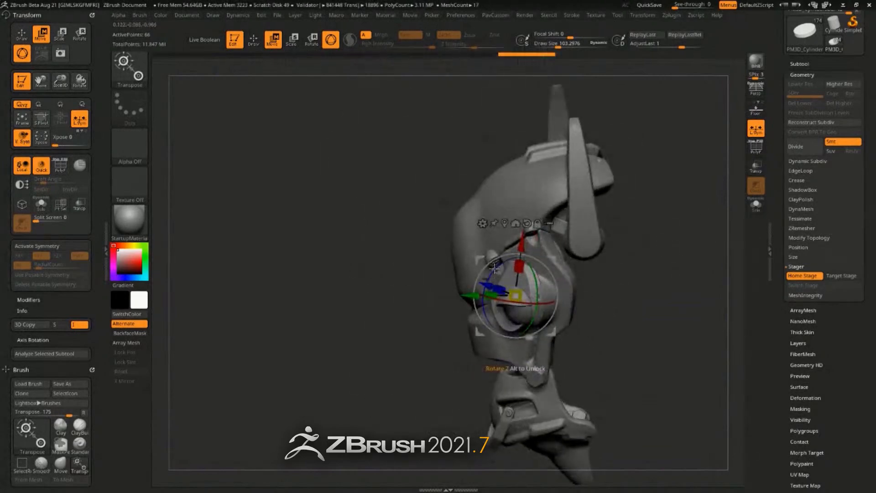
right_click_drag(491, 285, 528, 291)
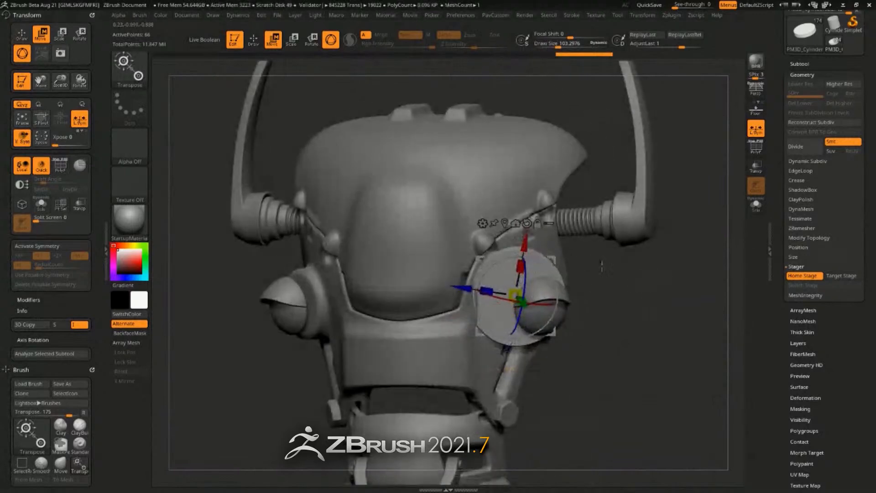
right_click_drag(602, 266, 554, 265)
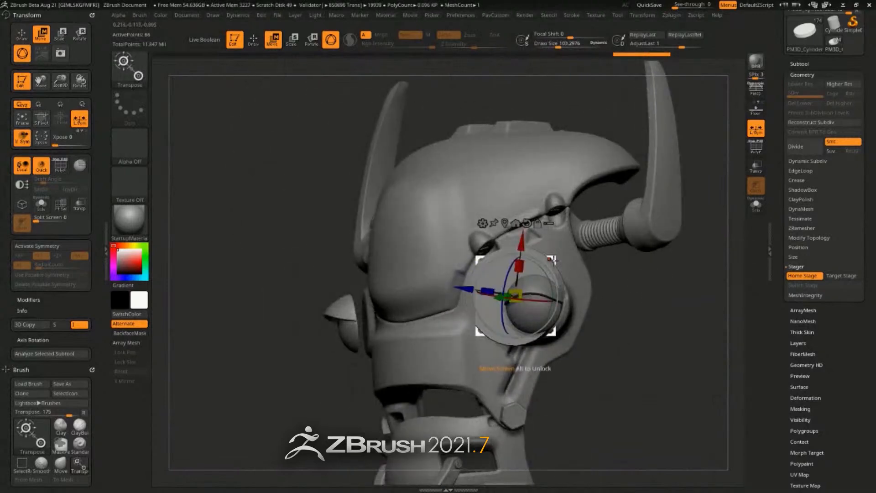
- Centre the small cylinder on the eyeball and adjust its size and depth so it forms a ring around the eye
left_click_drag(551, 260, 574, 272)
left_click_drag(533, 304, 524, 305)
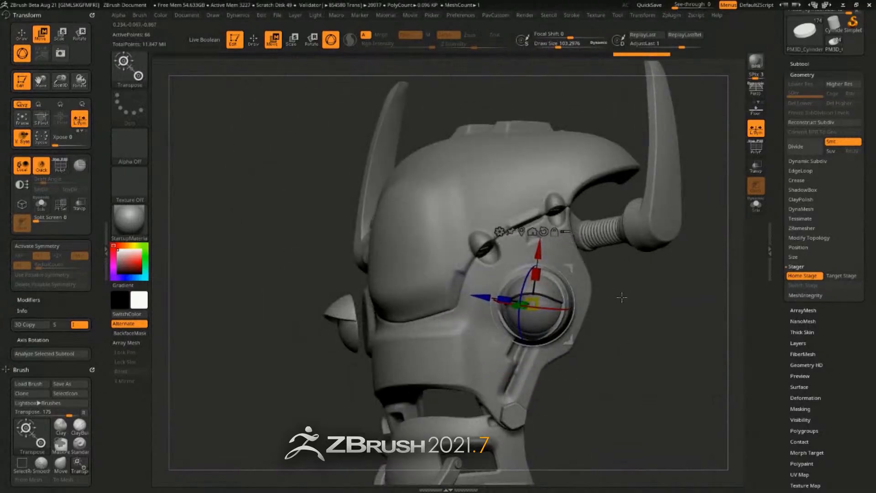
left_click_drag(622, 297, 547, 306)
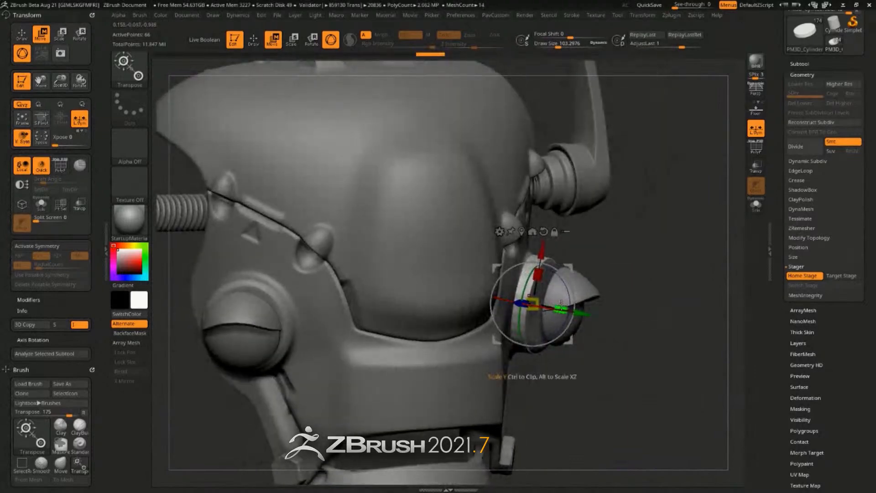
left_click_drag(582, 267, 577, 278)
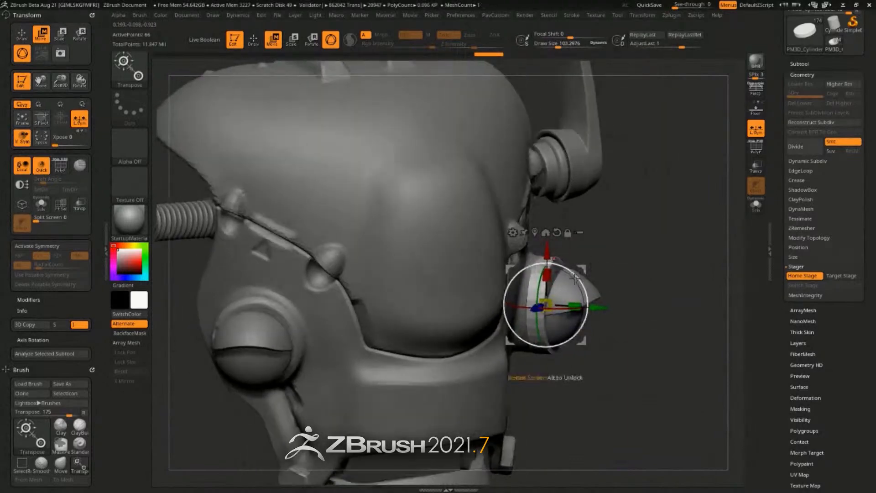
left_click_drag(659, 263, 575, 295)
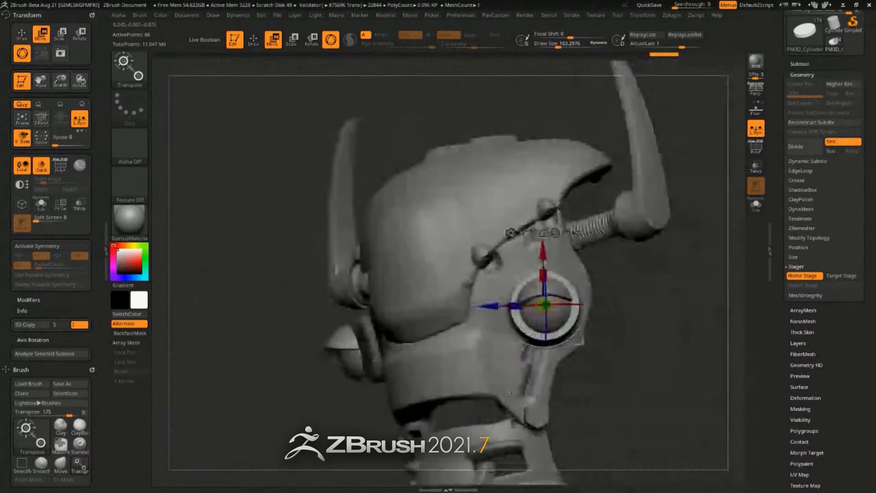
left_click_drag(589, 274, 576, 271)
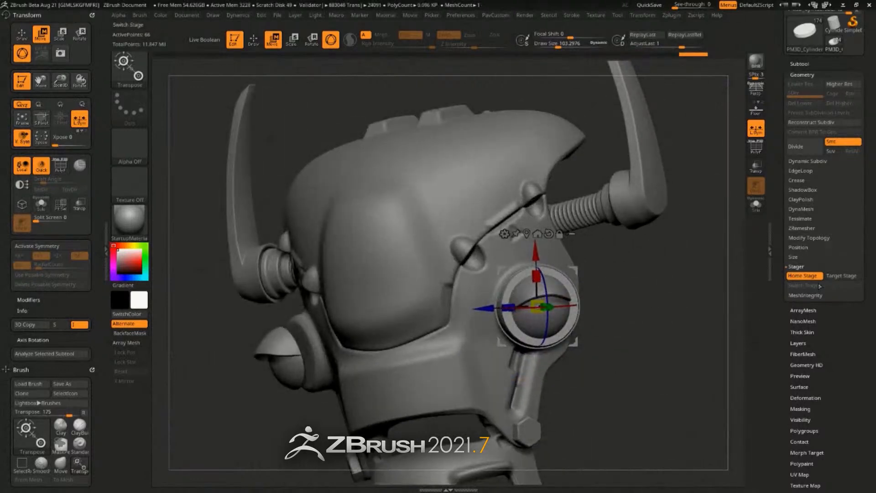
- Store the placement around the eye as the Target Stage and switch the cylinder between both stages, ending at home
left_click(837, 276)
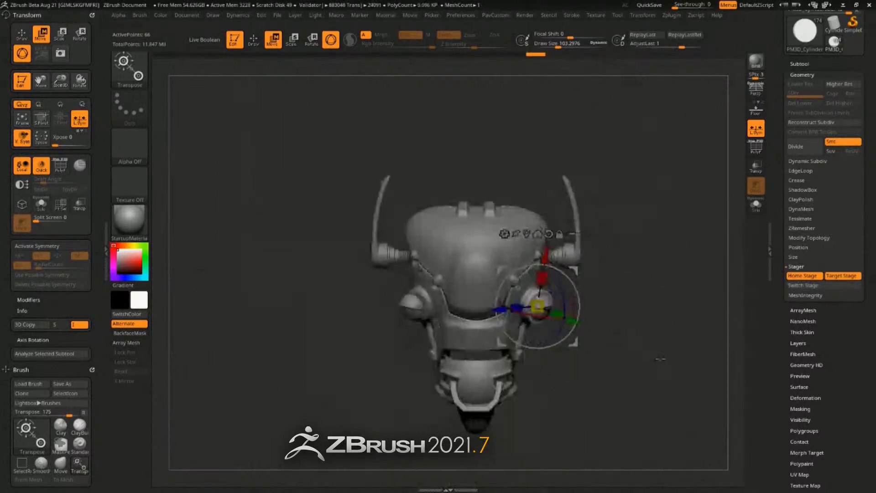
left_click_drag(685, 345, 679, 344)
left_click(799, 288)
left_click(804, 288)
left_click(804, 288)
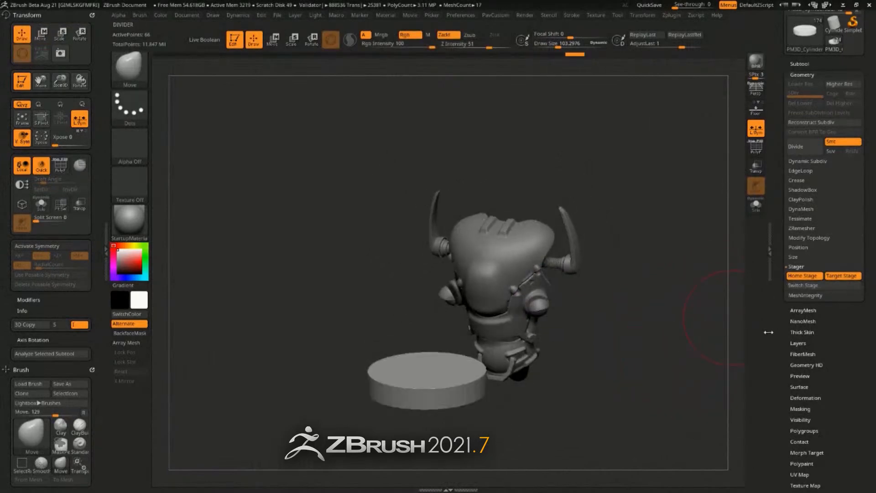
left_click(802, 287)
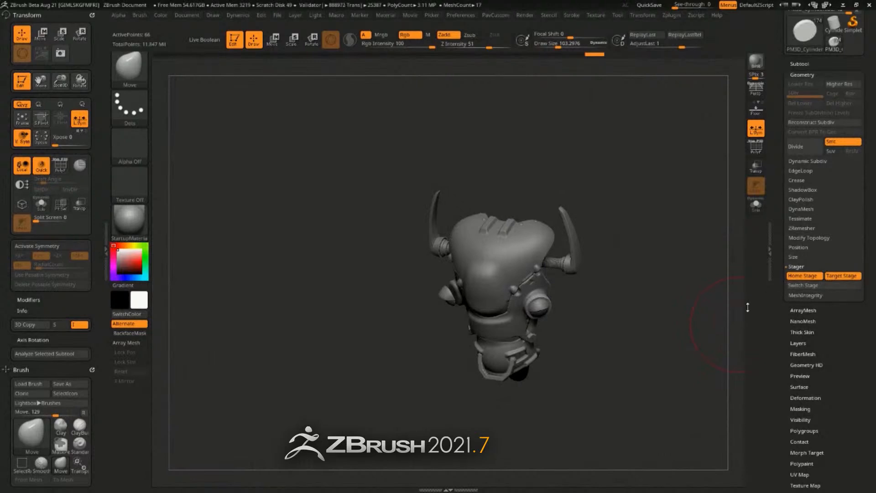
left_click(793, 286)
left_click_drag(733, 304, 659, 294)
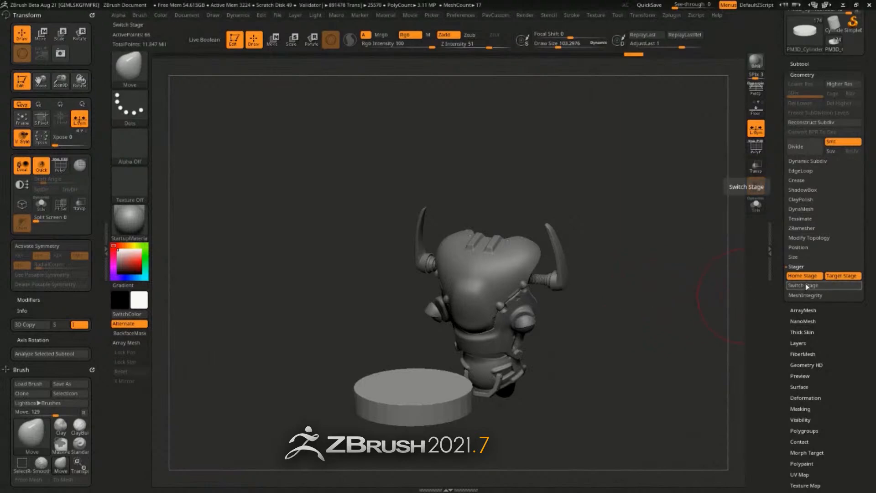
- Reduce the brush Draw Size to about 65
key("s")
left_click_drag(637, 208, 630, 209)
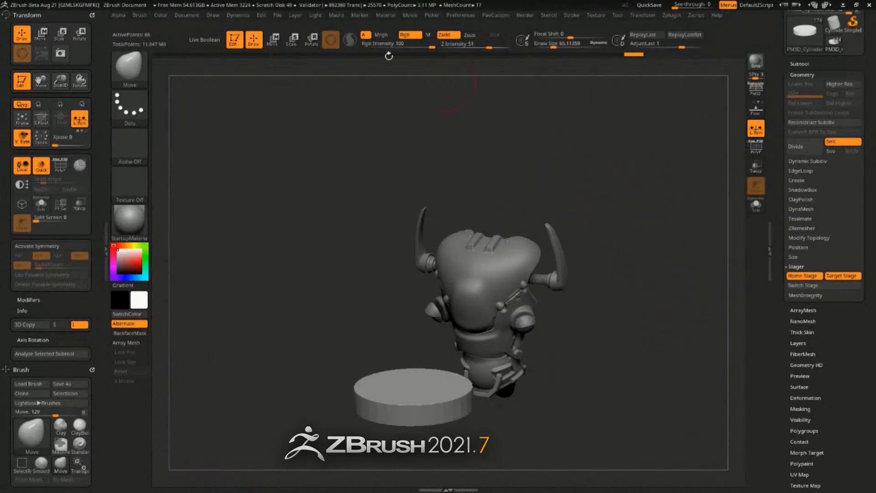
left_click_drag(663, 244, 656, 240)
key("space")
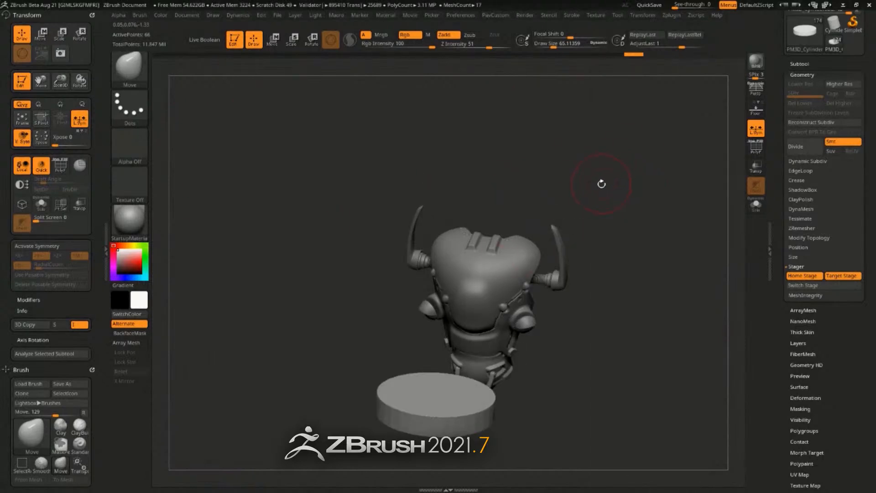
left_click_drag(601, 184, 632, 244)
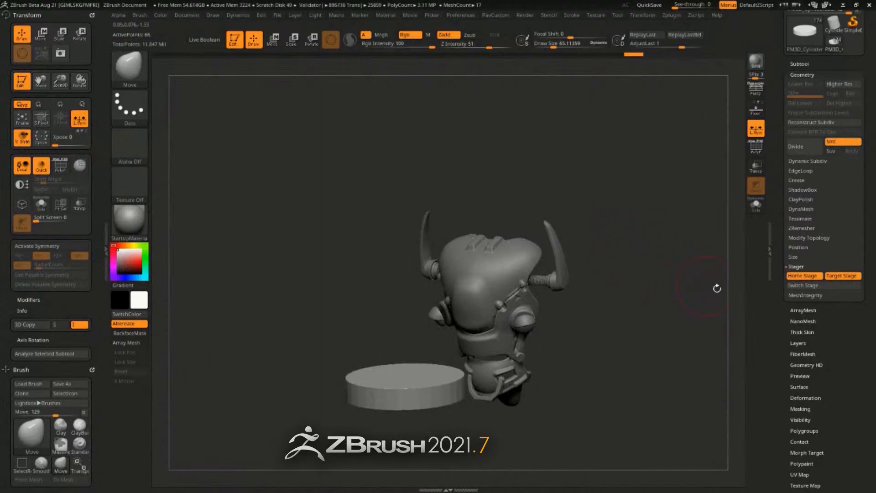
- Assign Ctrl+Alt+S as a custom hotkey for the Switch Stage command
left_click(804, 286, "ctrl+alt")
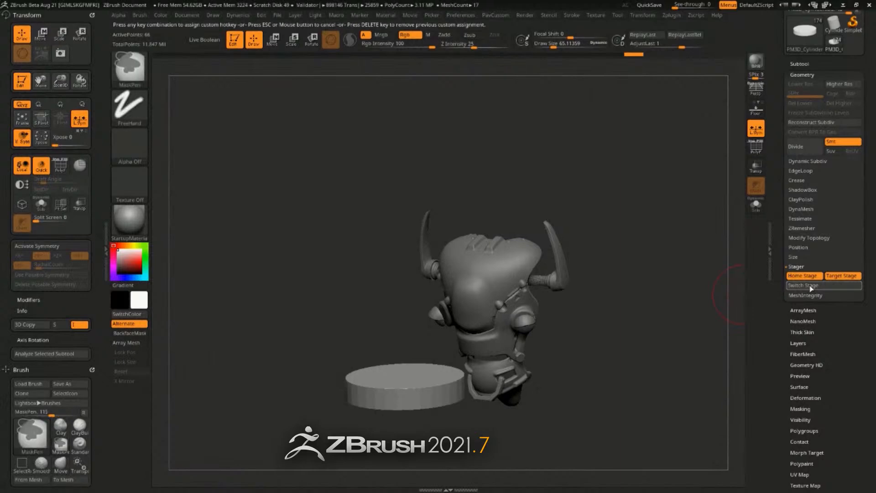
key("ctrl+alt+s")
mouse_move(603, 254)
left_mouse_down()
mouse_move(622, 220)
mouse_move(635, 230)
left_mouse_up()
key("ctrl")
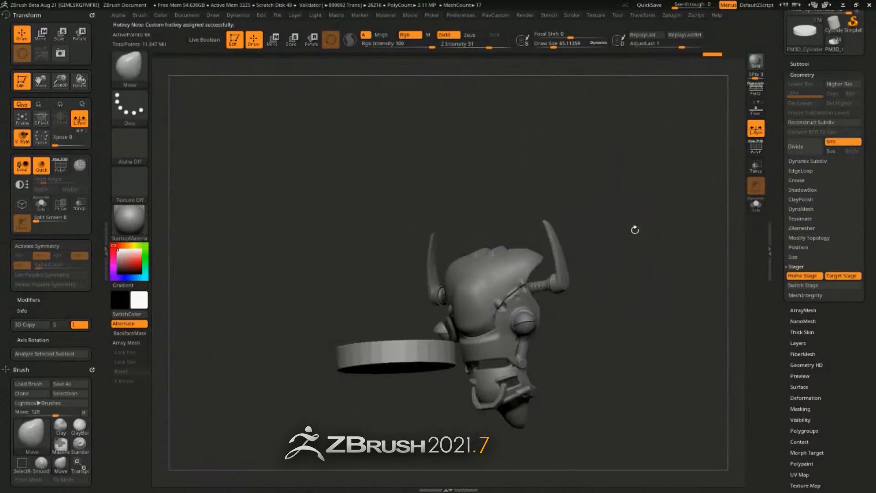
- Show the polyframe on the cylinder and apply the SkinShade4 material
left_click(753, 153)
left_click_drag(666, 261, 677, 278, "alt")
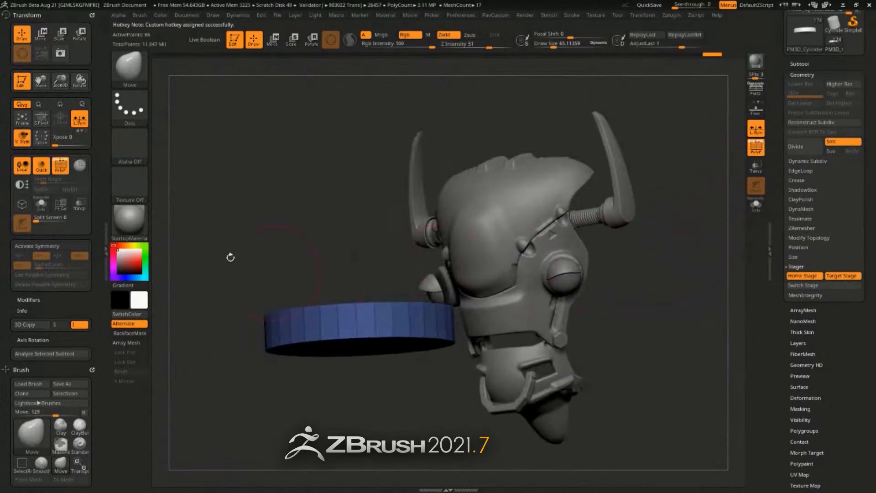
left_click(129, 221)
left_click(654, 391)
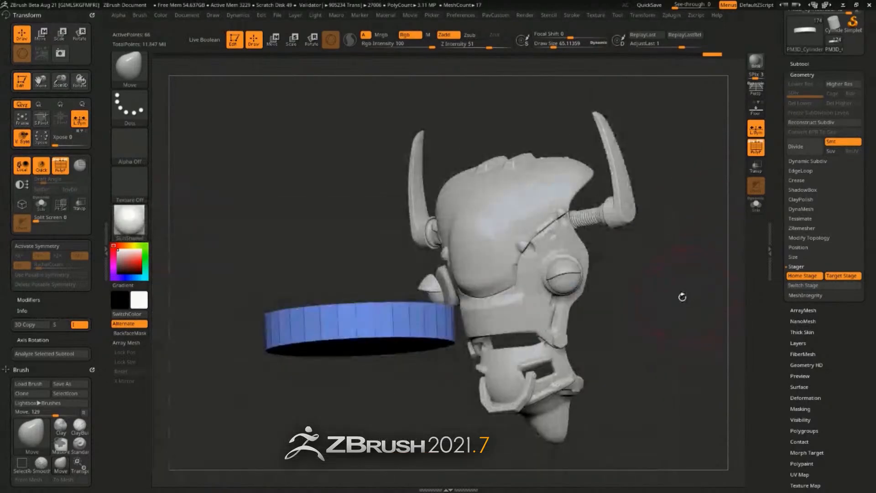
- Switch to the ZModeler brush and set the Draw Size to about 22
key("b")
key("z")
key("m")
left_click_drag(672, 296, 685, 294)
key("s")
left_click_drag(685, 293, 674, 293)
- Insert an edge loop around the cylinder near its bottom edge
left_click_drag(680, 294, 657, 258, "alt")
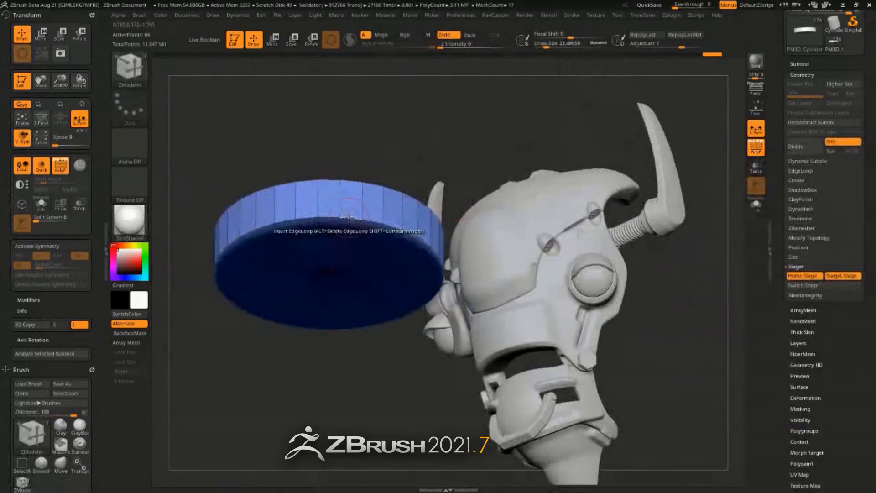
key("space")
left_click(326, 327)
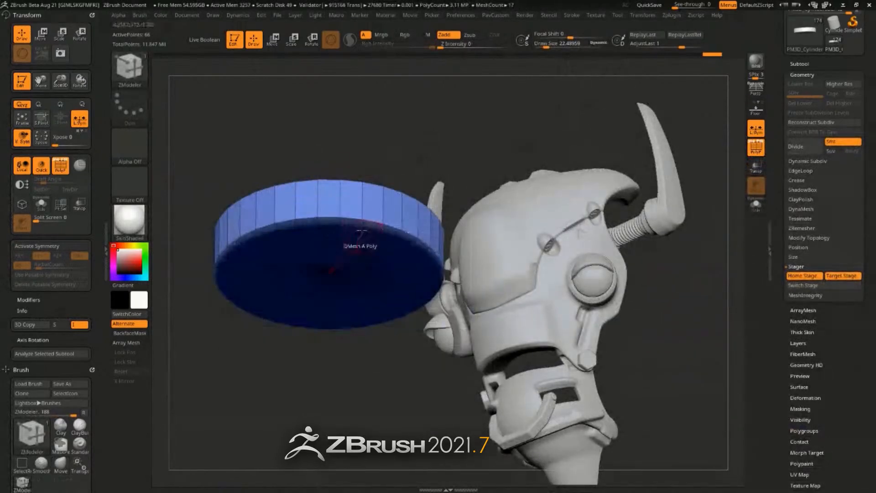
left_click(371, 220)
- Switch the edited cylinder to its target stage around the eye and examine the ring up close
left_click_drag(682, 274, 677, 330)
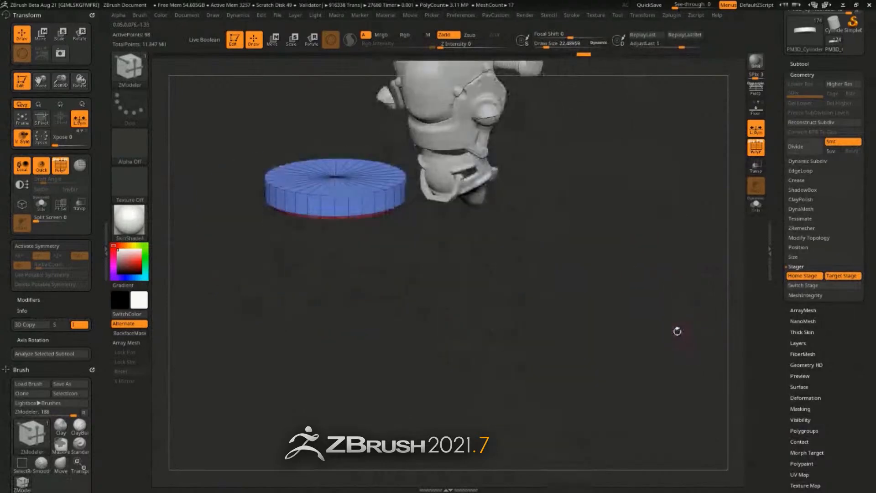
key("ctrl")
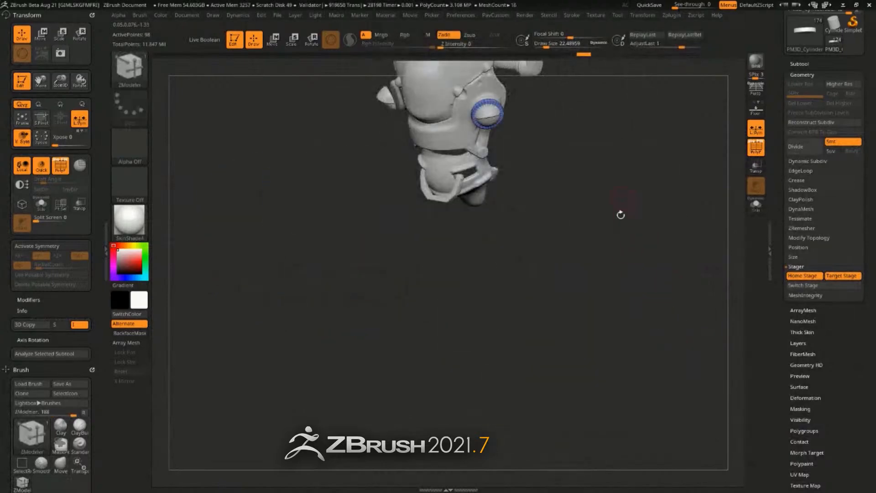
left_click_drag(619, 212, 669, 297)
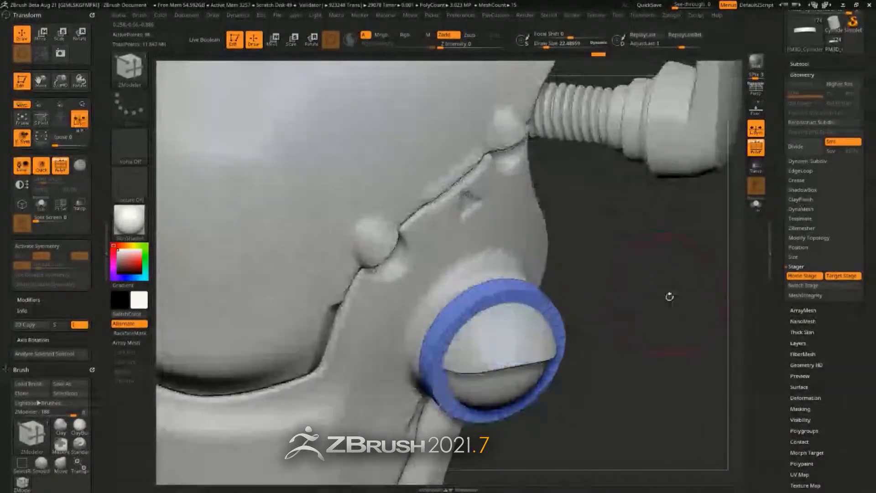
left_click_drag(587, 295, 511, 252)
- Select the Standard brush for sculpting the ring around the eye
key("b")
key("s")
key("t")
mouse_move(557, 211)
left_mouse_down()
mouse_move(596, 255)
mouse_move(589, 239)
mouse_move(513, 202)
left_mouse_up()
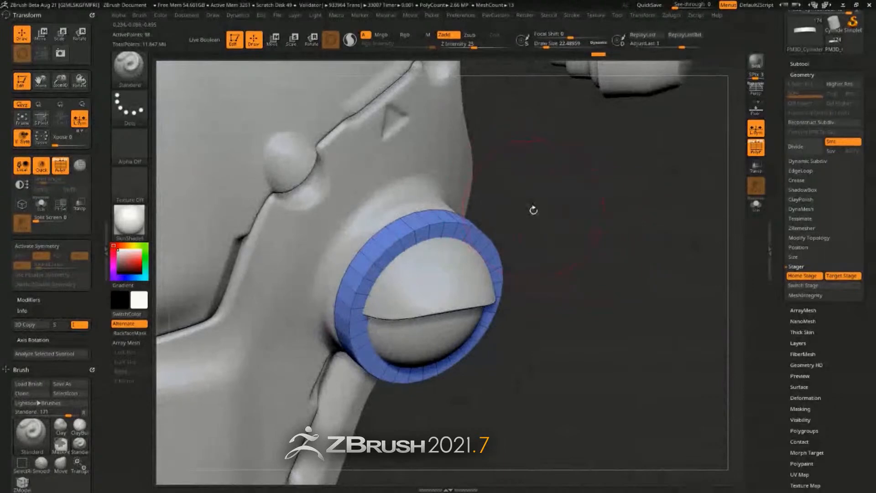
- Insert another edge loop around the ring at the eye with the ZModeler brush
key("b")
key("z")
key("m")
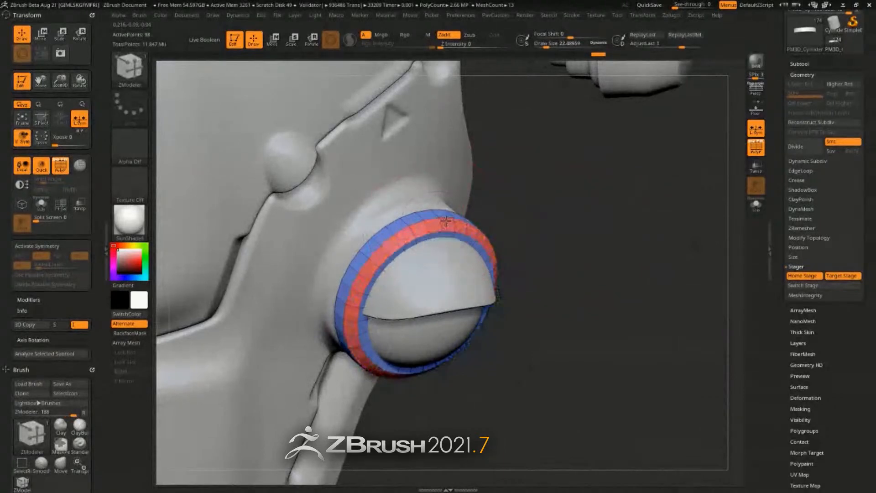
left_click(443, 222)
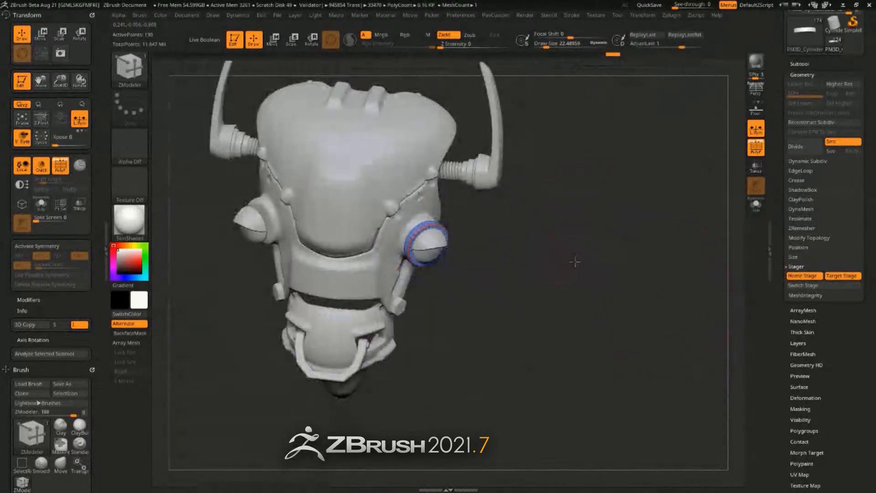
- Switch the edited ring back to its home stage beside the head
left_click_drag(579, 260, 621, 285)
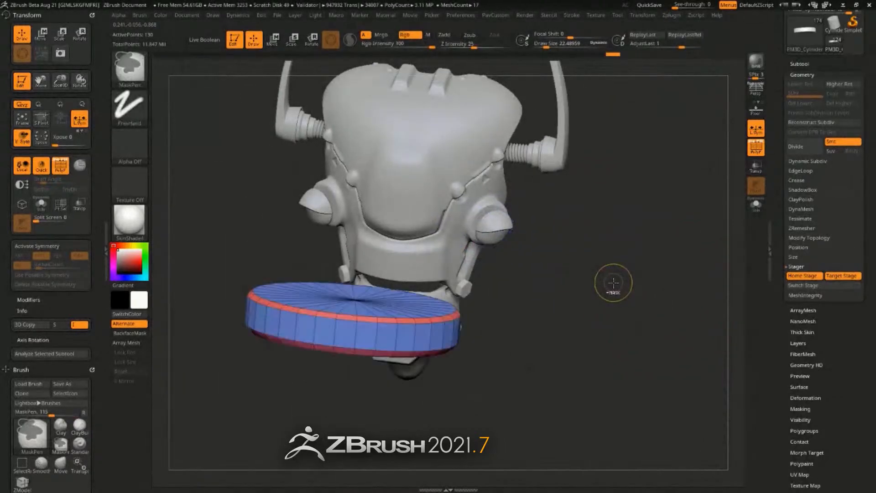
left_click_drag(570, 313, 571, 326)
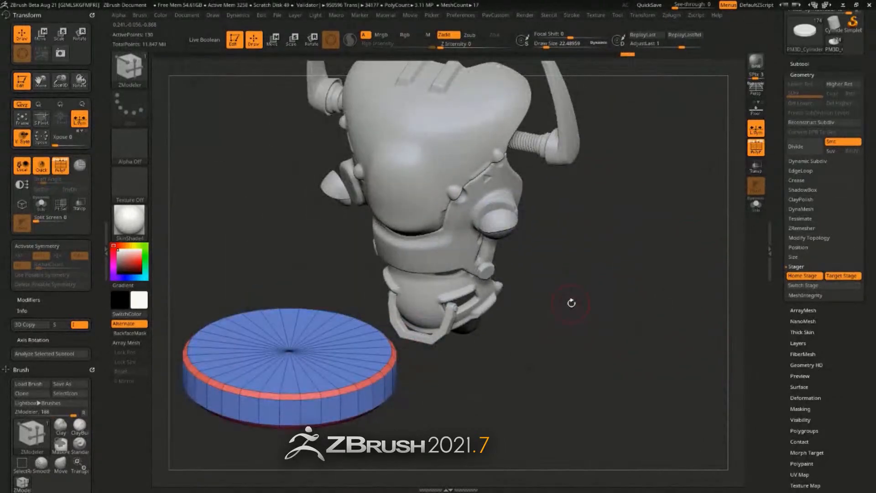
left_click_drag(561, 233, 596, 329)
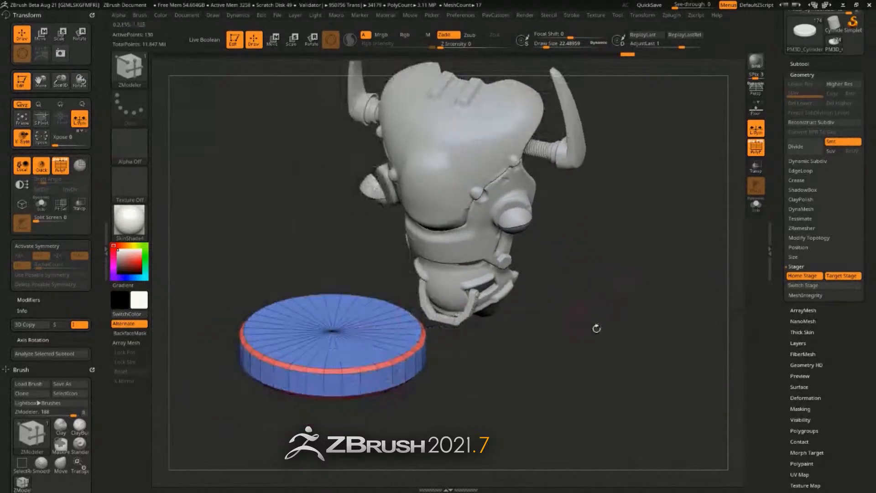
- Crease the cylinder's edges along its polygroup borders
left_click(797, 180)
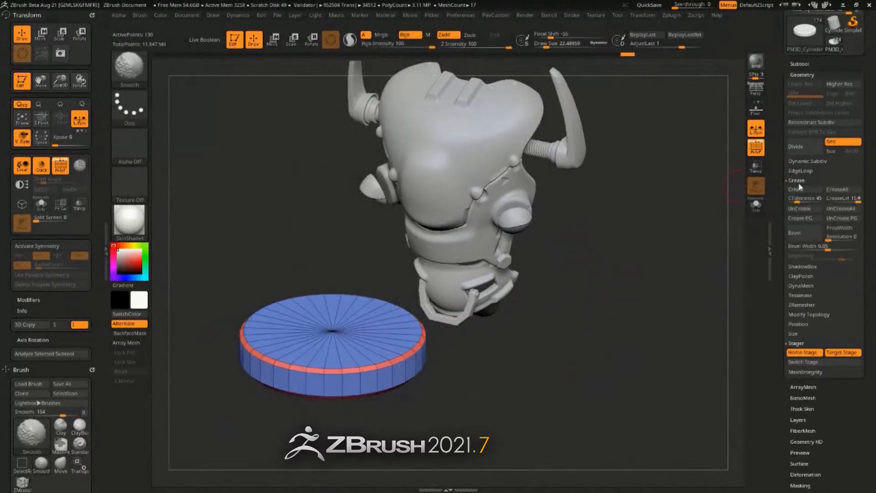
left_click(807, 221)
left_click_drag(653, 293, 643, 307, "alt")
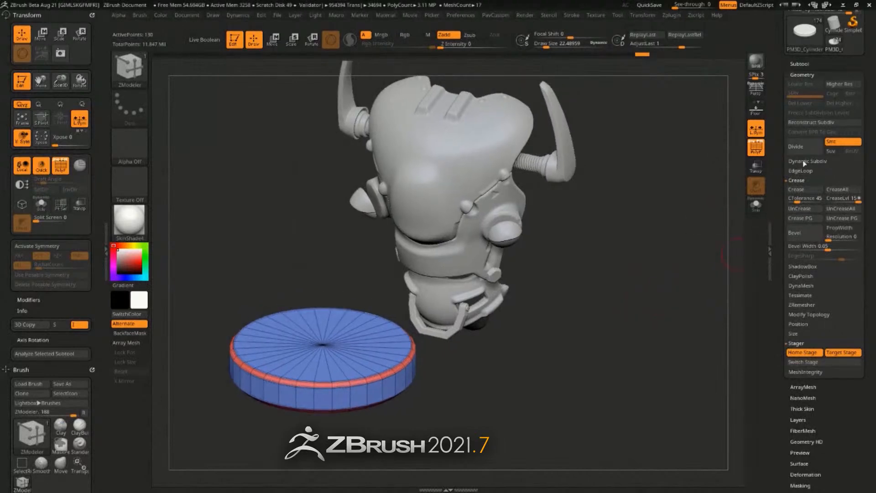
- Turn on Dynamic Subdivision for the cylinder and hide its polyframe to view the smoothed shape
left_click(805, 161)
left_click(799, 170)
left_click_drag(618, 307, 678, 237)
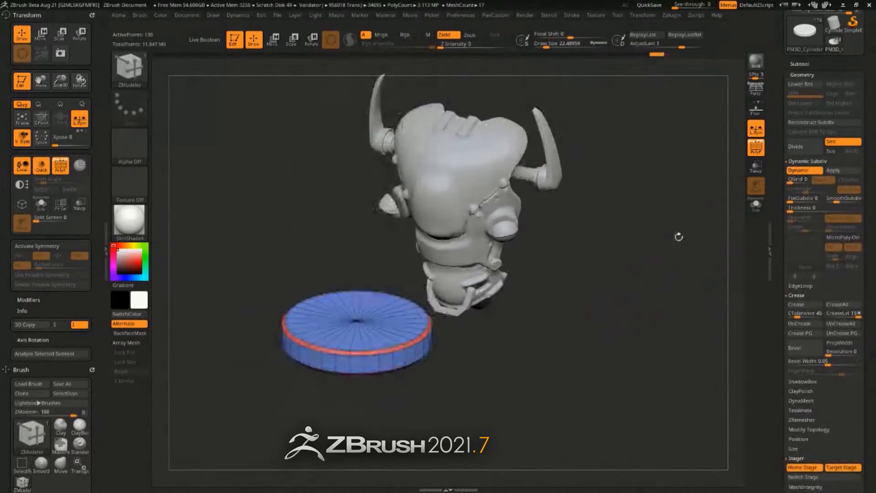
left_click(756, 147)
left_click_drag(461, 340, 545, 326)
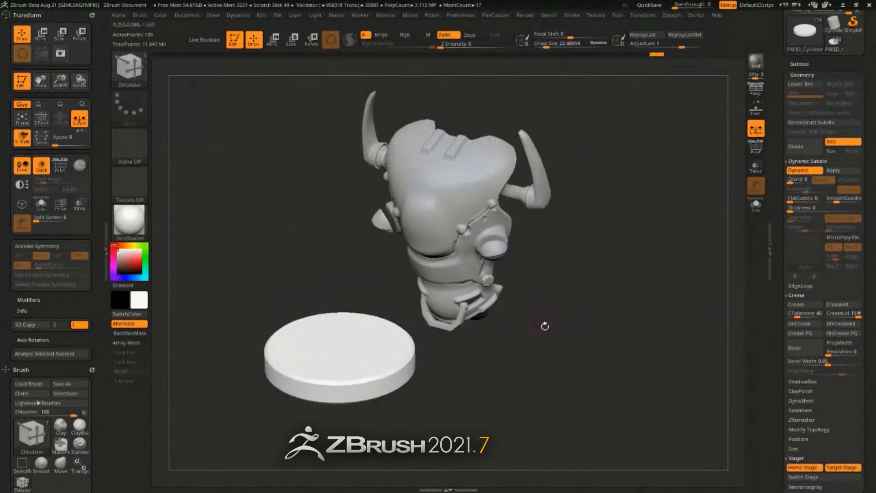
key("ctrl+z")
key("ctrl+shift+z")
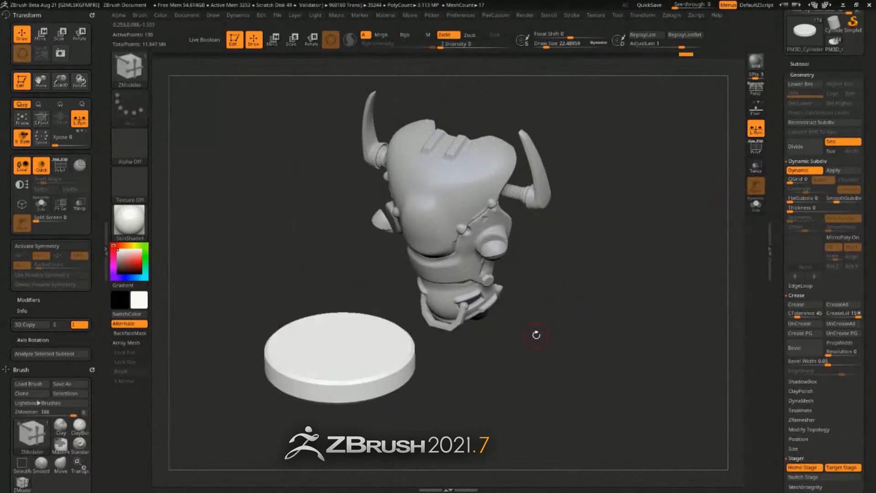
- Apply the cylinder's dynamic subdivision as real subdivision levels
left_click(827, 171)
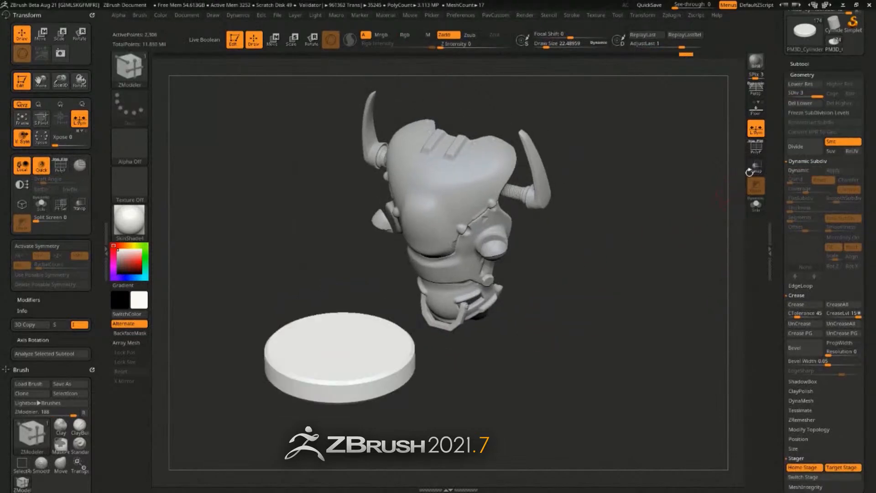
left_click_drag(795, 95, 821, 96)
left_click_drag(499, 348, 486, 366)
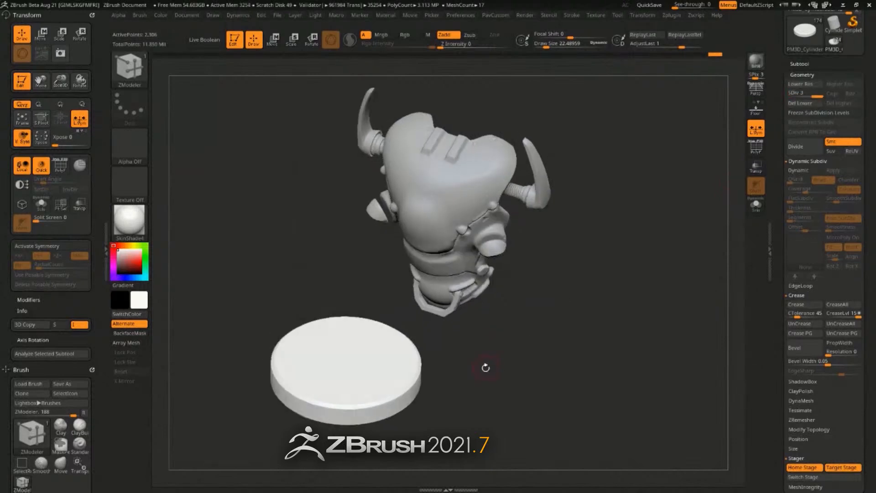
- Try to pull out the side of the subdivided cylinder with the Move brush
key("b")
key("m")
key("v")
left_click_drag(403, 385, 543, 352)
- Toggle the subdivided cylinder between its target stage at the eye and its home stage
key("ctrl+1")
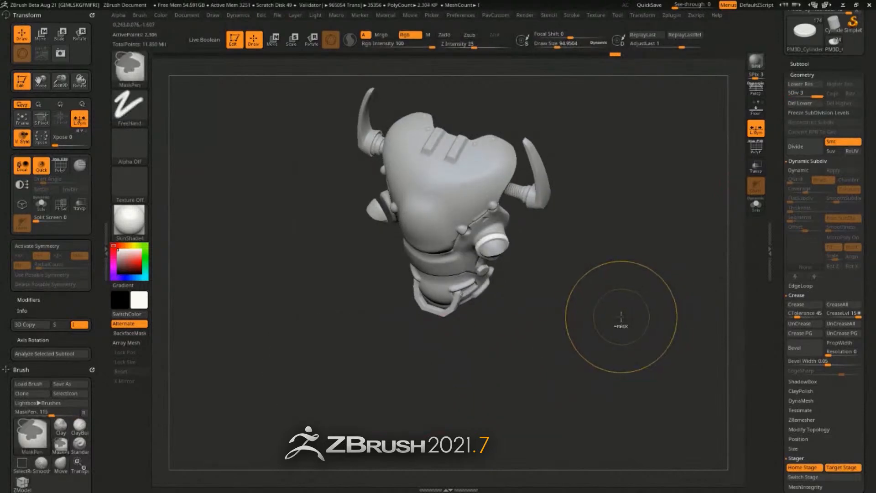
mouse_move(620, 317)
left_mouse_down()
mouse_move(619, 294)
mouse_move(617, 303)
left_mouse_up()
key("ctrl+alt+s")
key("ctrl+alt+s")
key("ctrl+alt+s")
- Convert the cylinder to a DynaMesh at resolution 1544
left_click_drag(775, 298, 771, 247)
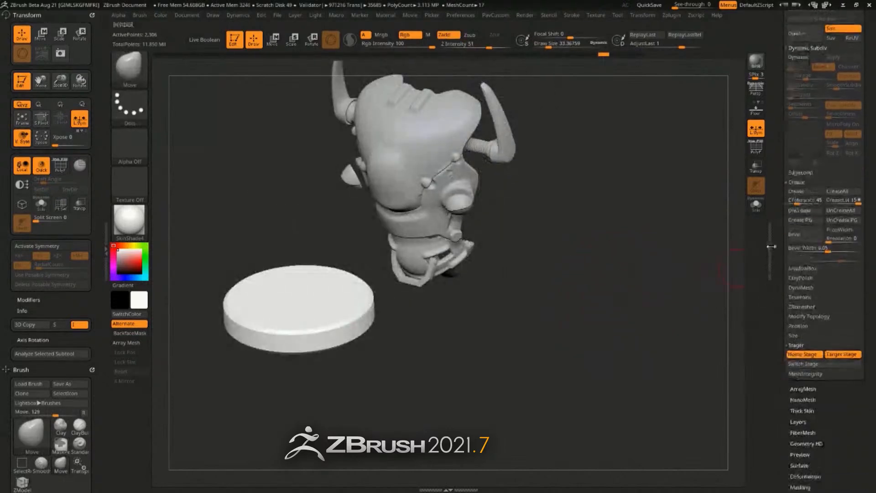
left_click(802, 287)
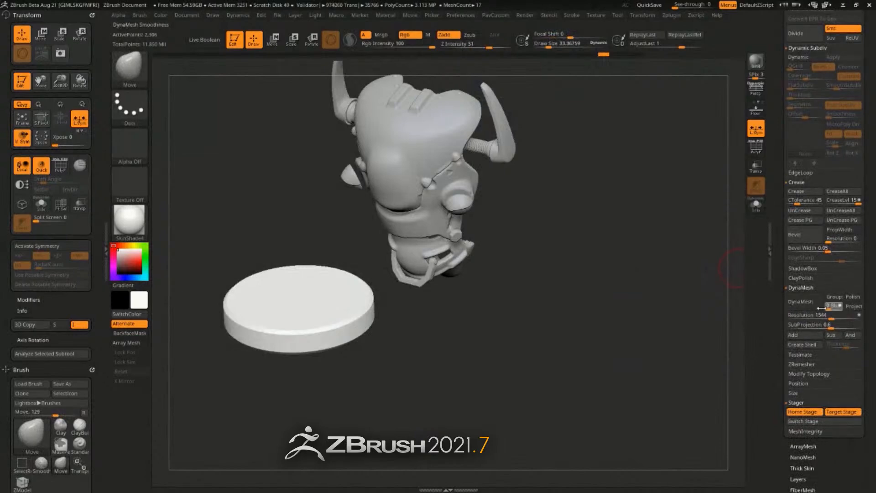
left_click(802, 302)
left_click(719, 323)
- Try to dent the DynaMesh cylinder's side with the Move brush while its polyframe is shown, switch its stage, and undo the deformation
left_click_drag(495, 309, 508, 323)
left_click(755, 148)
left_click_drag(349, 326, 399, 338)
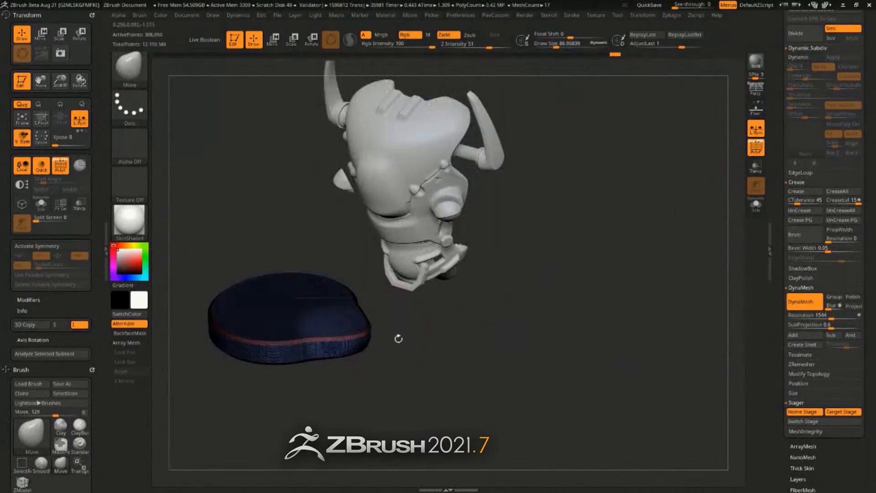
key("ctrl+alt+s")
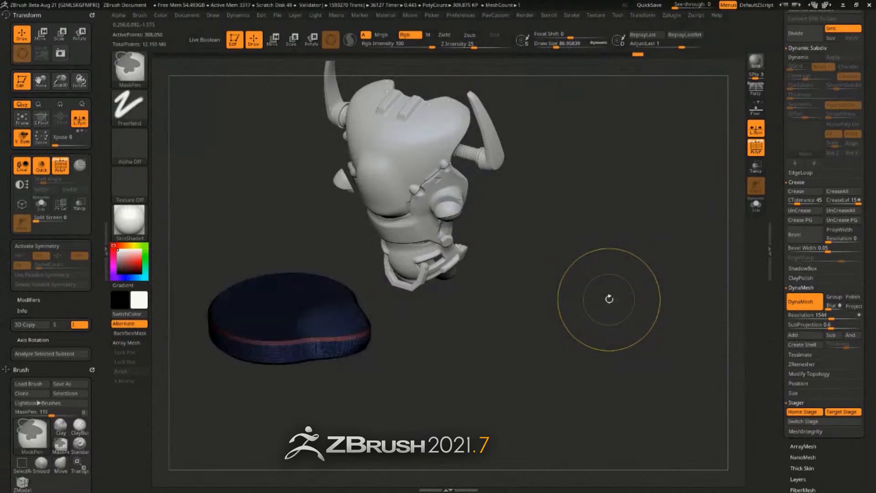
key("ctrl+z")
key("ctrl+z")
- Hide the polyframe and activate radial symmetry on the cylinder's Y axis with a radial count of 8
mouse_move(601, 299)
left_mouse_down()
mouse_move(557, 313)
mouse_move(611, 369)
left_mouse_up()
key("shift+f")
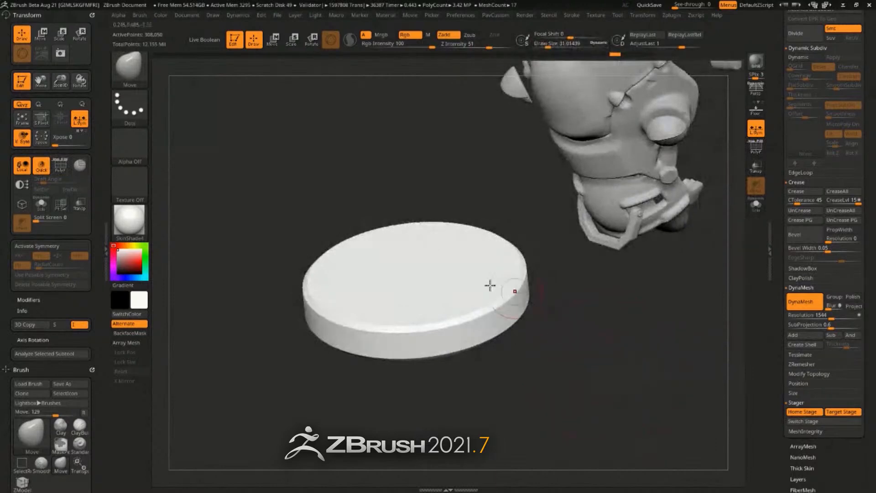
key("x")
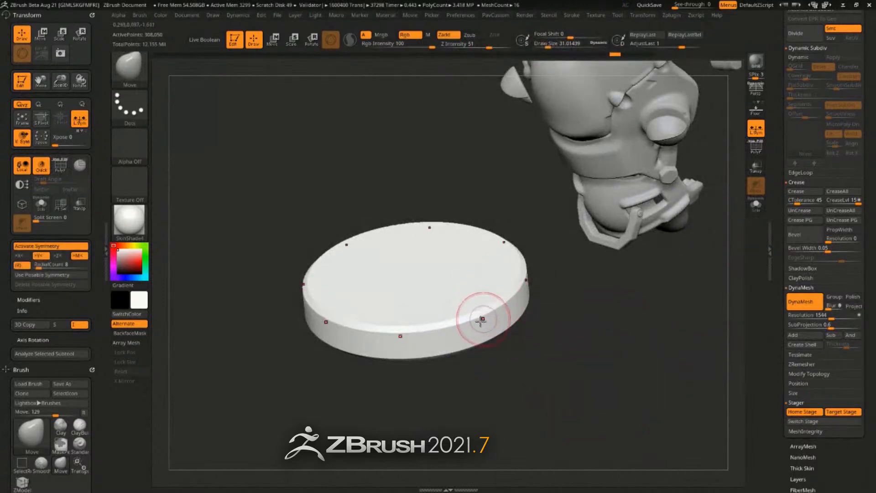
left_click_drag(524, 322, 574, 352)
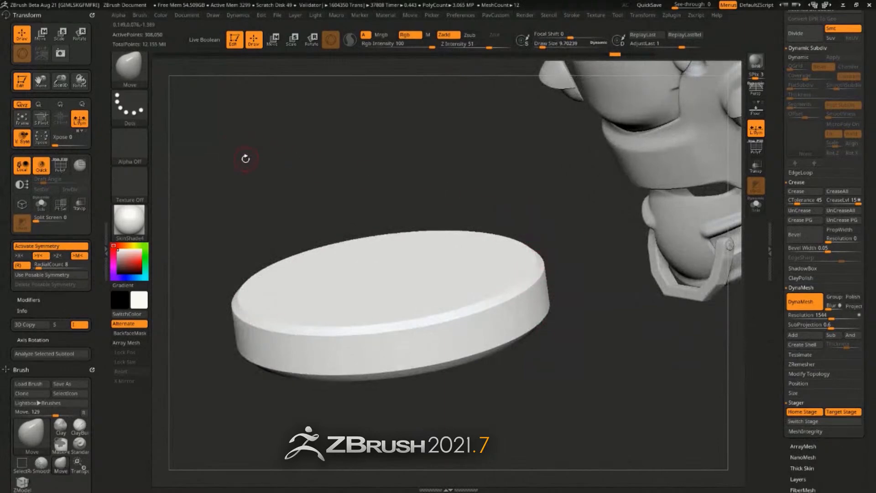
- Select the Standard brush and clone it for a custom stamping setup
key("b")
key("s")
key("t")
left_click(143, 70)
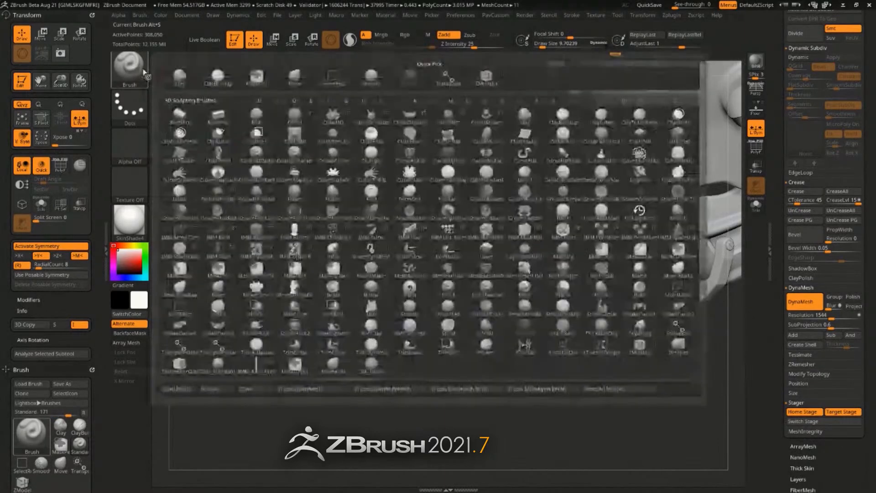
left_click(259, 389)
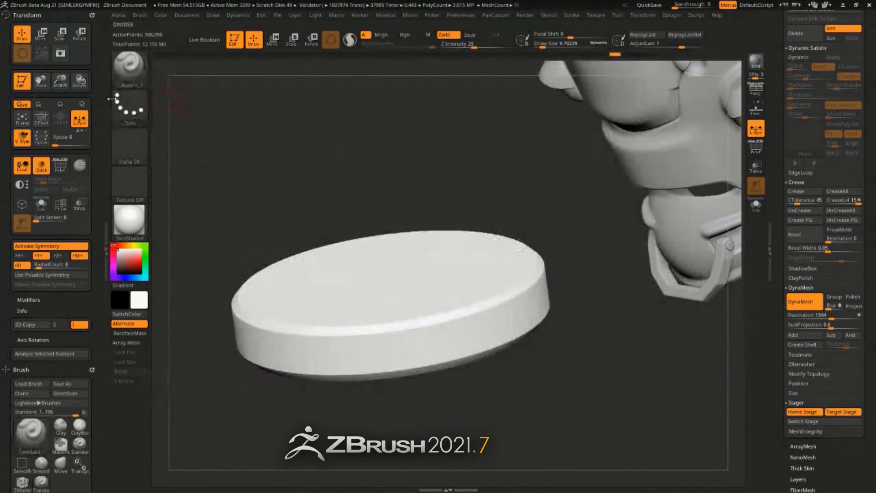
- Give the cloned brush the DragRect stroke and the solid round Alpha 06
left_click(131, 110)
left_click(221, 116)
left_click(130, 146)
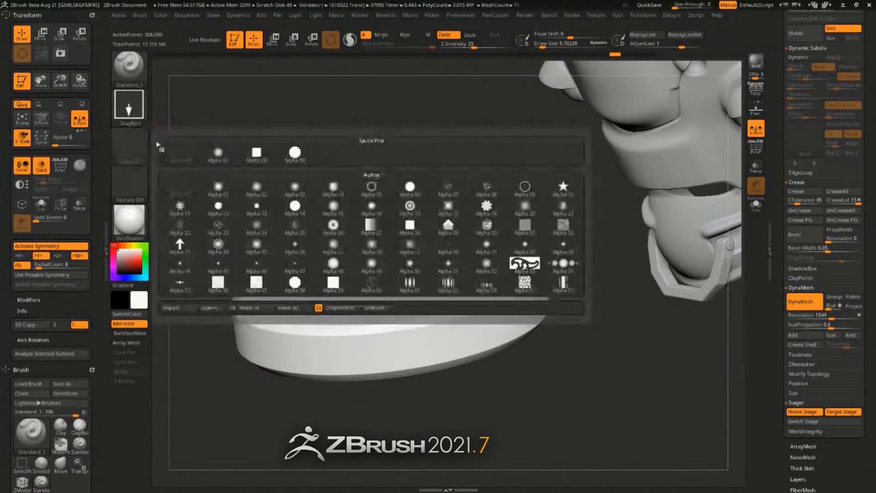
left_click(409, 188)
- Undo the trial stamp on the cylinder's side and set the brush's Focal Shift to -100
mouse_move(538, 308)
left_mouse_down()
mouse_move(603, 399)
mouse_move(588, 373)
left_mouse_up()
left_click_drag(603, 325, 590, 313)
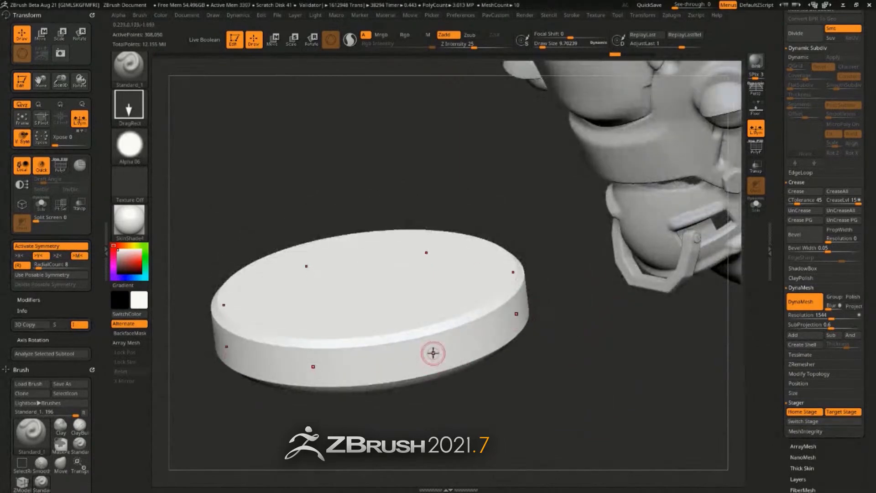
key("ctrl+z")
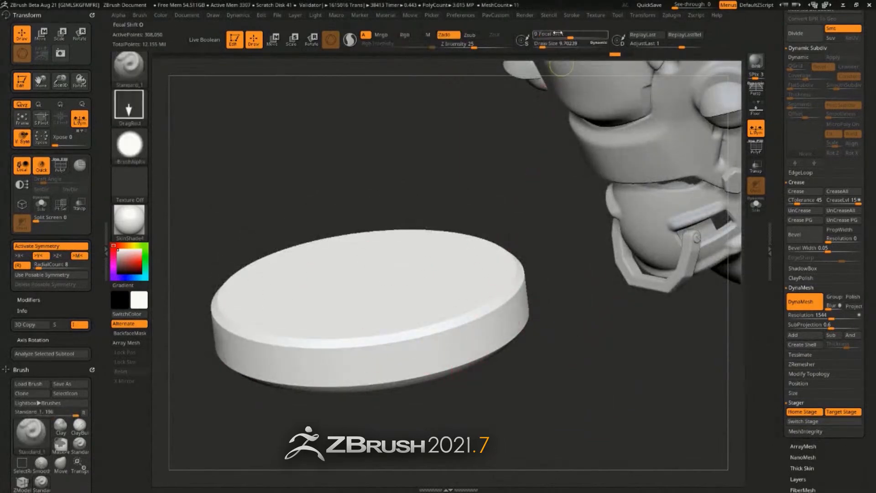
left_click_drag(569, 36, 529, 36)
left_click_drag(552, 257, 550, 236)
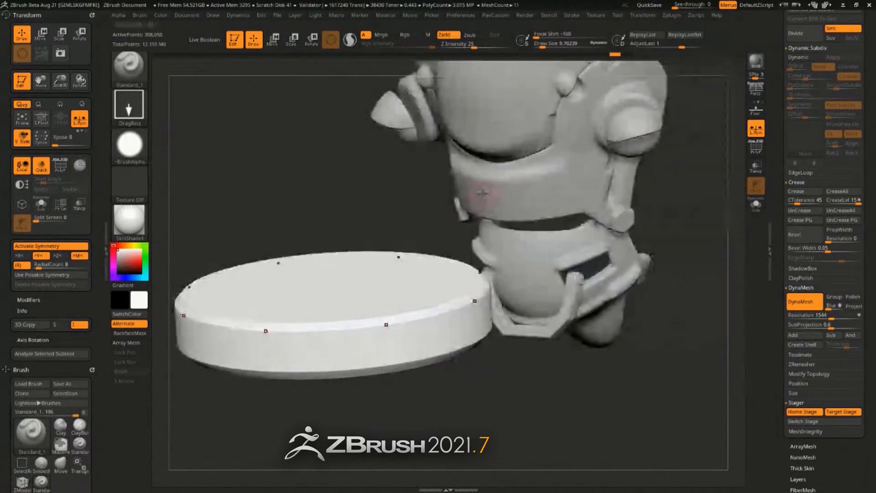
- Test a stamp on the cylinder's side, undo it, and raise the brush's Z Intensity to 44
left_click_drag(438, 392, 406, 395)
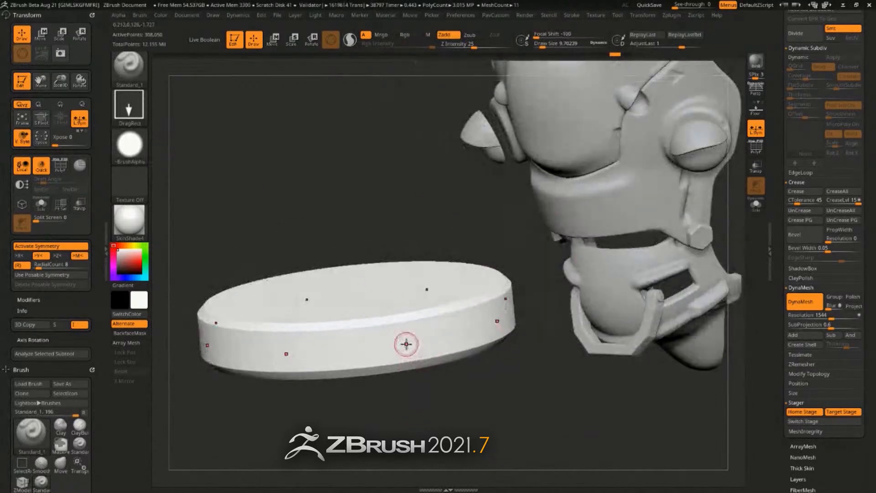
left_click_drag(407, 343, 411, 349)
key("ctrl+z")
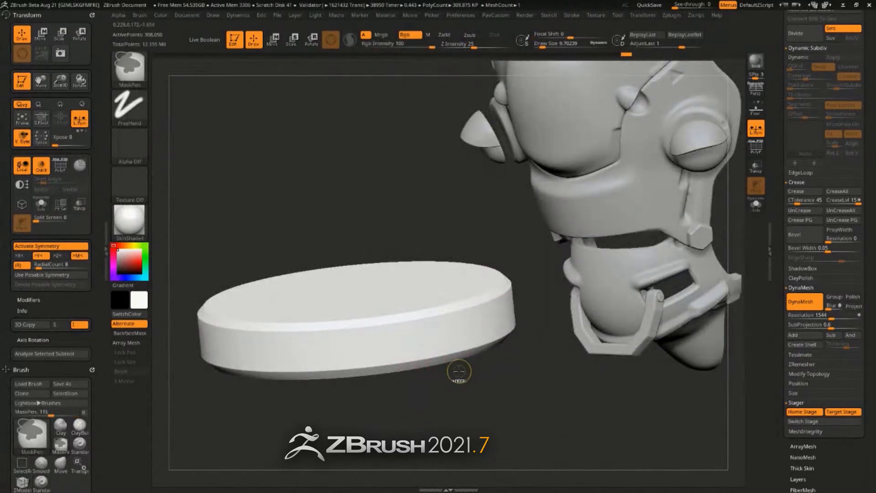
left_click(483, 45)
left_click_drag(483, 45, 486, 45)
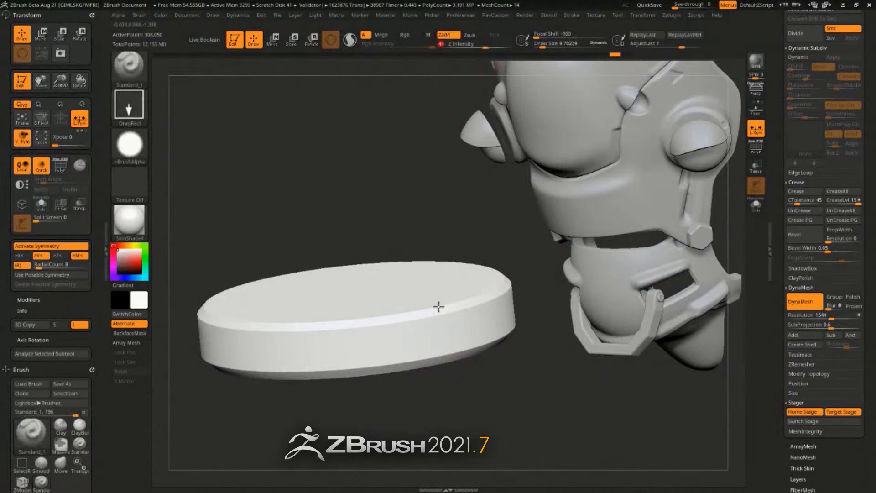
- Try raised and recessed round stamps around the cylinder's side, undoing each one
left_click_drag(416, 343, 452, 324)
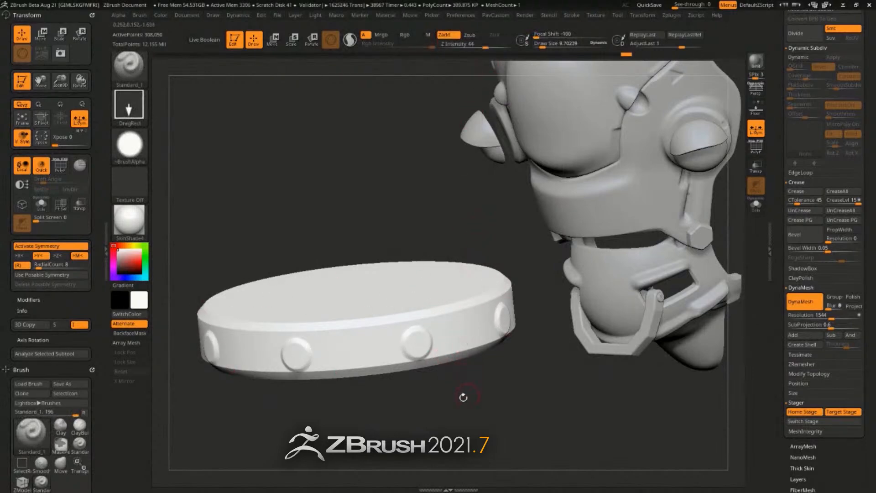
key("ctrl+z")
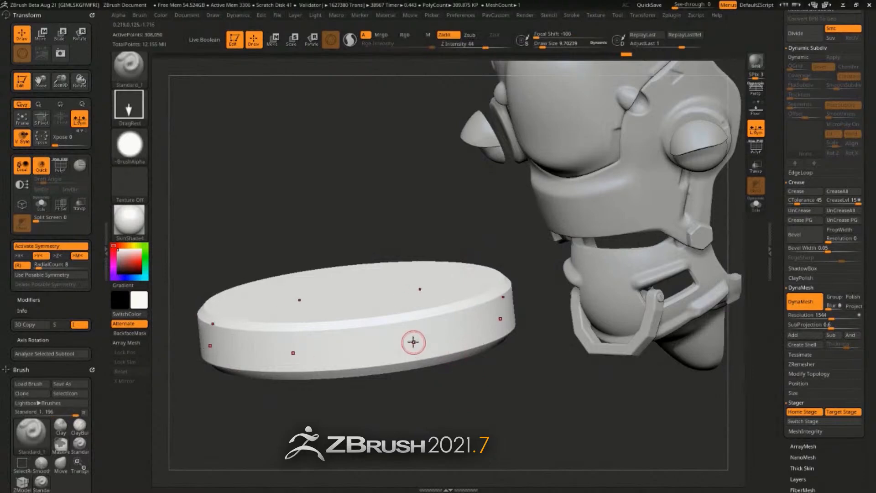
left_click_drag(420, 354, 429, 361)
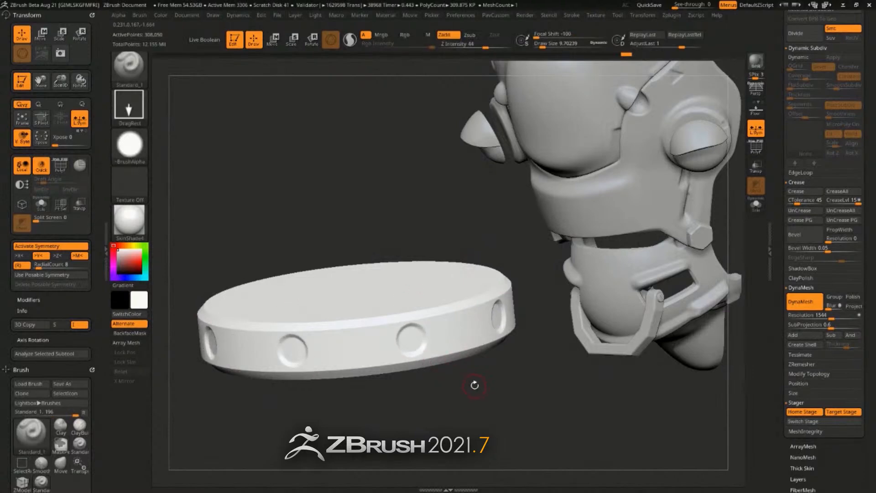
key("ctrl+z")
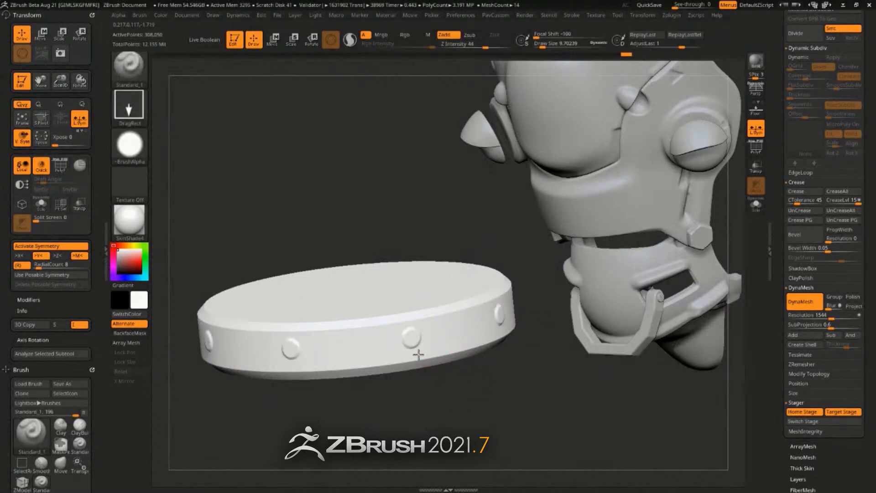
- Stamp circular recesses with raised discs inside them around the cylinder's side using radial symmetry
key("ctrl+z")
left_click_drag(426, 360, 429, 365)
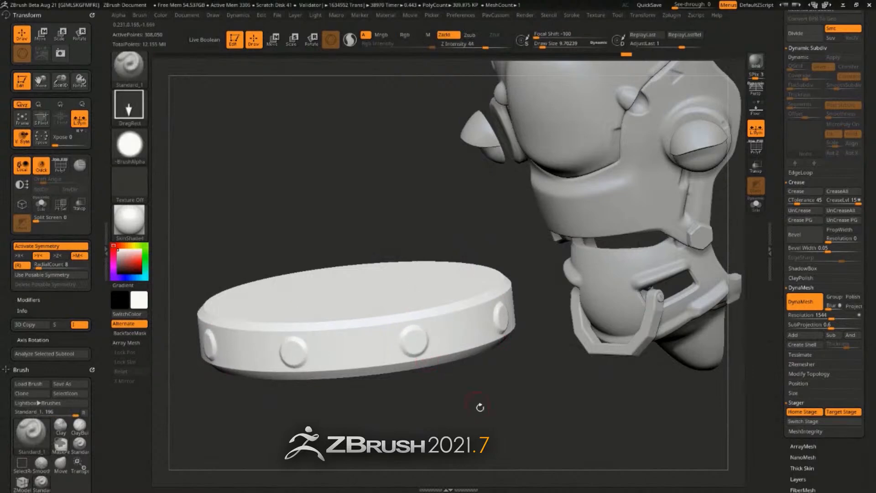
left_click_drag(680, 47, 641, 56)
left_click_drag(532, 401, 525, 414)
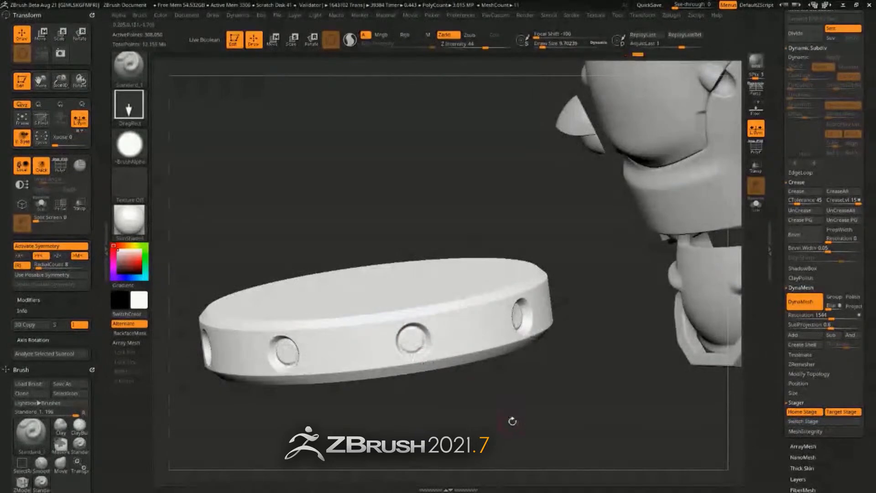
- Adjust the last stamp to a negative strength with AdjustLast, sinking the discs inside the cylinder's side recesses
left_click_drag(512, 420, 517, 423)
left_click_drag(639, 55, 650, 53)
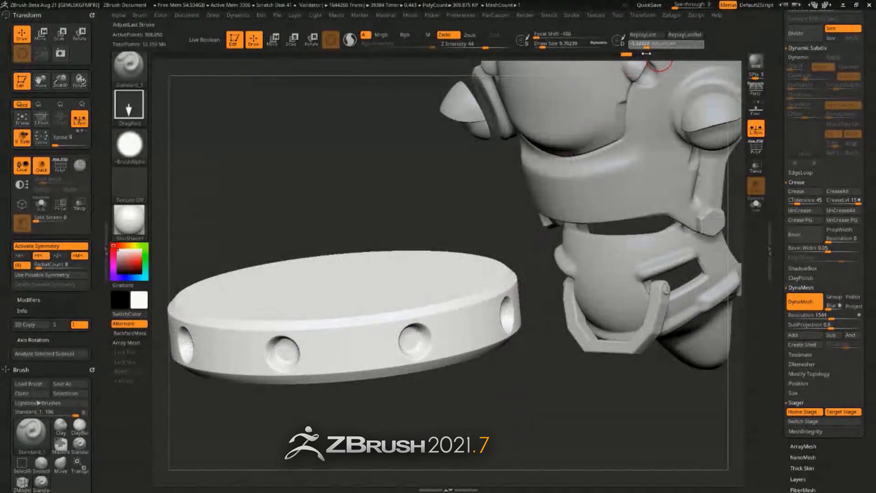
left_click_drag(484, 397, 510, 404)
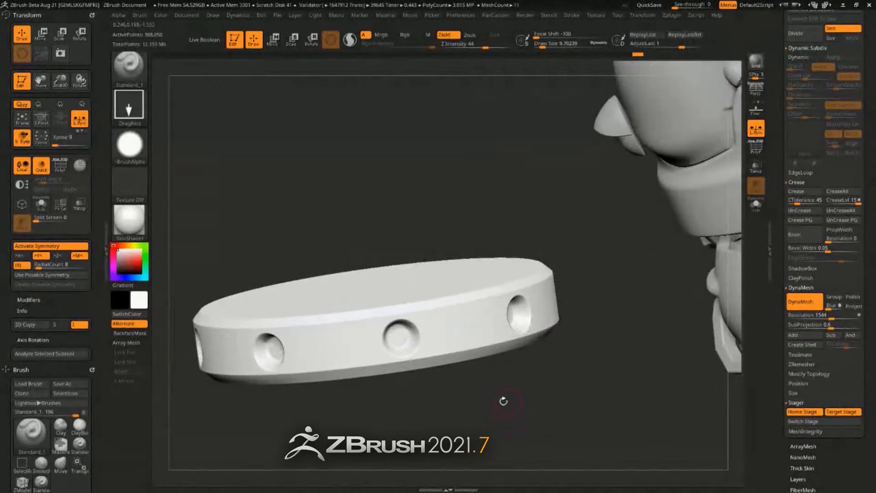
- Turn on the PolyFrame display and try giving the insides of the side recesses their own polygroup
left_click_drag(772, 310, 771, 245)
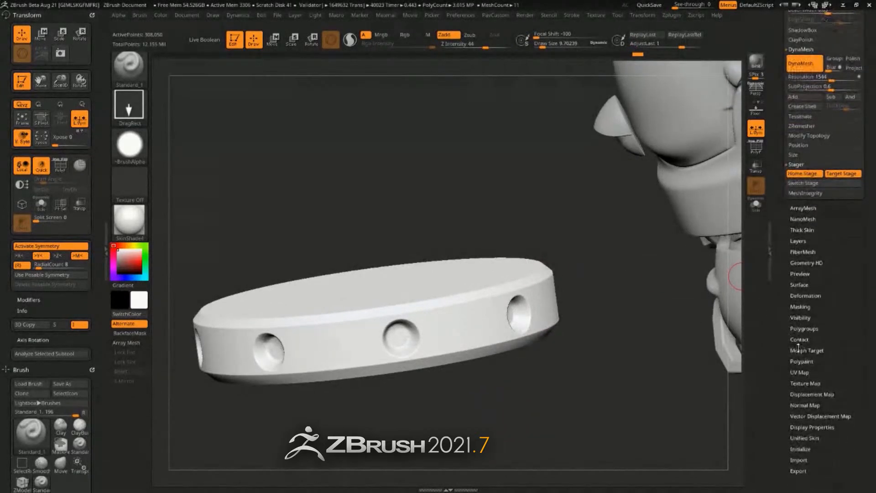
left_click(803, 329)
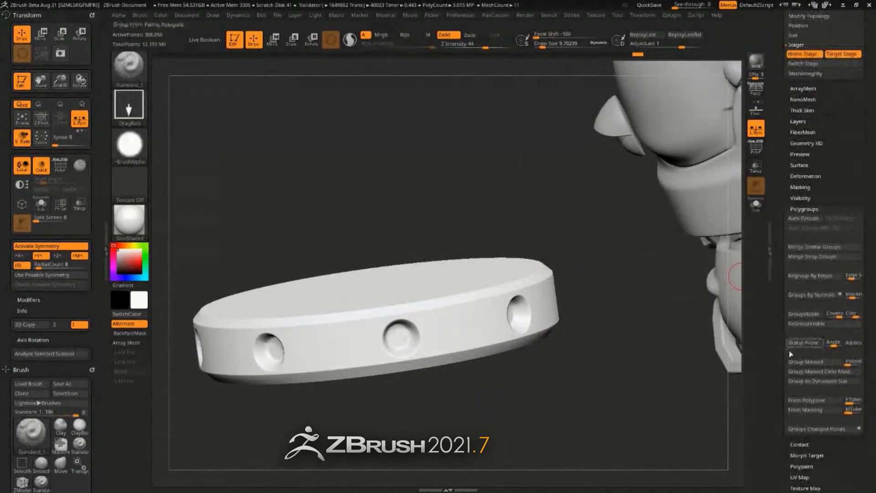
left_click(756, 147)
left_click(756, 145)
left_click_drag(579, 396, 528, 353)
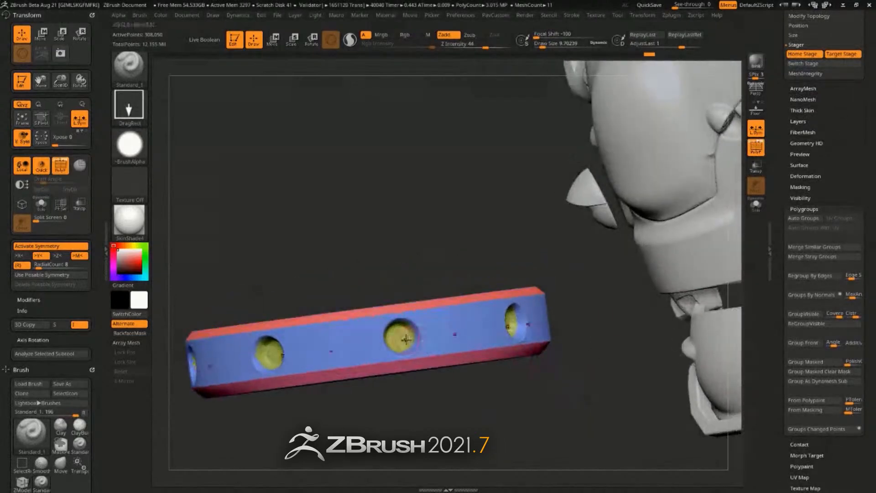
left_click_drag(514, 460, 529, 453)
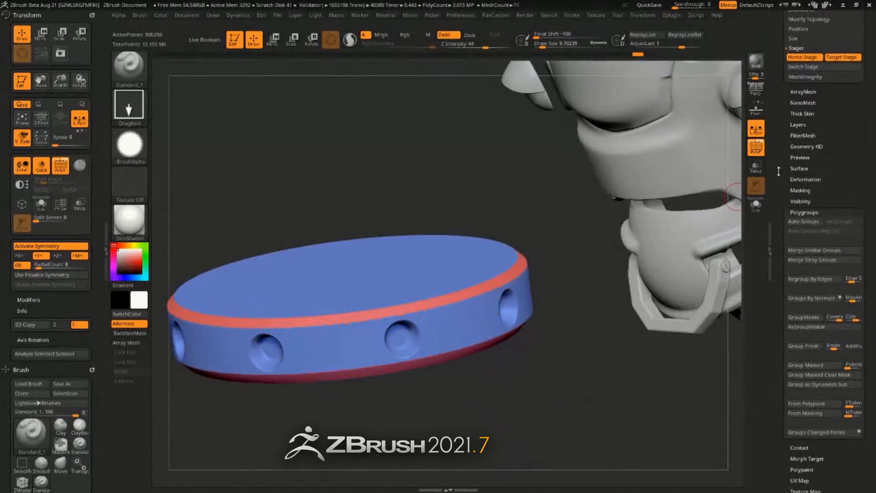
- Mask the round centres of the cylinder's side recesses using radial symmetry and dilute the mask
left_click(800, 187)
left_click_drag(602, 328, 596, 389)
key("ctrl+h")
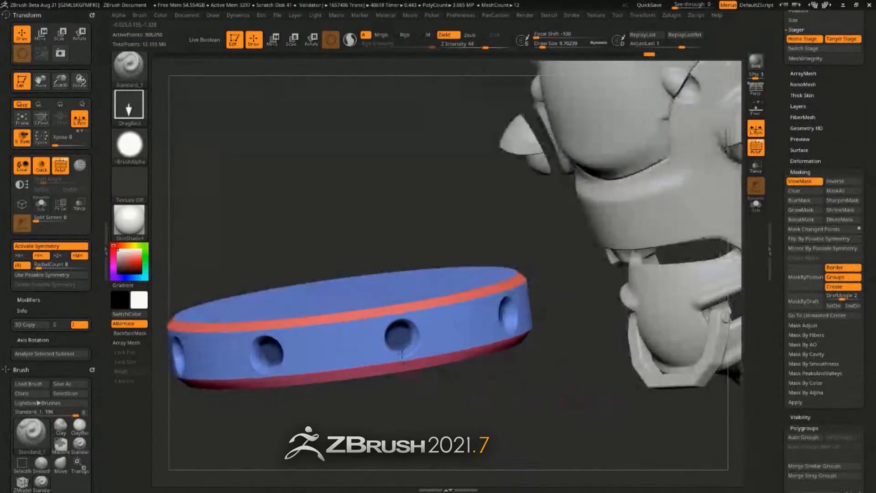
left_click_drag(446, 407, 462, 426, "alt")
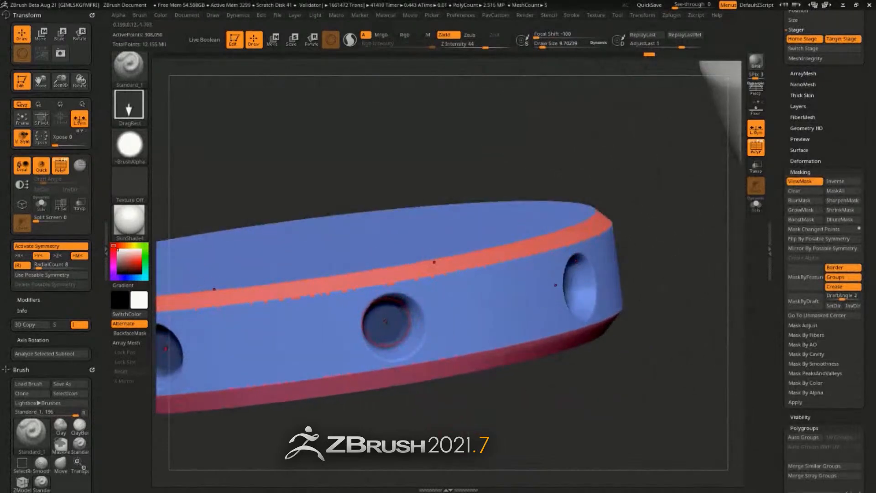
left_click_drag(484, 407, 508, 420)
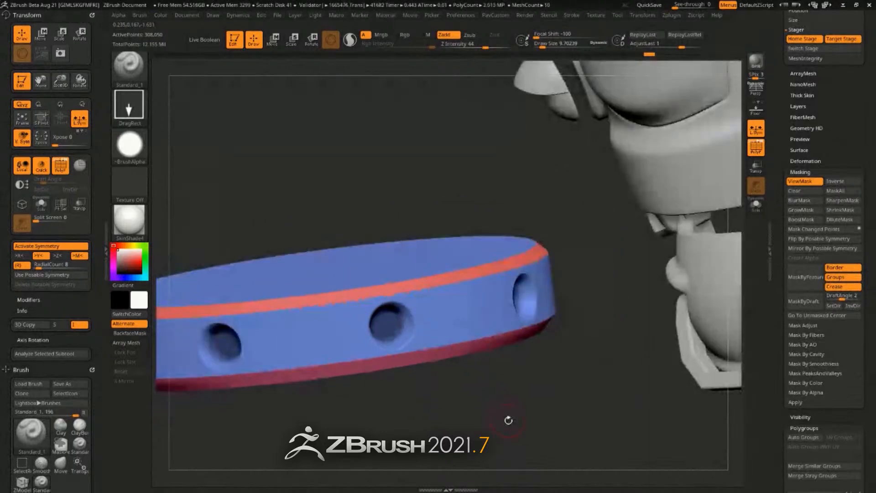
left_click(840, 221)
- Turn the masked centres of the side recesses into their own polygroup
left_click_drag(535, 414, 511, 411)
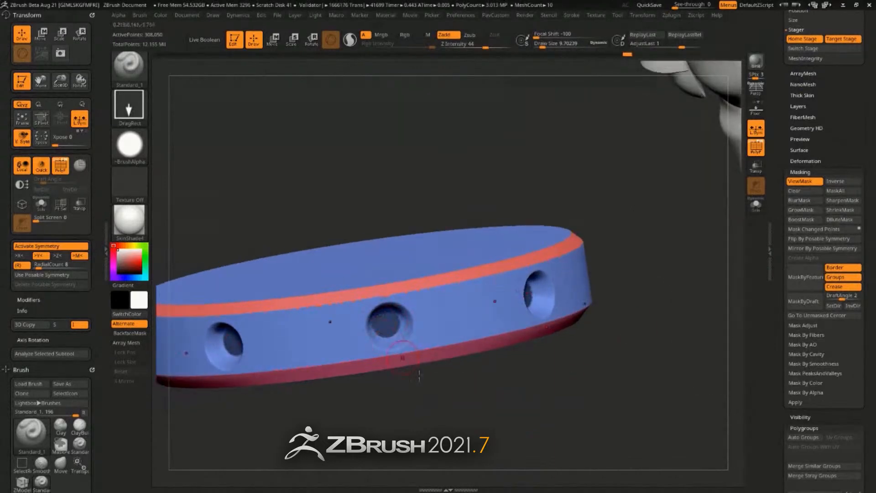
left_click_drag(420, 376, 440, 427)
key("ctrl")
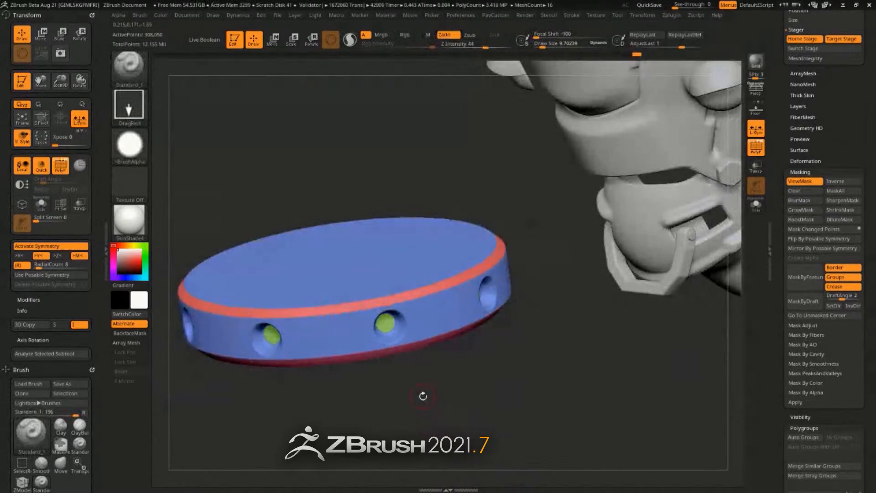
left_click_drag(479, 374, 500, 390)
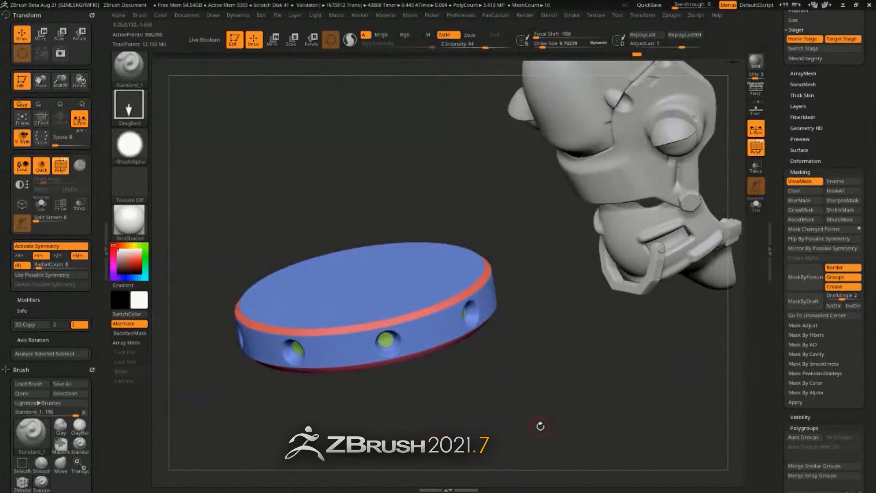
- Switch the cylinder to its target stage around the eye and back to its home stage to compare
left_click_drag(540, 426, 555, 352)
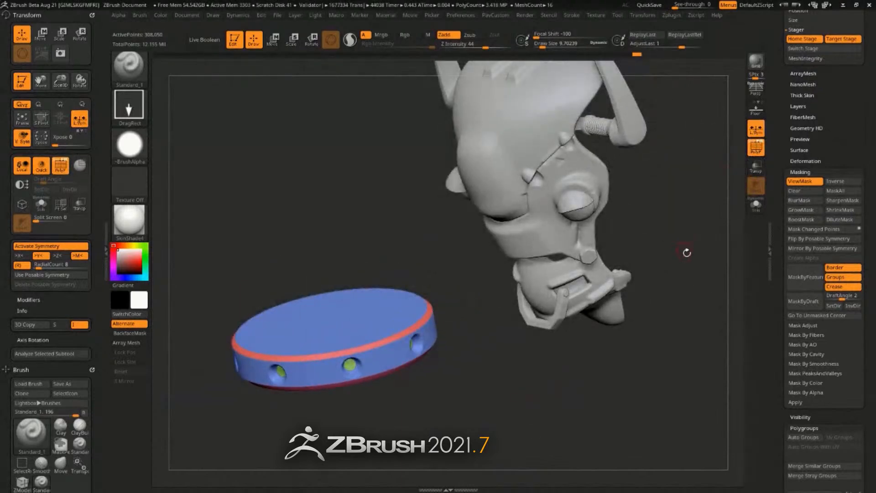
left_click_drag(744, 250, 727, 251)
left_click(674, 255, "ctrl")
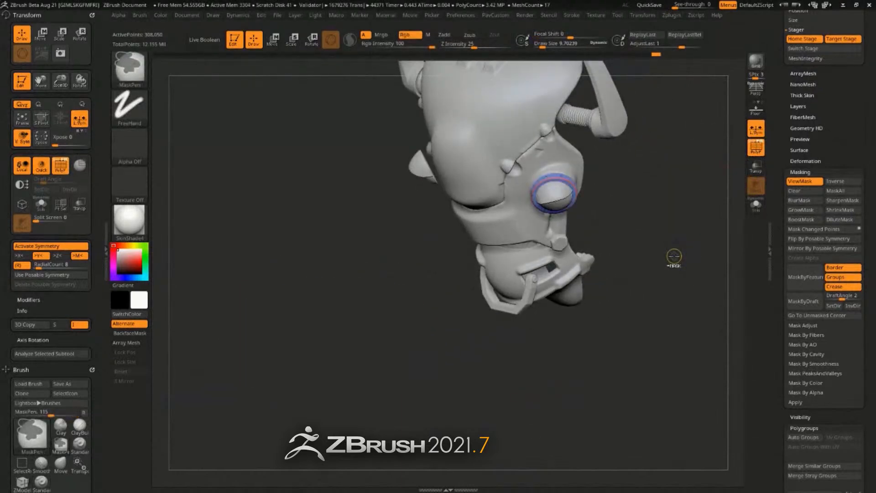
left_click(675, 254, "ctrl")
left_click_drag(584, 356, 581, 386)
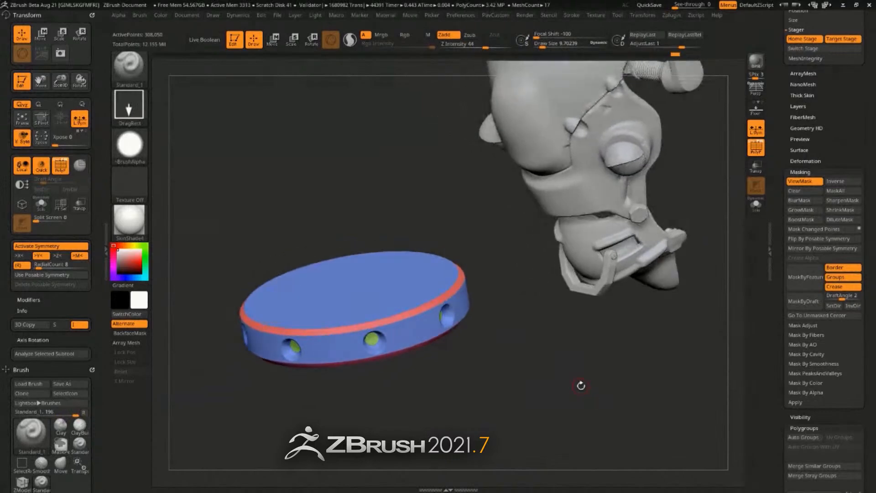
left_click_drag(554, 341, 536, 371)
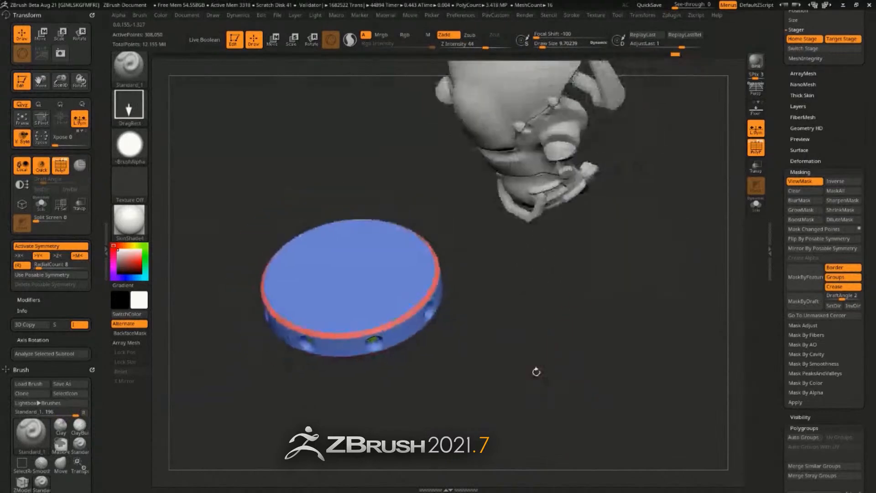
- Choose the MaskLasso brush and mask wedge shapes around the cylinder's top and side using radial symmetry
left_click(130, 66, "ctrl")
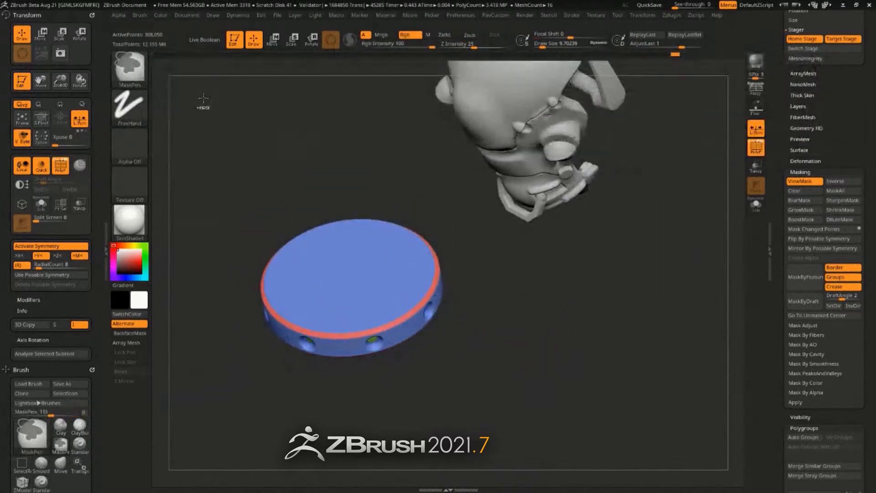
left_click(130, 66, "ctrl")
left_click(295, 116, "ctrl")
mouse_move(406, 382)
left_mouse_down("ctrl")
mouse_move(360, 314)
mouse_move(401, 378)
left_mouse_up("ctrl")
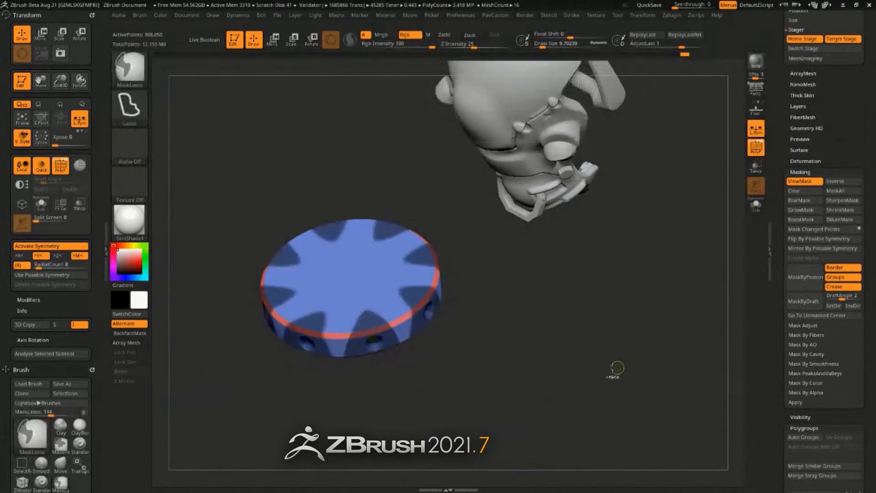
mouse_move(608, 354)
left_mouse_down()
mouse_move(618, 352)
mouse_move(622, 324)
left_mouse_up()
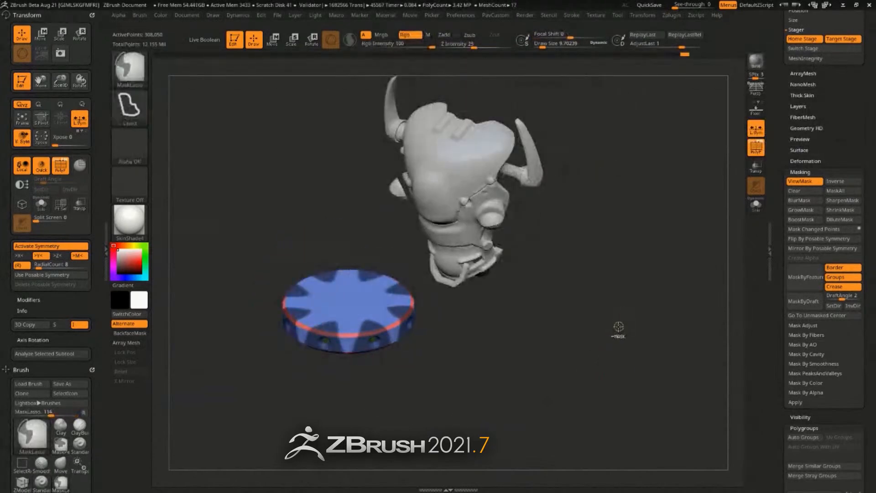
- Try inflating the cylinder's unmasked areas at its target stage around the eye, undo it, and return to the home stage
key("ctrl+2")
key("2")
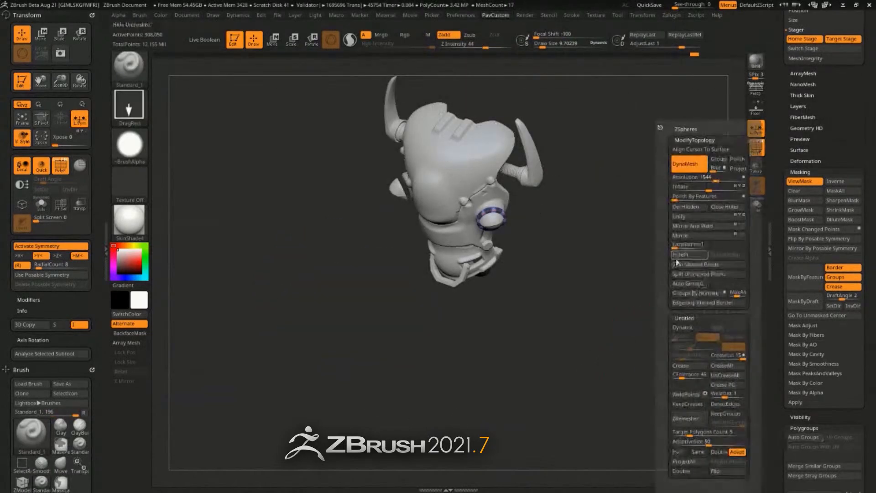
left_click_drag(708, 187, 712, 188)
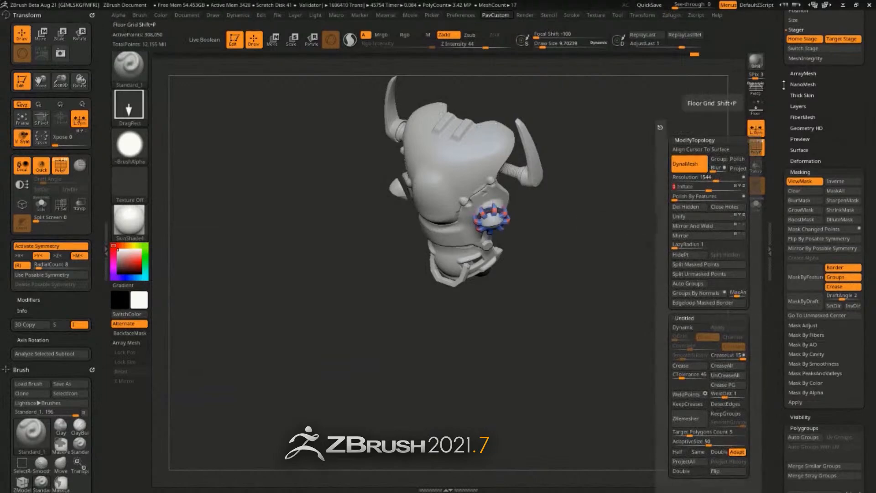
left_click(801, 171, "shift")
left_click(800, 161, "shift")
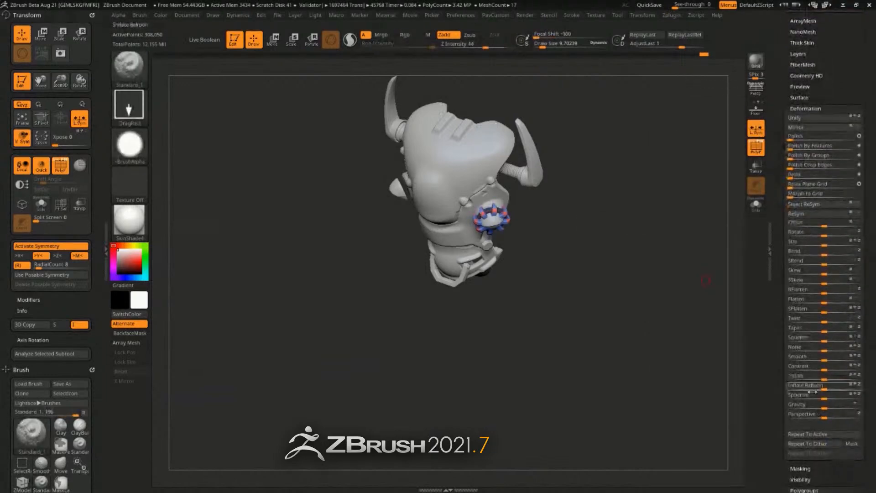
left_click_drag(824, 375, 826, 375)
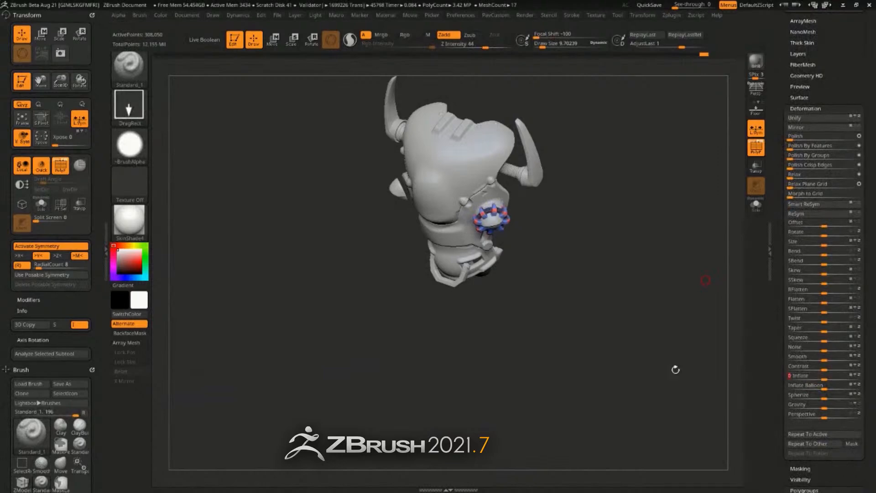
left_click_drag(624, 258, 640, 259)
key("ctrl")
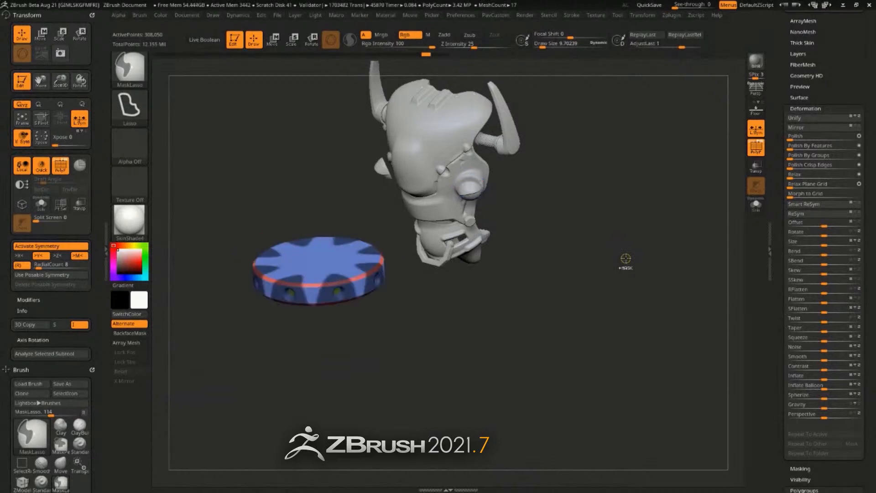
- Choose the IMM Ind. Parts brush and insert Bolt Head meshes into the cylinder's side recesses using radial symmetry
mouse_move(549, 301)
left_mouse_down()
mouse_move(544, 342)
mouse_move(498, 411)
mouse_move(577, 368)
left_mouse_up()
key("b")
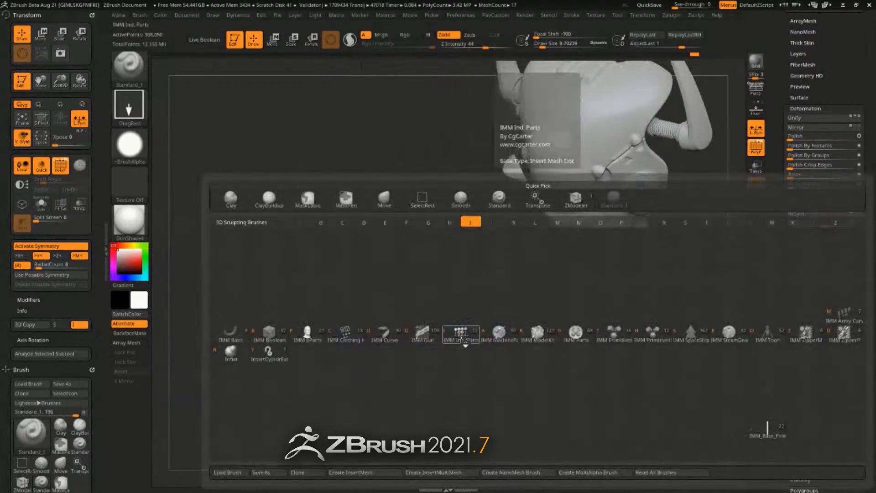
left_click(462, 338)
mouse_move(576, 406)
left_mouse_down()
mouse_move(463, 387)
mouse_move(464, 395)
left_mouse_up()
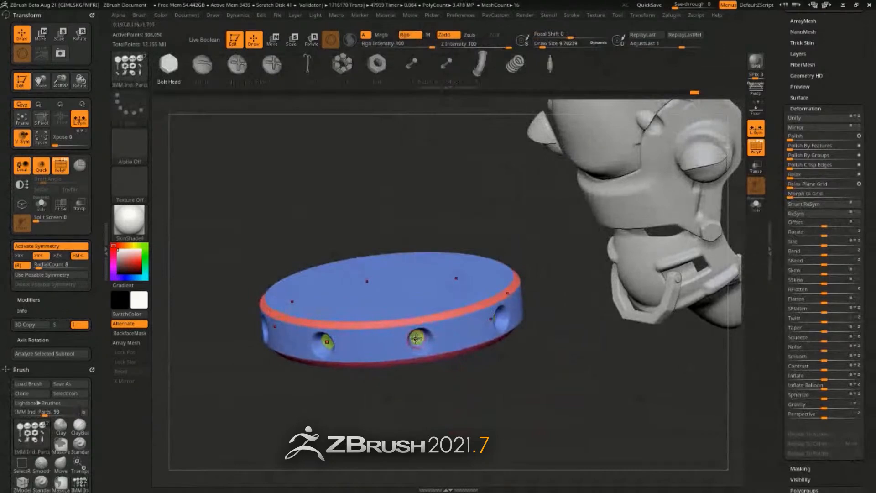
left_click_drag(422, 347, 423, 354)
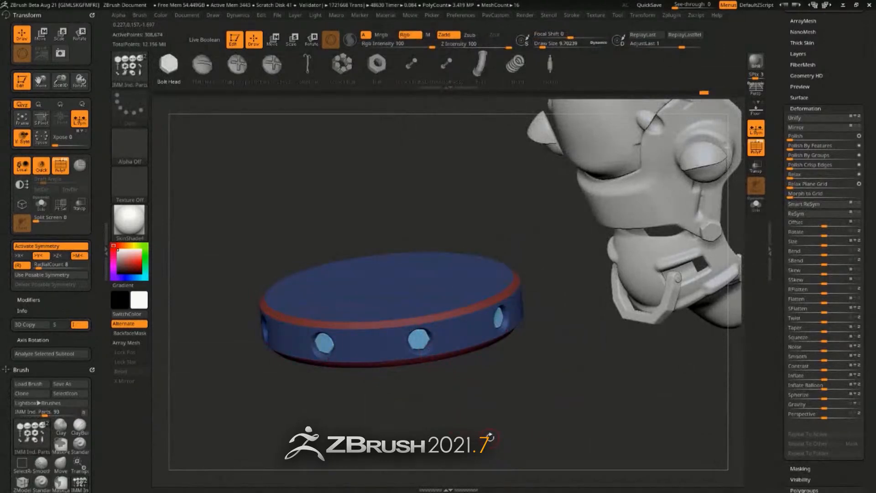
- Show the Move gizmo on the inserted bolts and cycle through the insert meshes, settling on Philips Type02
left_click_drag(490, 438, 471, 410)
key("w")
left_click_drag(454, 301, 455, 300)
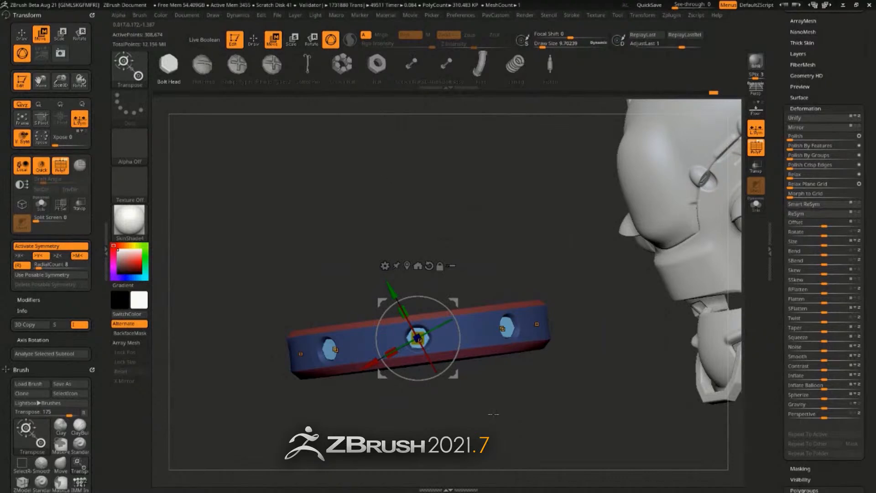
key("Right")
key("Right")
key("Right")
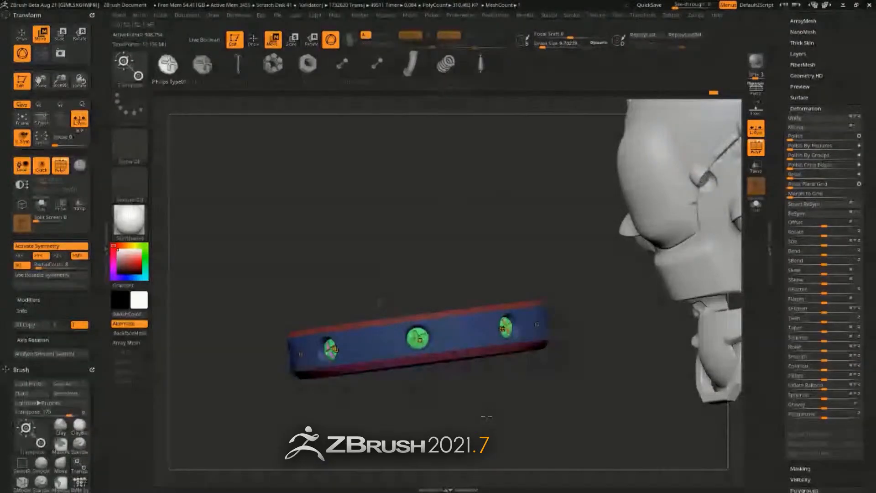
key("Right")
key("Right")
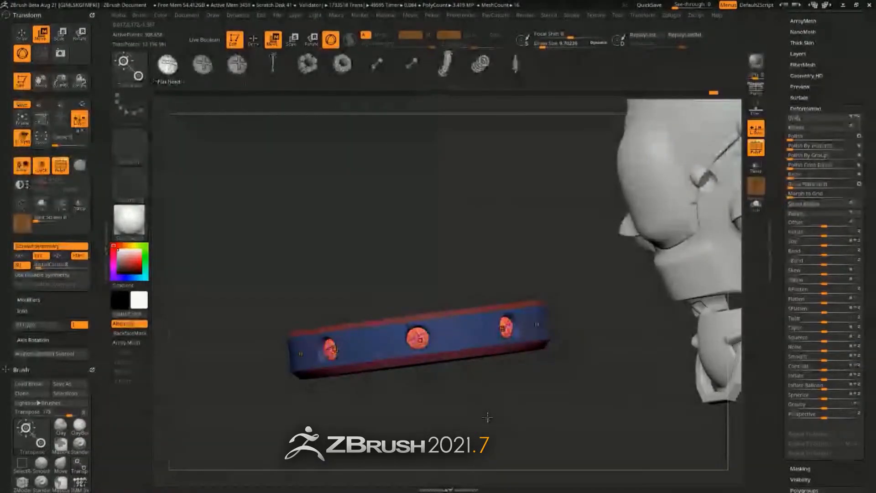
key("Right")
key("Right")
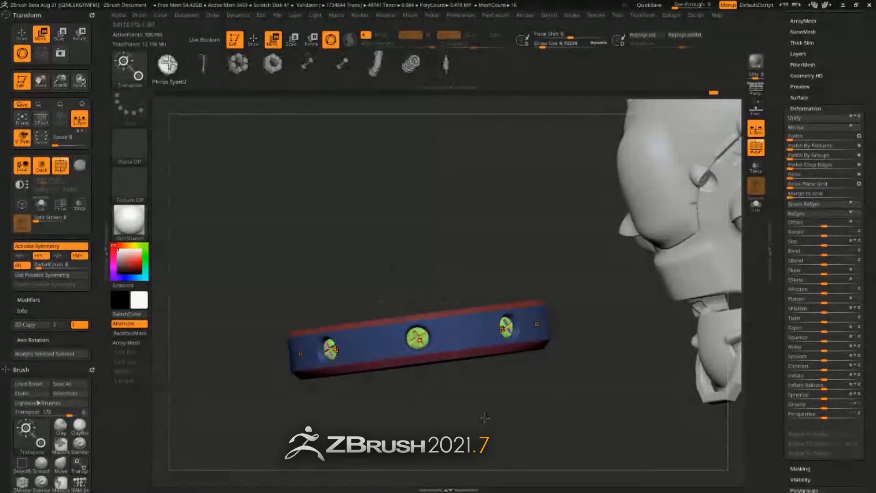
key("Left")
key("Left")
key("Right")
key("Right")
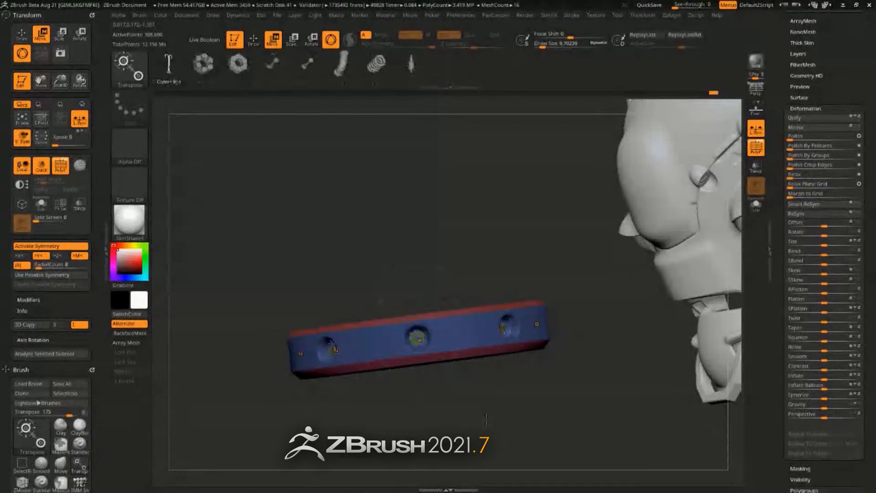
key("Left")
key("Left")
key("Right")
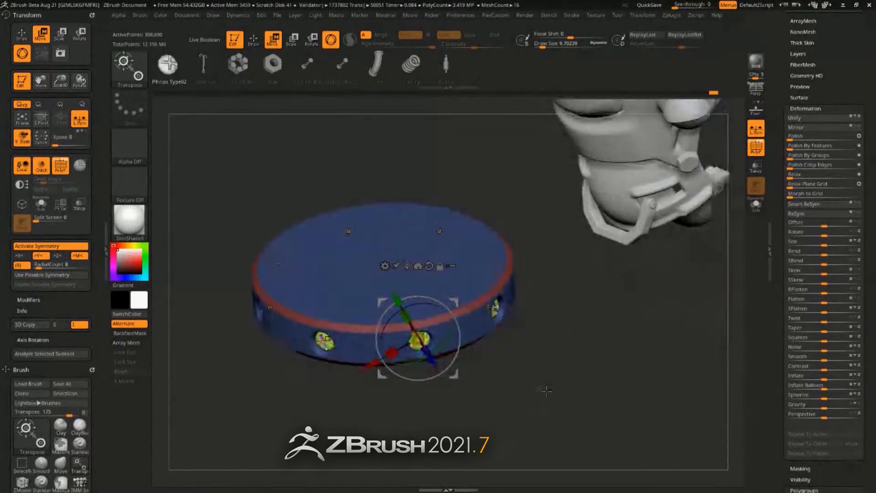
- Return to Draw mode and view the cylinder with its screws at the target stage and again at the home stage
key("q")
mouse_move(543, 354)
left_mouse_down("alt")
mouse_move(590, 375)
mouse_move(566, 400)
left_mouse_up("alt")
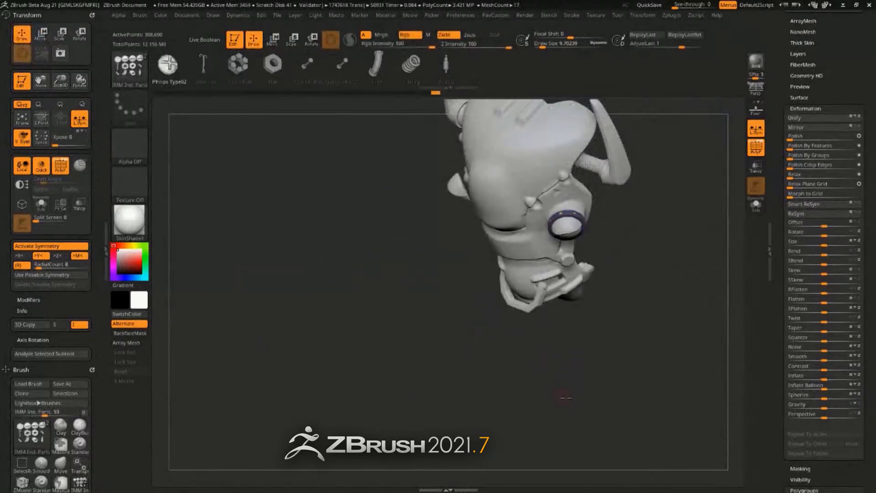
left_click_drag(566, 398, 579, 393)
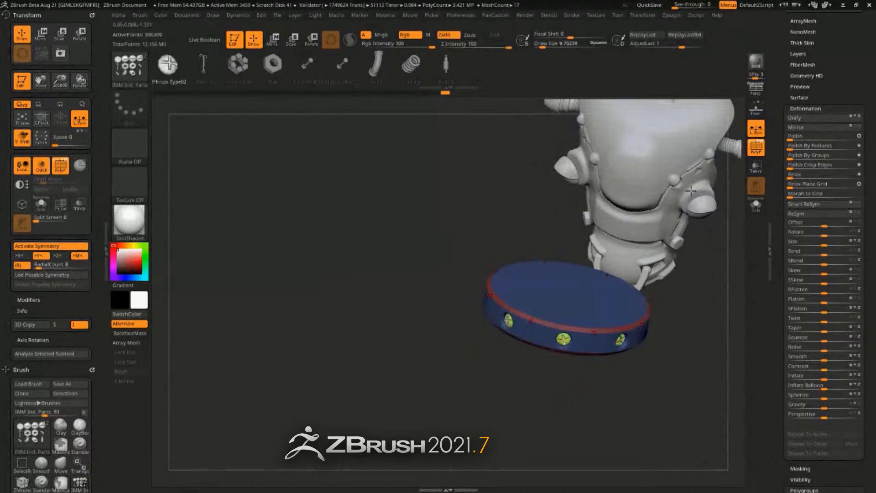
- Open the Polygroups settings, choose the SelectLasso brush, and isolate the green screw polygroup before showing the whole cylinder again
left_click_drag(564, 438, 588, 371)
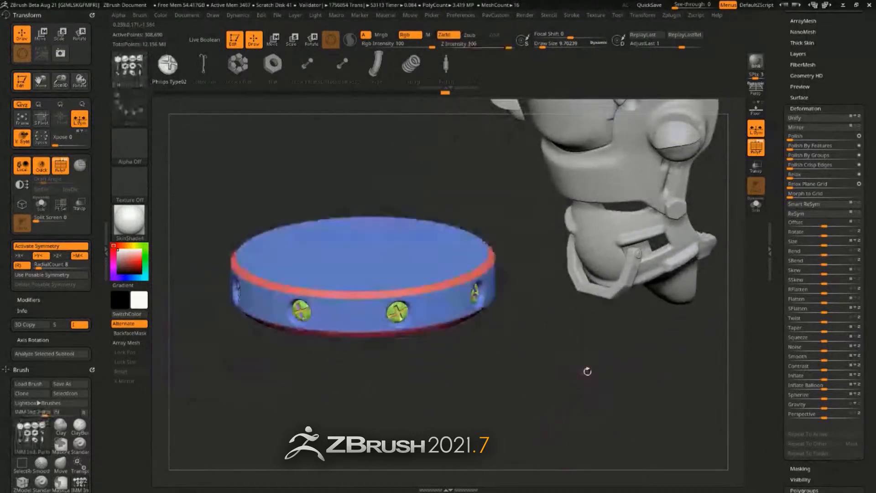
left_click(806, 108, "shift")
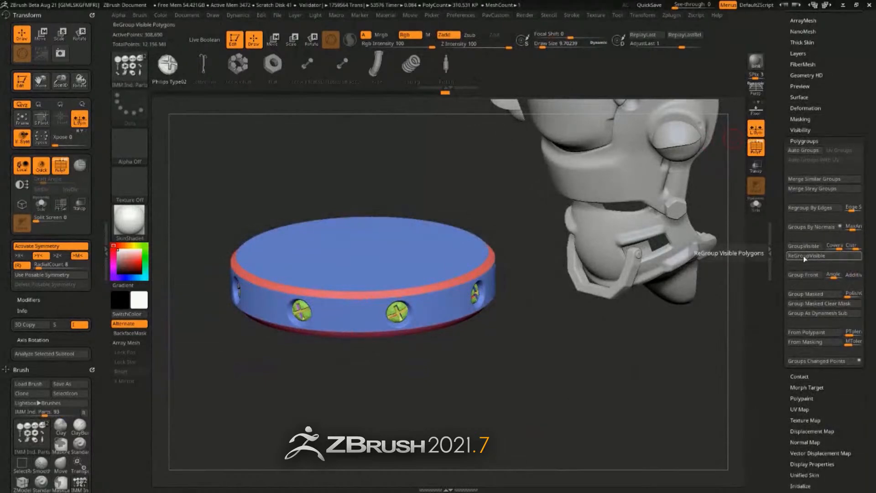
left_click_drag(545, 274, 610, 300)
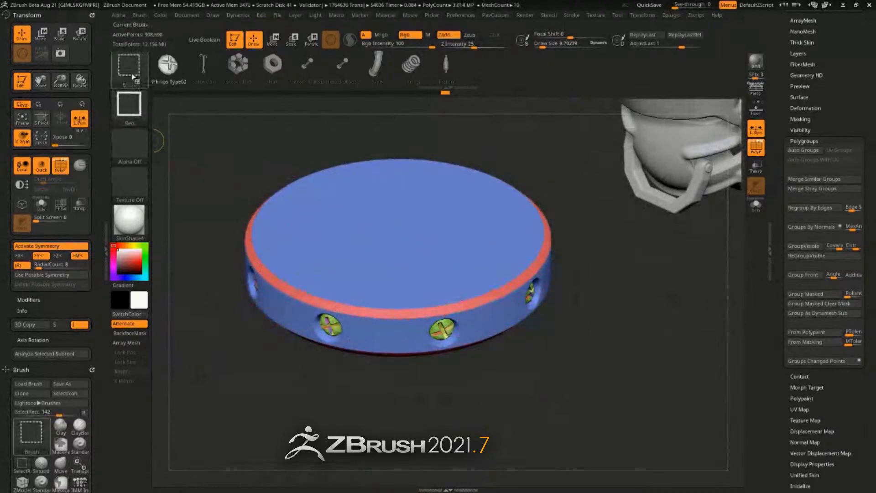
left_click(129, 69, "ctrl+shift")
left_click_drag(561, 323, 538, 305)
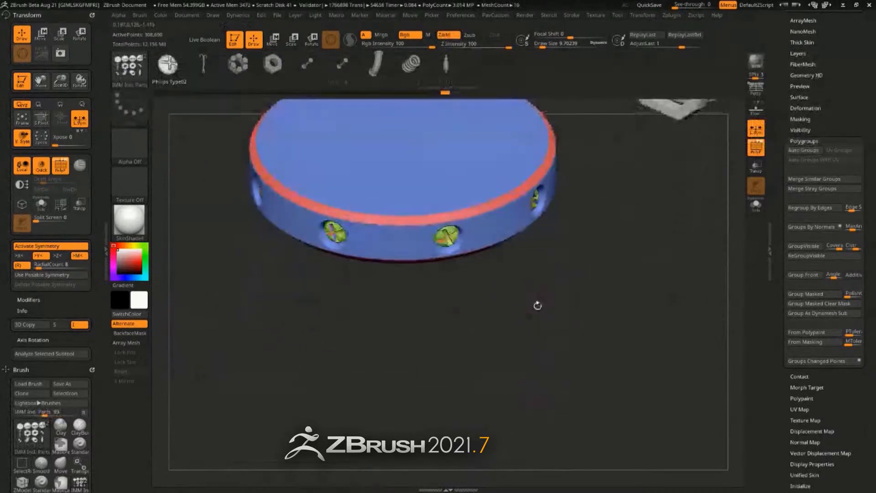
left_click_drag(490, 291, 490, 313, "alt")
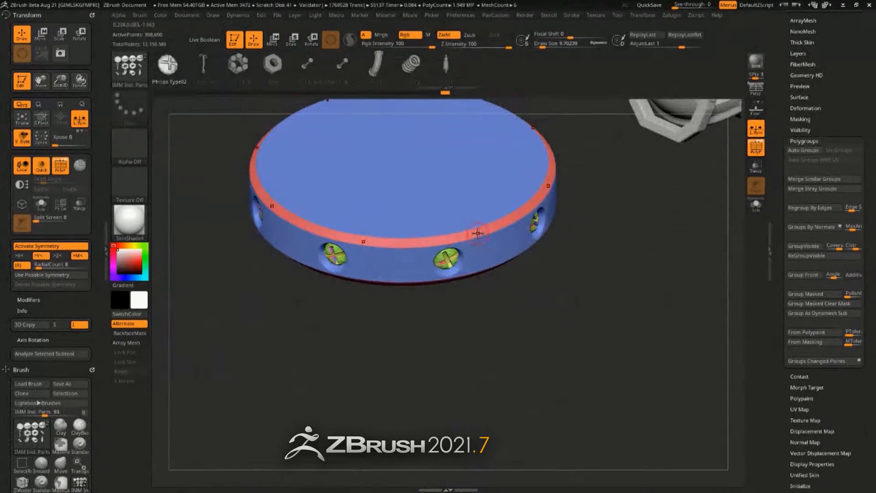
mouse_move(461, 320)
left_mouse_down("alt")
mouse_move(500, 393)
mouse_move(469, 308)
left_mouse_up("alt")
key("ctrl+shift")
left_click(444, 322, "ctrl+shift")
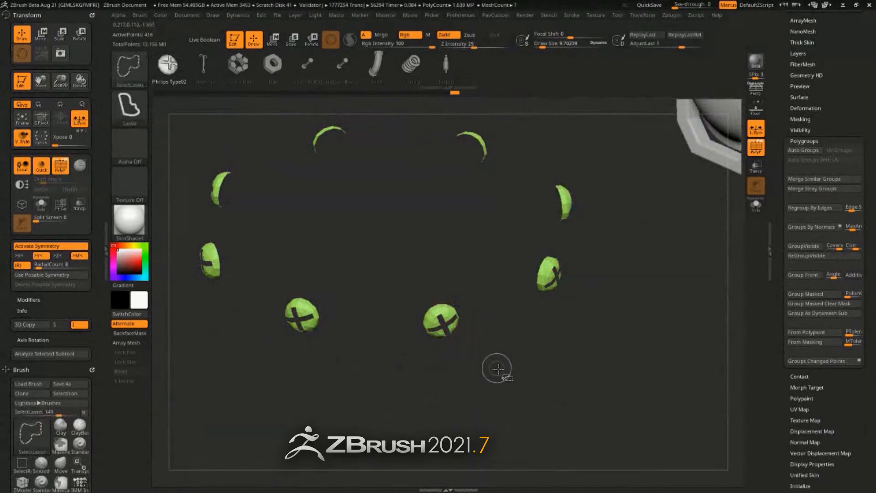
left_click(499, 366, "ctrl+shift")
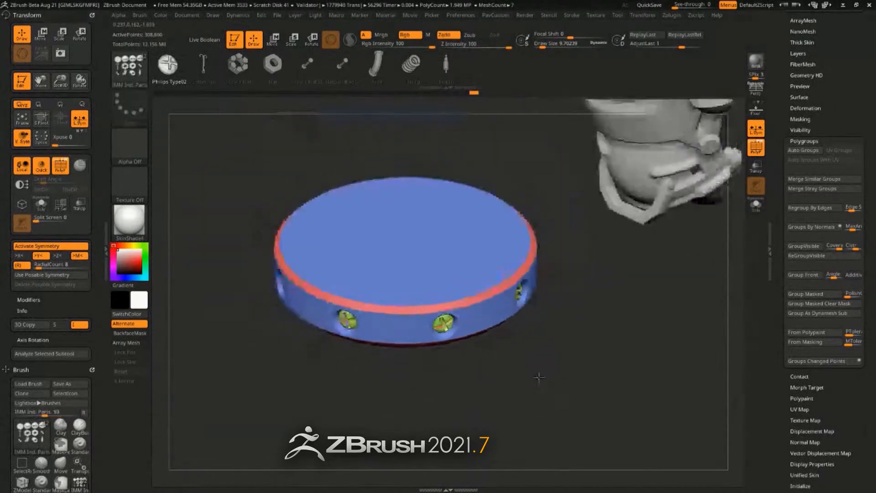
- Lasso-select the areas around the eight screws with radial symmetry, regroup the visible polygons, and show the whole cylinder
left_click_drag(538, 377, 559, 379)
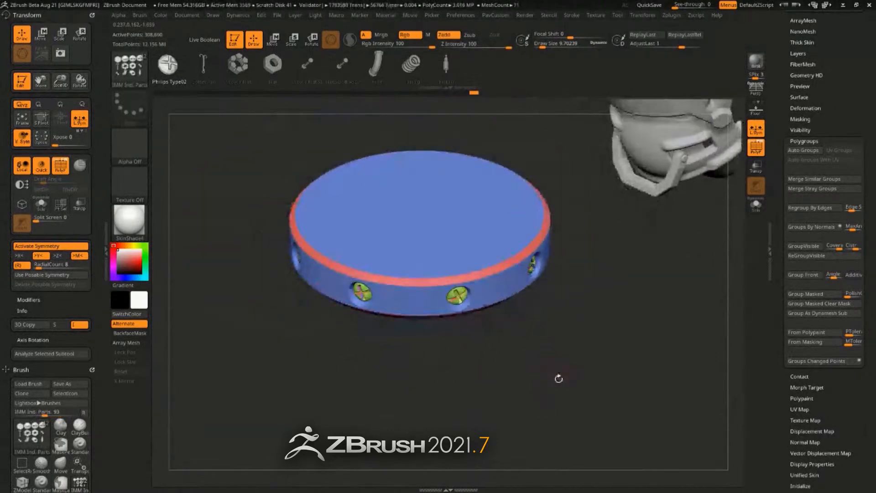
mouse_move(456, 315)
left_mouse_down()
mouse_move(457, 370)
mouse_move(475, 376)
mouse_move(466, 333)
mouse_move(411, 299)
mouse_move(427, 330)
left_mouse_up()
left_click_drag(521, 409, 503, 391)
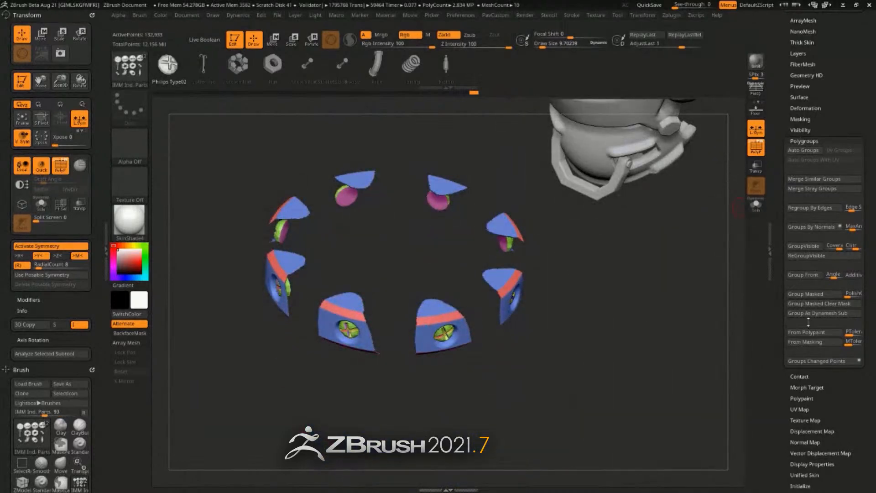
left_click(810, 257)
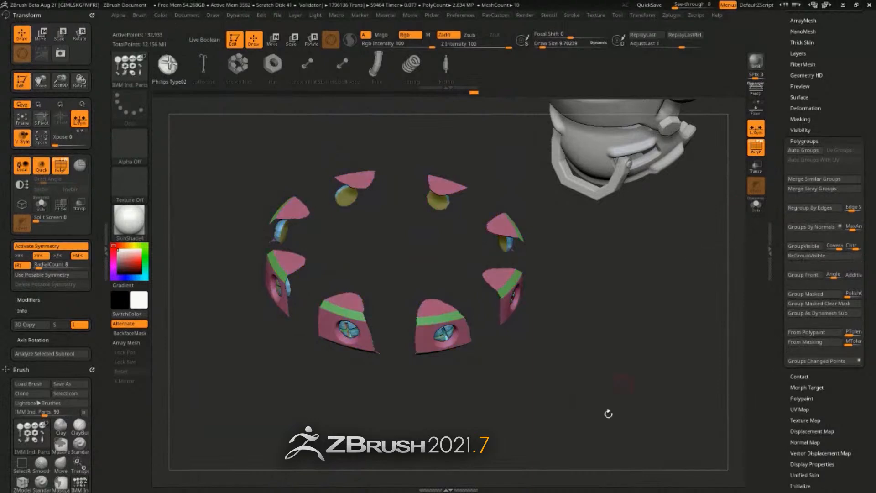
left_click_drag(608, 413, 534, 406)
left_click(589, 405, "ctrl+shift")
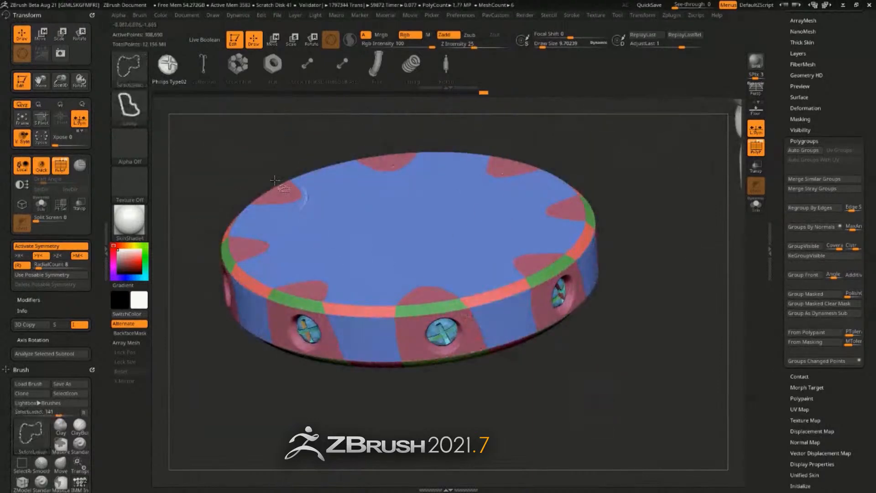
- Switch to the SelectRect brush and isolate the regrouped rim strips, side patches and screws in turn, showing the whole cylinder each time
left_click(145, 79, "ctrl+shift")
left_click(215, 83, "ctrl+shift")
left_click_drag(554, 375, 517, 250)
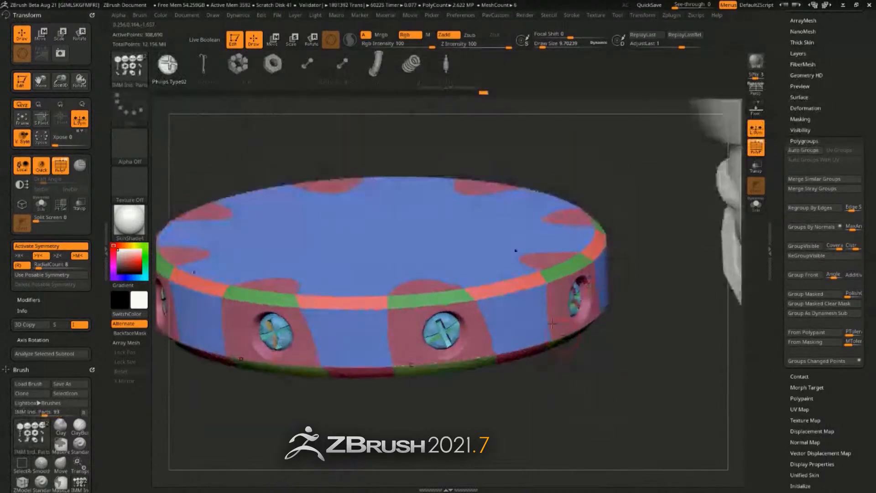
left_click(443, 303, "ctrl+shift")
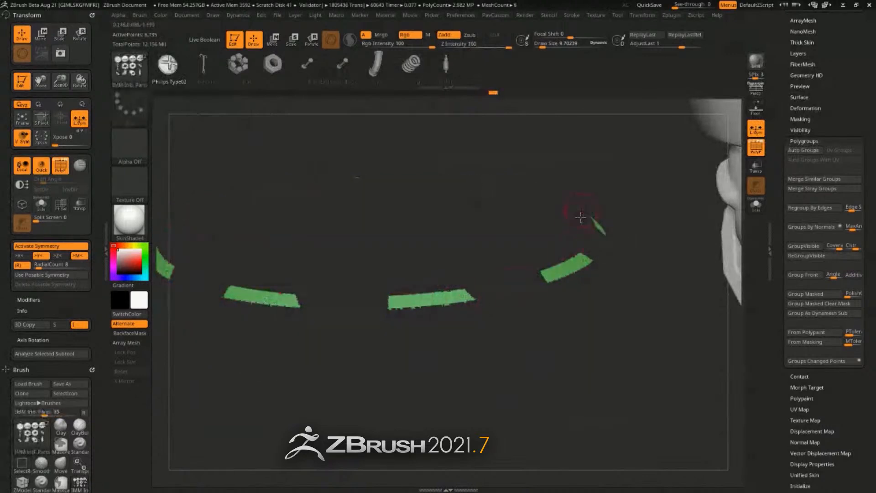
left_click(521, 404, "ctrl+shift")
left_click(496, 331, "ctrl+shift")
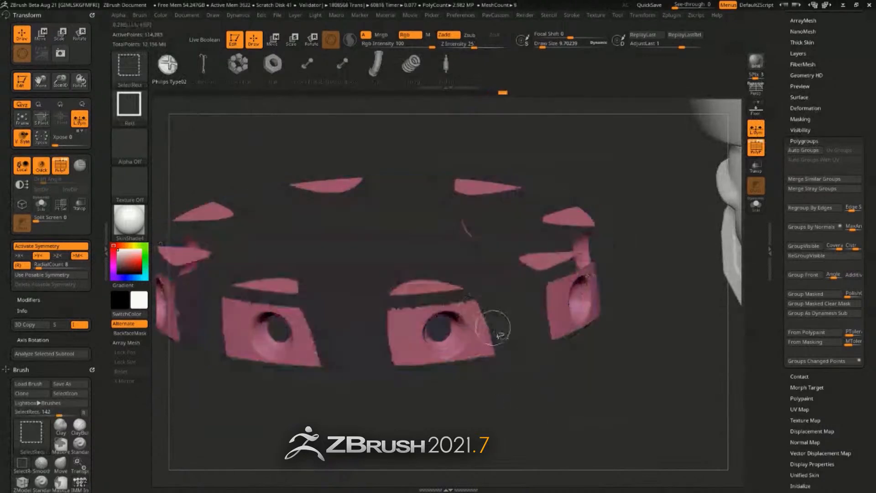
left_click(469, 398, "ctrl+shift")
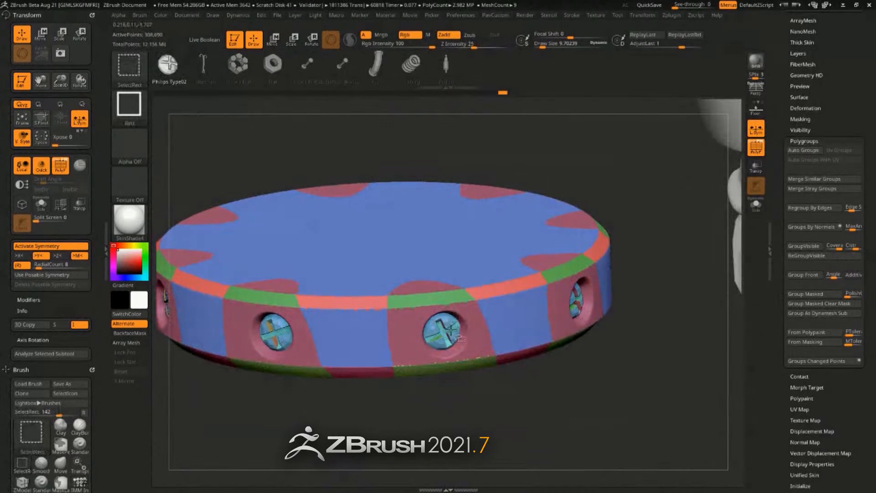
left_click(451, 329, "ctrl+shift")
left_click_drag(468, 401, 473, 427, "alt")
left_click(475, 420, "ctrl+shift")
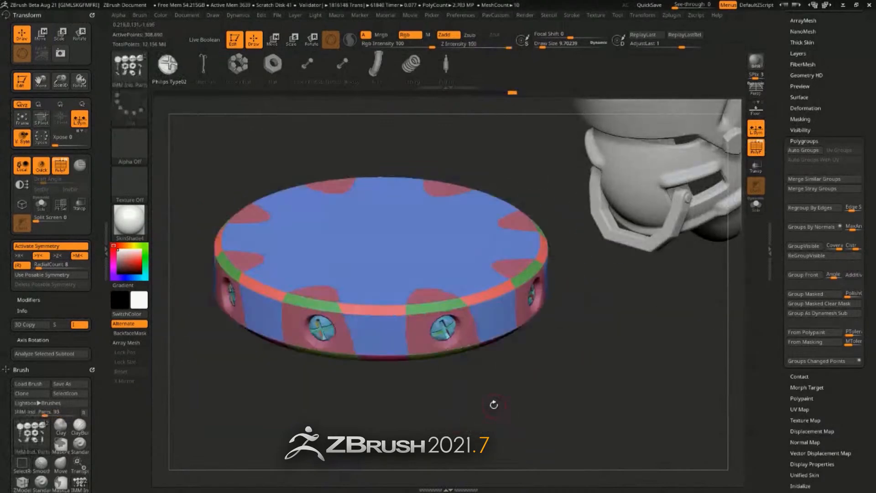
- Undo the radial regrouping around the cylinder's screws
key("ctrl+z")
key("ctrl+z")
key("ctrl+z")
key("ctrl+z")
key("ctrl+z")
key("ctrl+z")
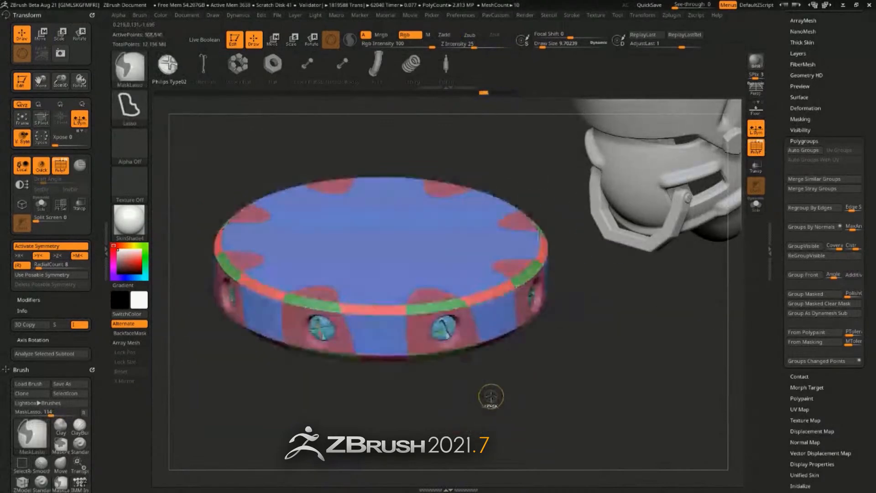
key("ctrl+z")
key("ctrl+z")
key("ctrl+z")
mouse_move(501, 396)
left_mouse_down()
mouse_move(511, 392)
mouse_move(497, 402)
left_mouse_up()
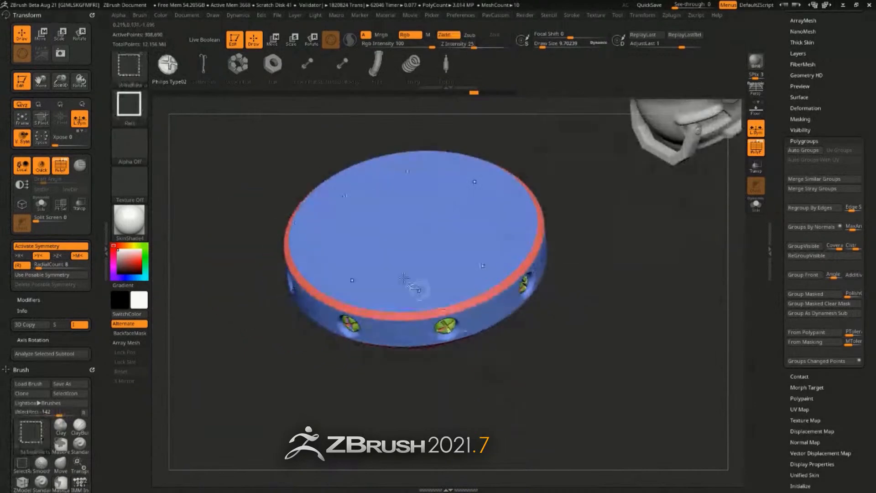
- With symmetry off, lasso-select a section of the cylinder containing two screws, regroup the visible polygons, and show the whole mesh
left_click(134, 72, "ctrl+shift")
left_click(180, 78)
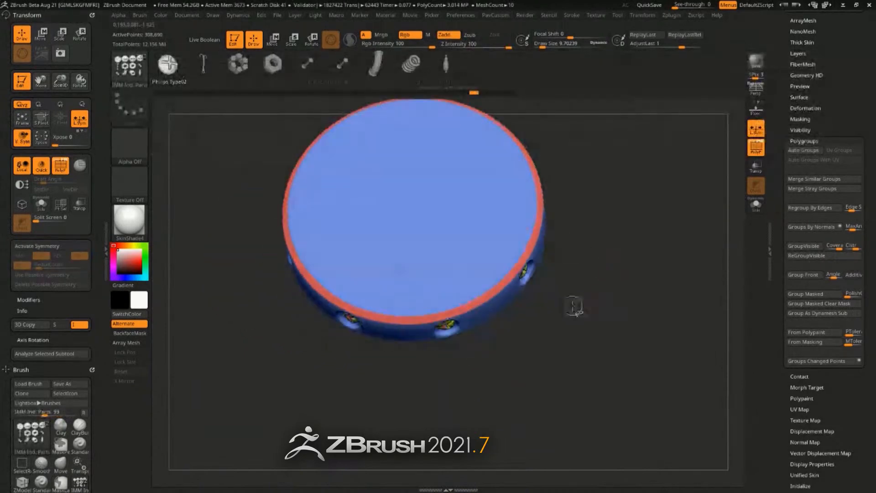
mouse_move(571, 307)
left_mouse_down("ctrl+shift")
mouse_move(405, 237)
mouse_move(552, 400)
left_mouse_up("ctrl+shift")
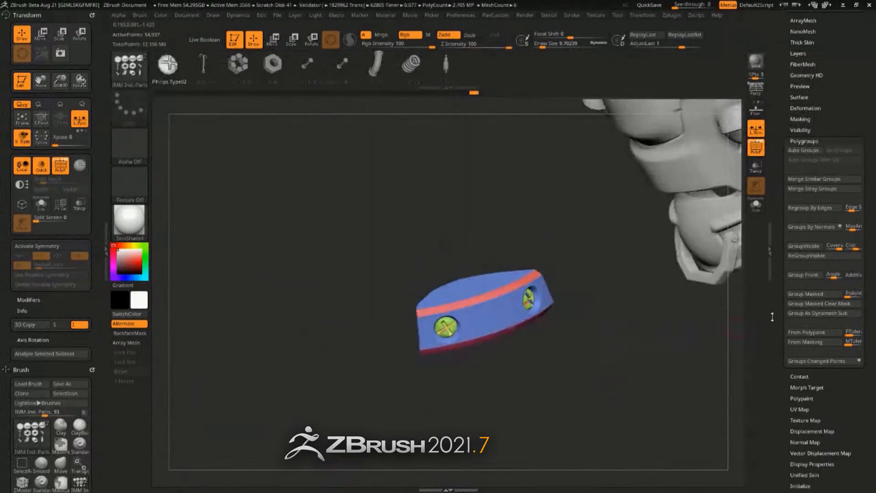
left_click(619, 361, "ctrl+shift")
mouse_move(619, 362)
left_mouse_down()
mouse_move(624, 368)
mouse_move(570, 364)
left_mouse_up()
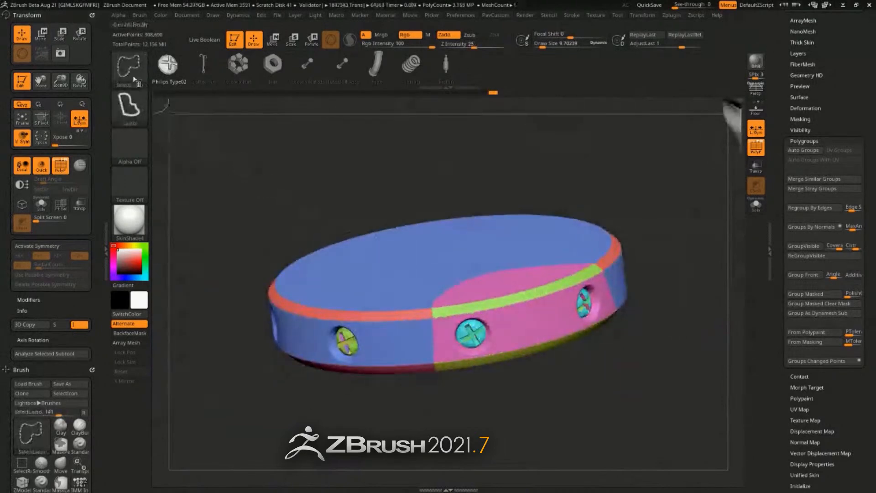
- Switch to SelectRect and isolate the two regrouped screws, and show the whole cylinder again
key("b")
left_click(217, 79, "ctrl+shift")
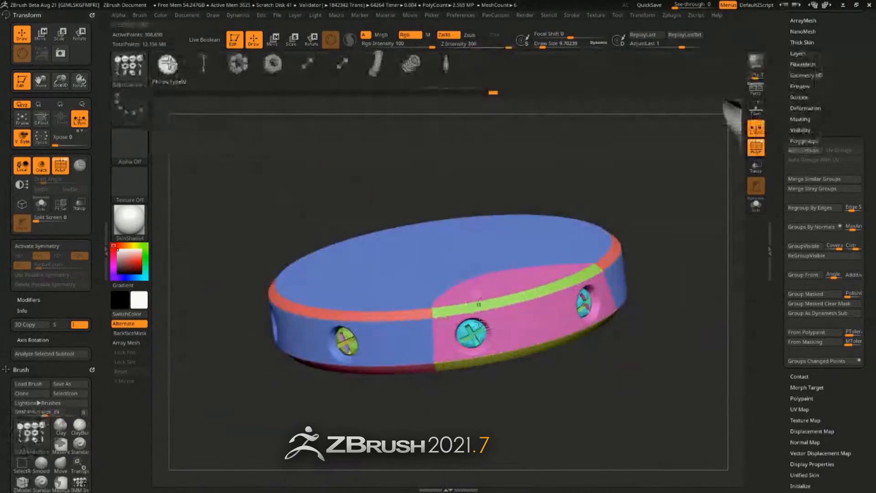
left_click(472, 330, "ctrl+shift")
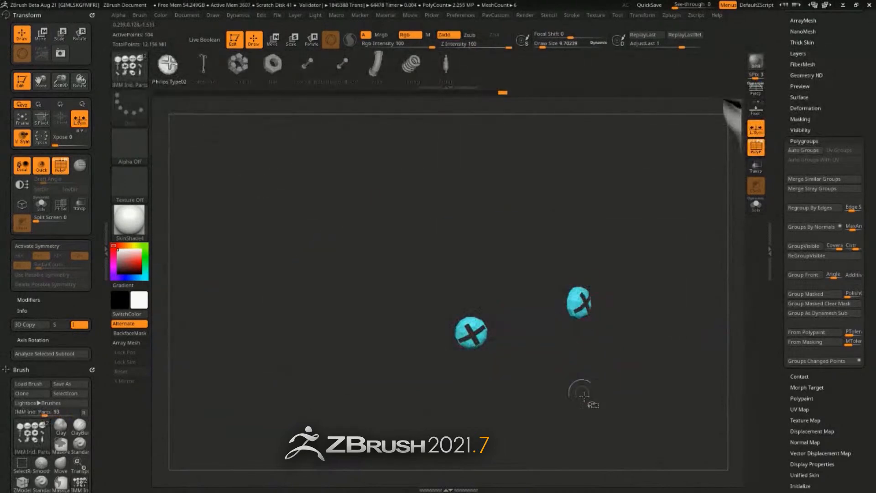
left_click(583, 395, "ctrl+shift")
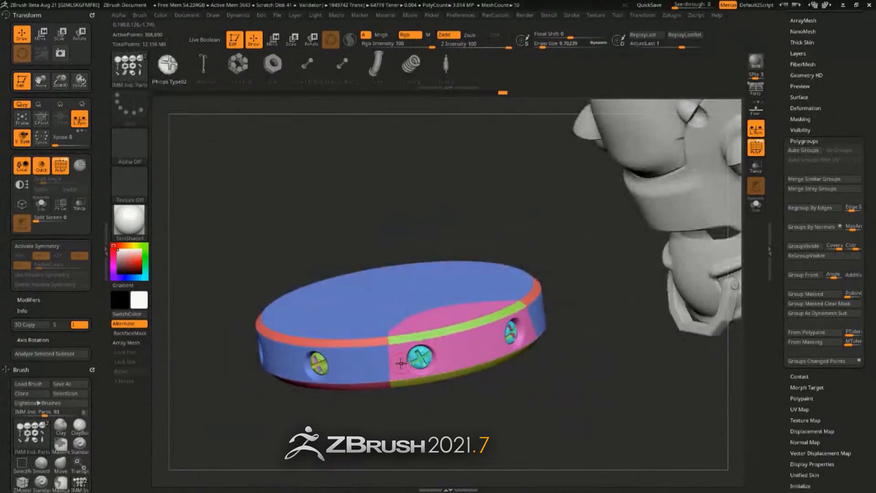
- Undo the regrouping of the two-screw section and bring back the full cylinder
left_click_drag(550, 444, 543, 434, "alt")
key("ctrl+z")
key("ctrl+z")
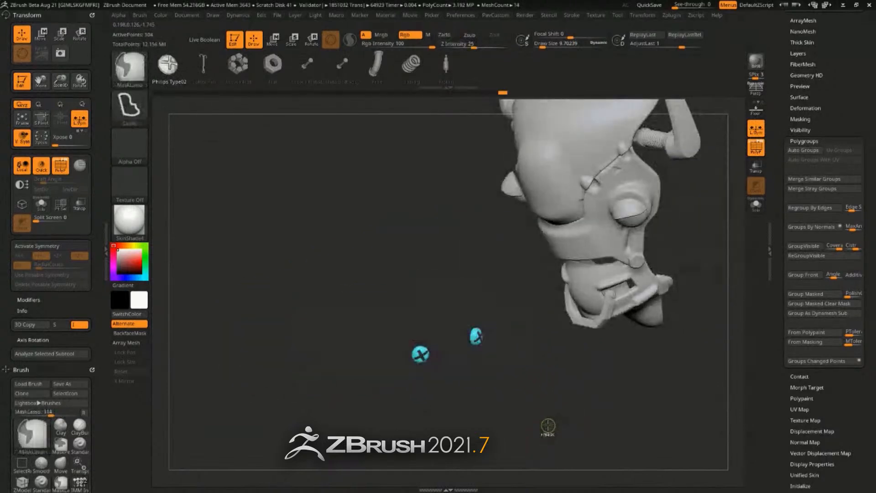
key("ctrl+z")
key("ctrl+z")
key("ctrl+z")
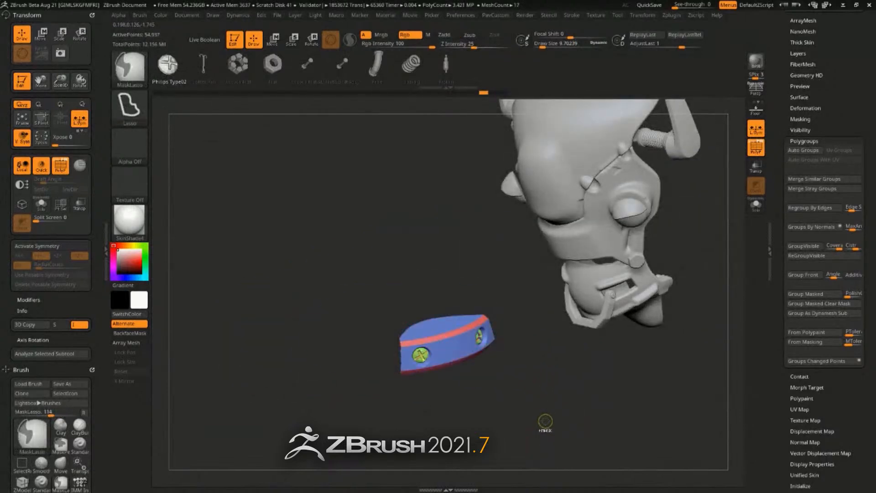
left_click_drag(514, 366, 491, 314)
mouse_move(530, 336)
left_mouse_down()
mouse_move(517, 391)
mouse_move(508, 378)
mouse_move(465, 390)
mouse_move(462, 339)
mouse_move(499, 382)
mouse_move(484, 387)
mouse_move(489, 383)
mouse_move(476, 413)
left_mouse_up()
- Choose the Standard brush
key("s")
key("b")
key("s")
key("t")
key("s")
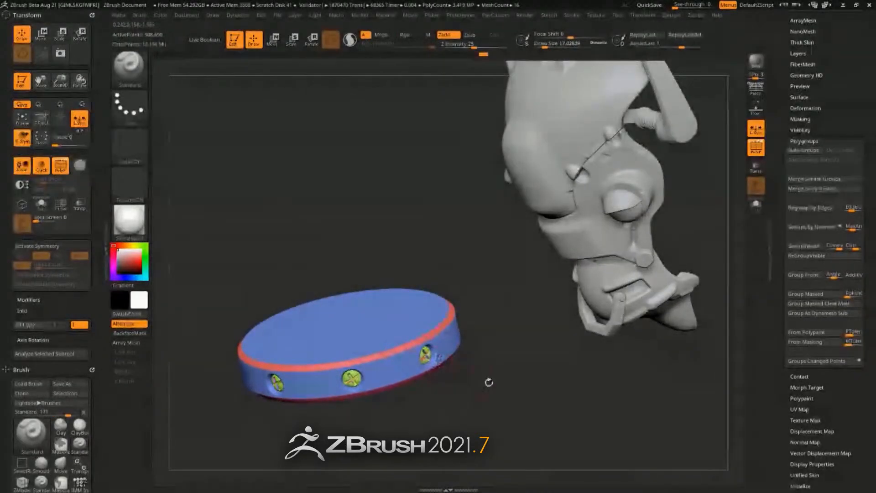
- Hide the cylinder body so only the eight screws remain visible, including their cross slots and back faces
left_click(426, 355, "ctrl+shift")
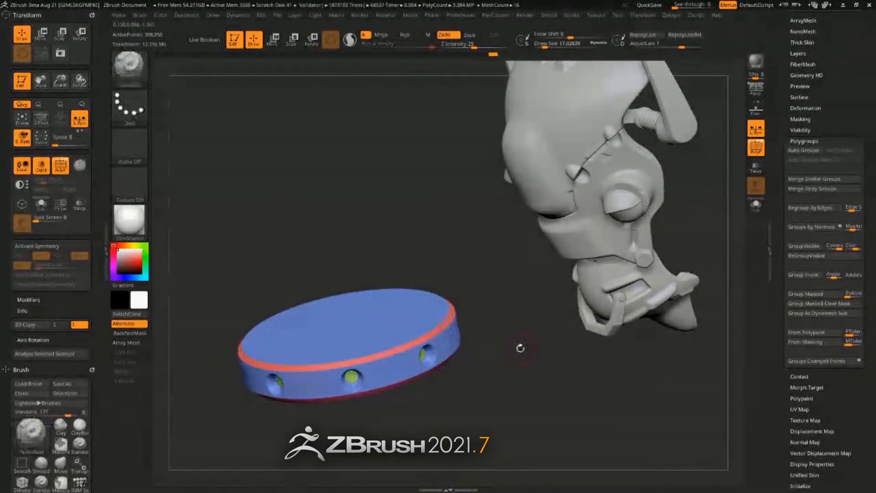
left_click(514, 349, "ctrl+shift")
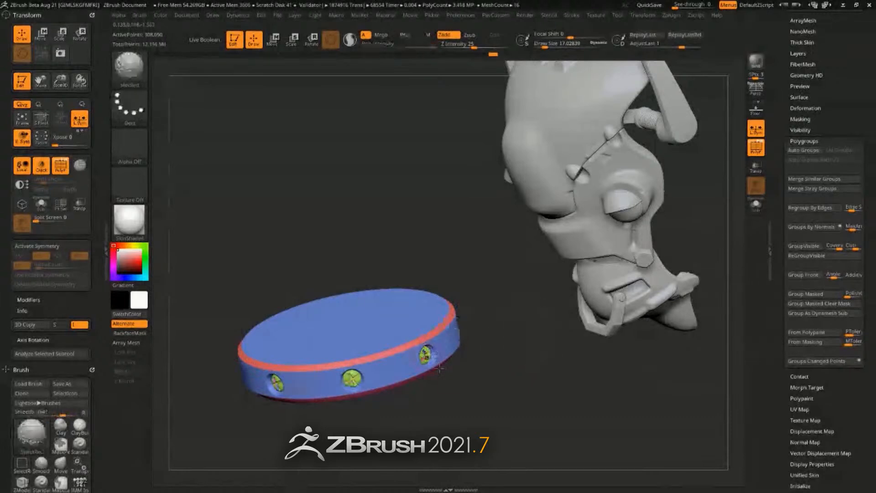
left_click_drag(514, 349, 496, 405, "alt")
left_click(421, 371, "ctrl+shift")
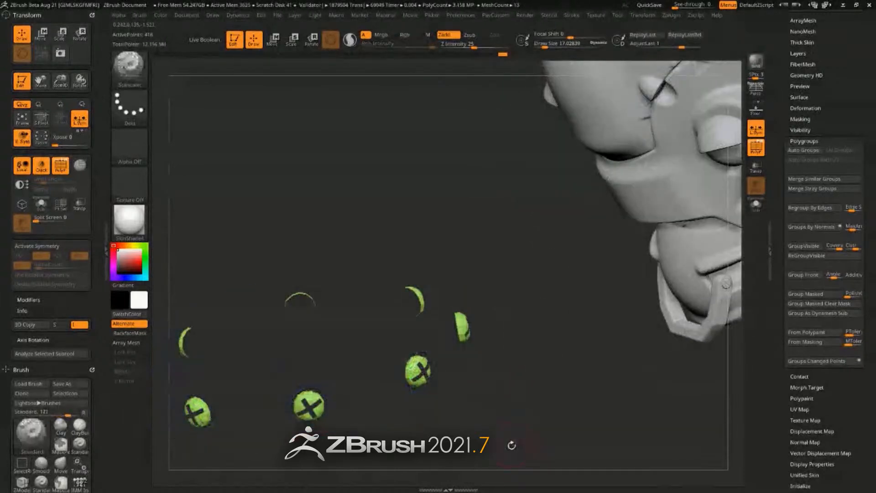
left_click_drag(477, 433, 516, 395)
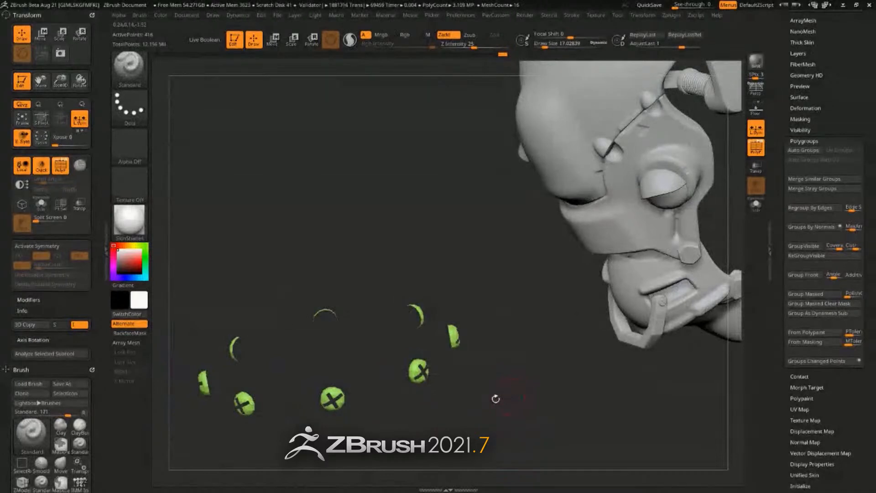
left_click(495, 399, "ctrl+shift")
left_click(340, 398, "ctrl+shift")
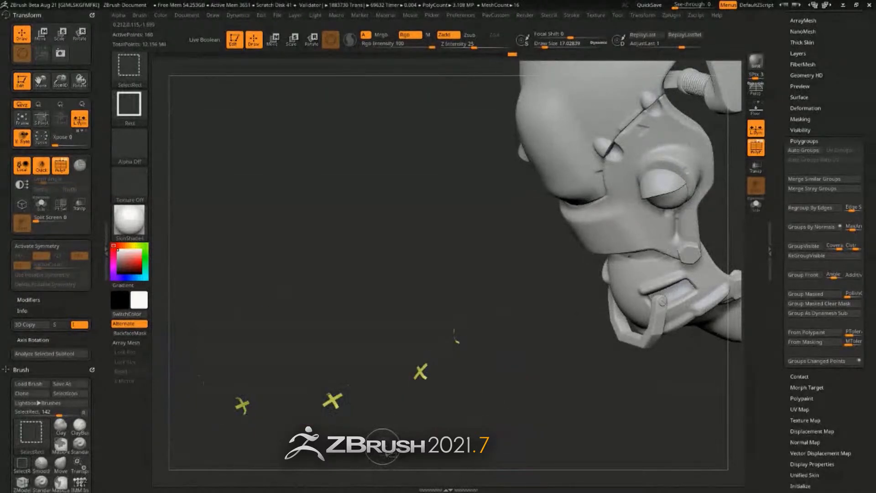
left_click(383, 452, "ctrl+shift")
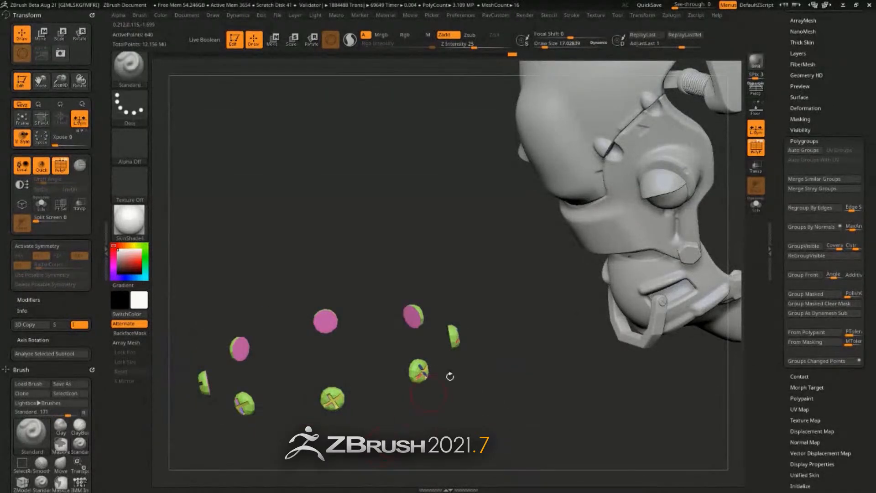
- Split the hidden cylinder body from the visible screws into its own subtool
key("space")
left_click_drag(774, 129, 780, 411)
left_click(800, 150)
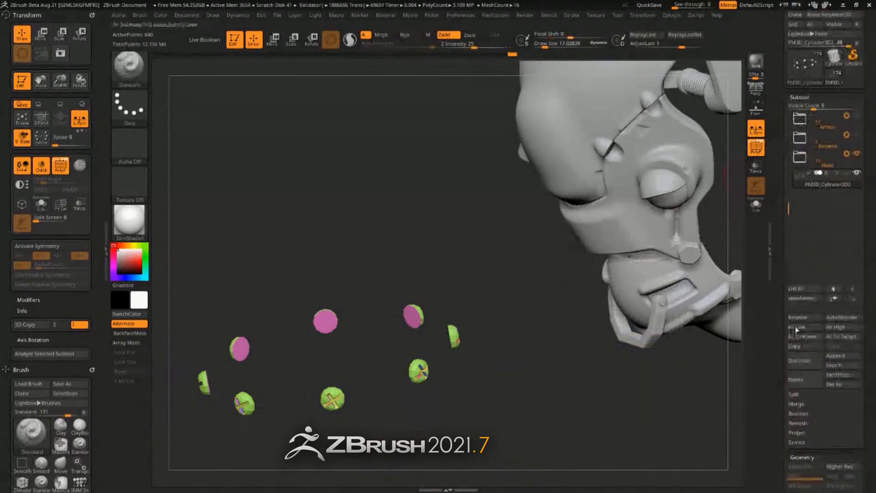
left_click(794, 394)
left_click(800, 403)
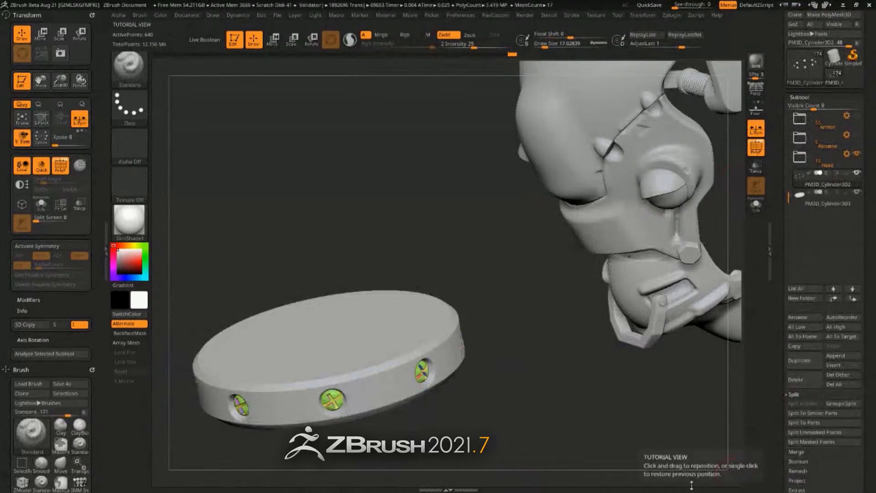
- Make the cylinder body the active subtool in place of the screws and bring the Stager settings into view
left_click_drag(570, 319, 703, 301)
scroll(779, 285, "down", 5)
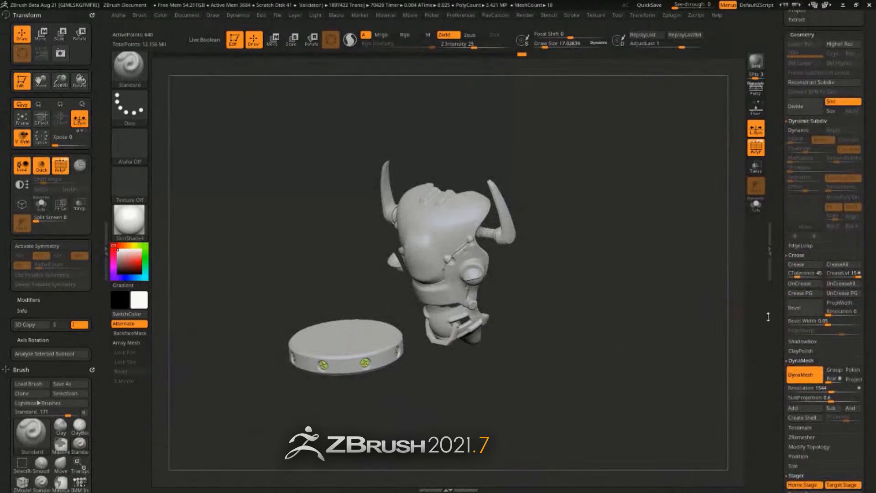
scroll(803, 338, "down", 5)
left_click_drag(648, 365, 618, 405)
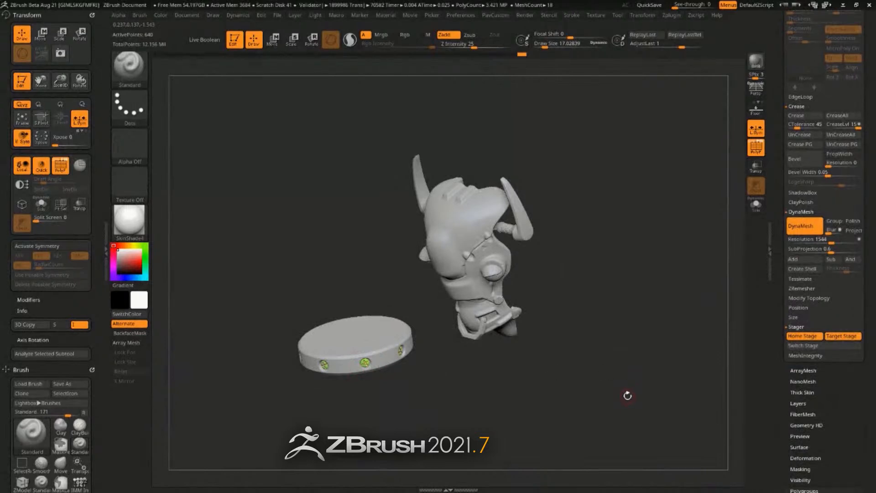
key("ctrl")
left_click(365, 349, "alt")
key("ctrl")
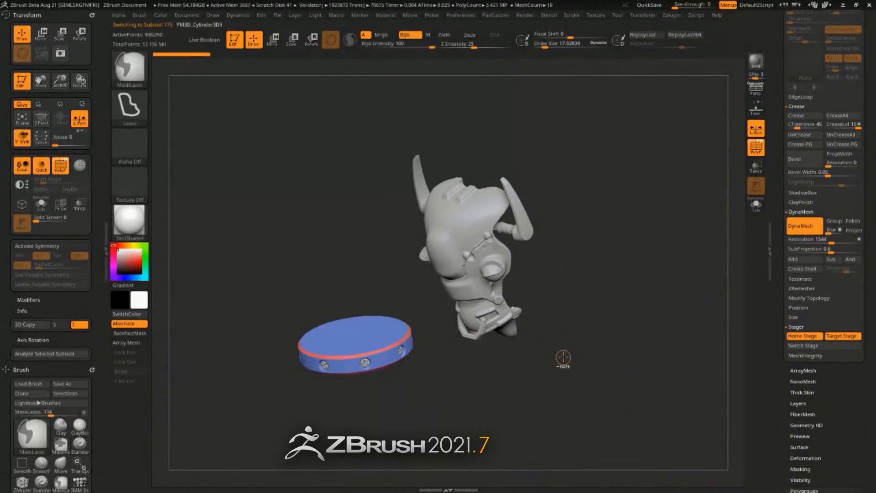
key("ctrl+shift+z")
key("ctrl+shift+z")
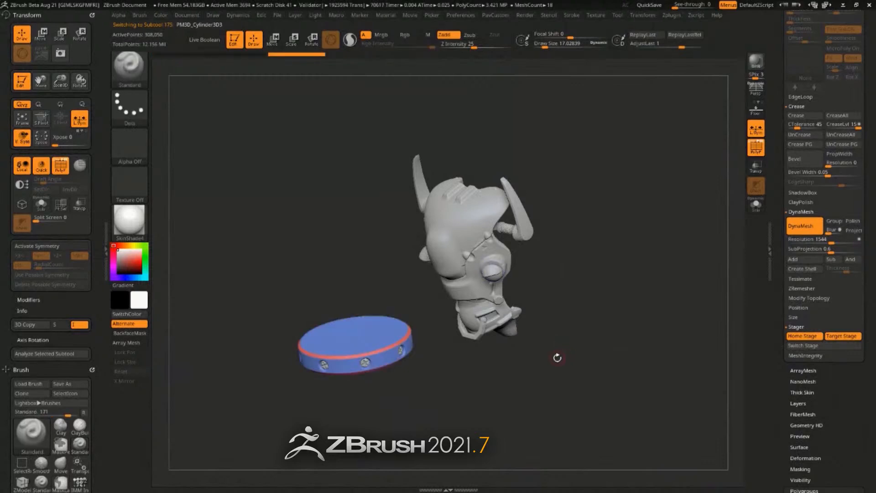
- Try the All To Target and All To Home stage commands and show the whole bison model with the cylinder
scroll(778, 223, "up", 3)
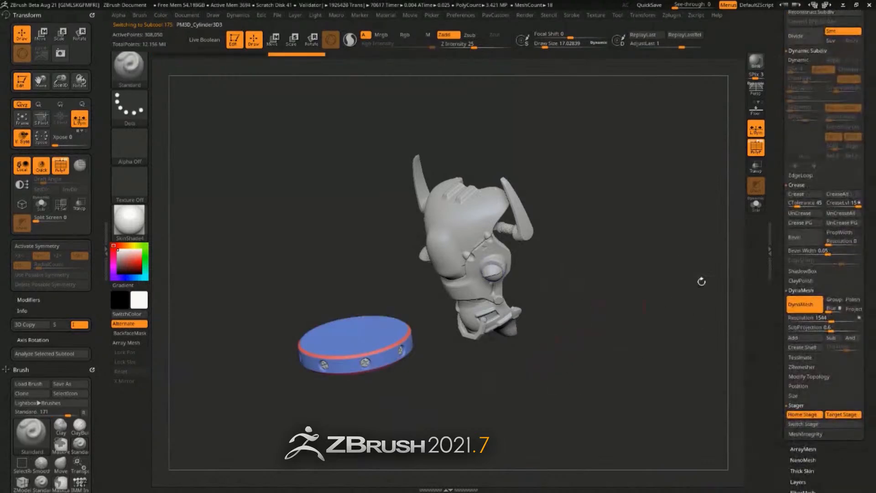
scroll(779, 222, "up", 10)
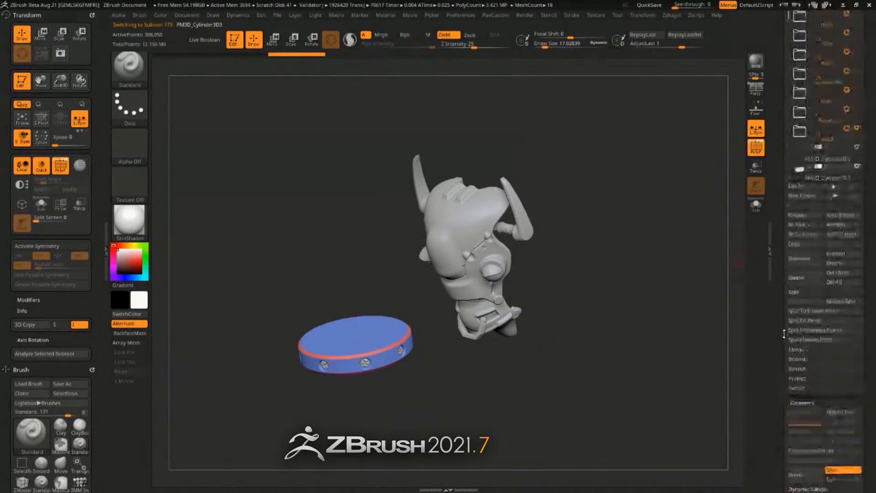
scroll(794, 330, "down", 1)
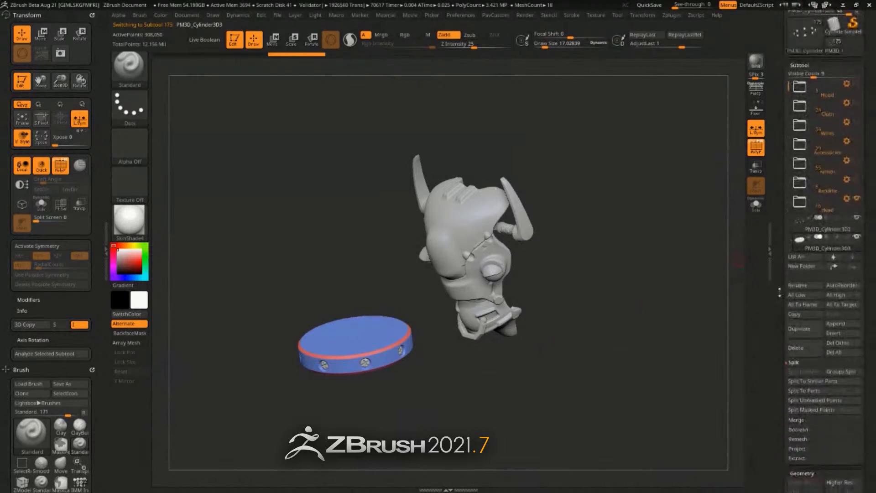
left_click(843, 295)
left_click(813, 296)
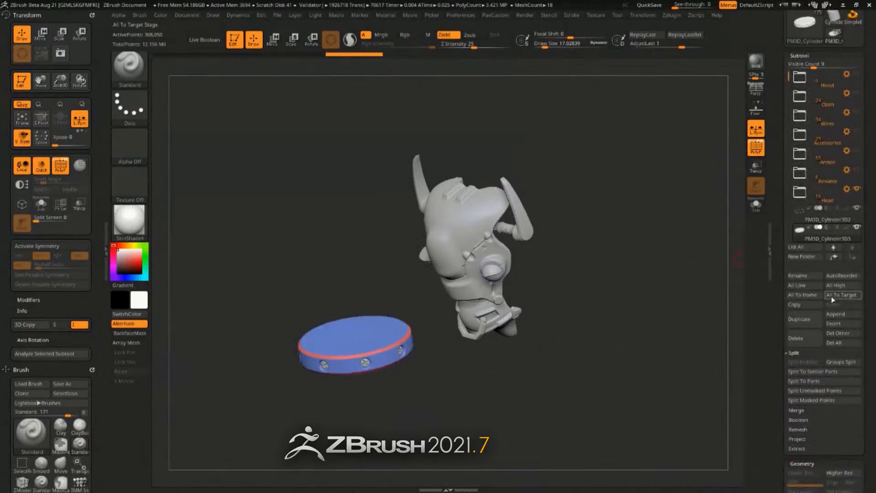
left_click(815, 297)
left_click(830, 295)
left_click(815, 296)
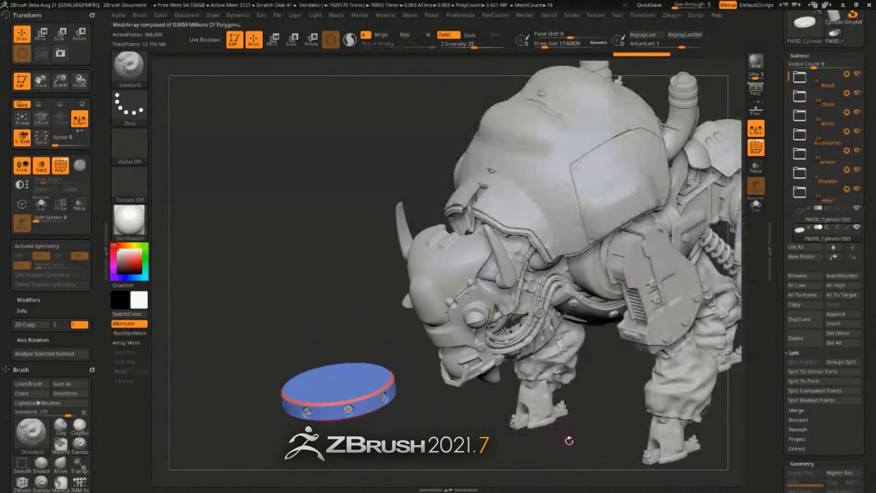
right_click_drag(570, 440, 555, 411, "ctrl")
right_click_drag(665, 427, 651, 391, "alt")
right_click_drag(650, 391, 648, 374)
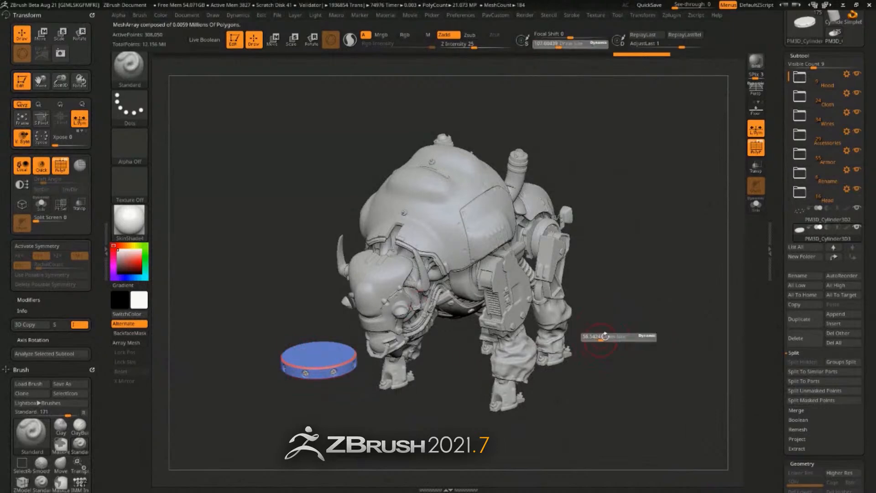
- Select the small bolts on the bison's front leg and store their current placement as the Home Stage
left_click(532, 299, "alt")
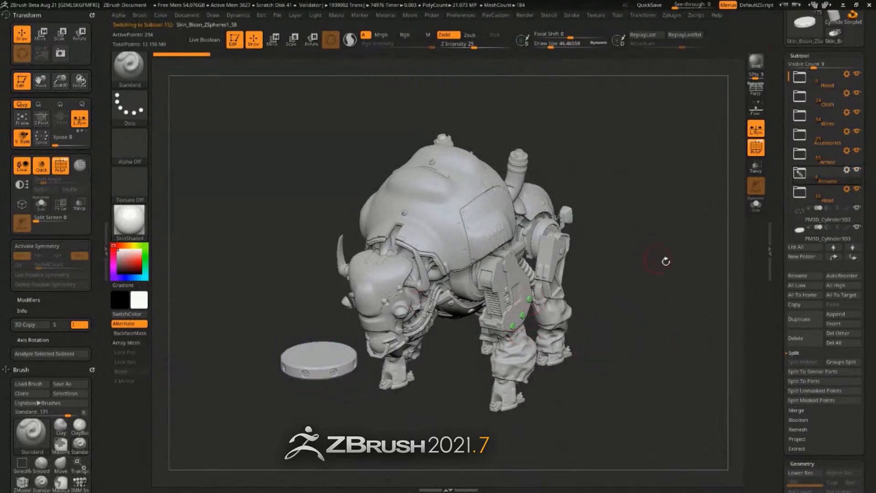
mouse_move(666, 262)
left_mouse_down()
mouse_move(641, 285)
mouse_move(671, 261)
left_mouse_up()
key("w")
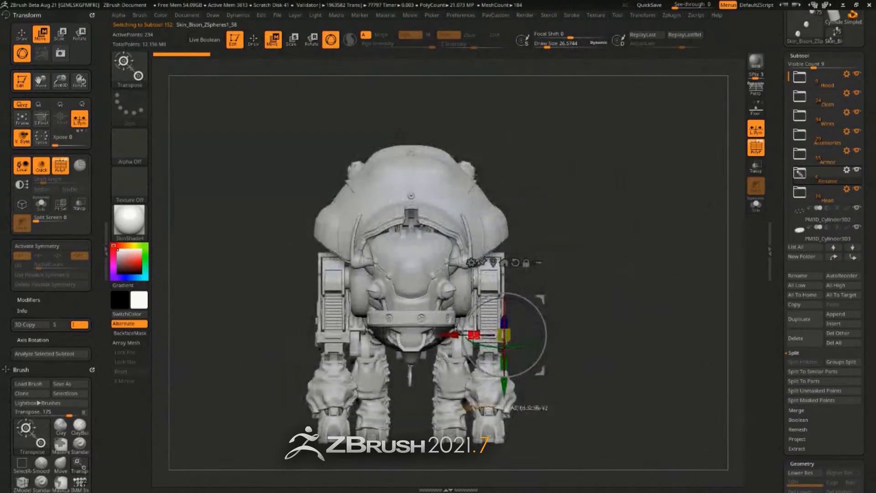
left_click_drag(609, 274, 584, 297)
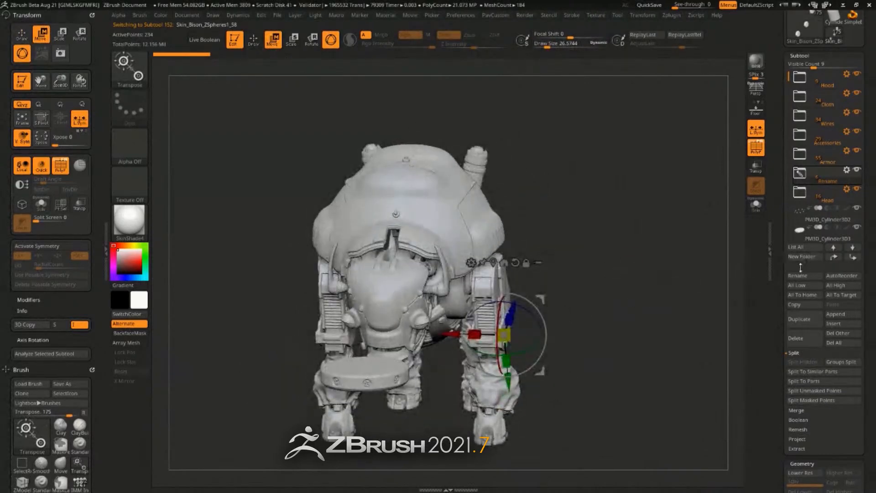
scroll(801, 269, "down", 15)
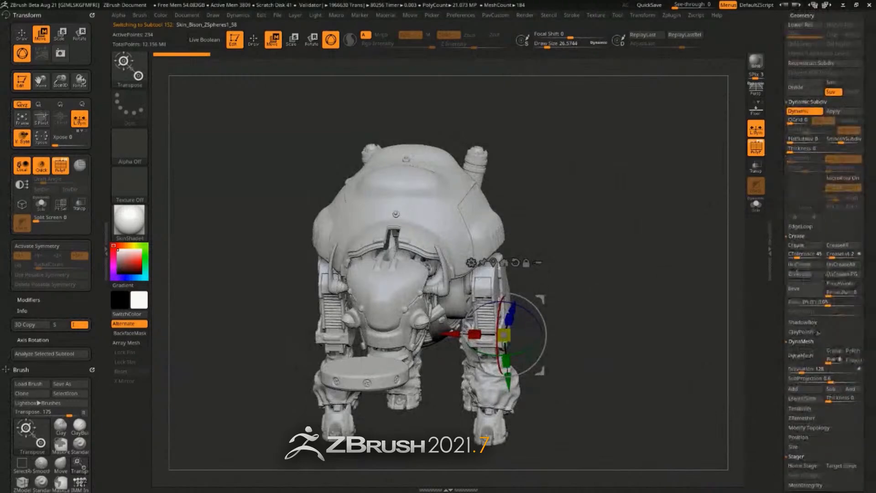
scroll(818, 332, "down", 6)
left_click(802, 309)
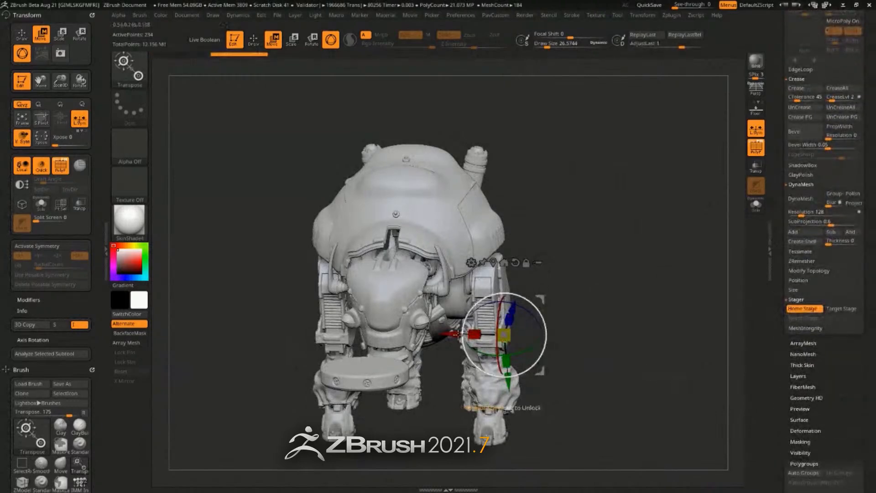
- Move the leg bolts well clear of the bison, enlarged, and store this as their Target Stage before switching them back
left_click_drag(504, 335, 603, 340, "alt")
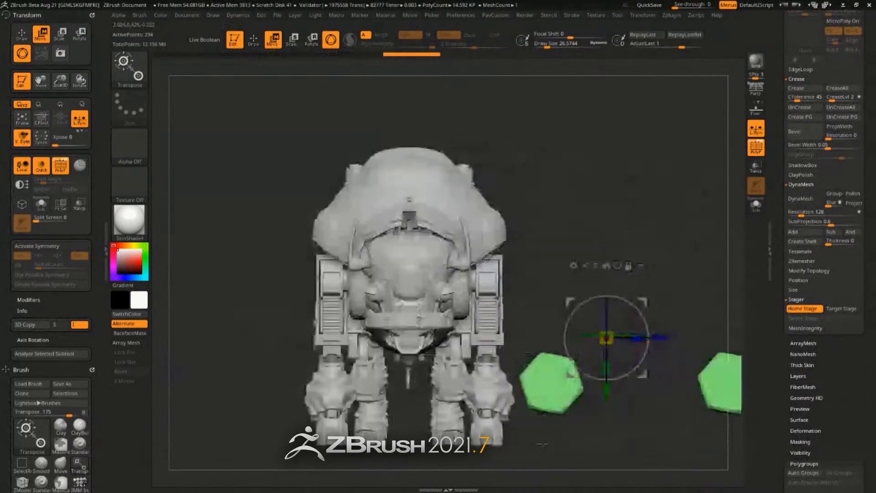
key("q")
mouse_move(698, 240)
left_mouse_down()
mouse_move(591, 280)
mouse_move(497, 371)
left_mouse_up()
mouse_move(648, 255)
left_mouse_down()
mouse_move(638, 262)
mouse_move(648, 262)
left_mouse_up()
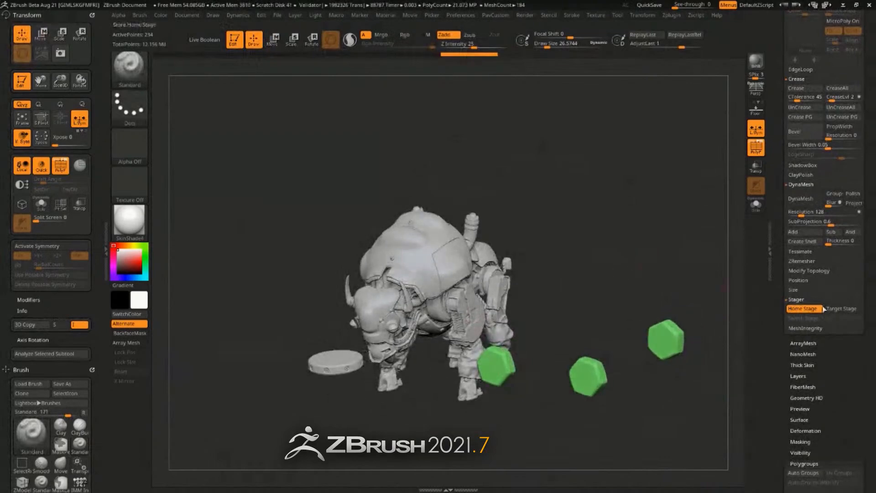
left_click(841, 309)
key("ctrl")
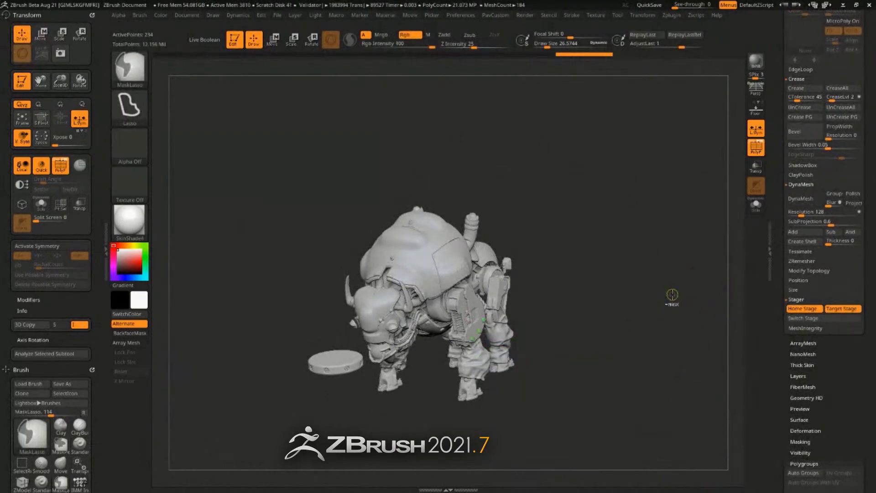
- Select the wrinkled cloth on the front leg, move it out beside the bison and enlarge it strongly
left_click(479, 367, "alt")
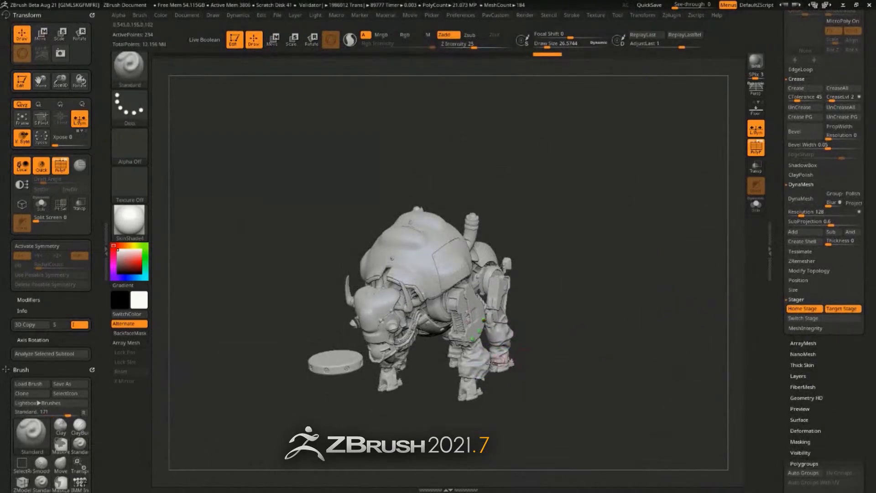
mouse_move(612, 313)
left_mouse_down()
mouse_move(605, 301)
mouse_move(617, 316)
mouse_move(555, 323)
mouse_move(591, 316)
mouse_move(454, 381)
mouse_move(549, 353)
left_mouse_up()
key("w")
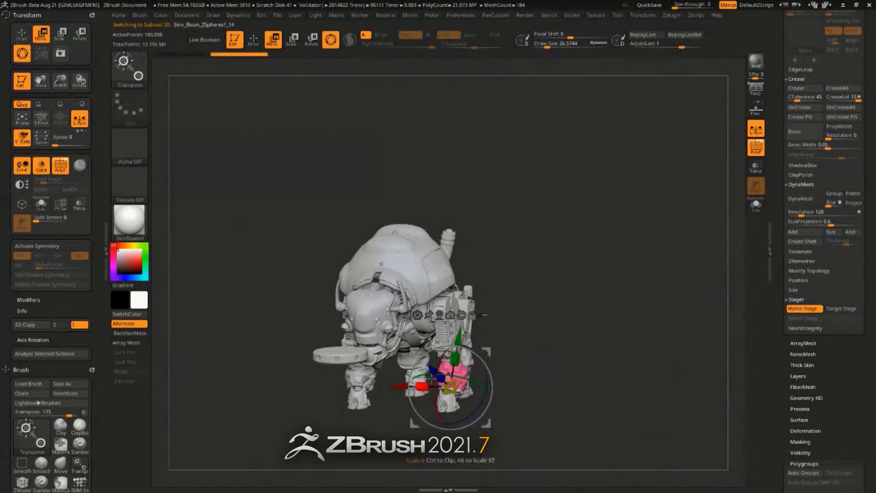
left_click(439, 315)
left_click_drag(403, 372, 544, 379)
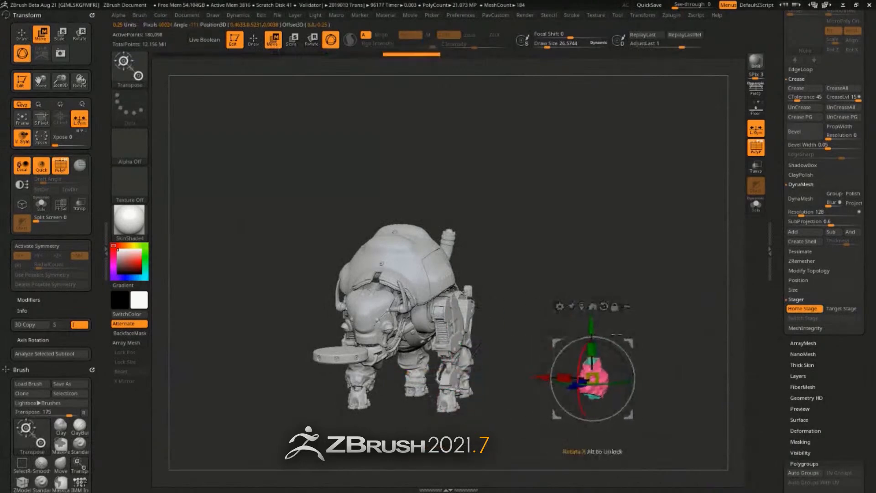
left_click_drag(653, 315, 660, 388)
left_click_drag(623, 349, 622, 410, "shift")
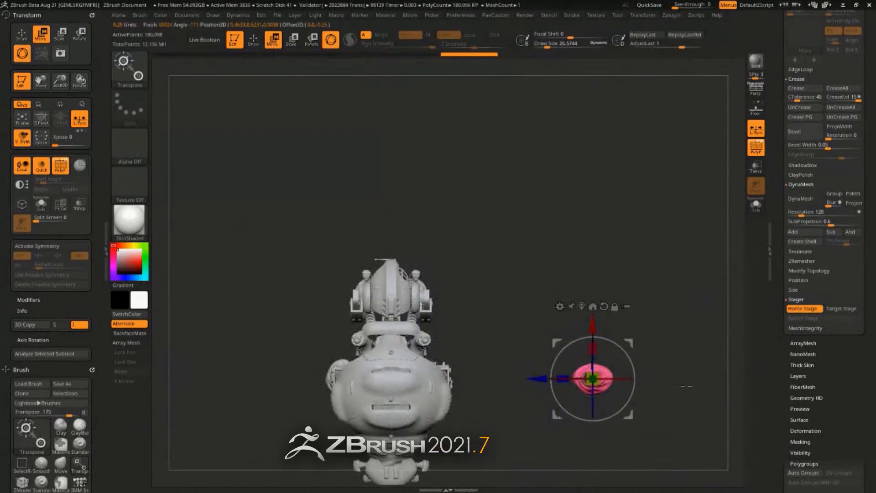
left_click_drag(685, 385, 676, 315)
mouse_move(593, 379)
left_mouse_down()
mouse_move(684, 303)
mouse_move(662, 292)
mouse_move(685, 285)
mouse_move(679, 297)
left_mouse_up()
key("q")
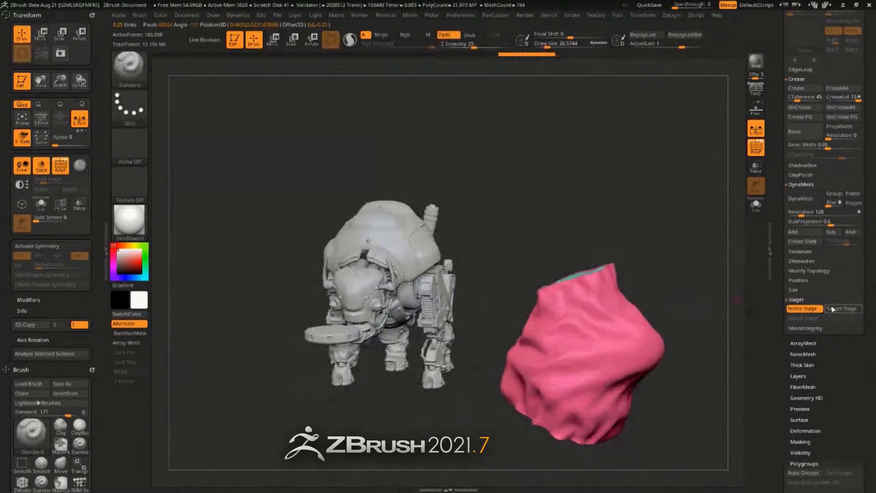
- Store the cloth's enlarged placement as its Target Stage and switch between stages, ending with the cloth on the leg
left_click(832, 309)
key("ctrl")
key("ctrl+z")
key("ctrl+shift+z")
key("ctrl+z")
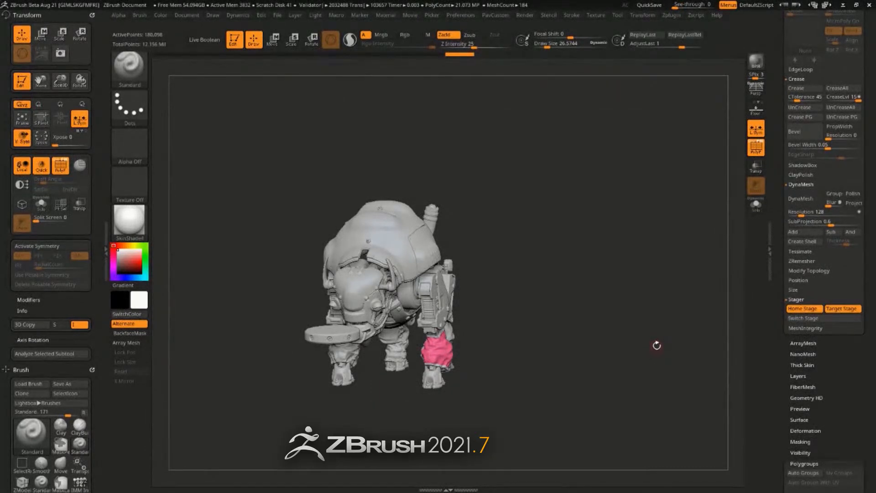
- Make the cylinder body the active subtool again and turn off the polygroup colour display
left_click_drag(646, 338, 624, 307)
right_click_drag(624, 307, 631, 318, "ctrl")
key("s")
mouse_move(627, 316)
left_mouse_down()
mouse_move(618, 315)
mouse_move(675, 256)
mouse_move(703, 285)
left_mouse_up()
left_click(327, 397, "alt")
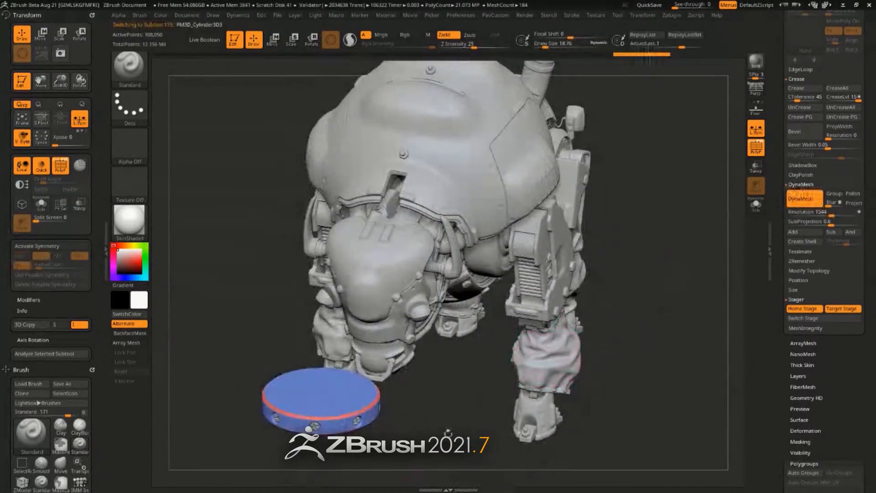
left_click_drag(448, 432, 519, 398, "alt")
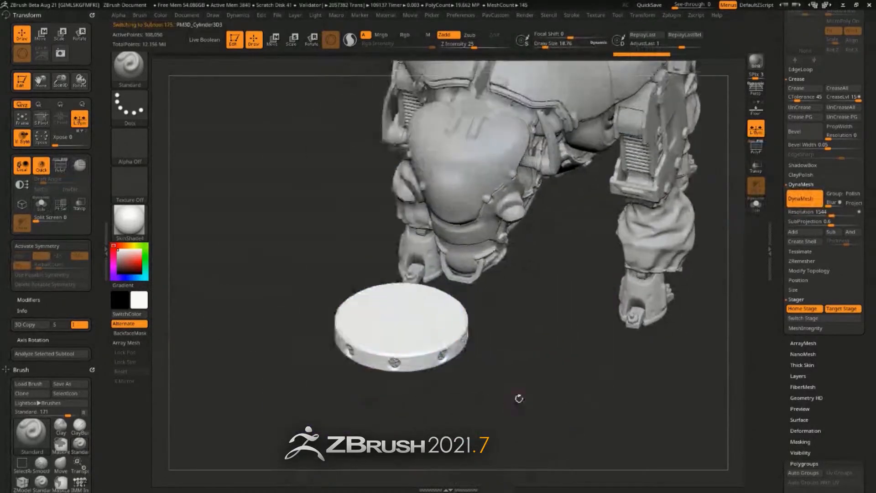
- Choose a bright yellow, turn on Rgb and turn off Zadd for the Standard brush, and fill the cylinder with the colour
left_click(133, 246)
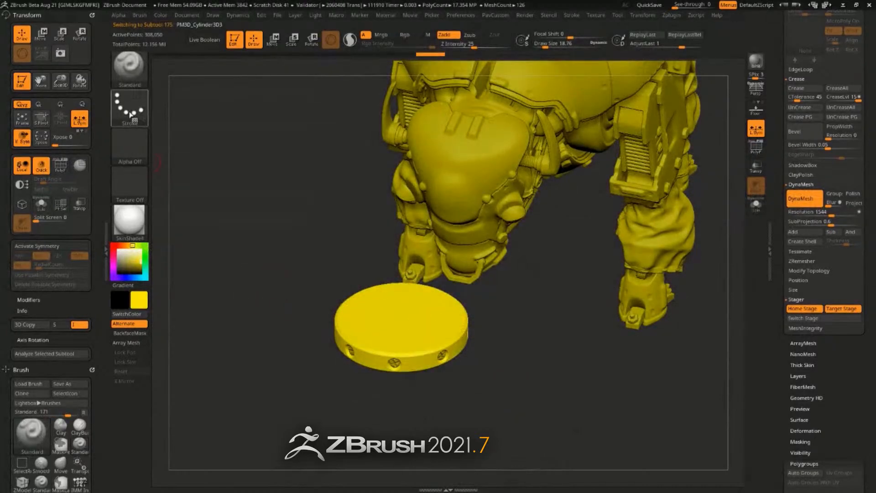
left_click(388, 35)
left_click(406, 36)
left_click(449, 36)
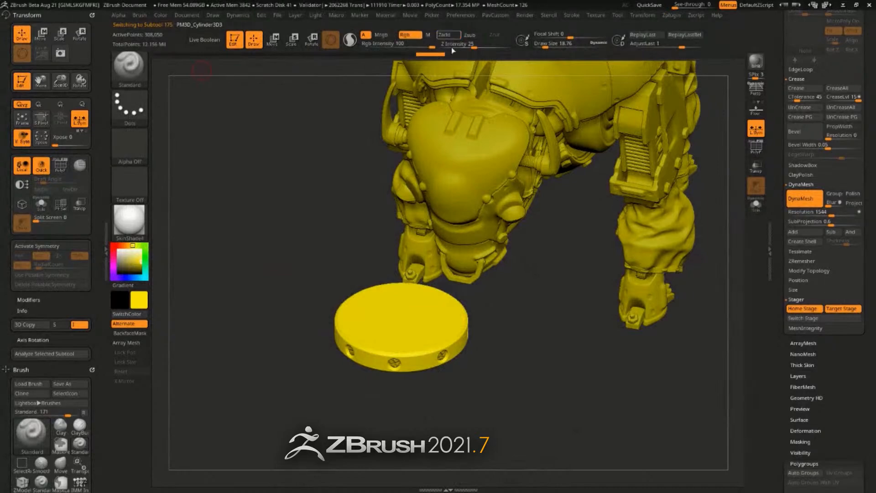
left_click_drag(437, 276, 418, 339)
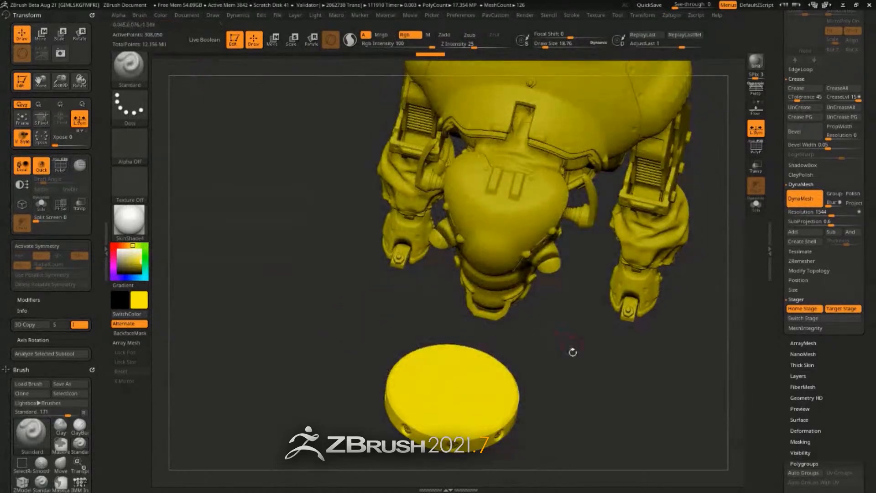
left_click_drag(573, 352, 539, 315)
- Paint a black smiley face with two eyes and a curved mouth on the cylinder's flat face, and reset the colour to white
left_click_drag(114, 259, 118, 274)
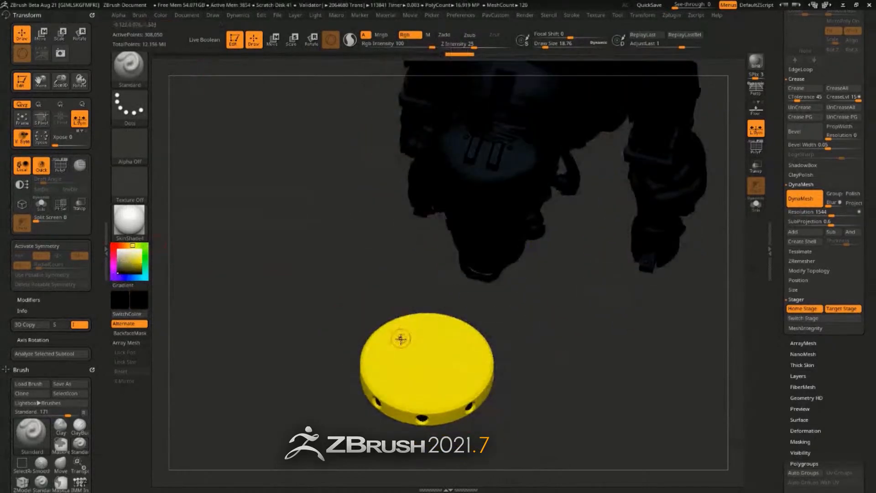
left_click(462, 355)
key("ctrl+z")
left_click(459, 354)
left_click_drag(413, 369, 452, 384)
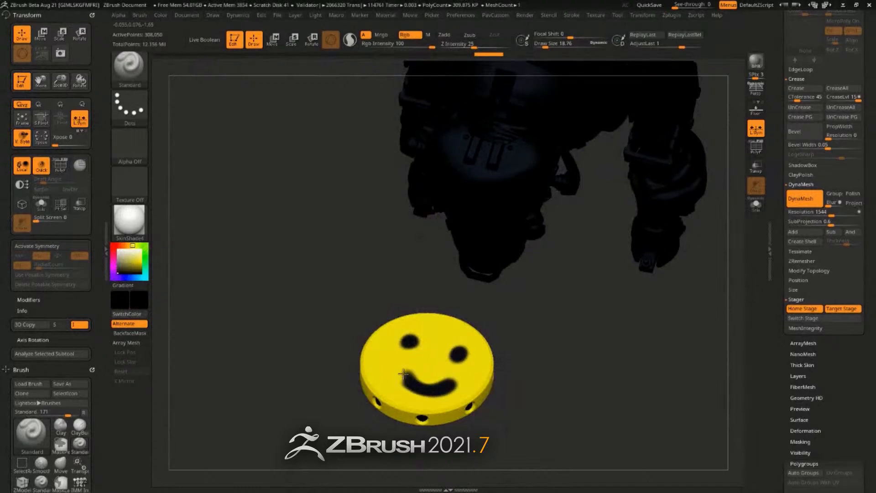
left_click(404, 377)
mouse_move(450, 299)
left_mouse_down()
mouse_move(419, 237)
mouse_move(286, 317)
left_mouse_up()
left_click_drag(122, 258, 118, 250)
- Switch the painted cylinder to its Target Stage around the eye and return it to its Home Stage
key("ctrl+shift+s")
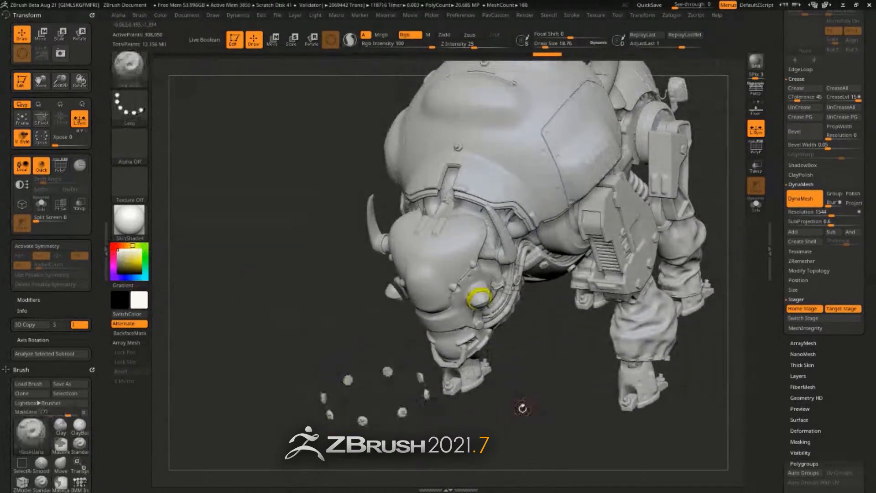
mouse_move(522, 407)
left_mouse_down()
mouse_move(515, 400)
mouse_move(530, 445)
left_mouse_up()
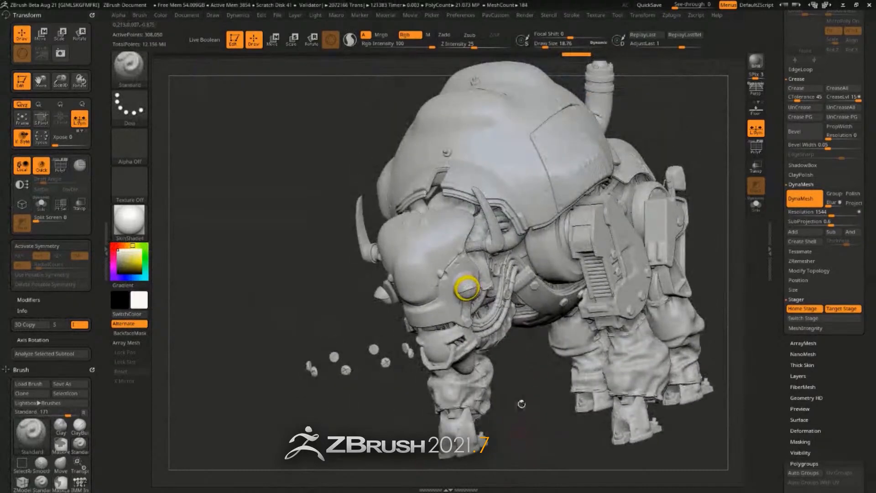
left_click_drag(525, 409, 518, 385, "alt")
key("ctrl+z")
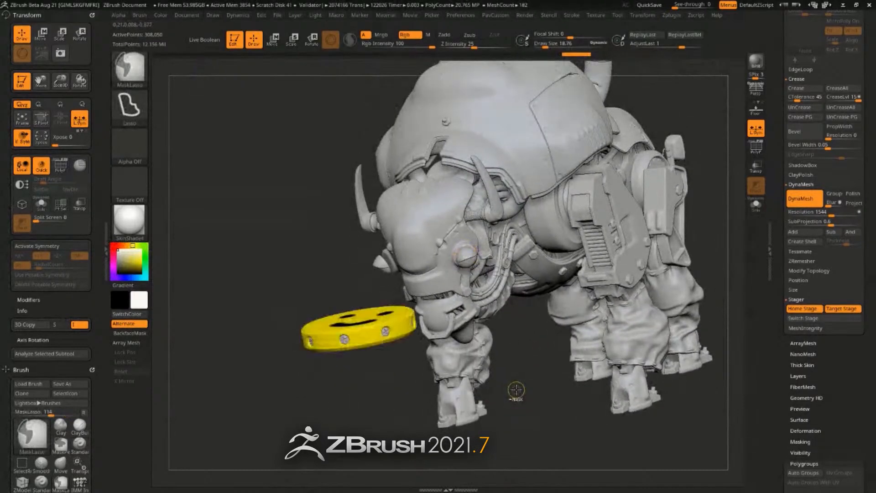
left_click_drag(517, 390, 472, 368)
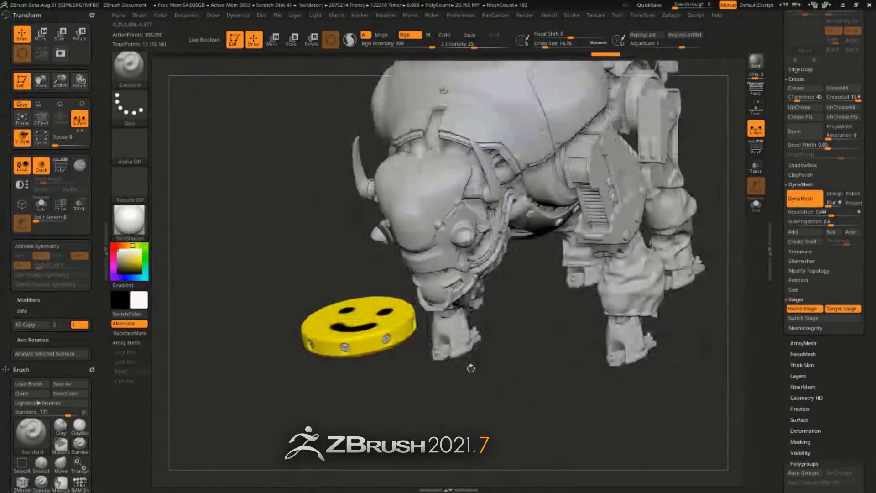
- Return the painted cylinder to its Target Stage position around the creature's eye
key("ctrl+z")
mouse_move(474, 403)
left_mouse_down()
mouse_move(516, 382)
mouse_move(501, 387)
mouse_move(537, 409)
mouse_move(526, 417)
mouse_move(543, 418)
left_mouse_up()
key("s")
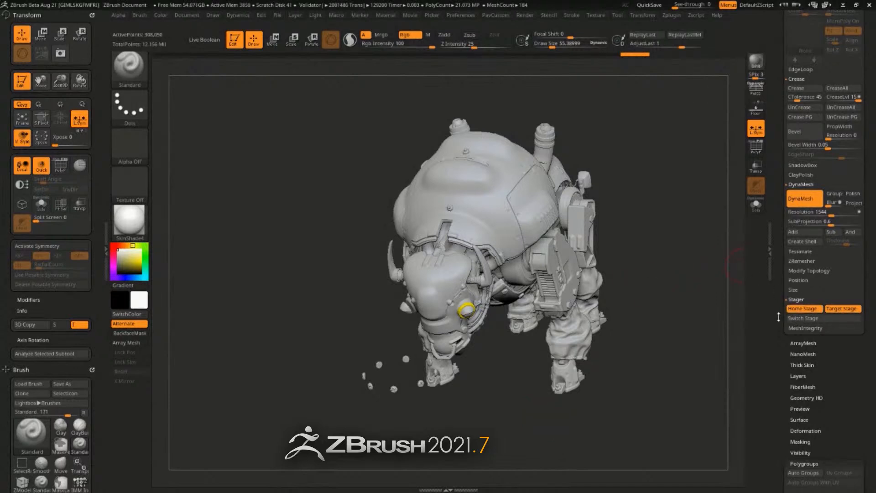
left_click_drag(777, 287, 745, 419)
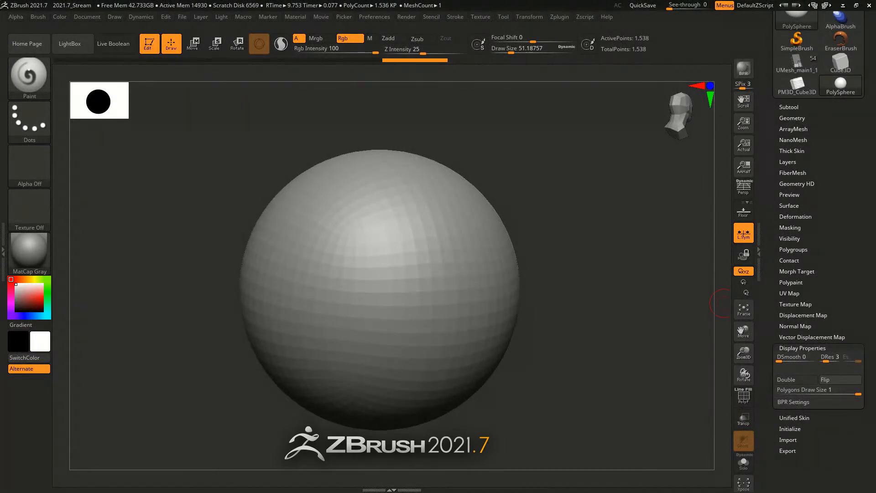
- Toggle Dynamic Subdiv on and off repeatedly on the sphere to compare its faceted and smoothed display, leaving it on
left_click_drag(565, 231, 587, 248)
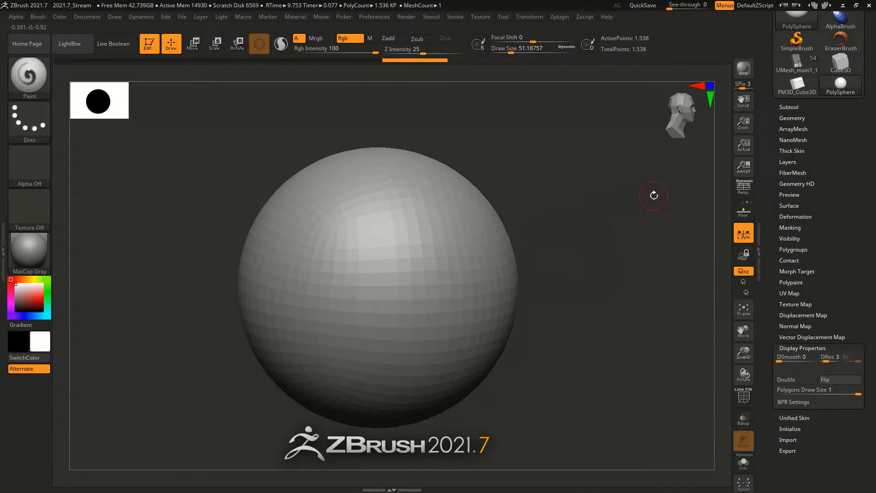
left_click(429, 163)
left_click(798, 118, "shift")
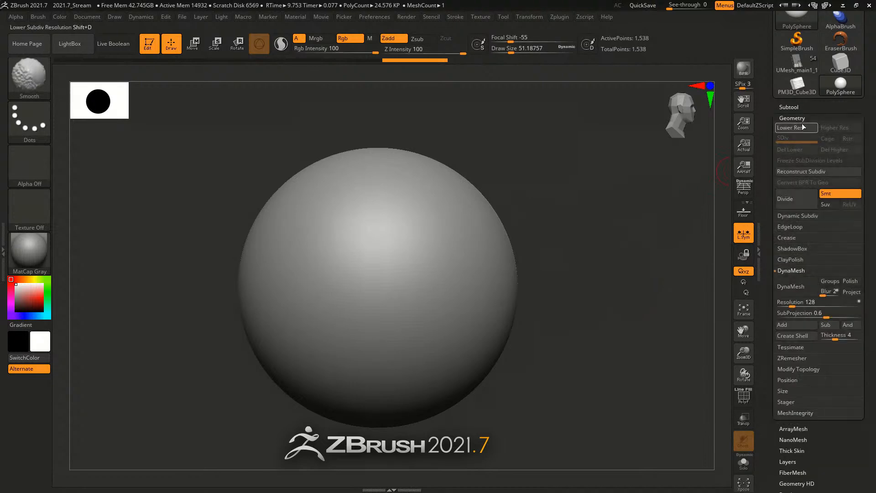
left_click(798, 216)
left_click(797, 227)
left_click(797, 227)
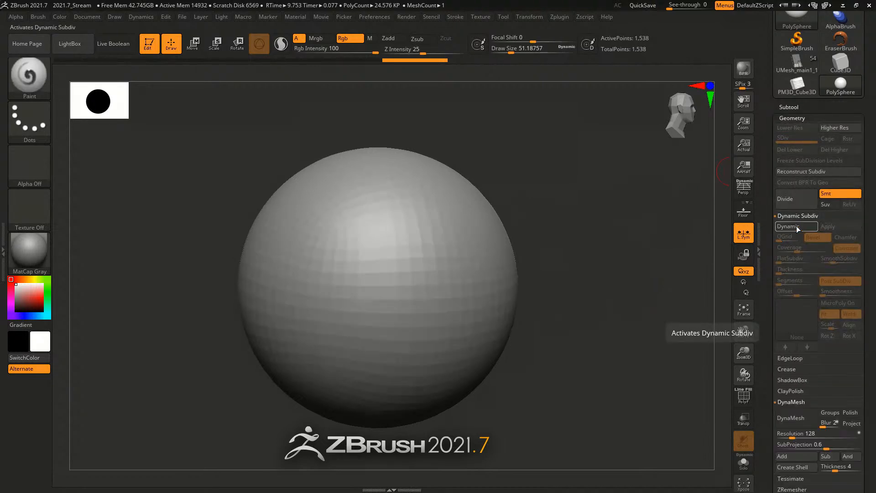
left_click(797, 227)
left_click(803, 227)
left_click(803, 227)
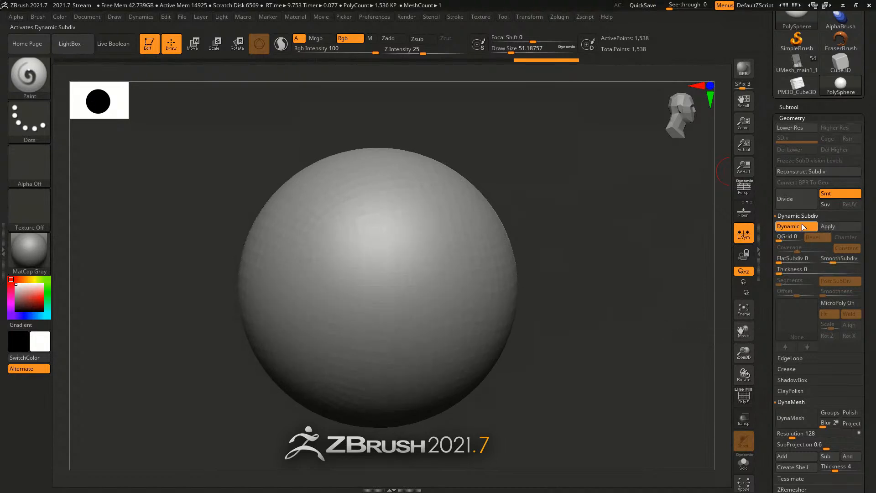
left_click(804, 227)
left_click(805, 227)
left_click(806, 227)
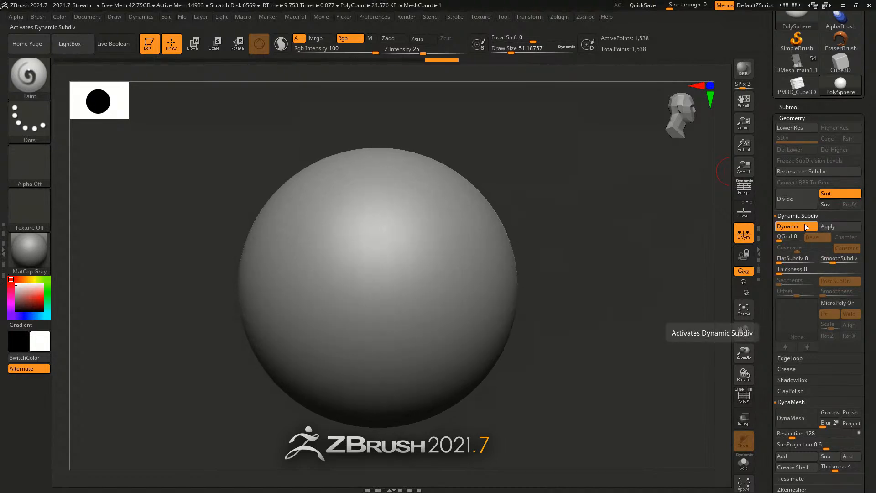
- Set the sphere's SmoothSubdiv to 3, turn Dynamic Subdiv off and collapse the Geometry settings
left_click(839, 259)
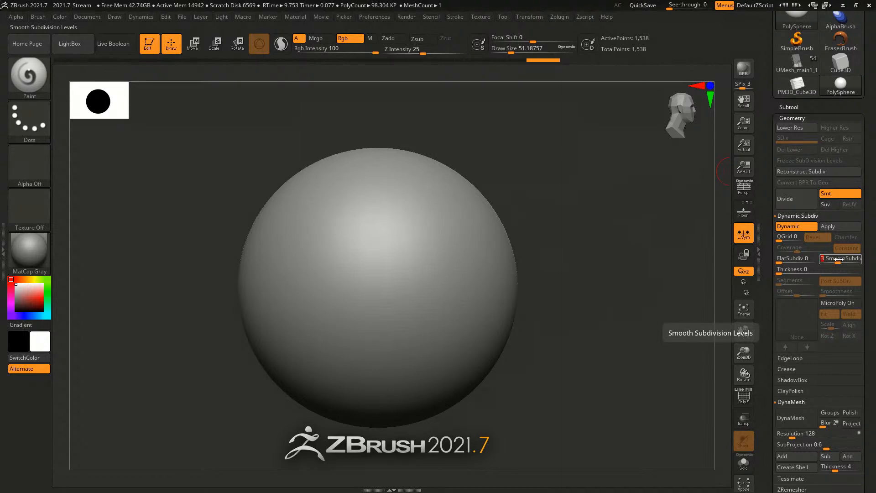
left_click(805, 226)
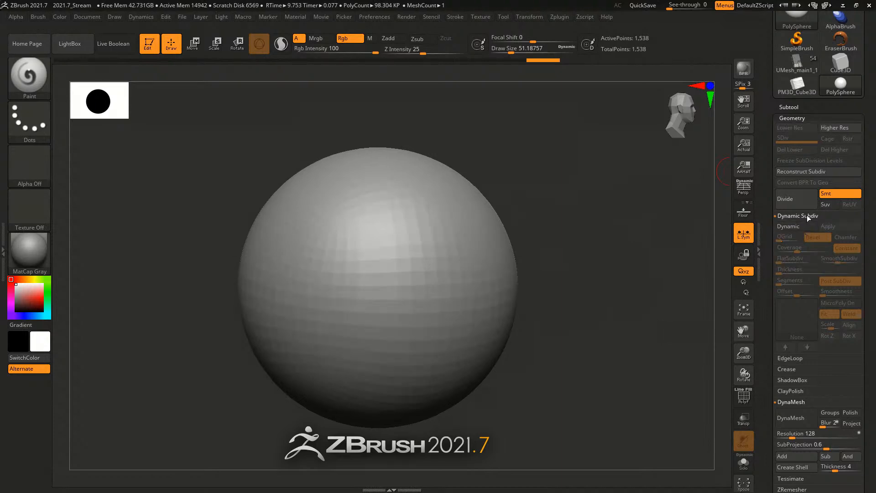
left_click(798, 119)
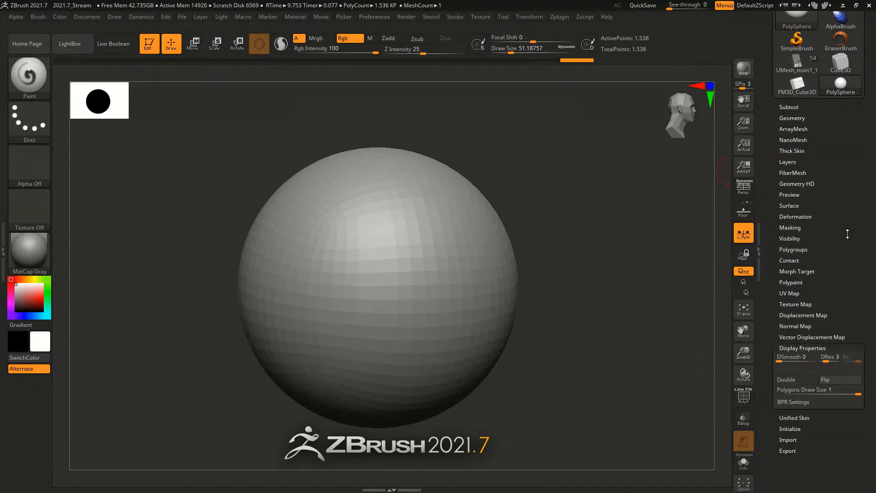
- Turn off Quick 3D Edit for the sphere and set its DSmooth to 1
left_click(532, 18)
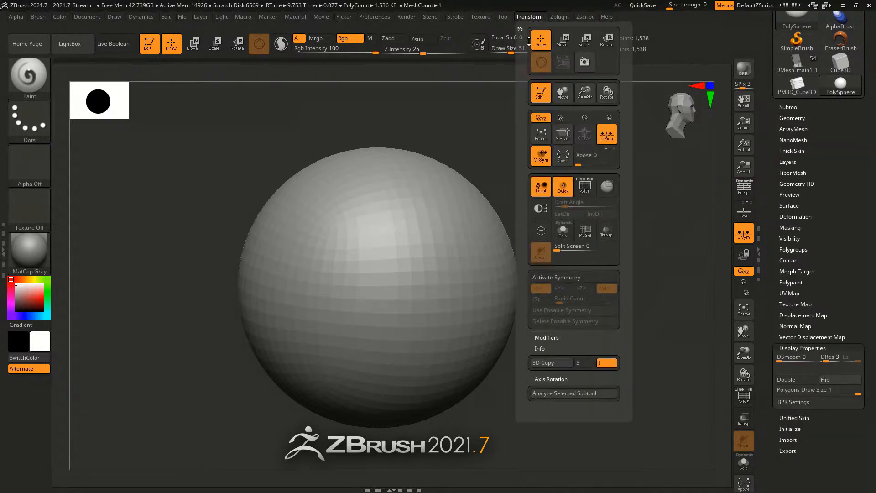
left_click(562, 194)
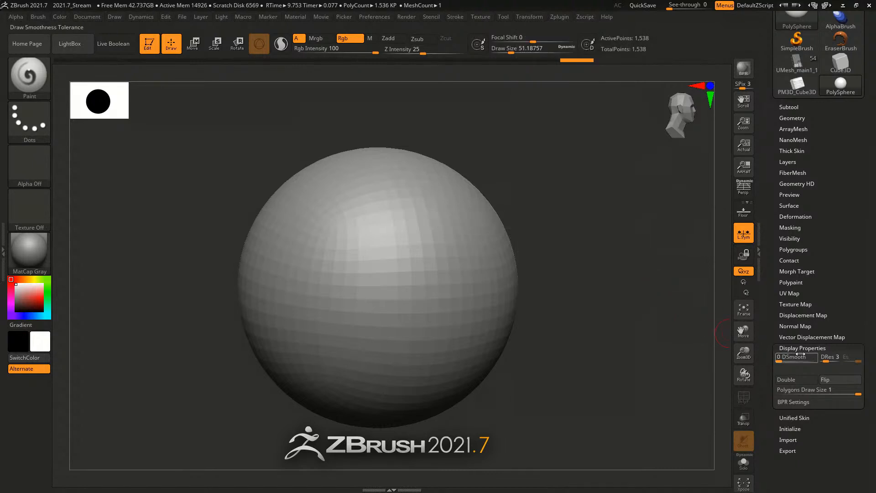
left_click_drag(791, 360, 813, 362)
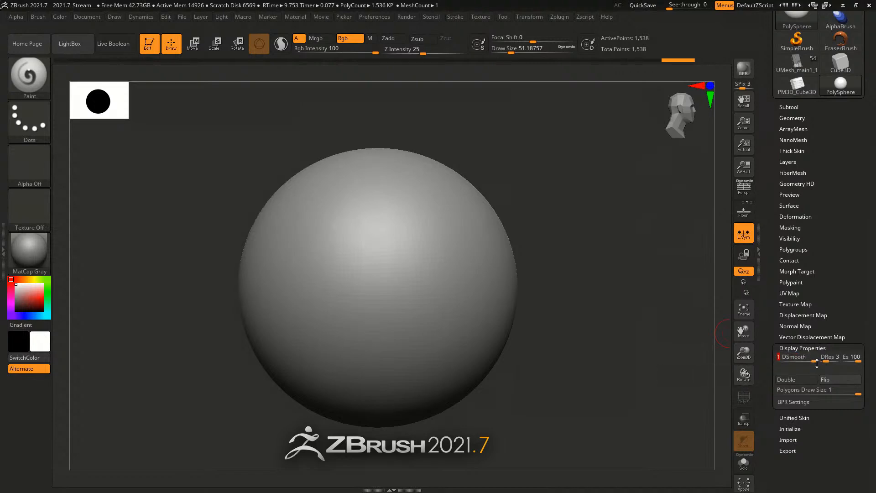
- Set the sphere's DSmooth back to 0 and turn Quick 3D Edit on again
left_click_drag(814, 361, 763, 360)
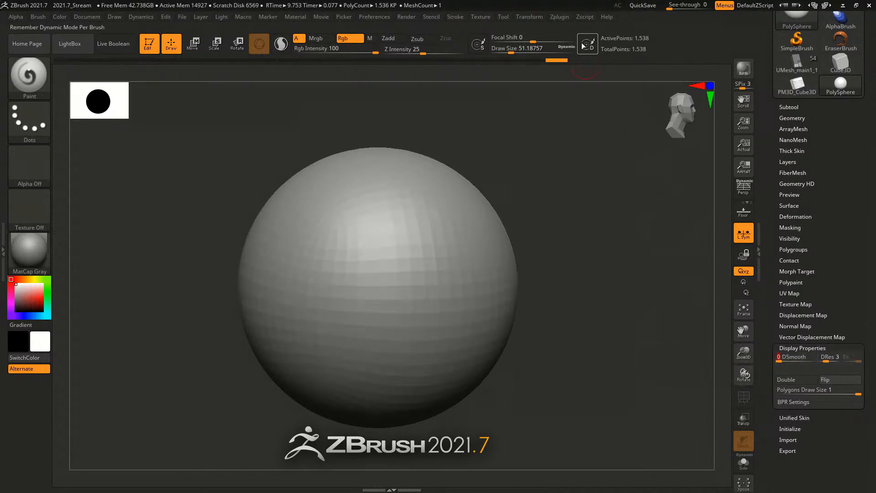
left_click(553, 17)
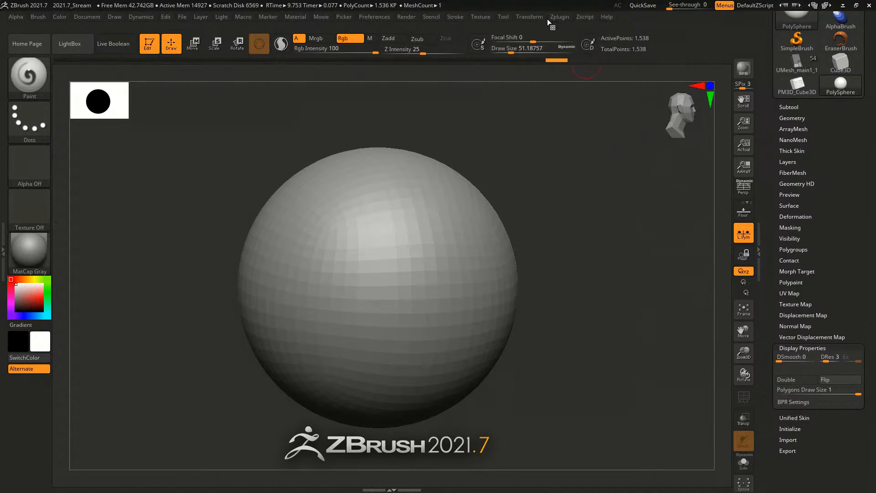
left_click(529, 17)
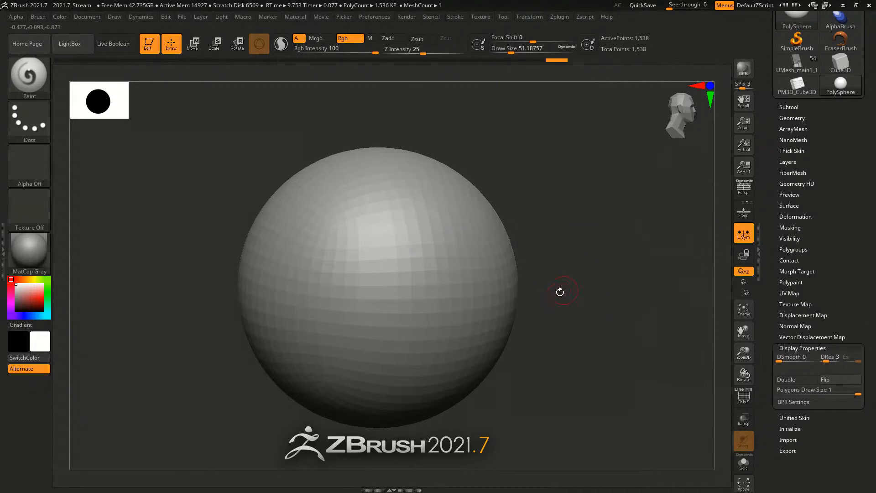
- Insert the Circular_14 mesh on the front of the sphere with the IMM ModelKit brush and switch to Move mode
left_click_drag(641, 294, 603, 302)
key("b")
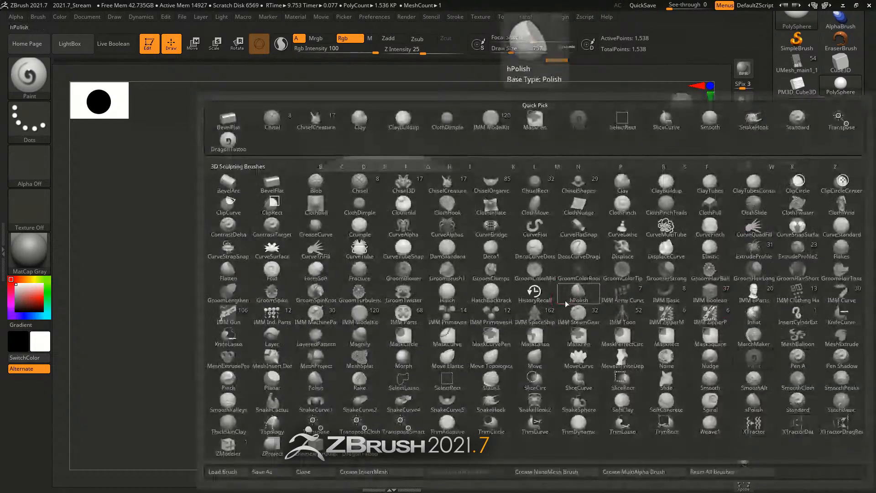
key("i")
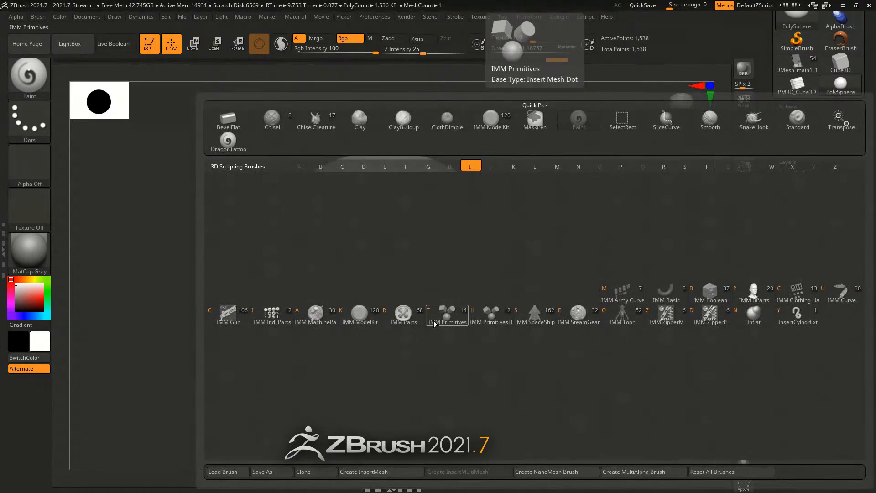
key("k")
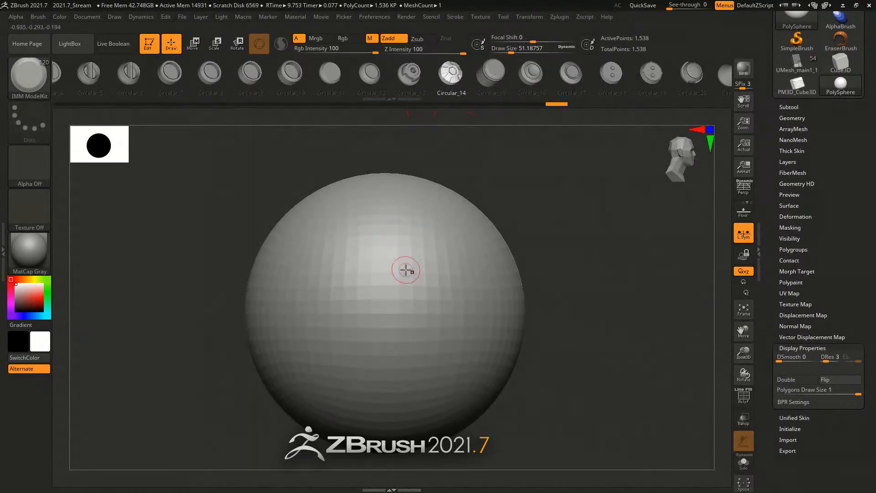
left_click_drag(430, 299, 470, 321)
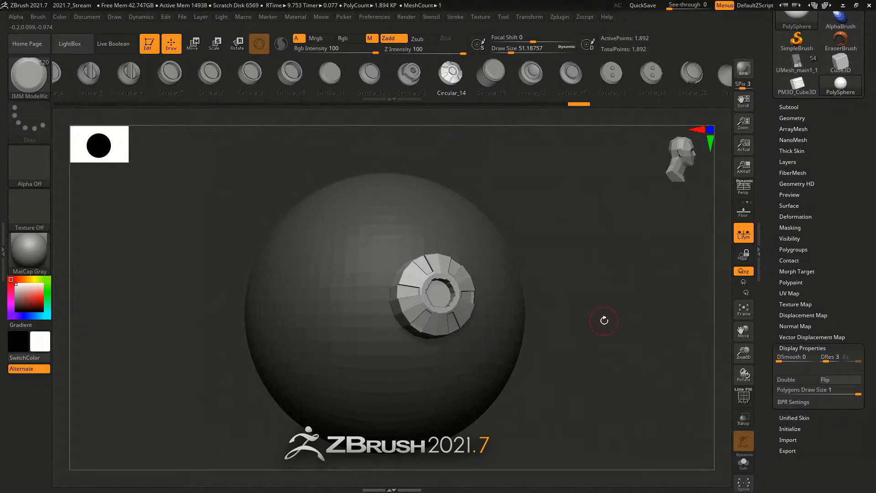
key("w")
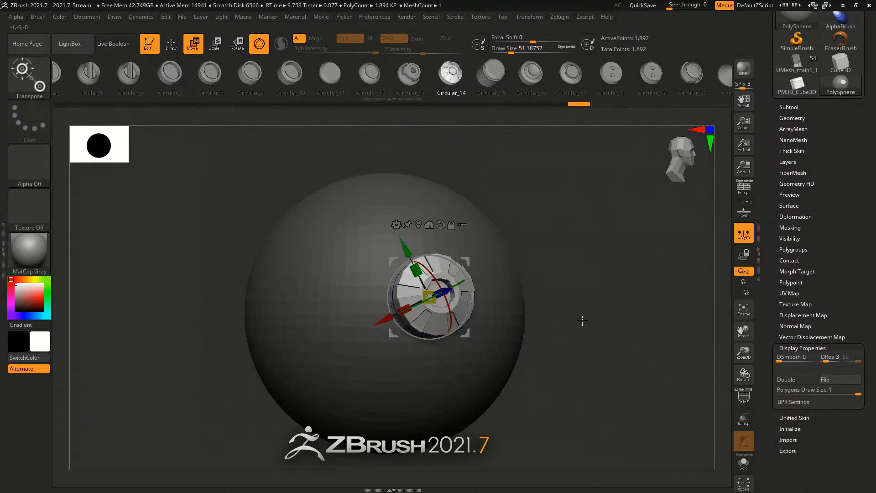
- Swap the inserted mesh for Circular_20 and return it to Circular_14
left_click(521, 73)
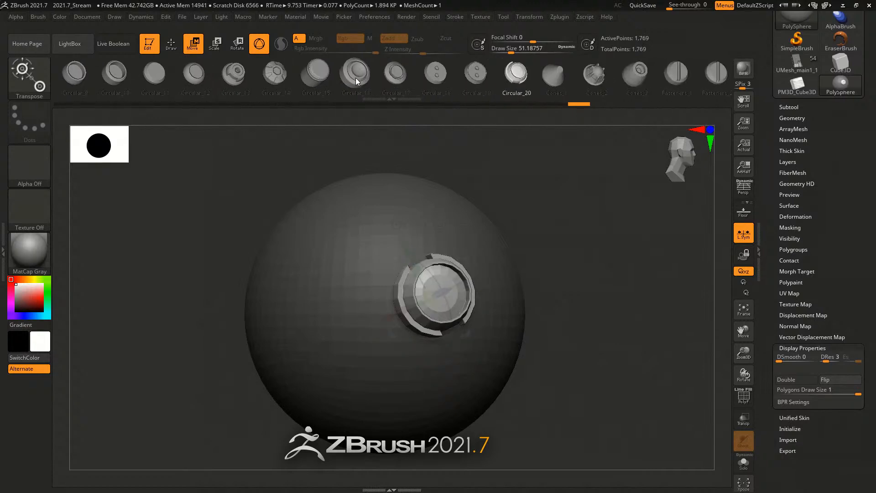
left_click_drag(356, 78, 456, 78)
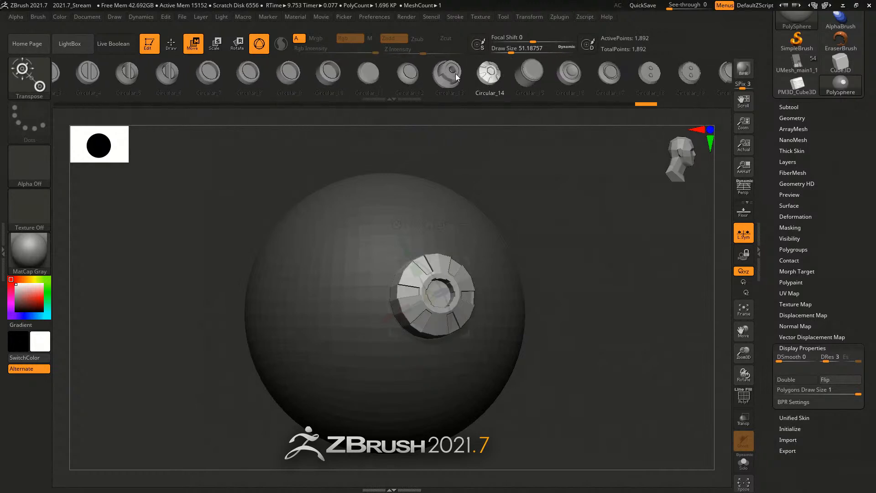
- Cycle the inserted part back and forth through the ModelKit circular, cone, fastener and Holds meshes, settling on Circular_3
key("Left")
key("Left")
key("Left")
key("Left")
key("Left")
key("Left")
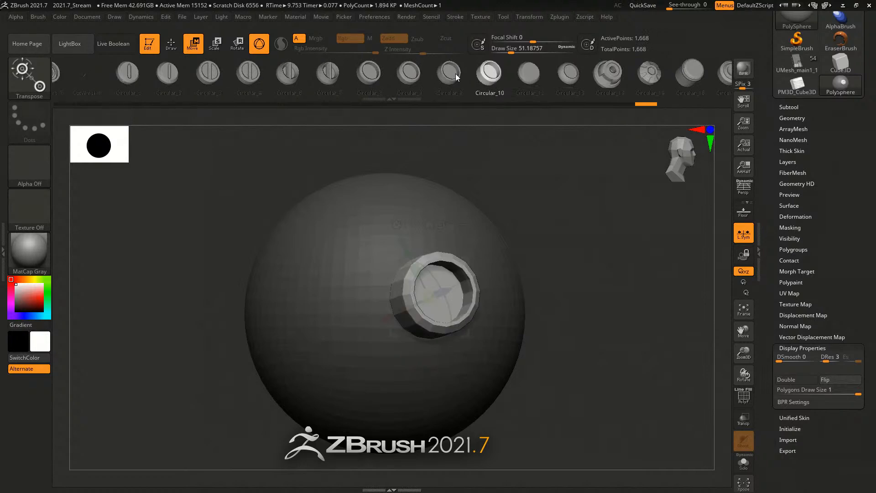
key("Left")
key("Left")
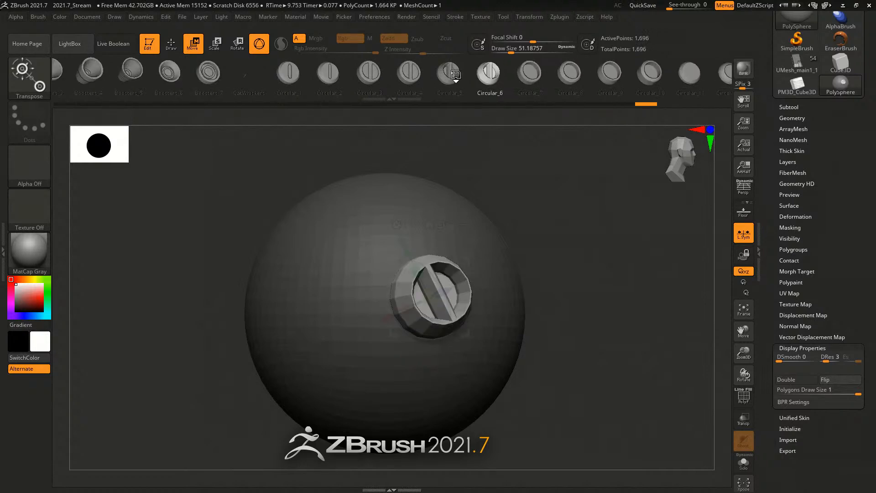
key("Right")
key("Right")
key("Right")
key("Right")
key("Right")
key("Right")
key("Right")
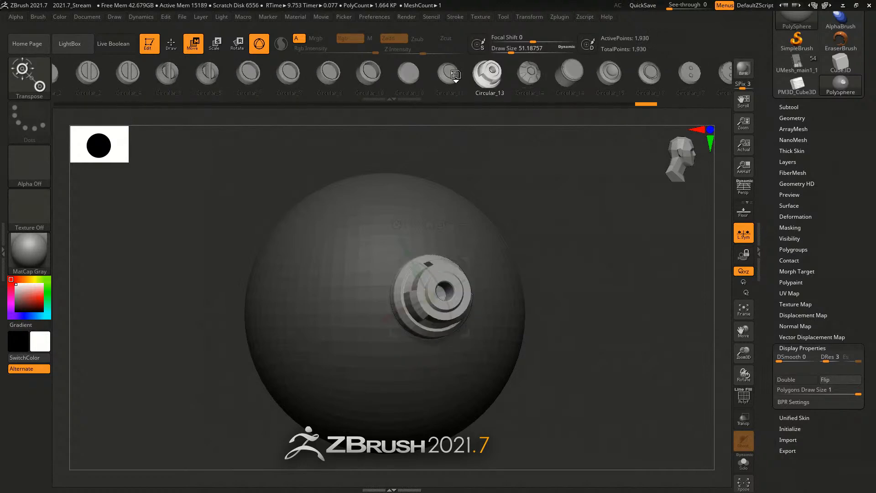
key("Right")
key("Right")
key("Right")
key("Right")
key("Right")
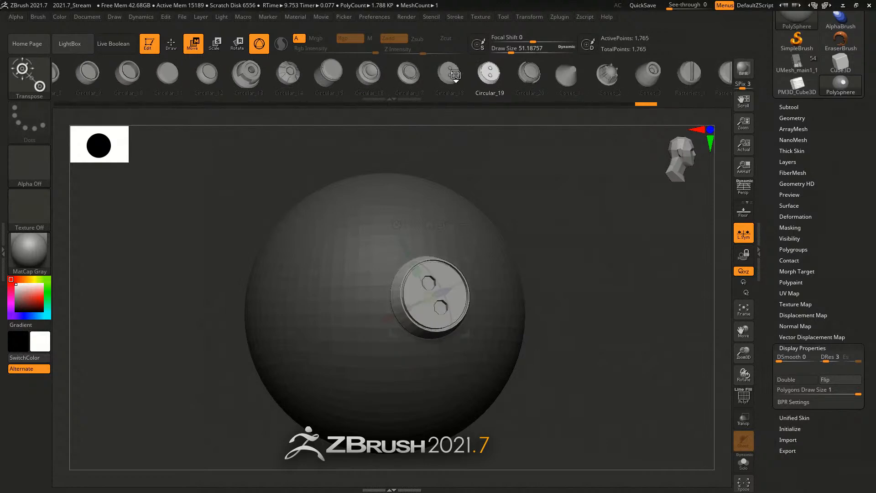
key("Right")
key("Right")
key("Right")
key("Right")
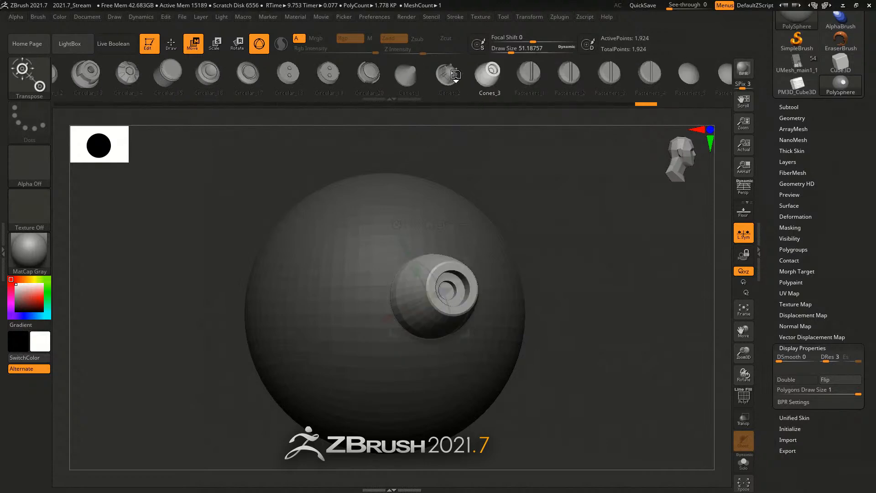
key("Left")
key("Left")
key("Left")
key("Left")
key("Left")
key("Left")
key("Left")
key("Left")
key("Left")
key("Left")
key("Left")
key("Left")
key("Left")
key("Left")
key("Left")
key("Left")
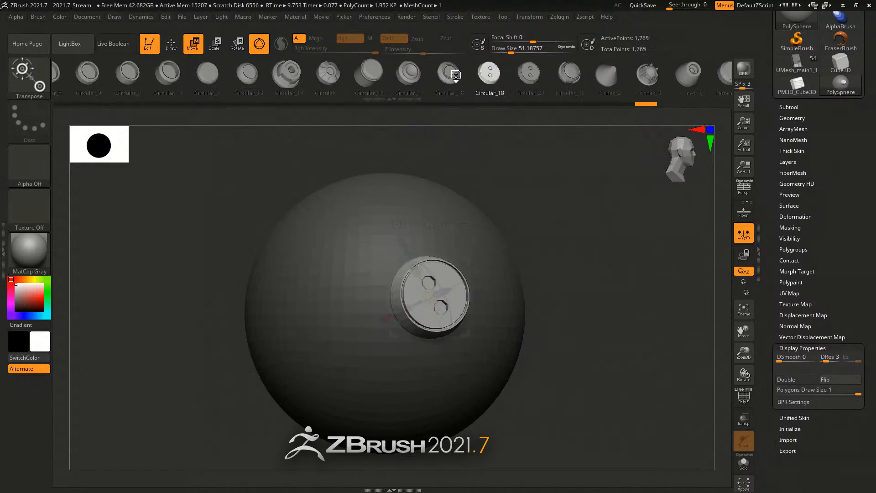
key("Right")
key("Right")
key("Right")
key("Right")
key("Right")
key("Right")
key("Right")
key("Right")
key("Right")
key("Right")
key("Right")
key("Right")
key("Right")
key("Right")
key("Right")
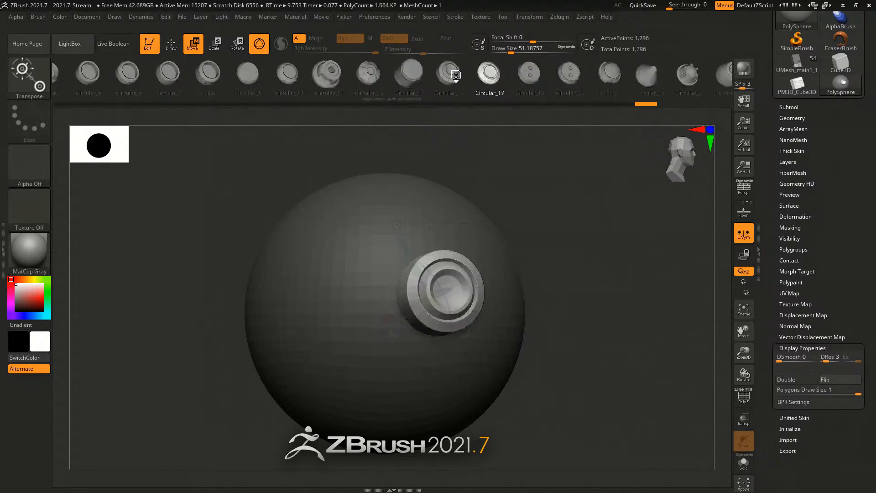
key("Right")
key("Right")
key("Right")
key("Right")
key("Right")
key("Right")
key("Right")
key("Right")
key("Right")
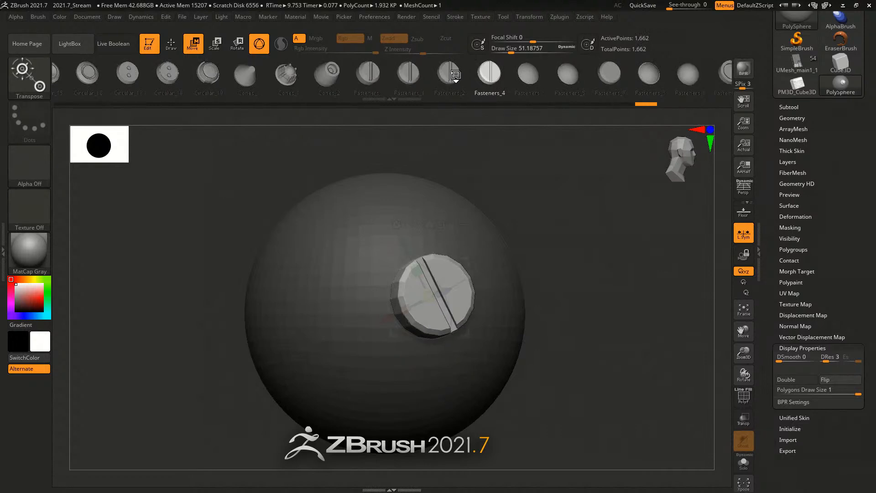
key("Right")
key("Right")
key("Right")
key("Right")
key("Right")
key("Right")
key("Right")
key("Right")
key("Right")
key("Right")
key("Right")
key("Right")
key("Right")
key("Right")
key("Right")
key("Right")
key("Right")
key("Right")
key("Right")
key("Right")
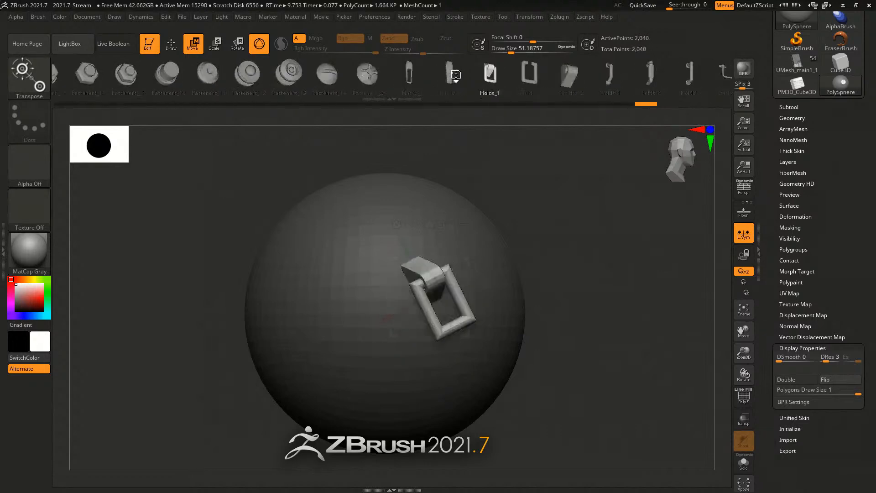
key("Left")
key("Left")
key("Left")
key("Left")
key("Left")
key("Left")
key("Left")
key("Left")
key("Left")
key("Left")
key("Left")
key("Left")
key("Left")
key("Left")
key("Left")
key("Left")
key("Left")
key("Left")
key("Left")
key("Left")
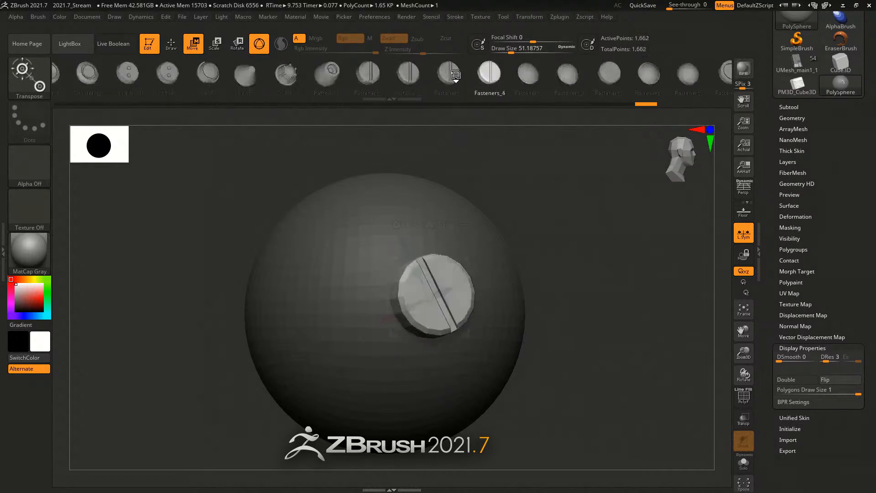
key("Left")
key("Left")
key("Left")
key("Left")
key("Left")
key("Left")
key("Left")
key("Left")
key("Left")
key("Left")
key("Left")
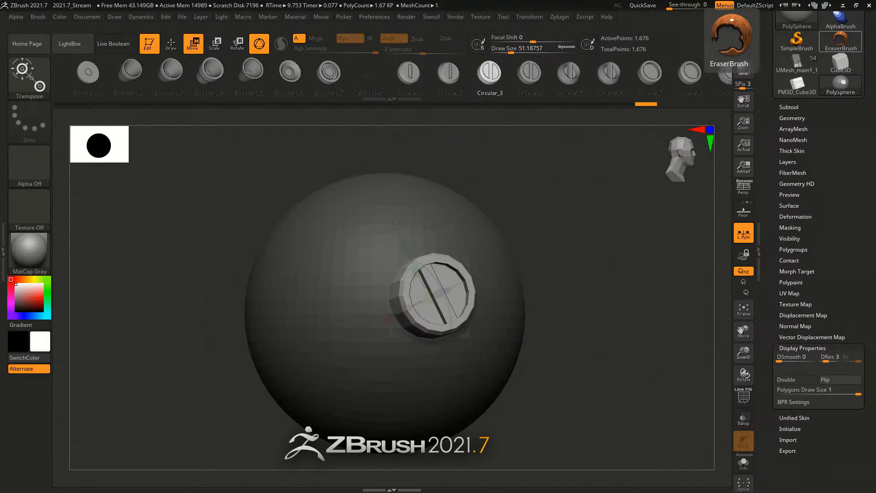
- Collapse the Display Properties section of the sphere's tool settings
left_click_drag(840, 242, 818, 382)
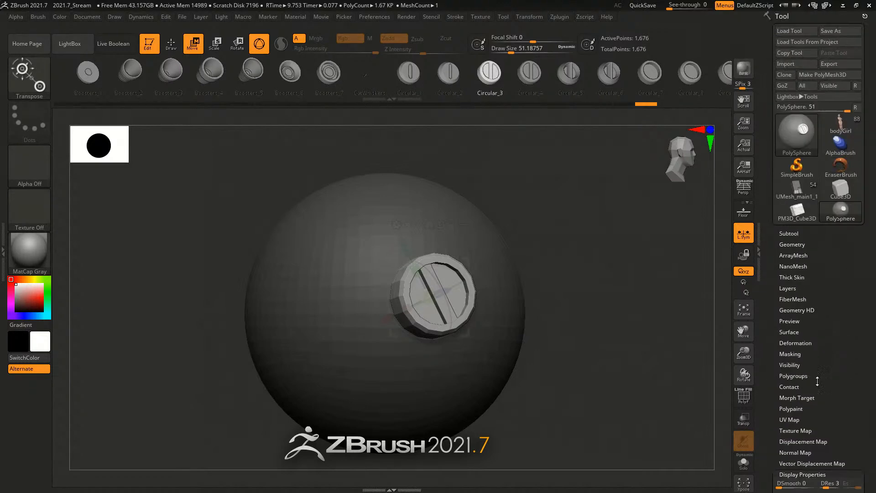
left_click_drag(870, 413, 861, 338)
left_click(815, 395)
left_click_drag(835, 235, 830, 304)
scroll(830, 304, "down", 9)
scroll(830, 303, "up", 9)
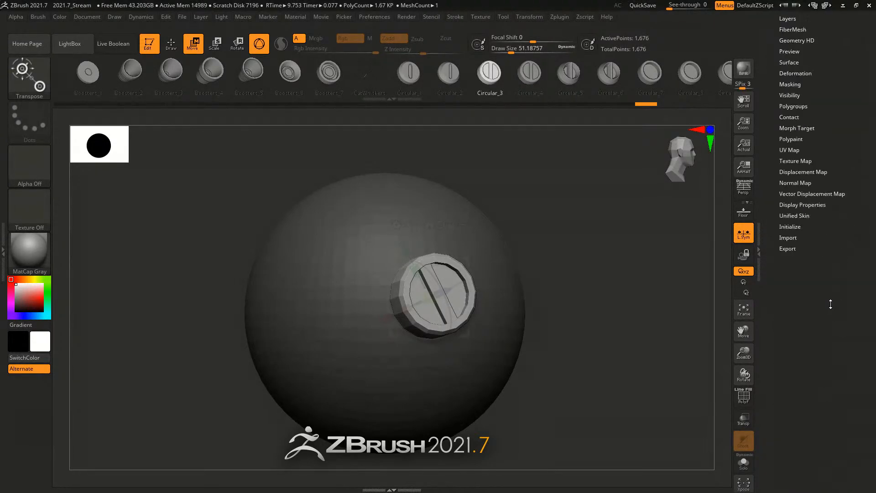
scroll(831, 303, "down", 2)
scroll(831, 302, "up", 2)
scroll(830, 302, "down", 5)
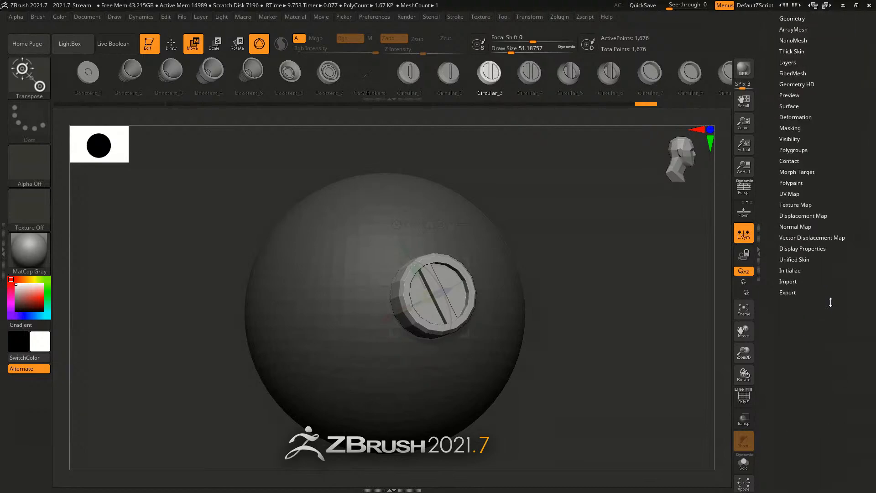
scroll(831, 302, "up", 3)
scroll(831, 301, "up", 2)
scroll(832, 301, "down", 4)
scroll(835, 300, "up", 4)
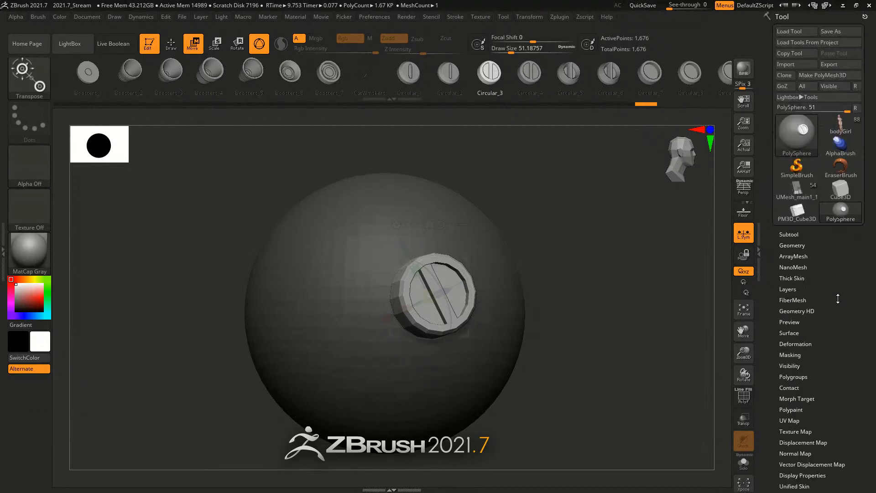
scroll(835, 299, "down", 4)
scroll(832, 300, "up", 4)
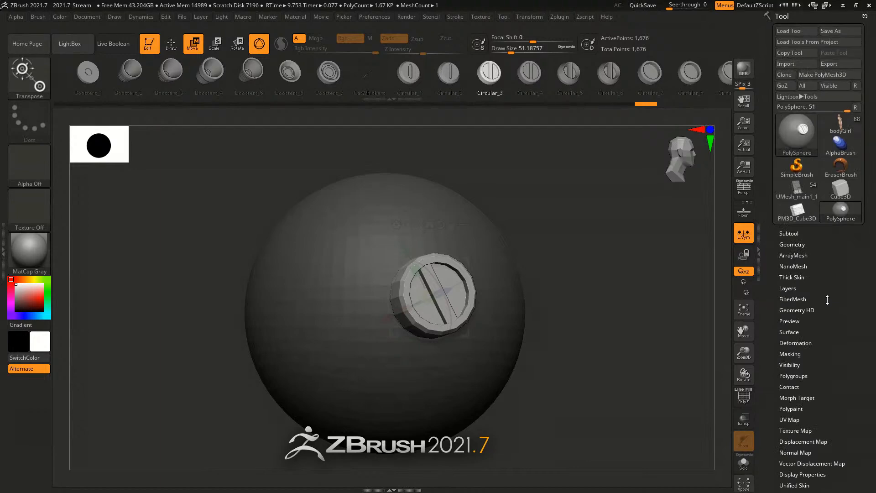
scroll(829, 301, "down", 3)
scroll(828, 300, "down", 1)
scroll(829, 304, "up", 4)
scroll(830, 306, "down", 3)
scroll(831, 306, "up", 3)
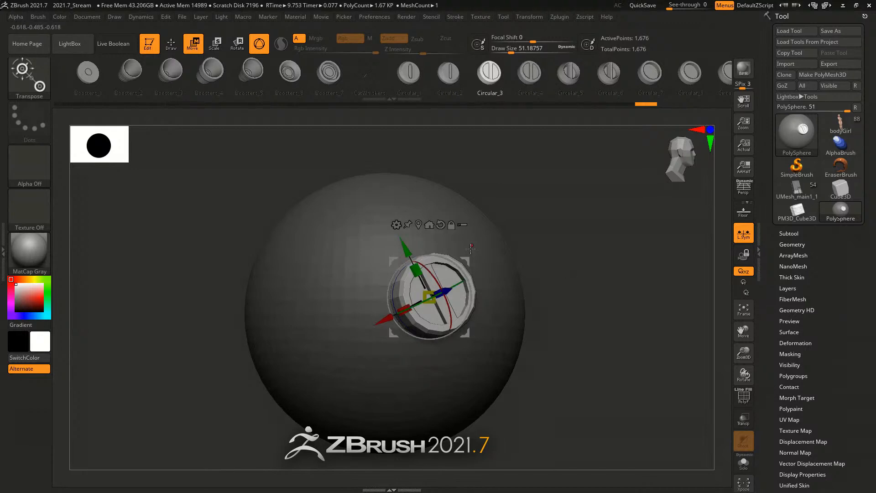
left_click(375, 18)
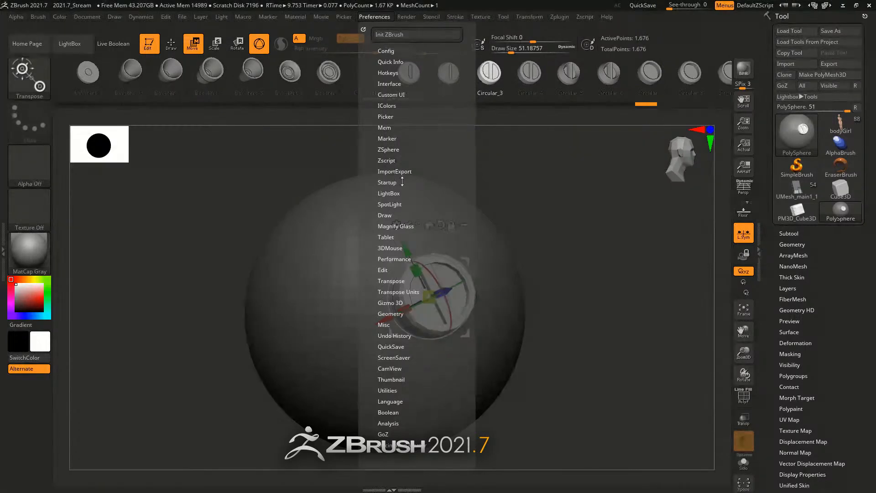
- Switch the active tool to the UMesh_main1_1 vehicle model and frame it on the canvas
left_click_drag(844, 315, 862, 278)
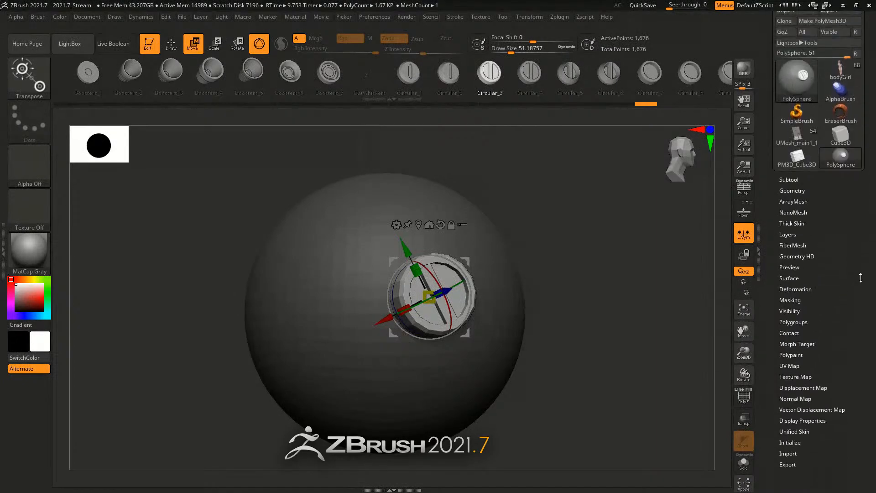
left_click(798, 135)
key("f")
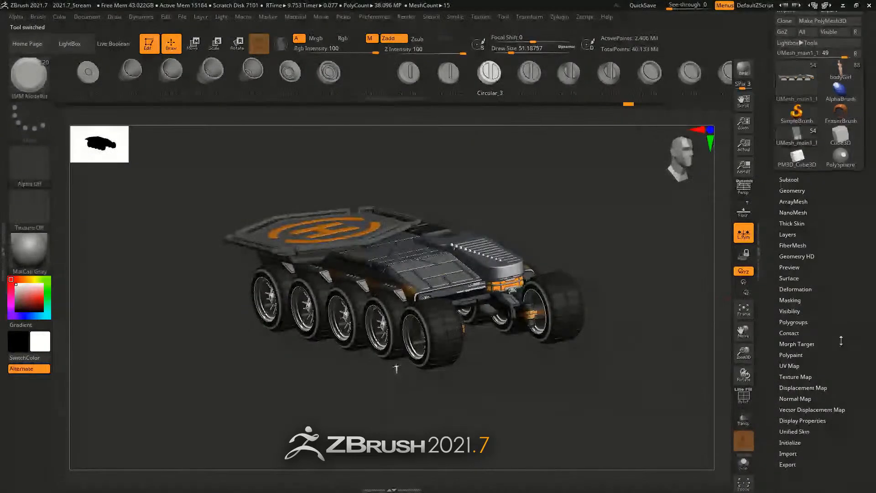
- Show the vehicle tool's Export scale and offset settings
left_click_drag(840, 339, 834, 290)
key("shift")
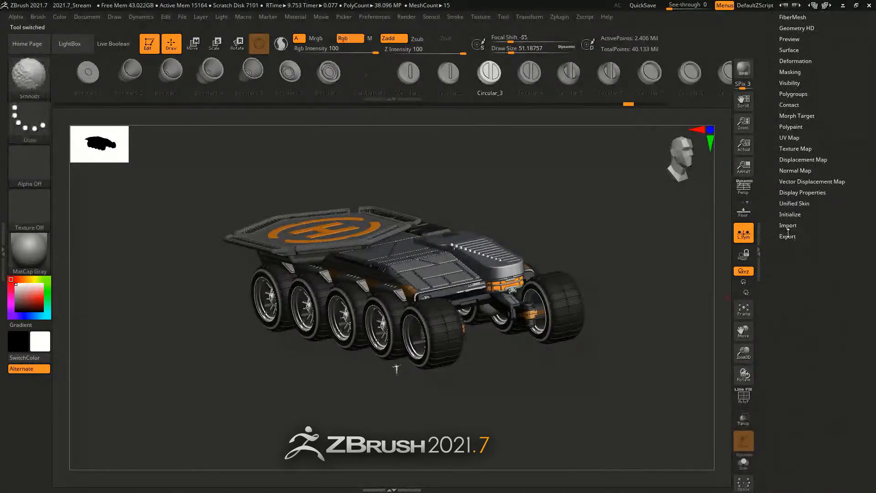
left_click(788, 236)
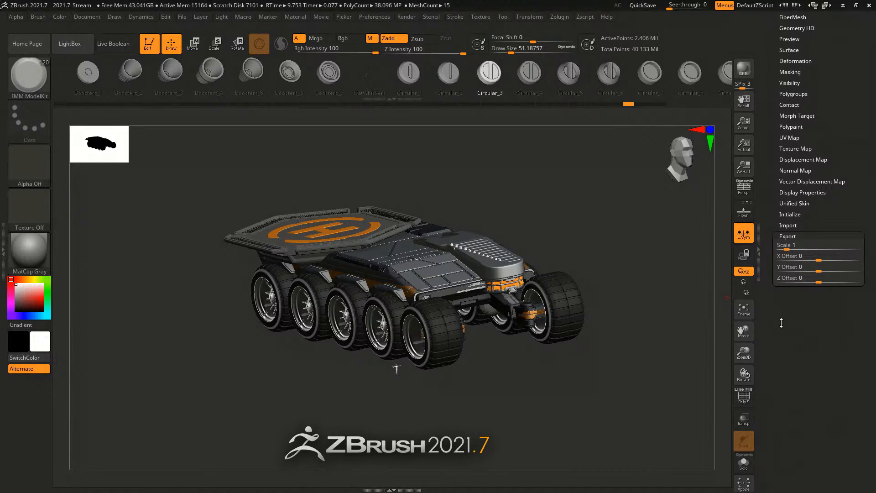
- Switch the Grp sub-groups option off and back on in the Export preferences
left_click(374, 16)
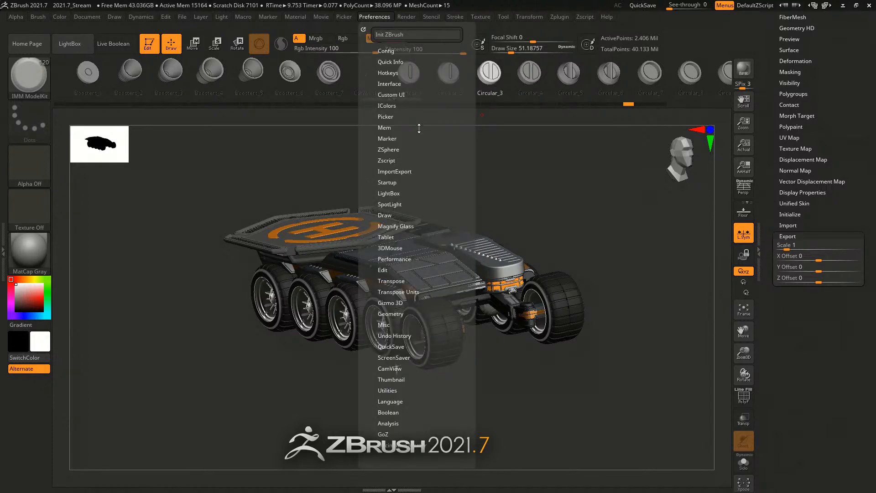
left_click(405, 172)
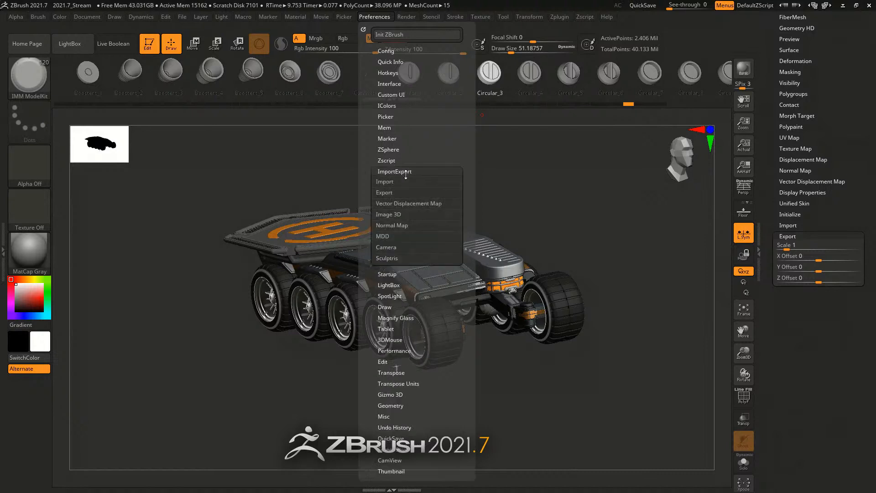
left_click(388, 192)
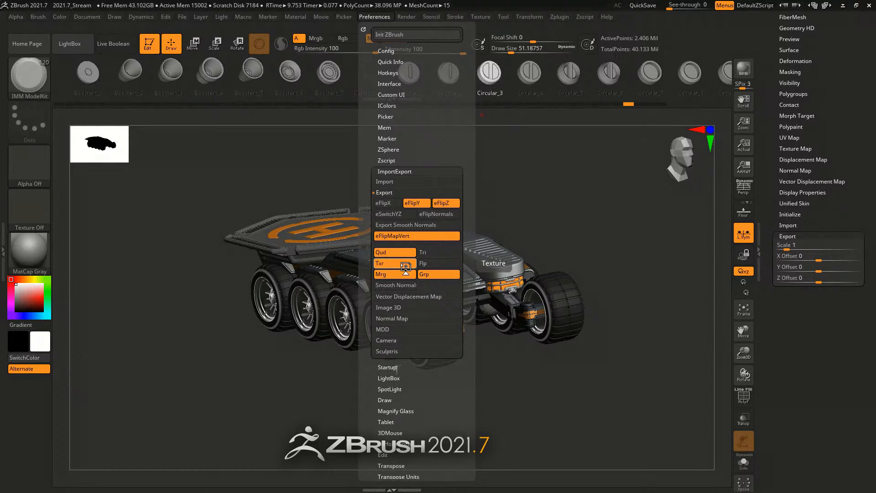
left_click(436, 276)
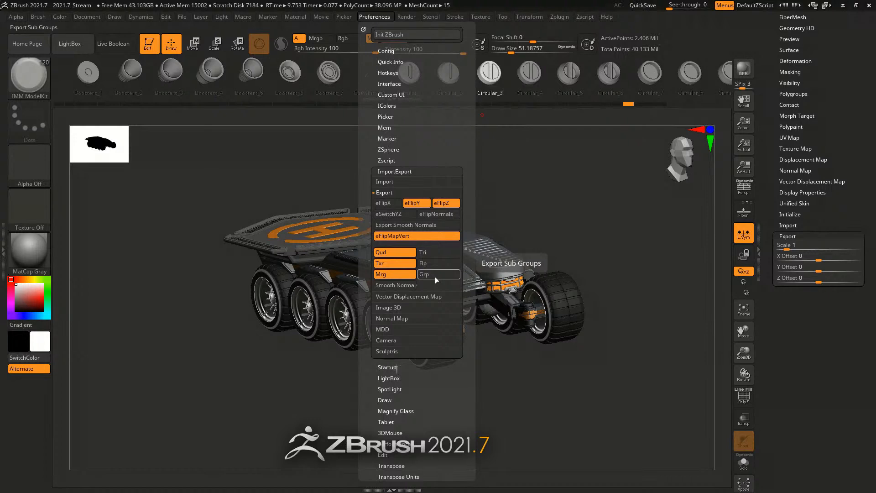
left_click(436, 276)
- Look up the Store Config option in the Config preferences and collapse the vehicle's Export settings
left_click(388, 51)
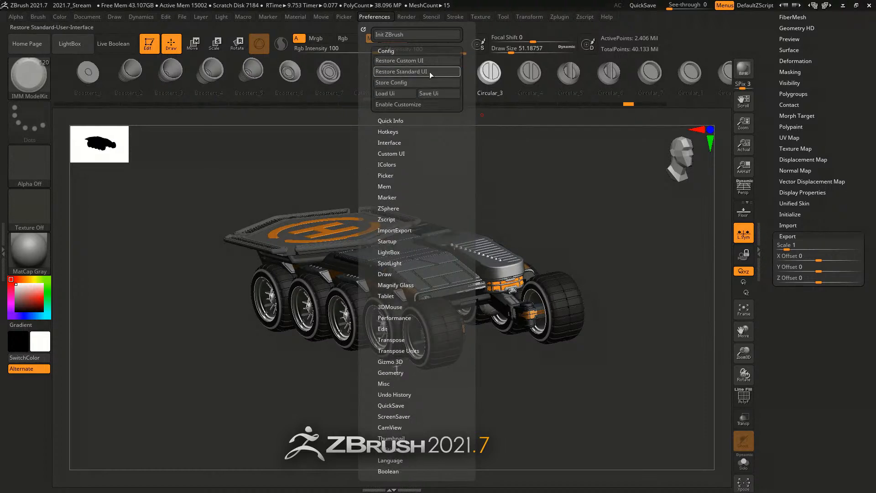
left_click(404, 86)
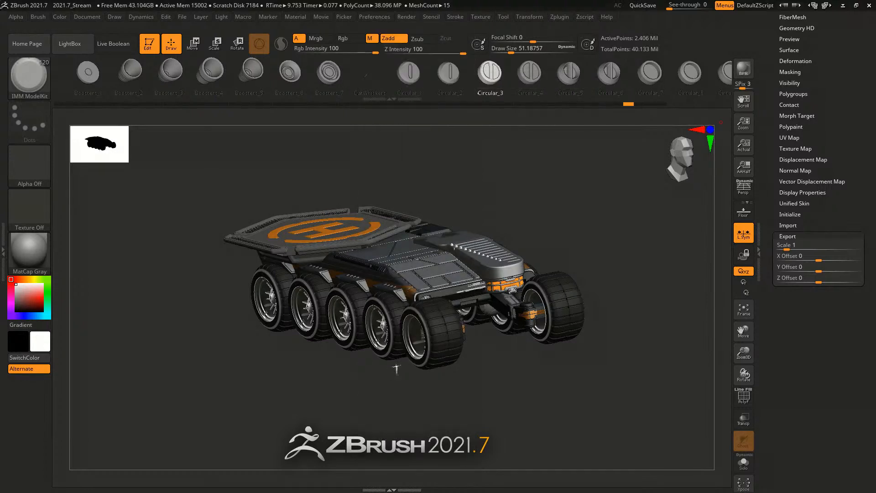
mouse_move(621, 229)
left_mouse_down()
mouse_move(626, 236)
mouse_move(626, 229)
left_mouse_up()
left_click(788, 237)
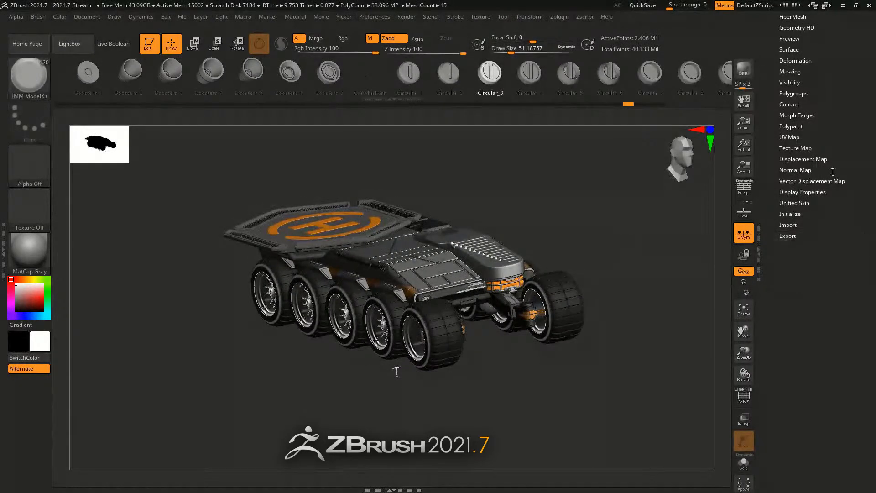
- Review the vehicle's Masking options, including Mask Changed Points, and collapse the section again
left_click_drag(834, 172, 863, 238)
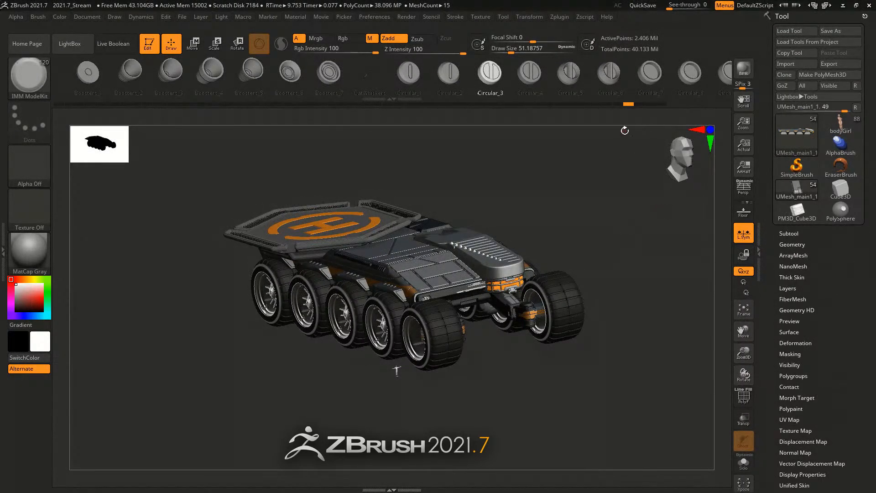
left_click(456, 18)
scroll(806, 365, "down", 3)
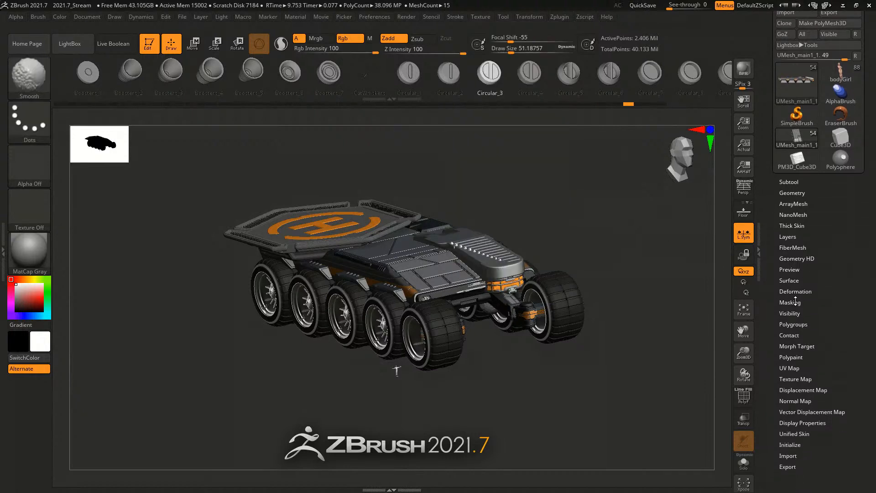
left_click(796, 302)
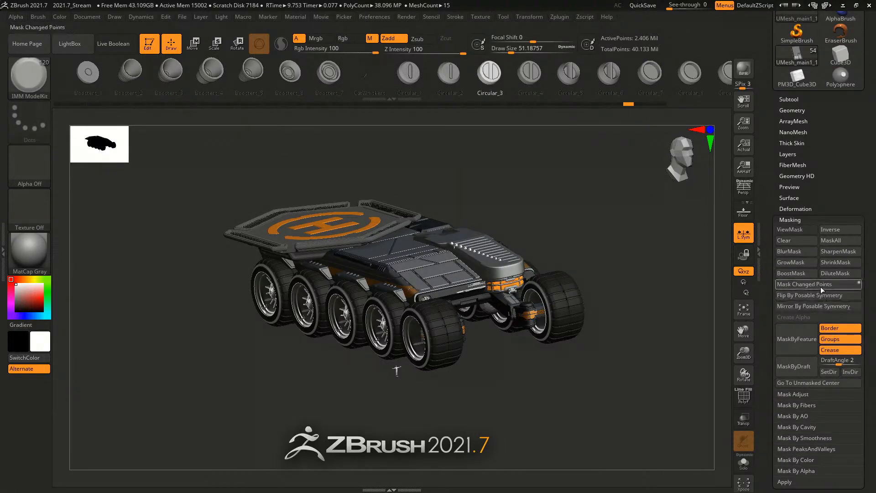
left_click(798, 219)
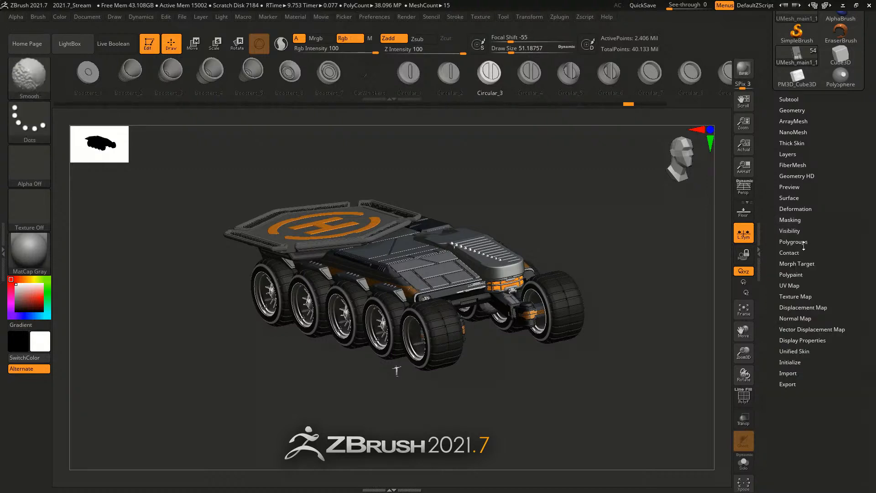
- Review the Polygroups options, including Groups Changed Points, and open the Polypaint settings
left_click(802, 243, "shift")
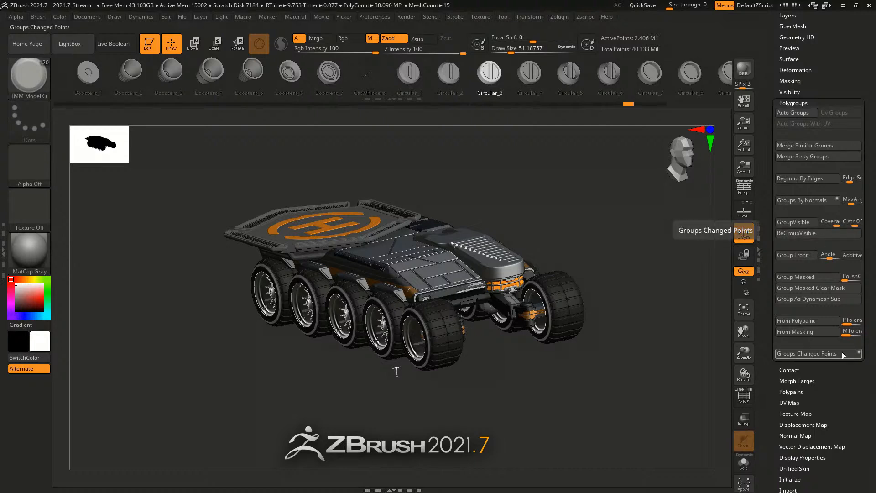
left_click(796, 102)
key("shift")
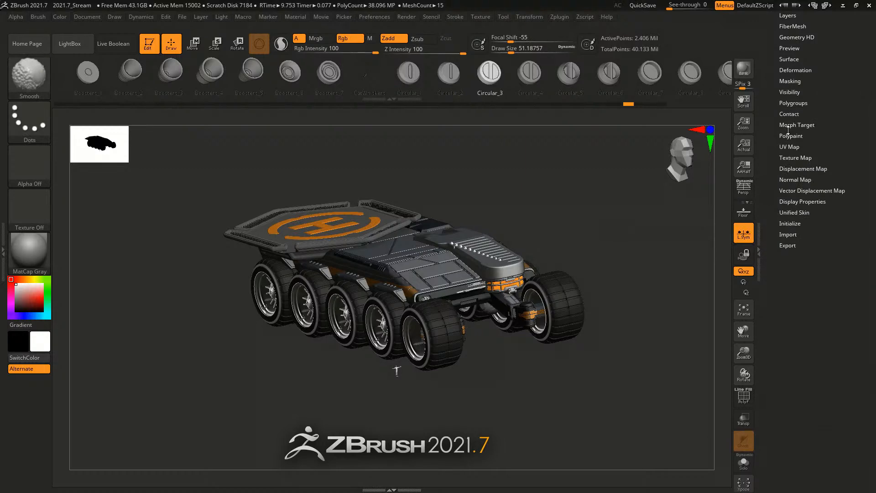
left_click(790, 135)
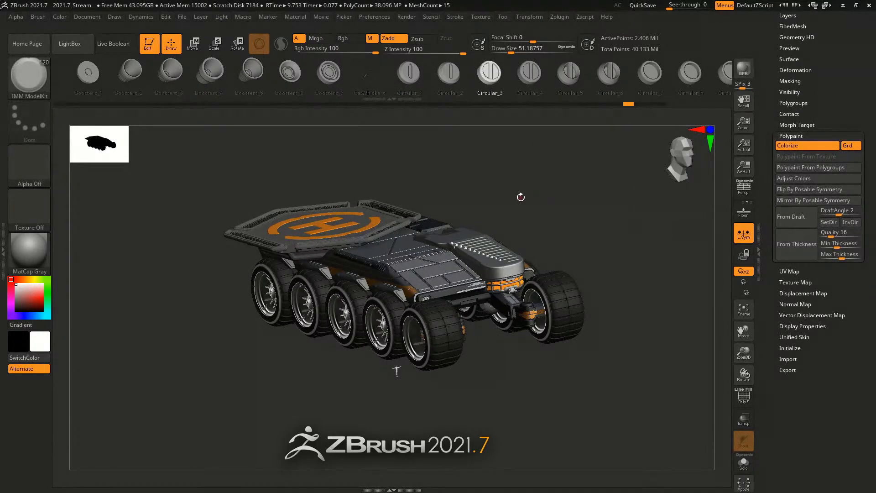
- Browse the brush library for the BevelArc and BevelFlat brushes and the KnifeLasso brush
key("b")
key("b")
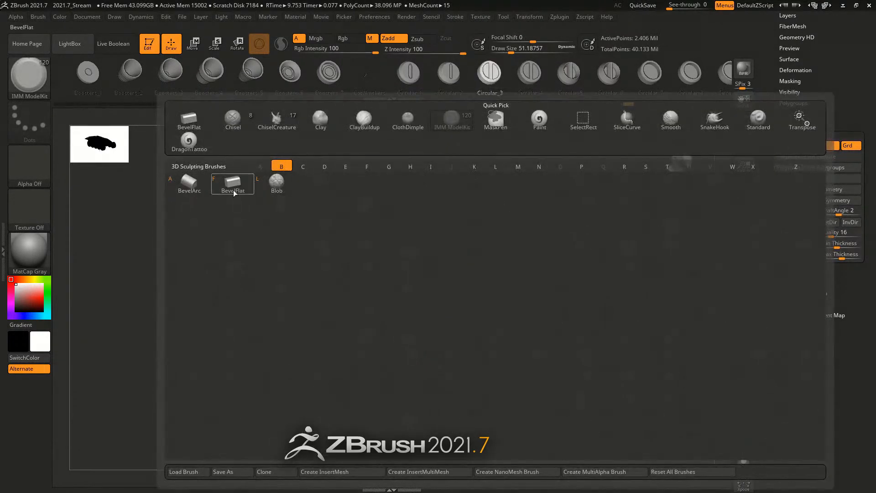
left_click(196, 194)
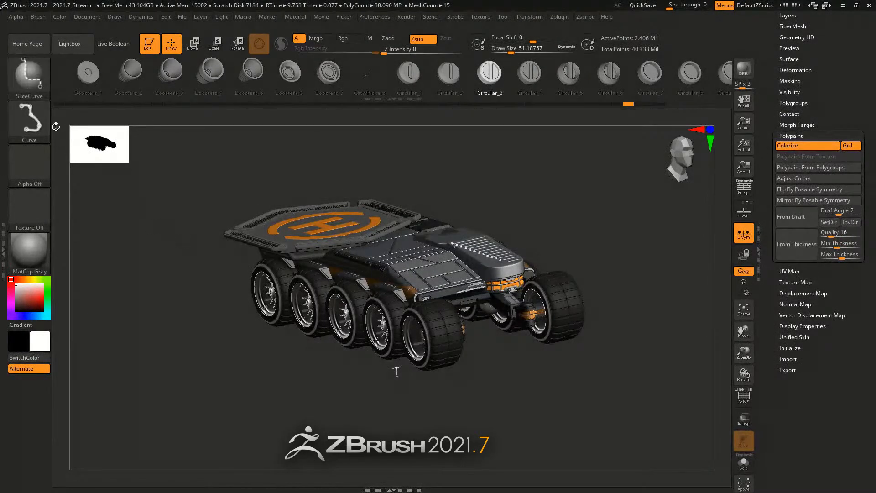
left_click(29, 78)
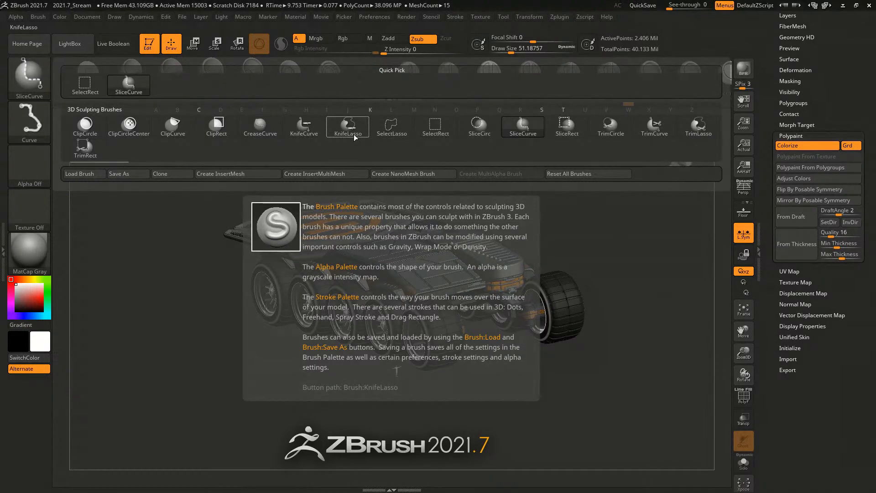
left_click(355, 137)
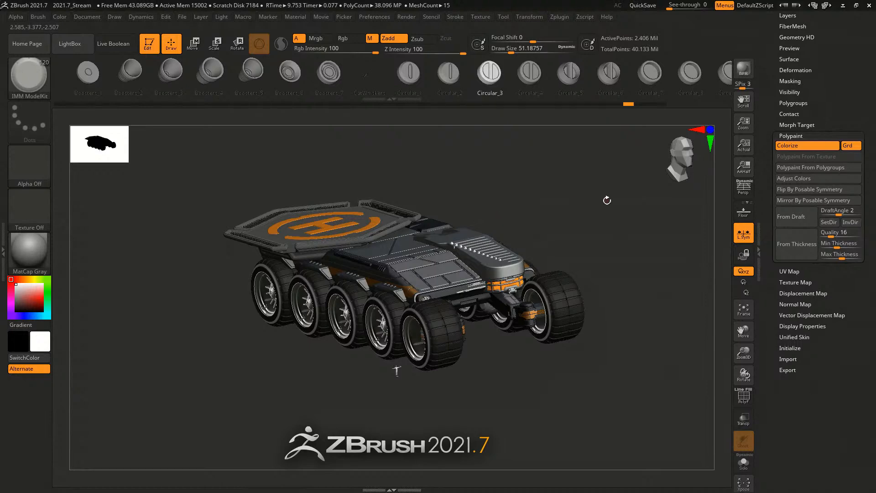
- Collapse the Polypaint section of the vehicle's tool settings
left_click_drag(610, 198, 664, 282)
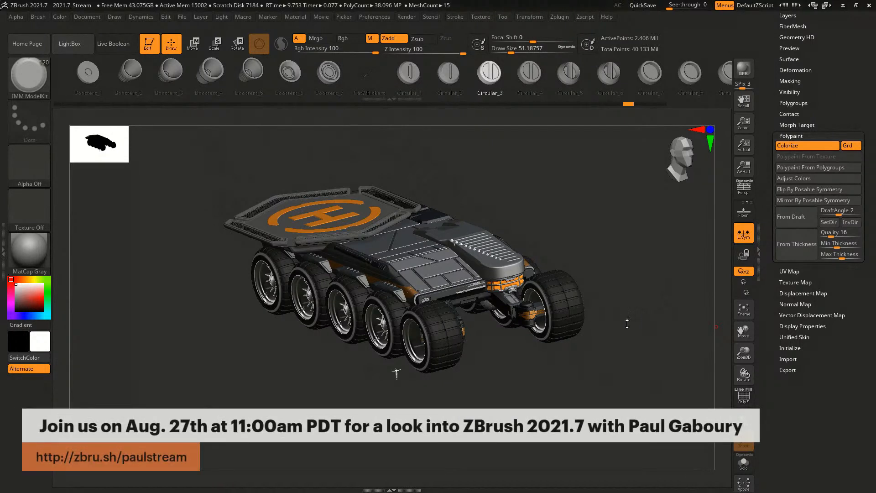
mouse_move(562, 385)
left_mouse_down()
mouse_move(587, 364)
mouse_move(559, 392)
left_mouse_up()
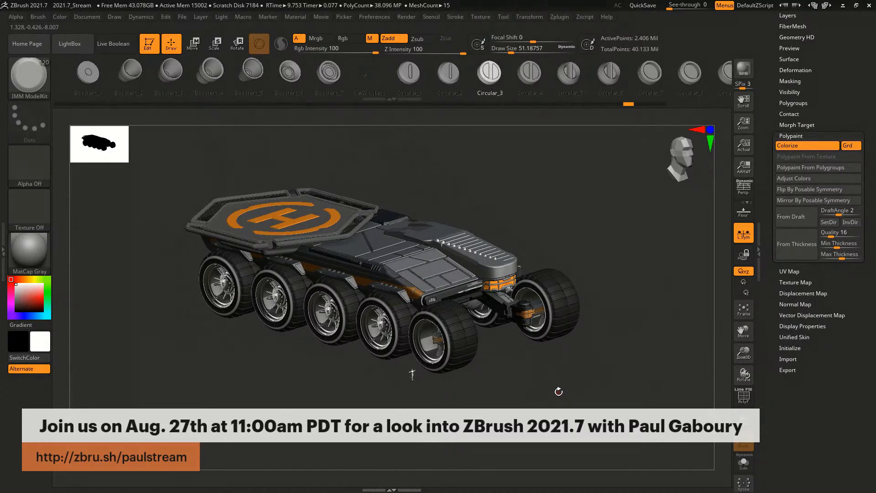
left_click(791, 135)
left_click_drag(857, 15, 856, 288)
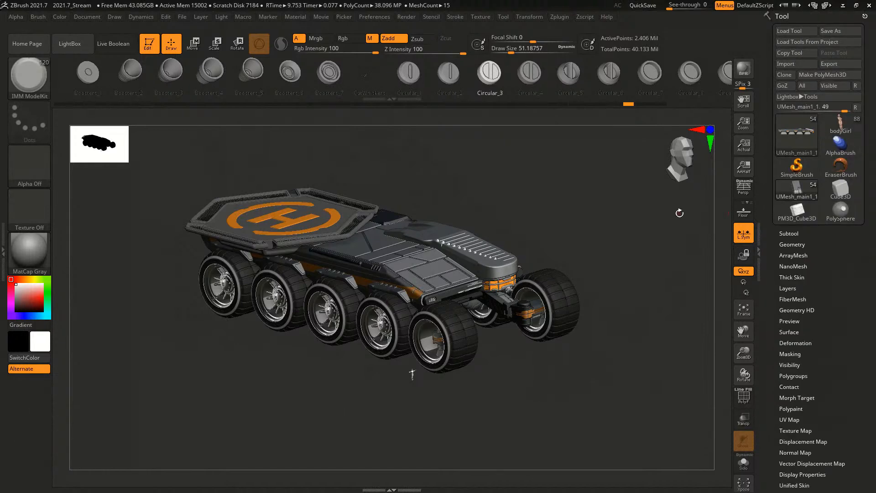